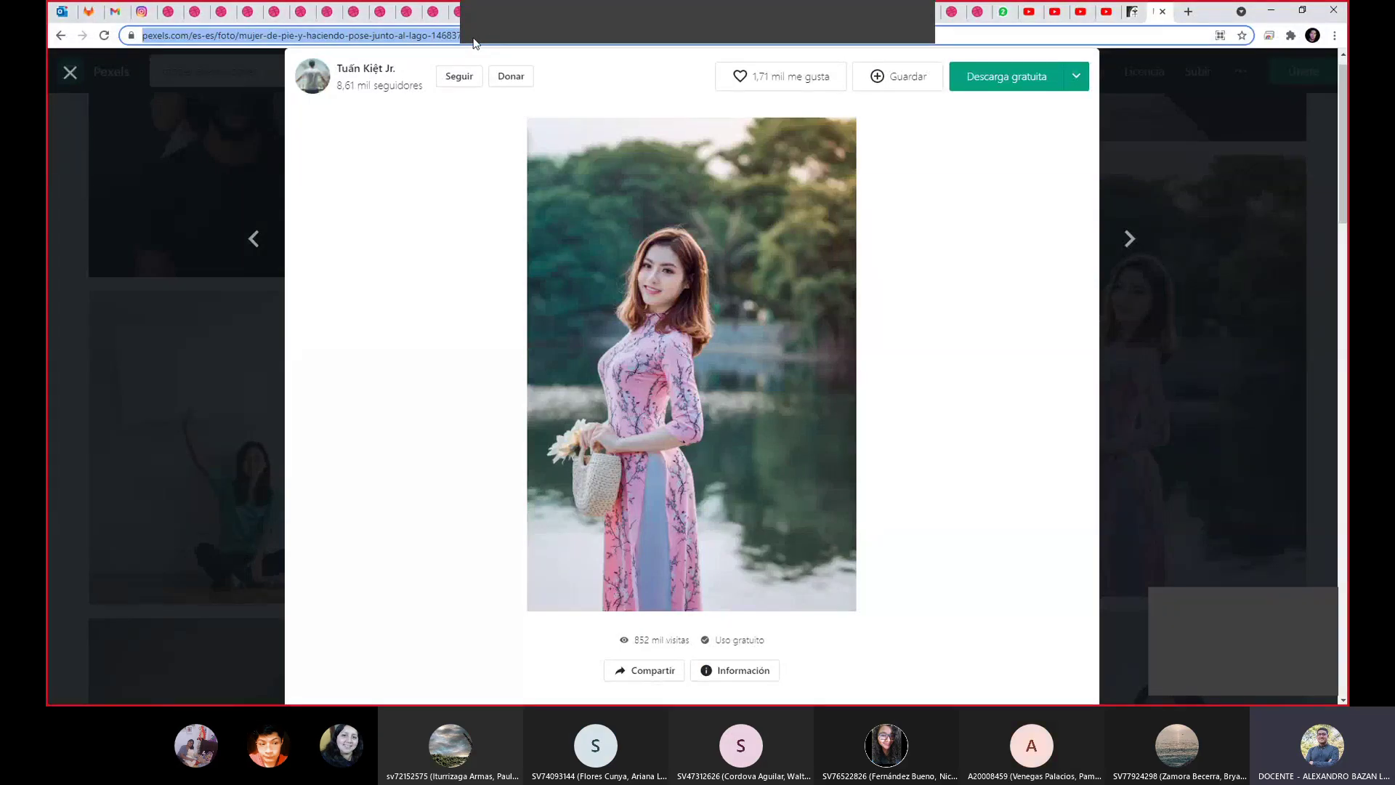
Download the Pexels pink-dress lakeside photo at Original size (3141 x 4712) and open it.
left_click(1019, 582)
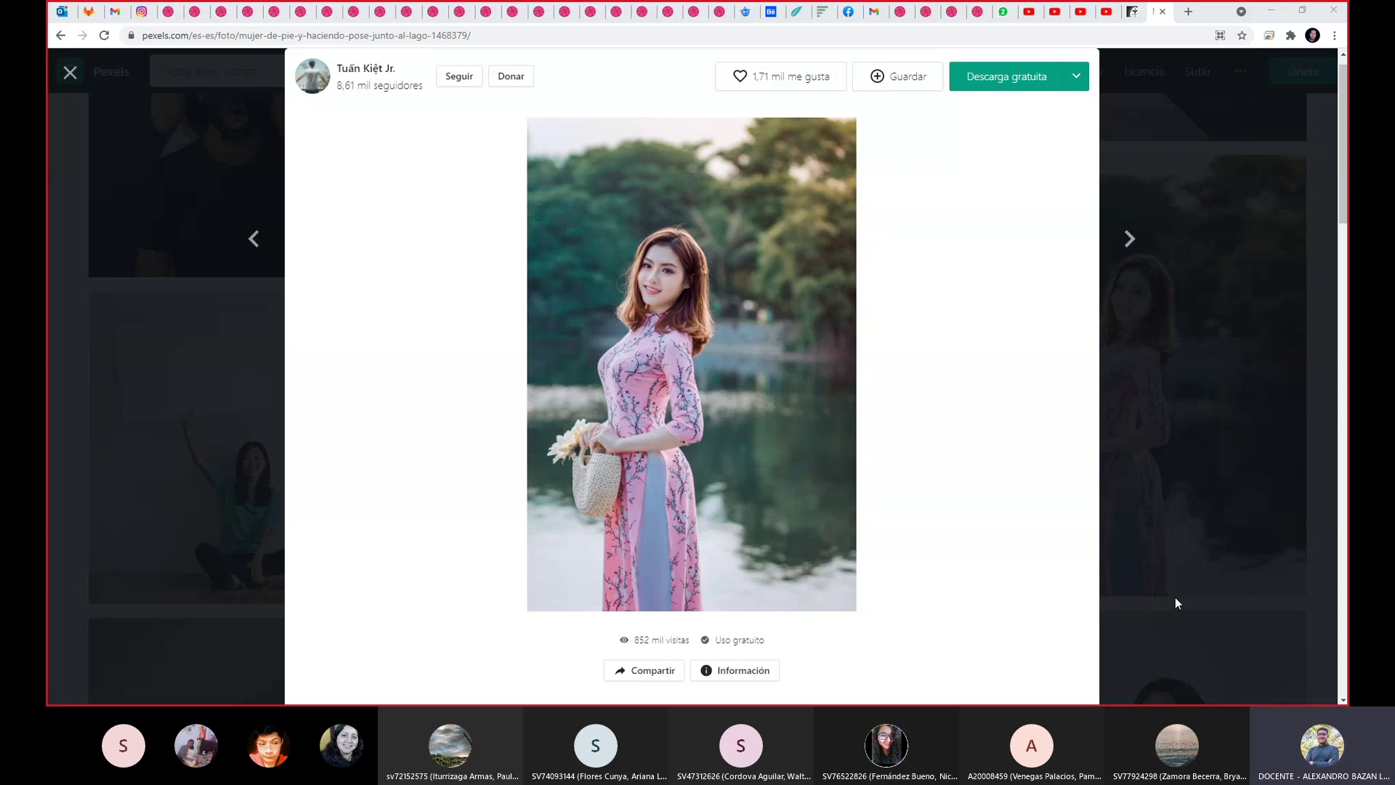
key("ctrl+l")
left_click(1028, 73)
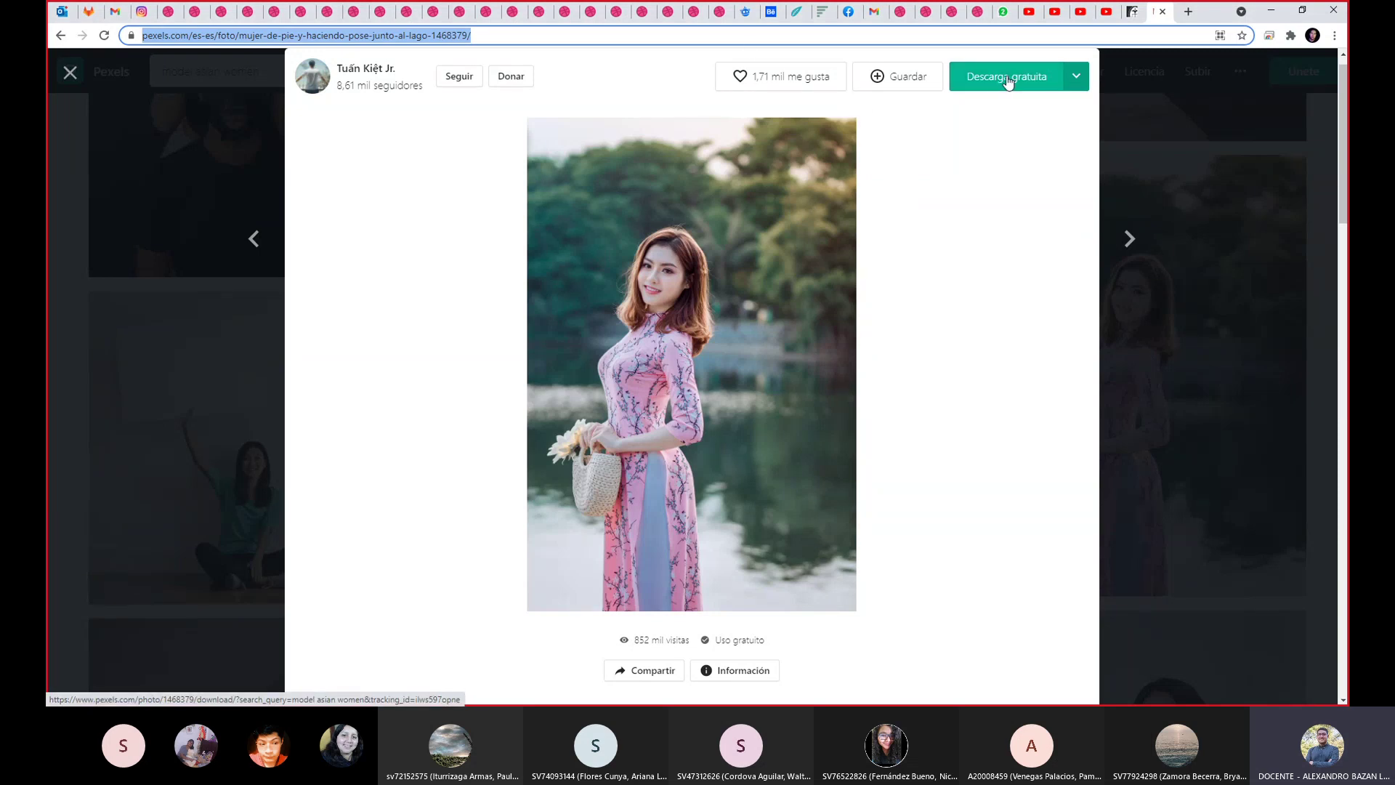
left_click(1077, 77)
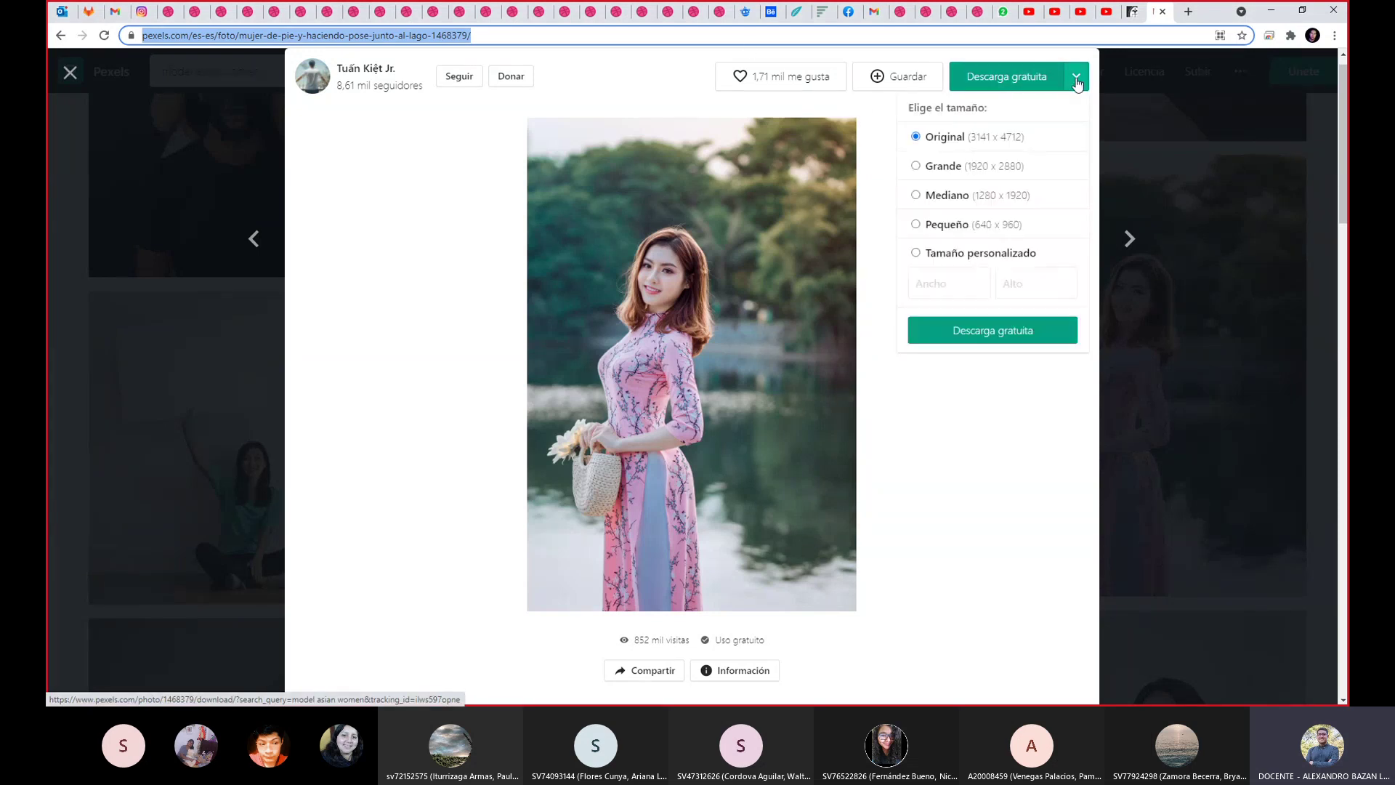
left_click(1000, 72)
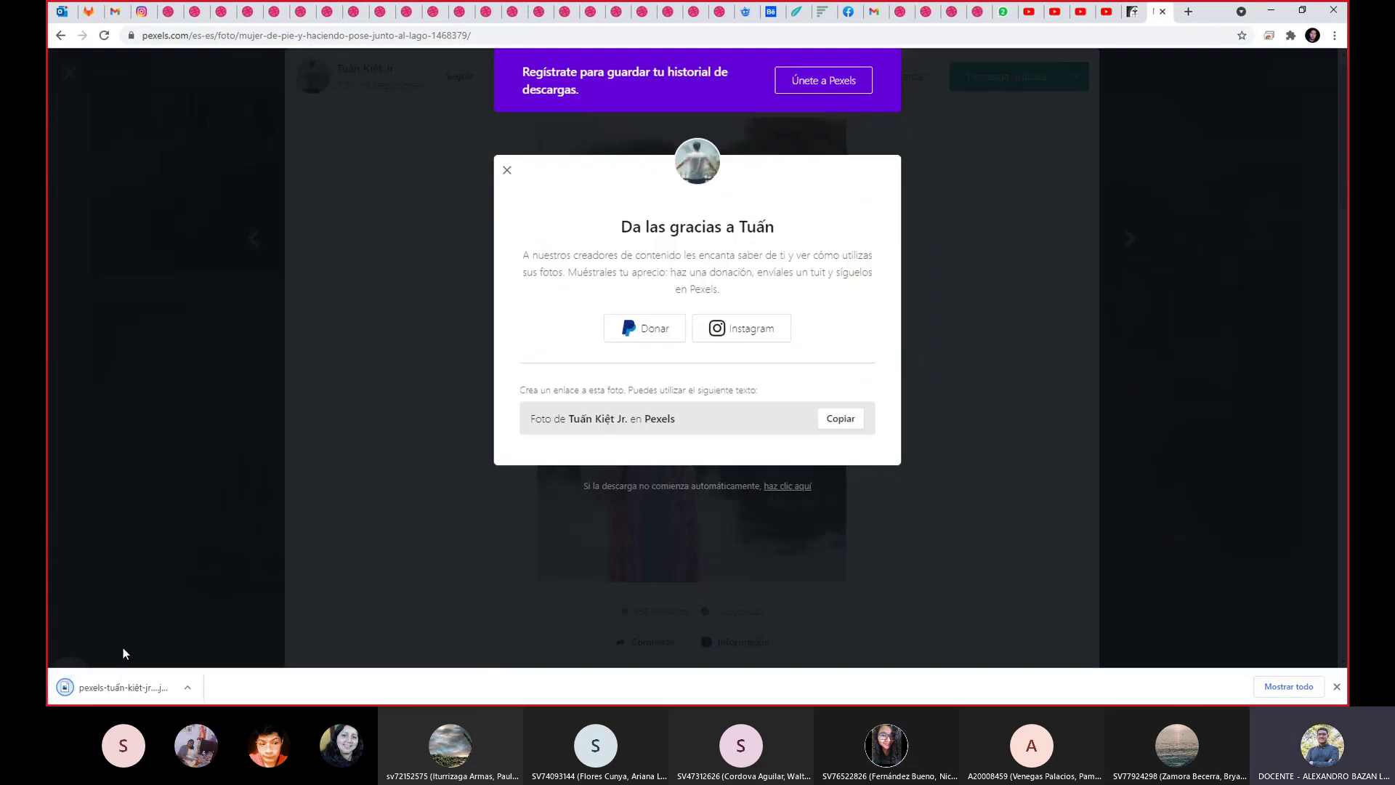
left_click(138, 687)
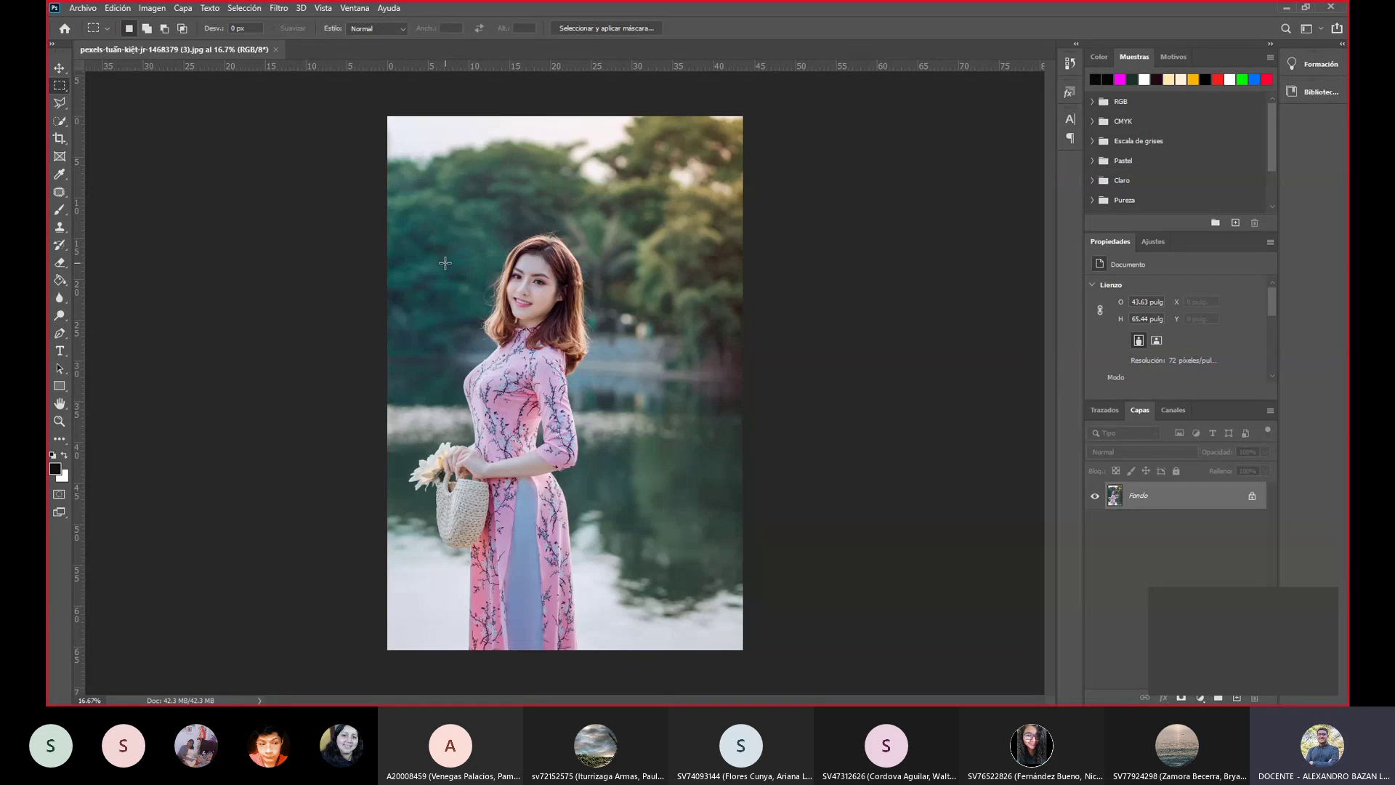
Switch to the Move tool and browse Archivo's recently opened files.
key("v")
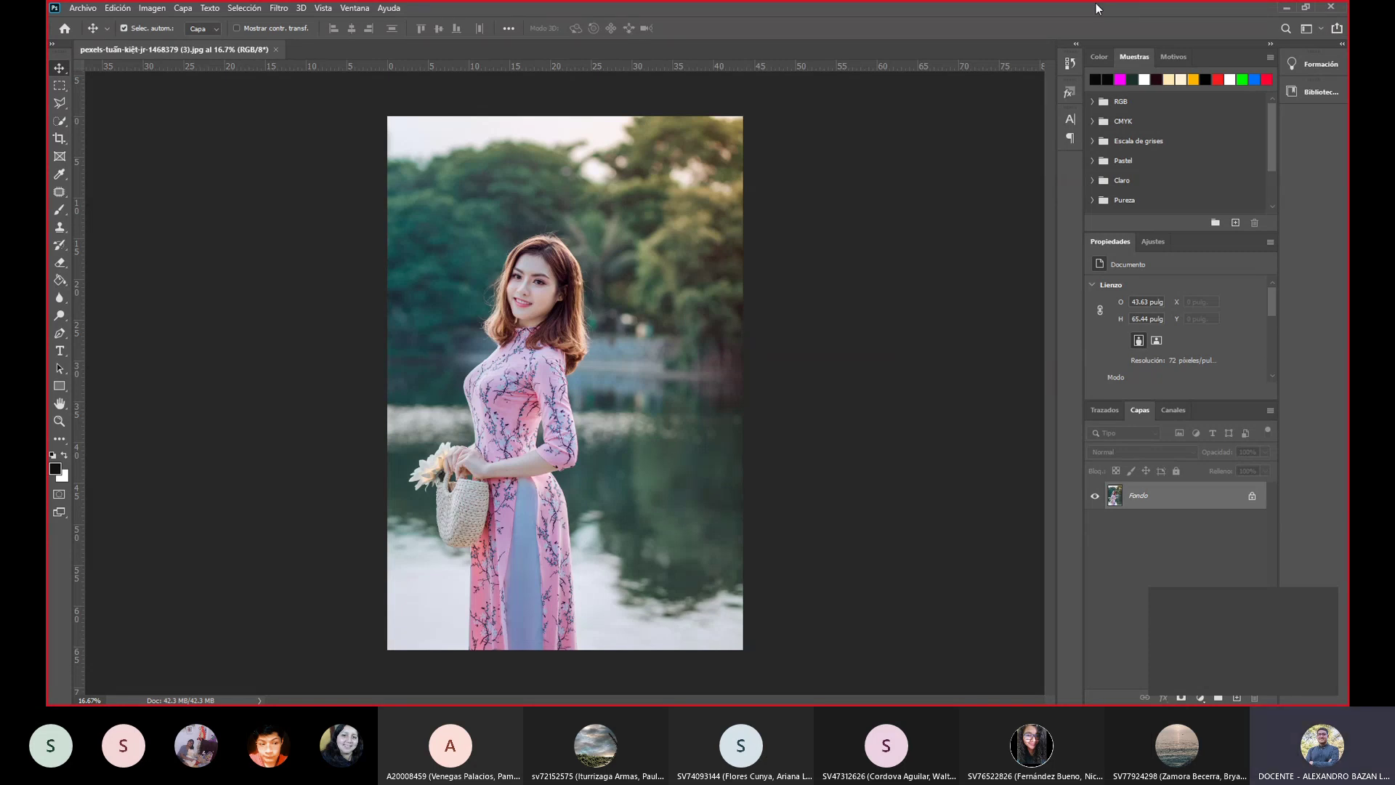
left_click(83, 8)
mouse_move(106, 87)
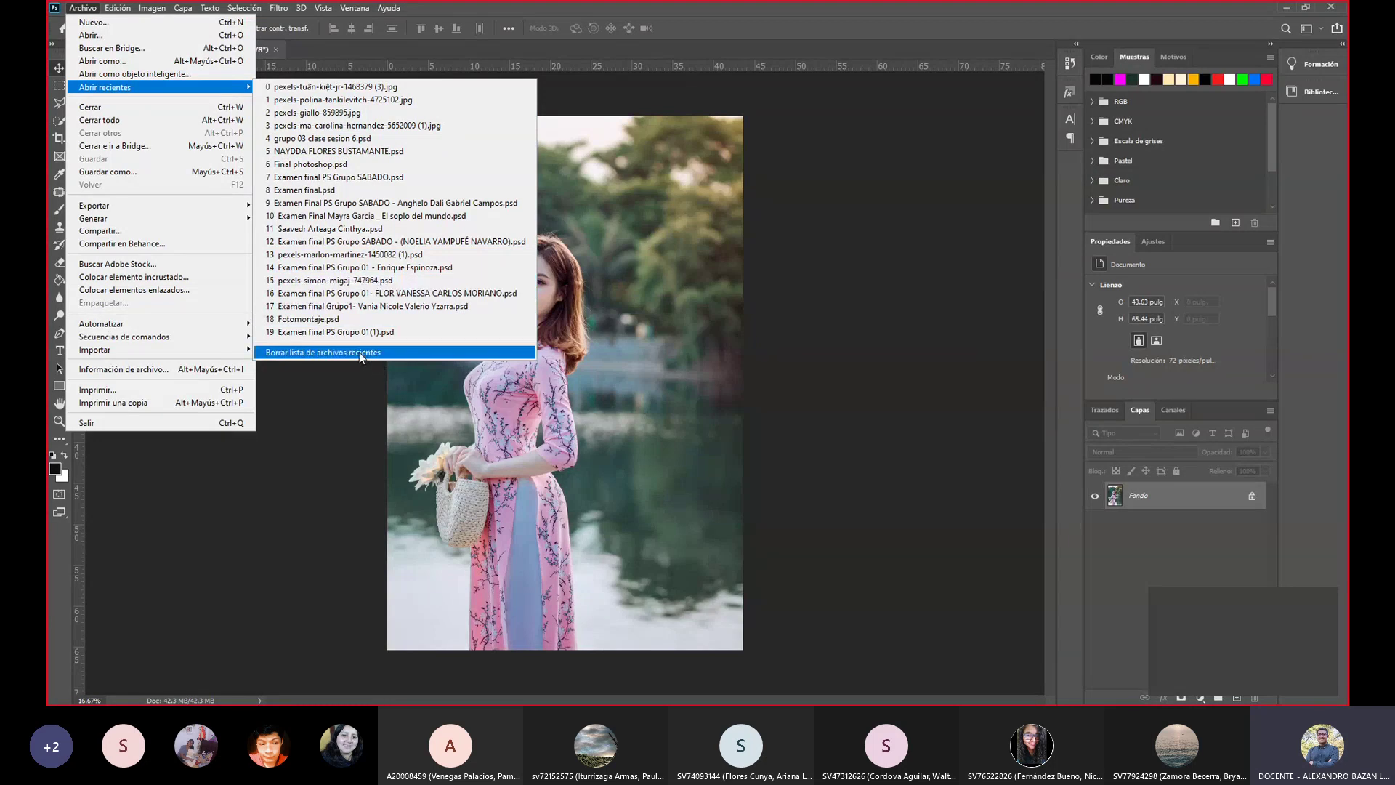
Open 01.psd from alexandro (G:) > m50 > sesion mirella.
left_click(634, 212)
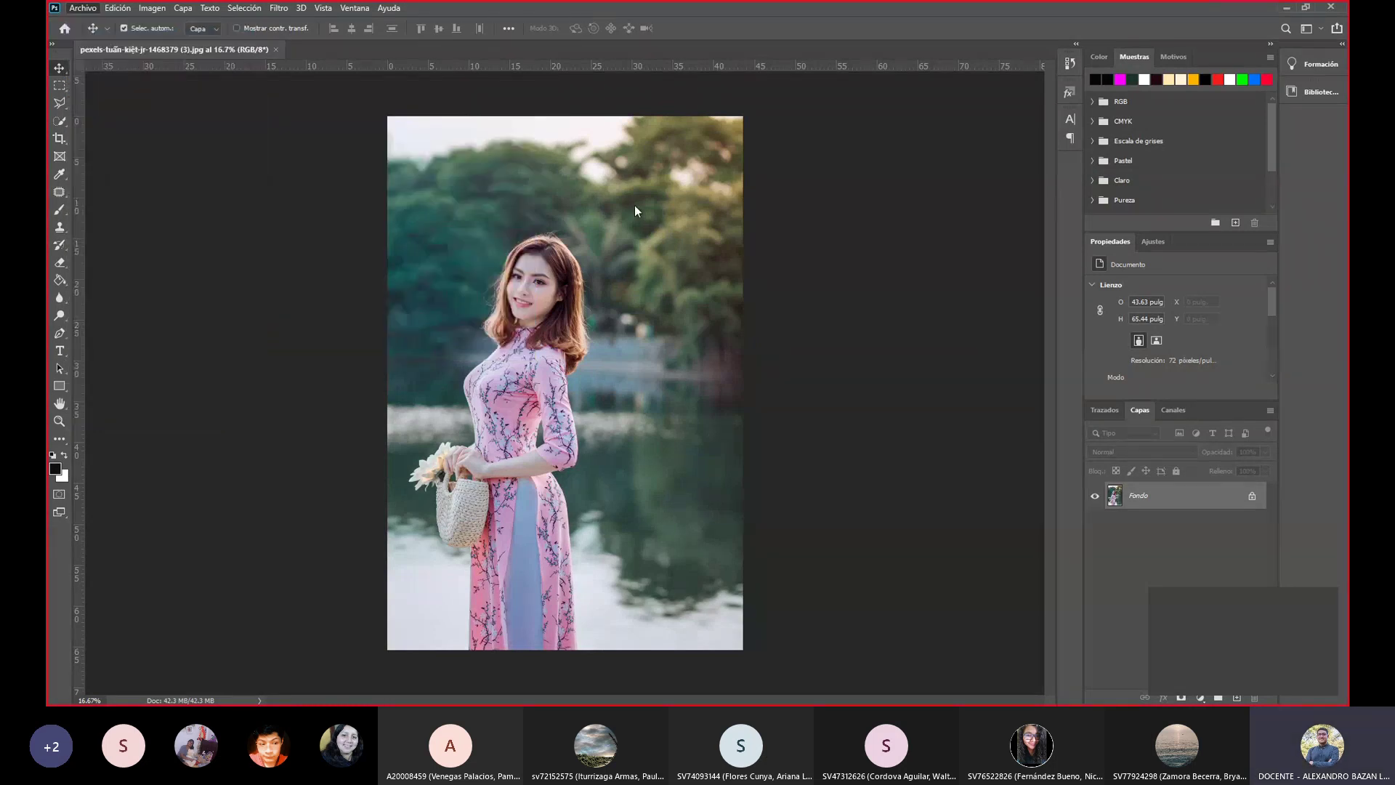
key("ctrl+o")
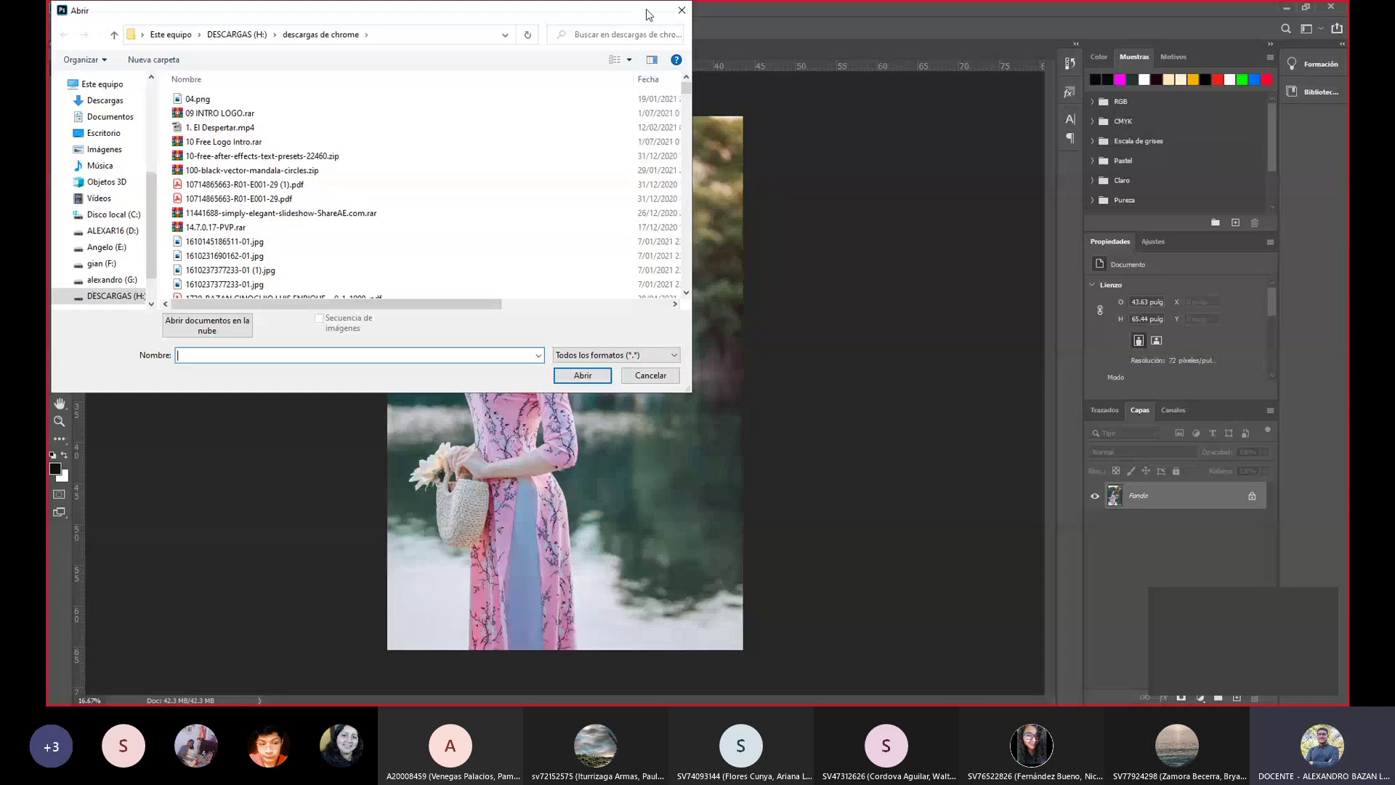
left_click_drag(581, 18, 687, 83)
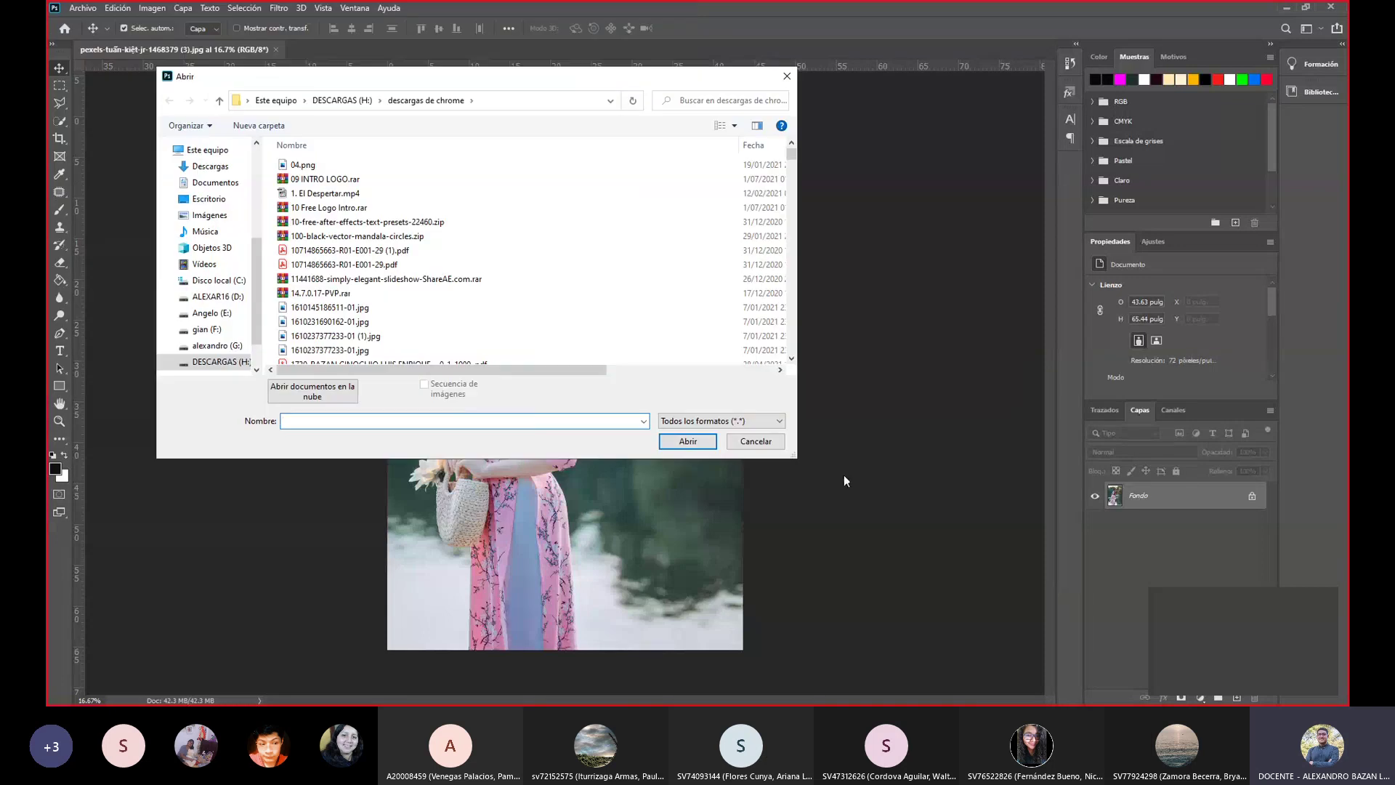
left_click_drag(798, 461, 986, 549)
left_click(216, 389)
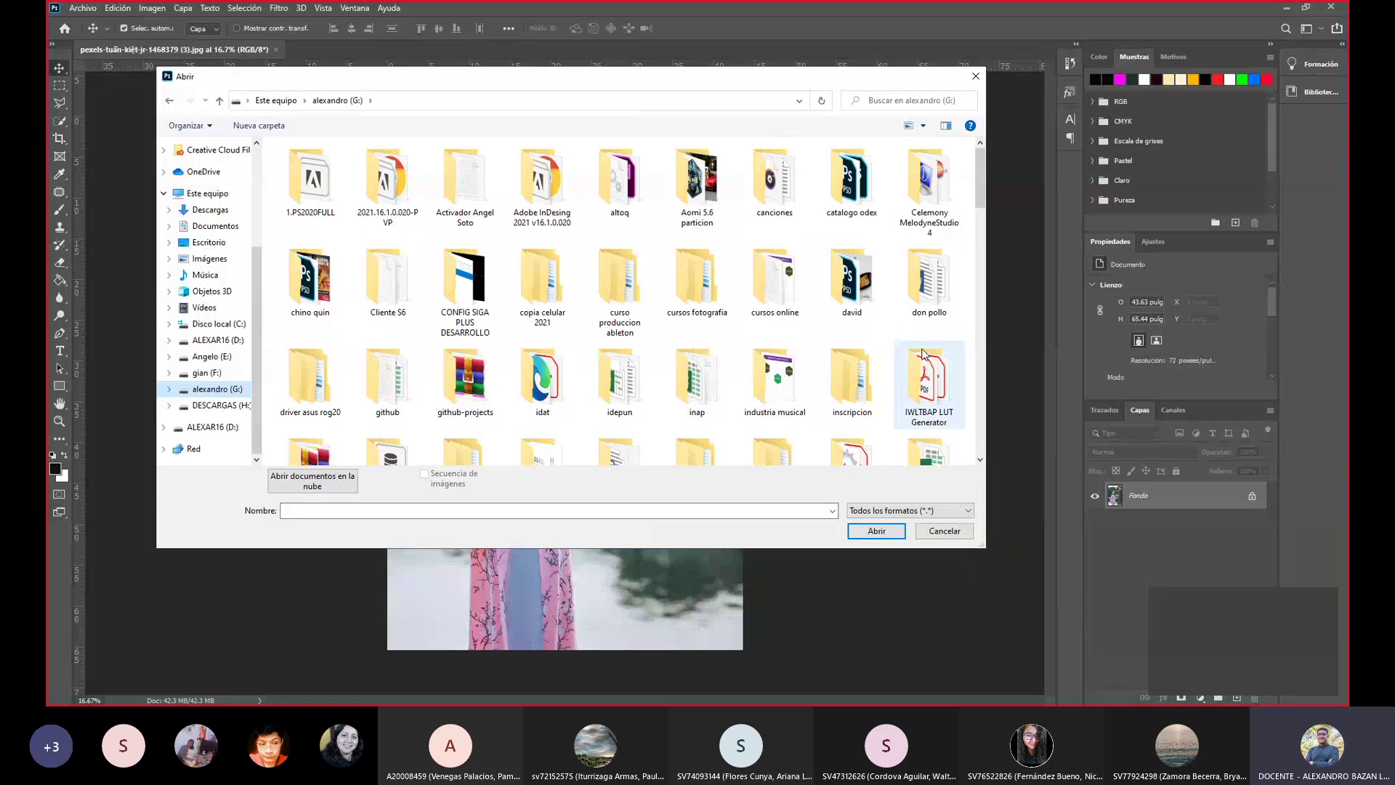
scroll(923, 354, "down", 2)
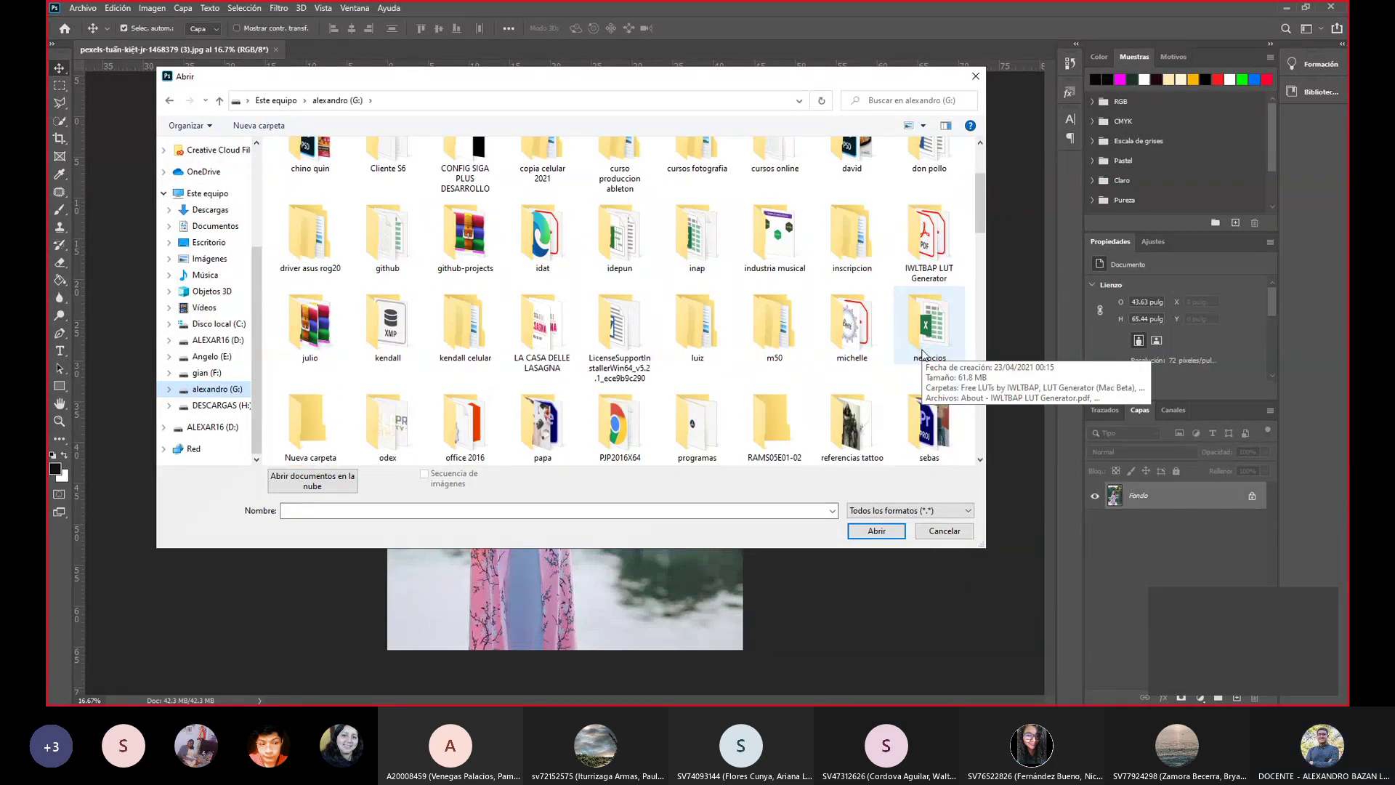
double_click(763, 330)
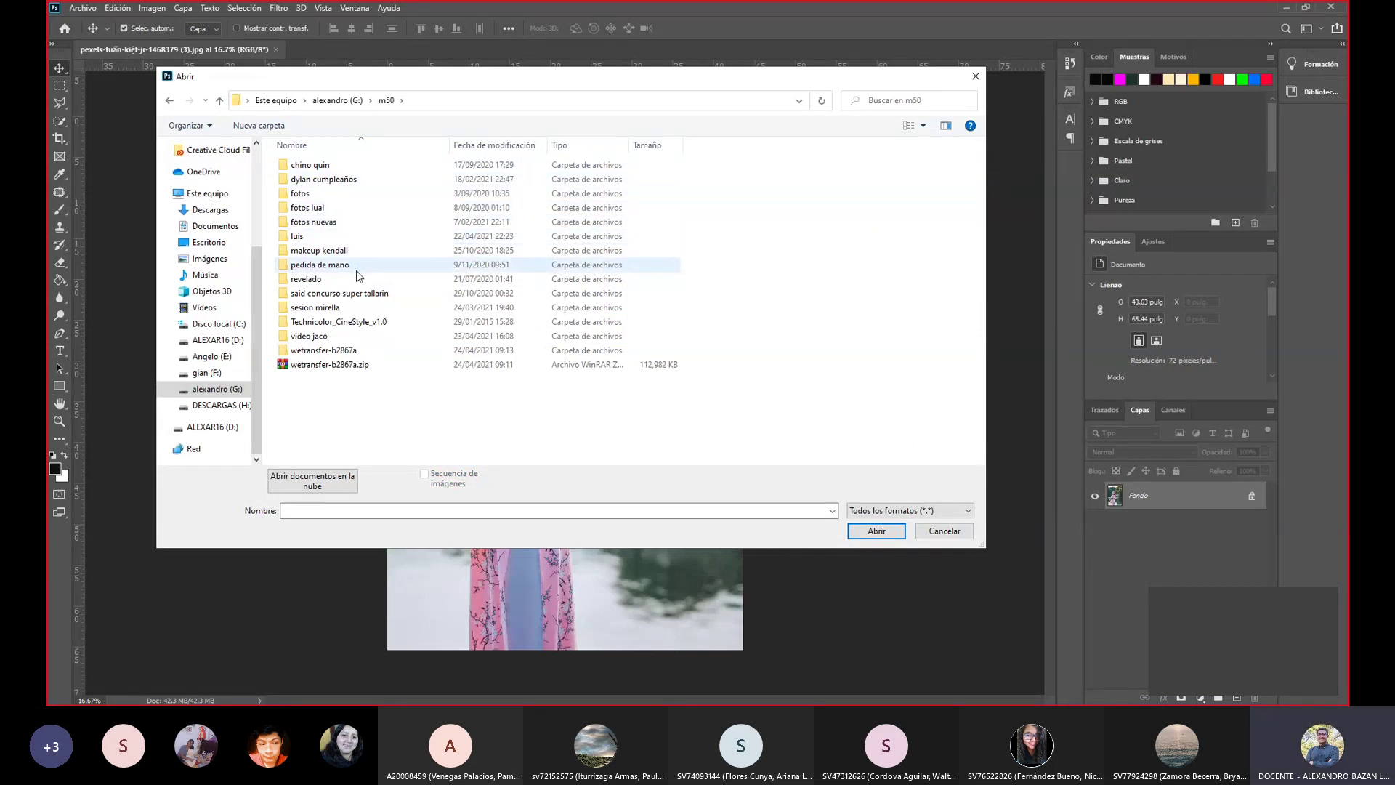
double_click(333, 308)
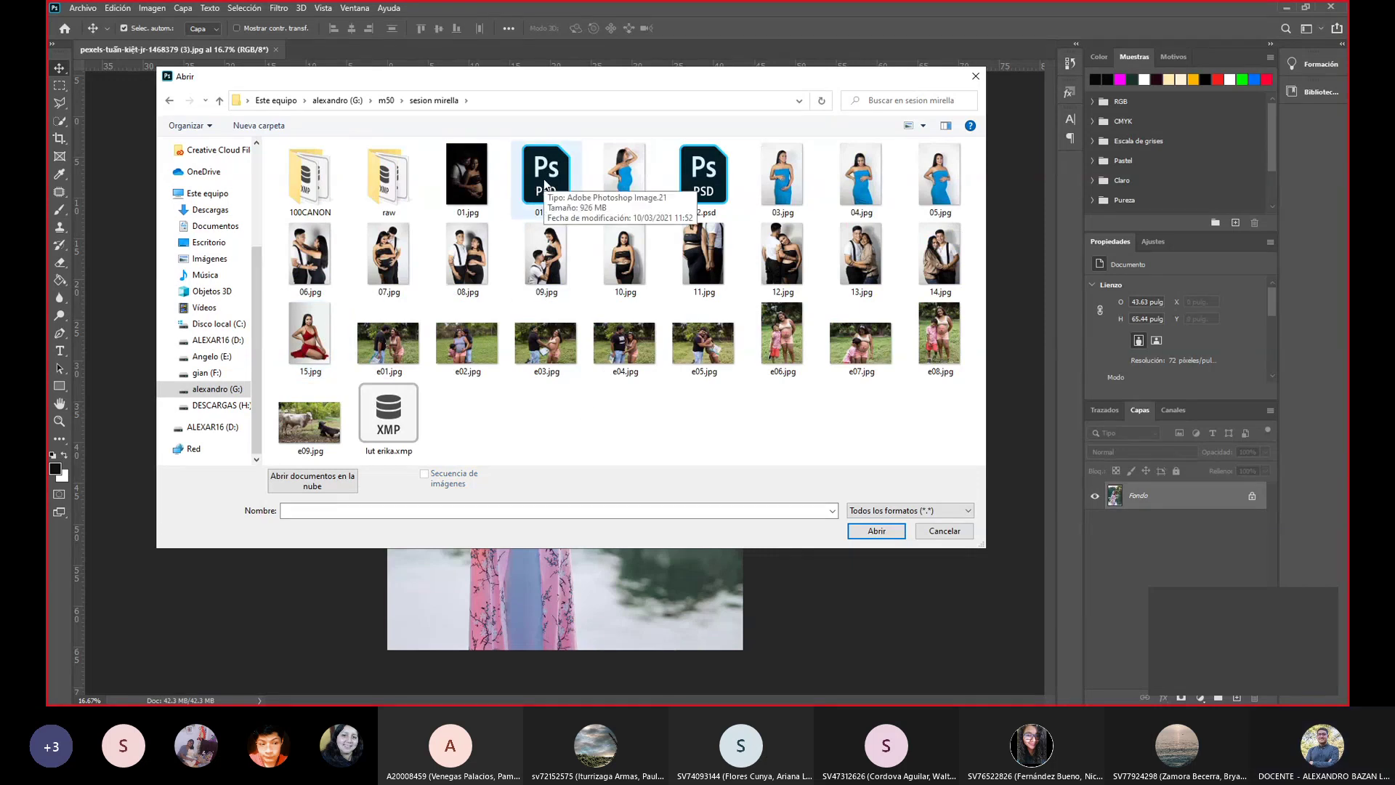
double_click(387, 177)
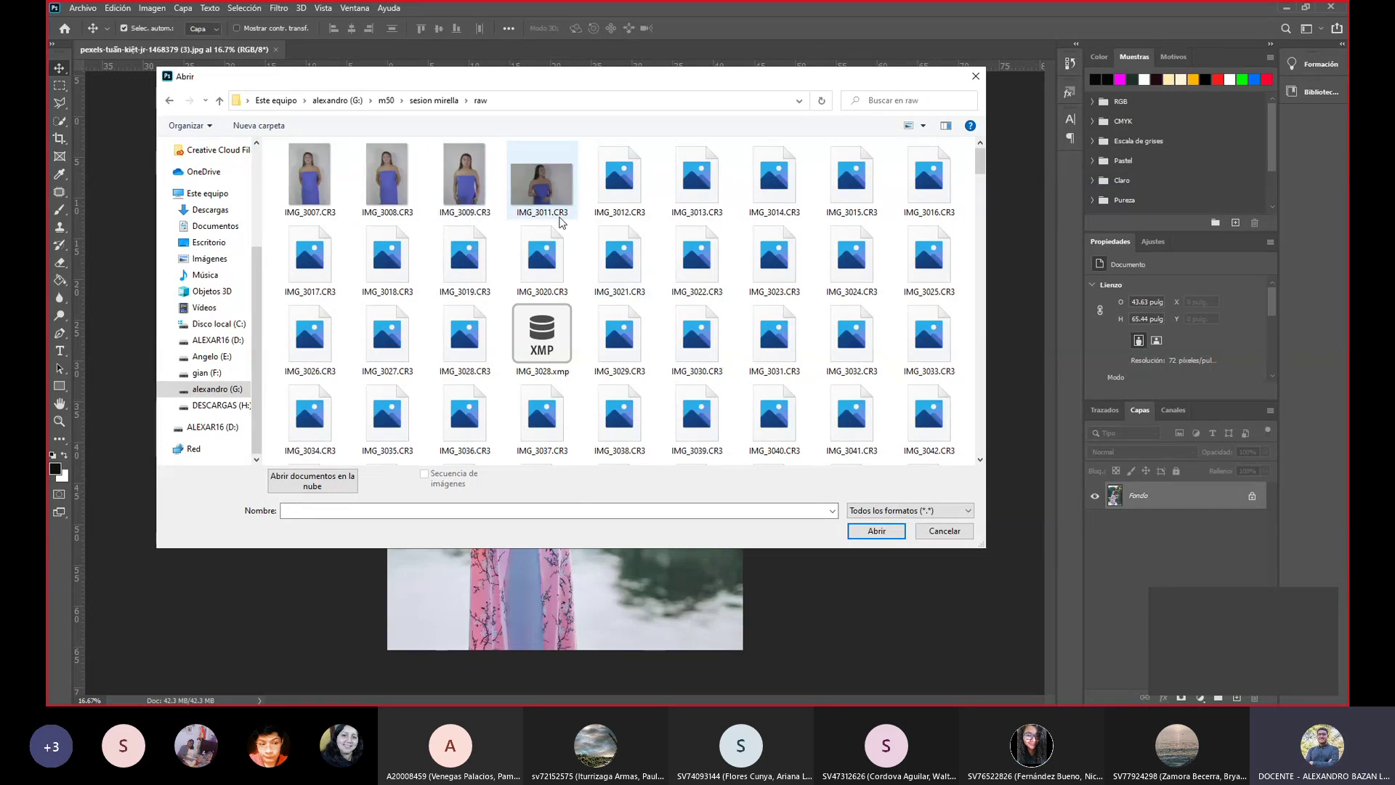
left_click(168, 101)
double_click(543, 185)
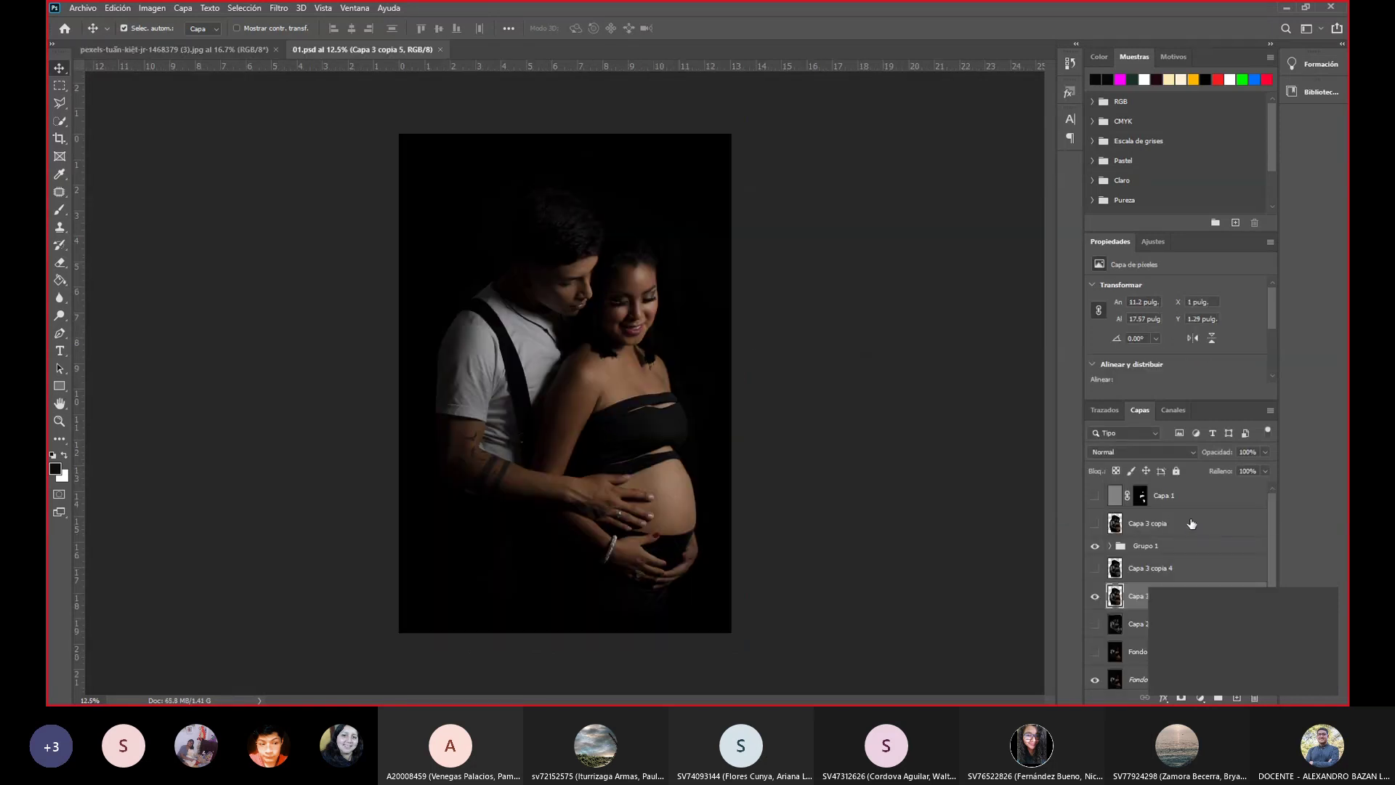
Hide Grupo 1 and Capa 3 copia 5, and show Capa 2 in 01.psd.
left_click(1095, 542)
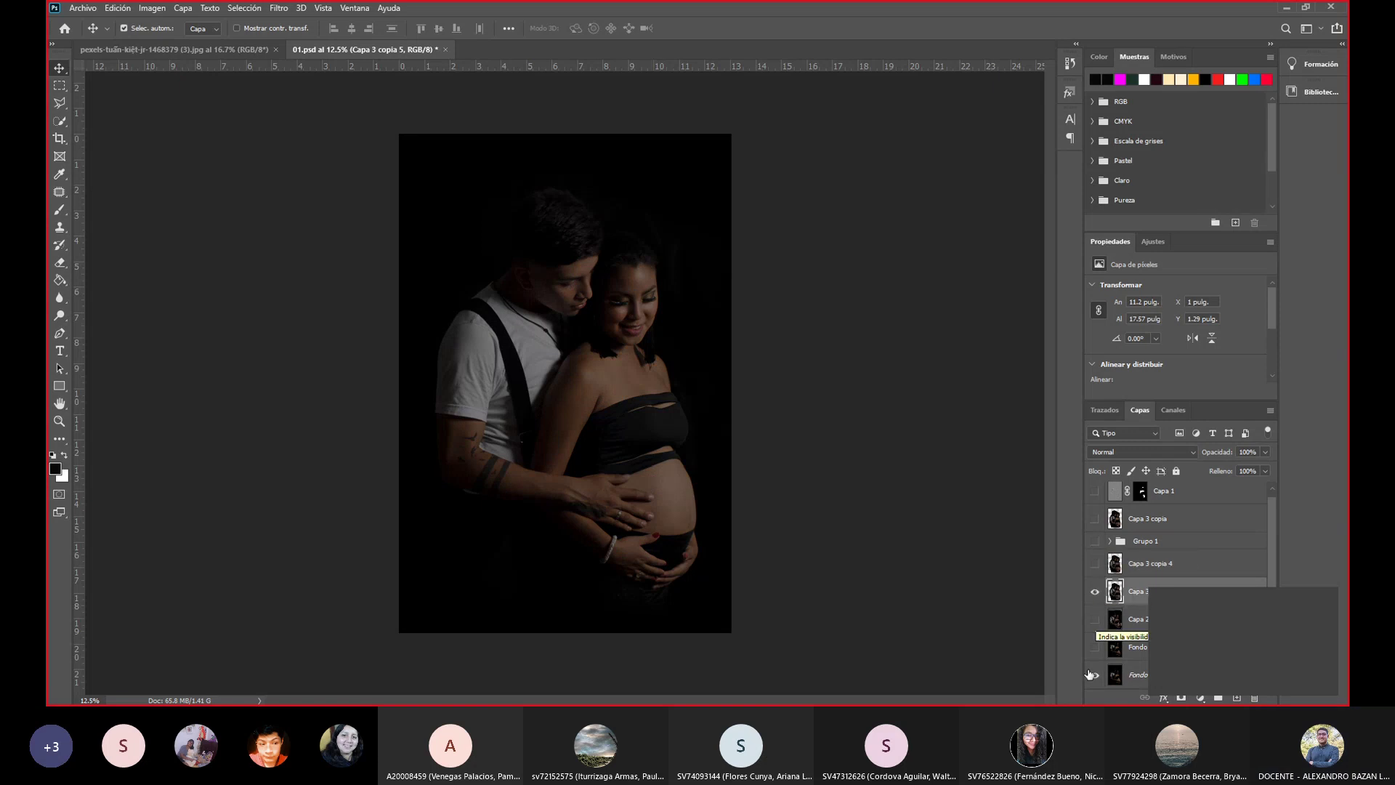
left_click(1095, 592)
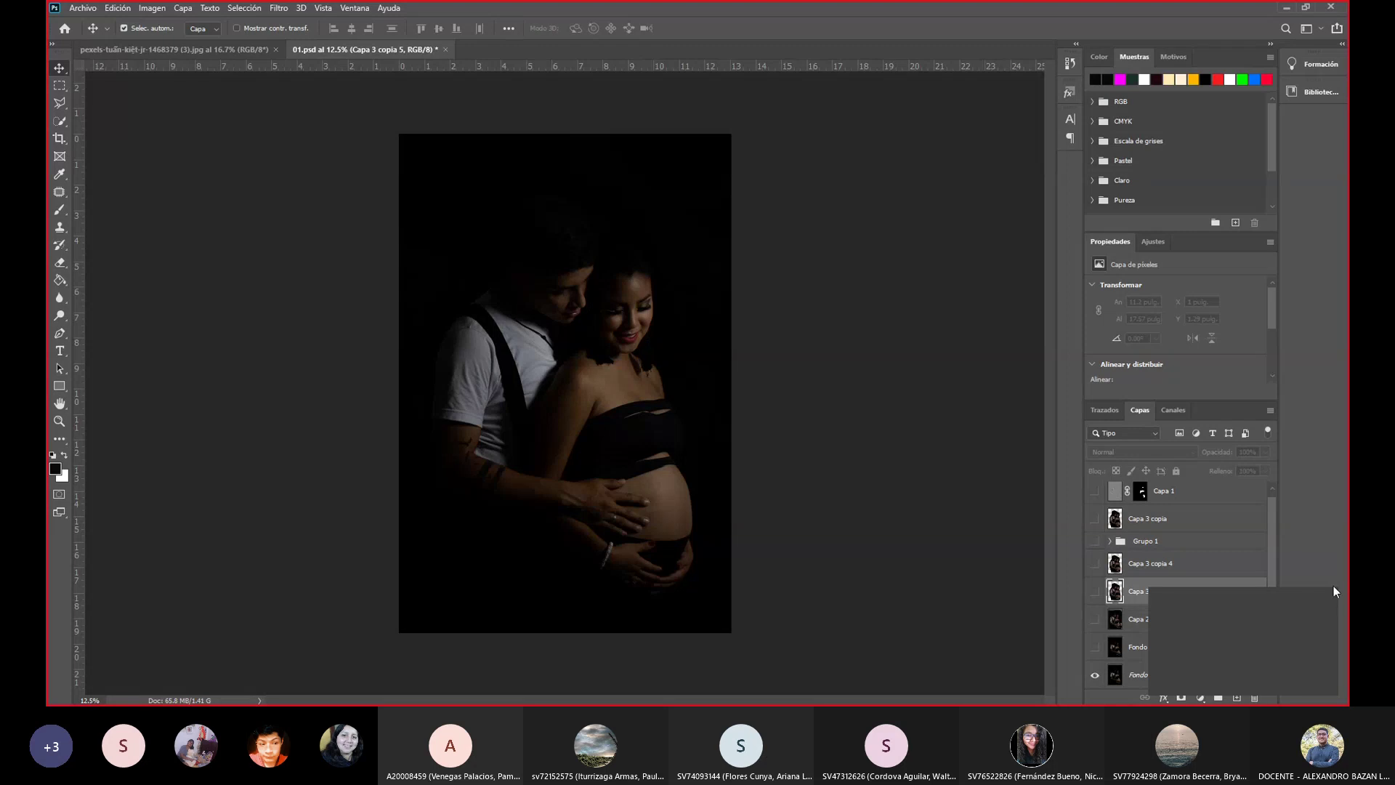
left_click(1095, 621)
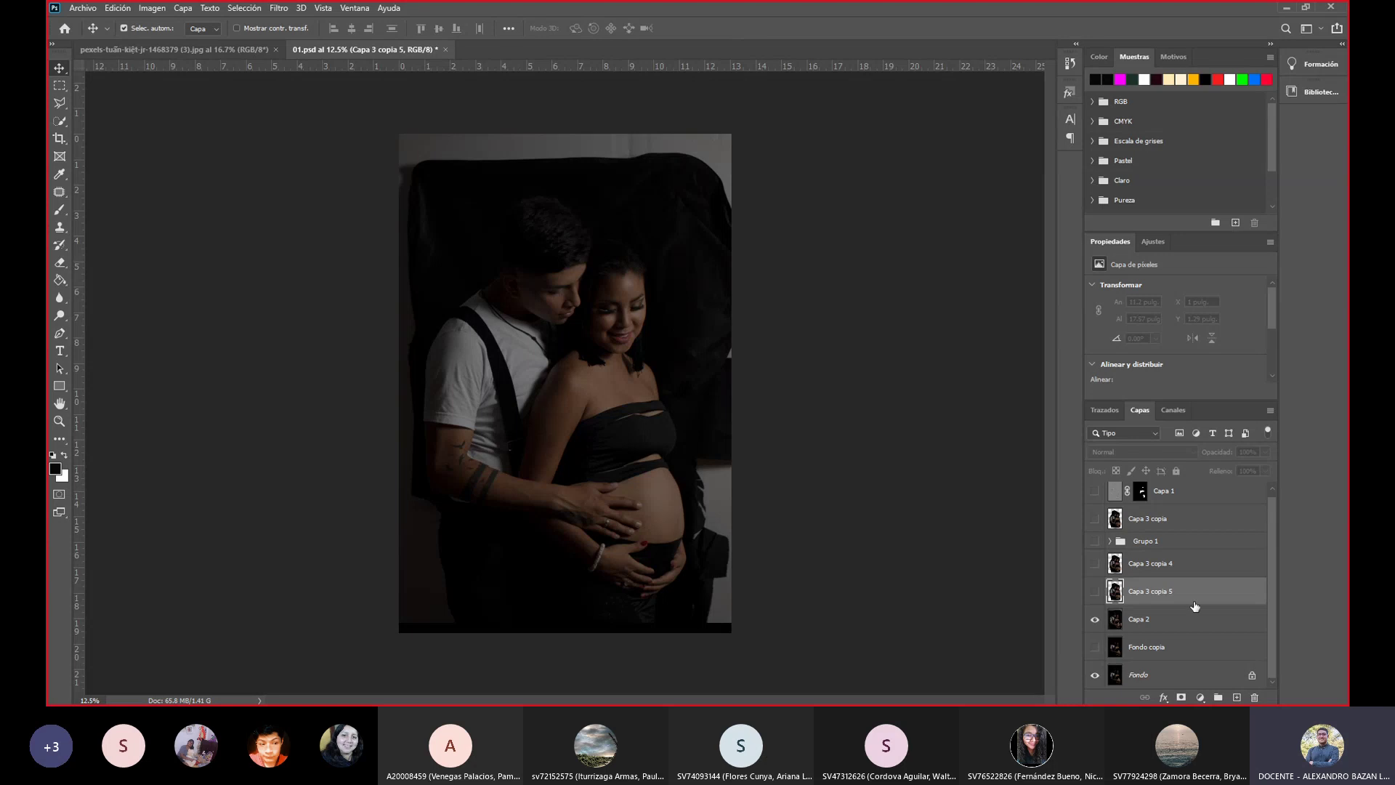
Open IMG_3113.CR3 from the sesion mirella raw folder in Camera Raw.
left_click(82, 8)
key("Escape")
key("ctrl+o")
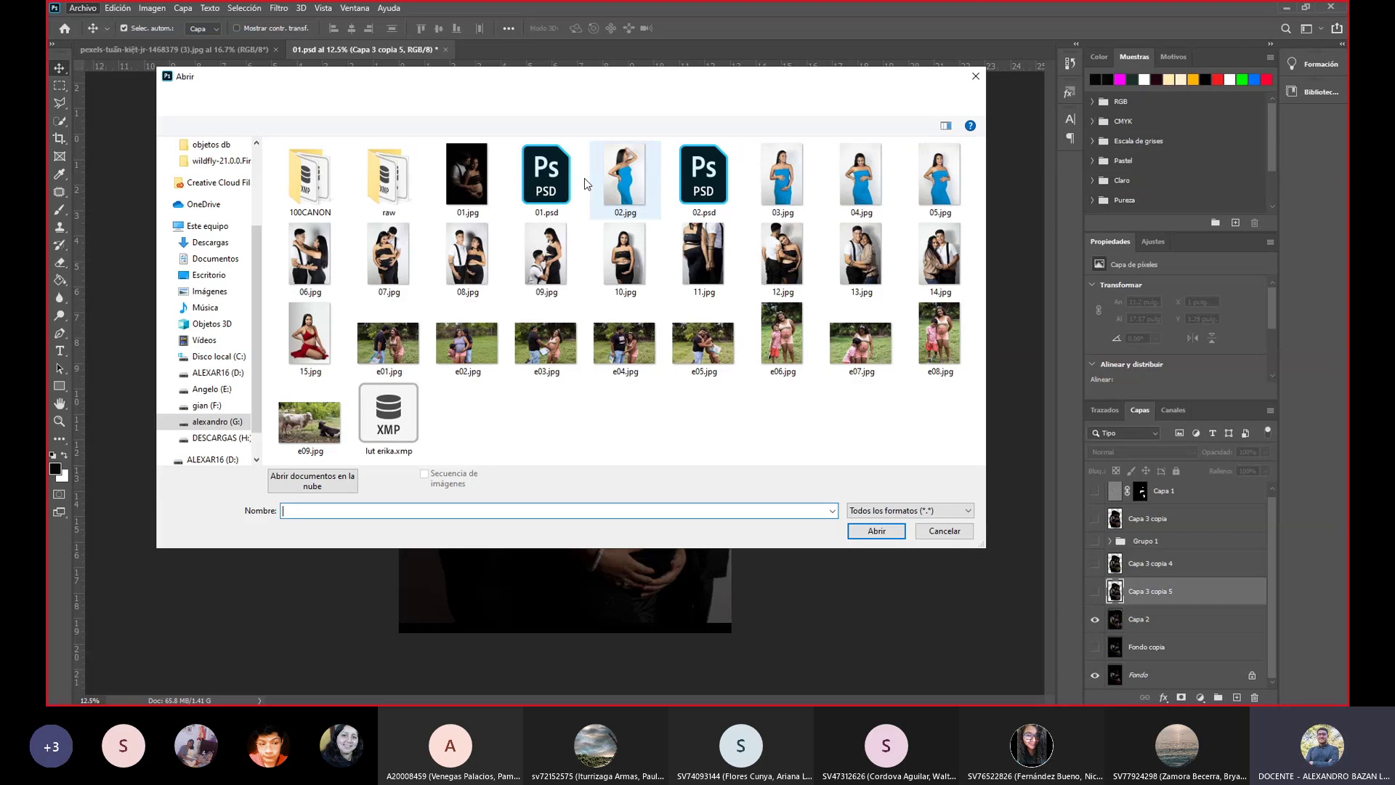
scroll(661, 311, "down", 3)
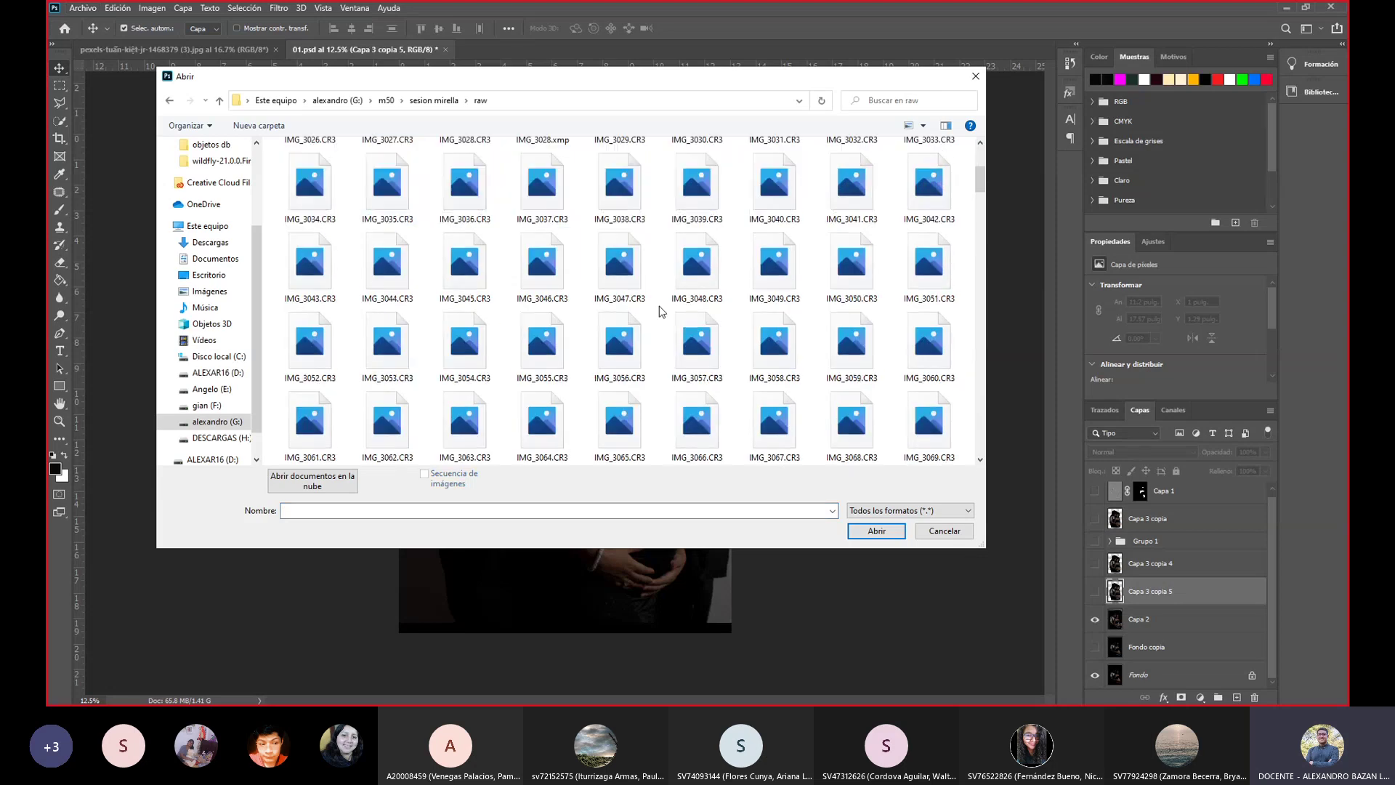
scroll(662, 311, "up", 3)
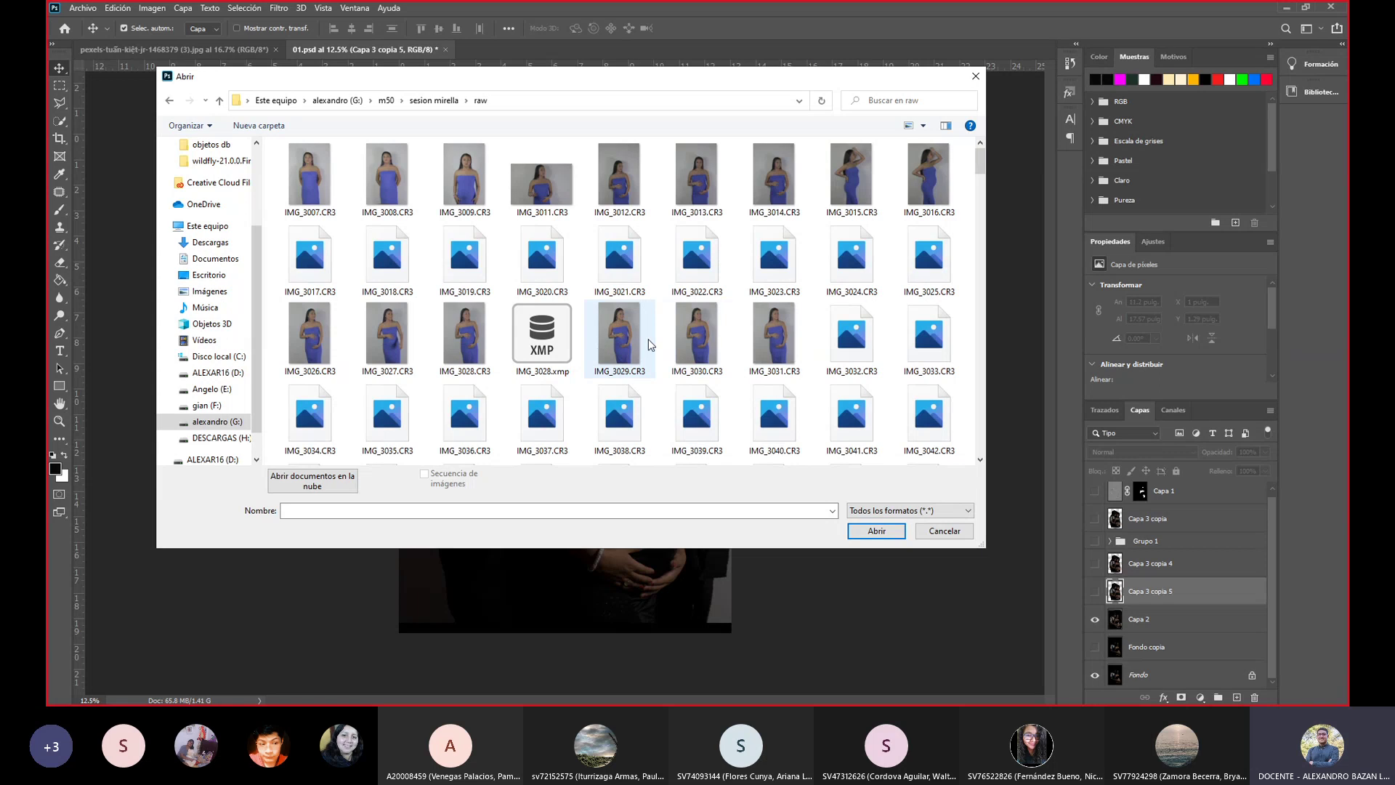
scroll(771, 348, "down", 10)
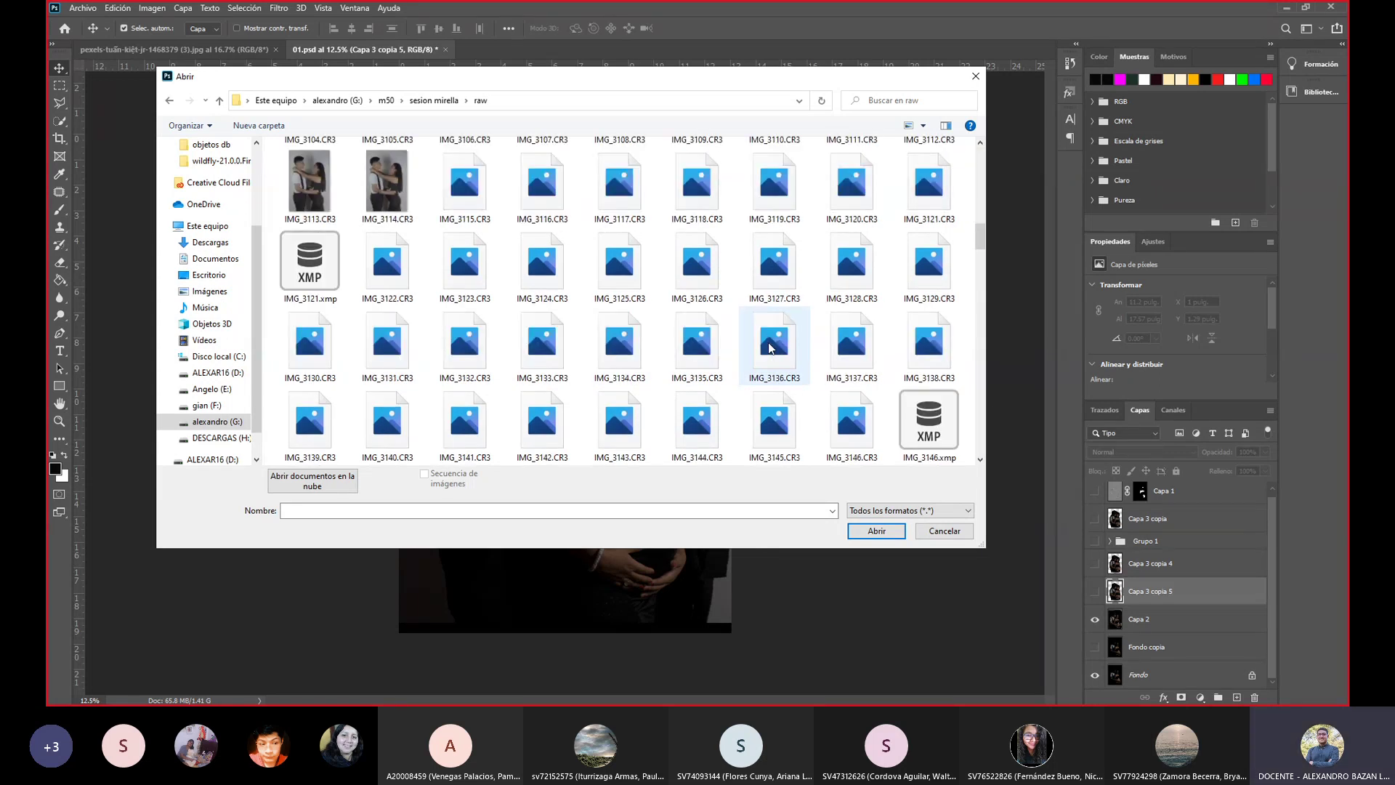
scroll(769, 342, "up", 3)
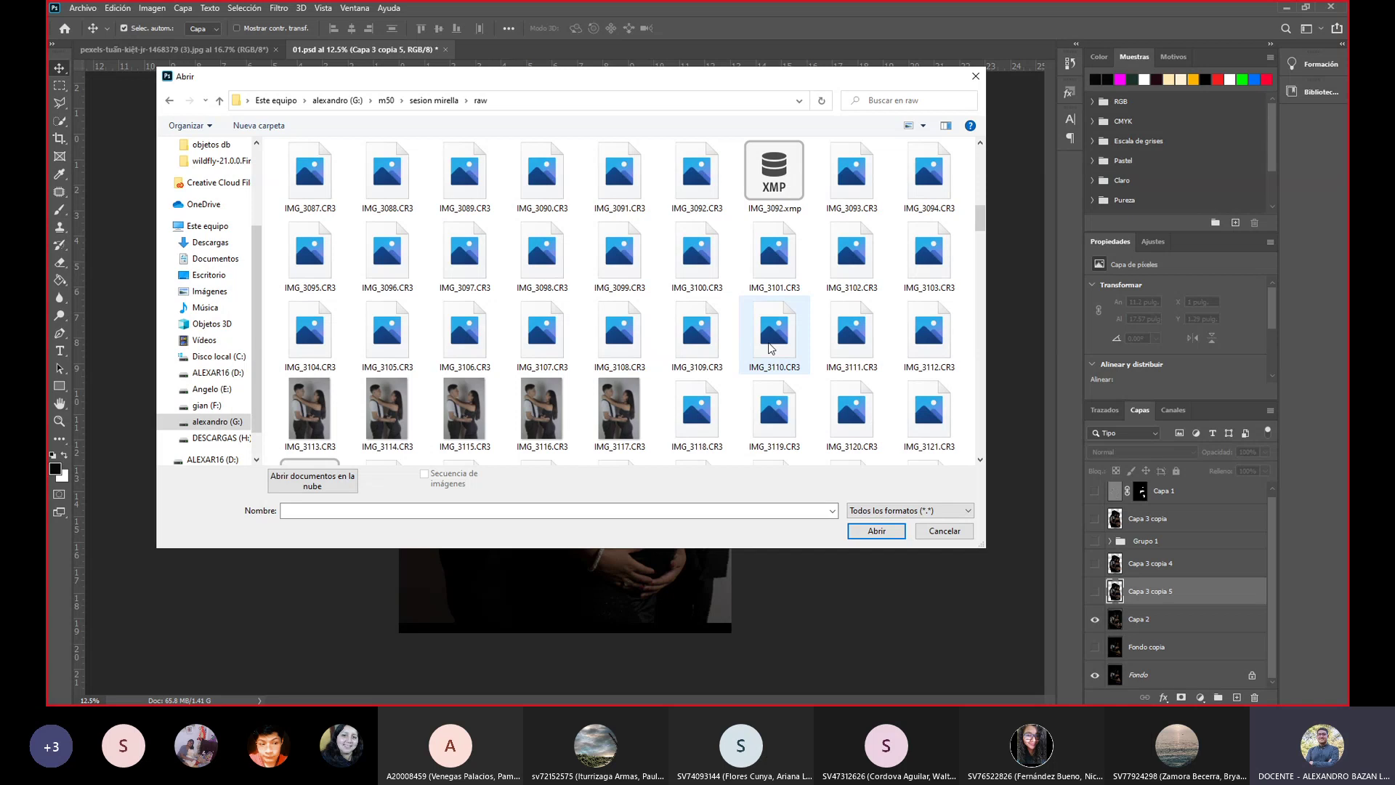
scroll(769, 342, "down", 3)
left_click(319, 200)
double_click(319, 200)
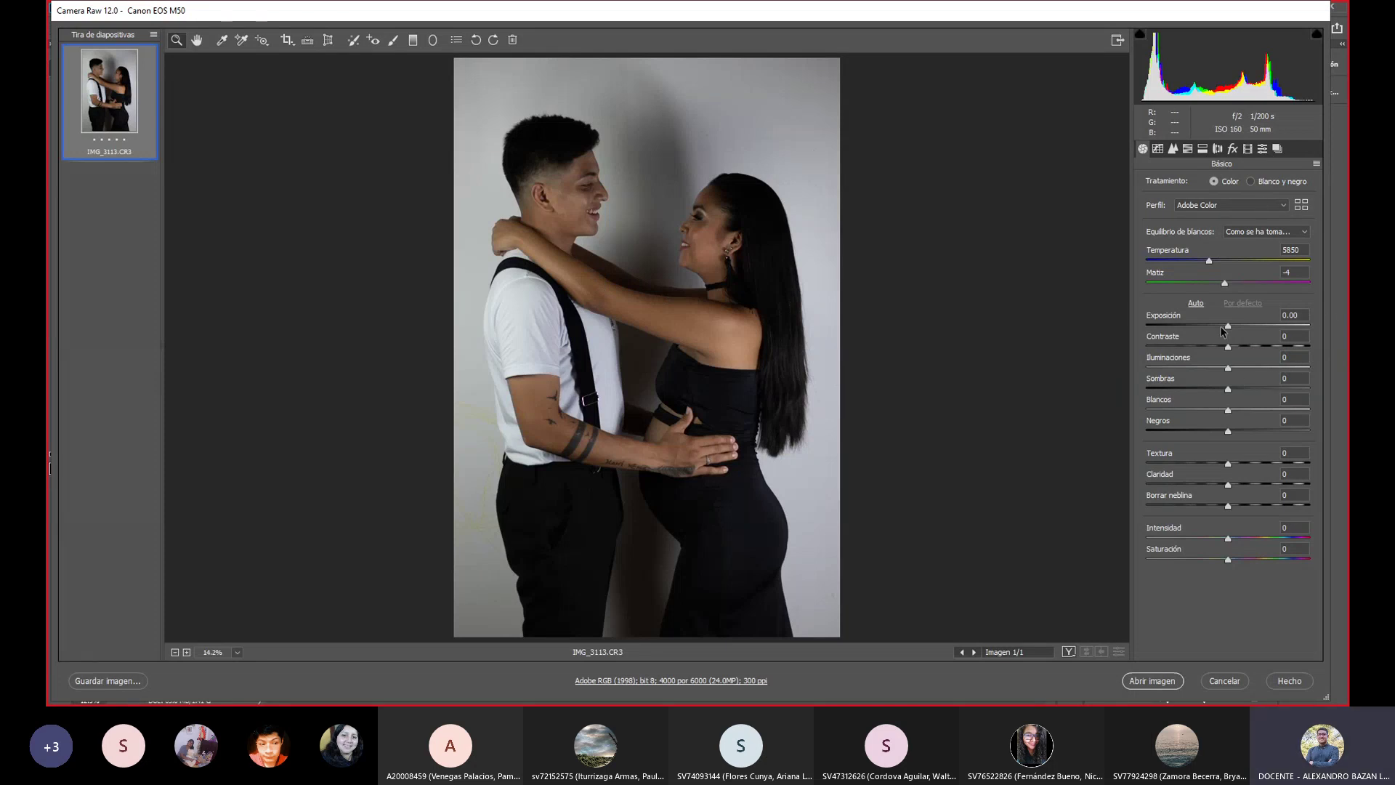
Set exposure to +0.05, contrast to -67 and shadows to +38, and raise vibrance.
left_click_drag(1232, 326, 1245, 342)
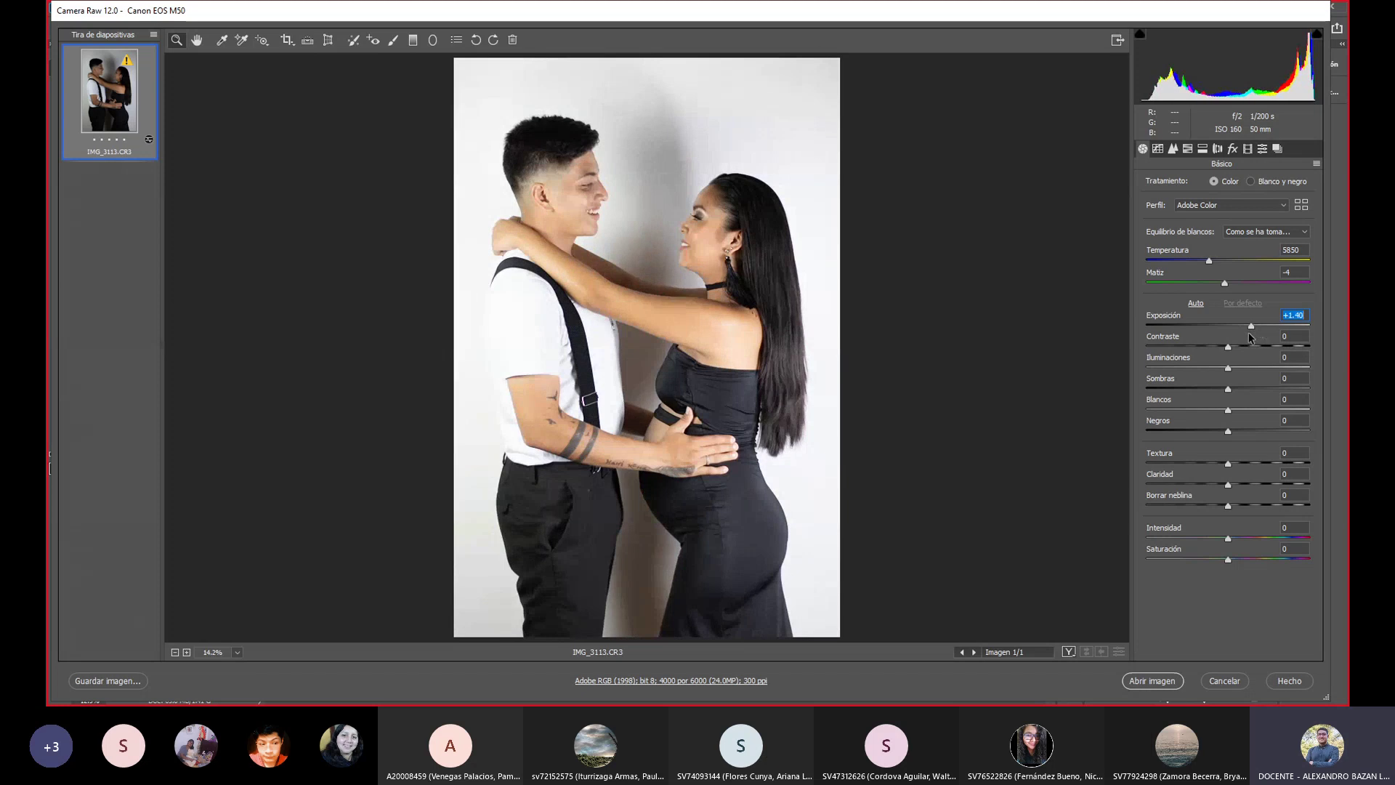
left_click_drag(1228, 347, 1175, 347)
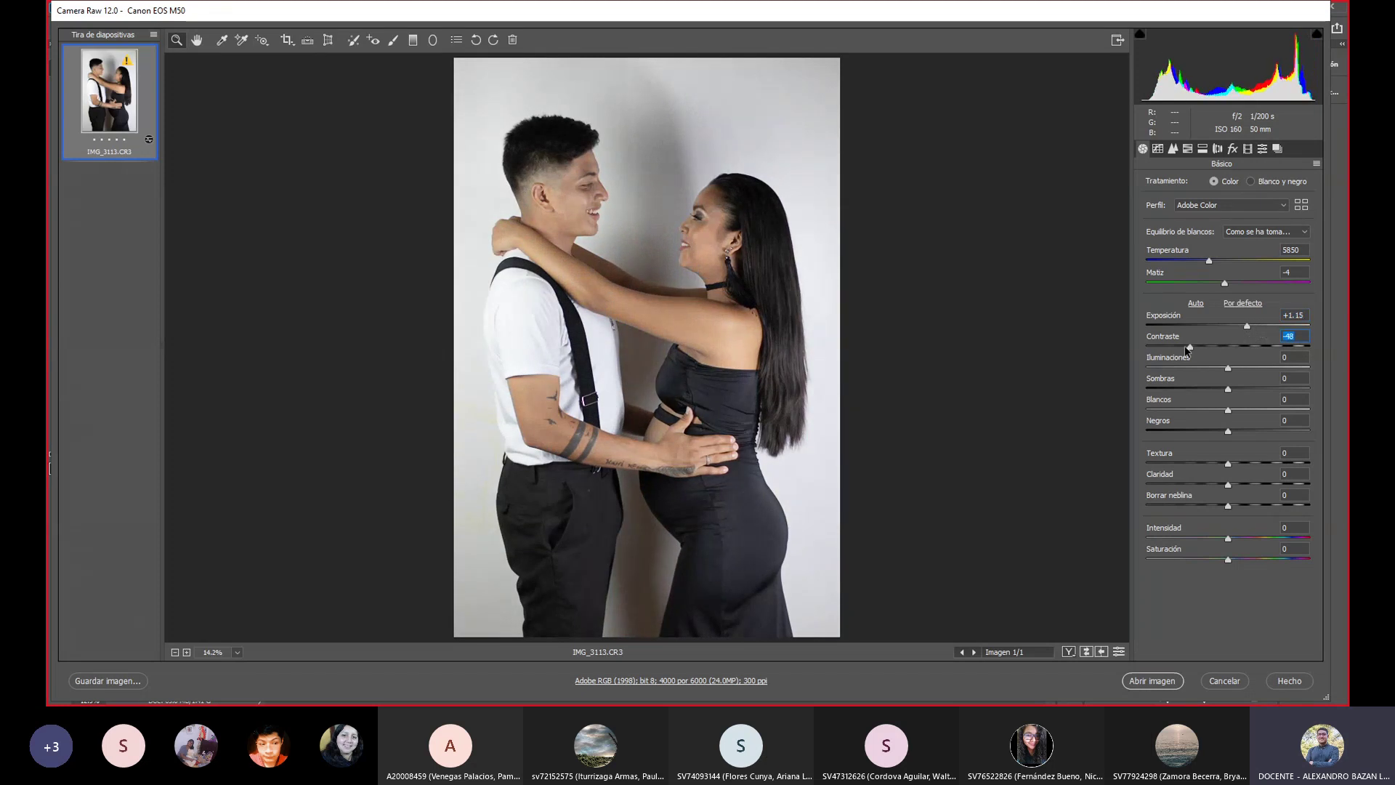
mouse_move(1228, 388)
left_mouse_down()
mouse_move(1260, 388)
mouse_move(1188, 411)
left_mouse_up()
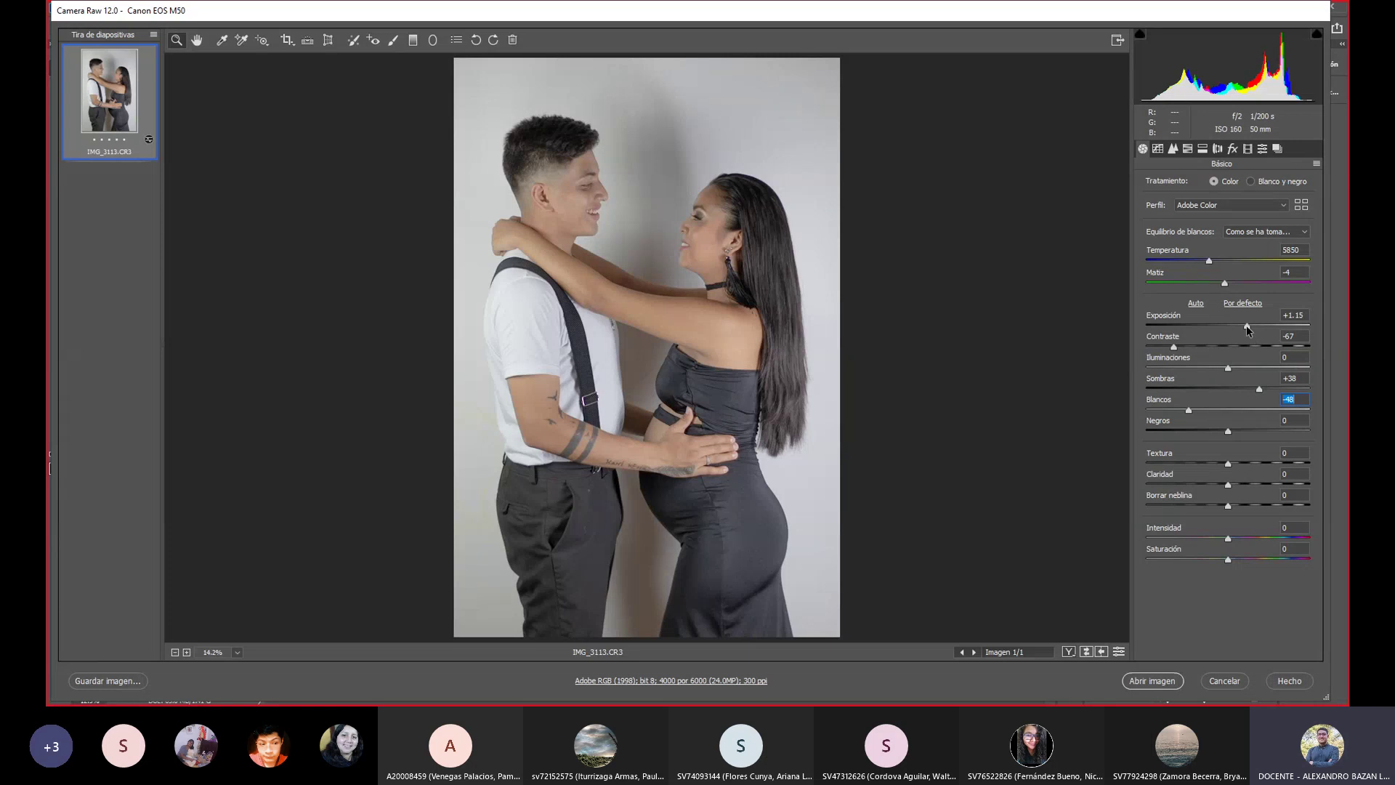
mouse_move(1249, 326)
left_mouse_down()
mouse_move(1230, 326)
mouse_move(1228, 347)
left_mouse_up()
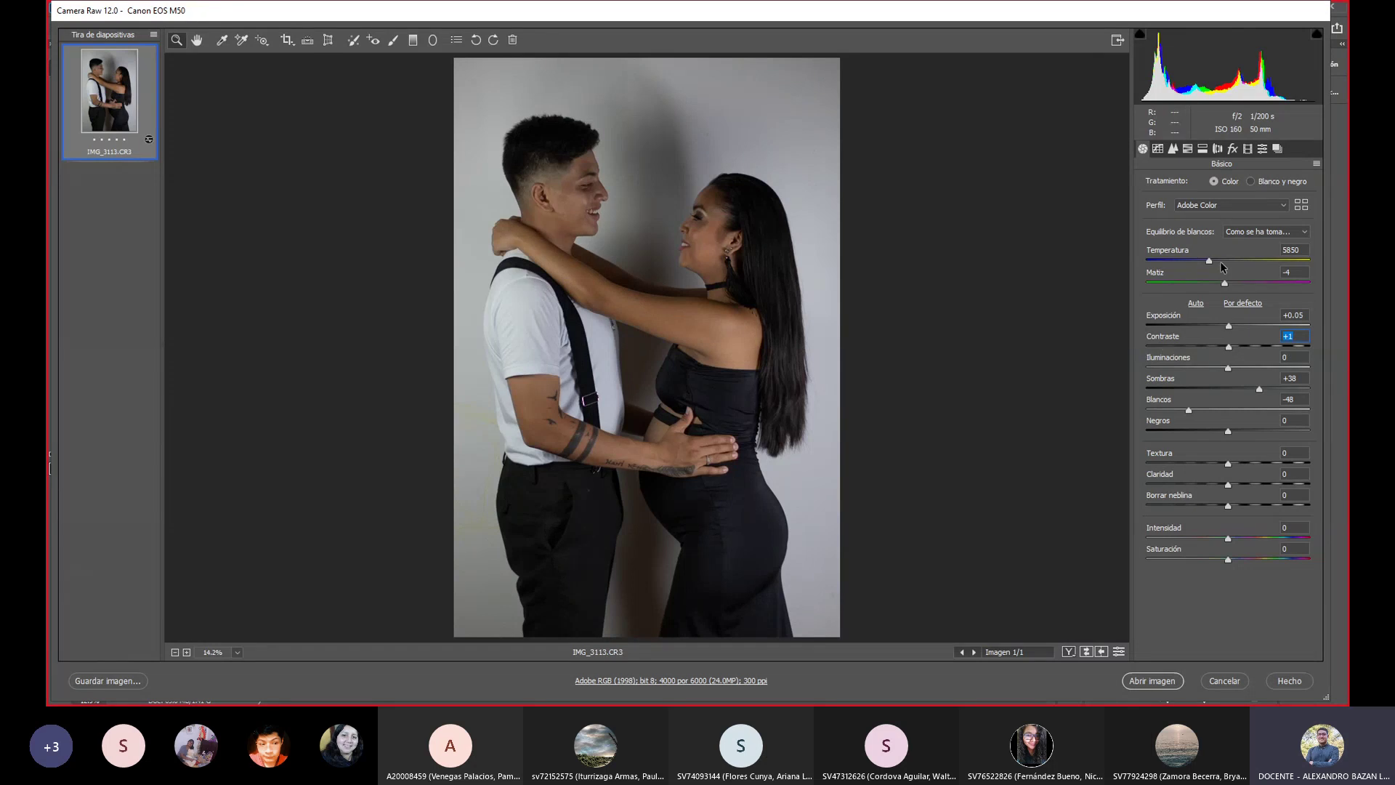
left_click_drag(1229, 540, 1249, 539)
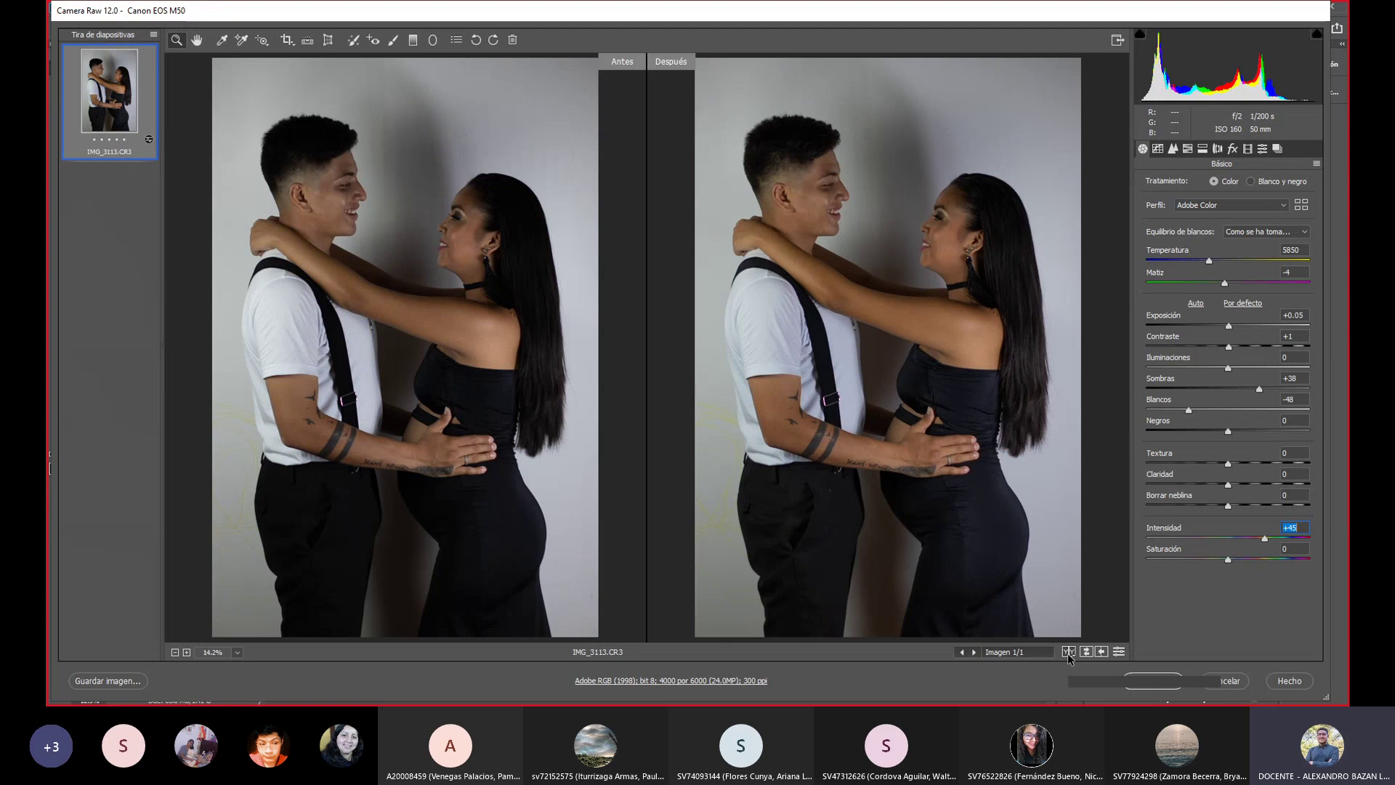
Compare before/after, warm temperature to 18000, then cancel the raw edits.
left_click(1068, 652)
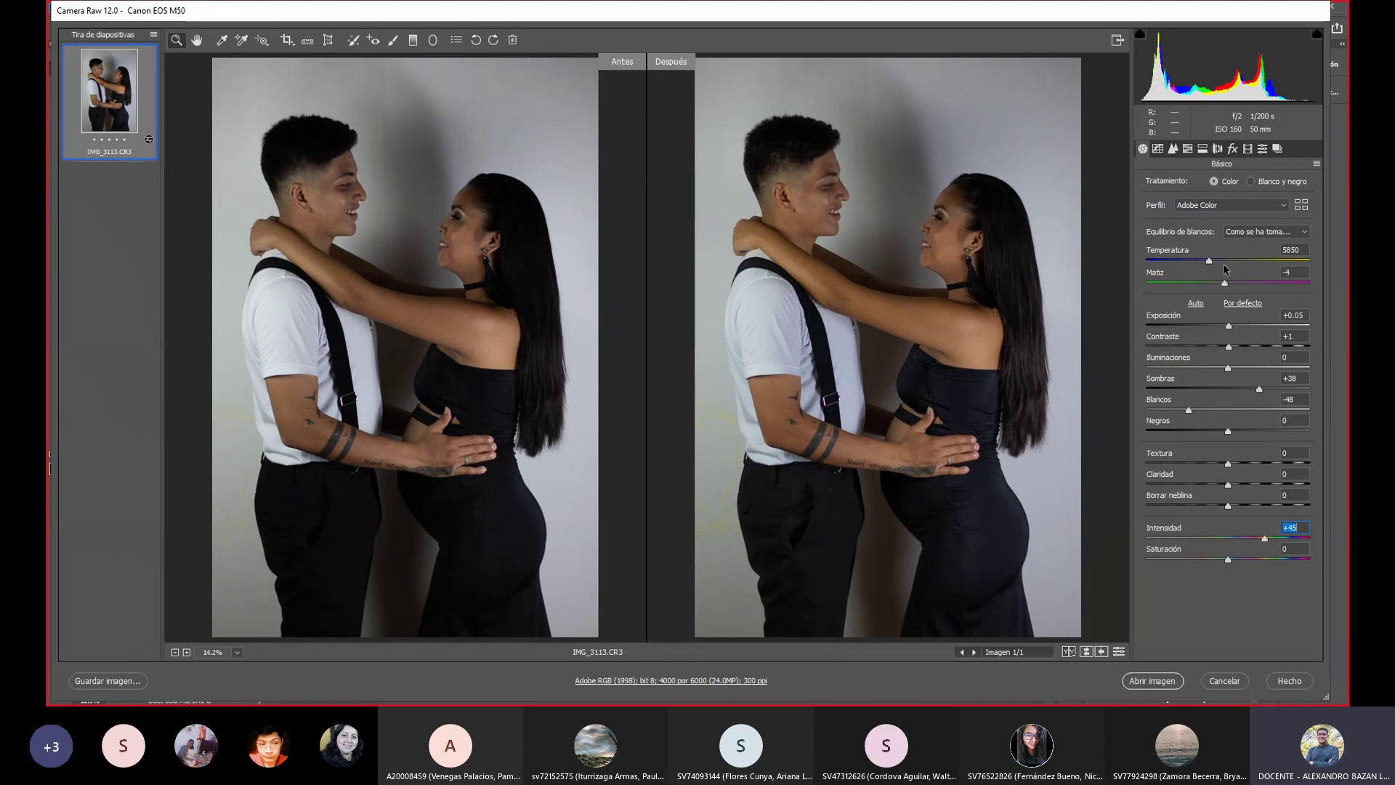
left_click_drag(1220, 260, 1280, 260)
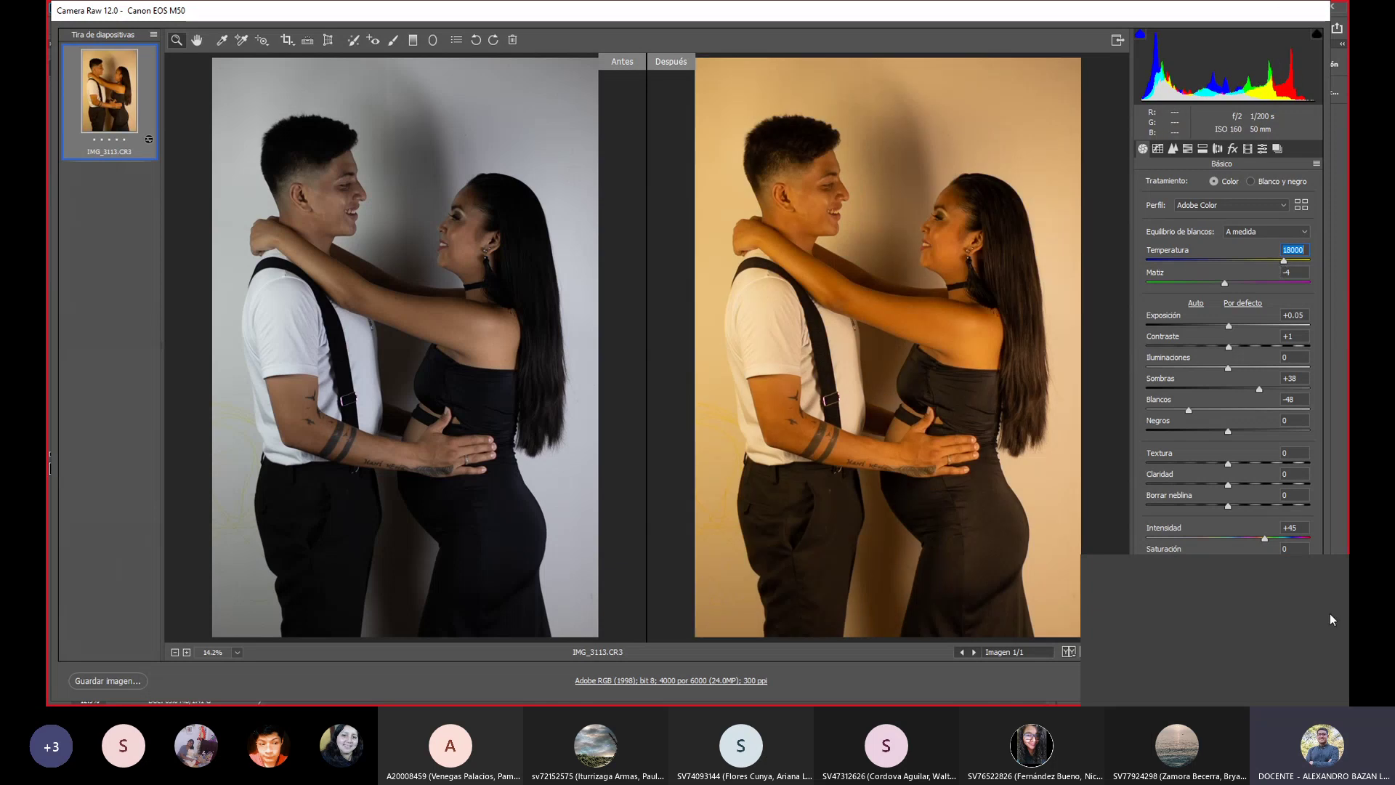
left_click(1224, 680)
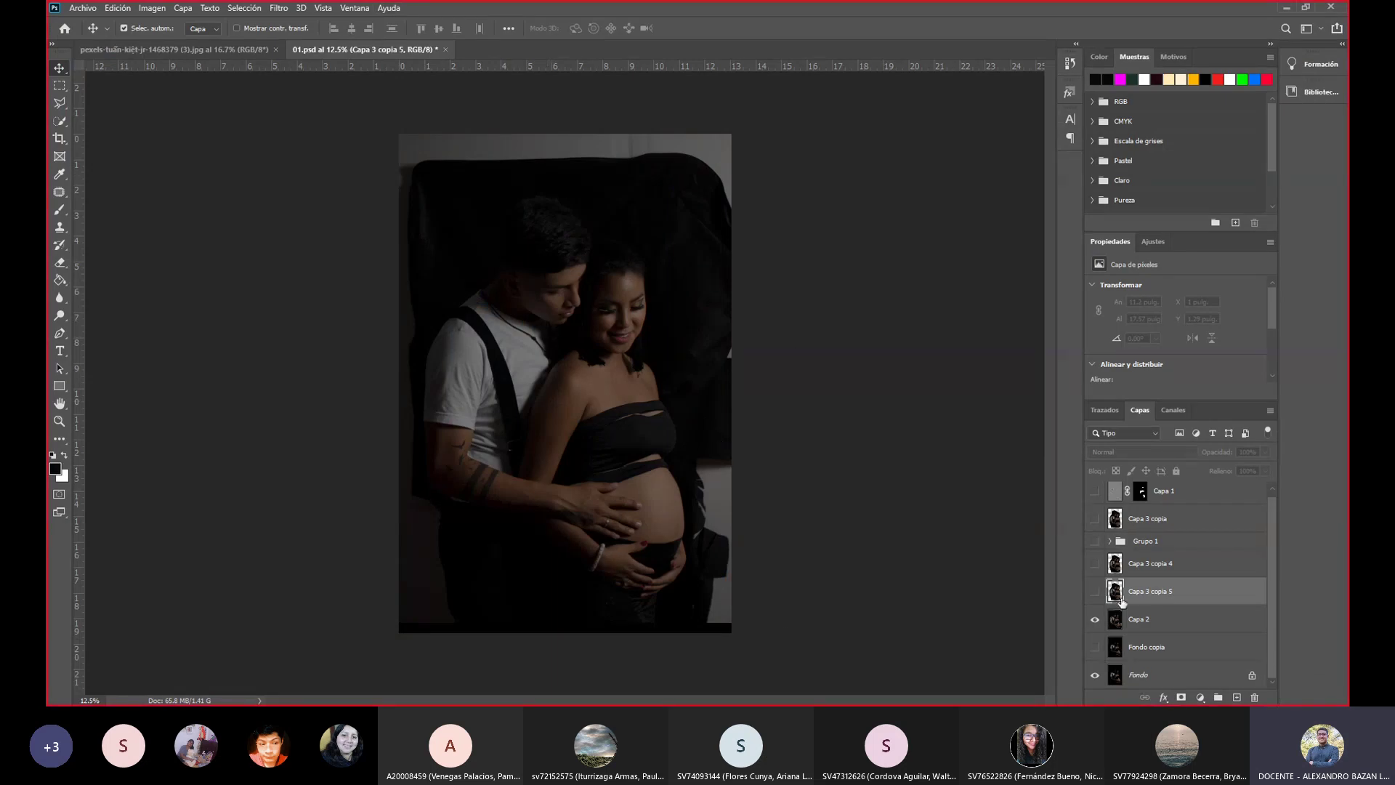
Toggle layer eyes, ending with Grupo 1 shown and Capa 3 copia 5 and Capa 2 hidden.
left_click(1095, 541)
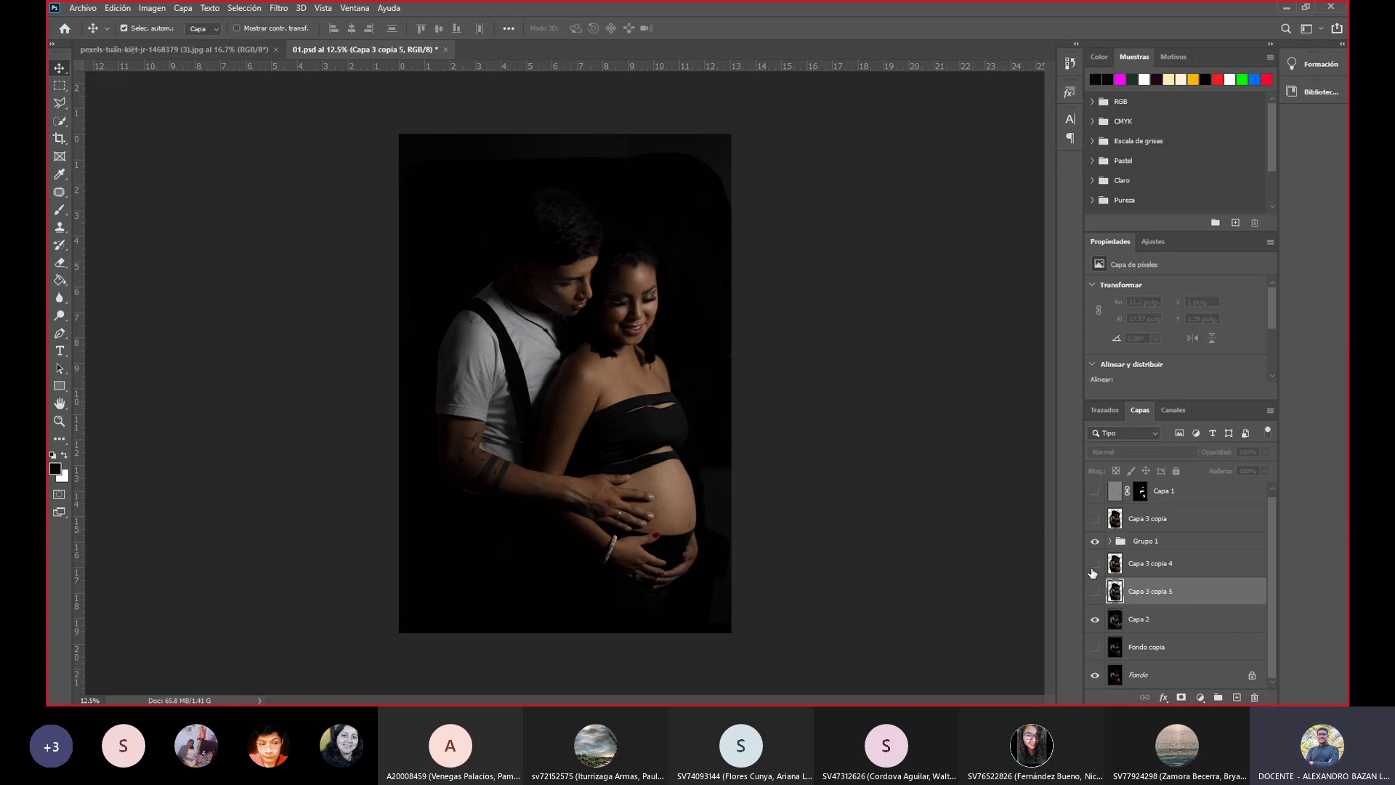
left_click(1095, 592)
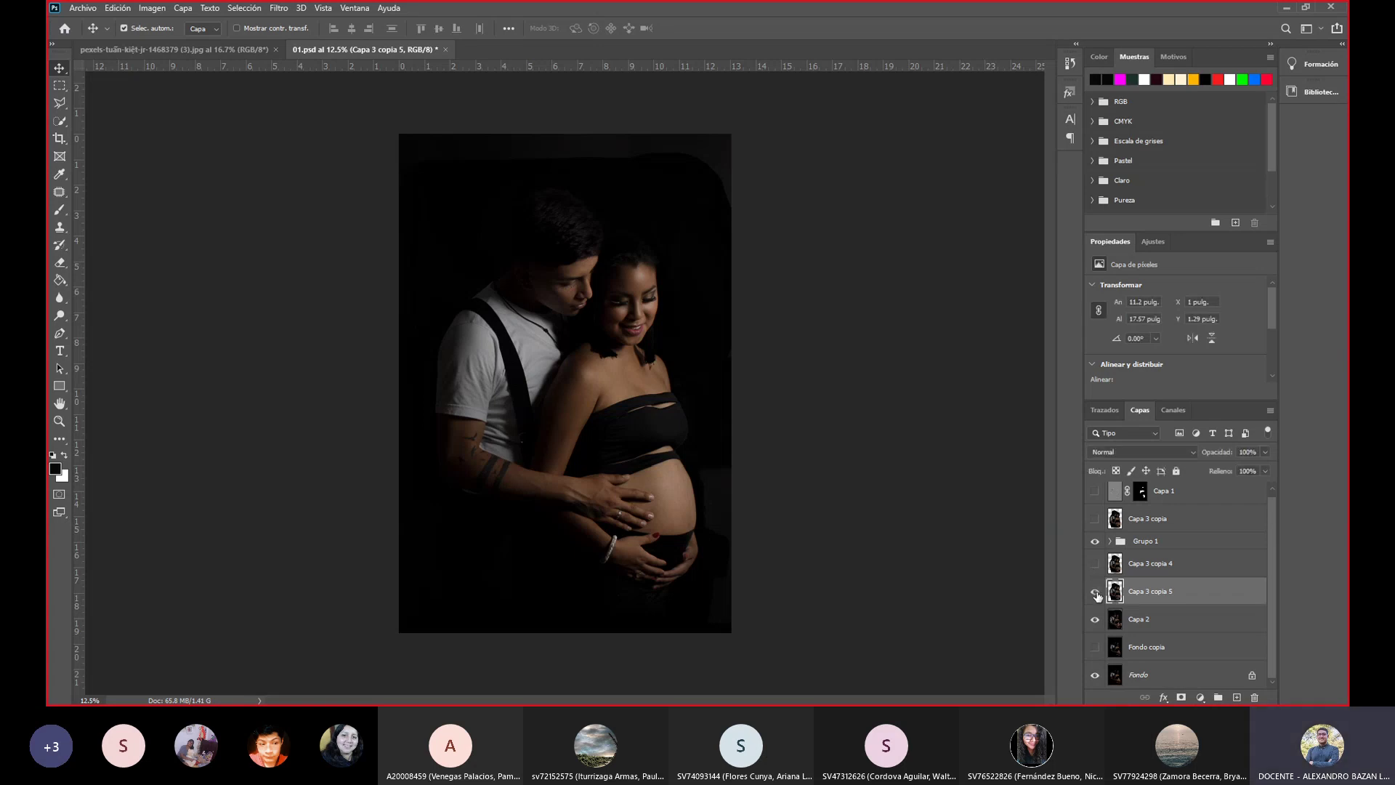
left_click(1095, 592)
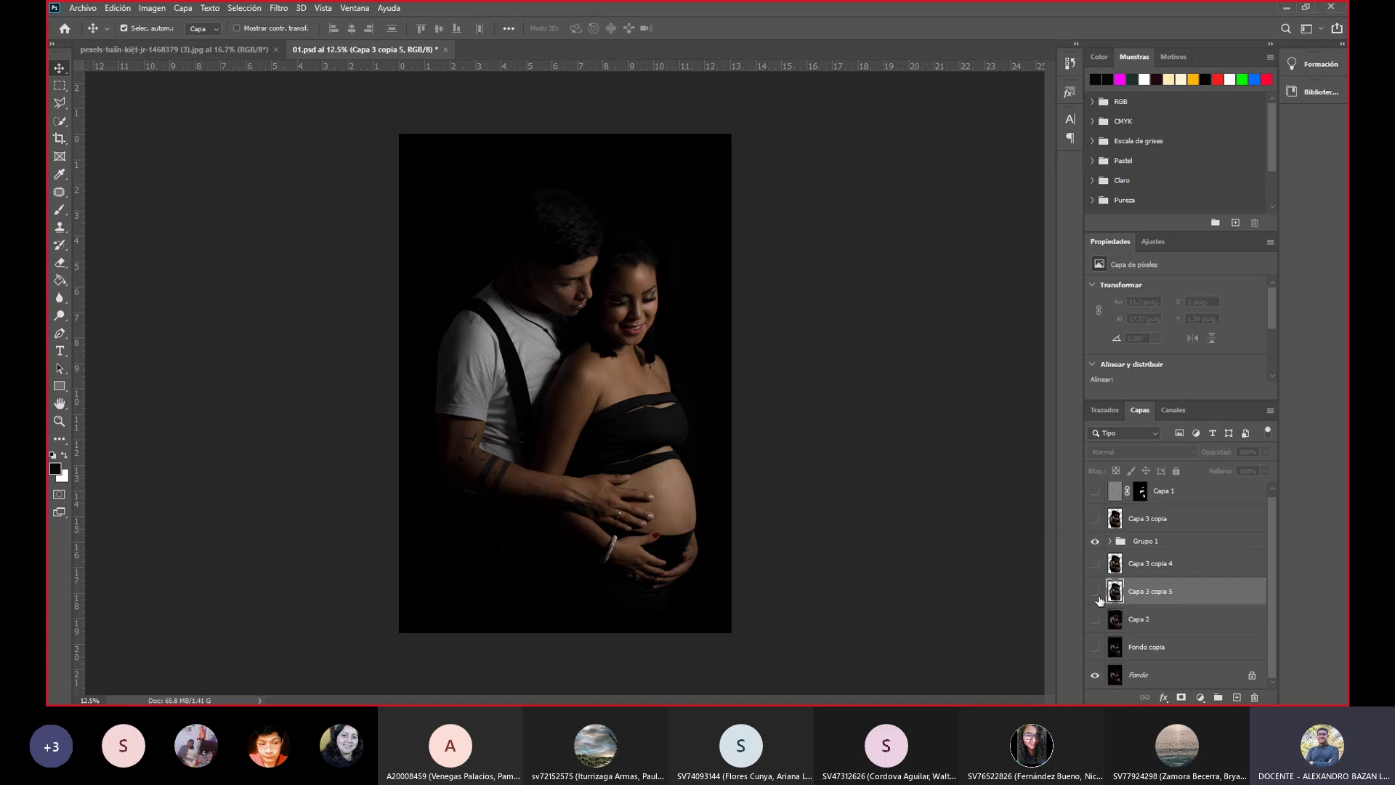
left_click(1095, 591)
left_click(1096, 592)
left_click(1096, 620)
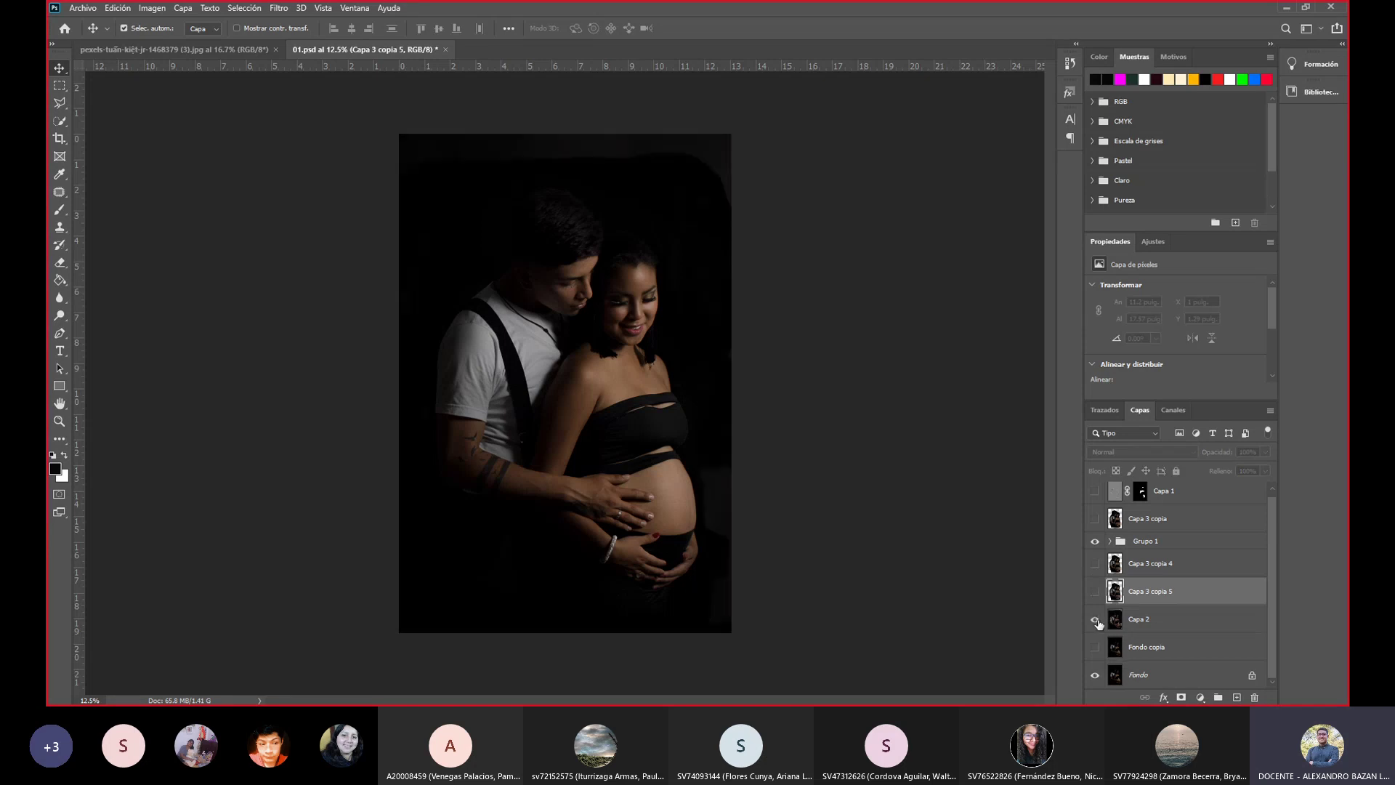
left_click(1095, 541)
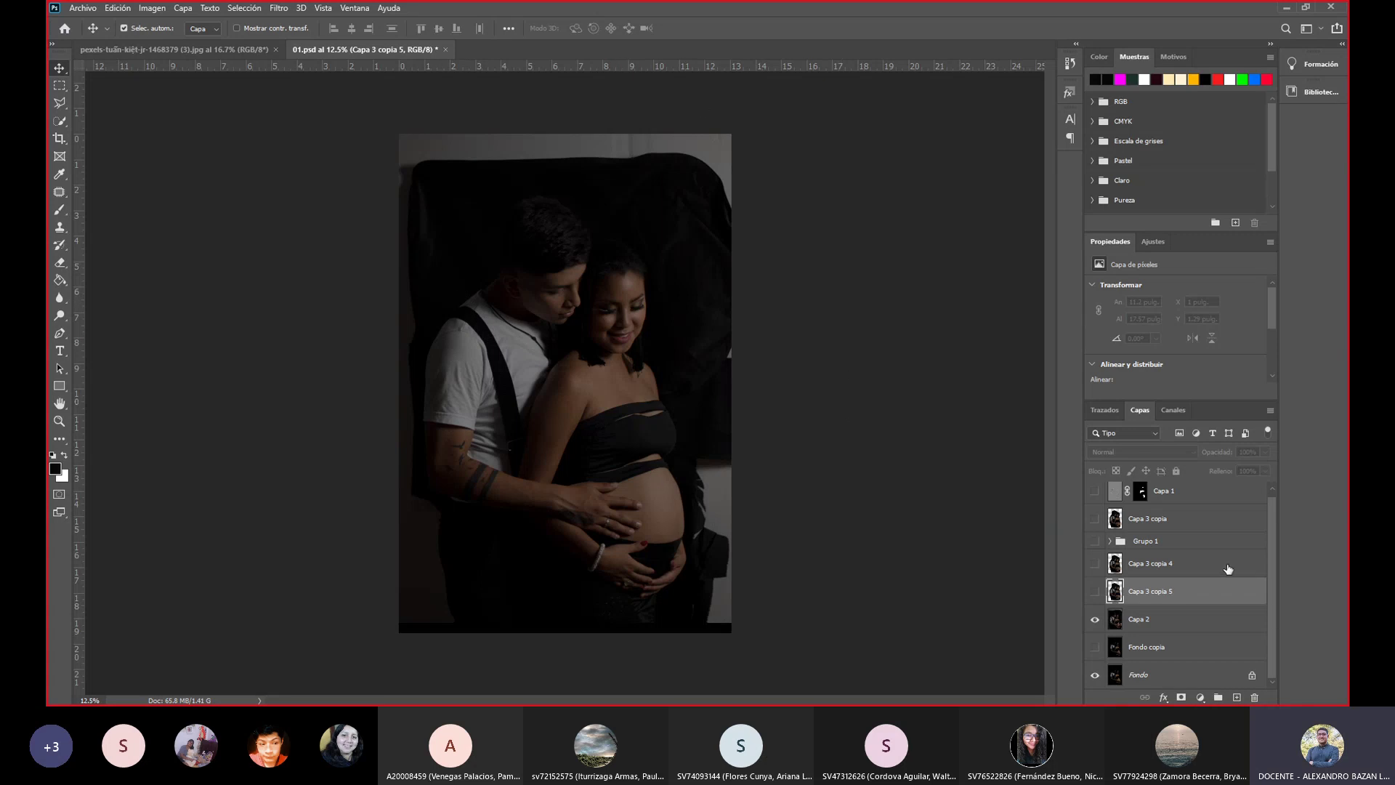
left_click(1095, 541)
left_click(1095, 619)
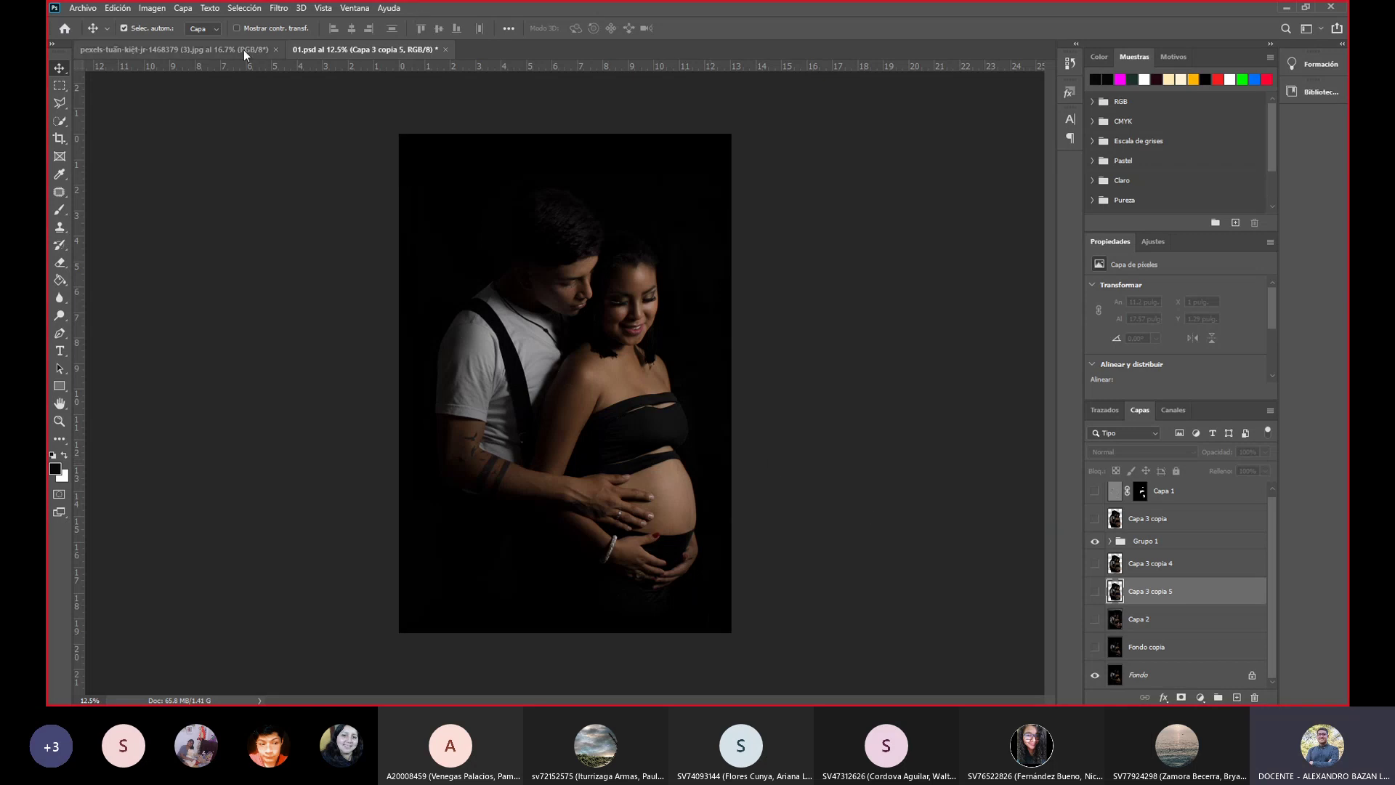
Close 01.psd without saving and bring up the Filtro menu.
left_click(446, 49)
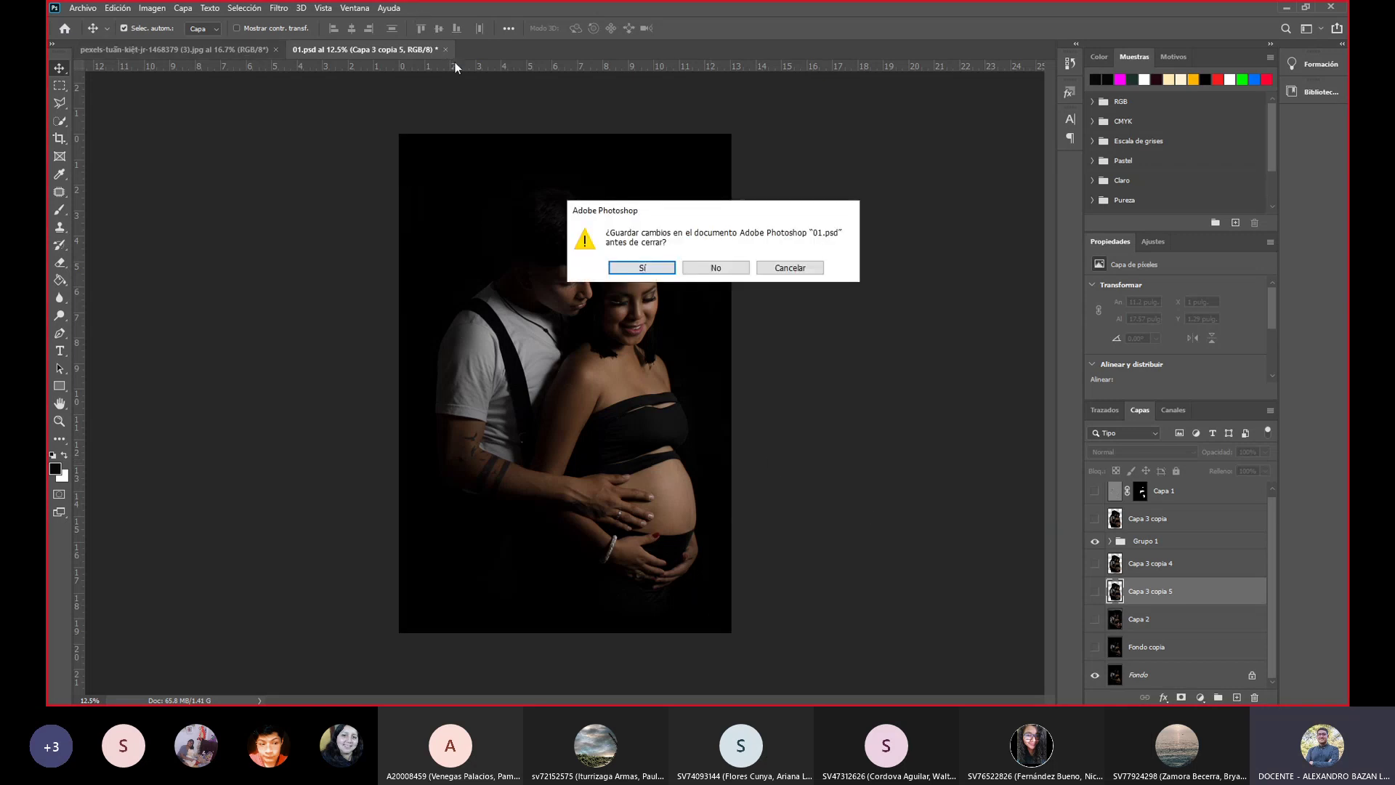
left_click(713, 266)
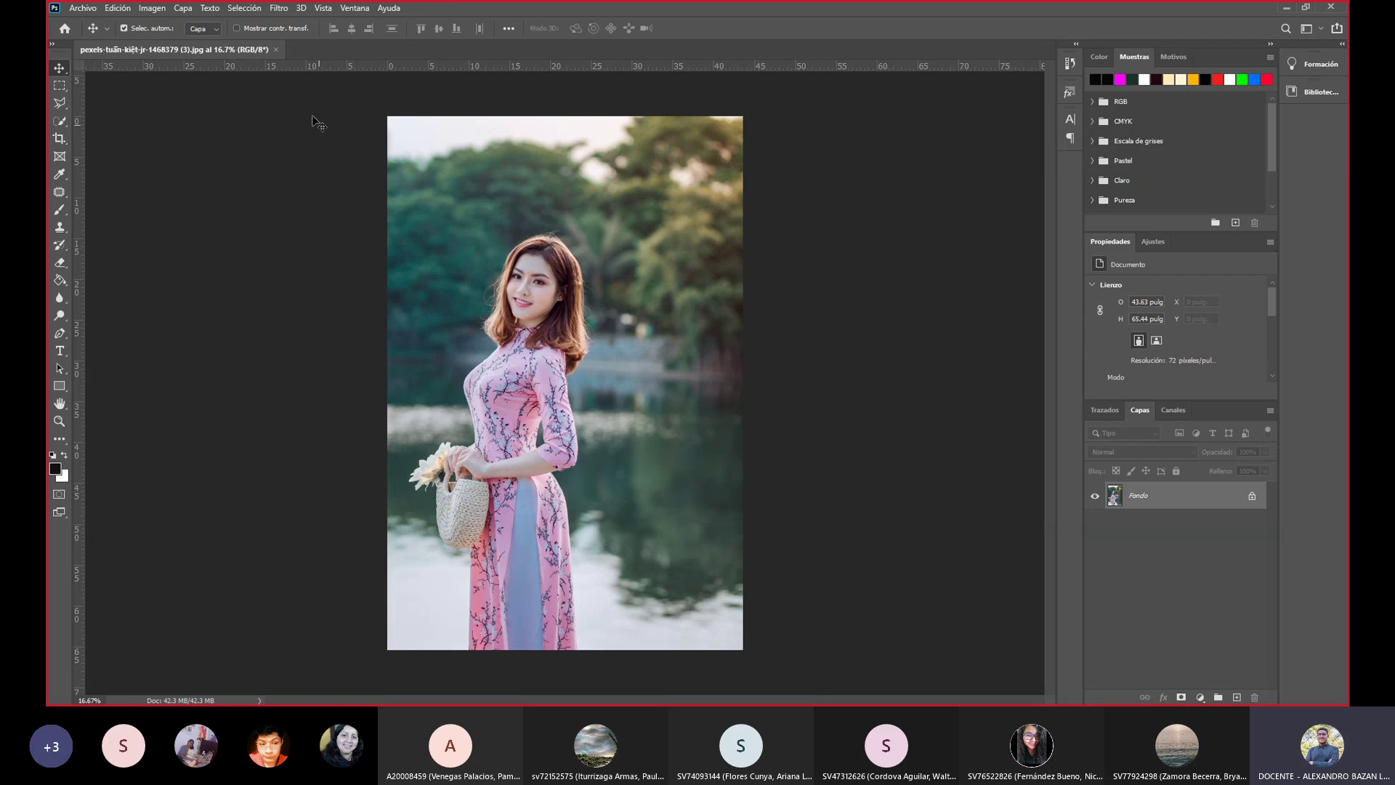
left_click(277, 9)
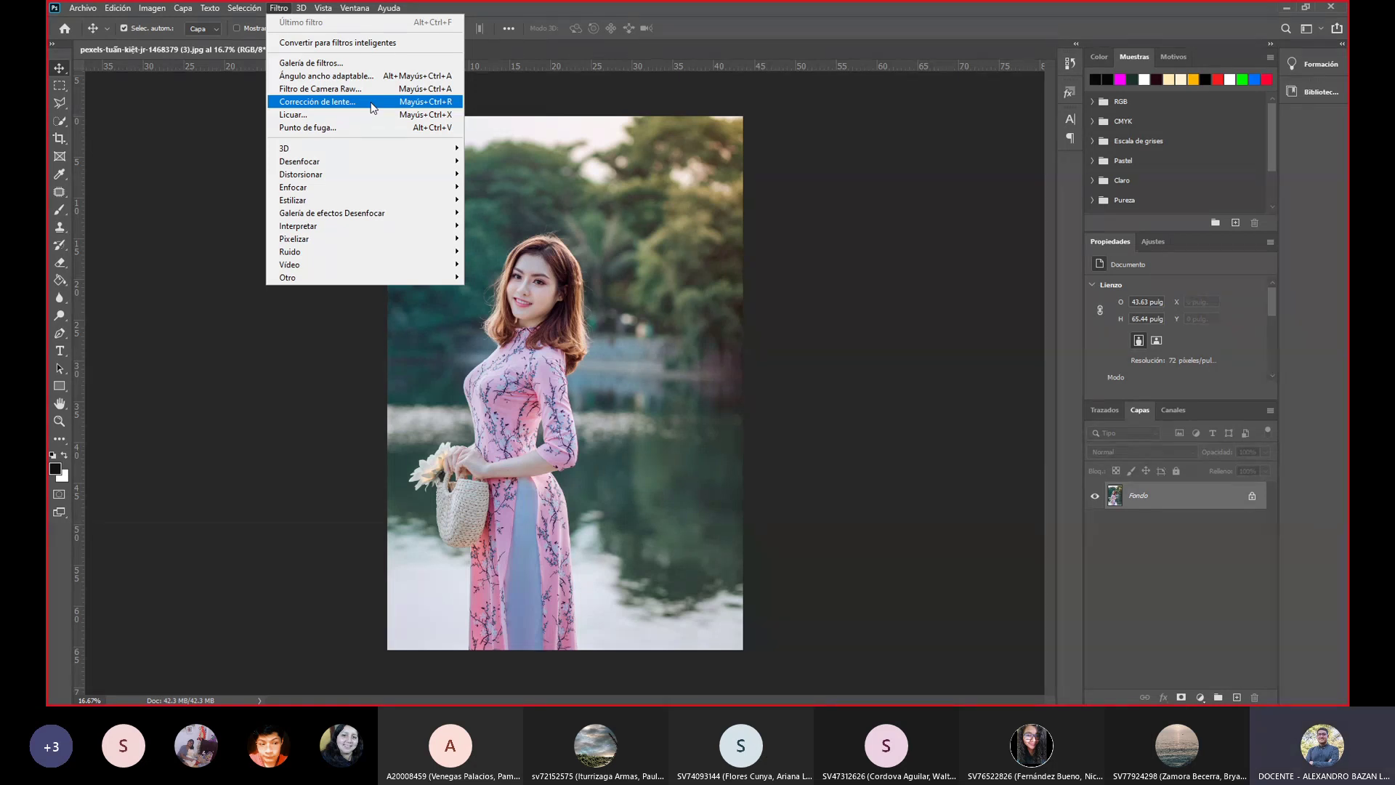
Apply Filtro de Camera Raw to the pink-dress portrait.
left_click(320, 90)
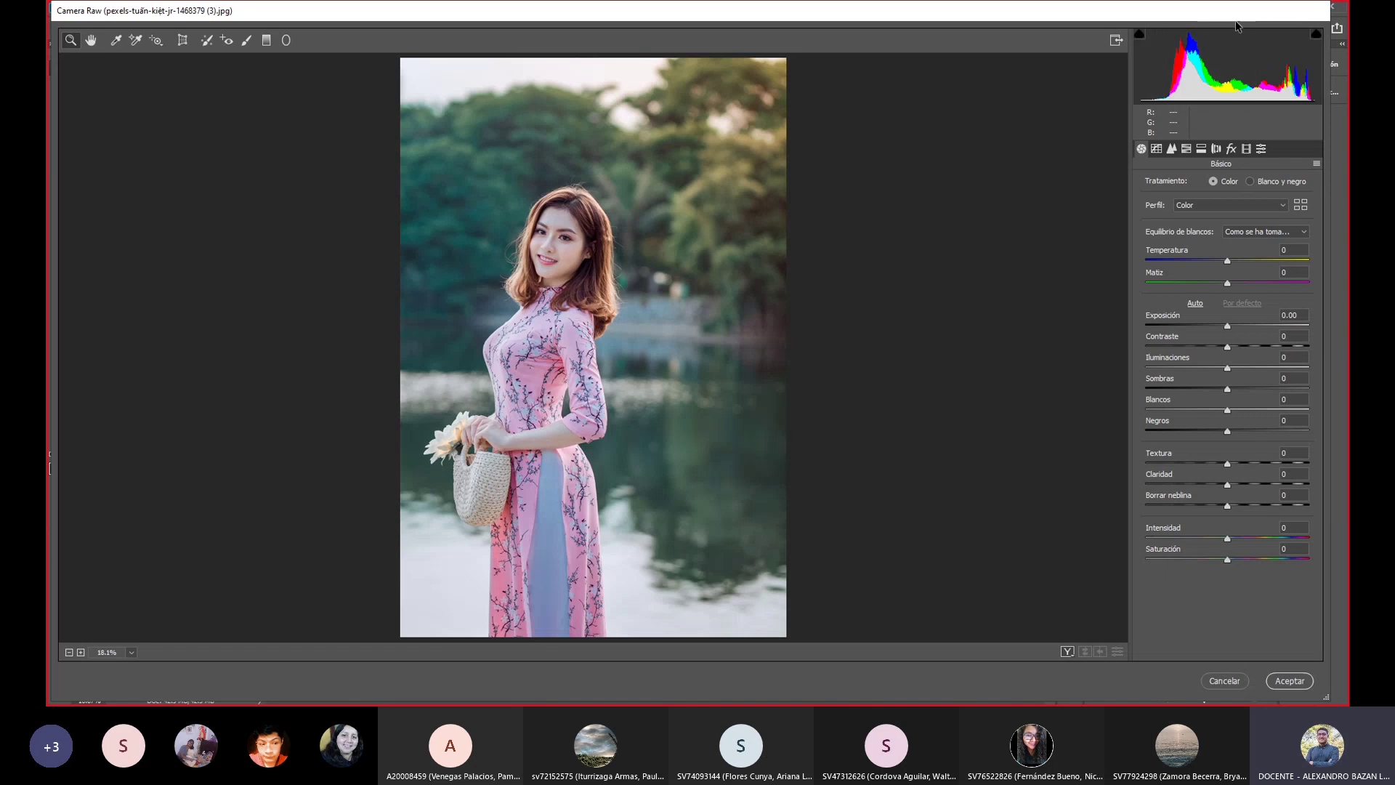
Try an exposure change in the Camera Raw filter, then reset exposure to 0.00.
left_click_drag(1233, 16, 1222, 16)
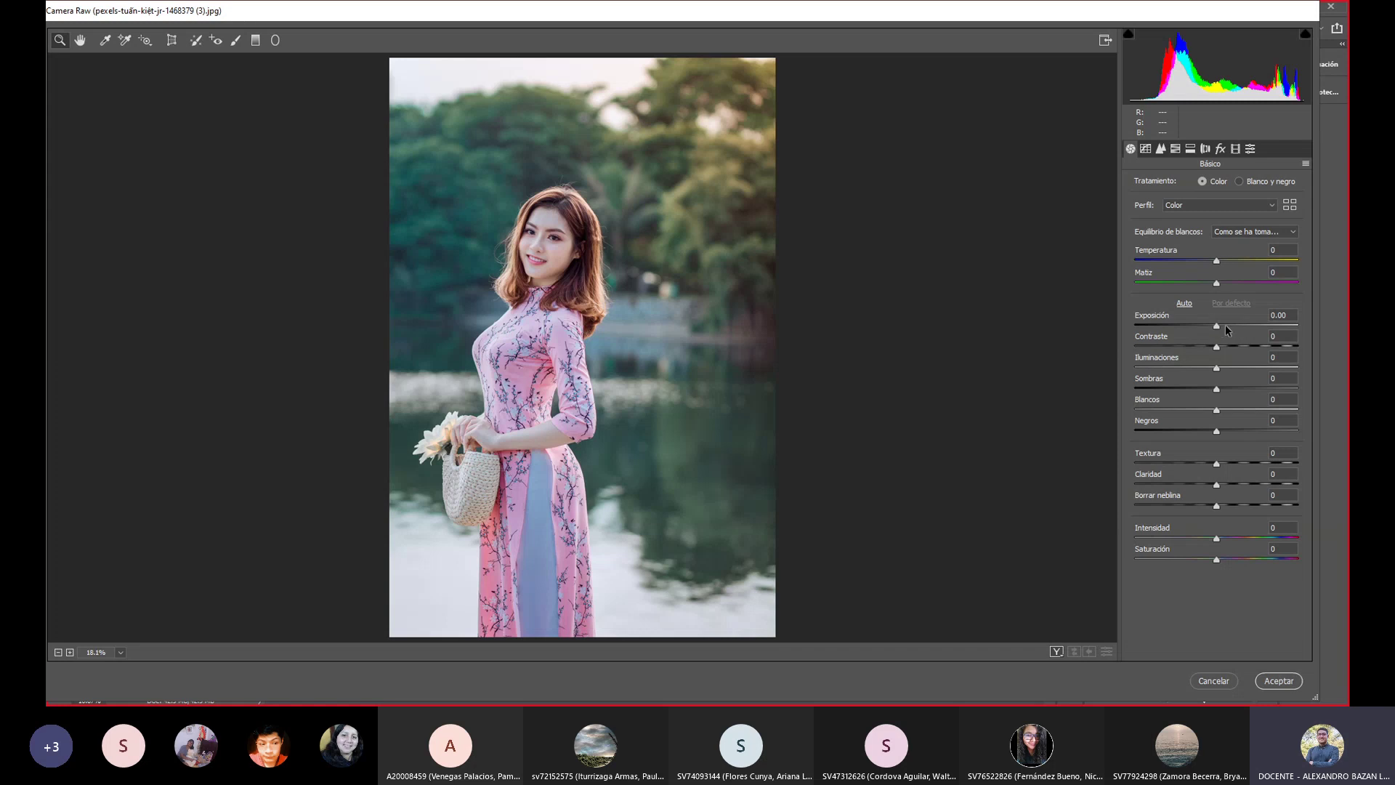
left_click_drag(1215, 326, 1215, 334)
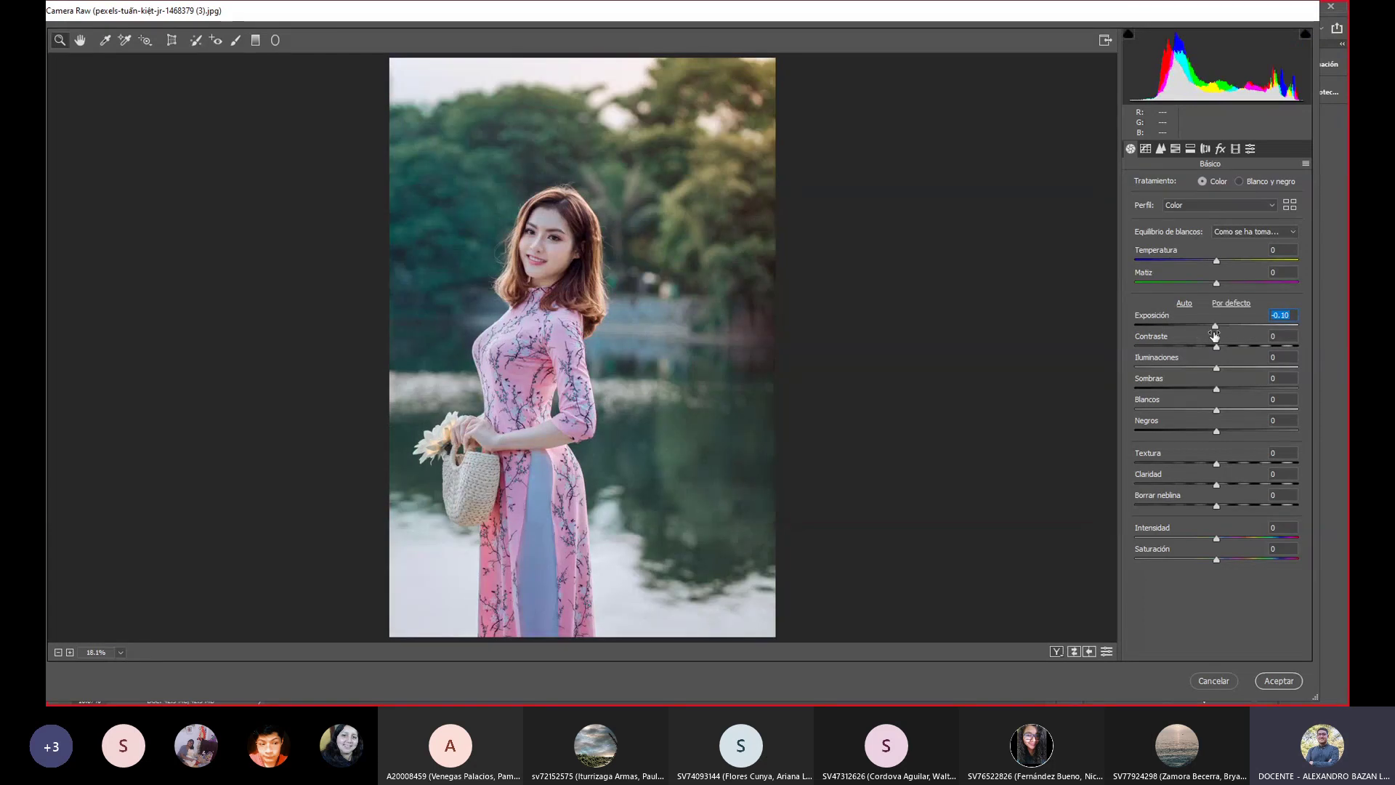
type("0")
key("Return")
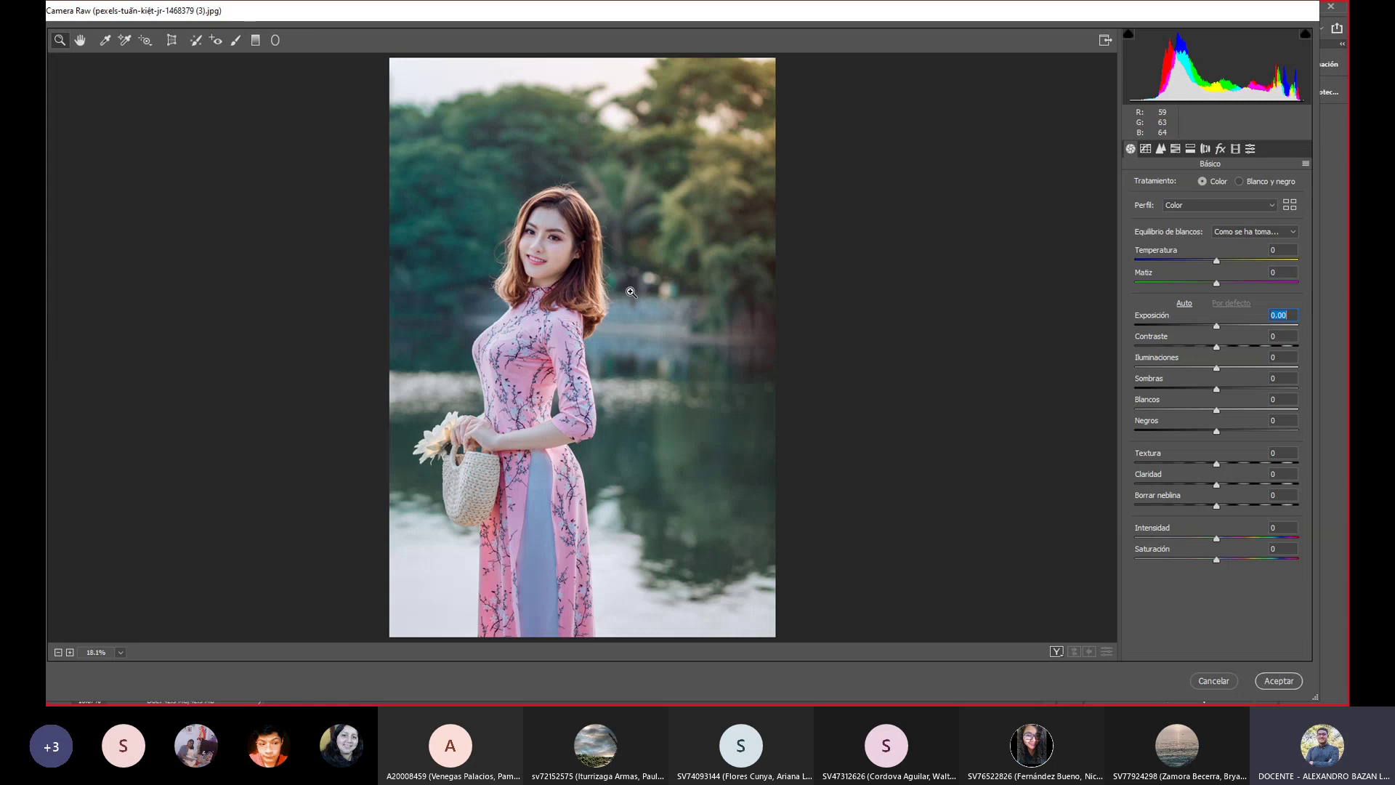
right_click(631, 292)
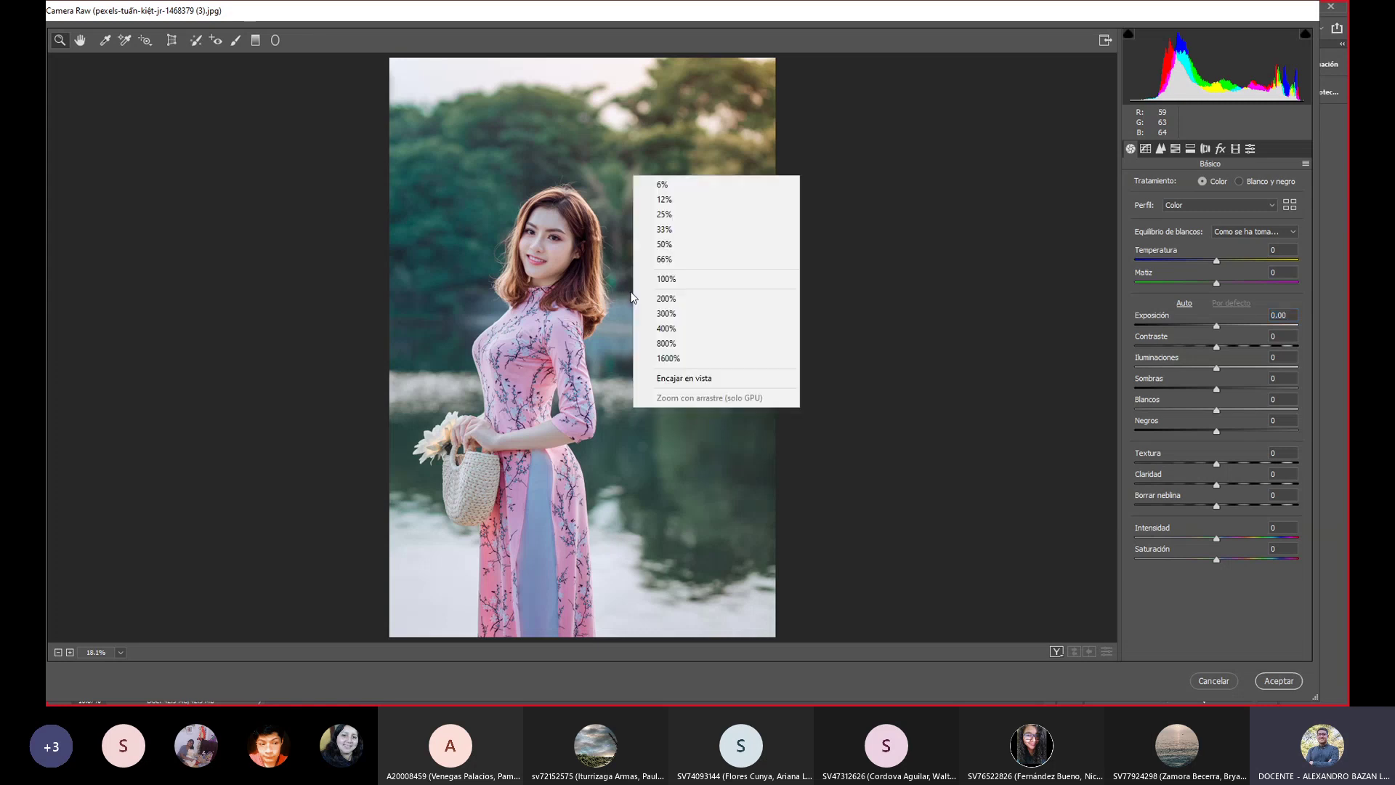
left_click(840, 36)
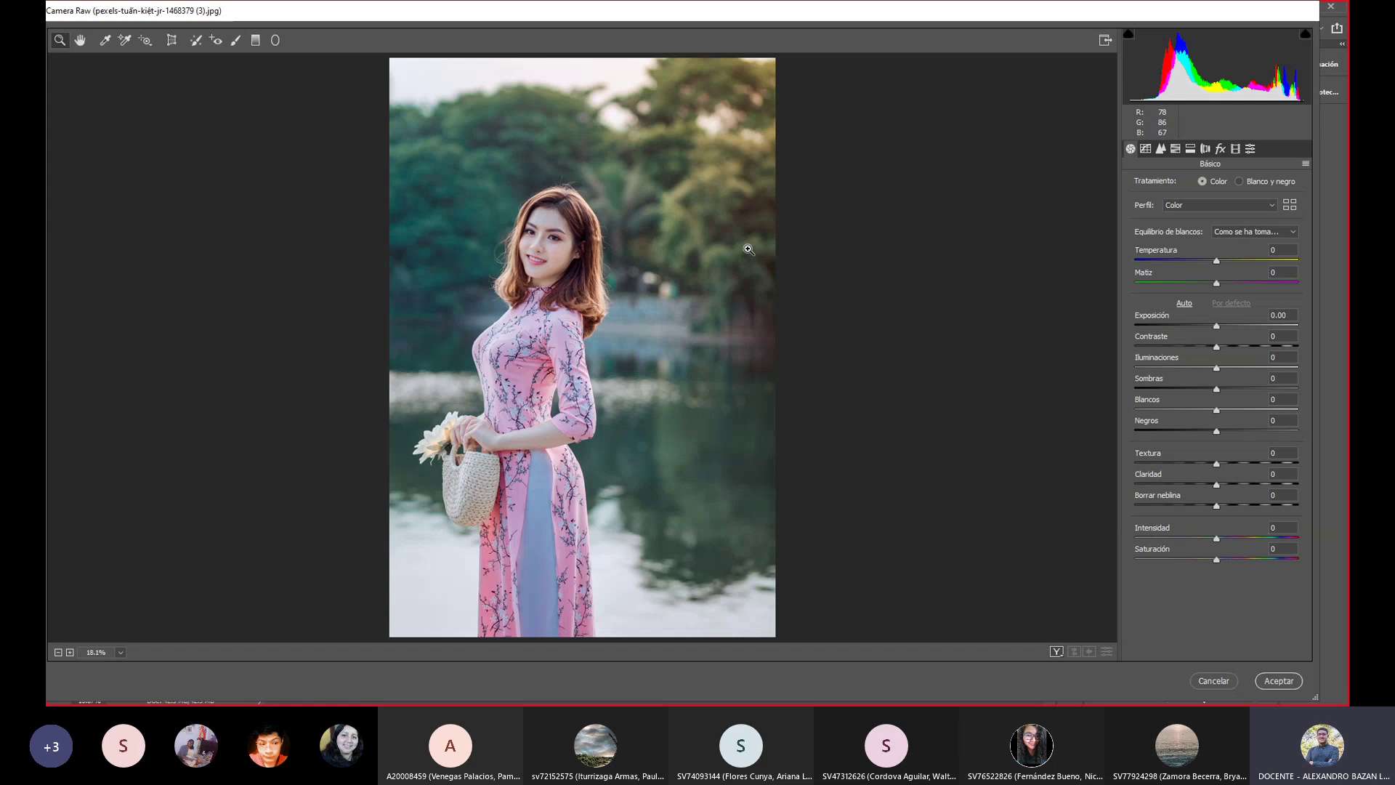
right_click(748, 248)
left_click(569, 45)
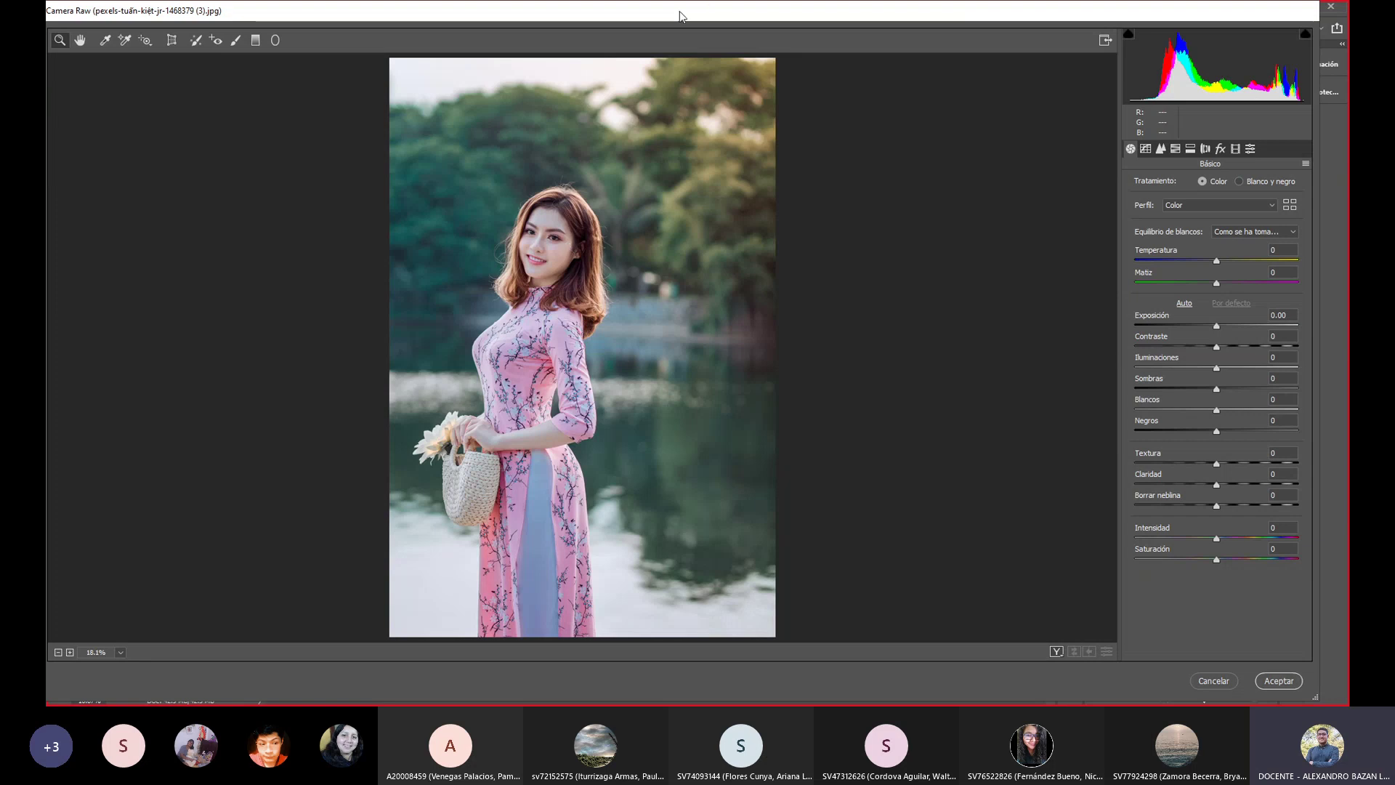
left_click_drag(653, 15, 668, 28)
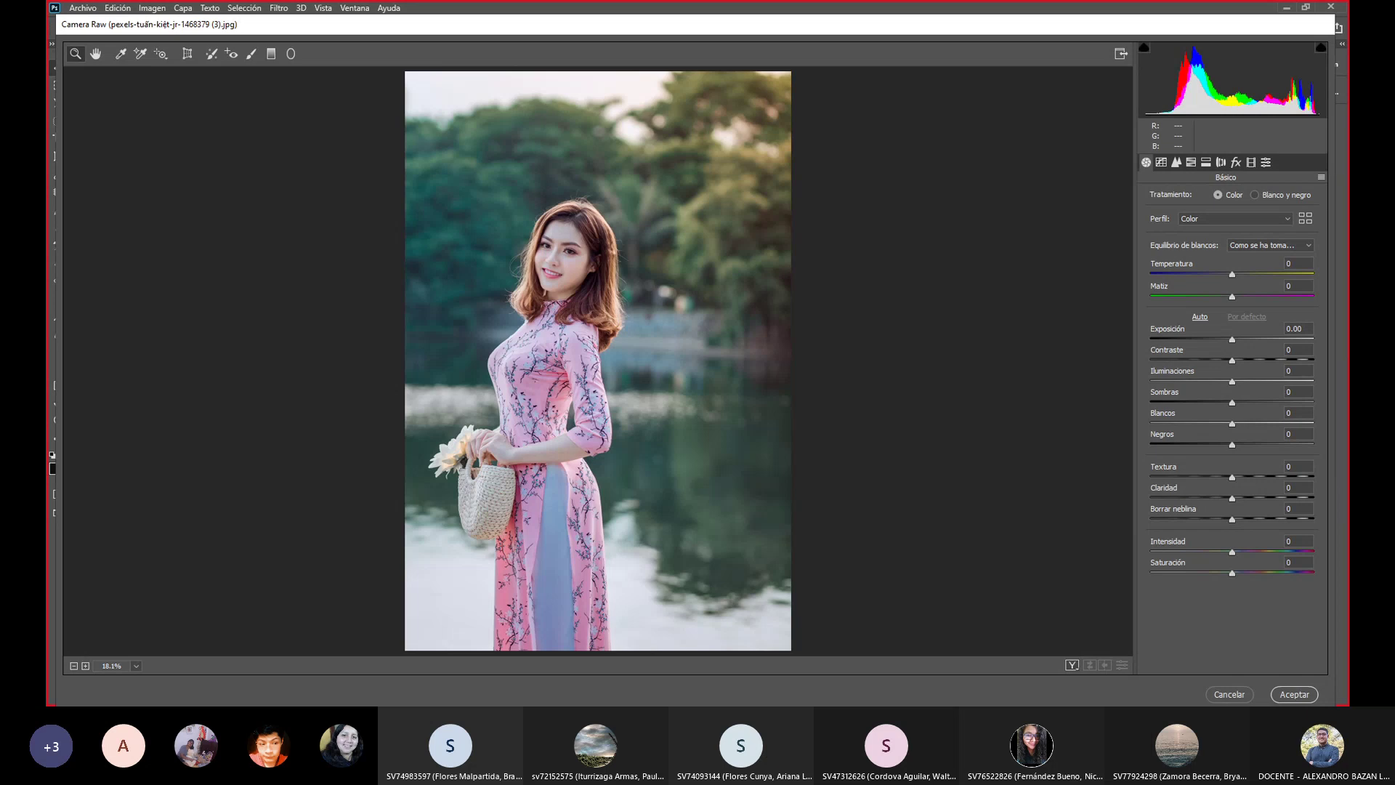
Cancel (Cancelar) the Camera Raw filter, discarding all changes to the pink-dress portrait.
left_click(1228, 695)
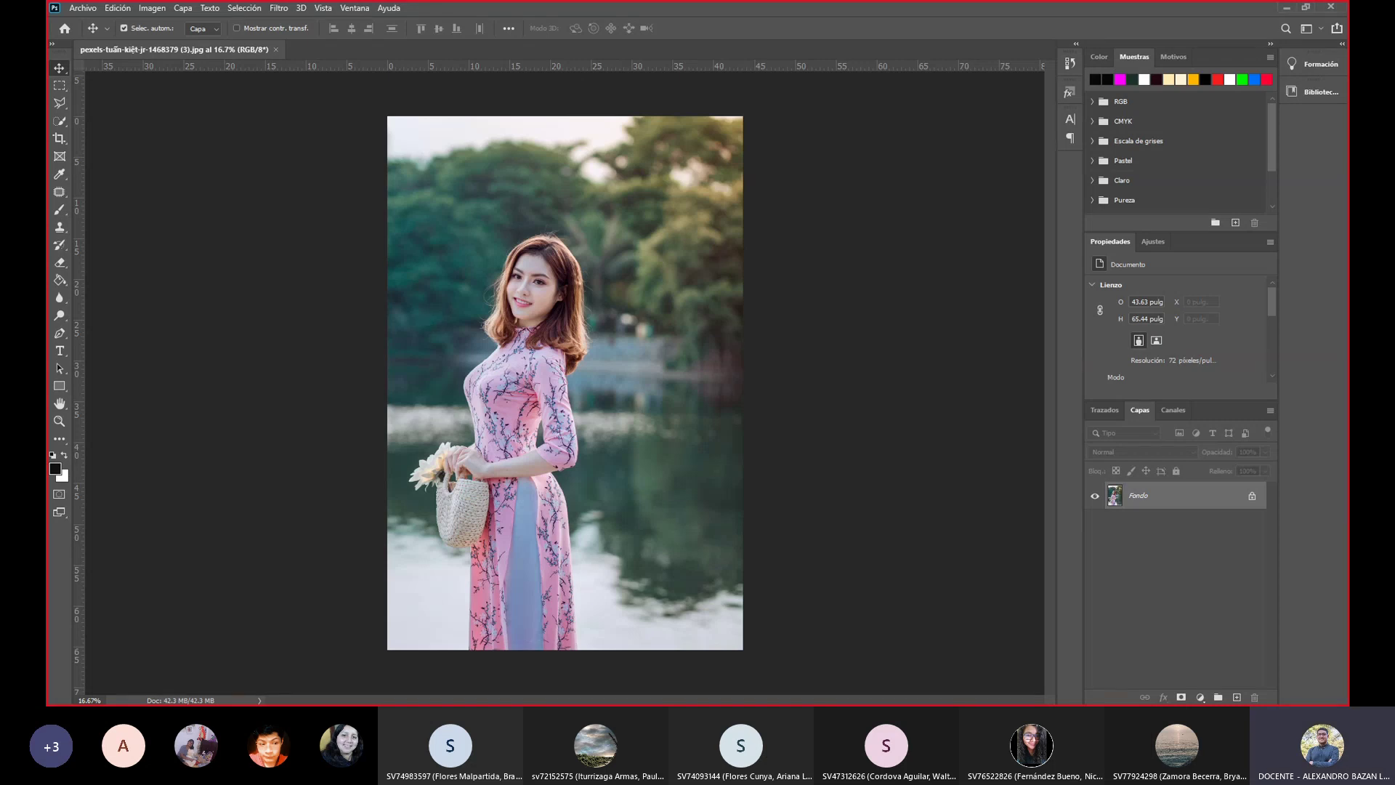
Open the Filtro menu for the pink-dress portrait.
left_click(277, 8)
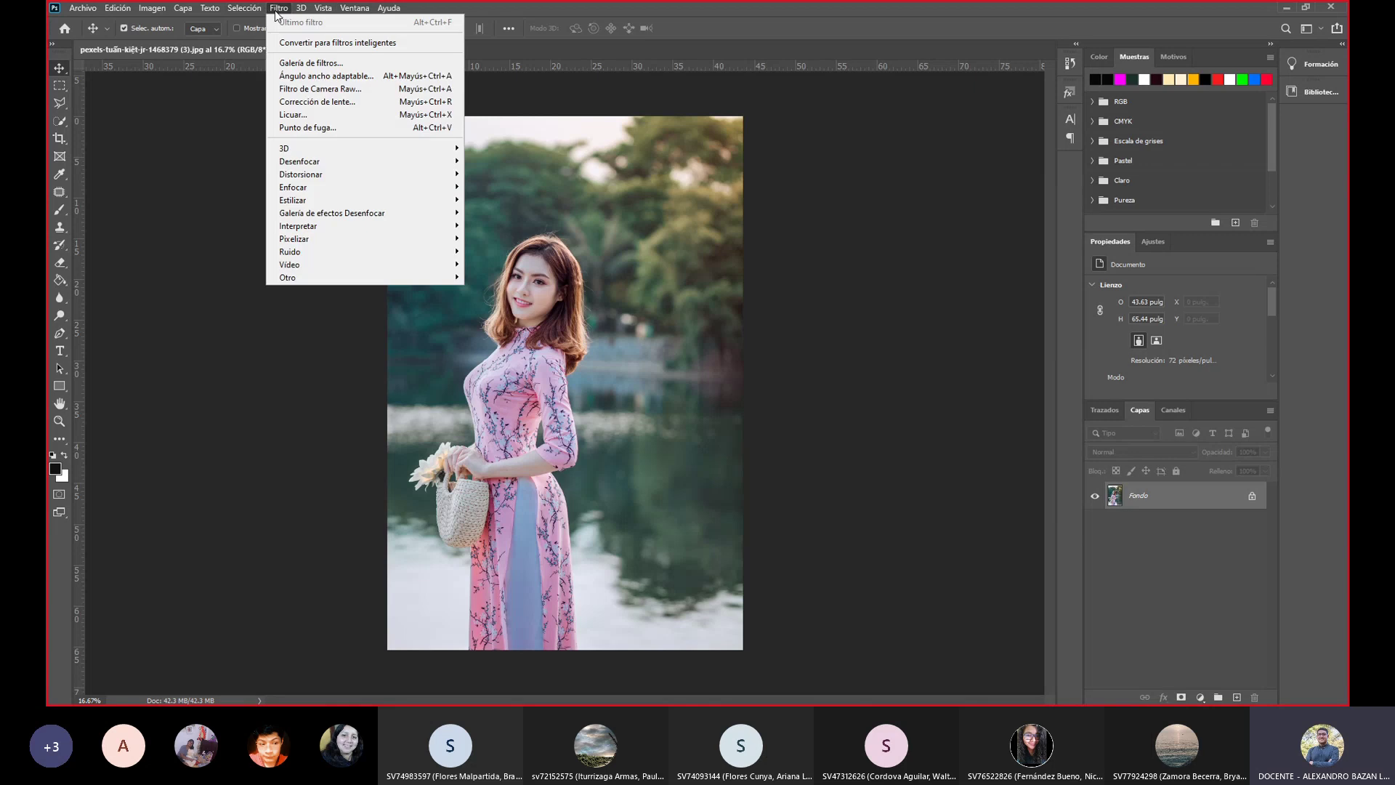
Reopen the portrait in Filtro de Camera Raw and show its Curva de tonos panel.
left_click(349, 89)
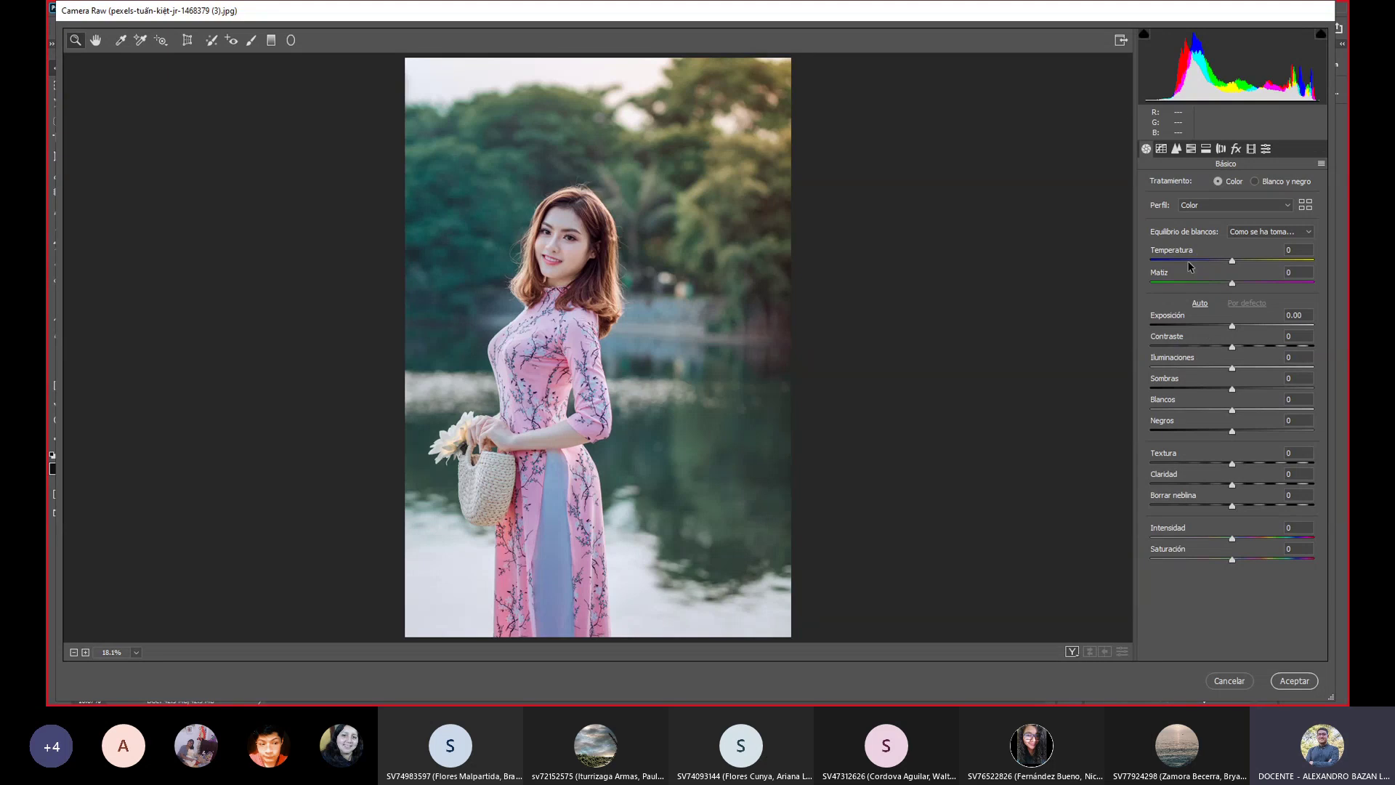
left_click(1161, 149)
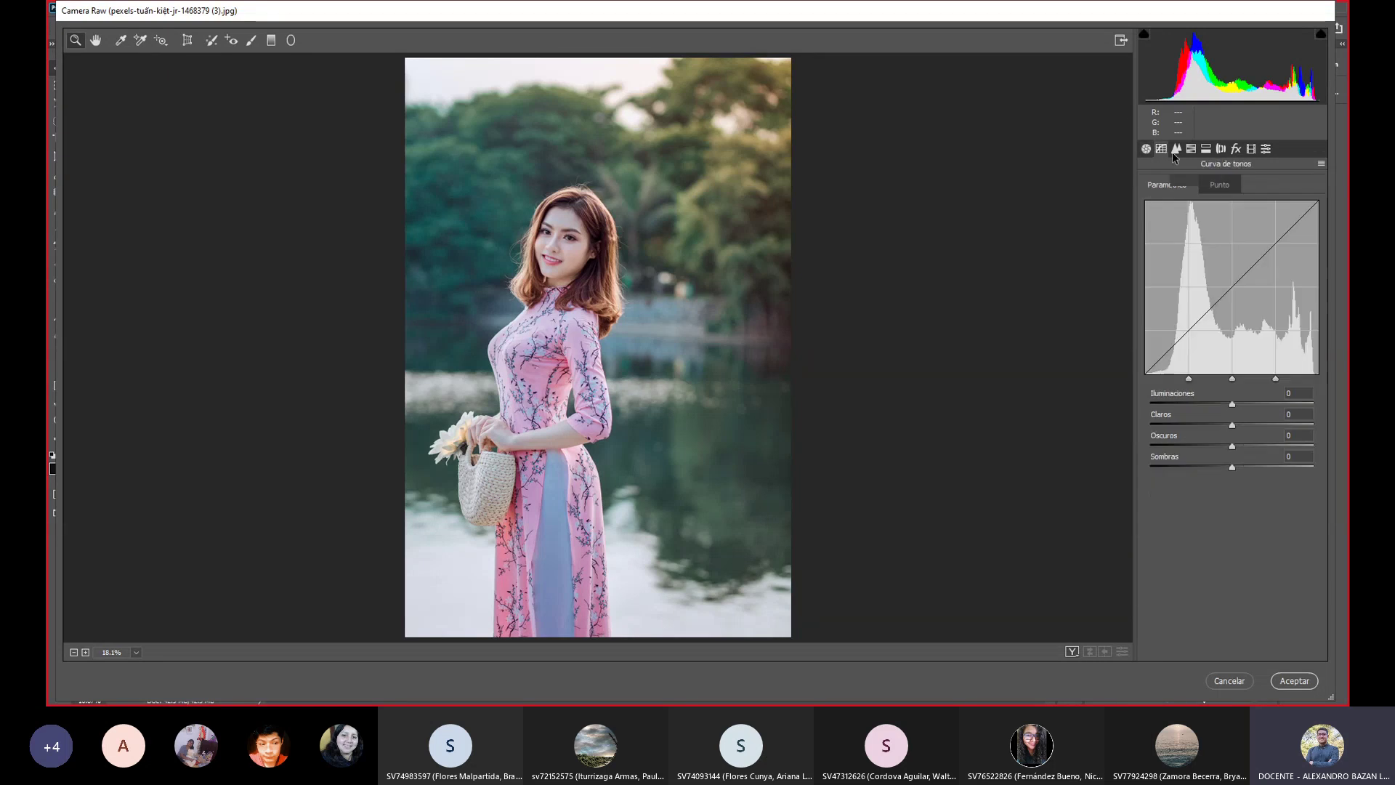
Browse the Detalle, HSL, Dividir tonos, Lente and Calibración panels, then return to Básico.
left_click(1191, 149)
left_click(1221, 149)
left_click(1250, 149)
left_click(1146, 149)
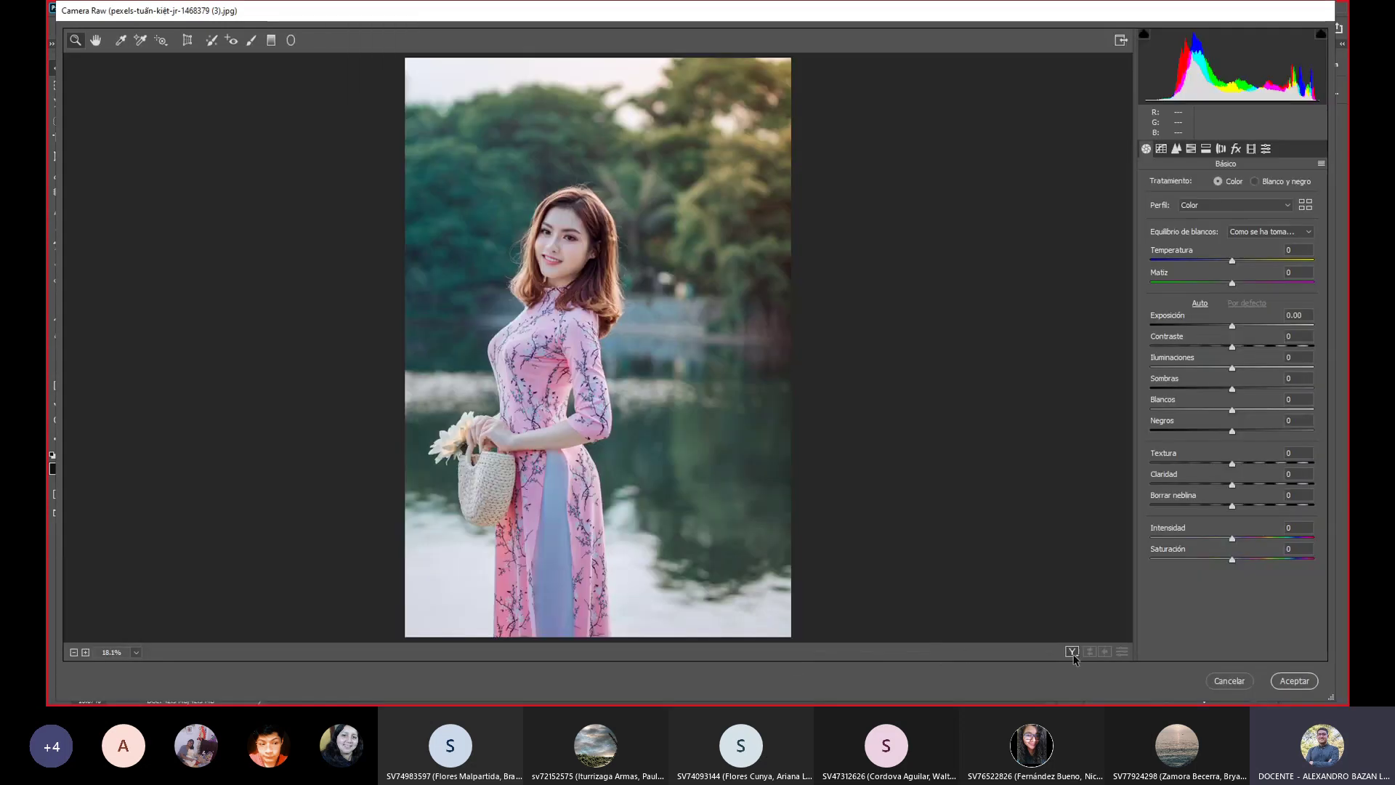
Switch the Camera Raw preview to a side-by-side Antes/Después comparison.
left_click(1071, 652)
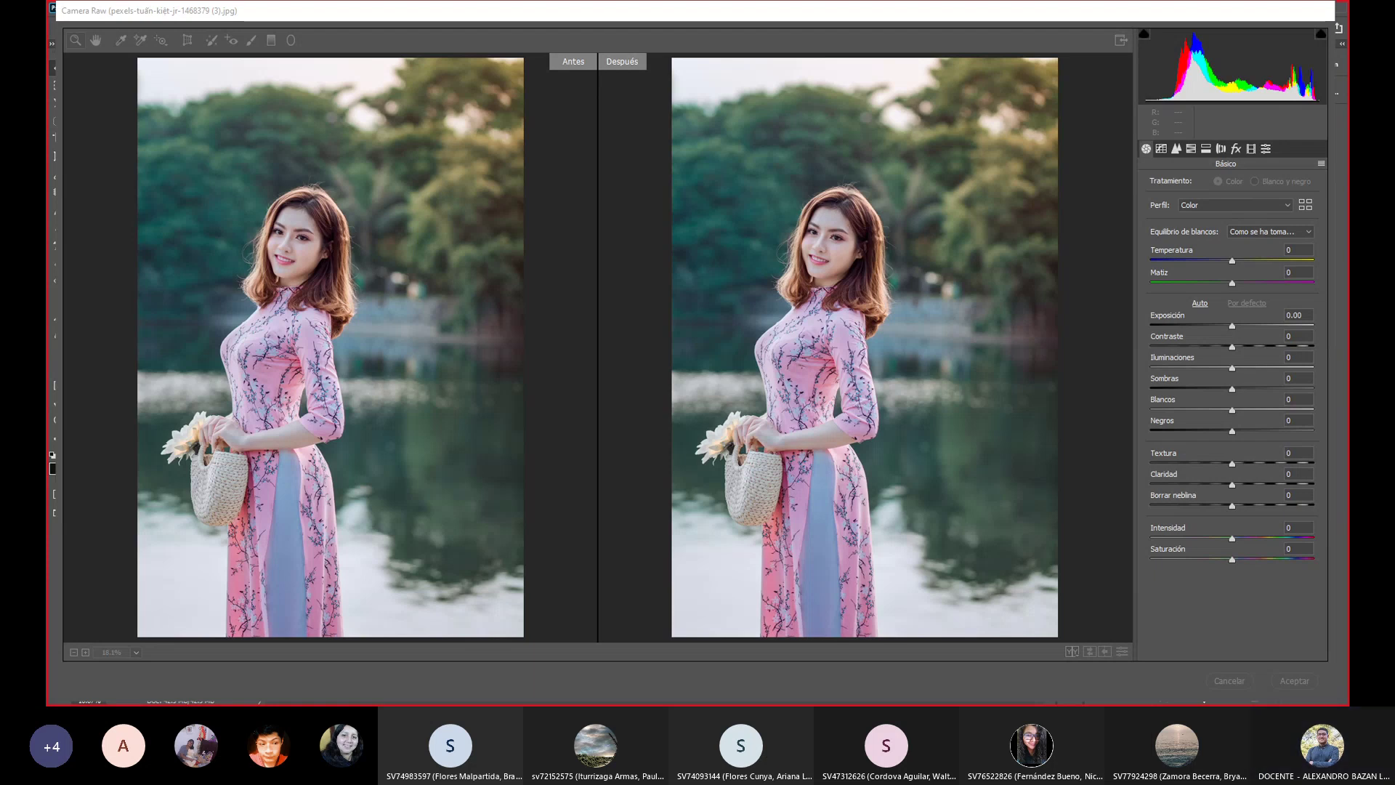
left_click(560, 174)
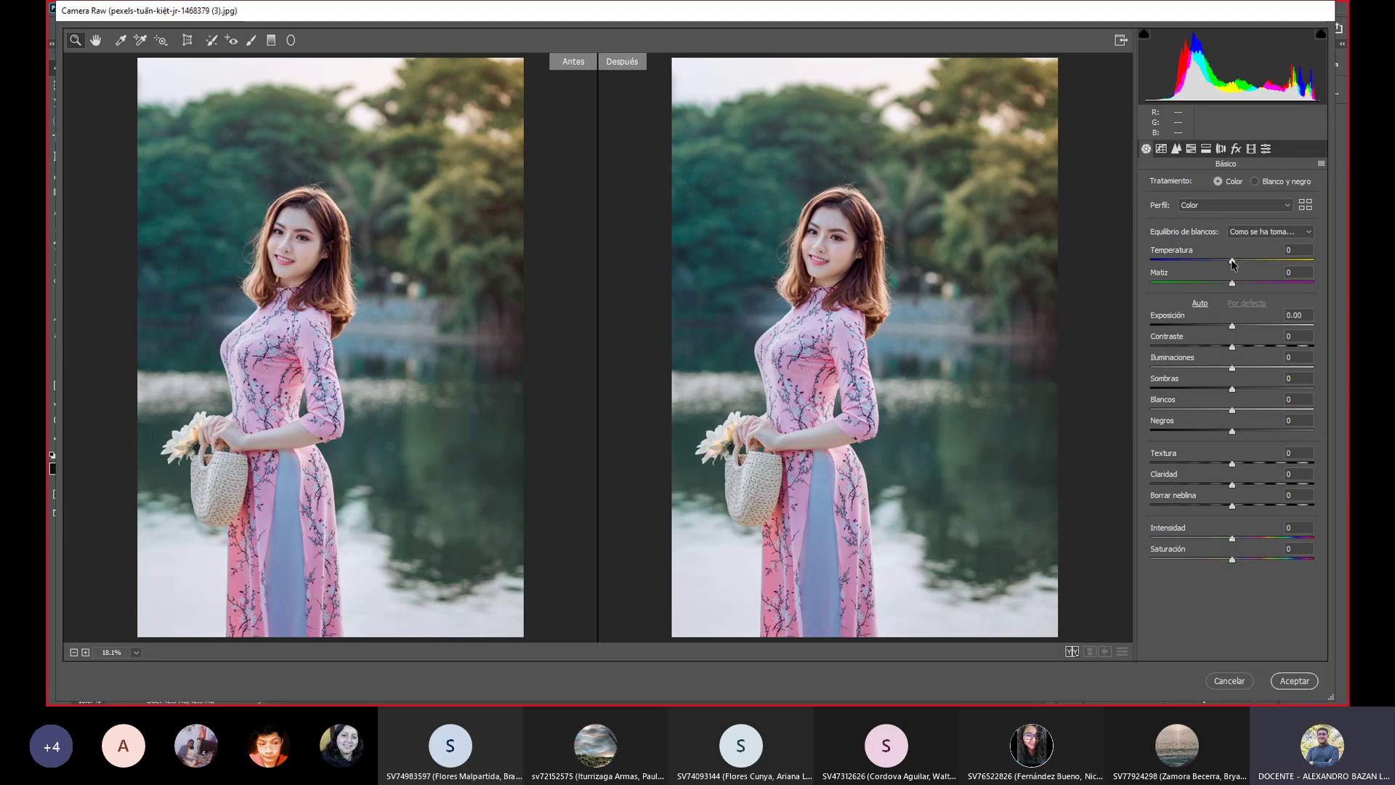
Test the Temperatura slider from maximum warmth to -38 and +21, settling at -13.
left_click_drag(1233, 263, 1335, 271)
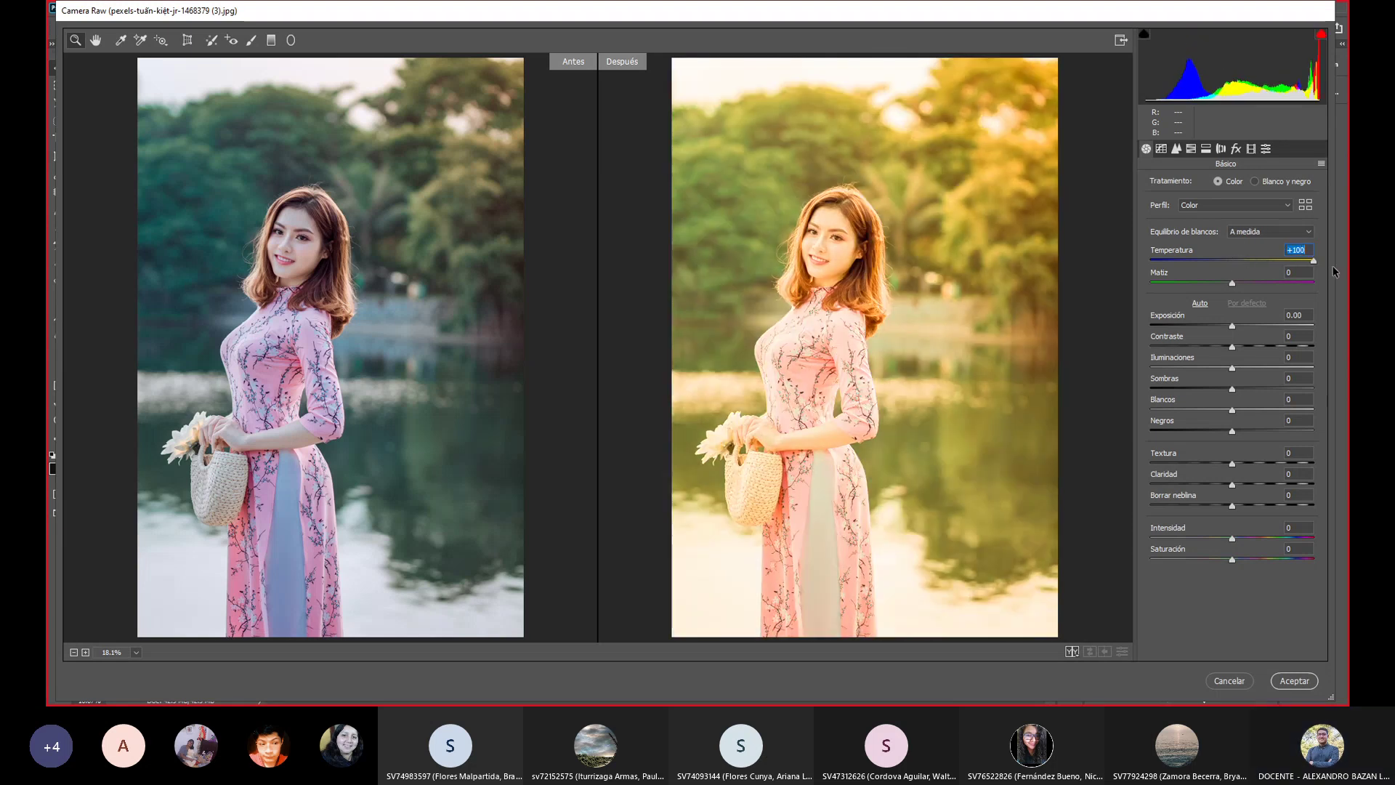
left_click_drag(1335, 271, 1208, 262)
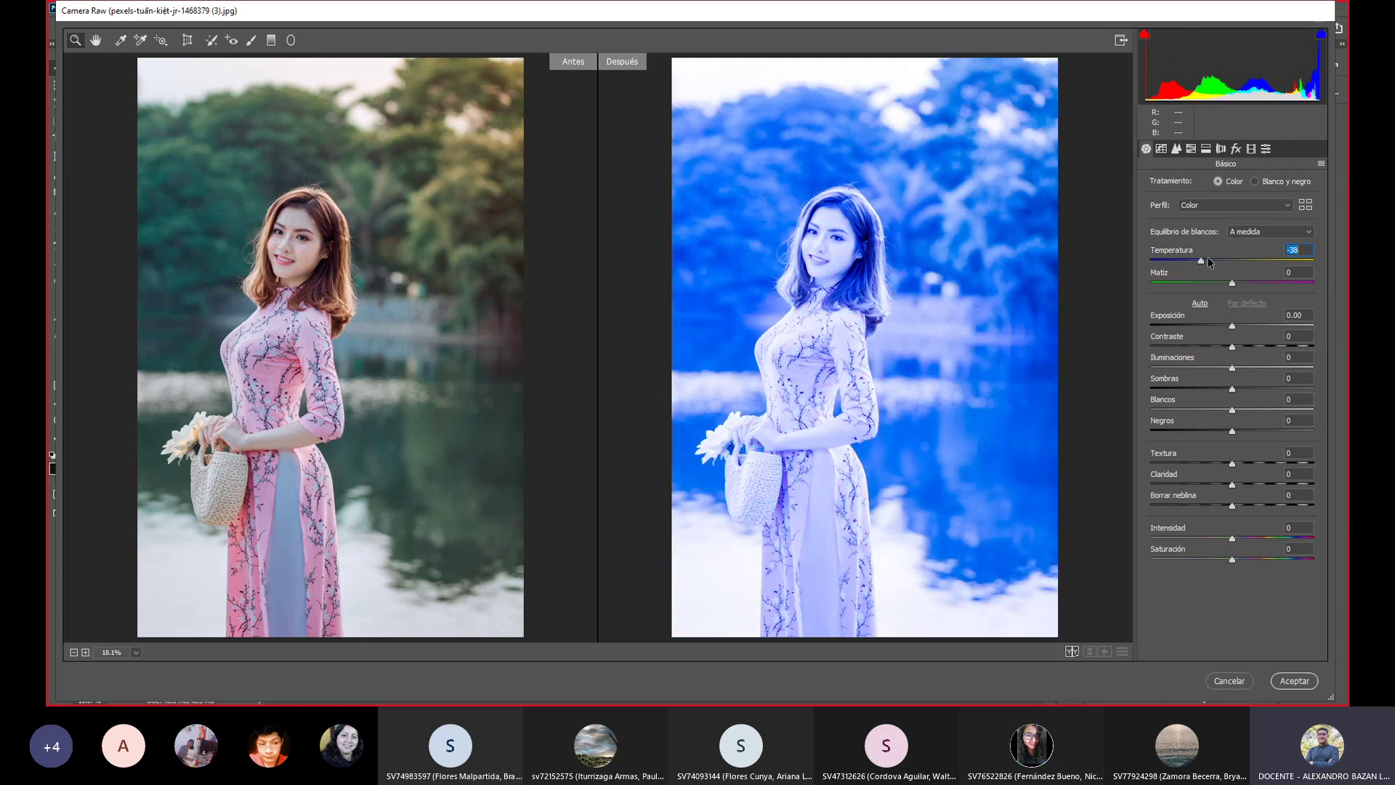
left_click_drag(1208, 262, 1241, 263)
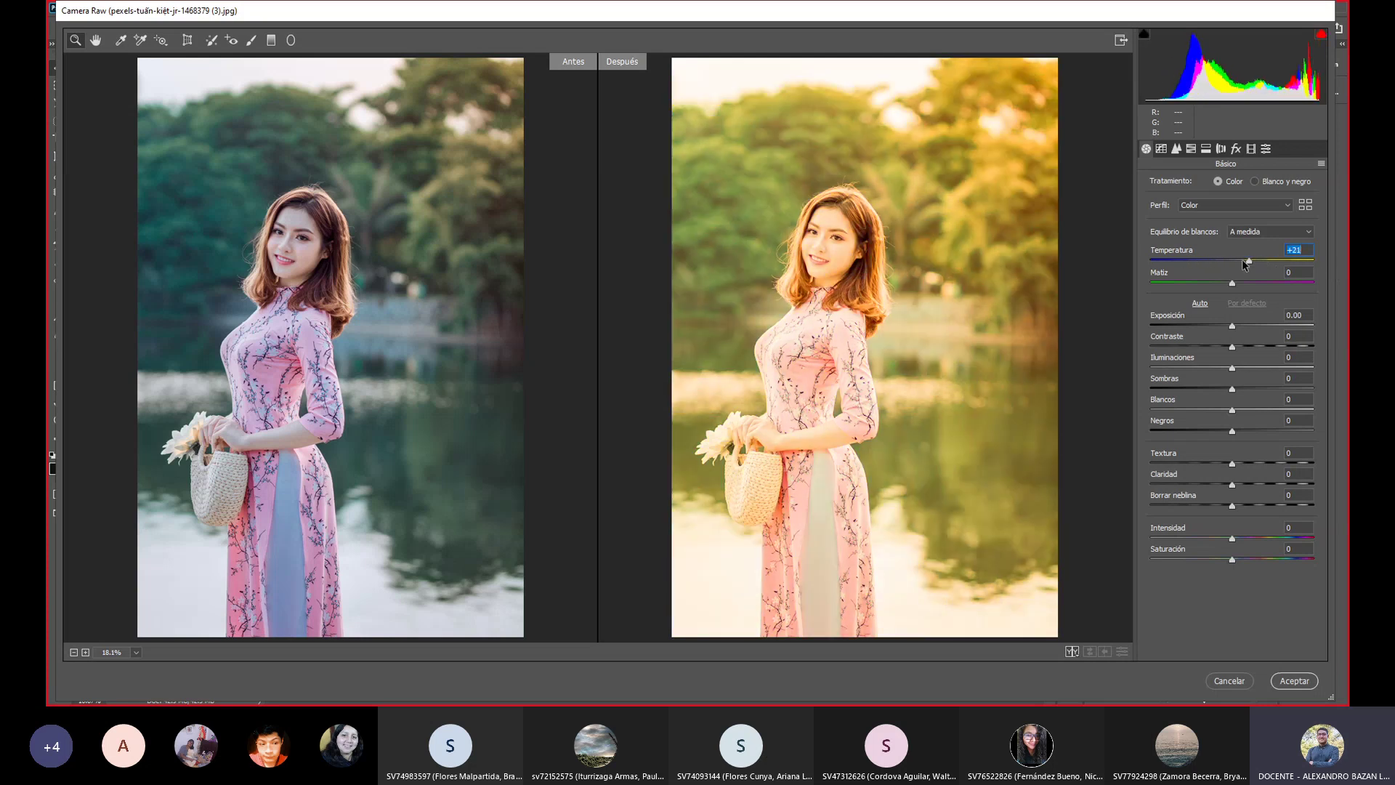
left_click_drag(1242, 263, 1233, 260)
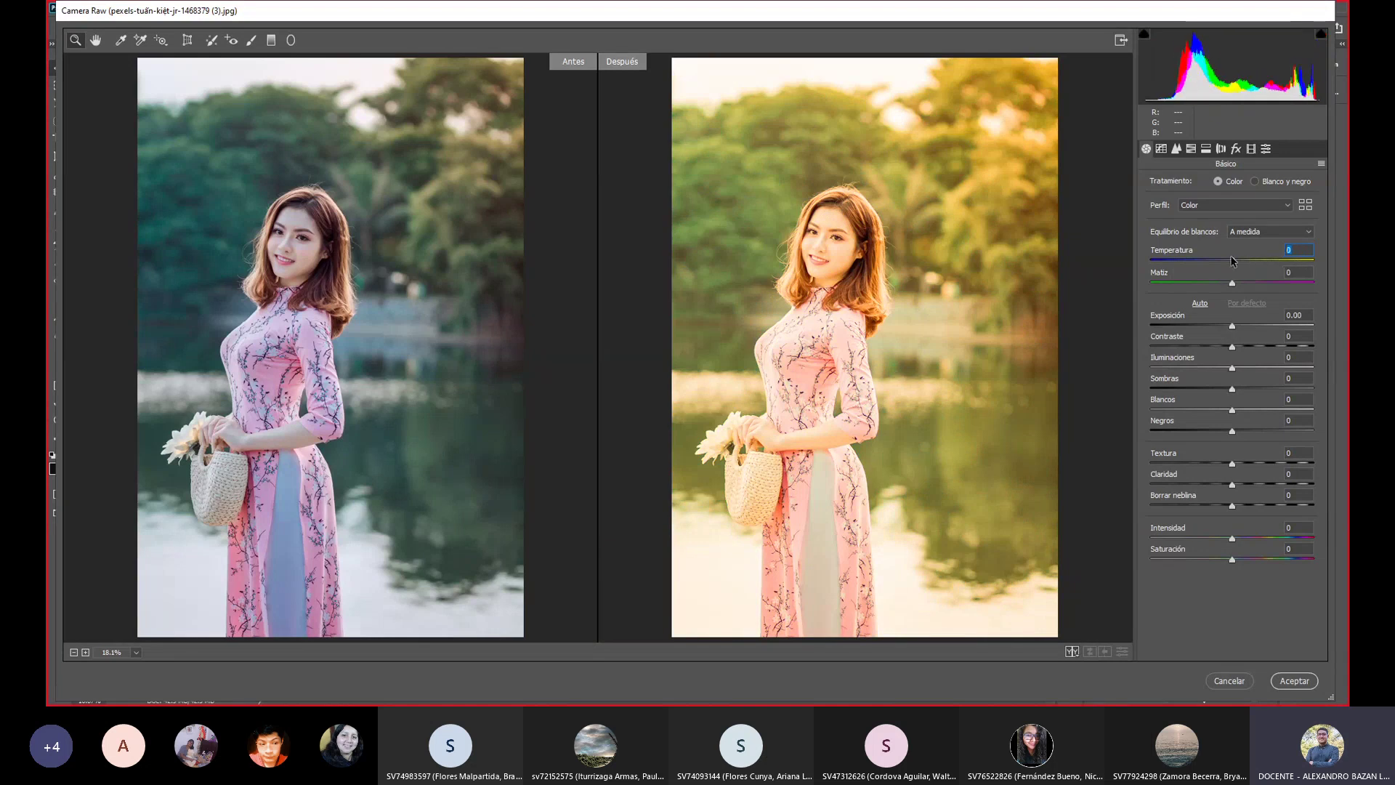
left_click_drag(1233, 260, 1227, 260)
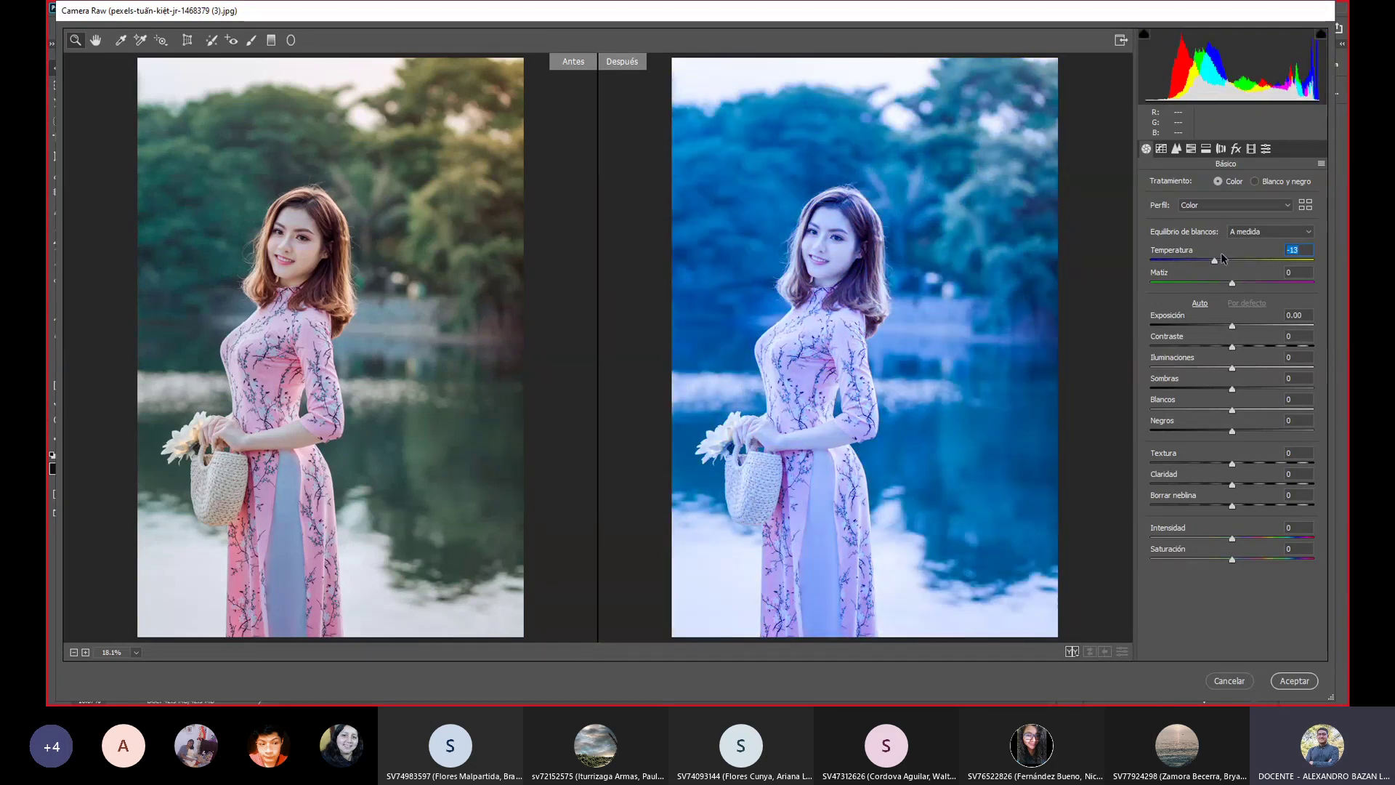
left_click(1221, 259)
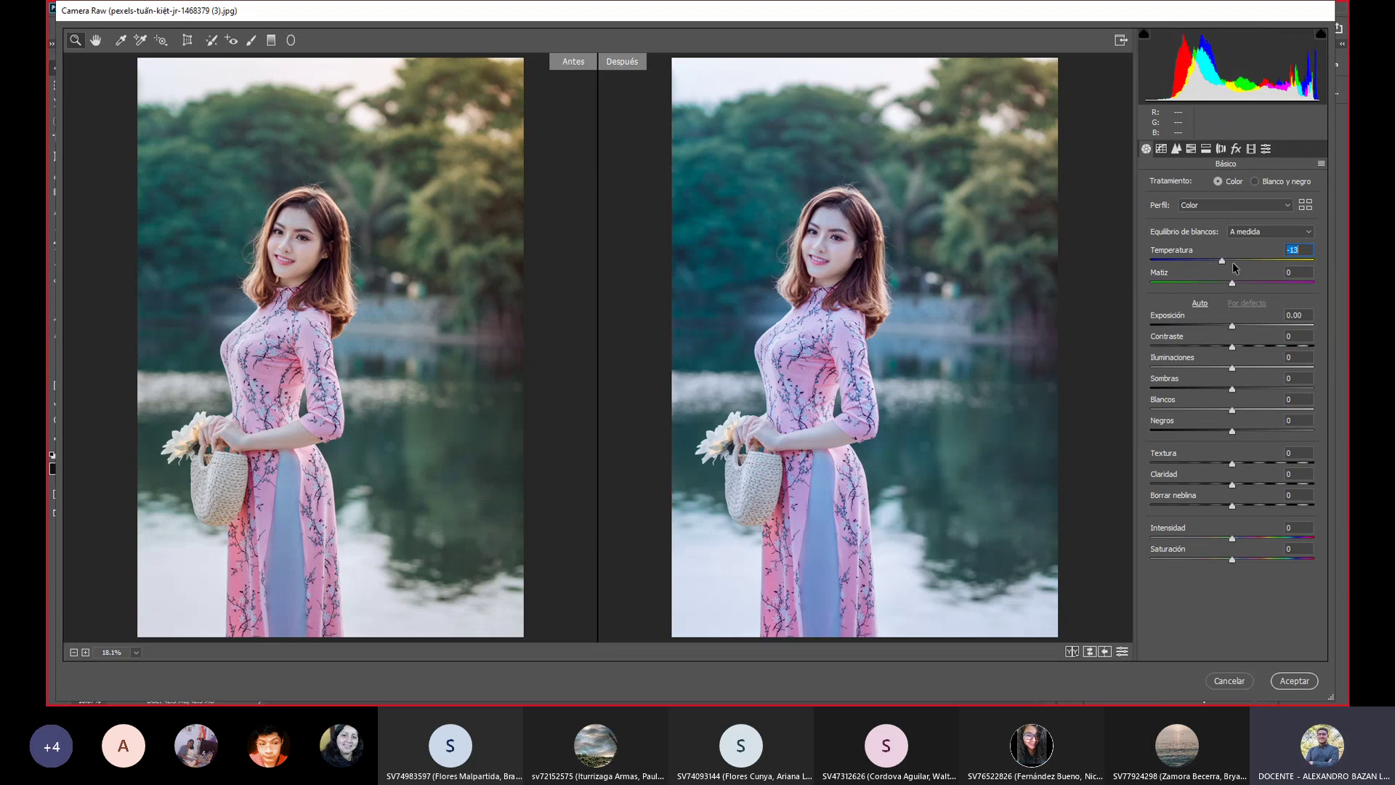
Set temperature to about -21 and tint to -86 for a strong green cast.
key("Up")
key("Up")
key("Up")
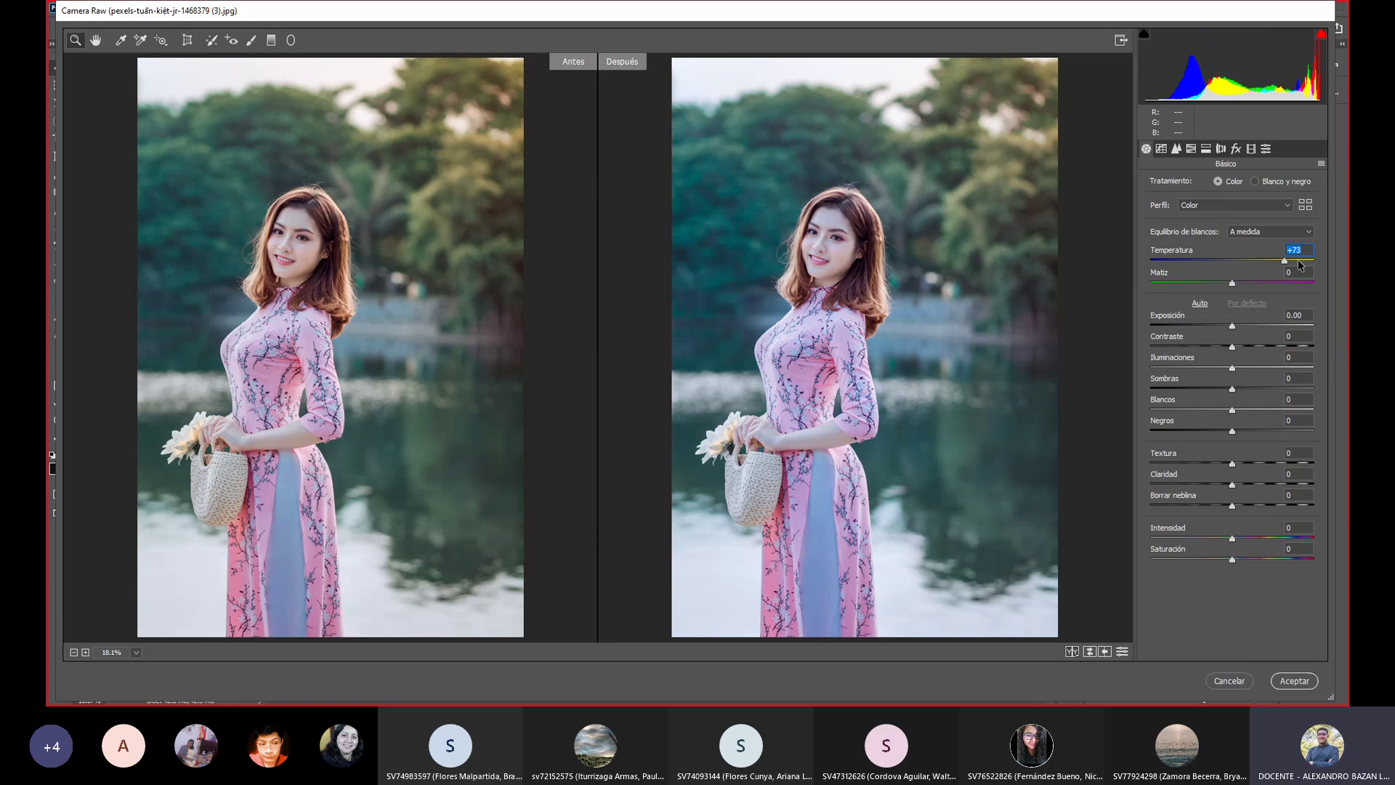
mouse_move(1225, 261)
left_mouse_down()
mouse_move(1188, 260)
mouse_move(1265, 255)
mouse_move(1205, 258)
mouse_move(1218, 258)
left_mouse_up()
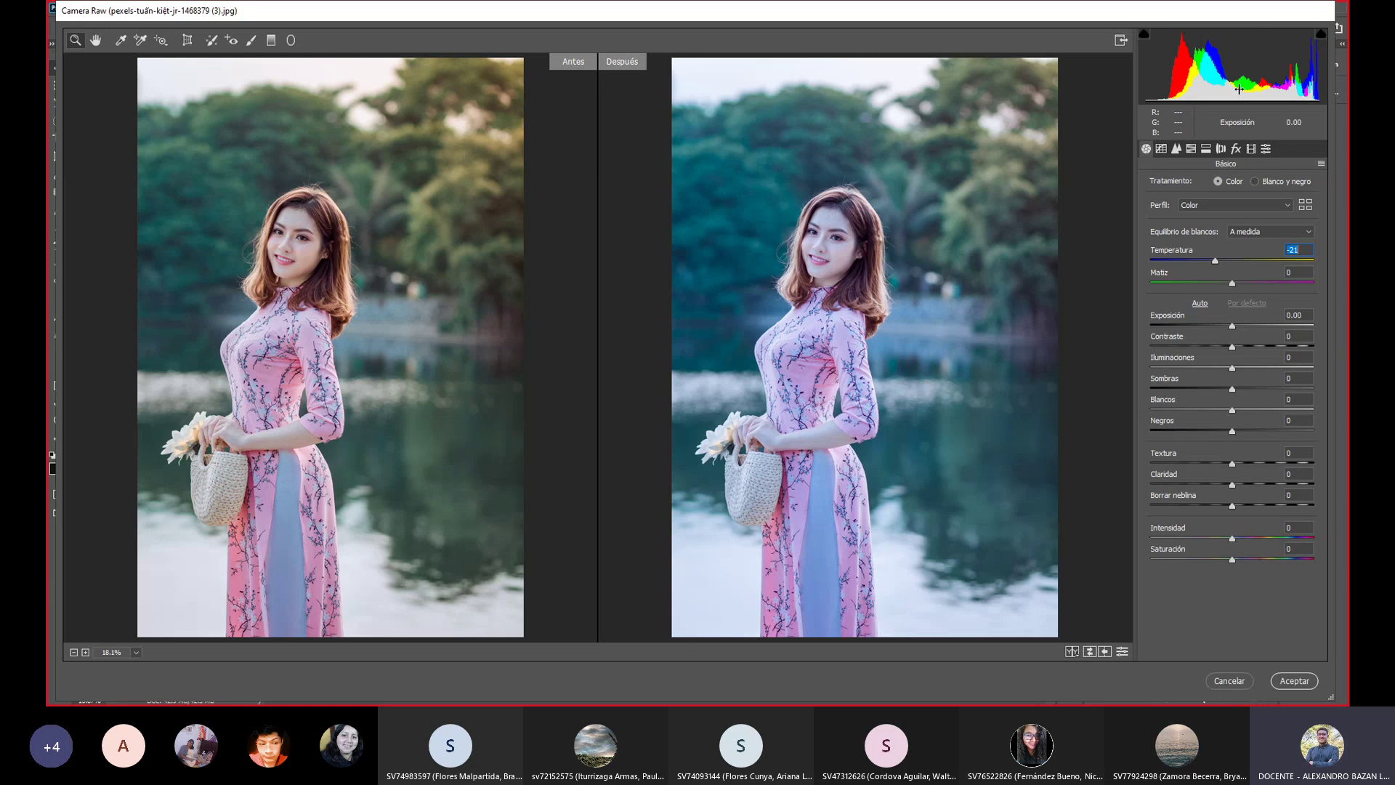
left_click_drag(1233, 288, 1162, 290)
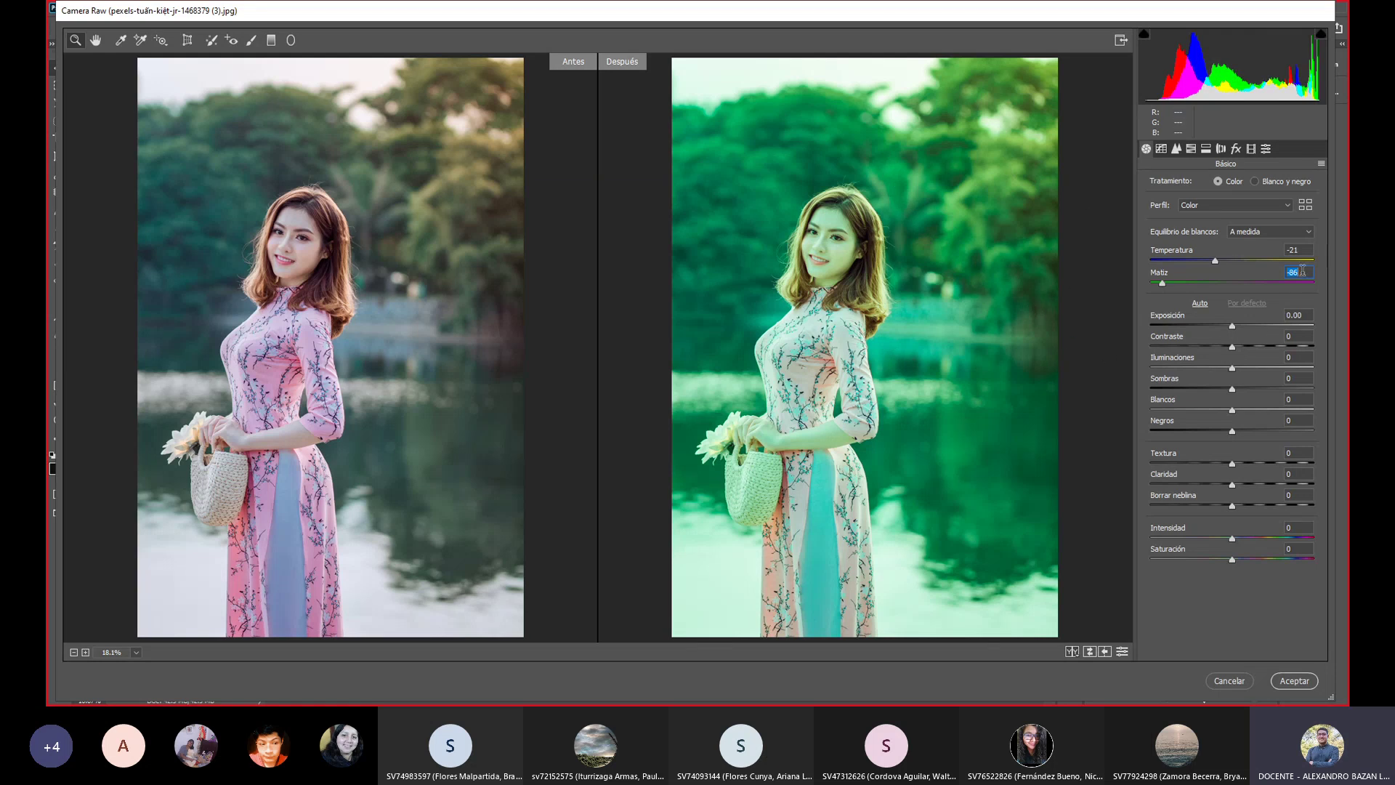
Zero the tint, then try maximum warmth and reset temperature to 0.
key("shift+Tab")
type("0")
key("Return")
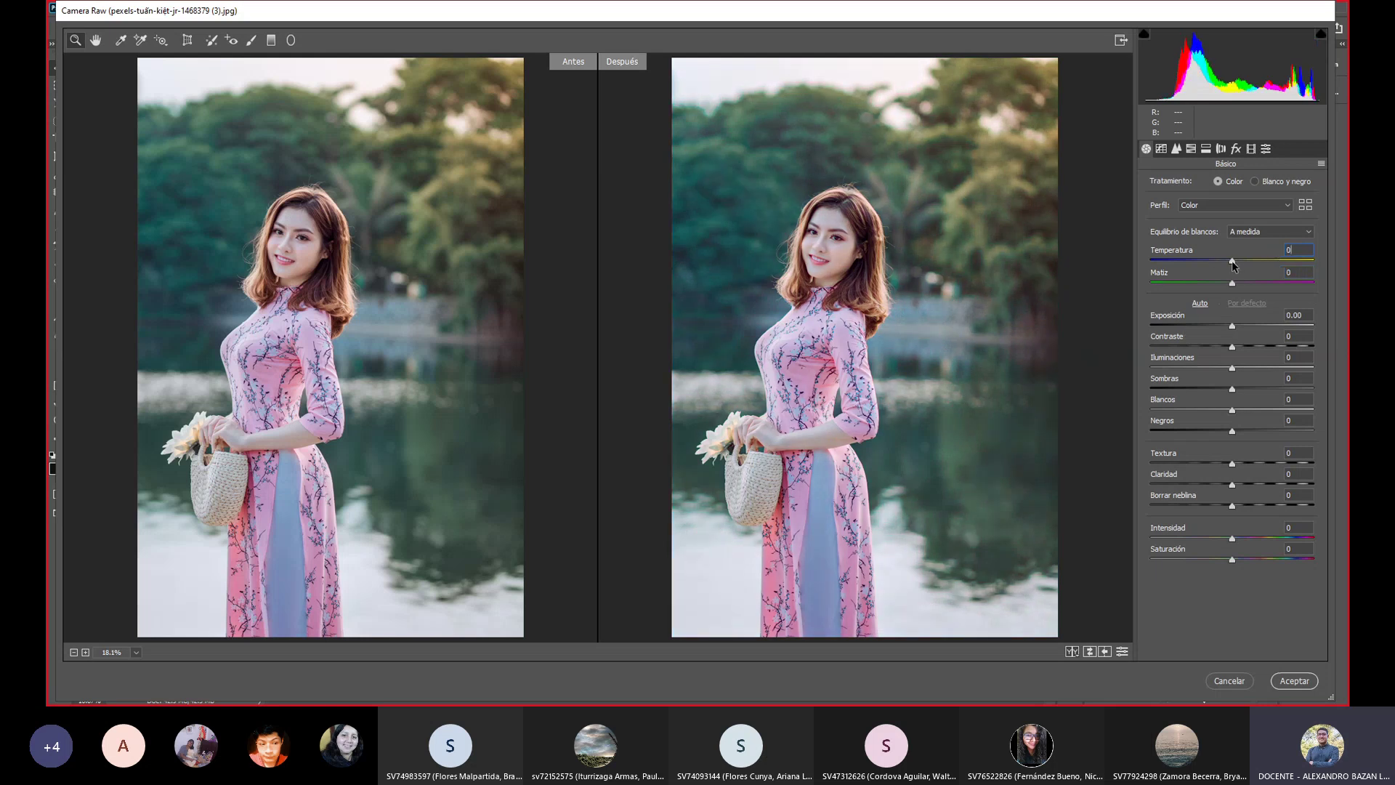
mouse_move(1232, 261)
left_mouse_down()
mouse_move(1348, 265)
mouse_move(1175, 259)
mouse_move(1348, 270)
left_mouse_up()
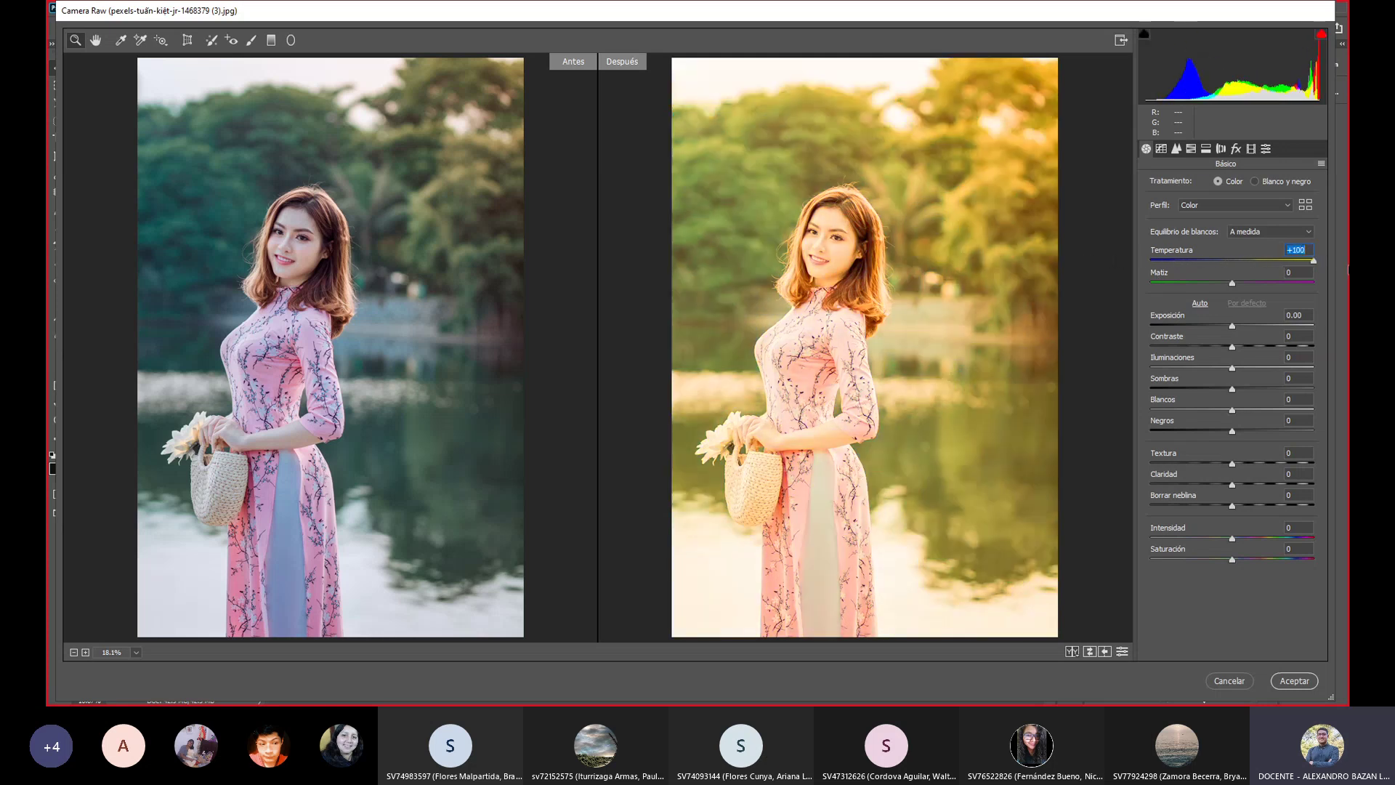
mouse_move(1268, 271)
left_mouse_down()
mouse_move(1324, 267)
mouse_move(1197, 264)
mouse_move(1234, 266)
left_mouse_up()
double_click(1234, 265)
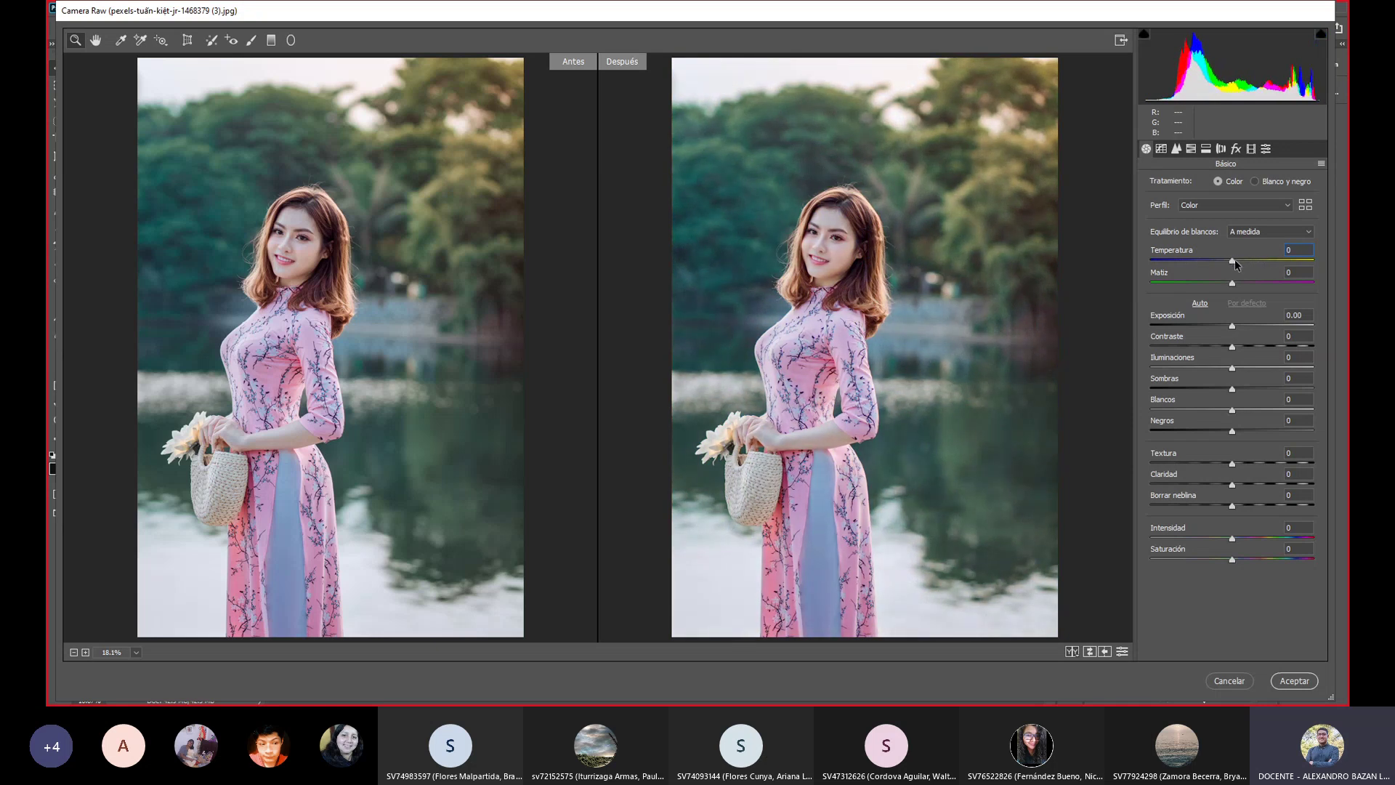
Try milder warm temperatures around 10, ending with temperature at -3.
left_click_drag(1233, 260, 1251, 264)
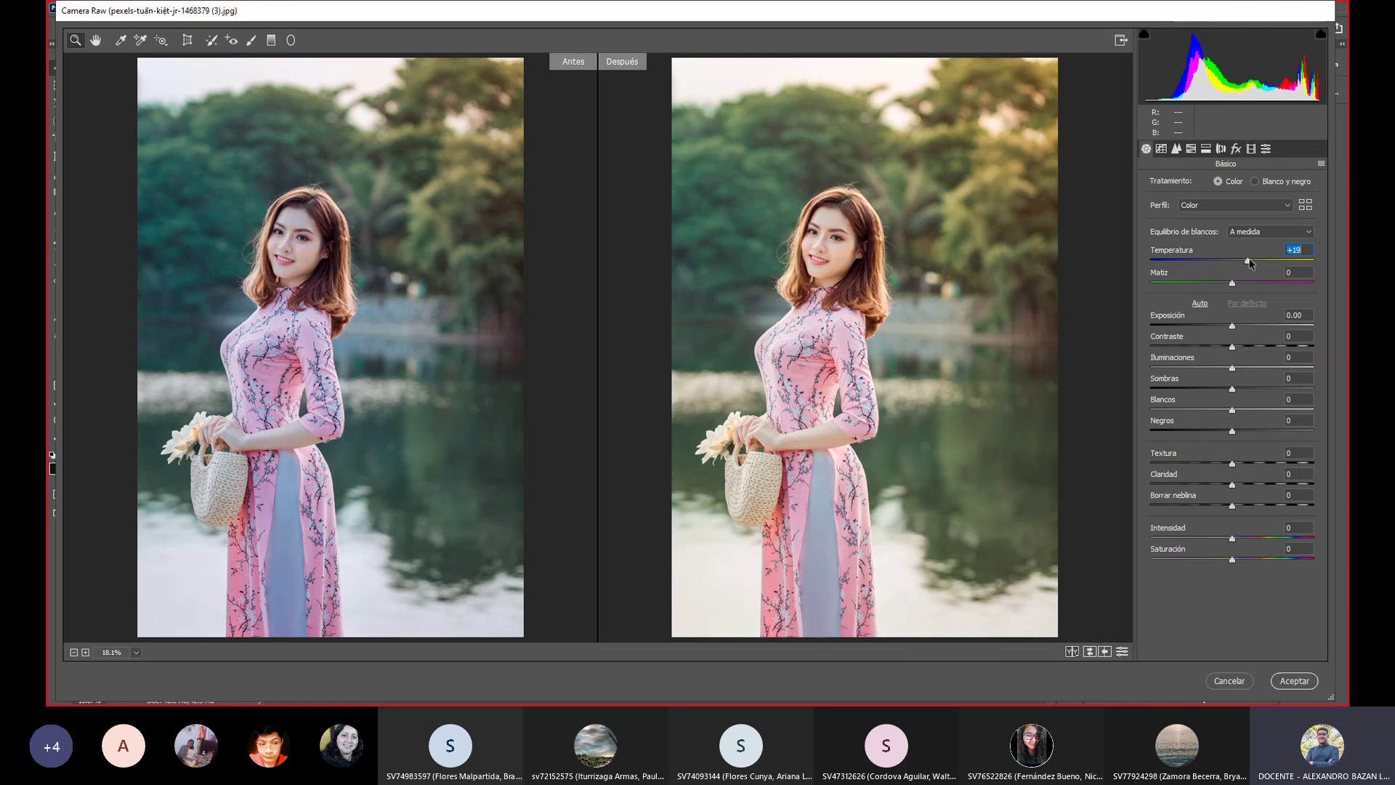
left_click_drag(1248, 260, 1242, 260)
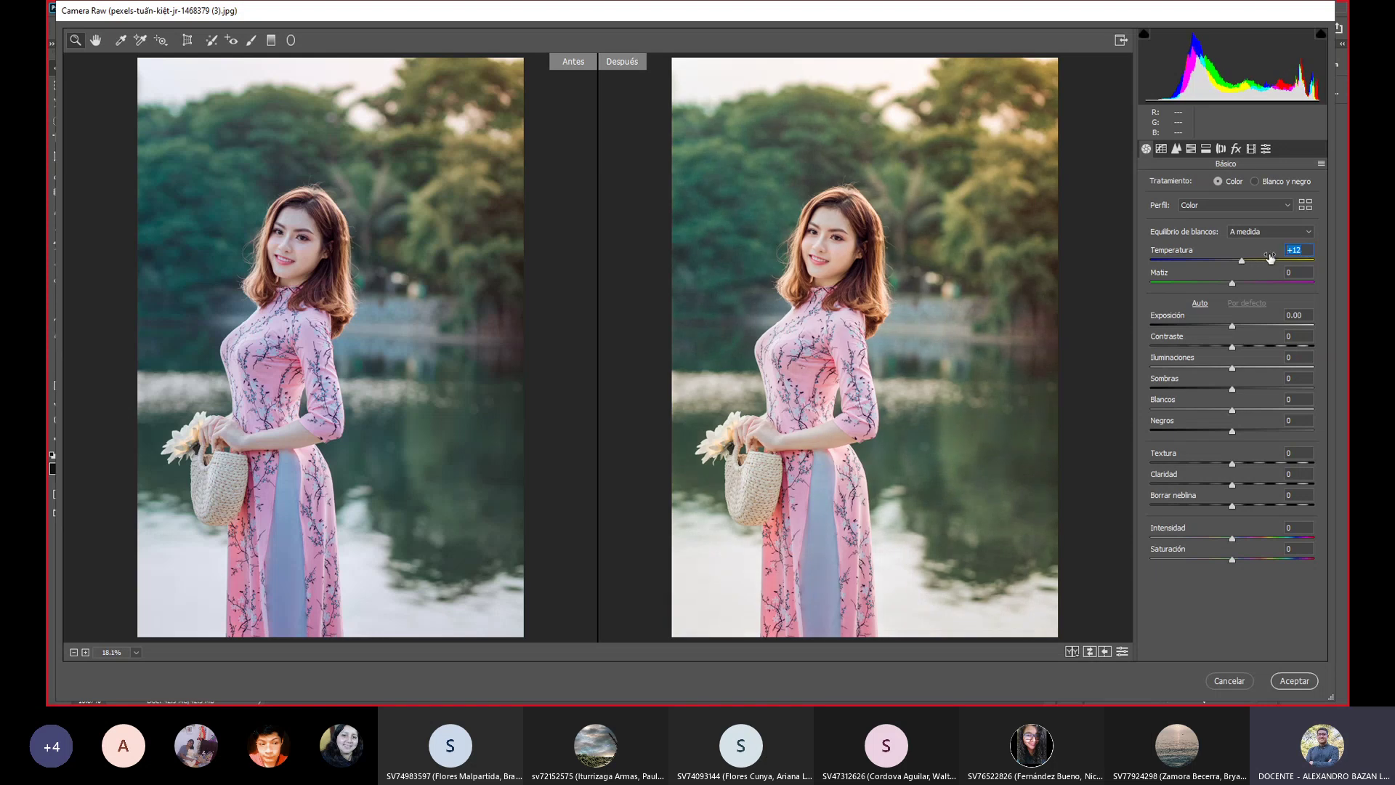
type("10")
left_click_drag(1240, 260, 1229, 260)
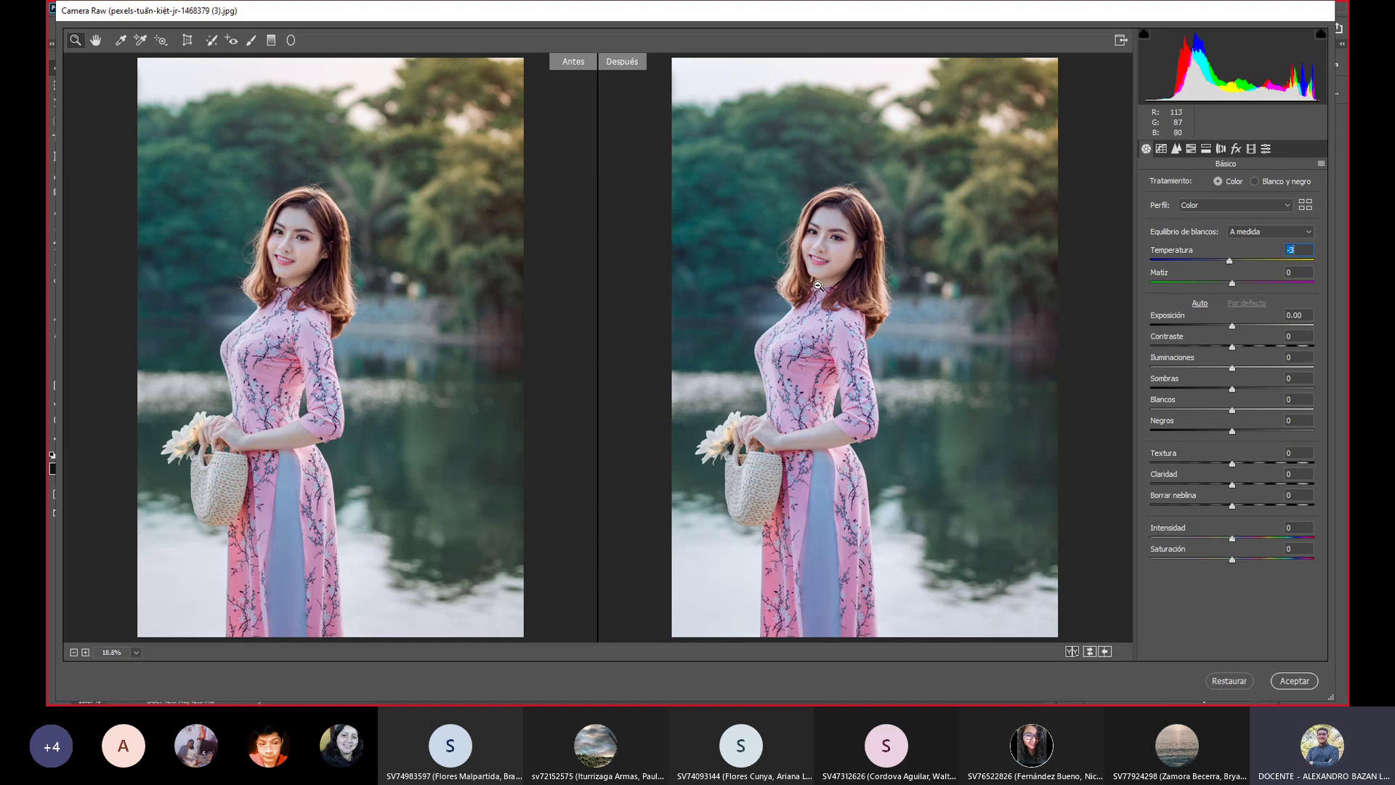
Zoom in on the woman's face and enter a temperature of 10.
scroll(817, 286, "up", 1)
scroll(815, 261, "up", 1)
scroll(813, 244, "up", 1)
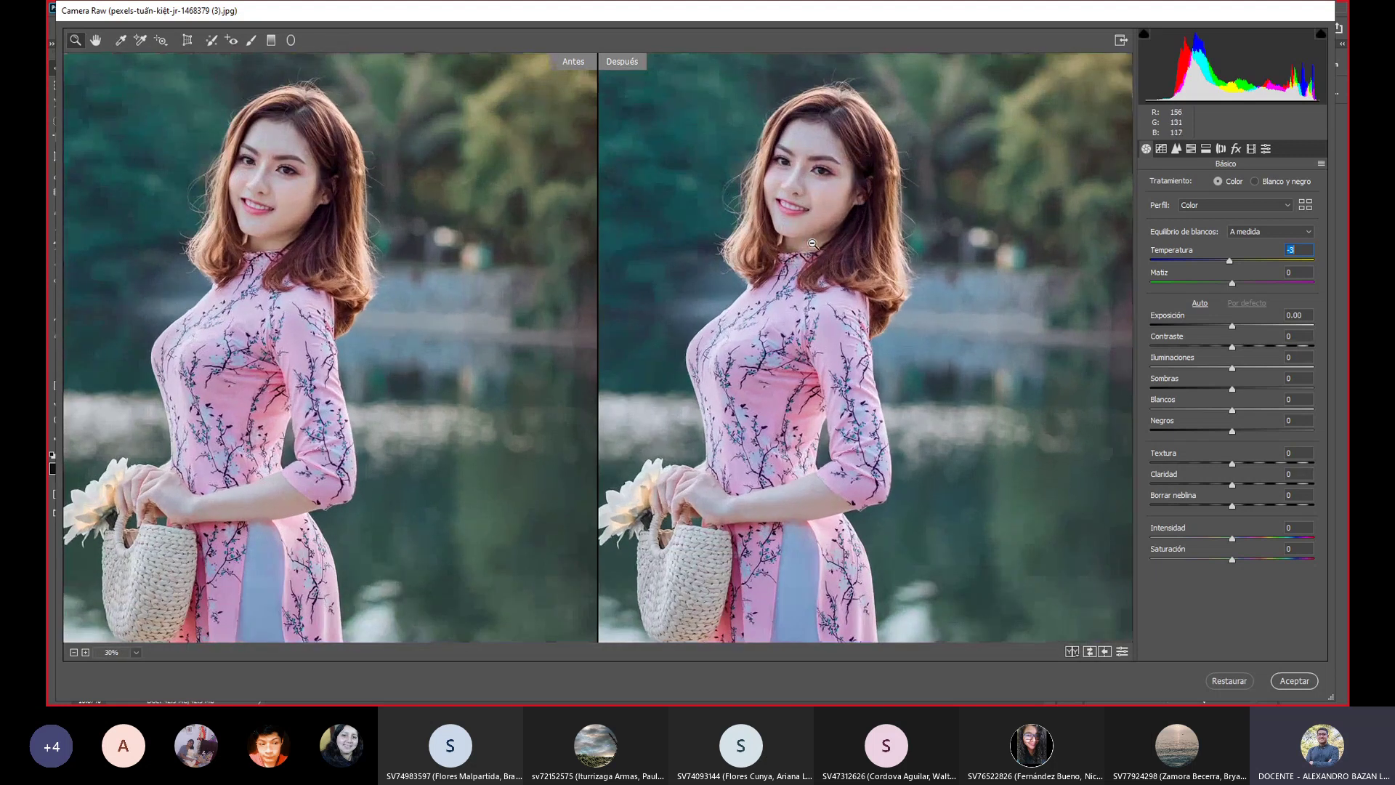
left_click_drag(872, 288, 899, 316)
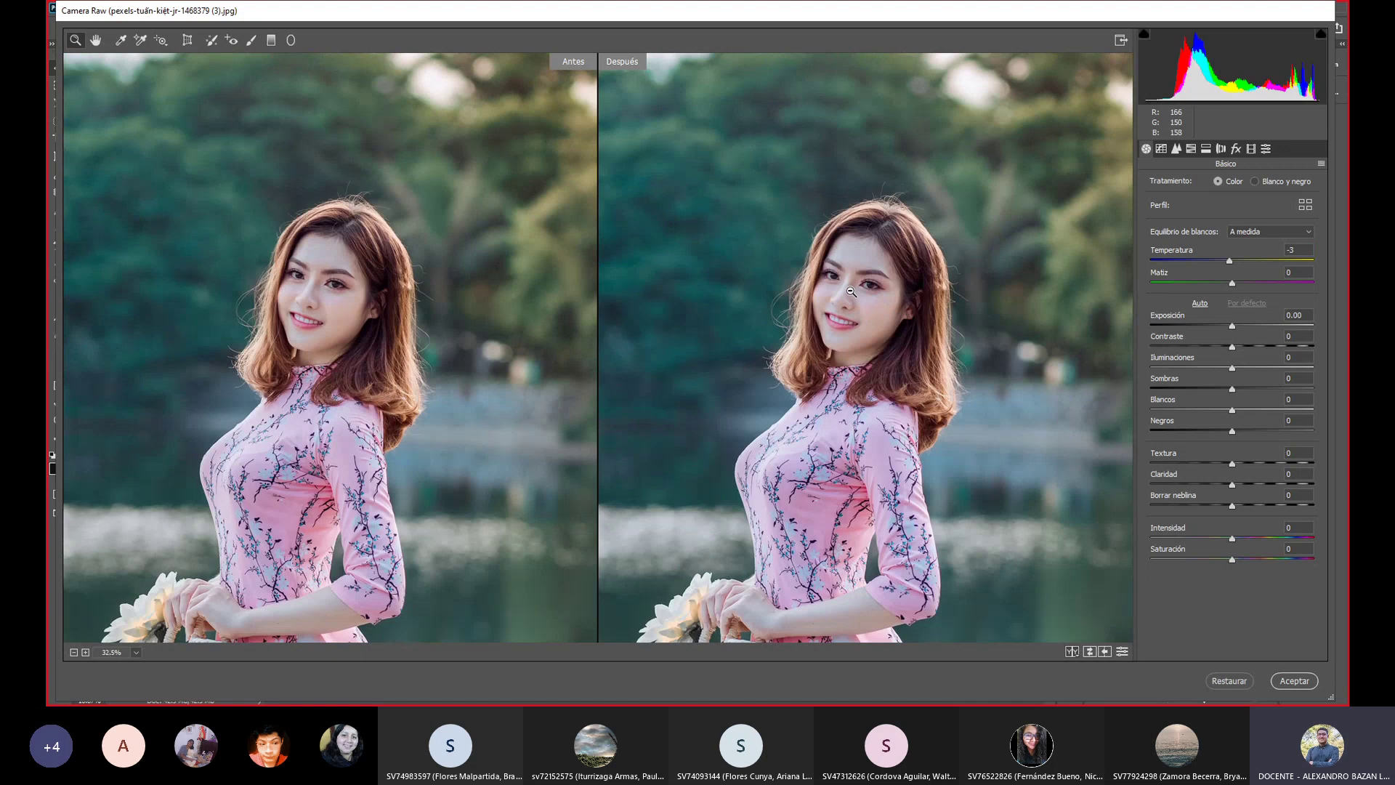
scroll(851, 291, "up", 1)
scroll(851, 292, "up", 1)
scroll(851, 291, "up", 1)
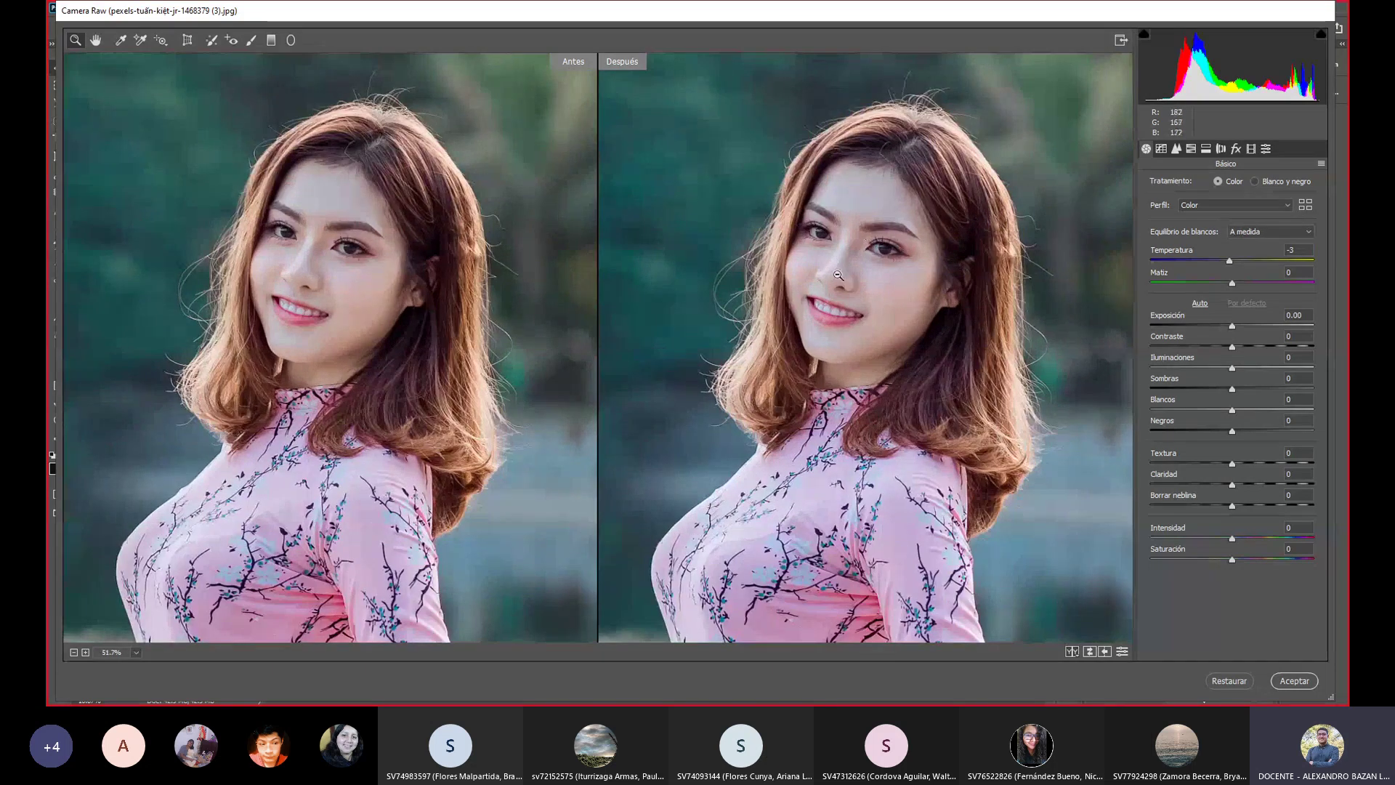
left_click(1229, 262)
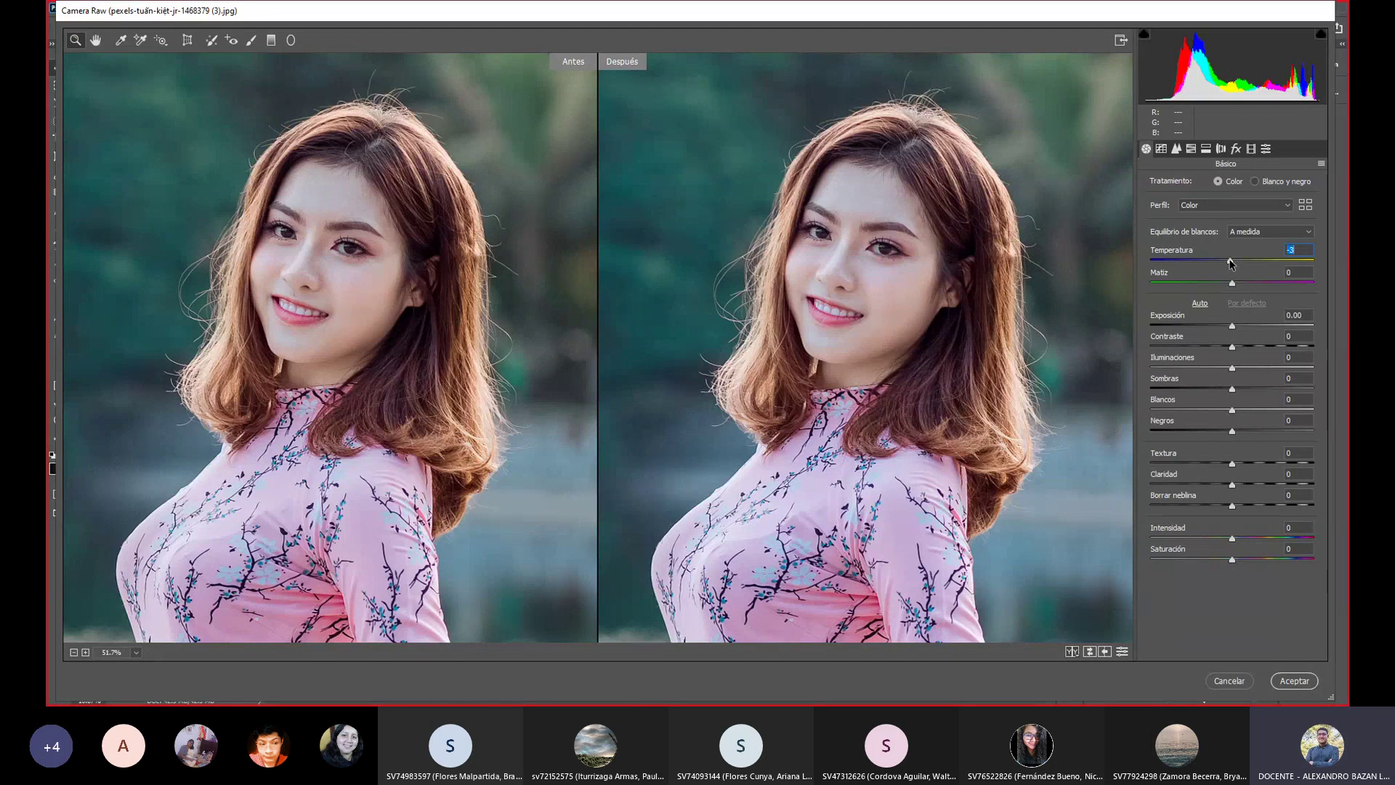
left_click_drag(1231, 263, 1247, 257)
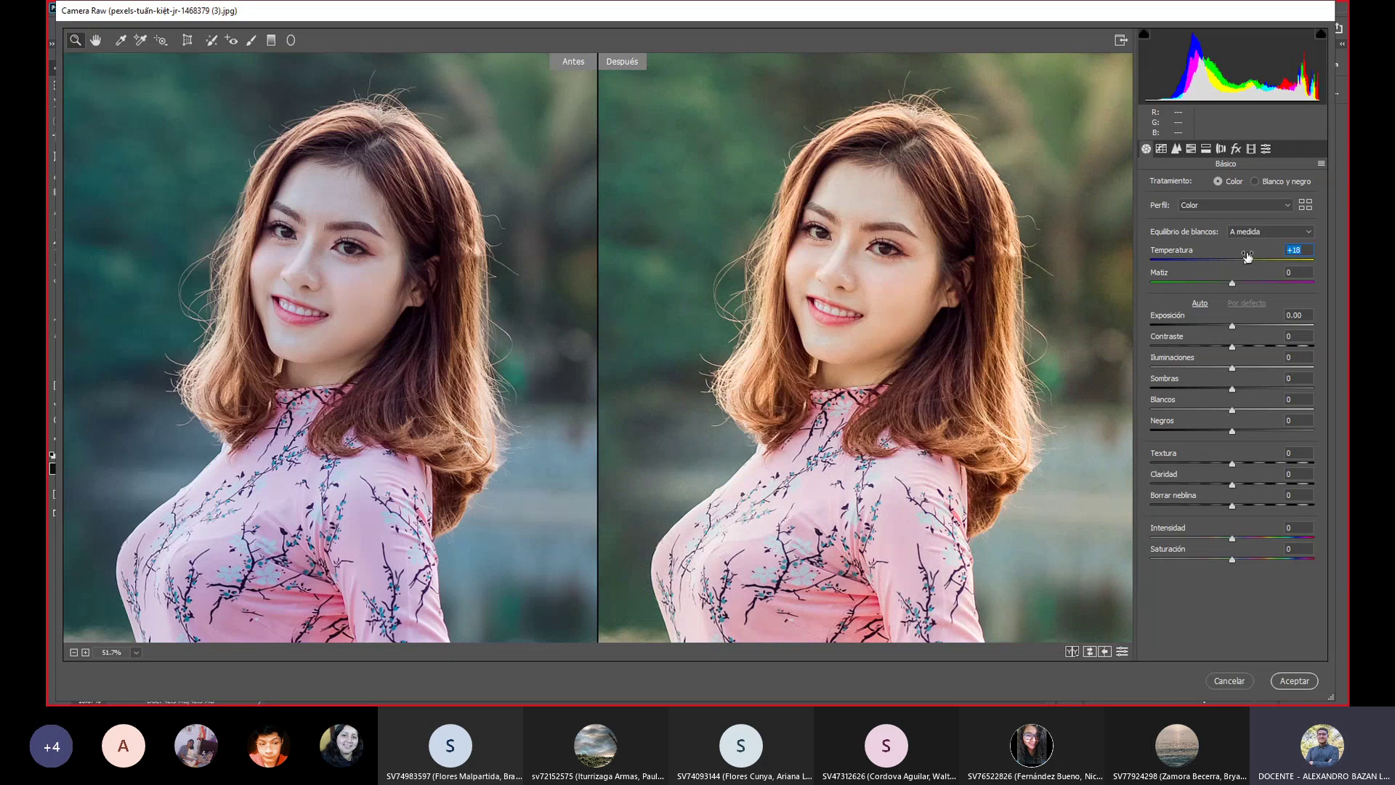
type("10")
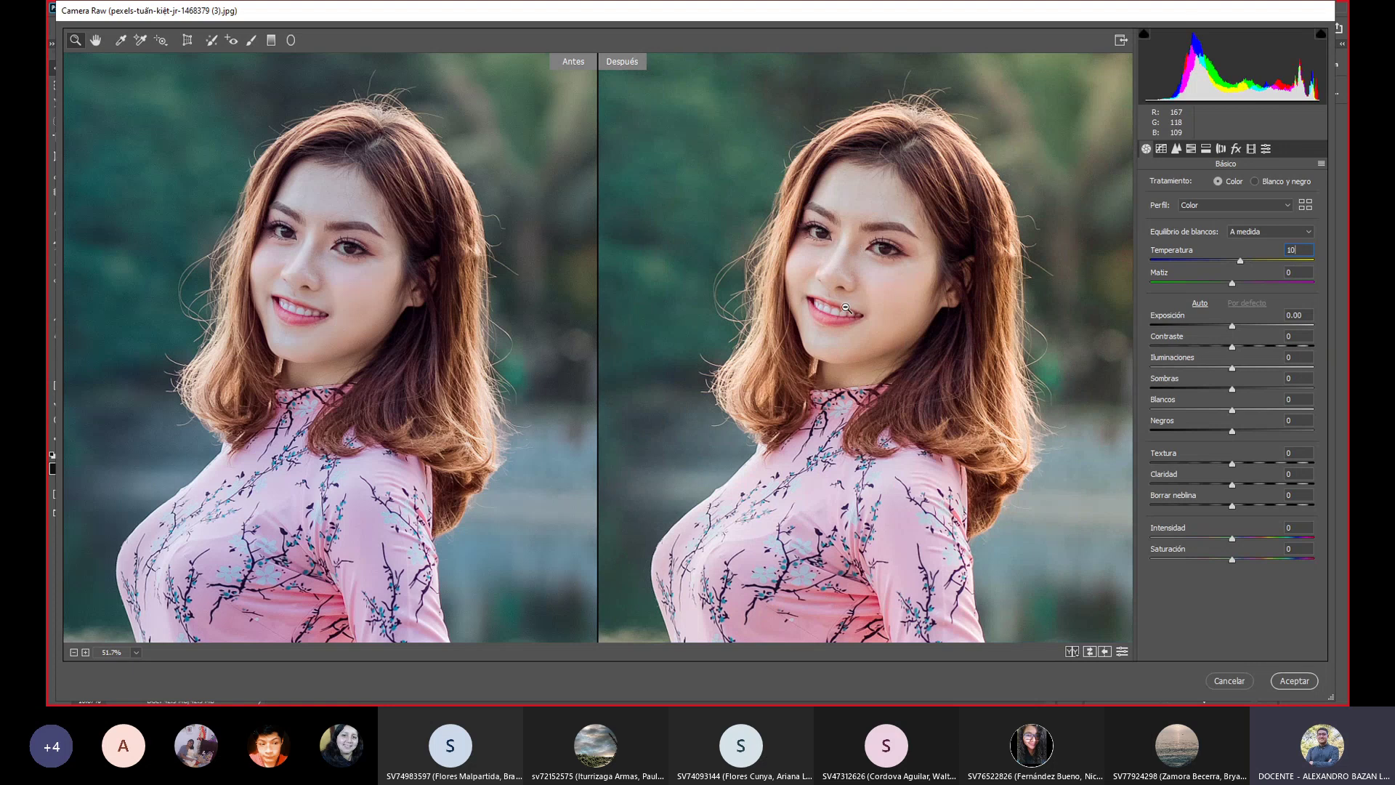
Zoom back out and commit the temperature of +10.
scroll(845, 307, "down", 3)
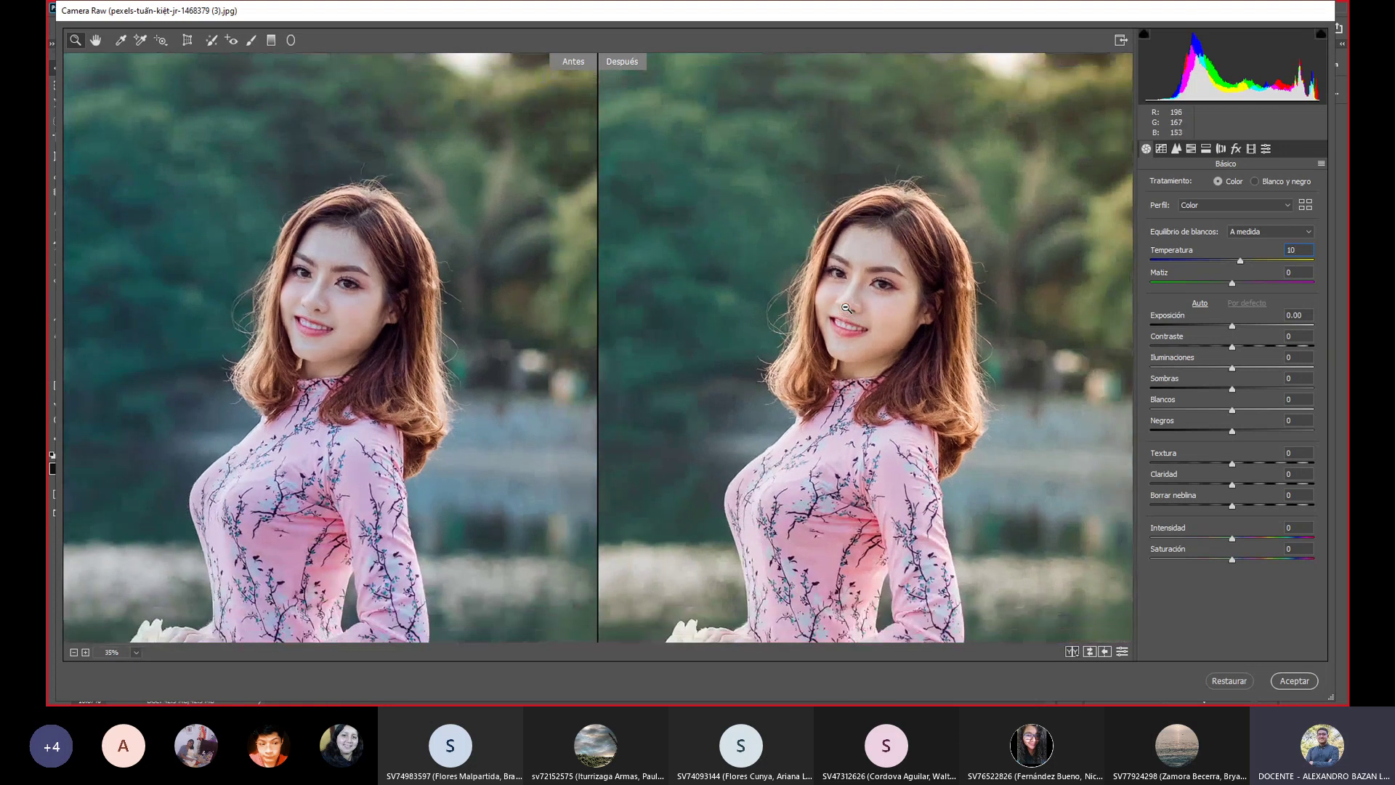
scroll(845, 307, "down", 1)
scroll(846, 310, "down", 1)
scroll(848, 312, "down", 1)
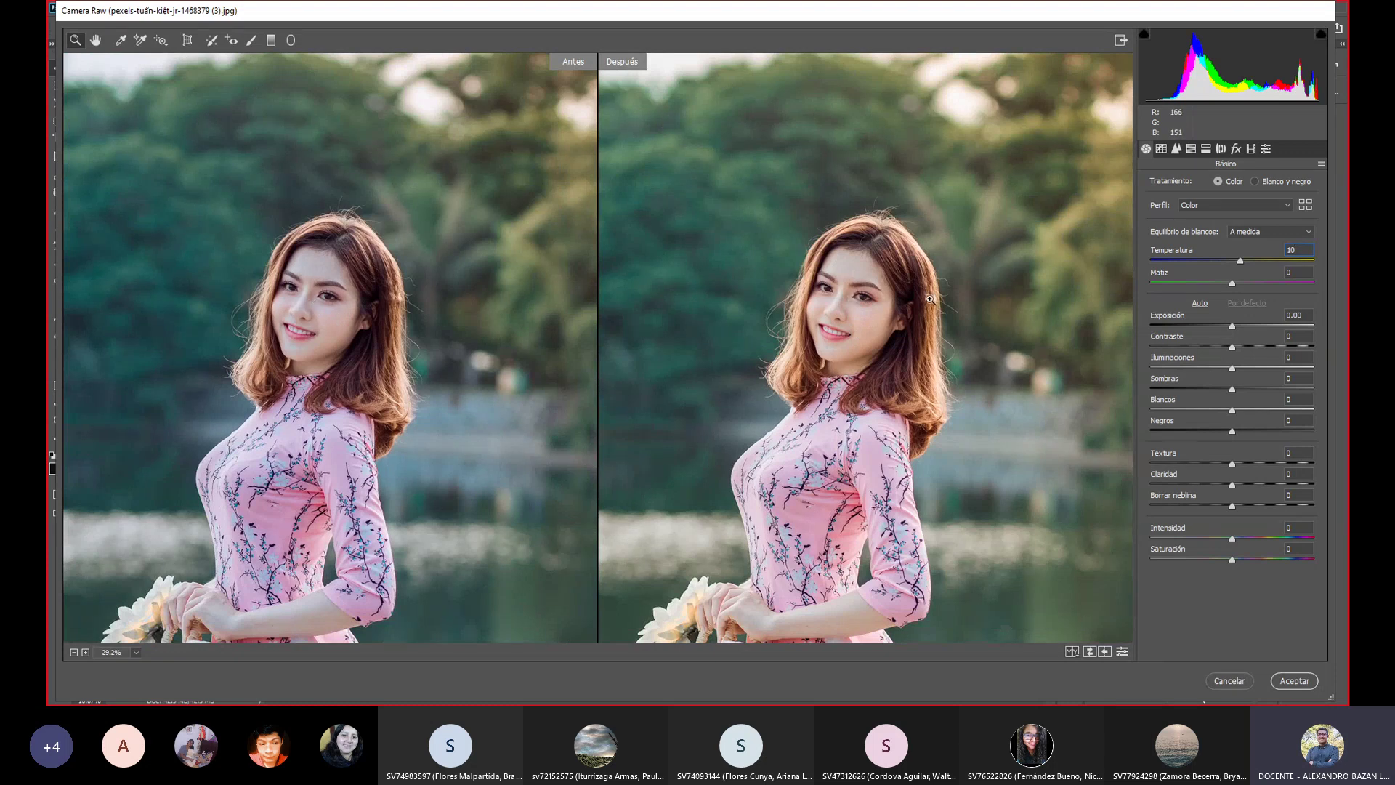
scroll(829, 339, "down", 1)
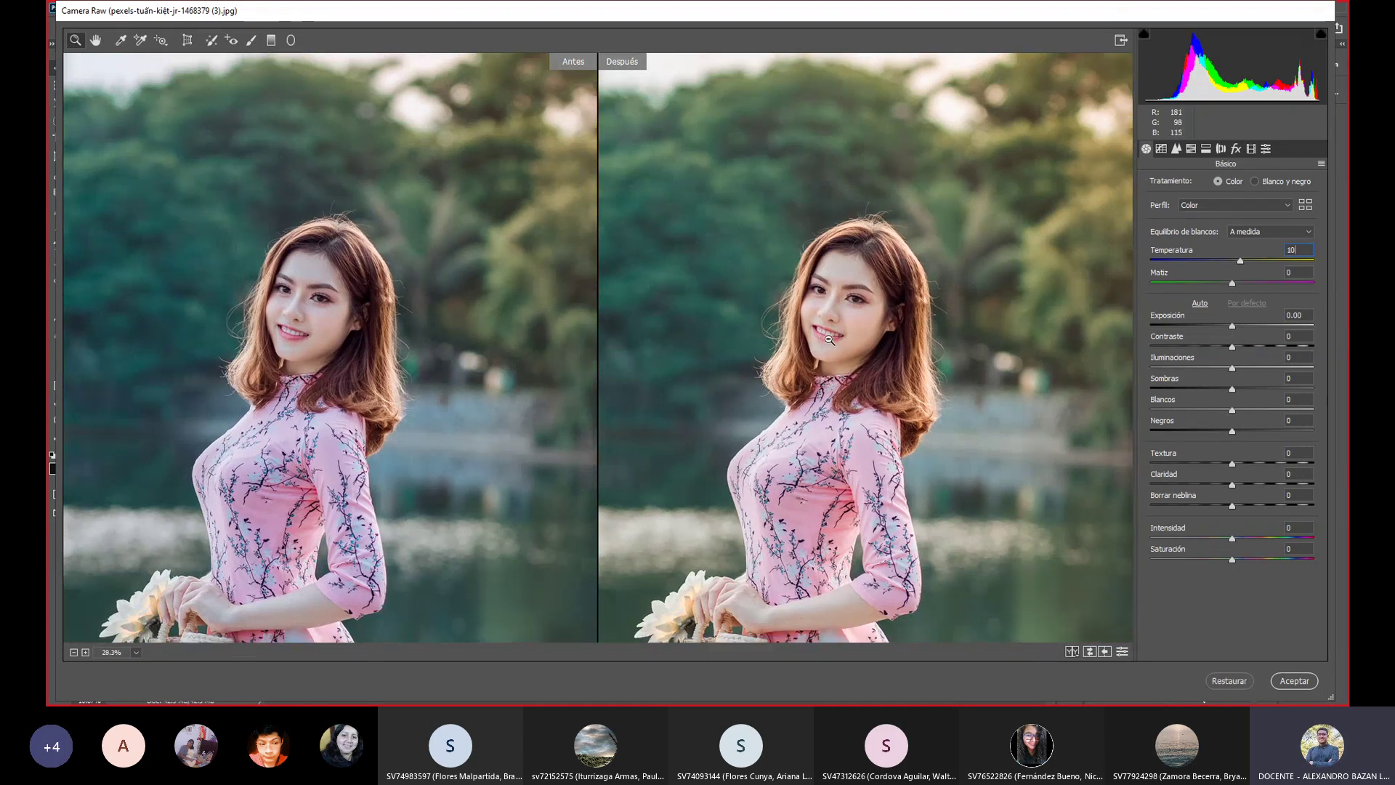
scroll(829, 340, "down", 1)
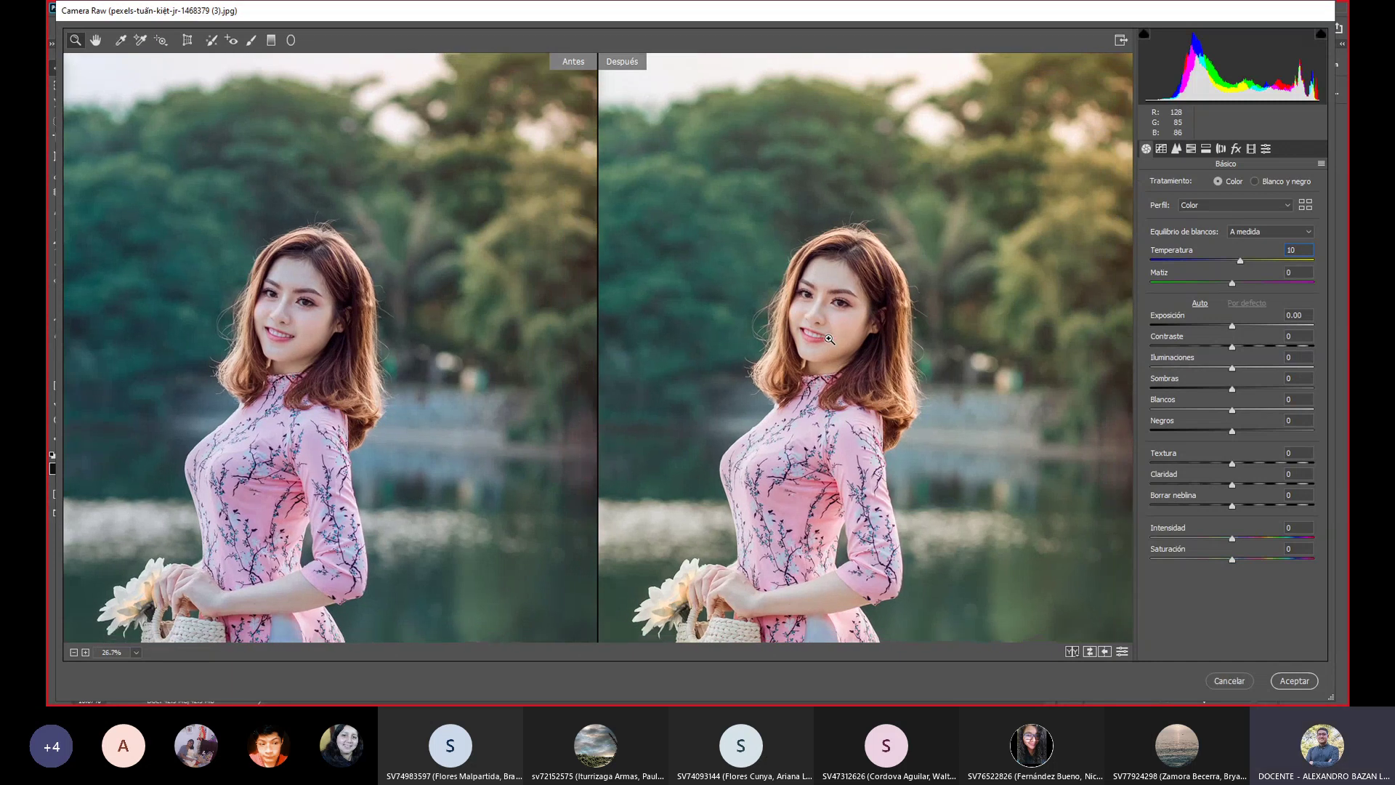
scroll(829, 339, "down", 1)
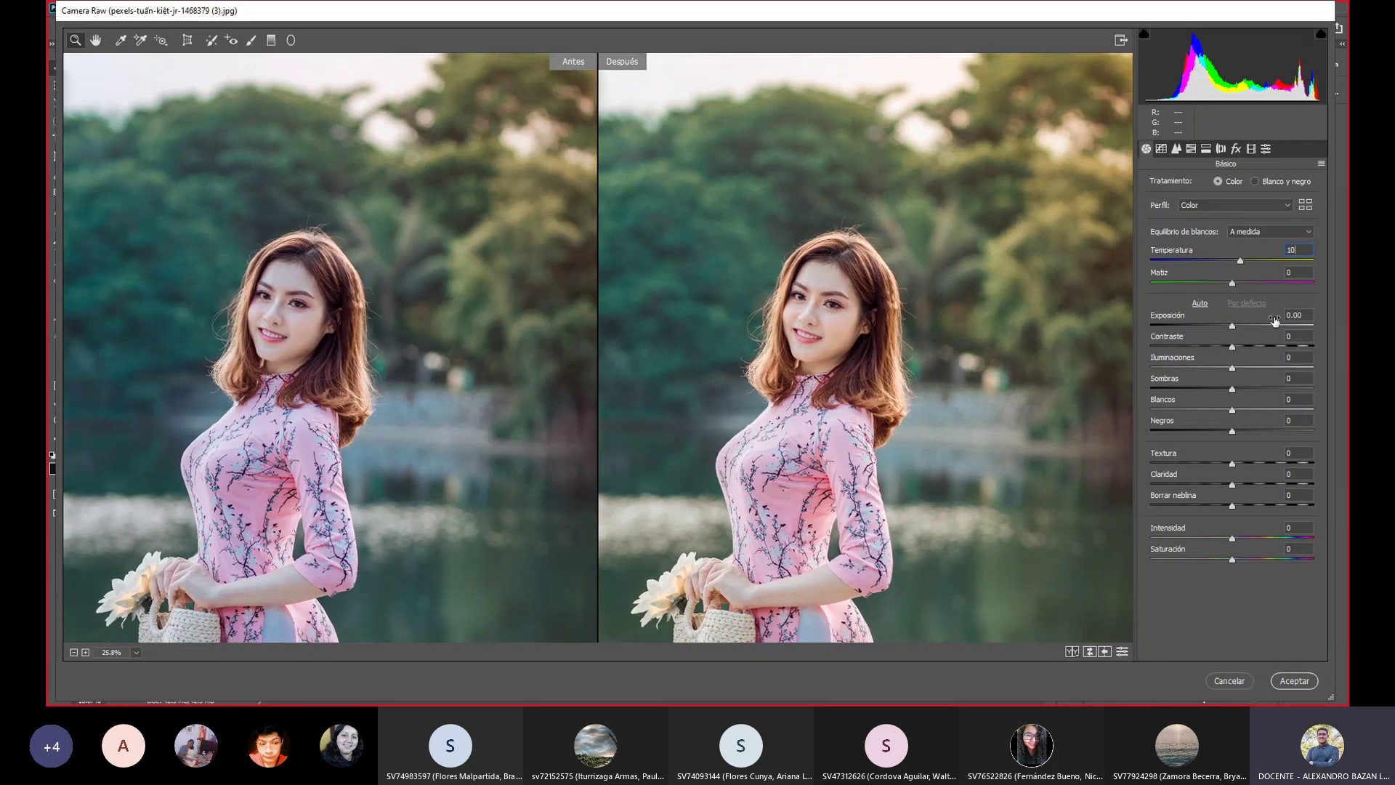
key("Tab")
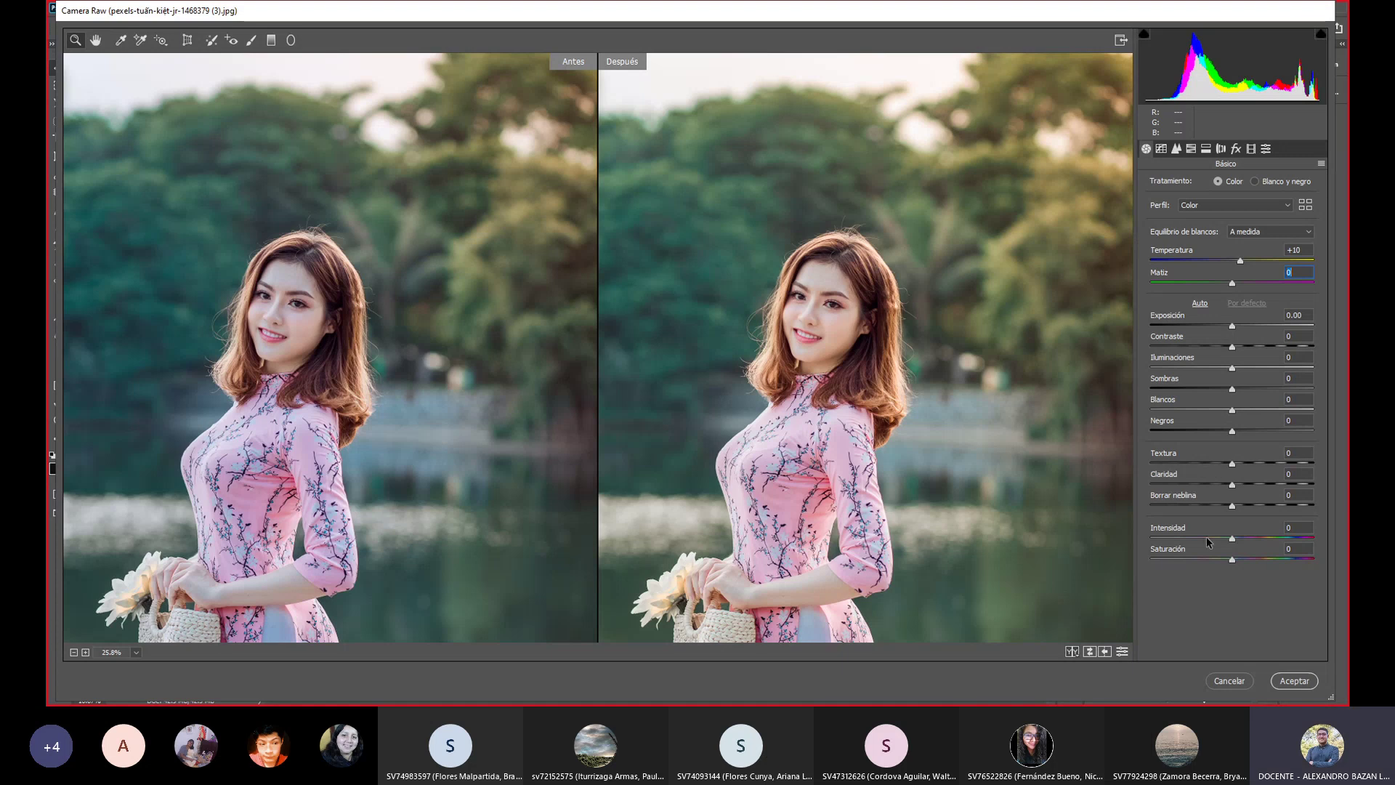
key("Return")
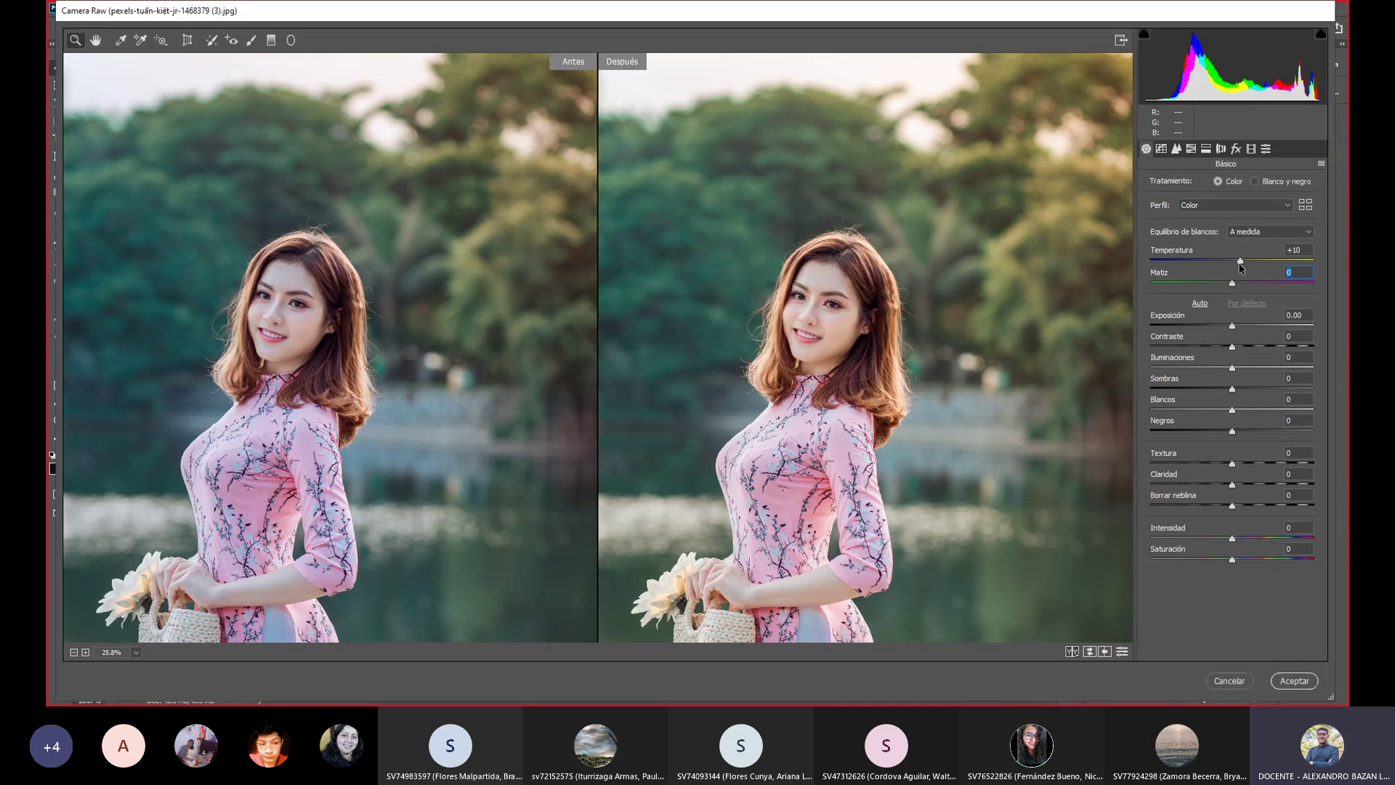
Compare cooler and warmer temperatures, from -28 up to +13.
left_click_drag(1241, 260, 1212, 260)
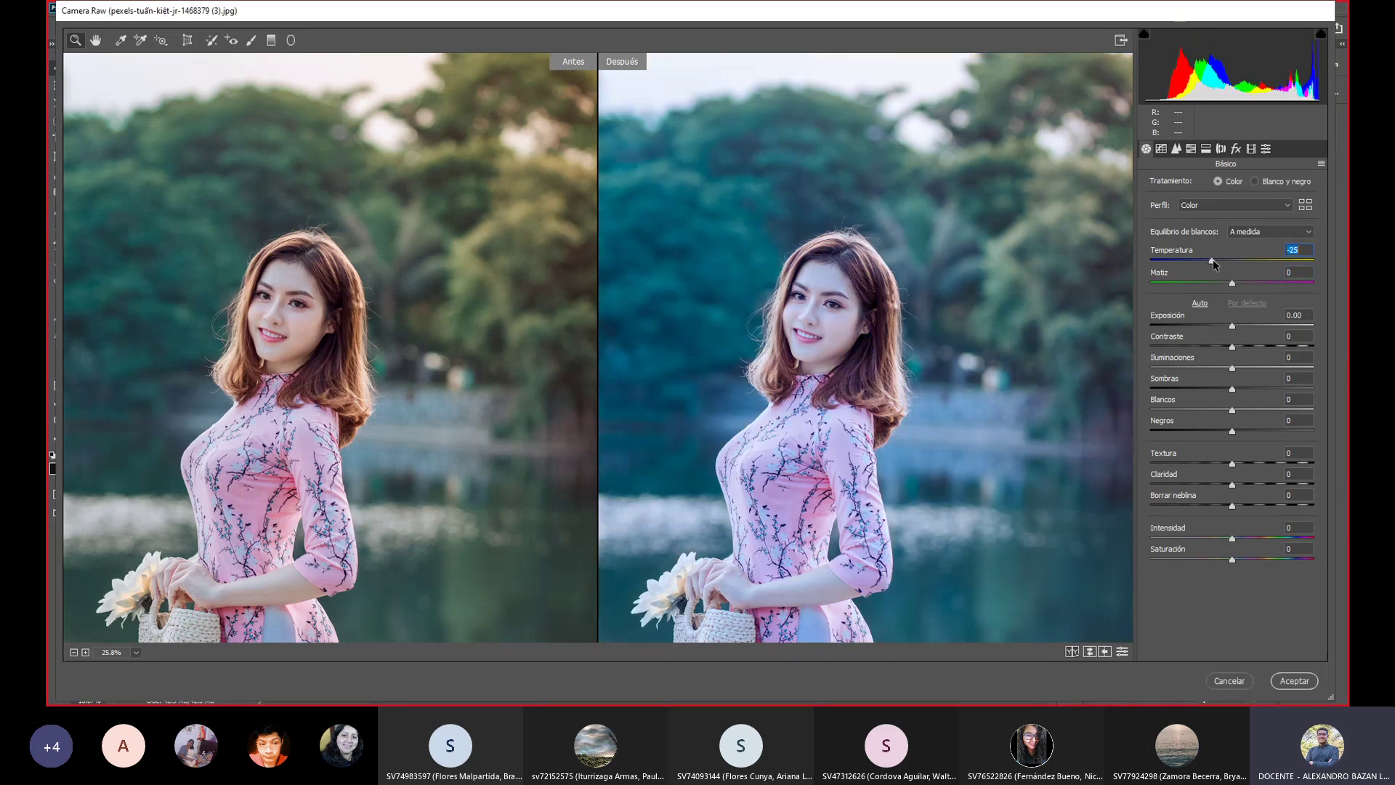
left_click_drag(1213, 261, 1210, 261)
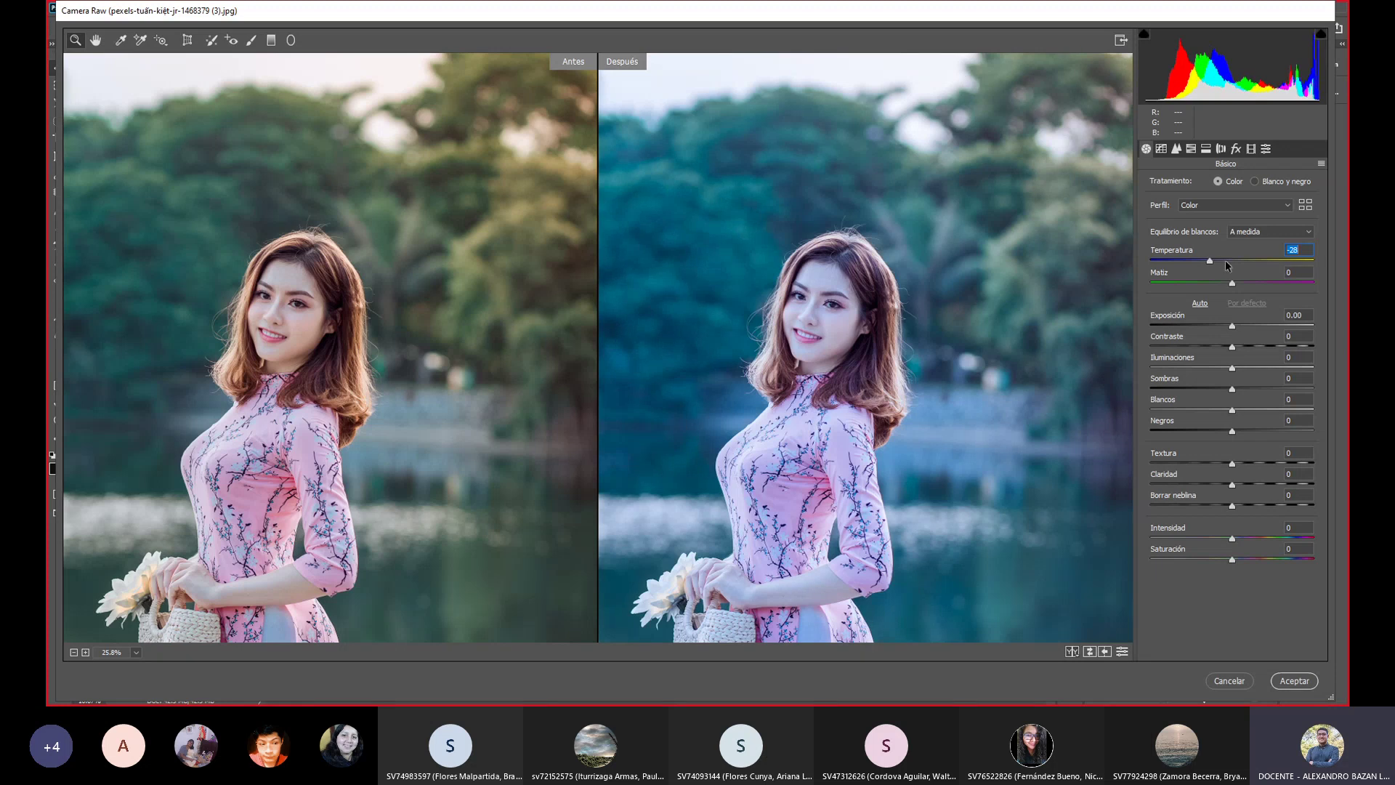
left_click_drag(1210, 260, 1235, 266)
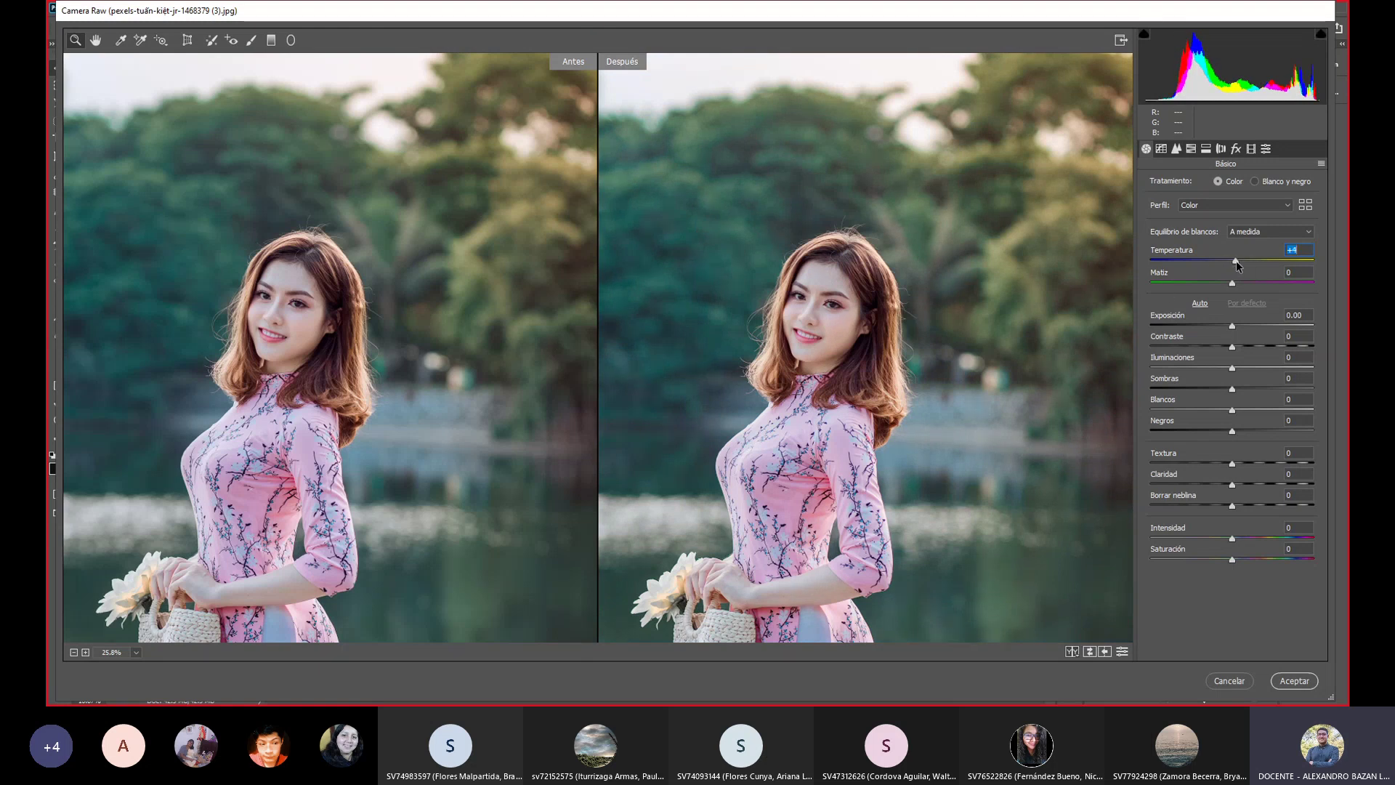
left_click_drag(1234, 261, 1244, 261)
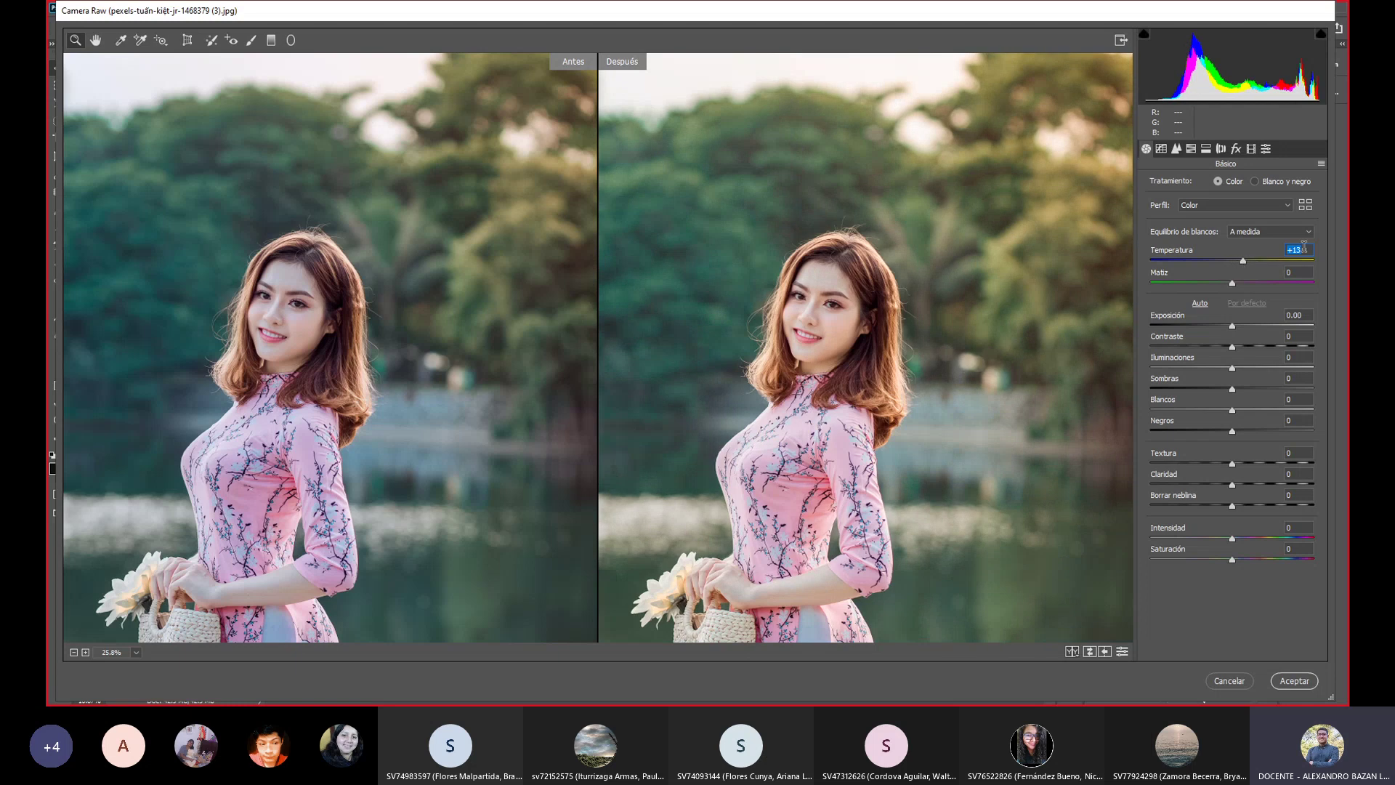
type("0")
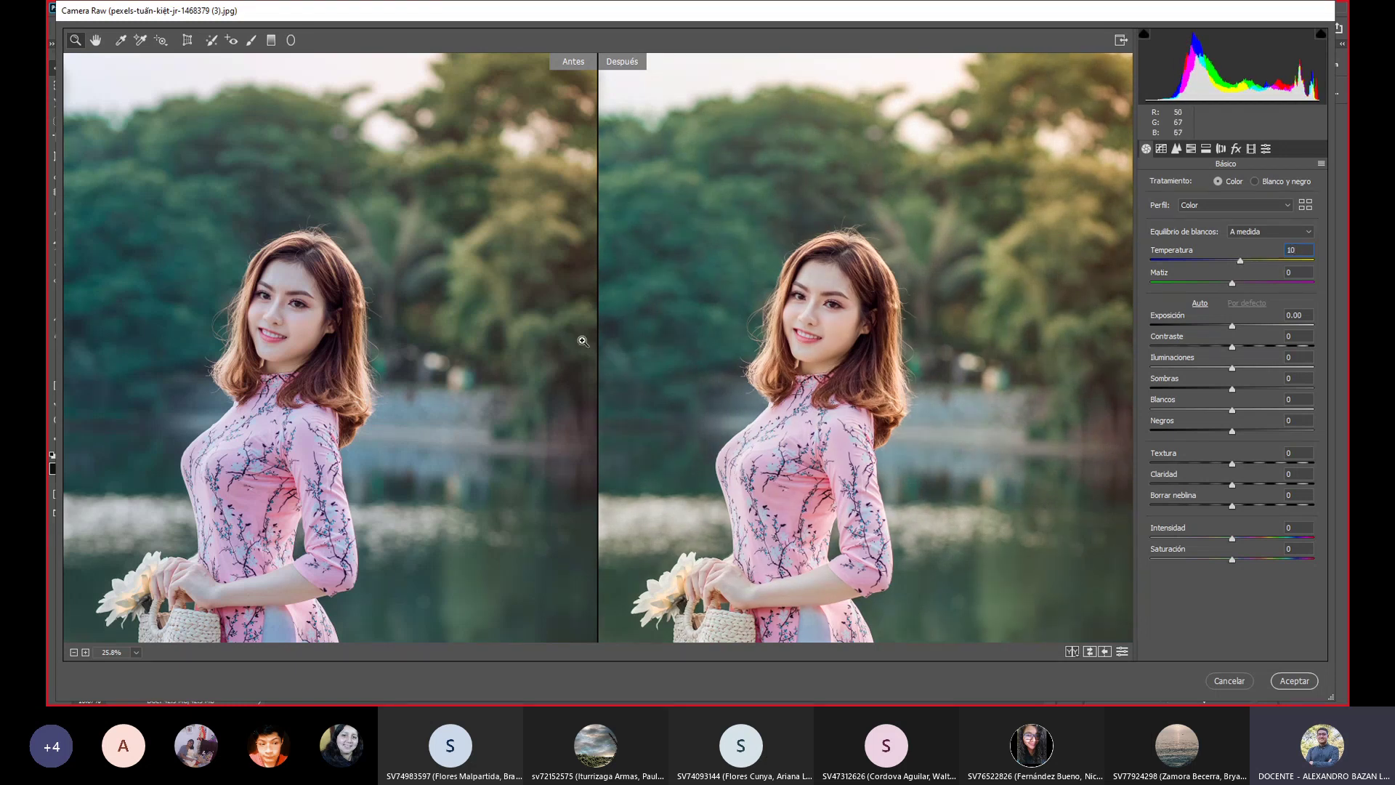
Zoom the before/after preview in on the woman's face.
left_click(741, 311, "alt")
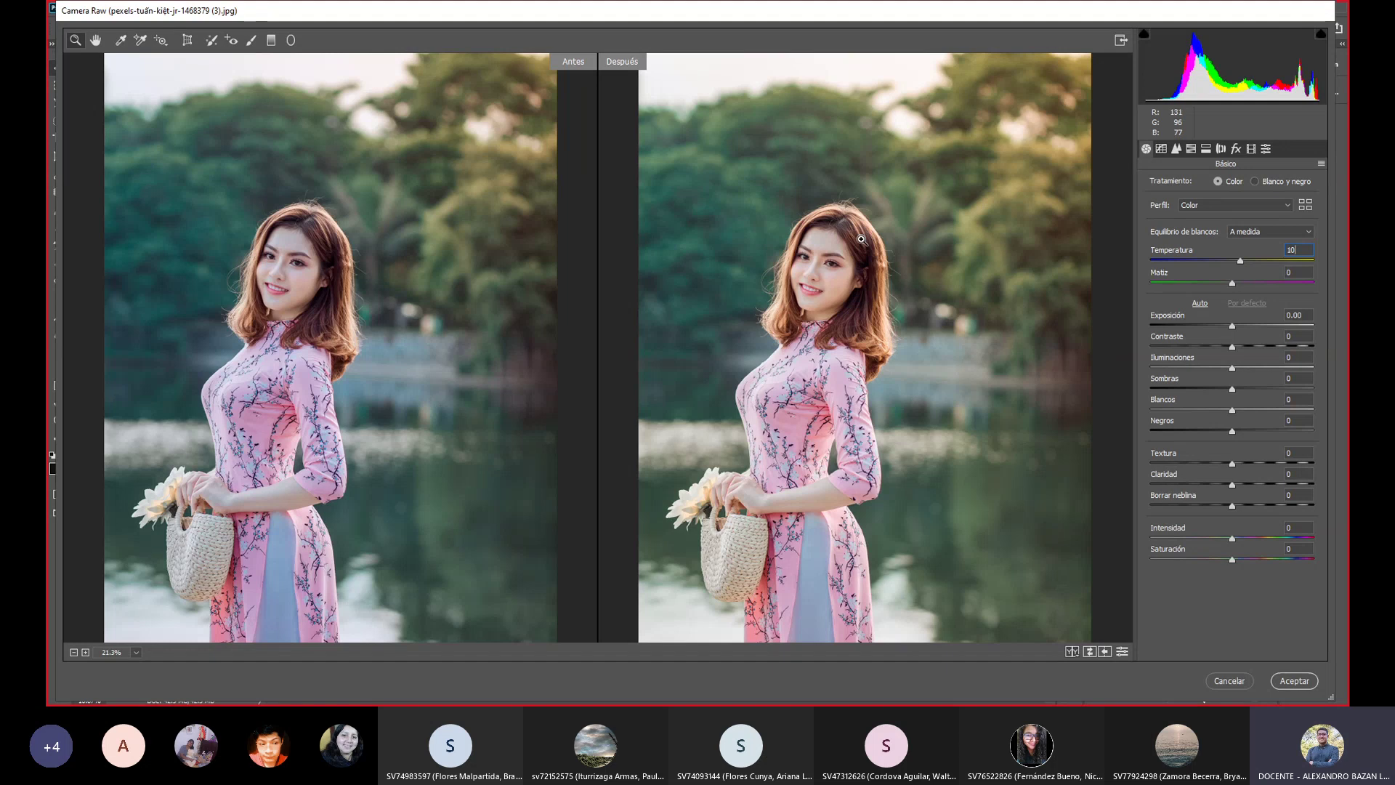
left_click(857, 236)
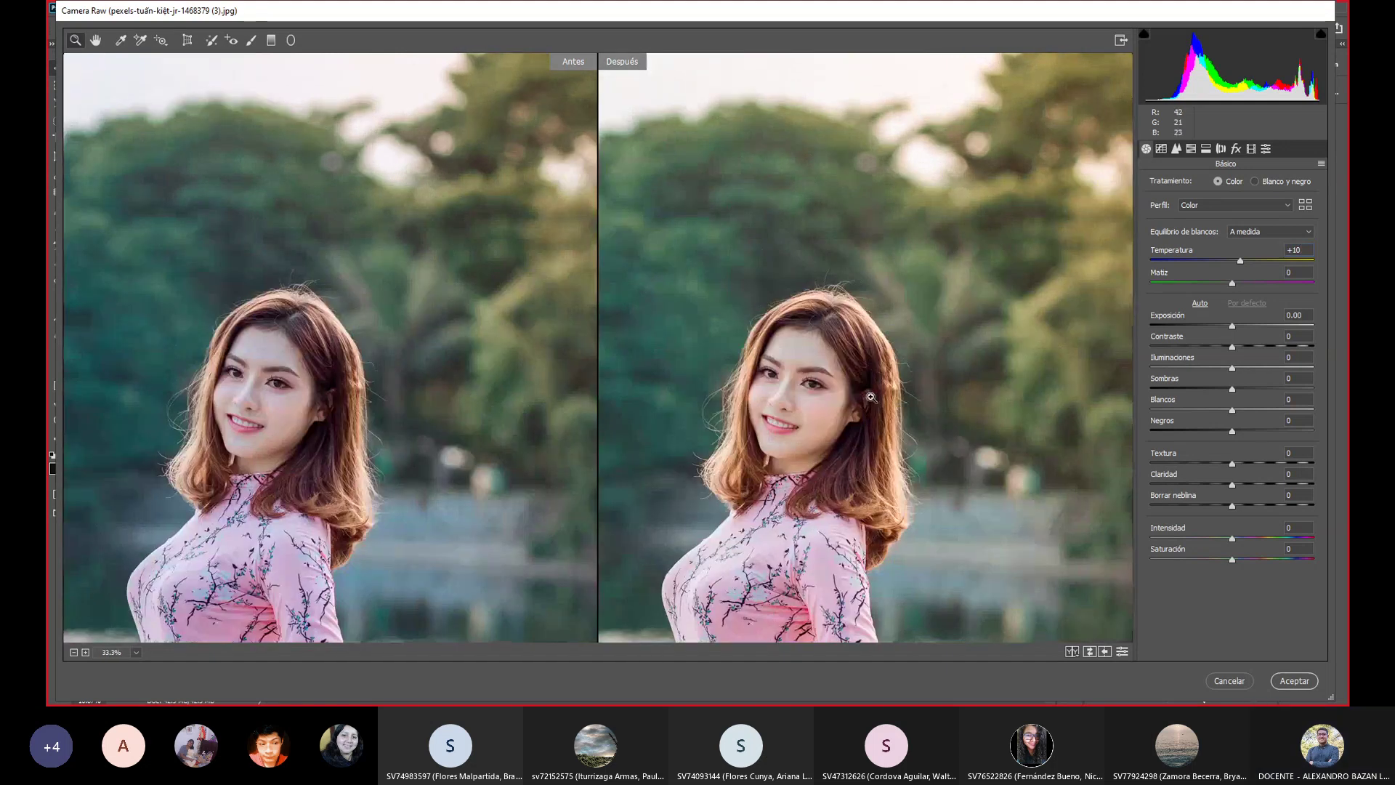
left_click(870, 391)
left_click(877, 338)
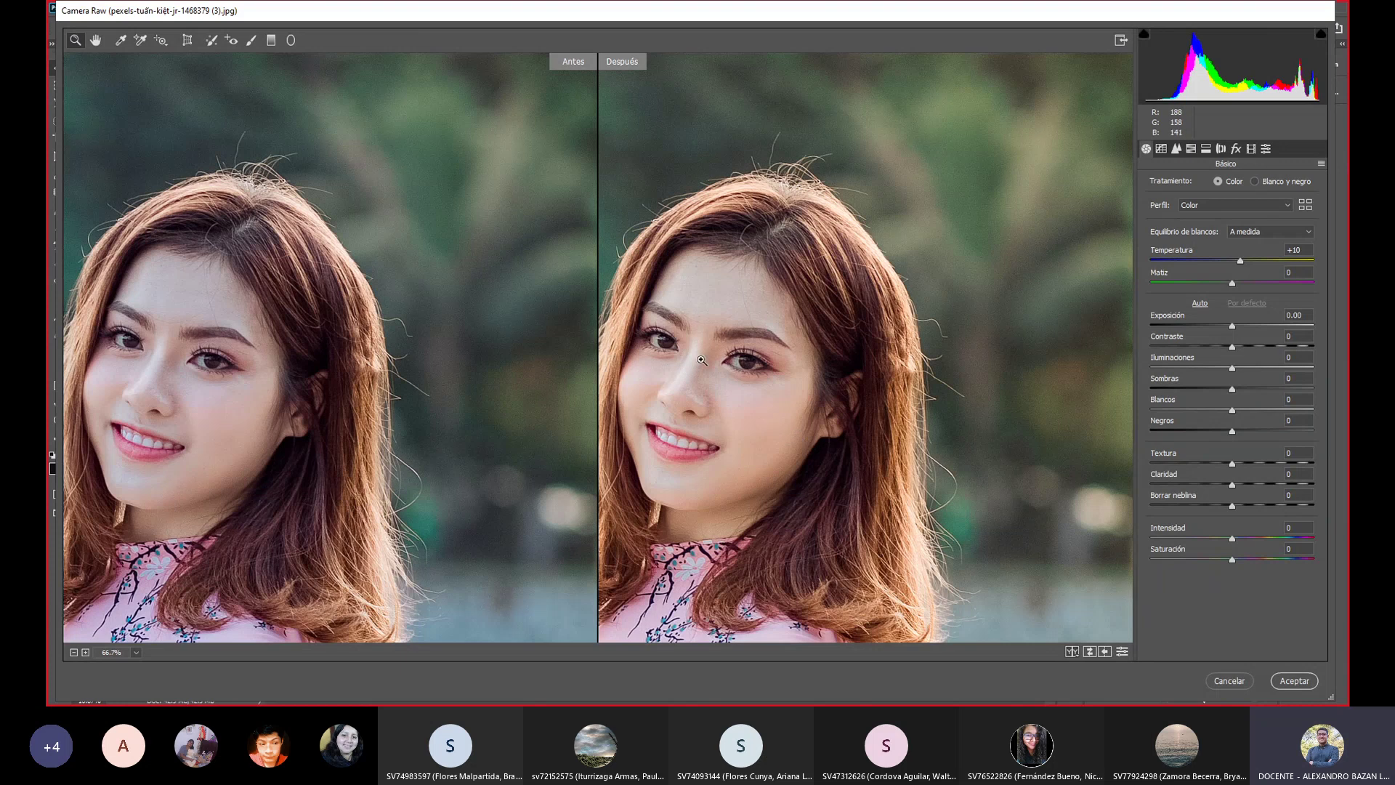
Zoom out to show her whole figure and lower exposure to -0.20.
left_click(799, 309, "alt")
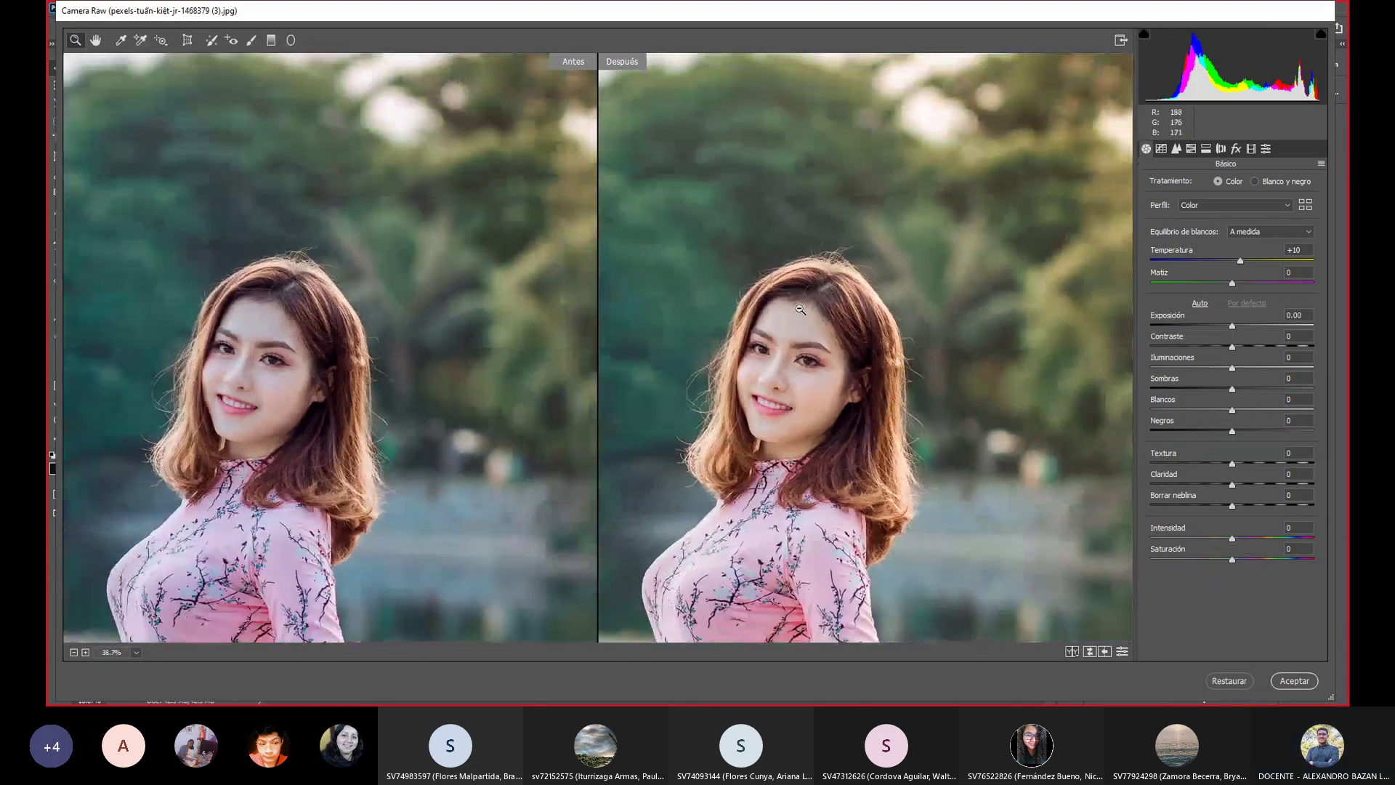
left_click(799, 309, "alt")
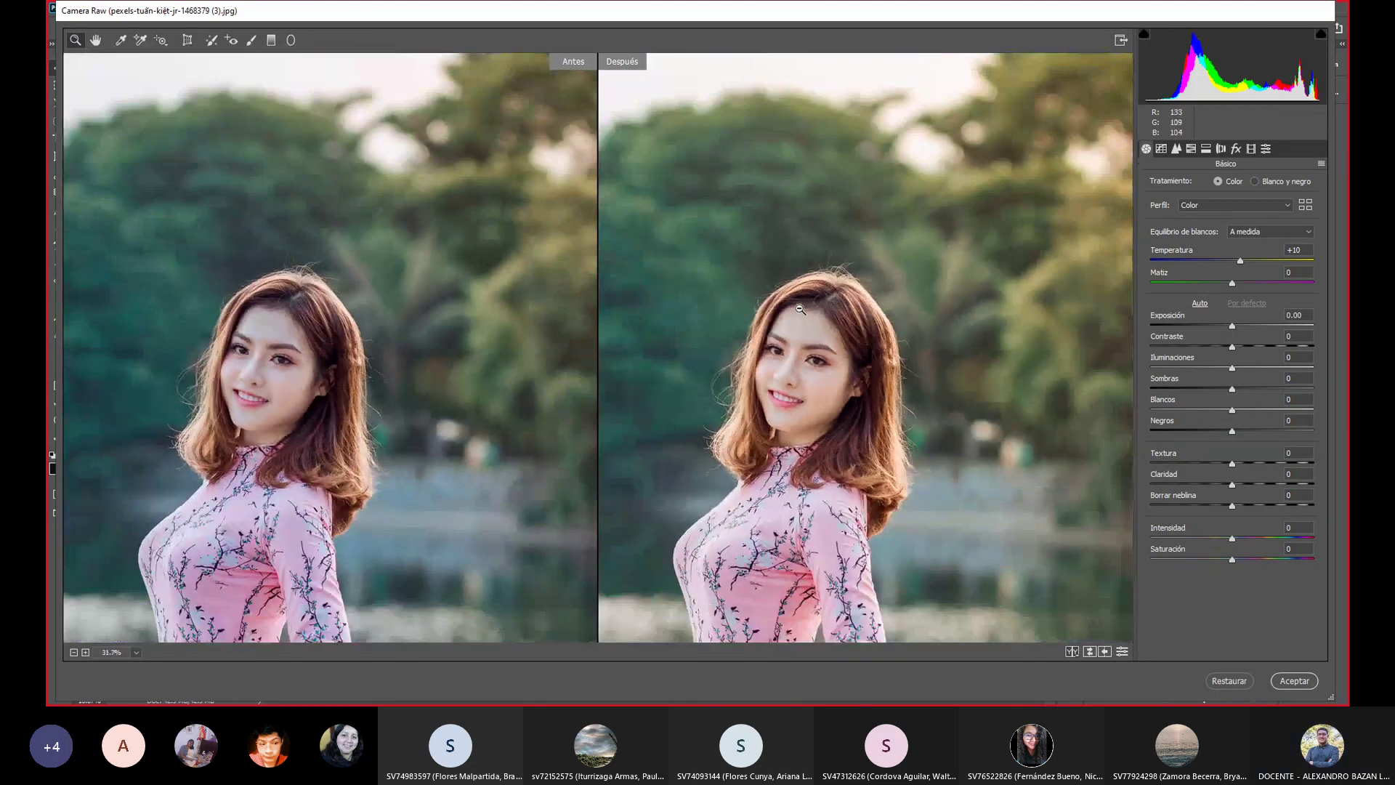
left_click(799, 309, "alt")
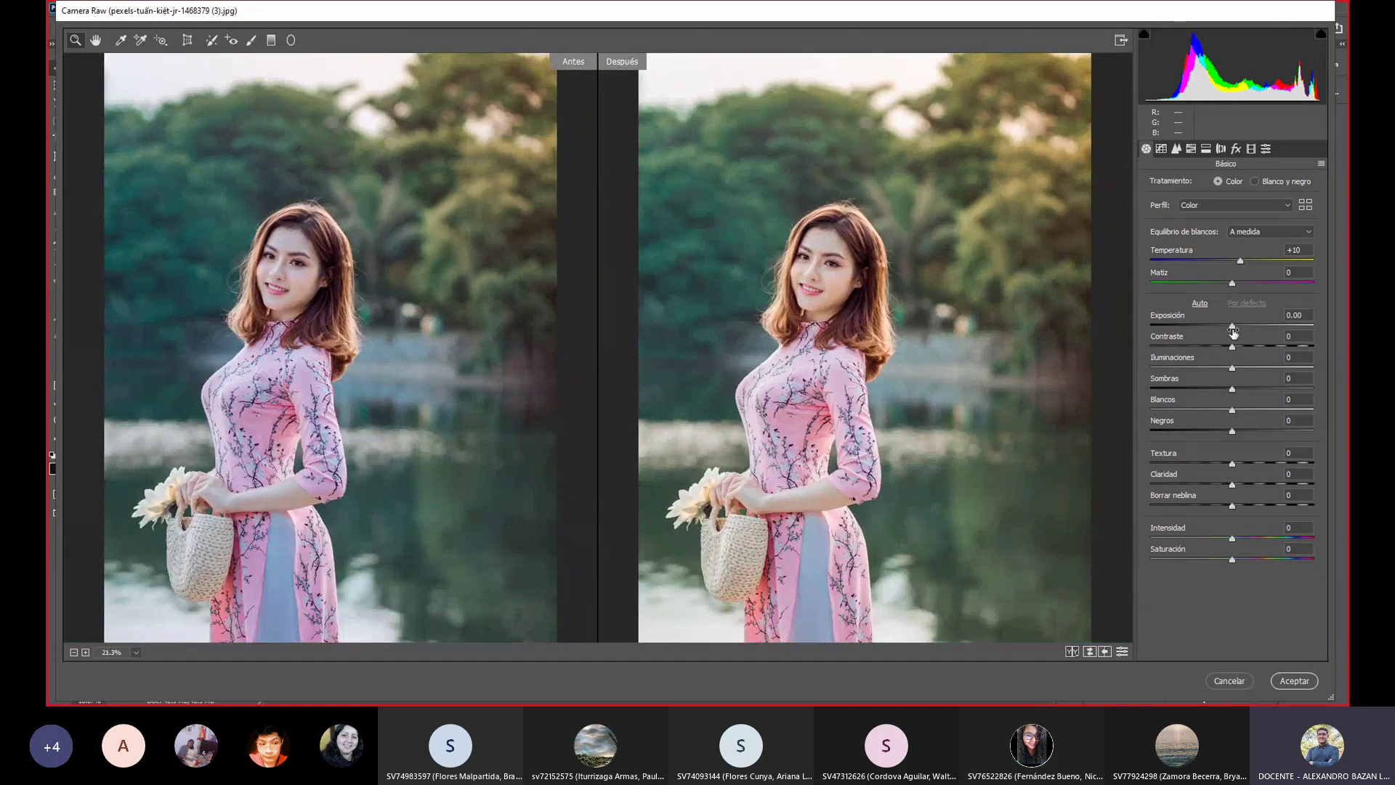
left_click_drag(1232, 325, 1229, 328)
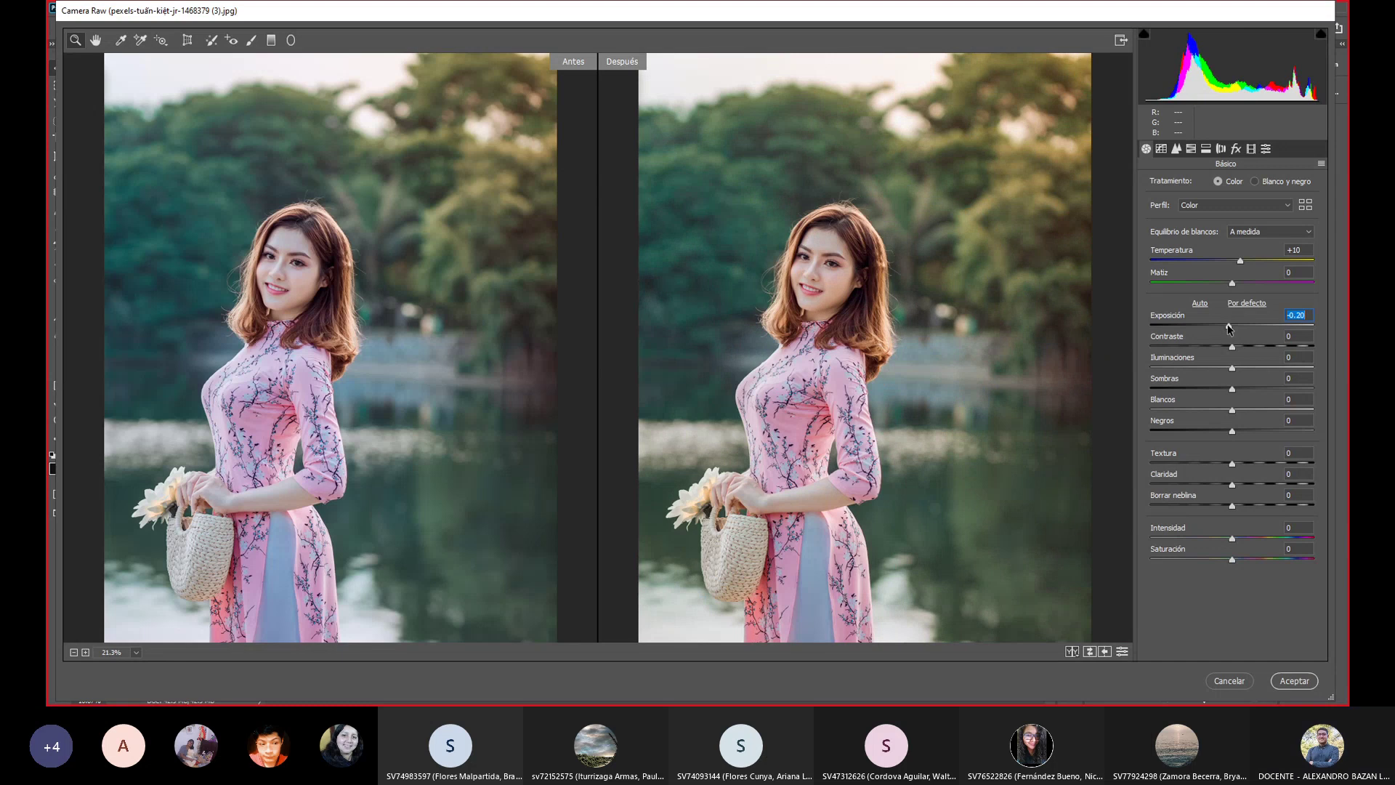
Enter Exposure -0.20, then try Contrast from minimum to maximum before typing +10.
left_click(1308, 314)
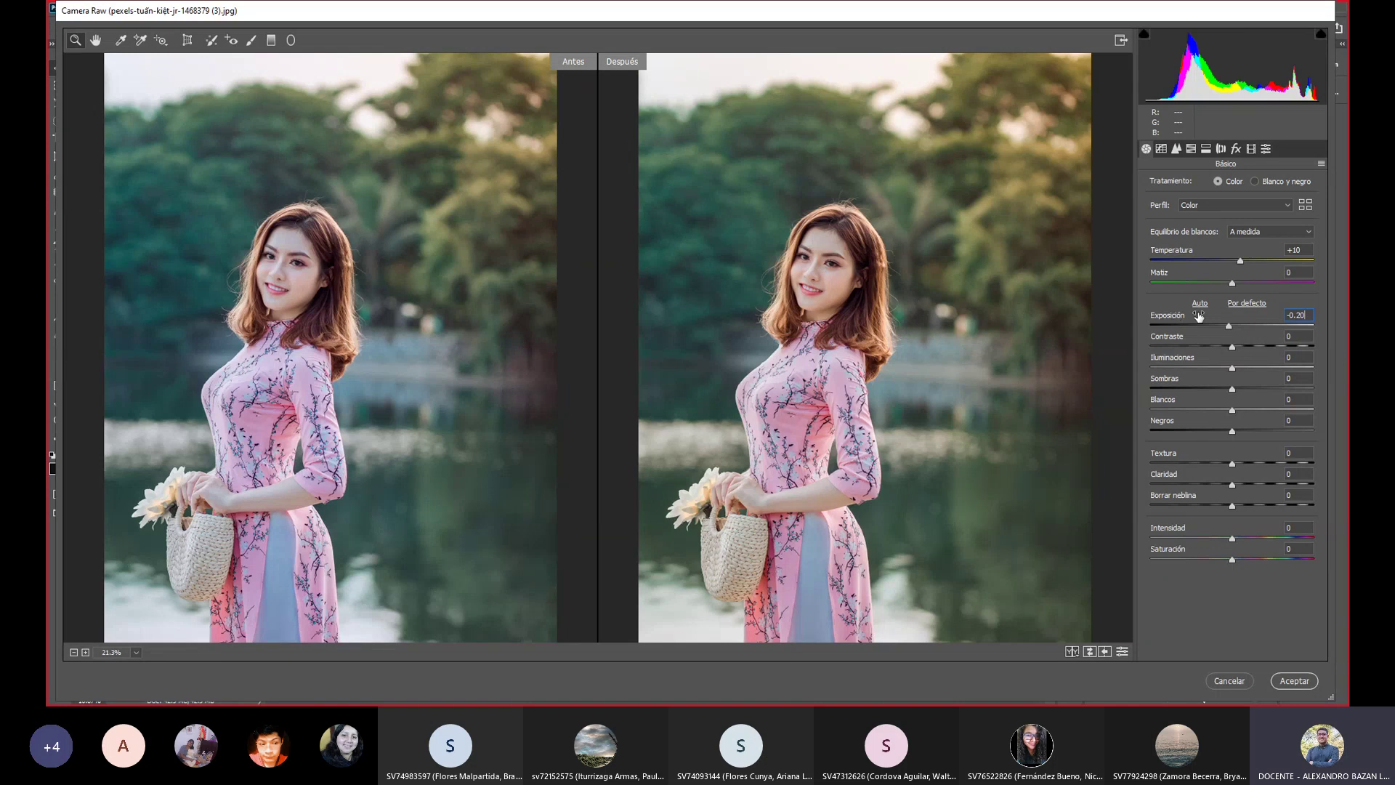
left_click_drag(1232, 347, 1199, 341)
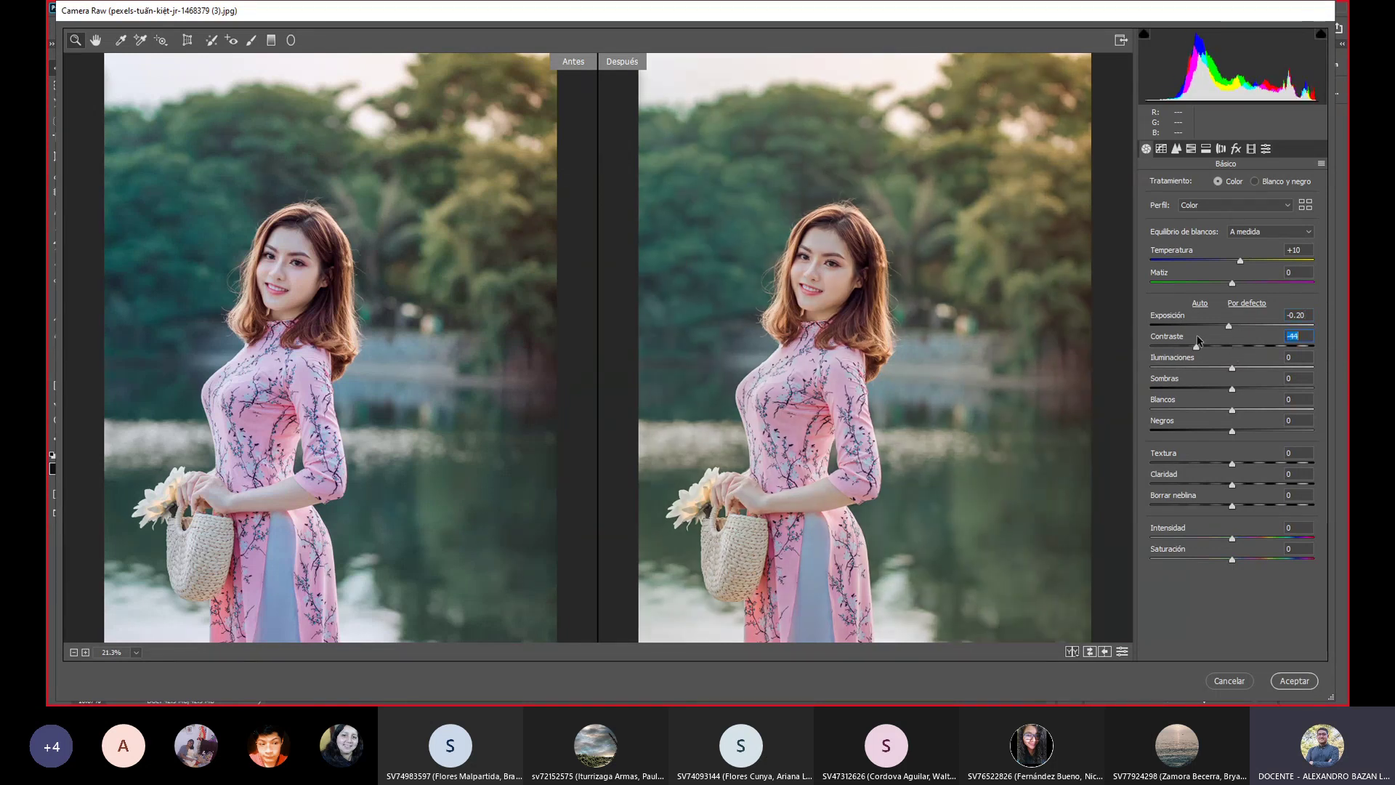
mouse_move(1197, 341)
left_mouse_down()
mouse_move(1227, 344)
mouse_move(1135, 344)
left_mouse_up()
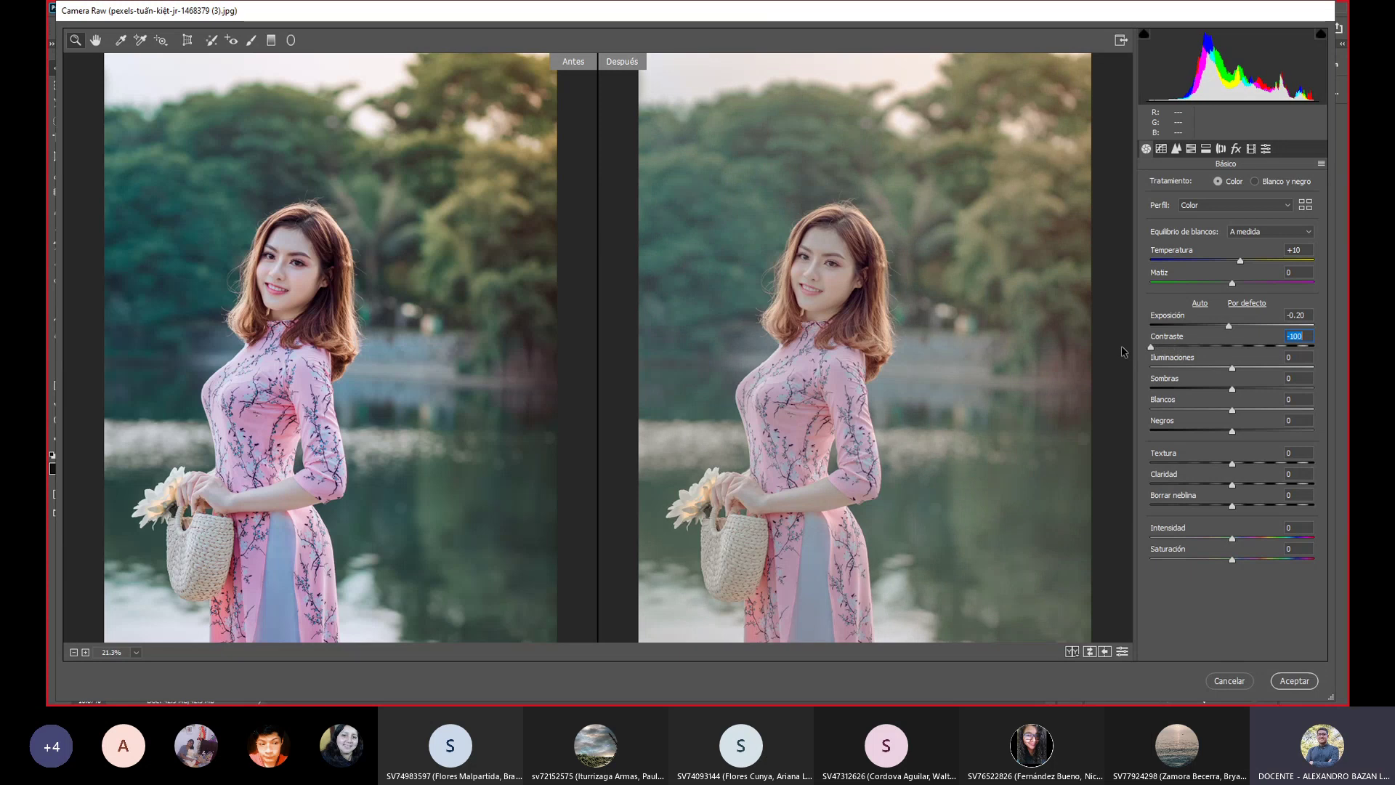
mouse_move(1151, 347)
left_mouse_down()
mouse_move(1228, 347)
mouse_move(1142, 339)
left_mouse_up()
left_click_drag(1151, 346, 1334, 343)
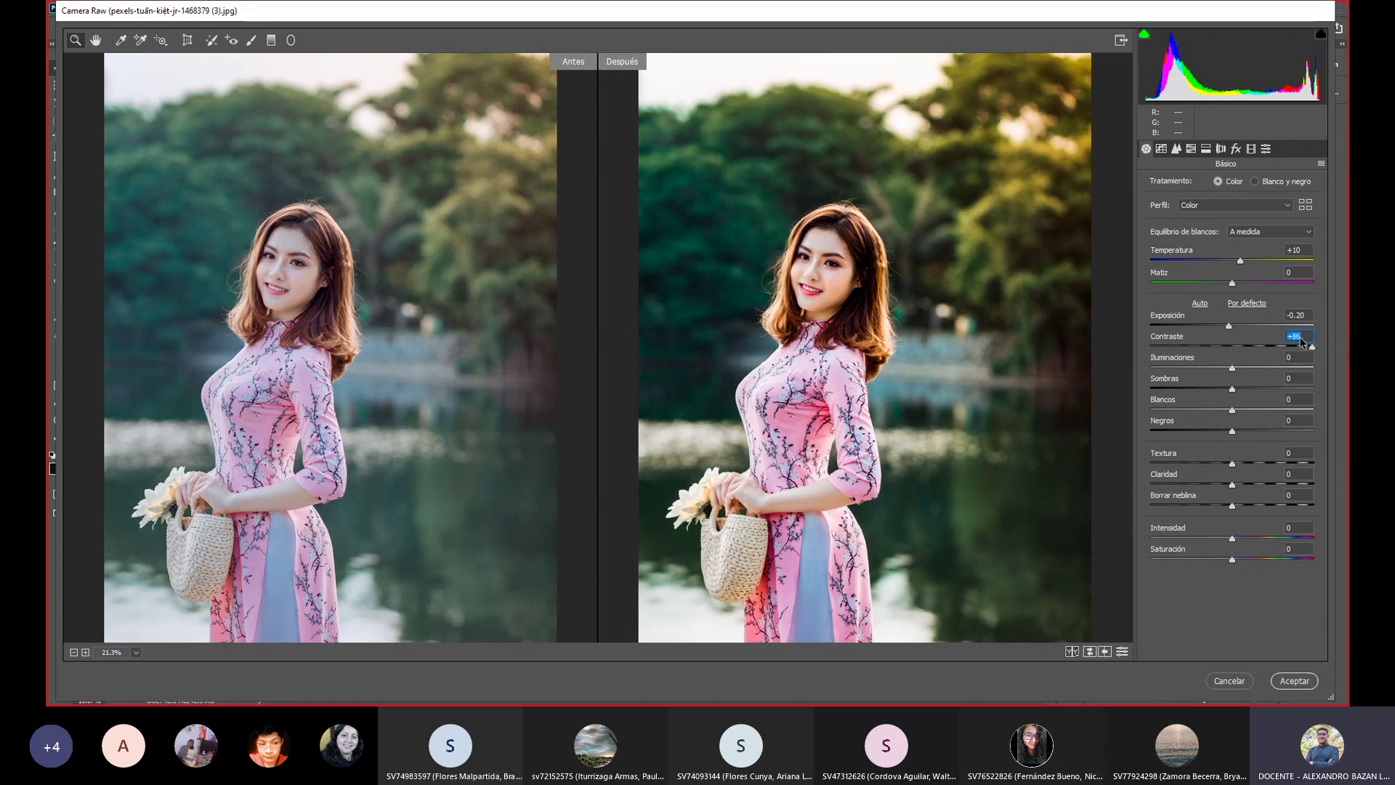
left_click_drag(1326, 336, 1226, 340)
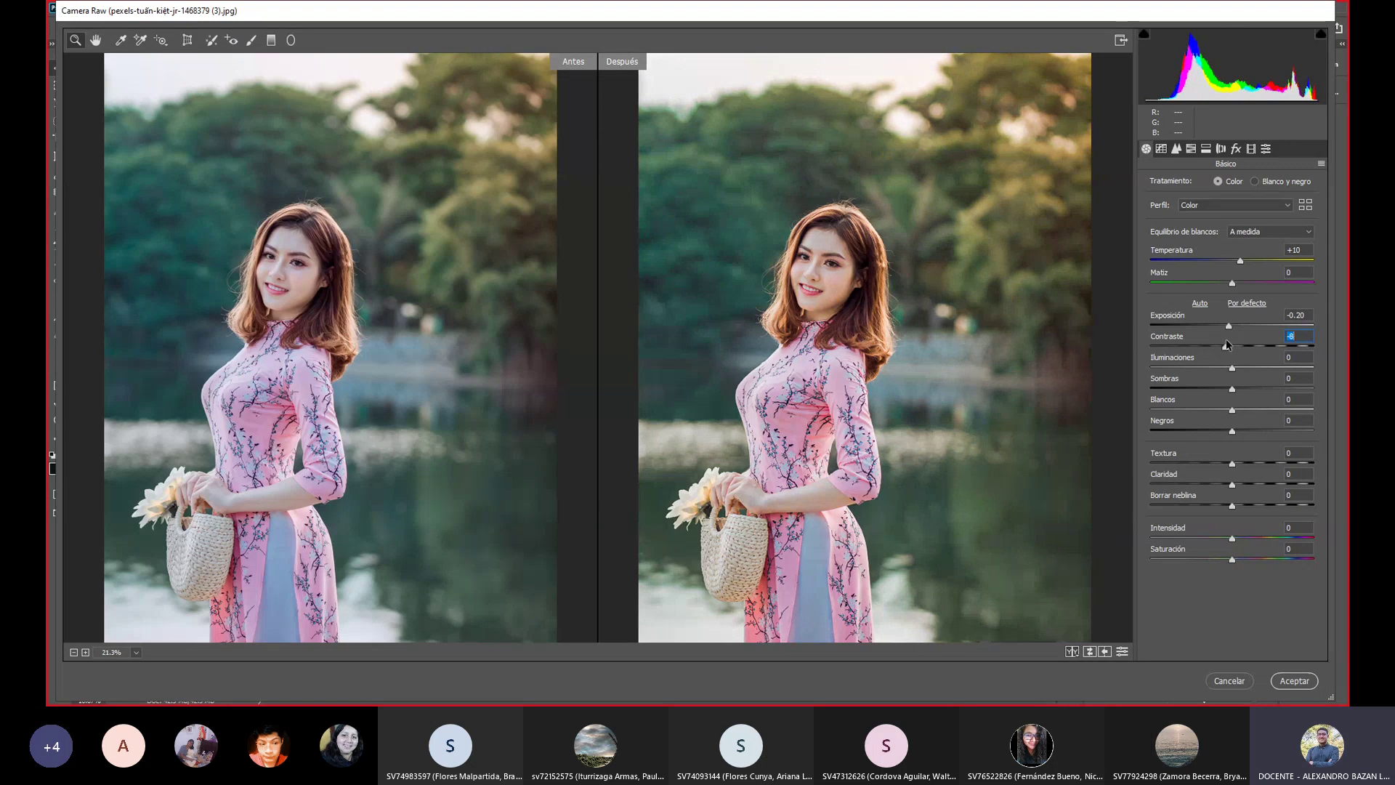
left_click_drag(1226, 339, 1241, 347)
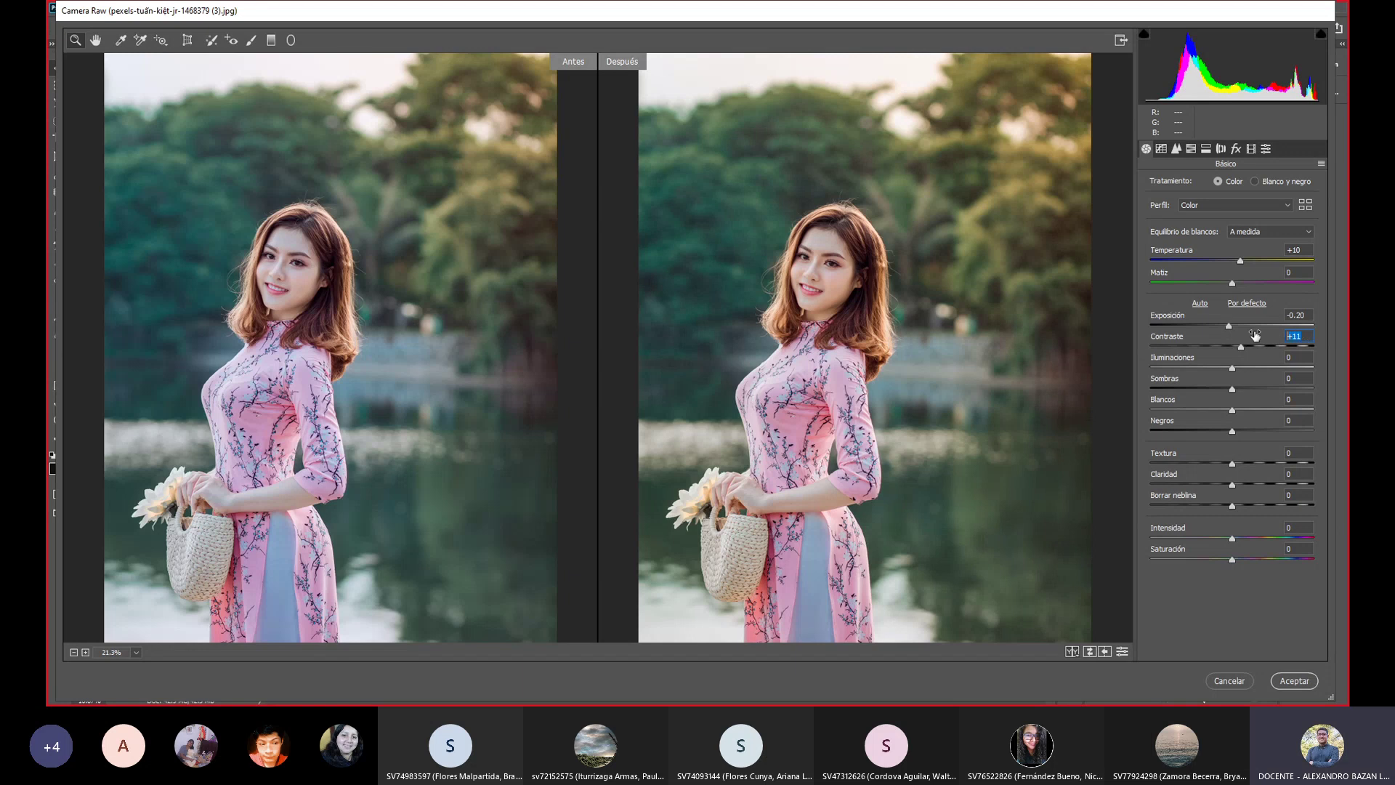
type("10")
Preview Highlights at +100 and then a smaller raise, typing 0 after each test.
left_click_drag(1234, 370, 1324, 368)
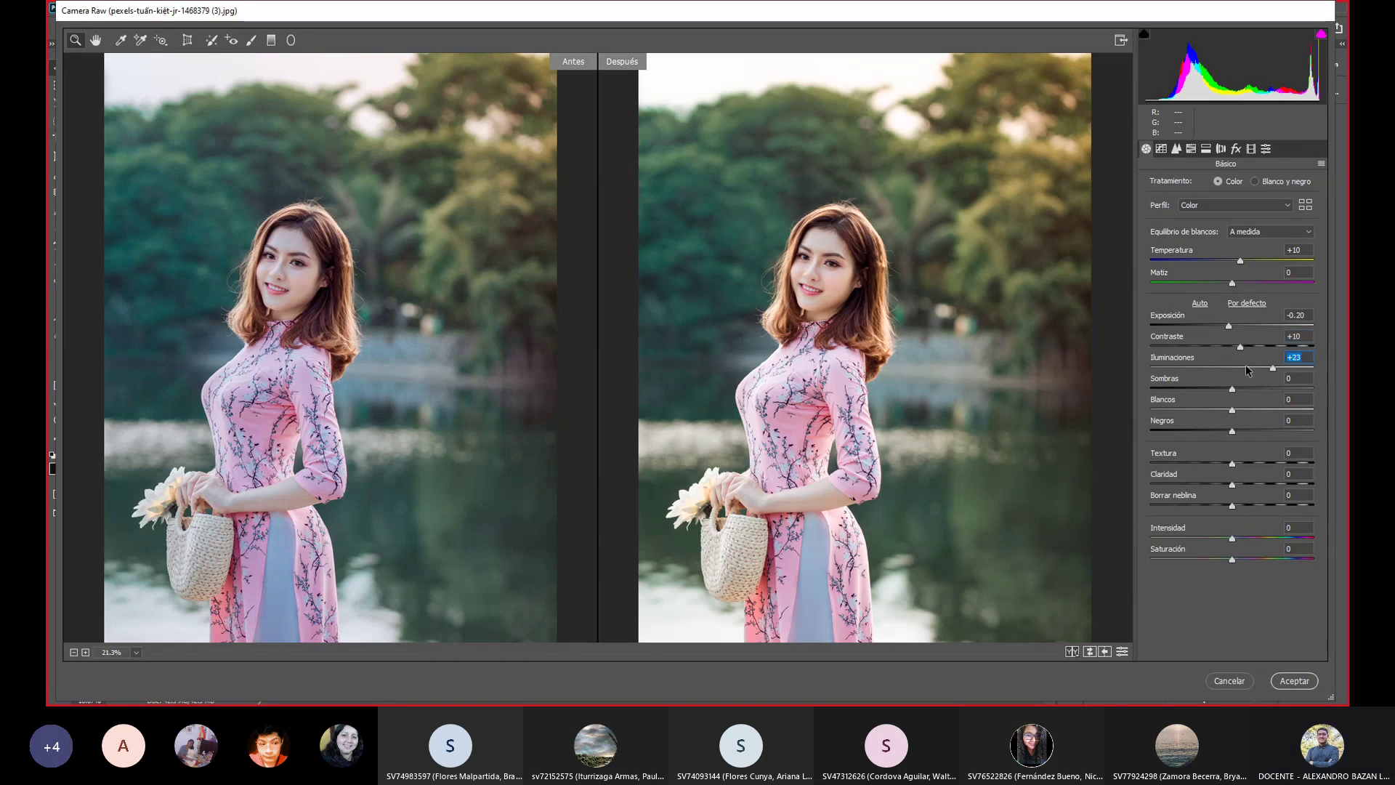
left_click_drag(1245, 364, 1348, 359)
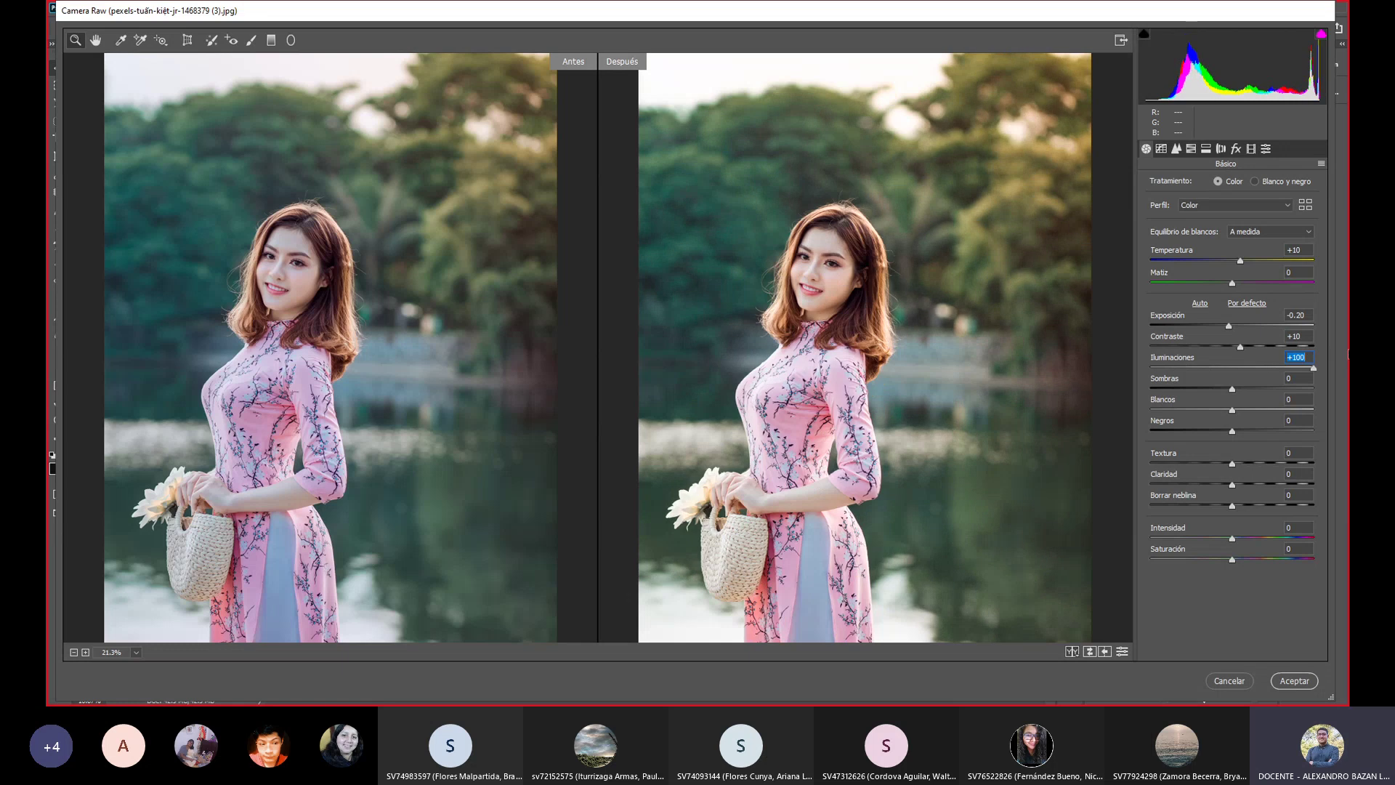
type("0")
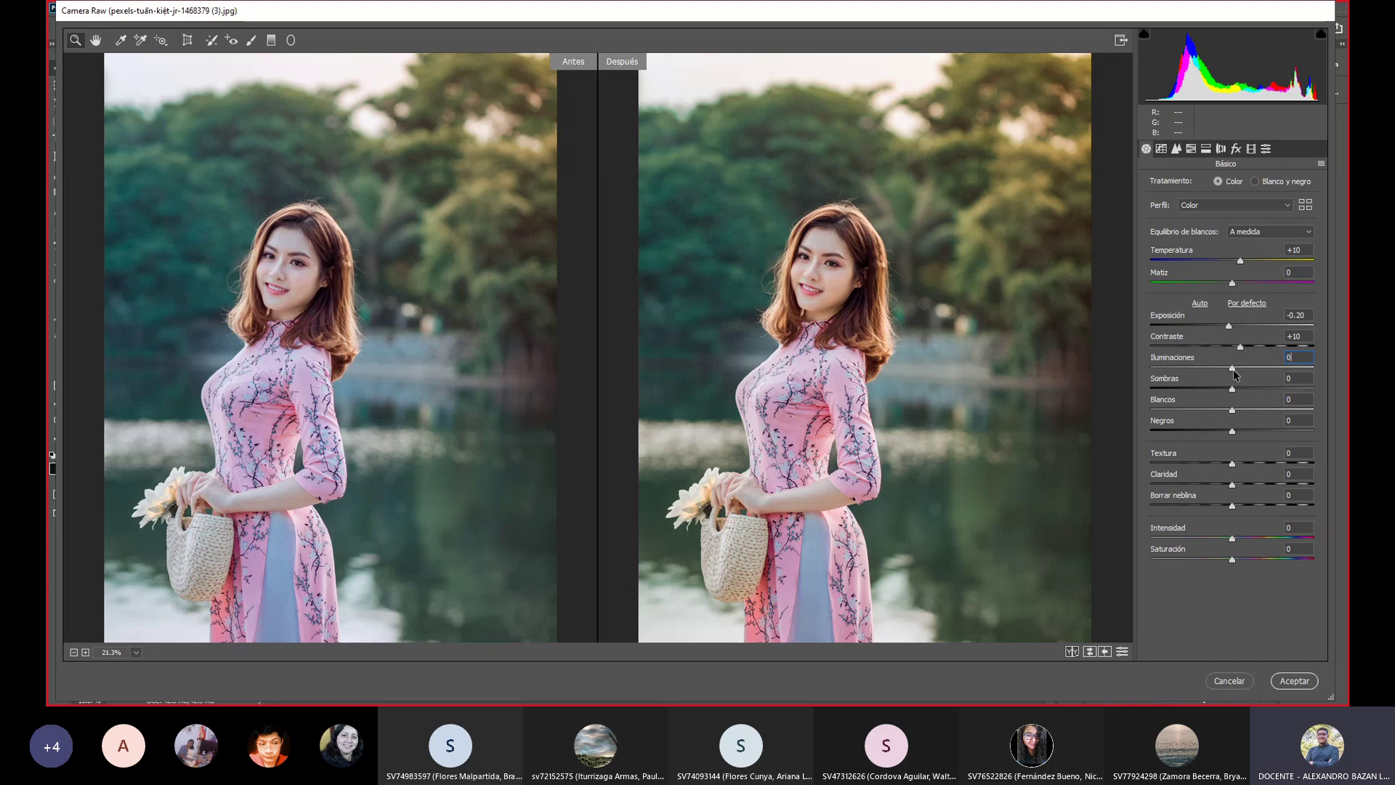
mouse_move(1233, 372)
left_mouse_down()
mouse_move(1347, 378)
mouse_move(1271, 374)
left_mouse_up()
type("0")
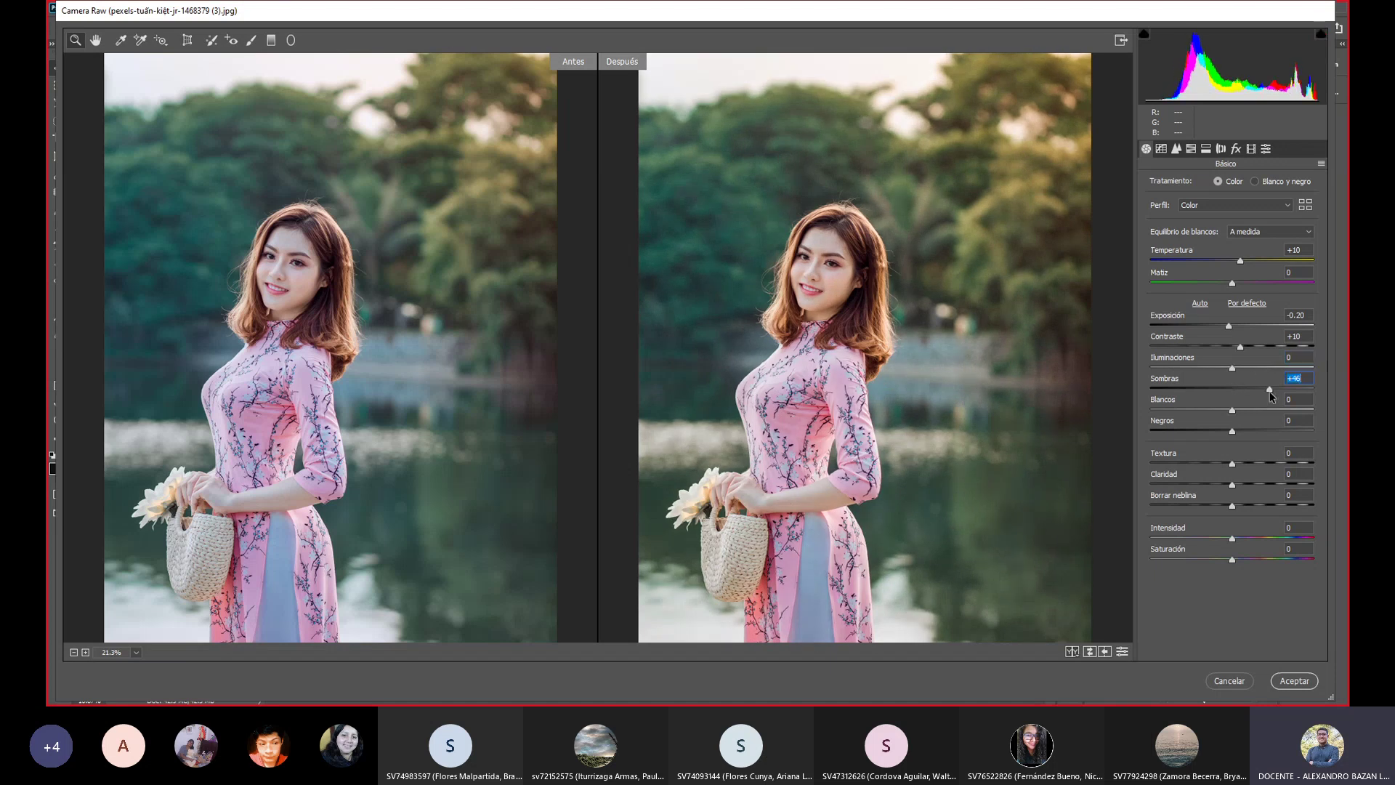
Try Shadows from maximum down to below zero, then set it to -15.
mouse_move(1233, 389)
left_mouse_down()
mouse_move(1163, 390)
mouse_move(1348, 405)
left_mouse_up()
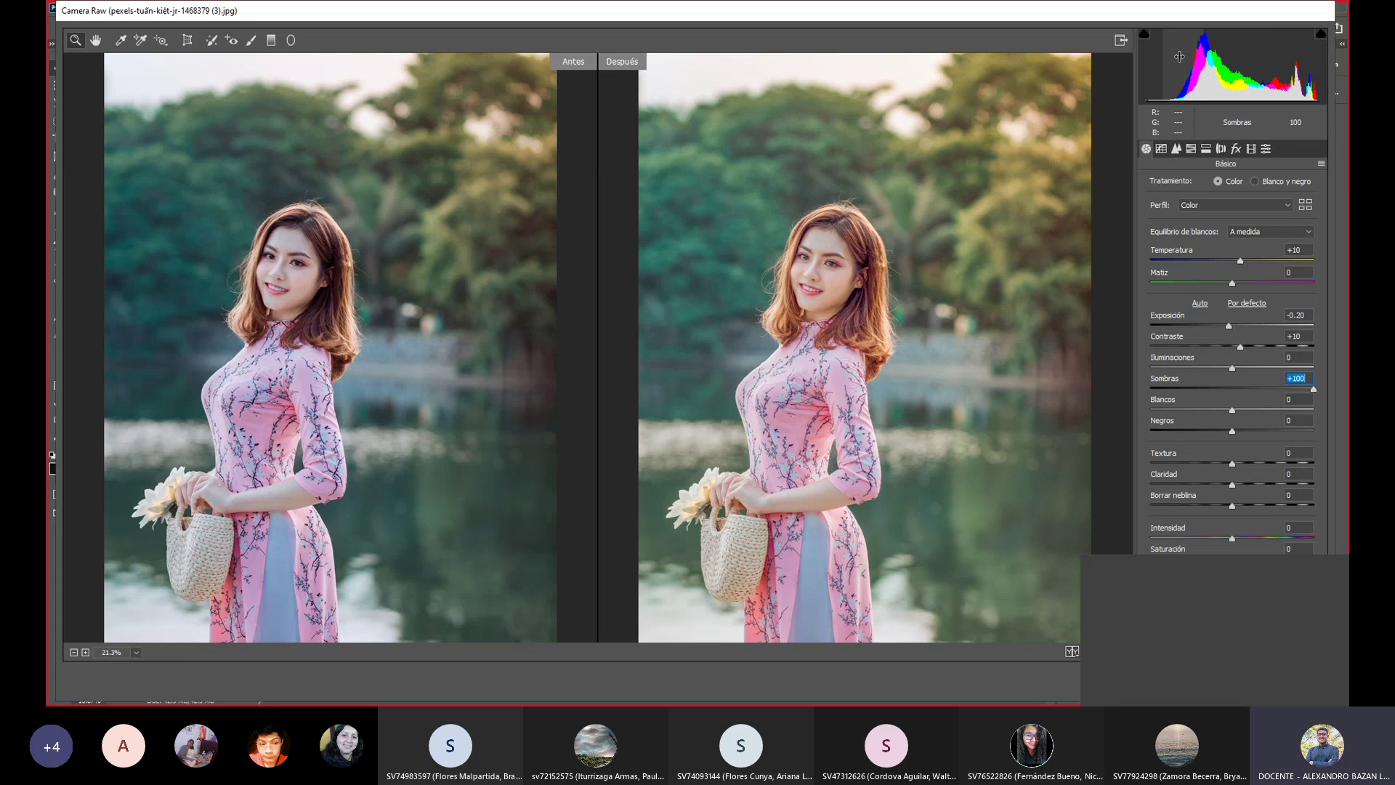
mouse_move(1312, 389)
left_mouse_down()
mouse_move(1284, 389)
mouse_move(1332, 381)
left_mouse_up()
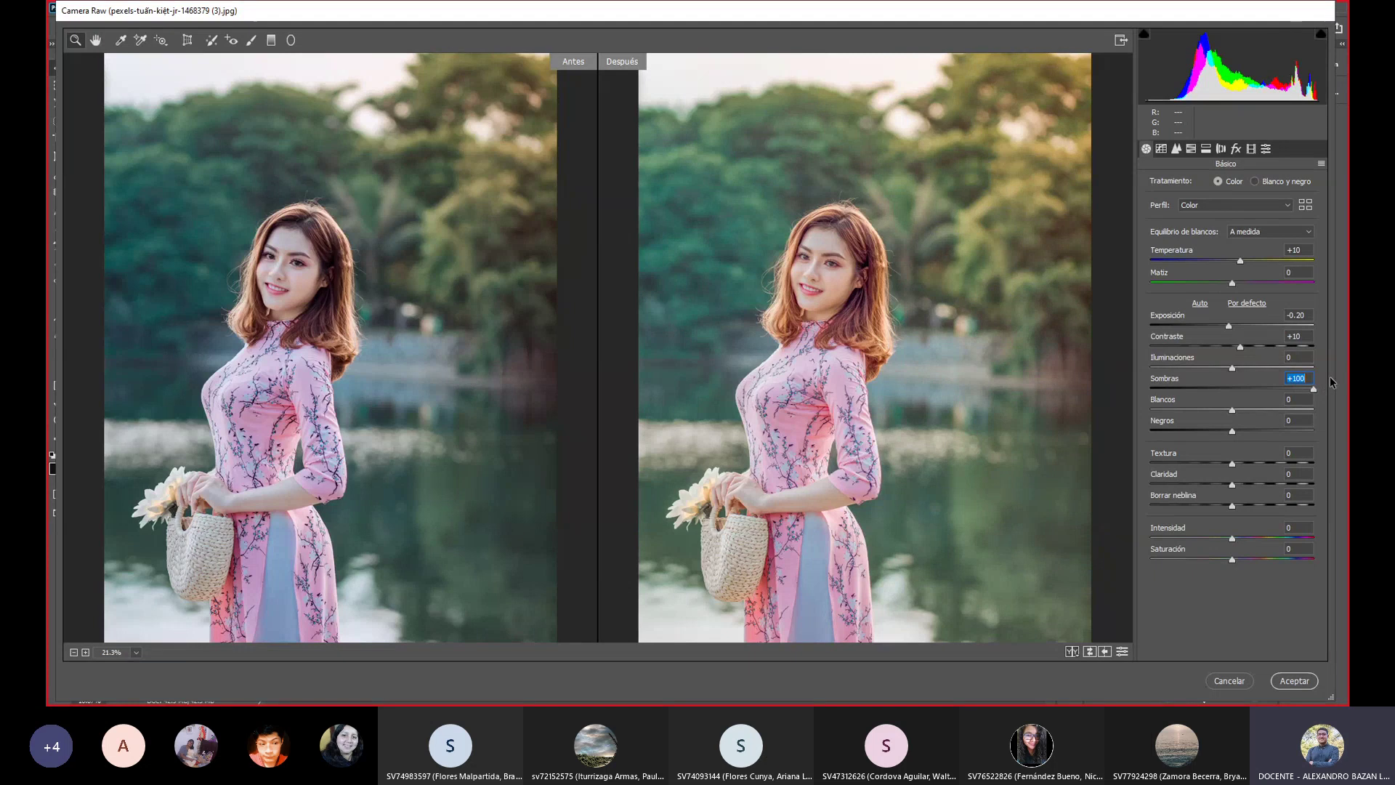
left_click_drag(1322, 383, 1237, 384)
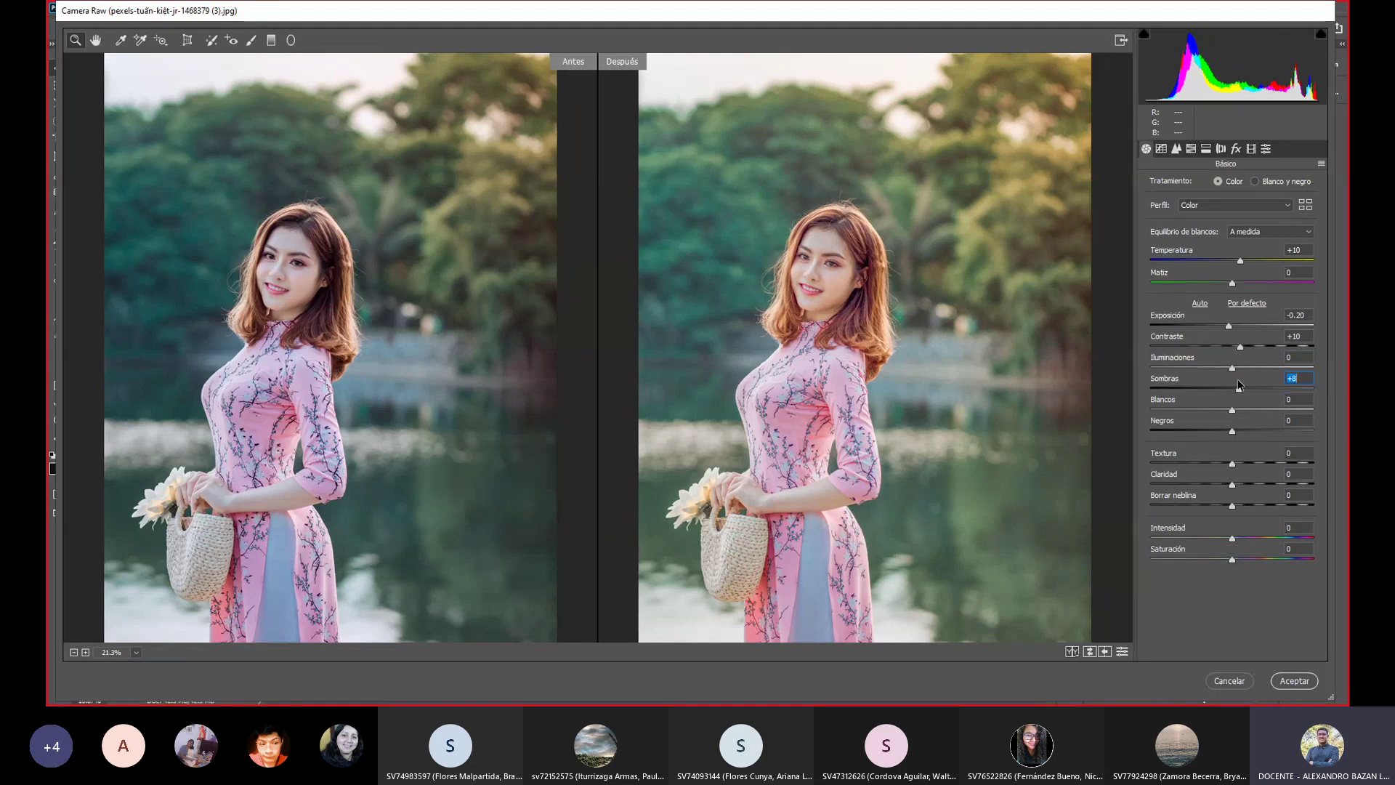
left_click_drag(1237, 384, 1222, 378)
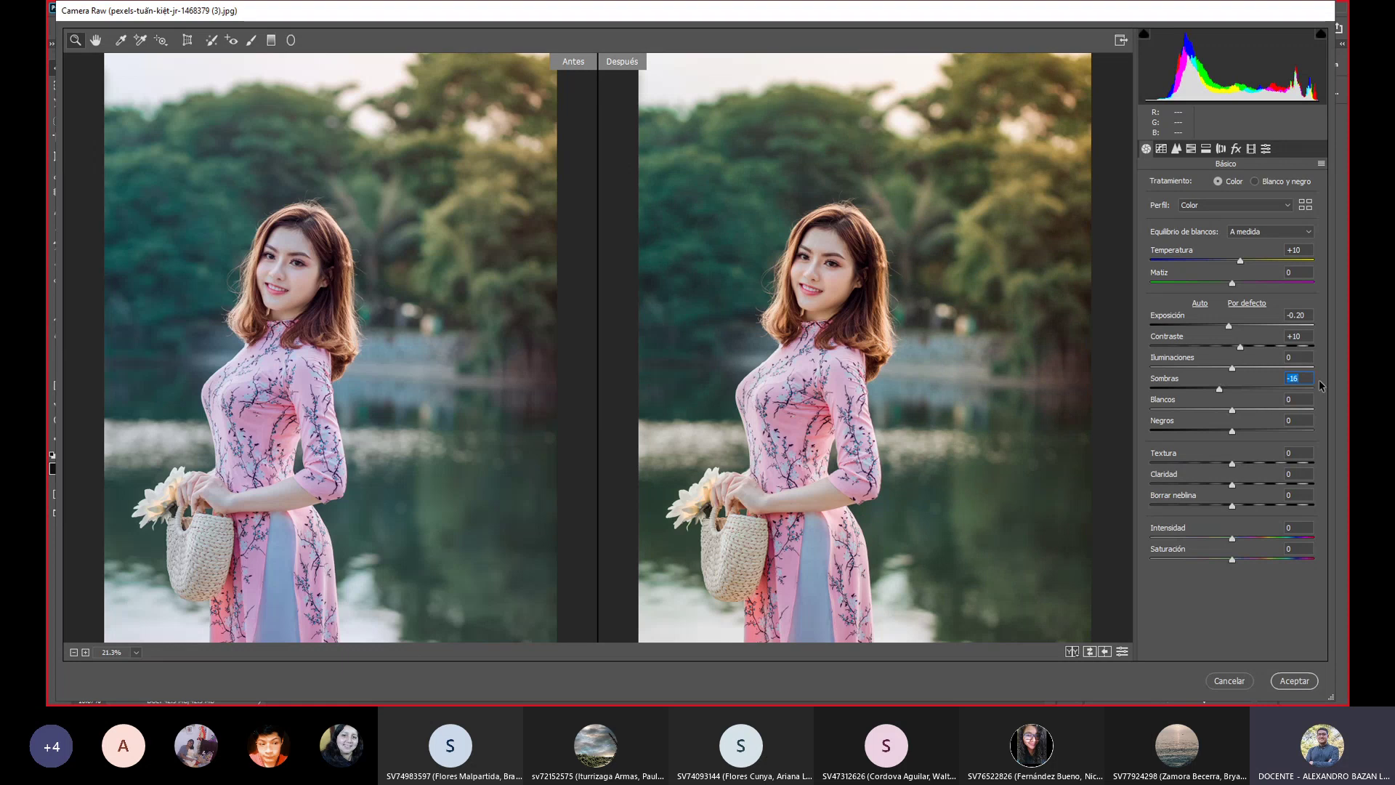
type("-15")
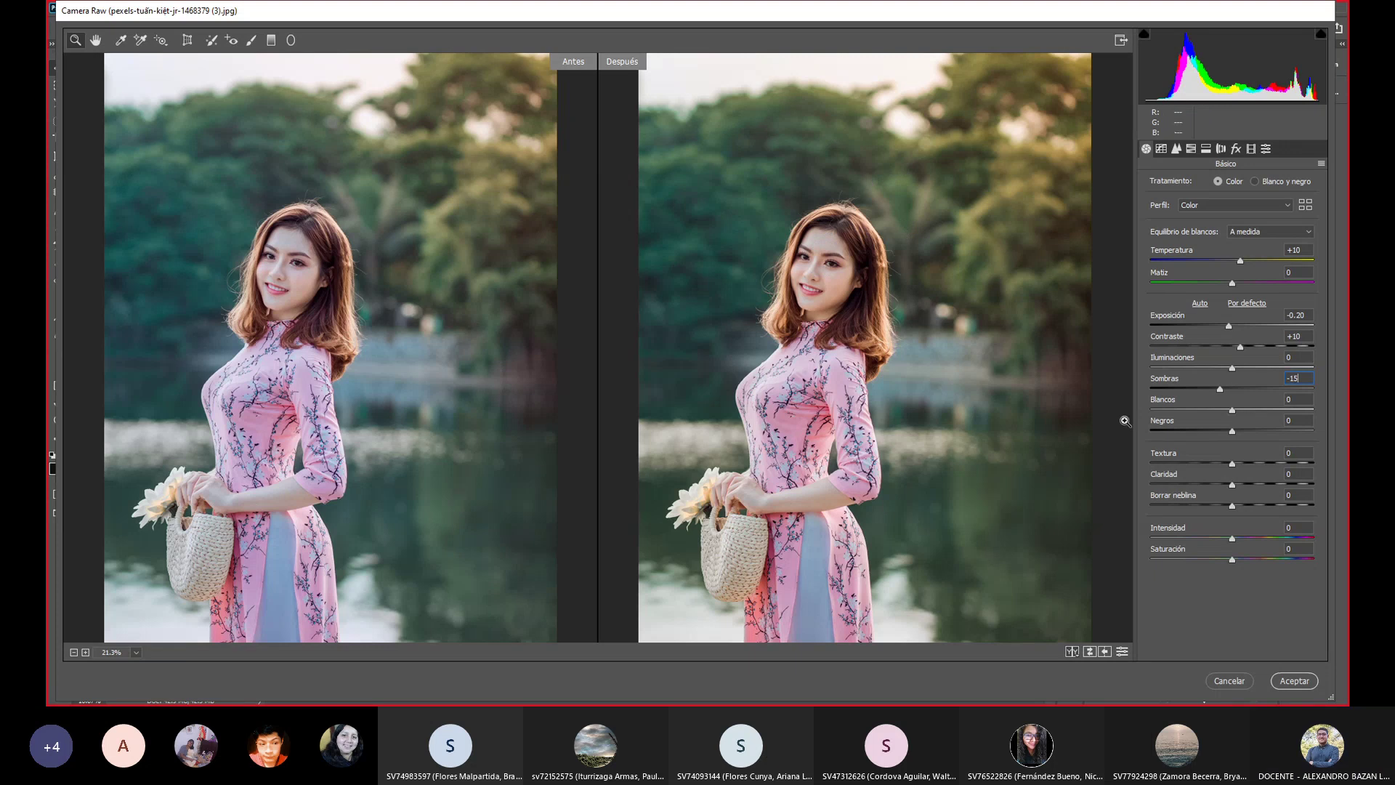
Test Whites from +100 to below zero, reset Whites to 0, and nudge Blacks darker.
left_click_drag(1231, 409, 1349, 412)
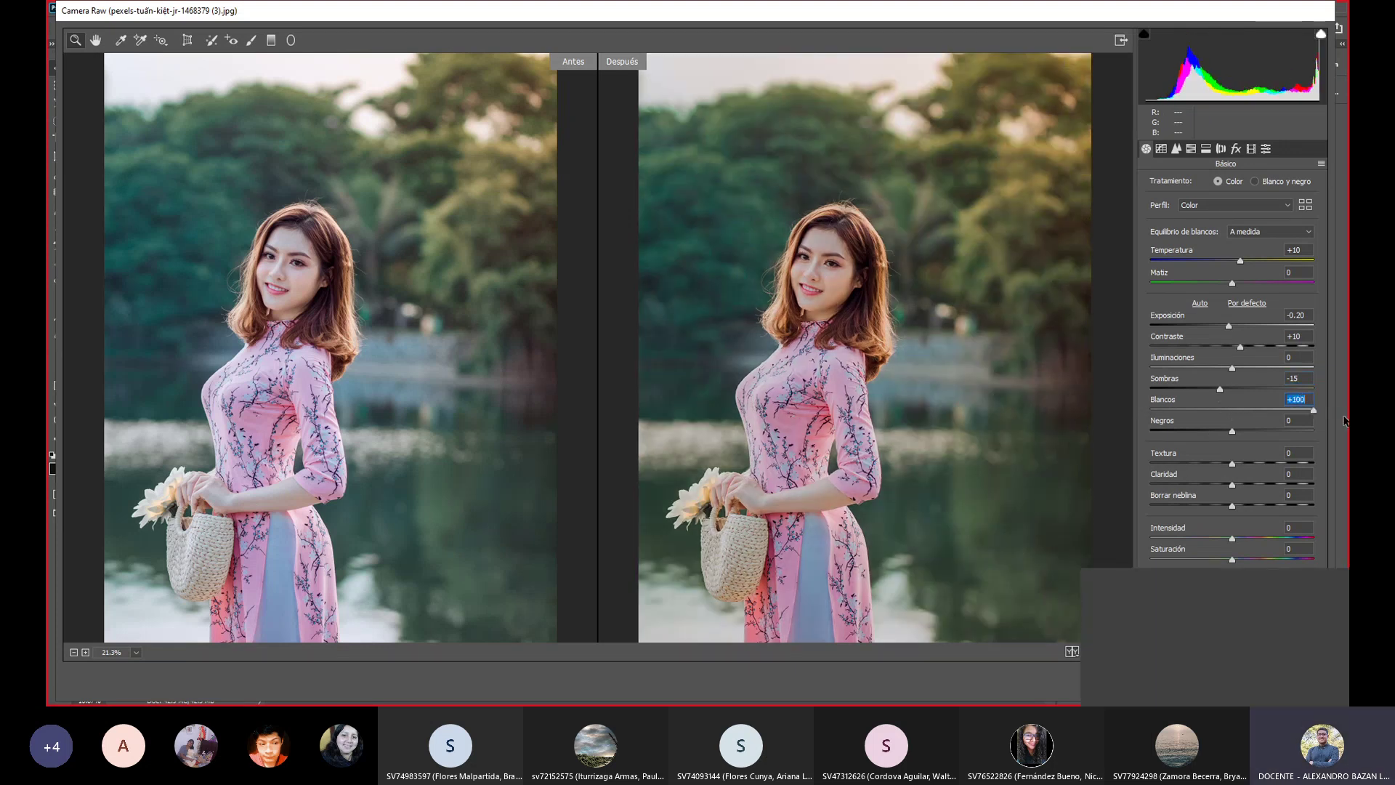
left_click_drag(1344, 420, 1181, 419)
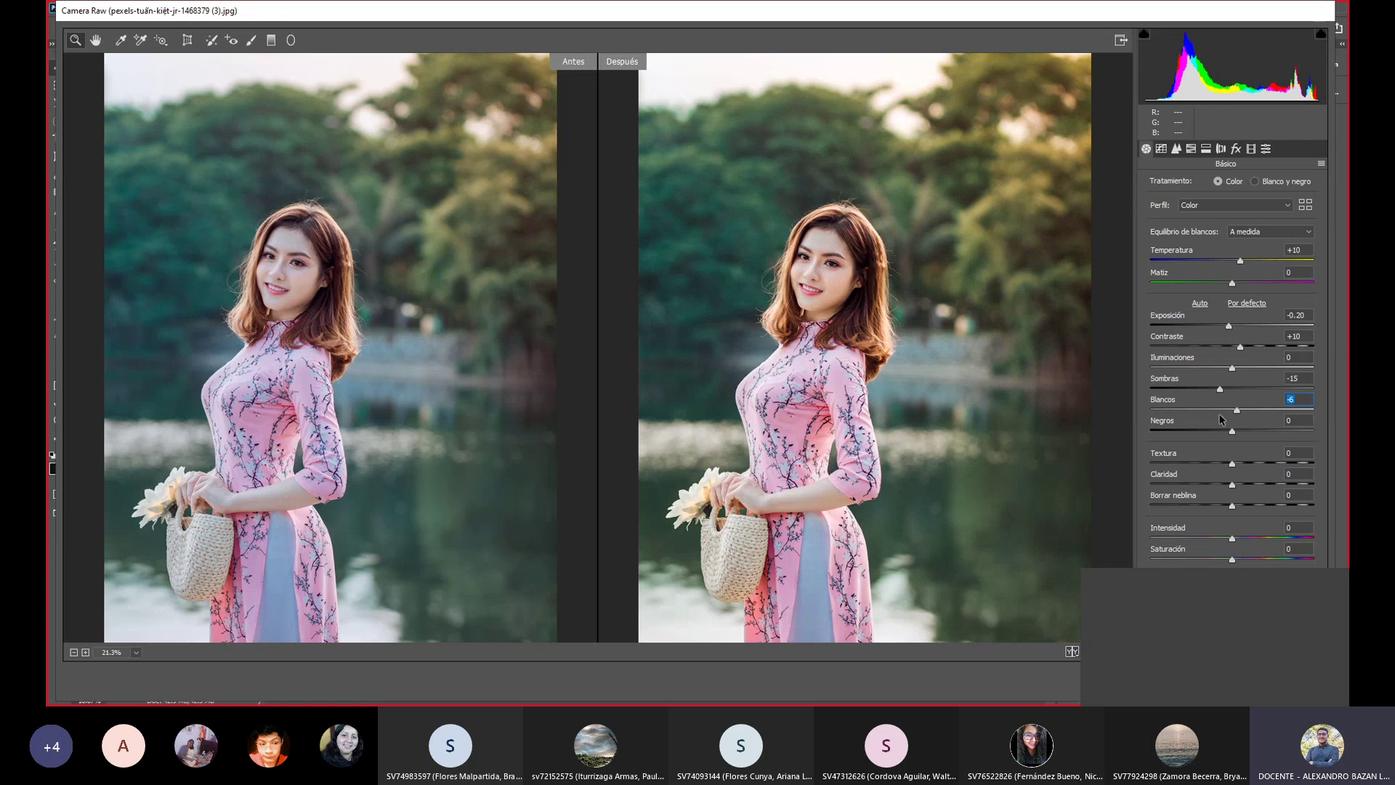
left_click_drag(1180, 412, 1256, 407)
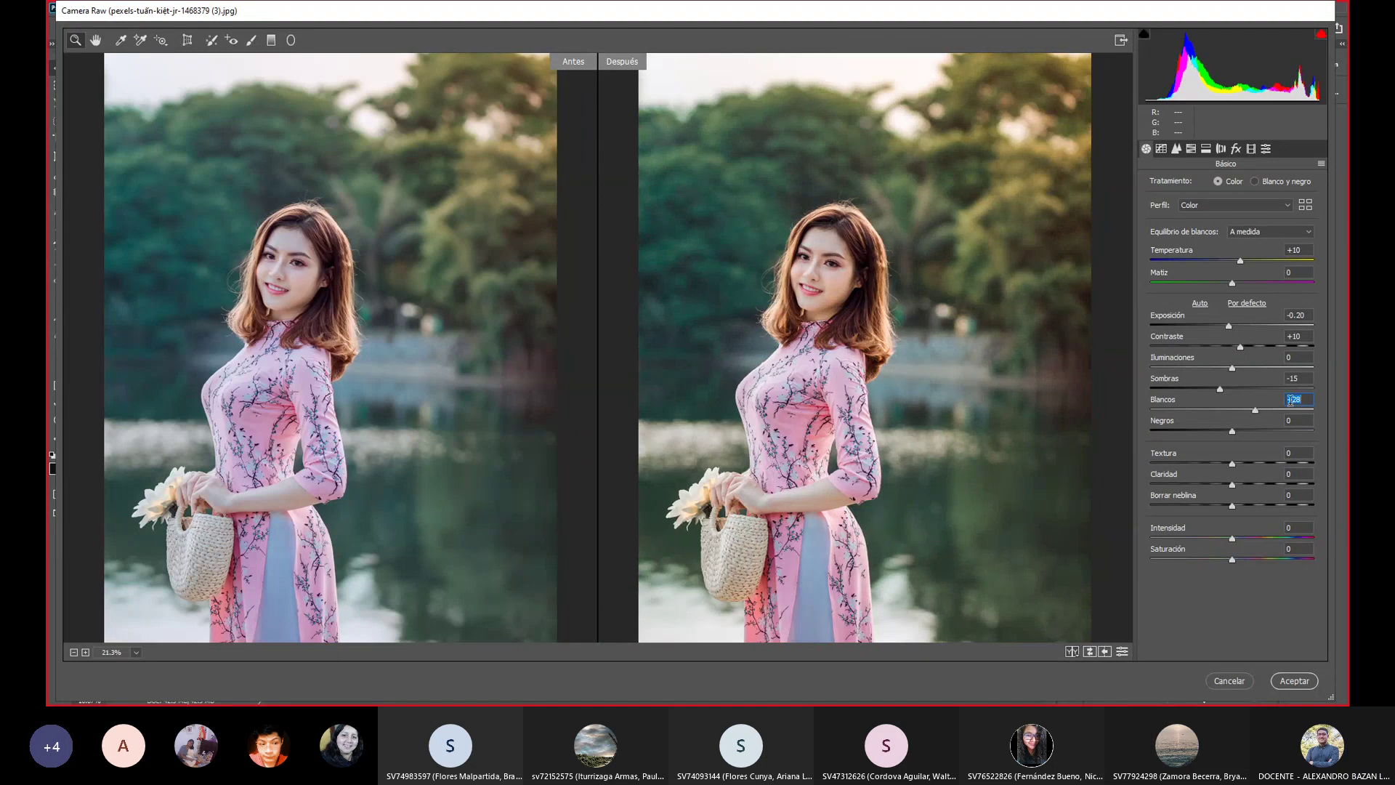
type("0")
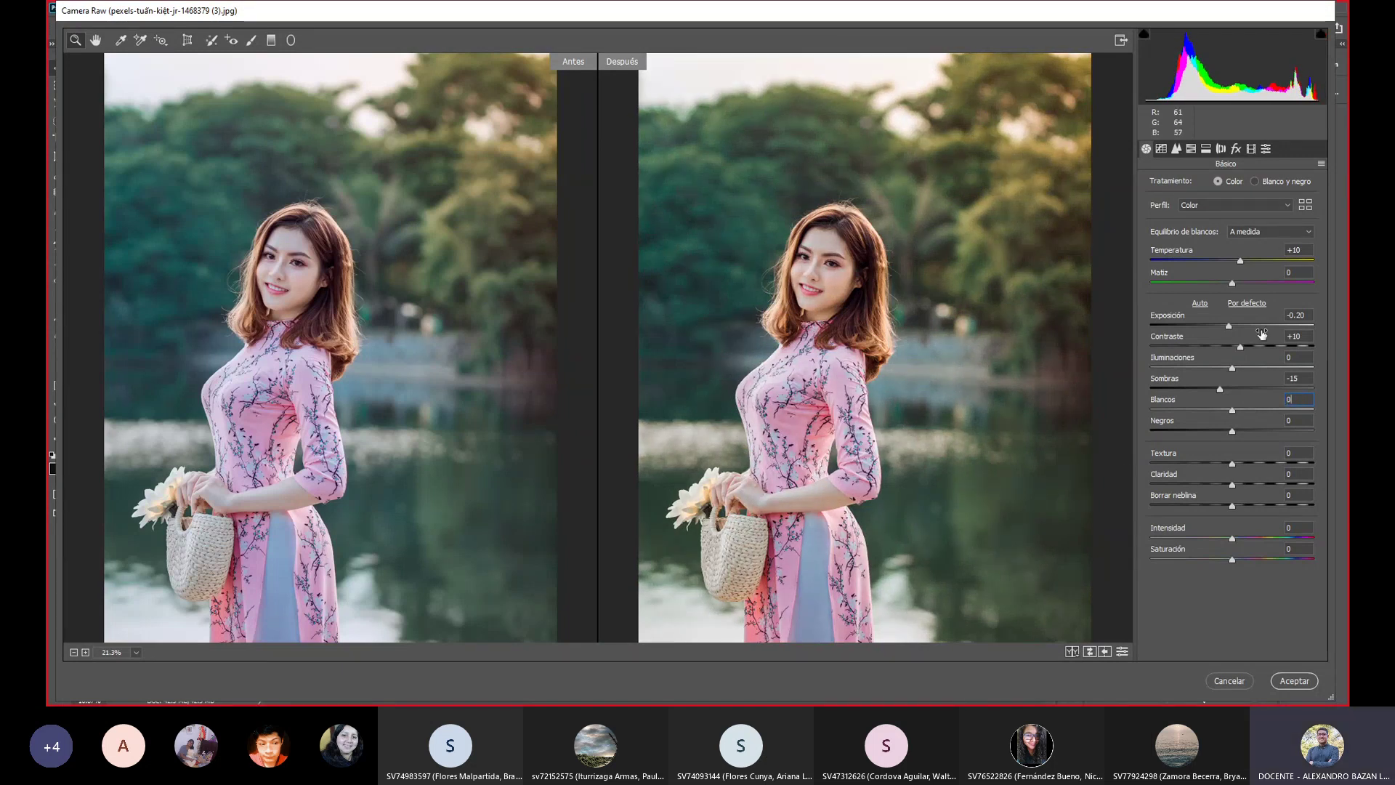
mouse_move(1232, 432)
left_mouse_down()
mouse_move(1318, 438)
mouse_move(1212, 452)
mouse_move(1266, 453)
mouse_move(1220, 450)
mouse_move(1238, 433)
left_mouse_up()
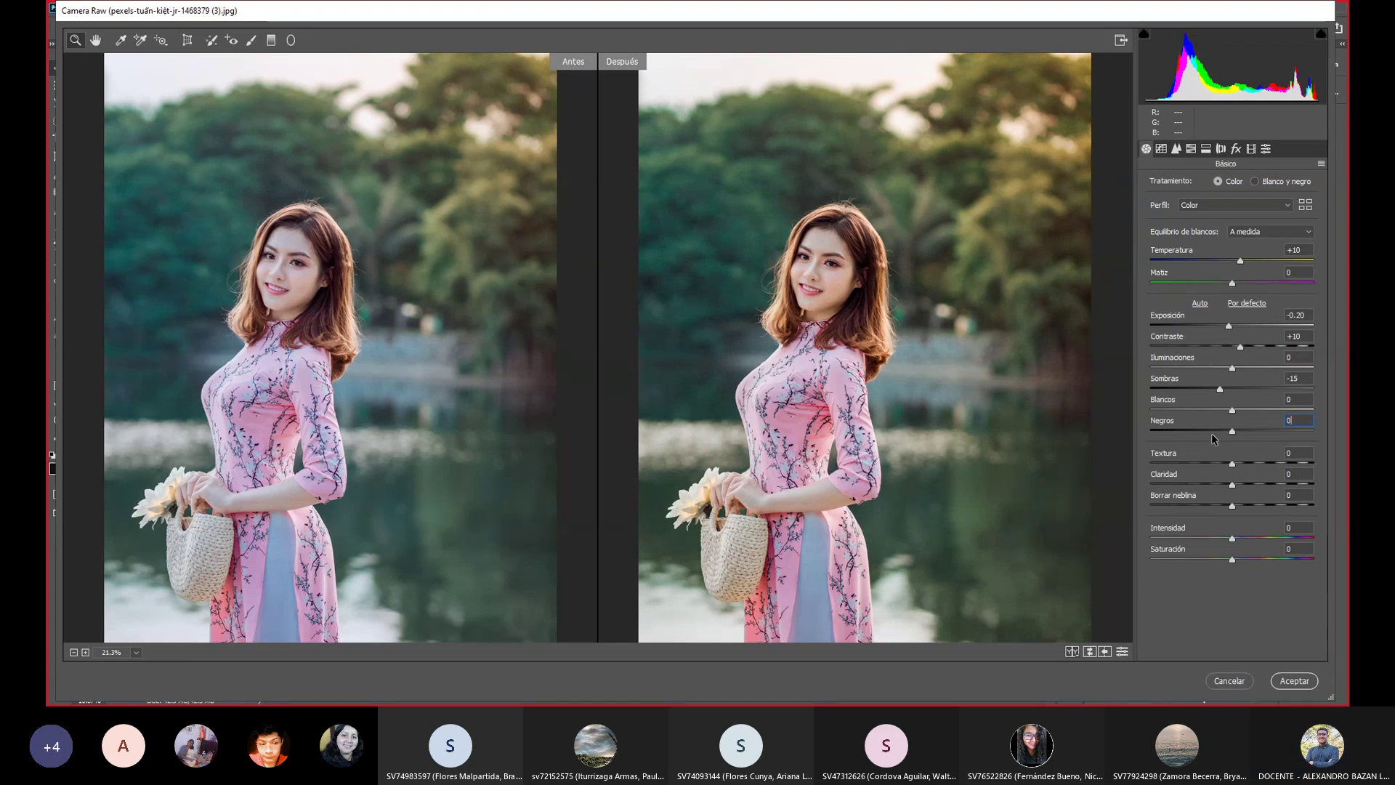
After brief darker and lighter trials, set Blacks to +10 and return Whites to 0.
left_click_drag(1235, 431, 1225, 435)
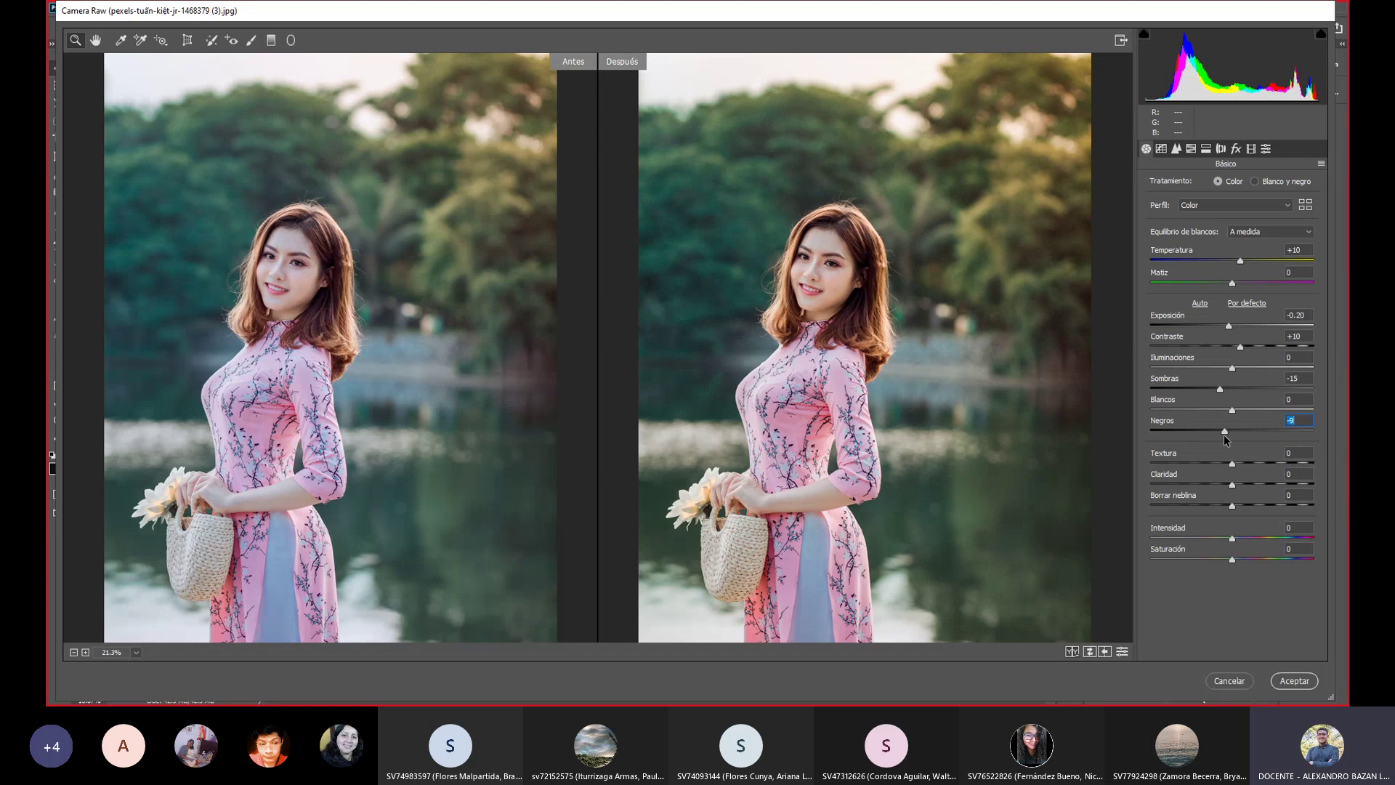
left_click_drag(1225, 434, 1250, 438)
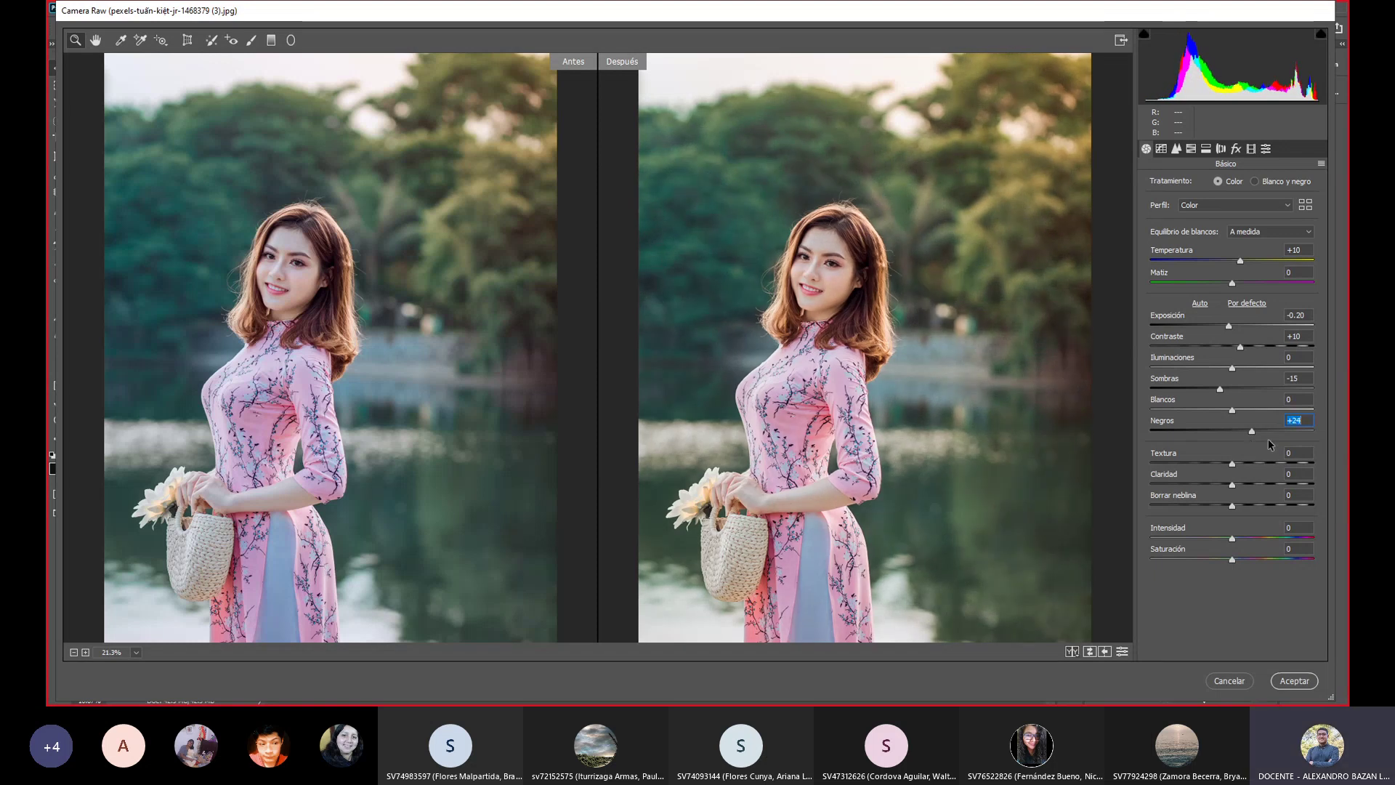
type("+1")
type("0")
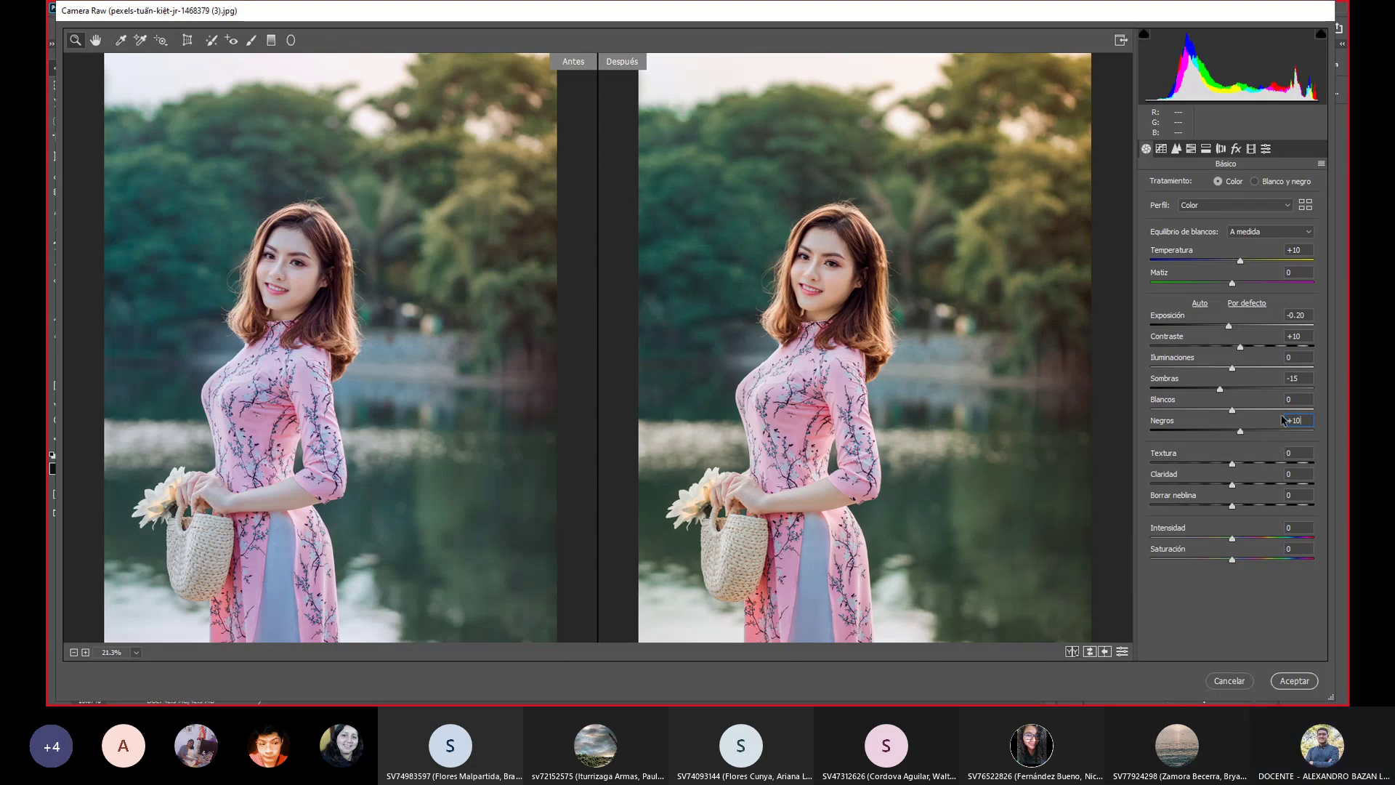
left_click(1295, 410)
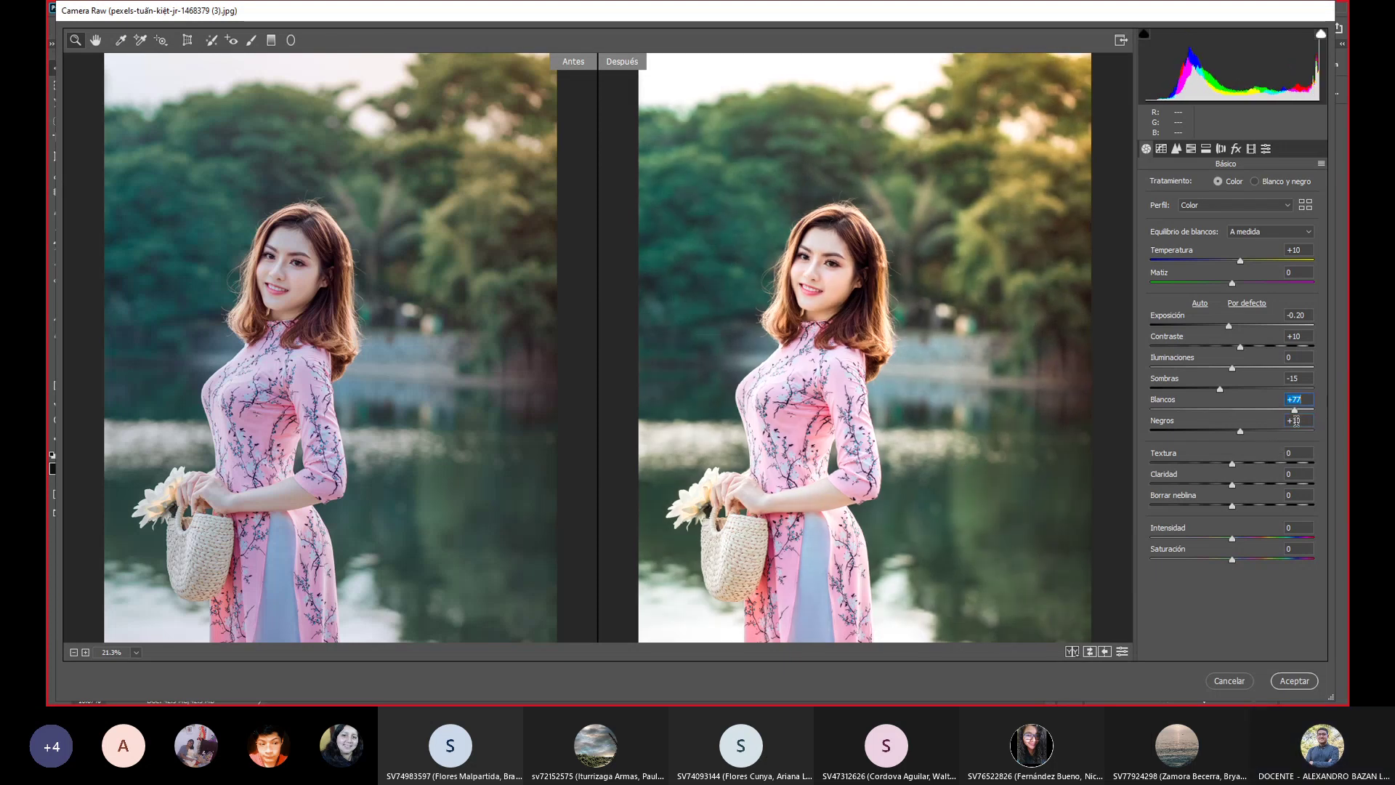
type("0")
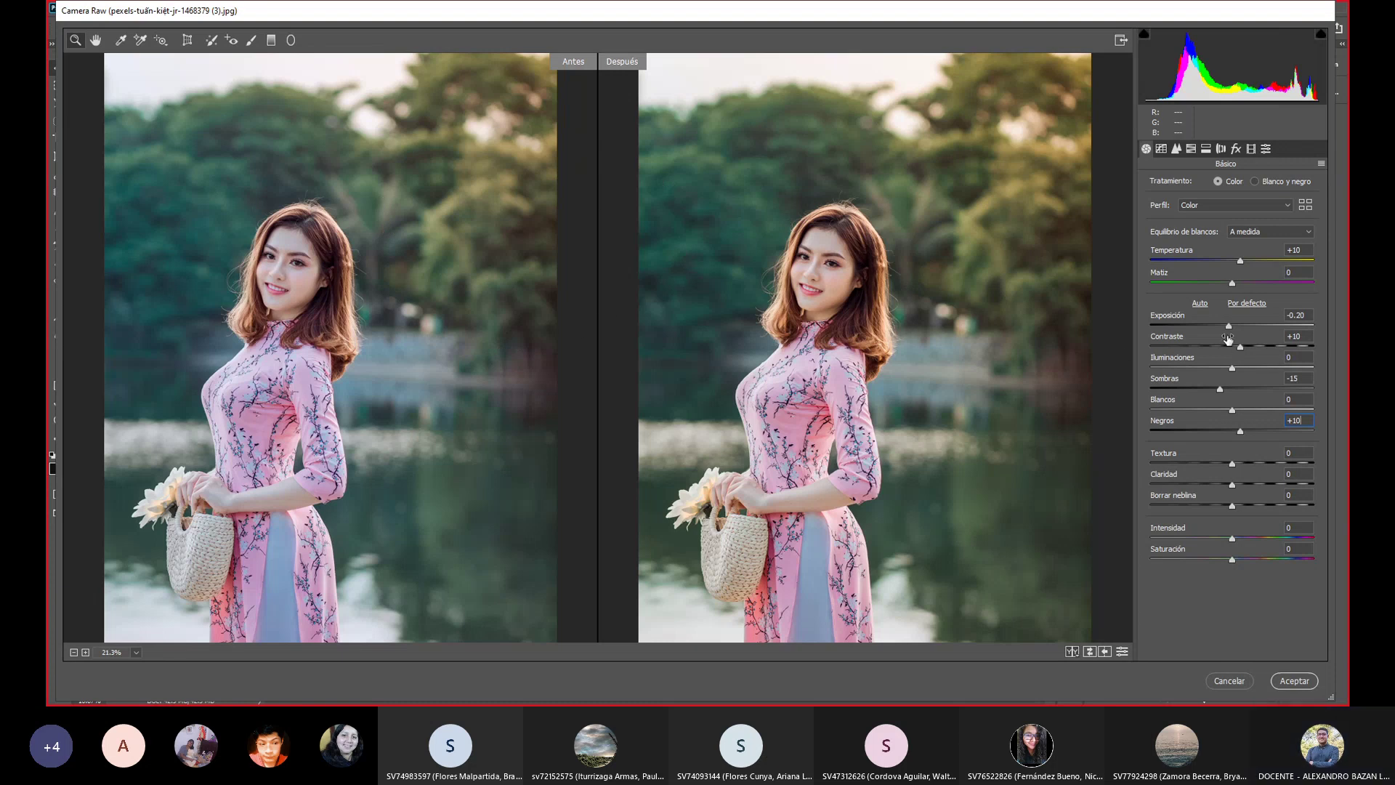
Lower Exposure to -0.65 and raise Highlights to +25, Whites to +18, Vibrance to +3.
left_click_drag(1227, 326, 1223, 325)
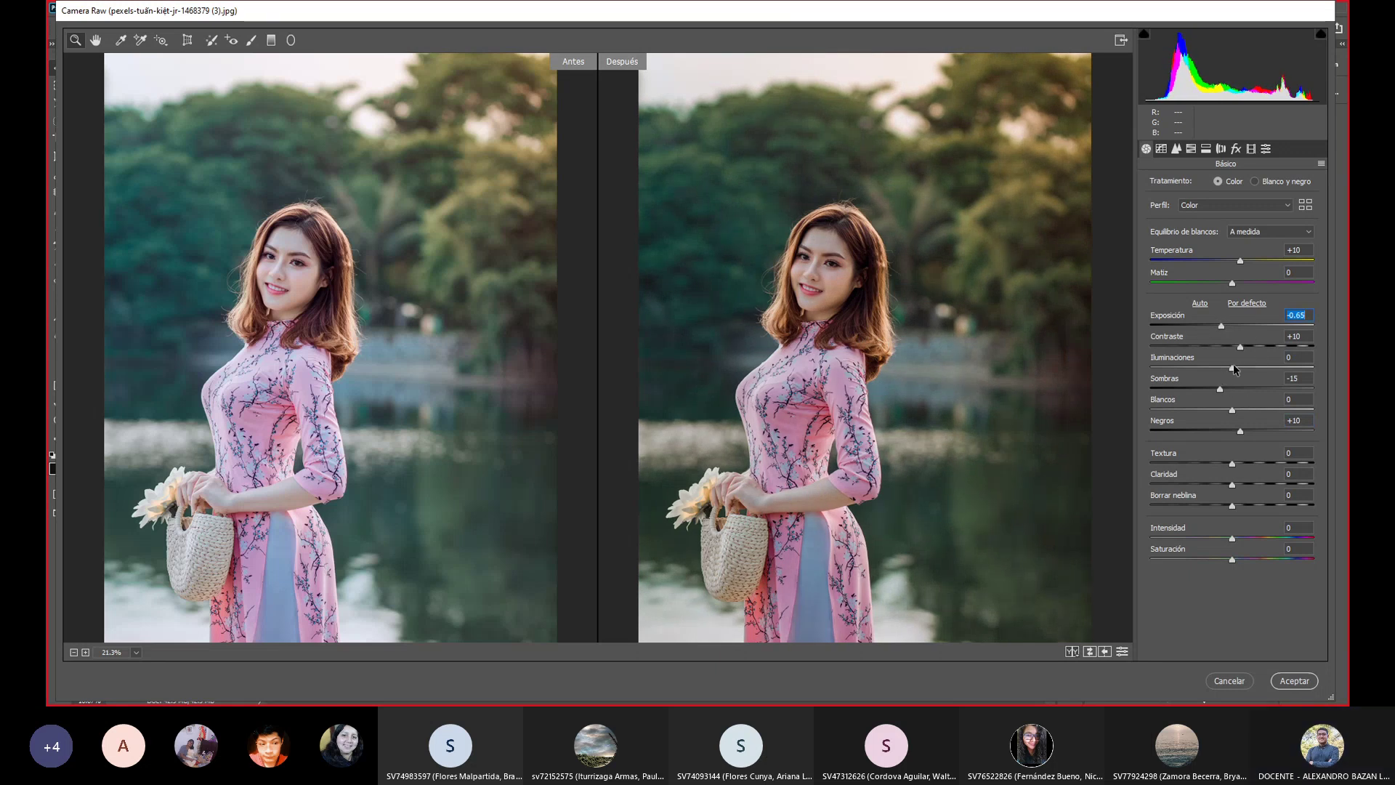
left_click_drag(1233, 368, 1253, 368)
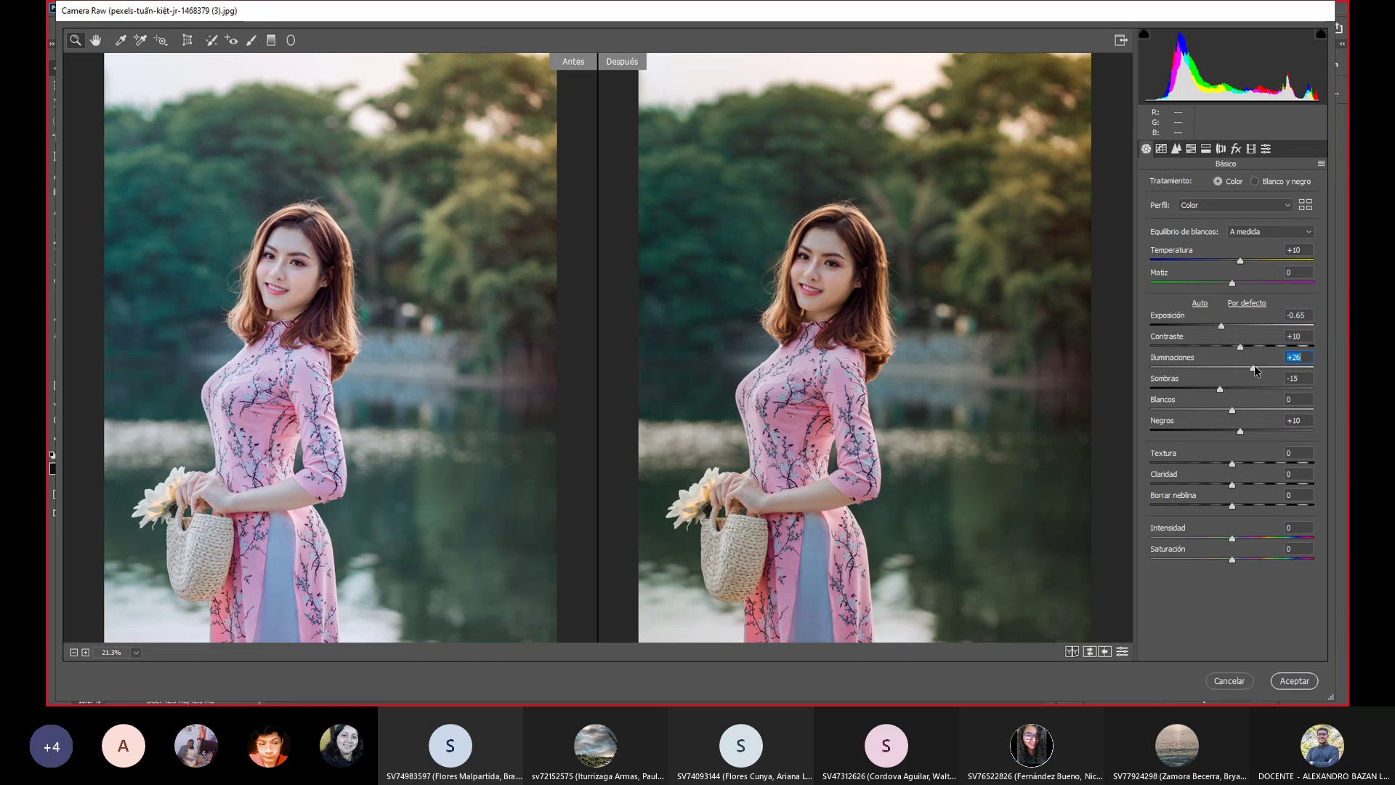
left_click_drag(1254, 367, 1254, 368)
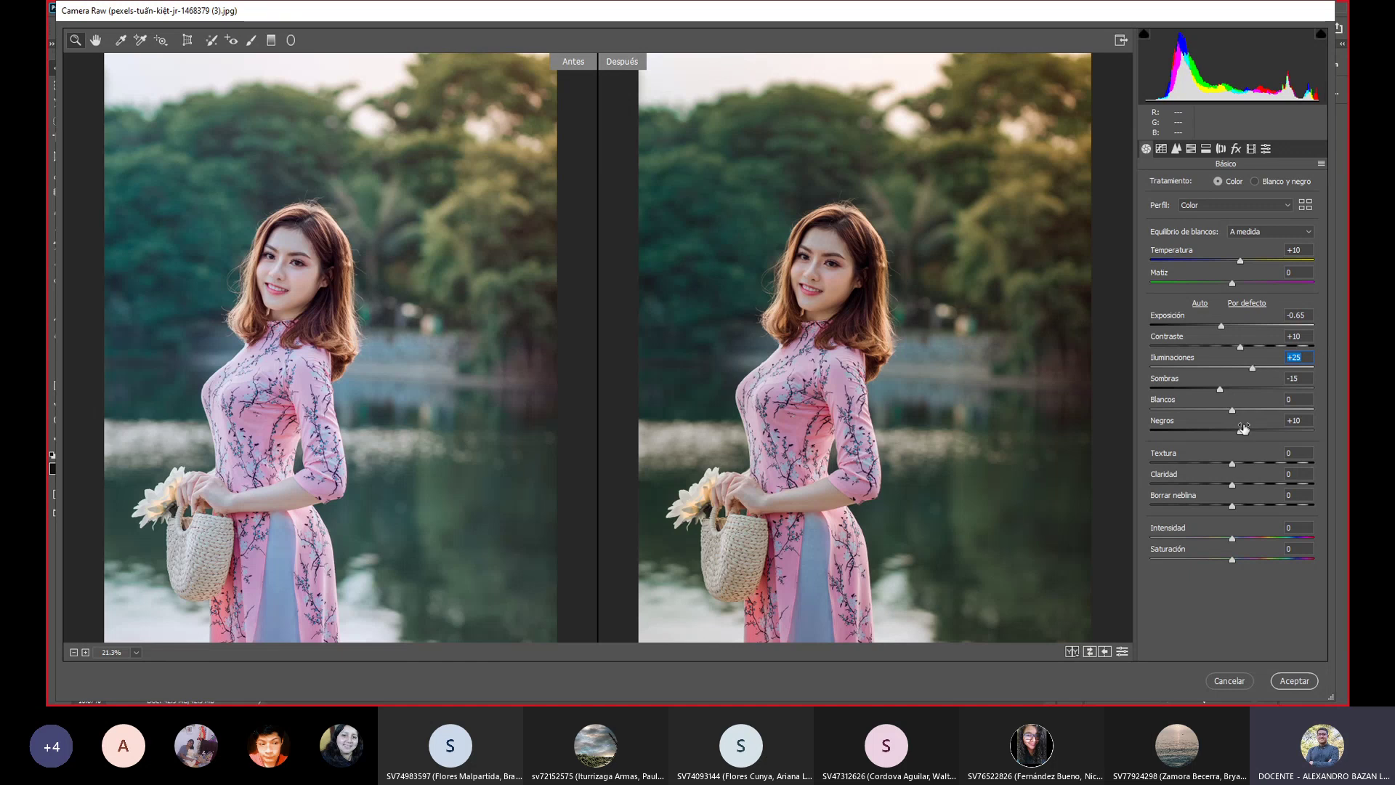
left_click_drag(1234, 407, 1244, 398)
left_click_drag(1238, 549, 1237, 550)
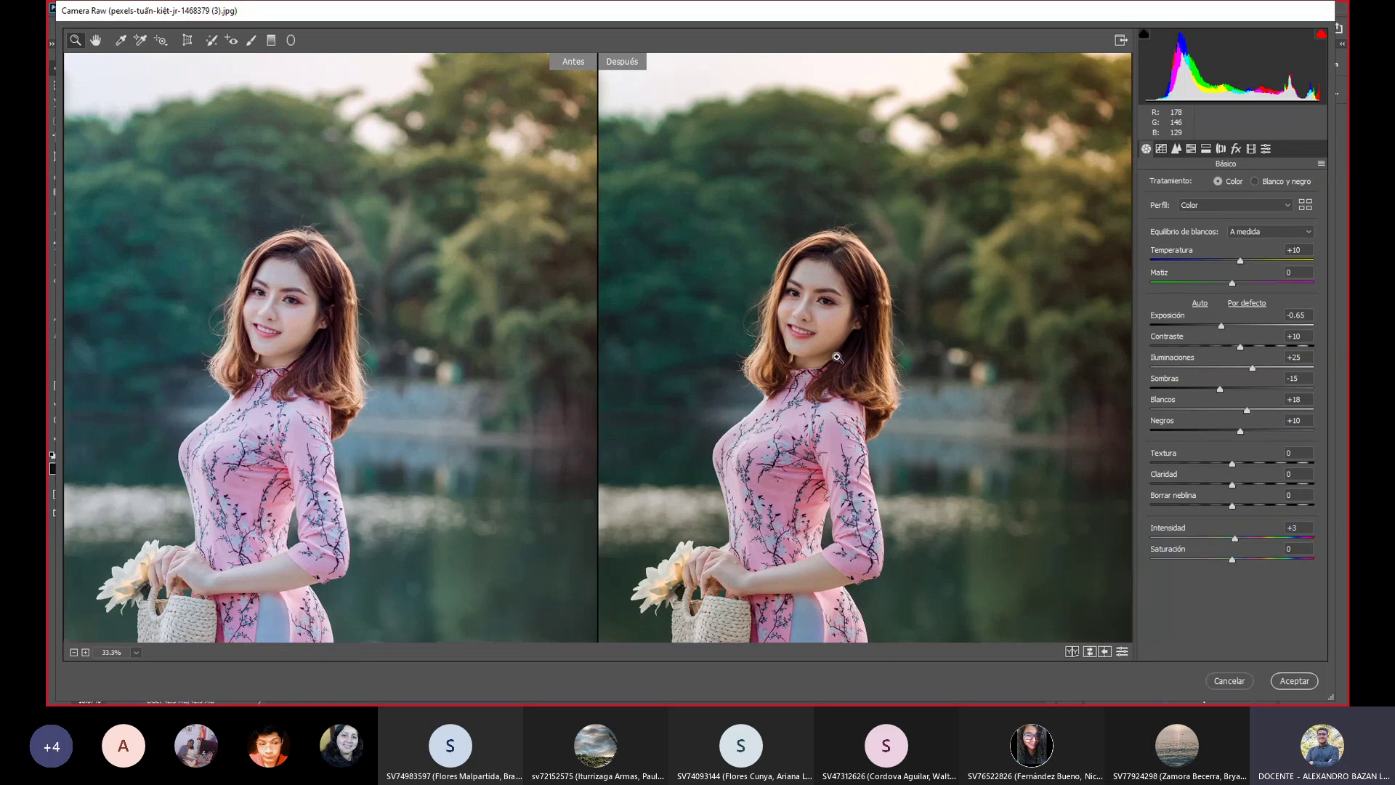
Zoom in on her face, raise Texture to +33 and Clarity to +63, then zoom out.
left_click(822, 332)
left_click(879, 361)
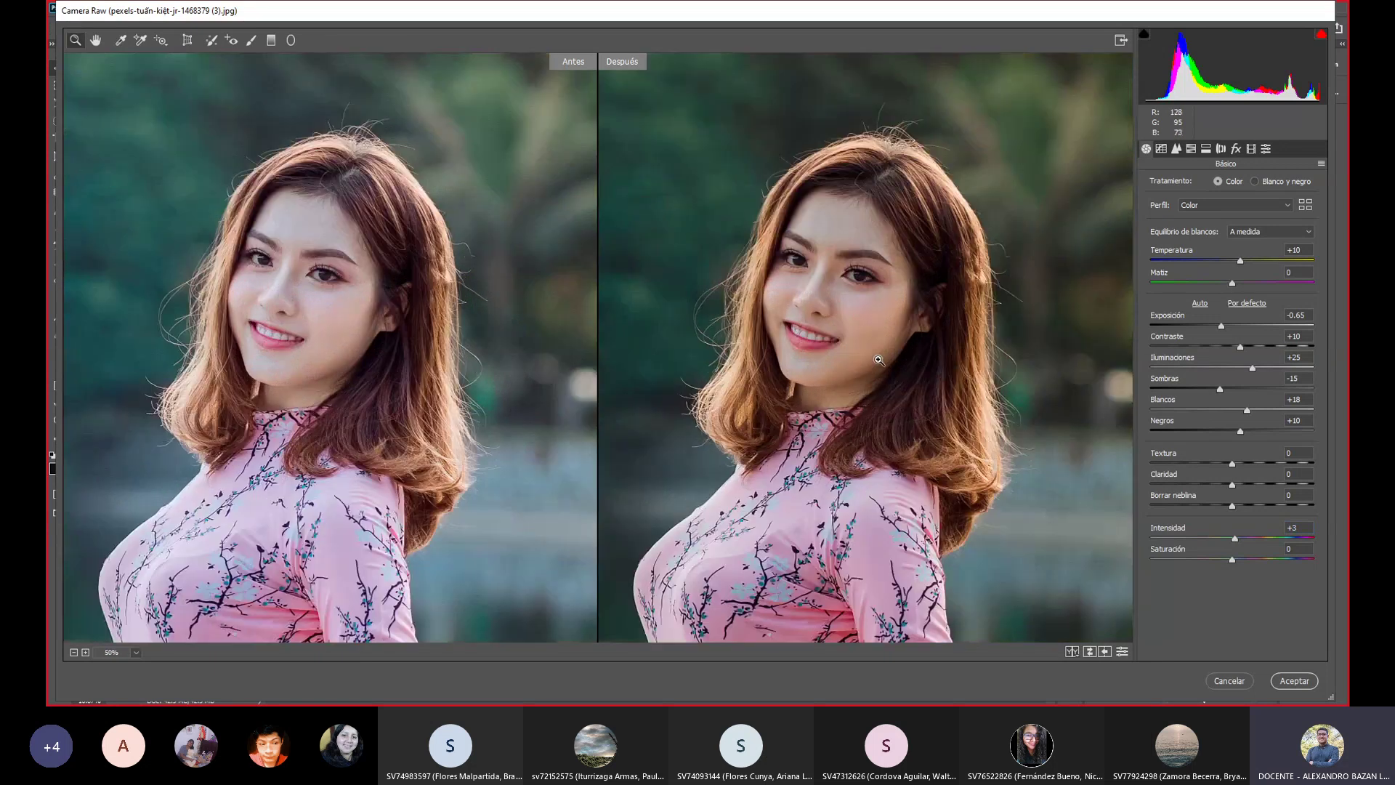
left_click(868, 273)
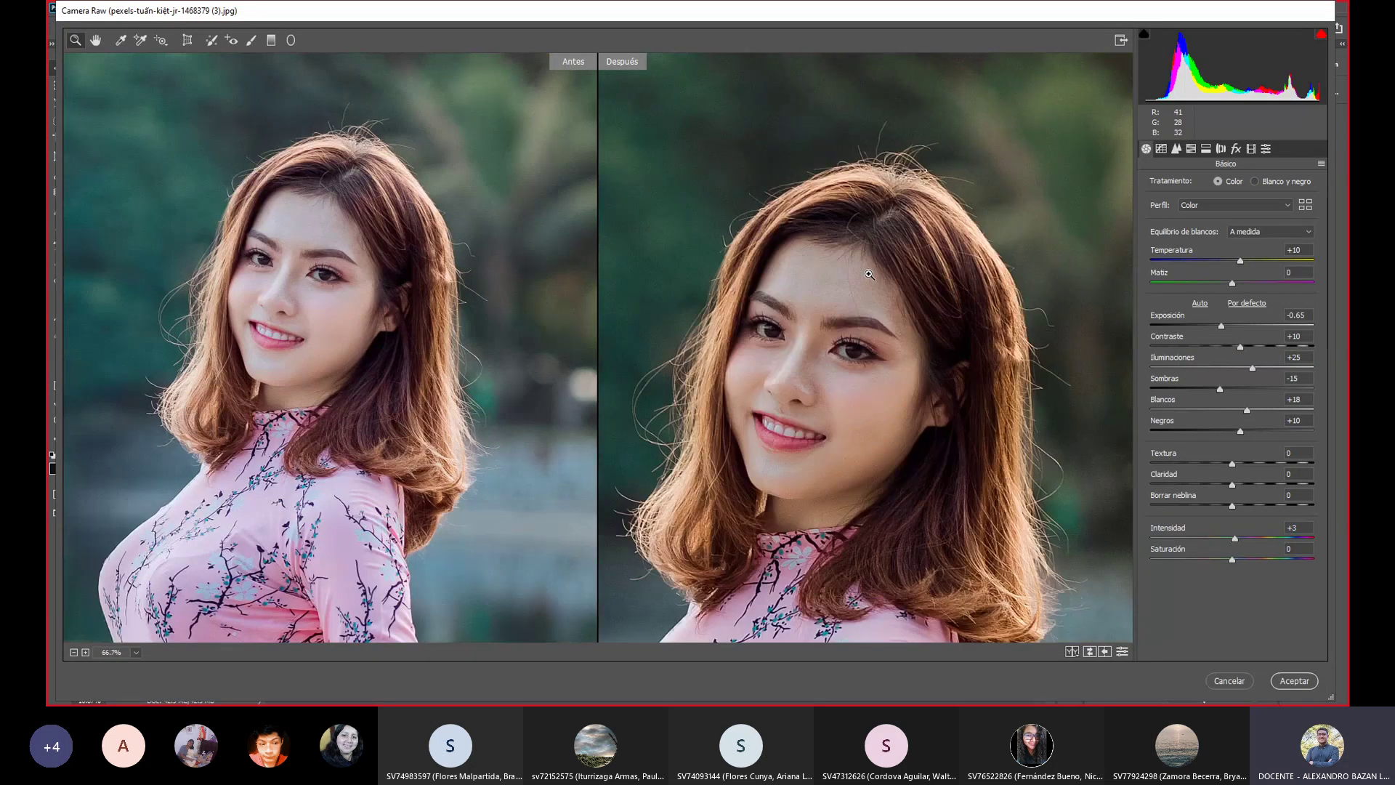
left_click(1232, 464)
mouse_move(1231, 463)
left_mouse_down()
mouse_move(1274, 464)
mouse_move(1259, 468)
mouse_move(1283, 482)
left_mouse_up()
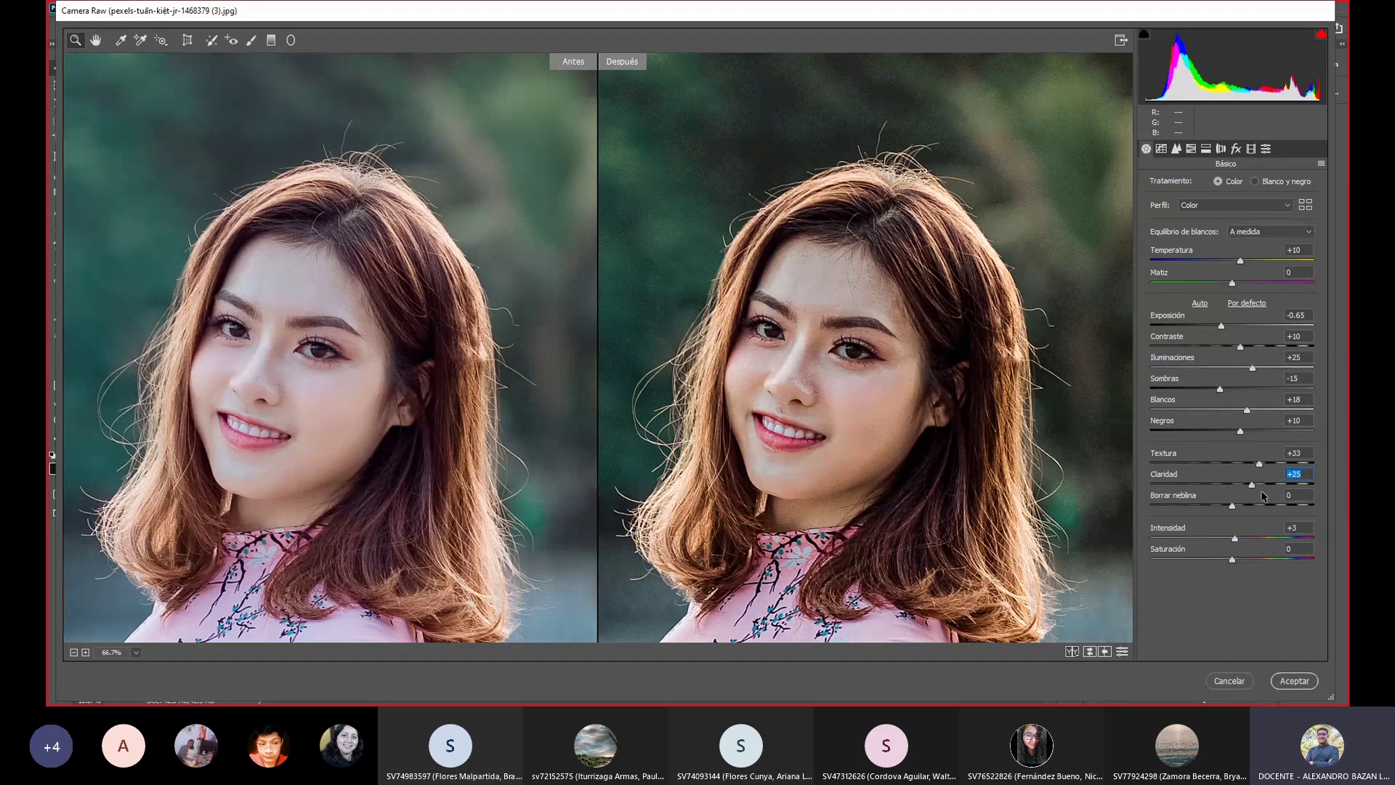
left_click(829, 326, "alt")
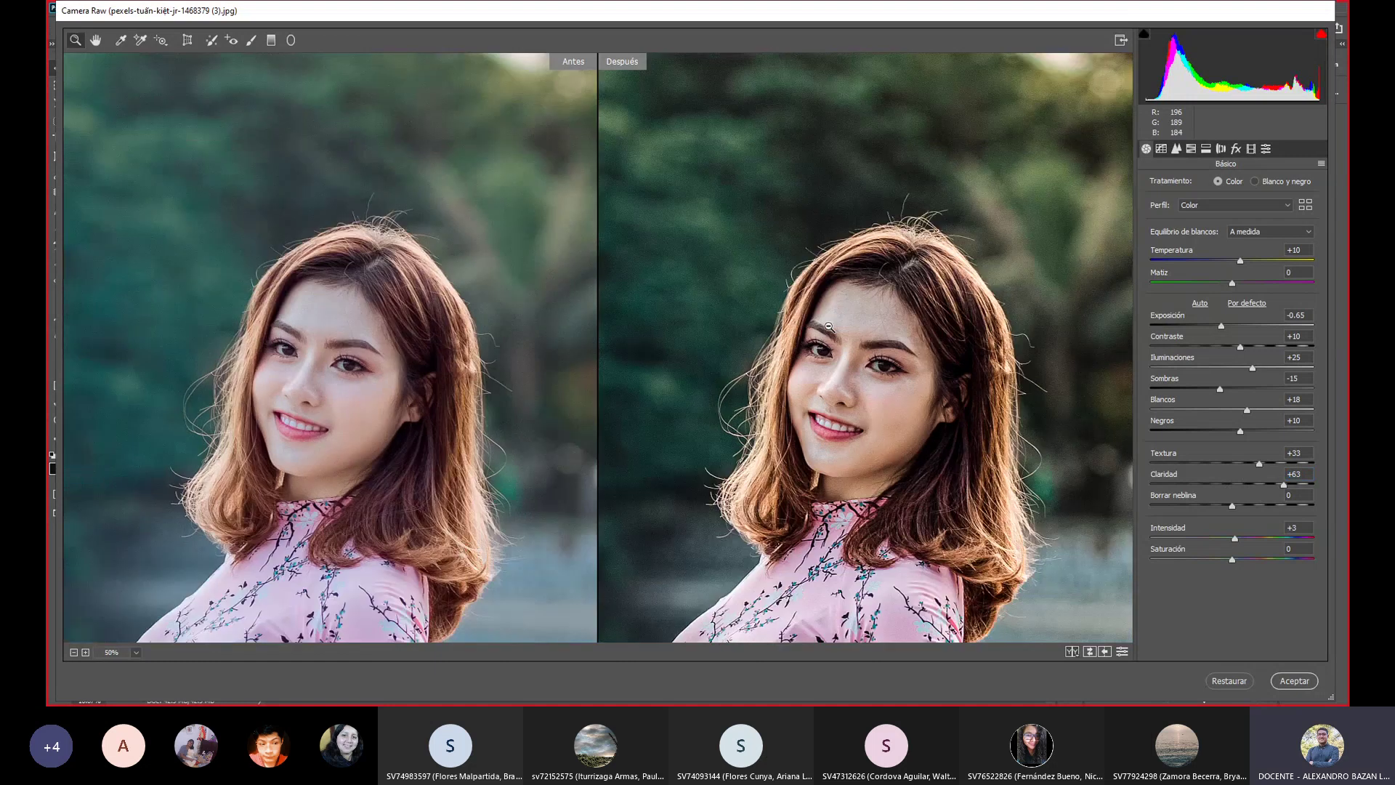
left_click(829, 326, "alt")
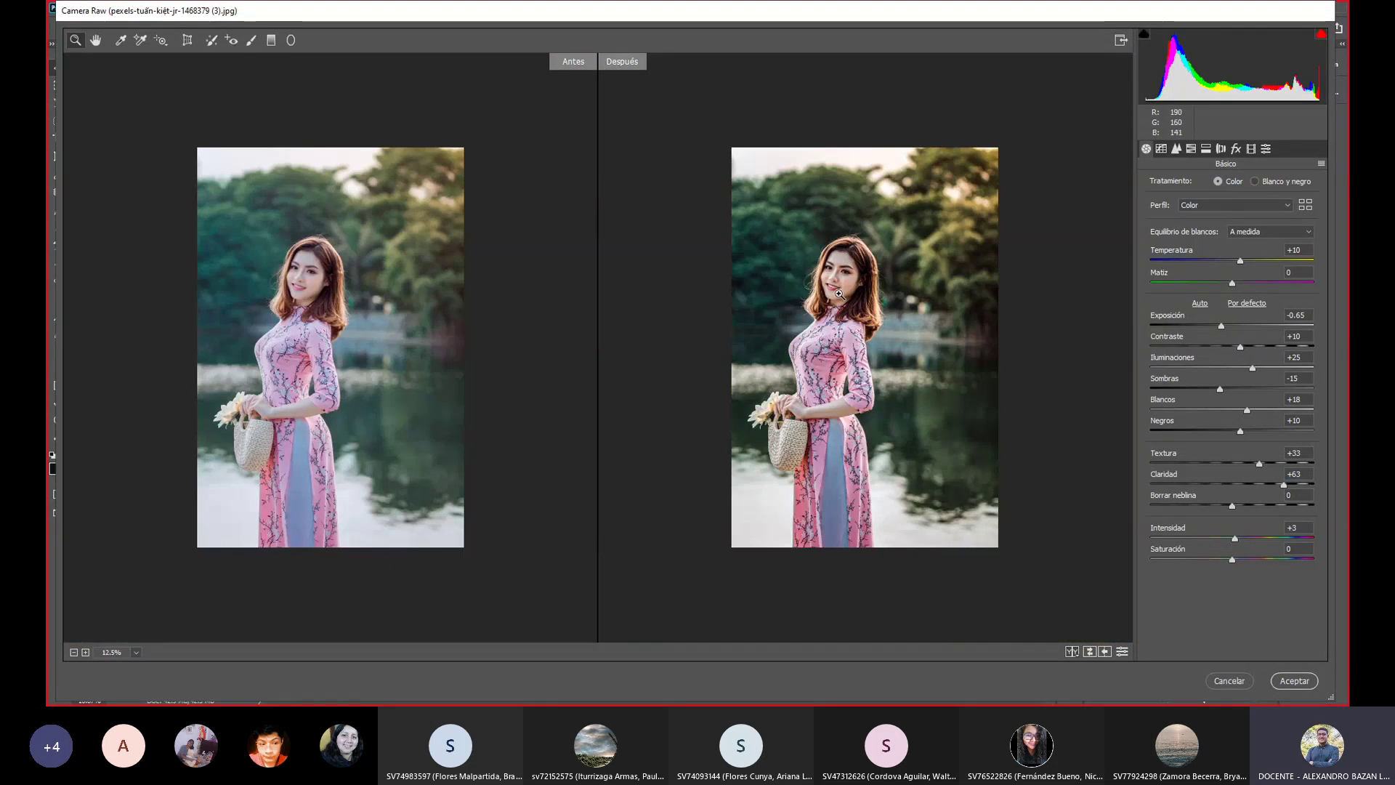
Zoom in on the face, lower Clarity, then type 0 for both Texture and Clarity.
left_click(839, 294)
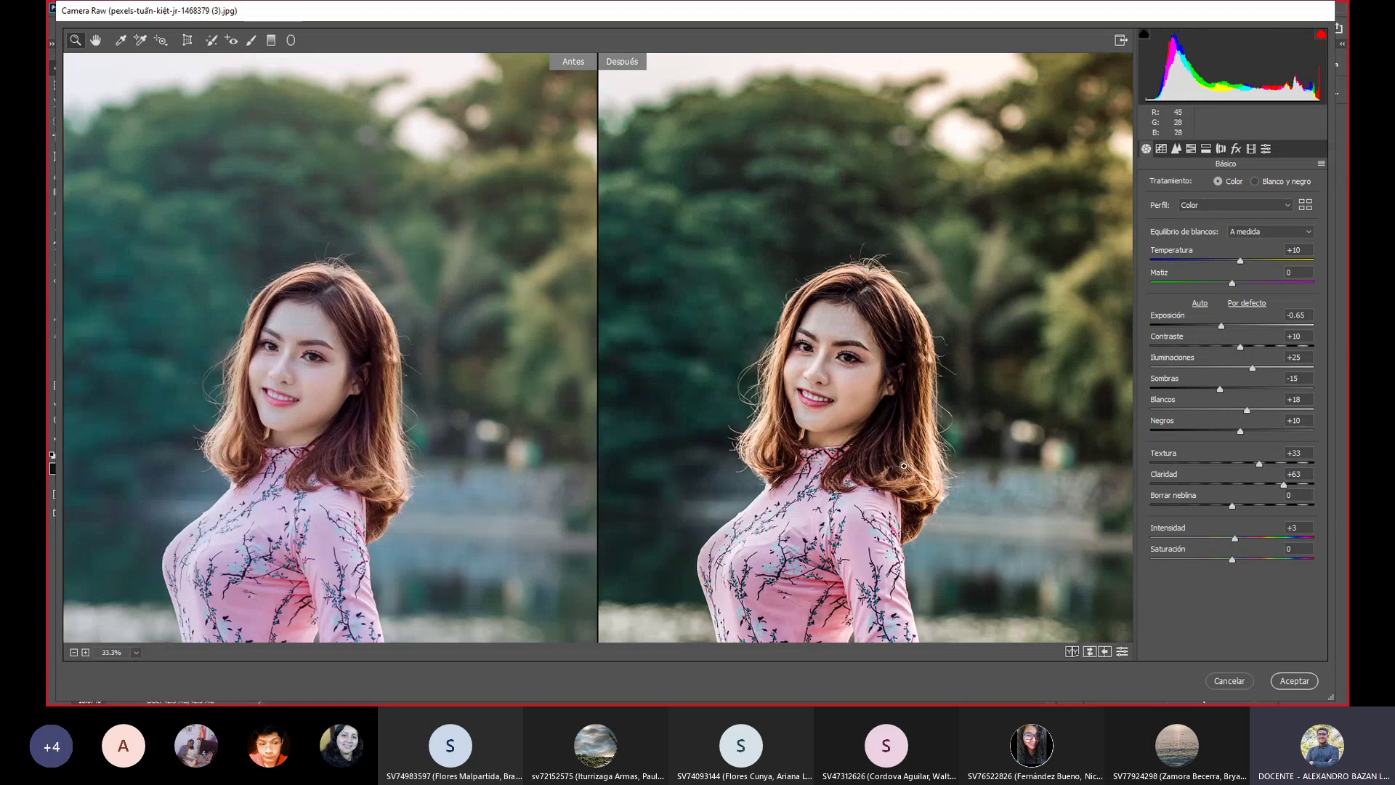
mouse_move(1284, 484)
left_mouse_down()
mouse_move(1260, 482)
mouse_move(1273, 473)
mouse_move(1258, 465)
mouse_move(1244, 483)
left_mouse_up()
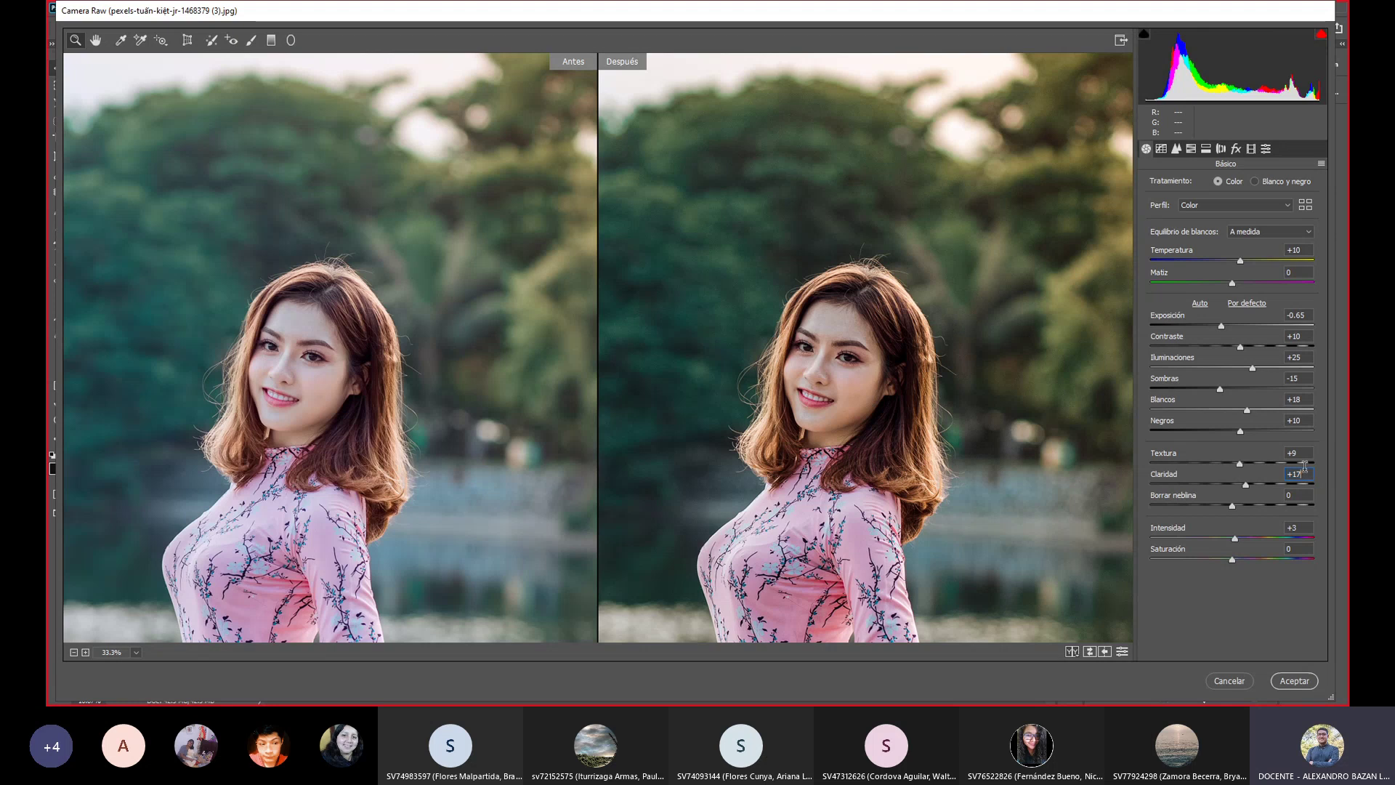
type("0")
key("shift+Tab")
type("0")
key("Tab")
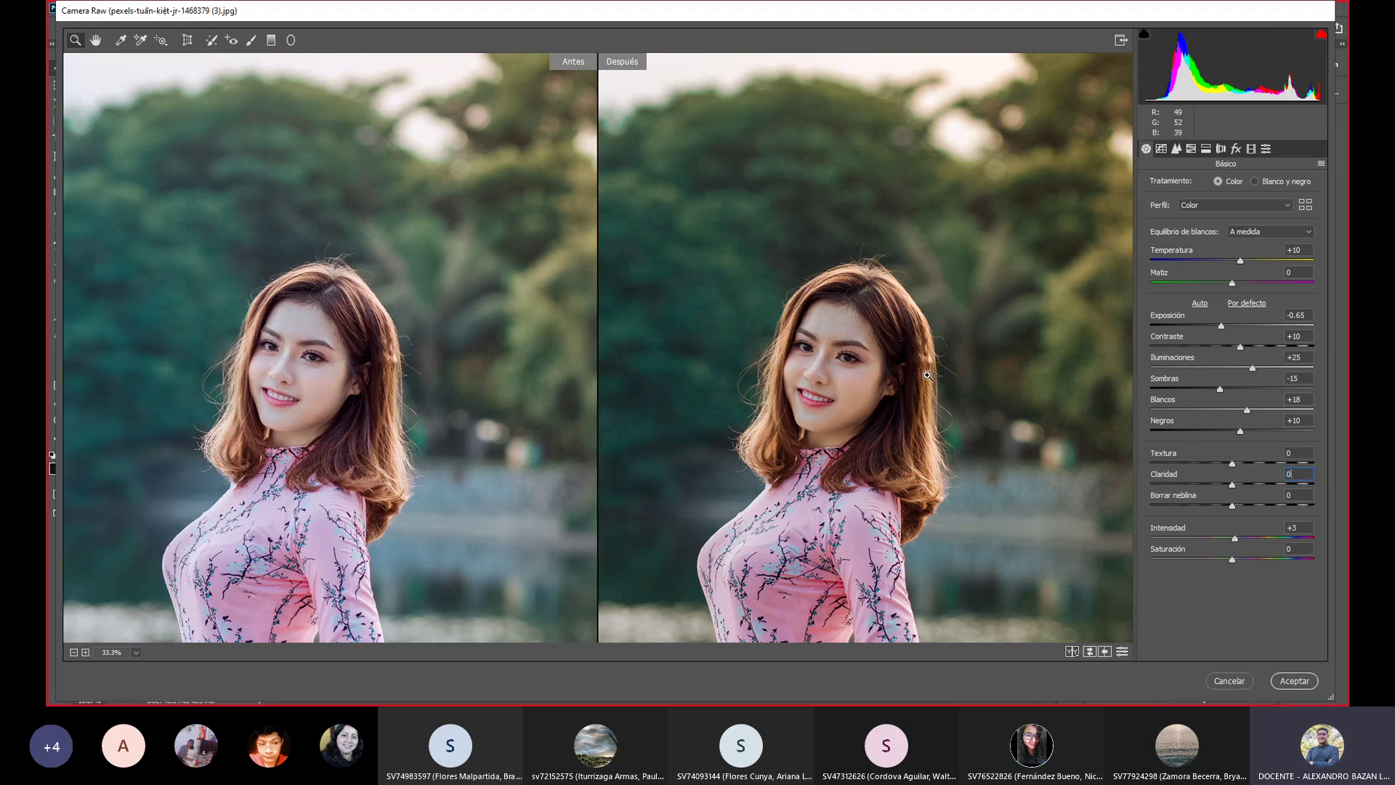
left_click(849, 340, "alt")
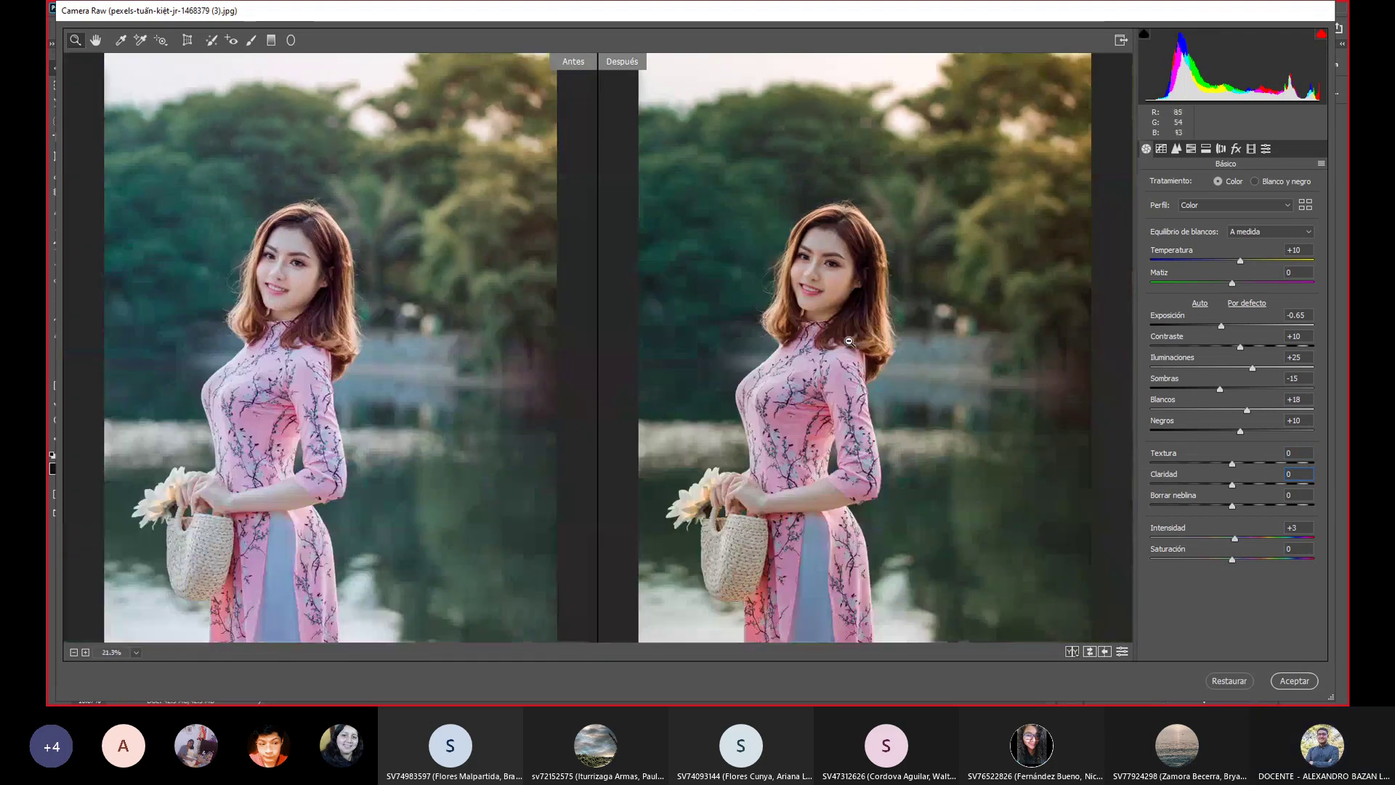
Zoom out to the full portrait and apply the Camera Raw Filter corrections.
left_click(848, 340, "alt")
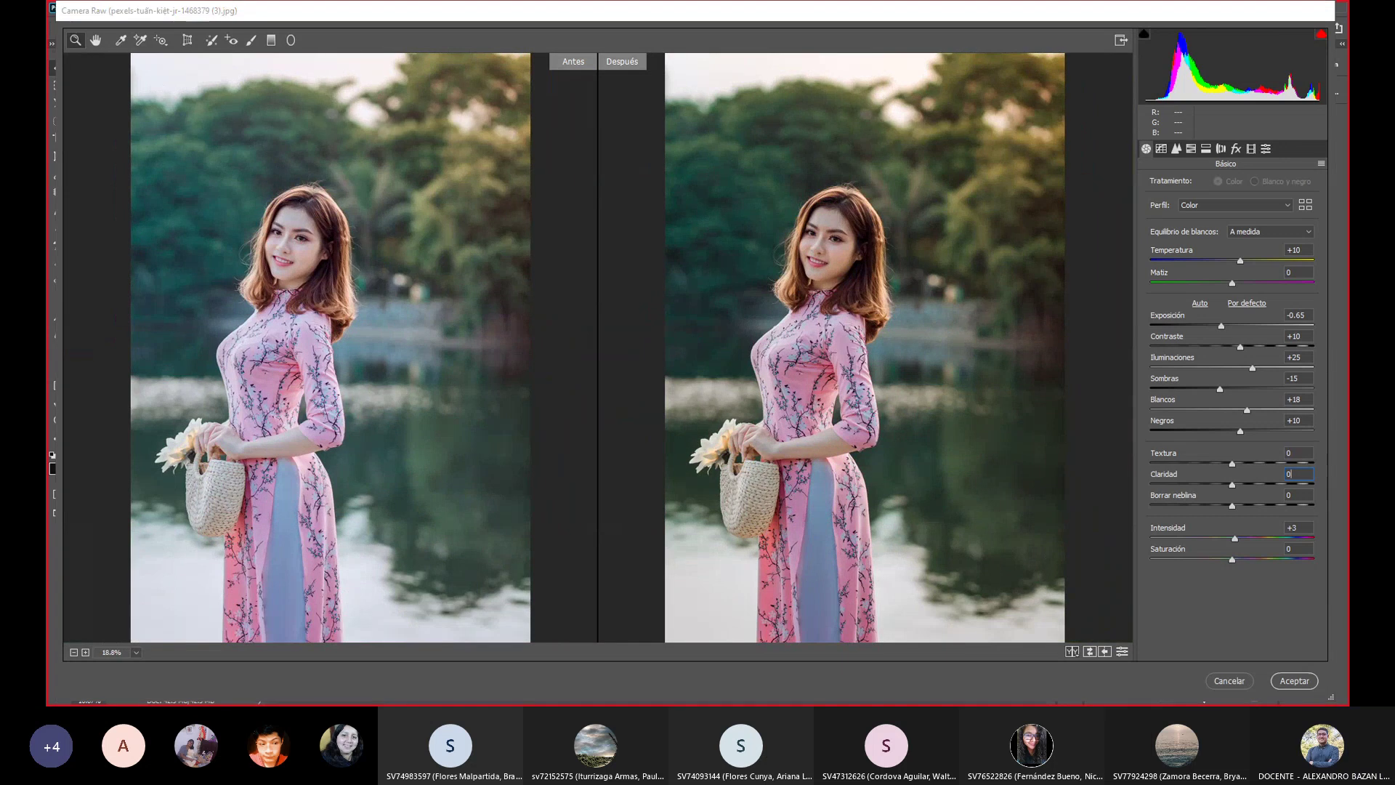
key("Return")
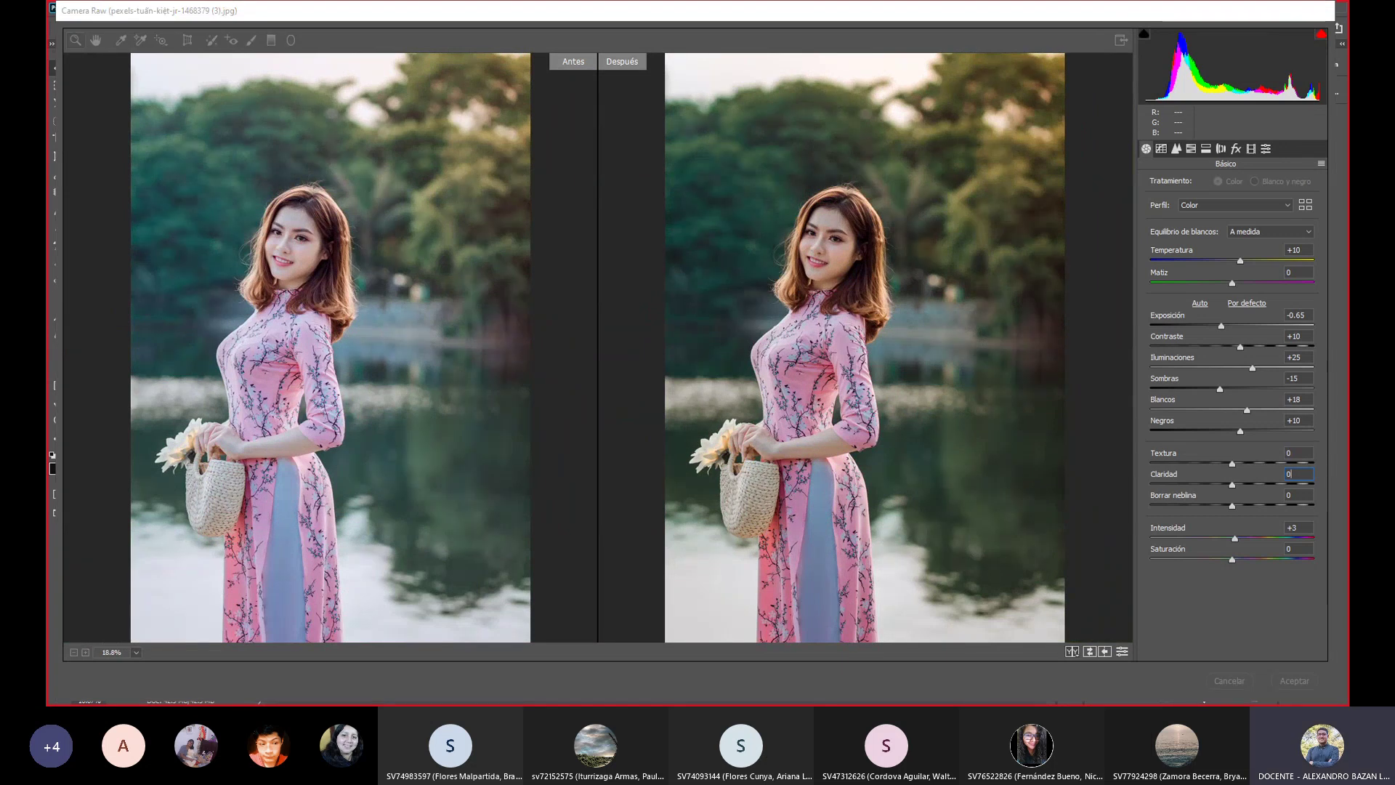
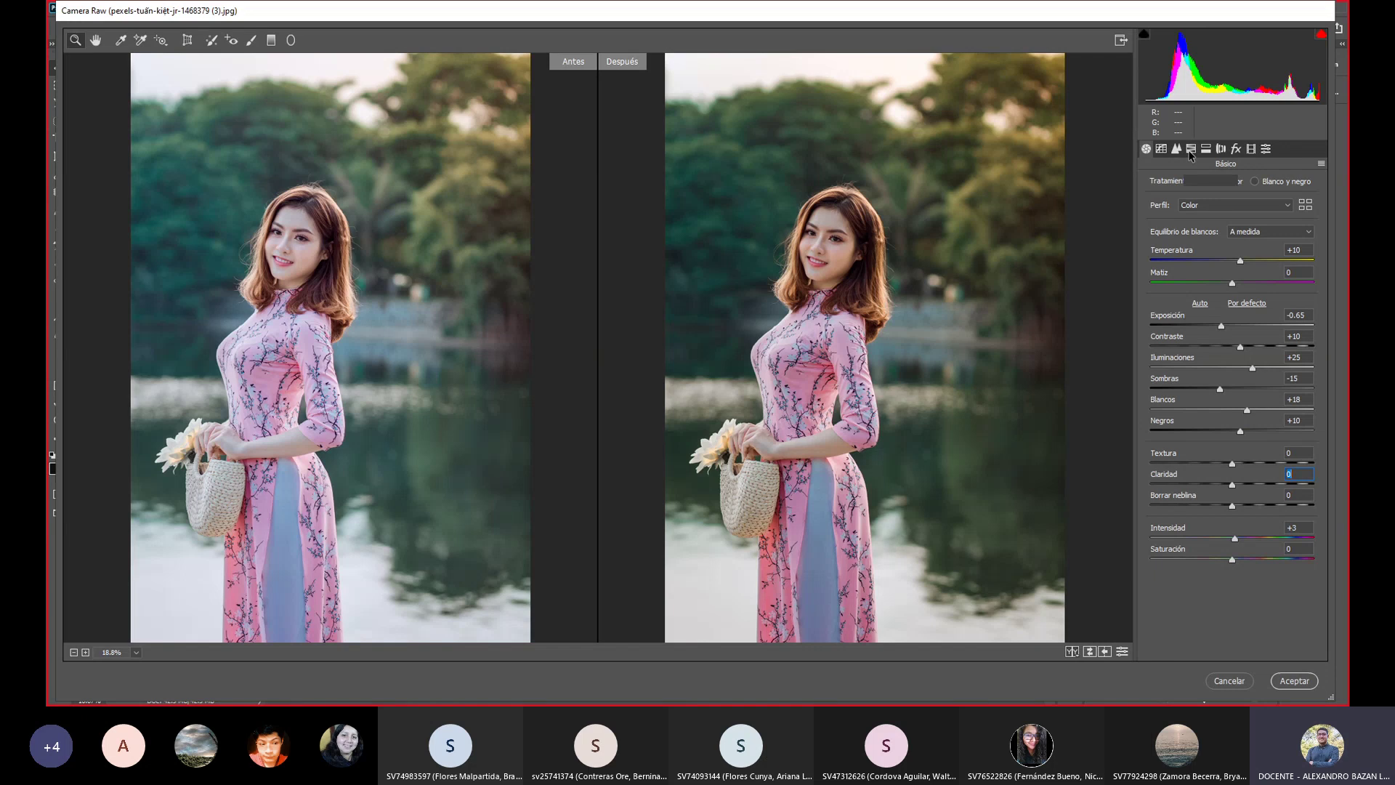
Open the HSL adjustments, look over the Saturación and Luminancia tabs, then return to Tono.
left_click(1191, 149)
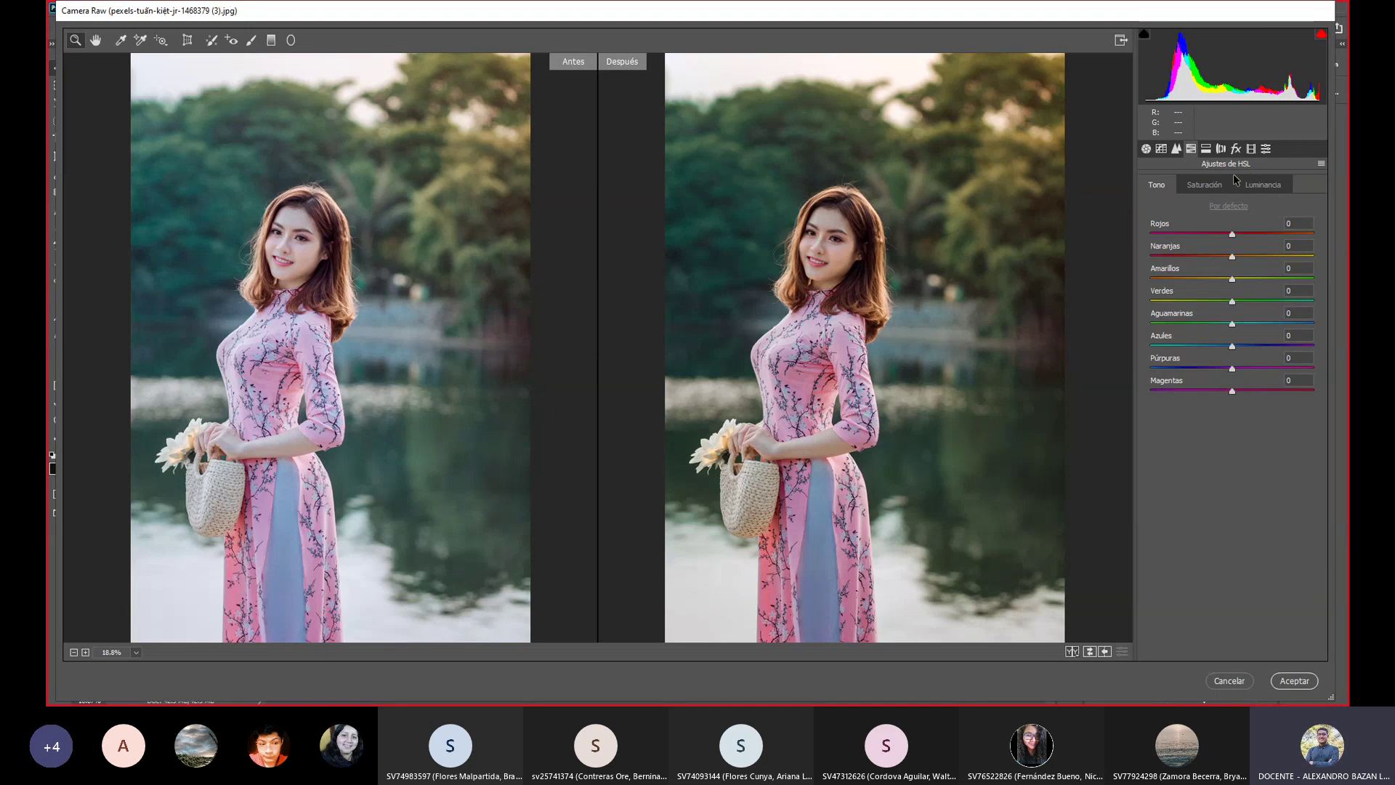
left_click(1221, 188)
left_click(1159, 187)
left_click(1212, 187)
left_click(1276, 186)
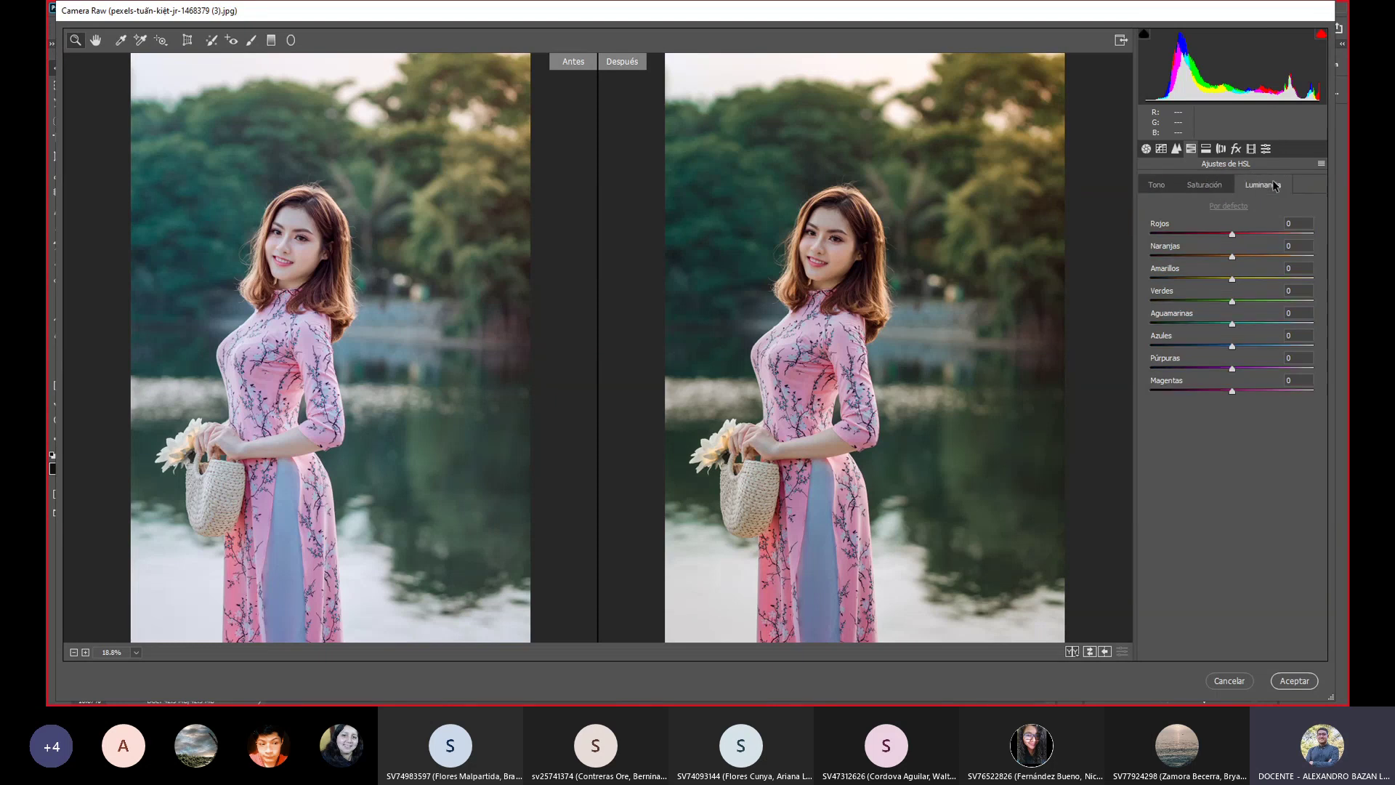
left_click(1170, 185)
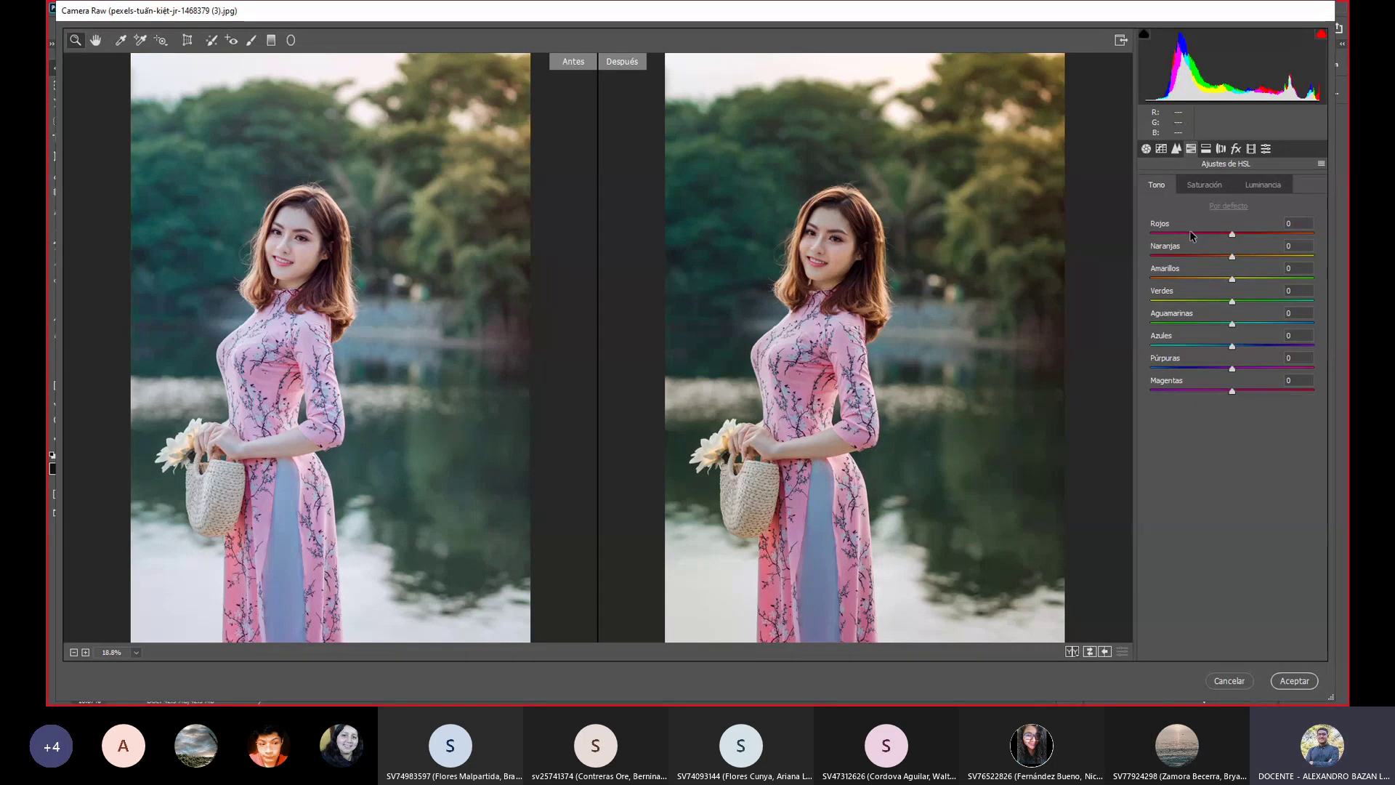
Try the Rojos hue across its range, from +100 down to -100 and back.
left_click(1232, 233)
left_click_drag(1233, 237, 1324, 242)
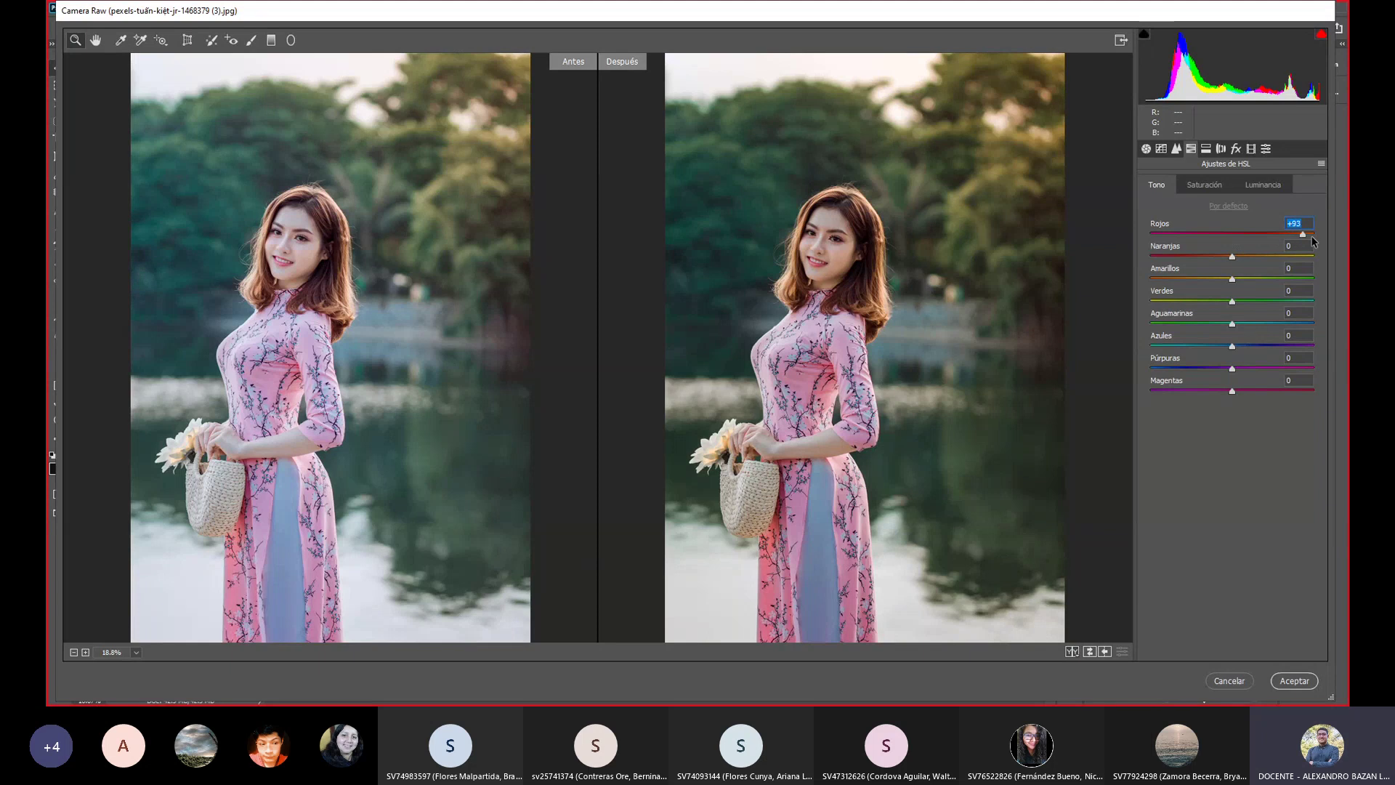
left_click_drag(1319, 238, 1201, 240)
left_click_drag(1198, 234, 1138, 237)
mouse_move(1151, 234)
left_mouse_down()
mouse_move(1270, 234)
mouse_move(1230, 240)
mouse_move(1244, 240)
left_mouse_up()
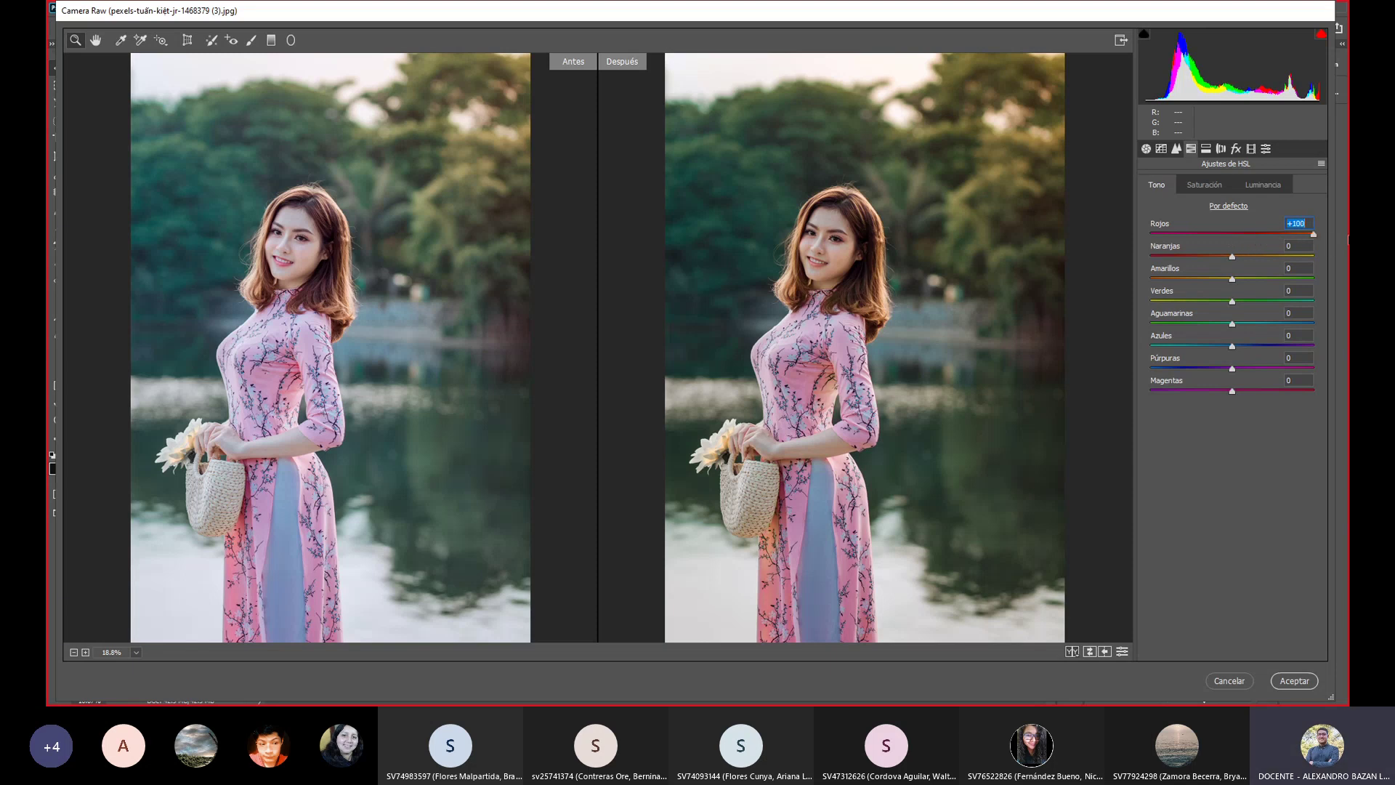
left_click_drag(1348, 240, 1306, 236)
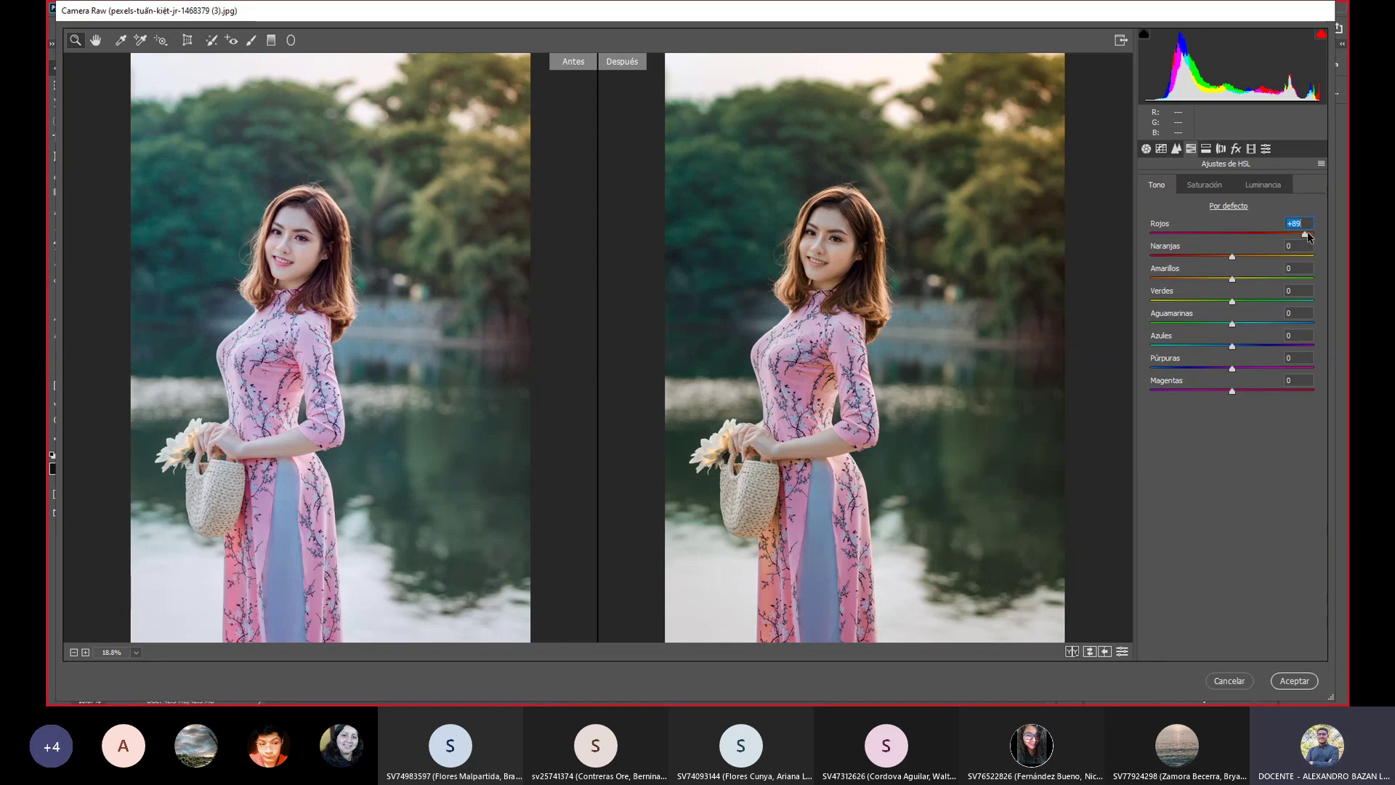
Zoom into the woman's face and settle the Rojos hue at -10.
left_click(822, 256)
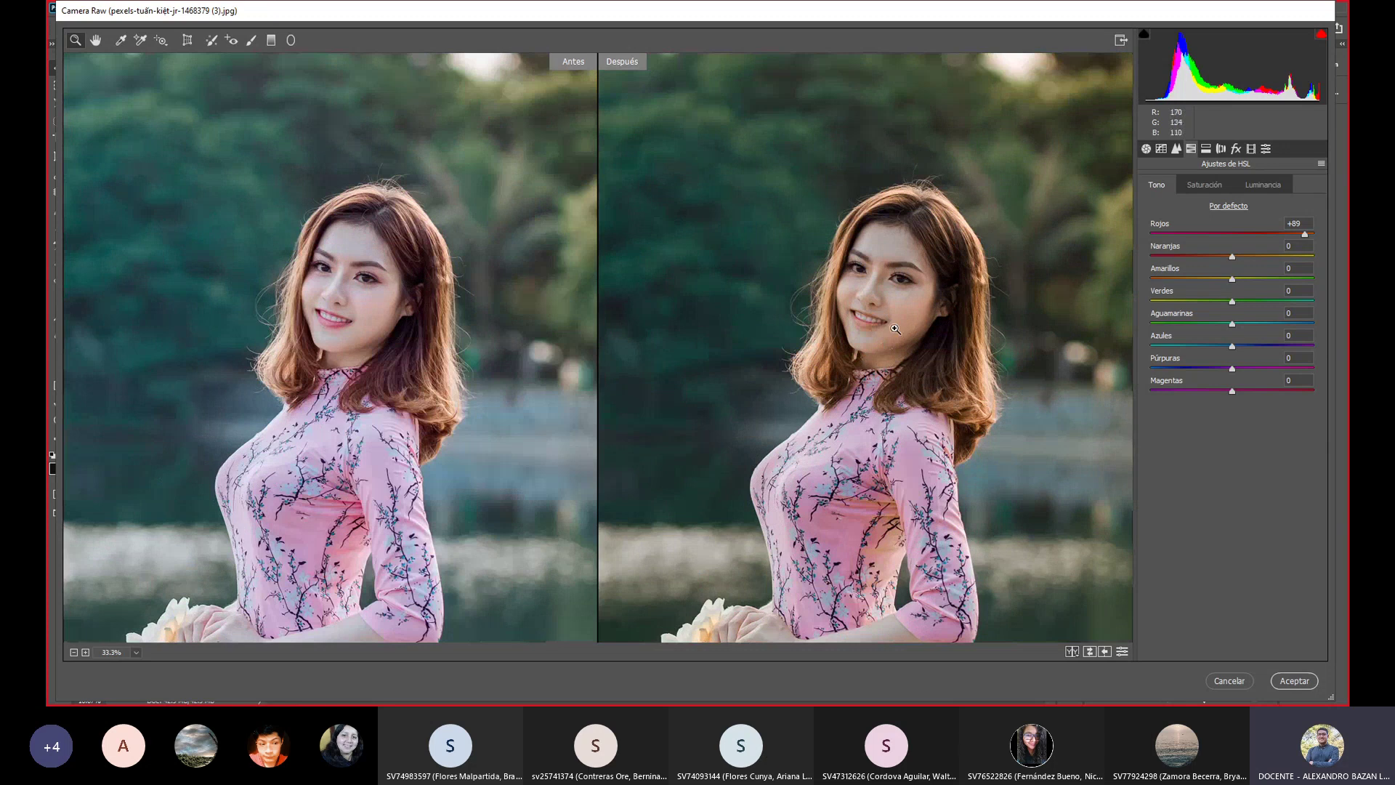
left_click_drag(1306, 233, 1226, 238)
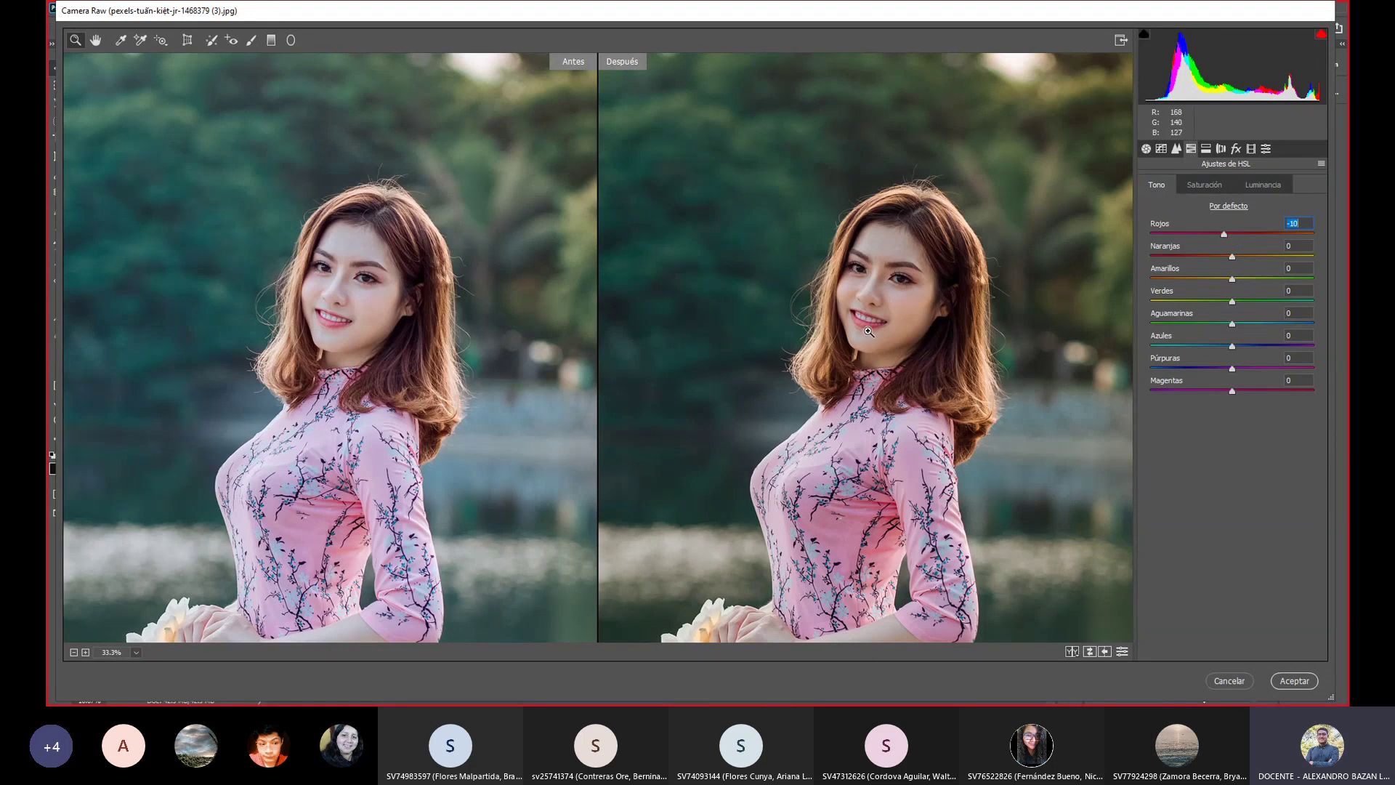
scroll(813, 385, "down", 3)
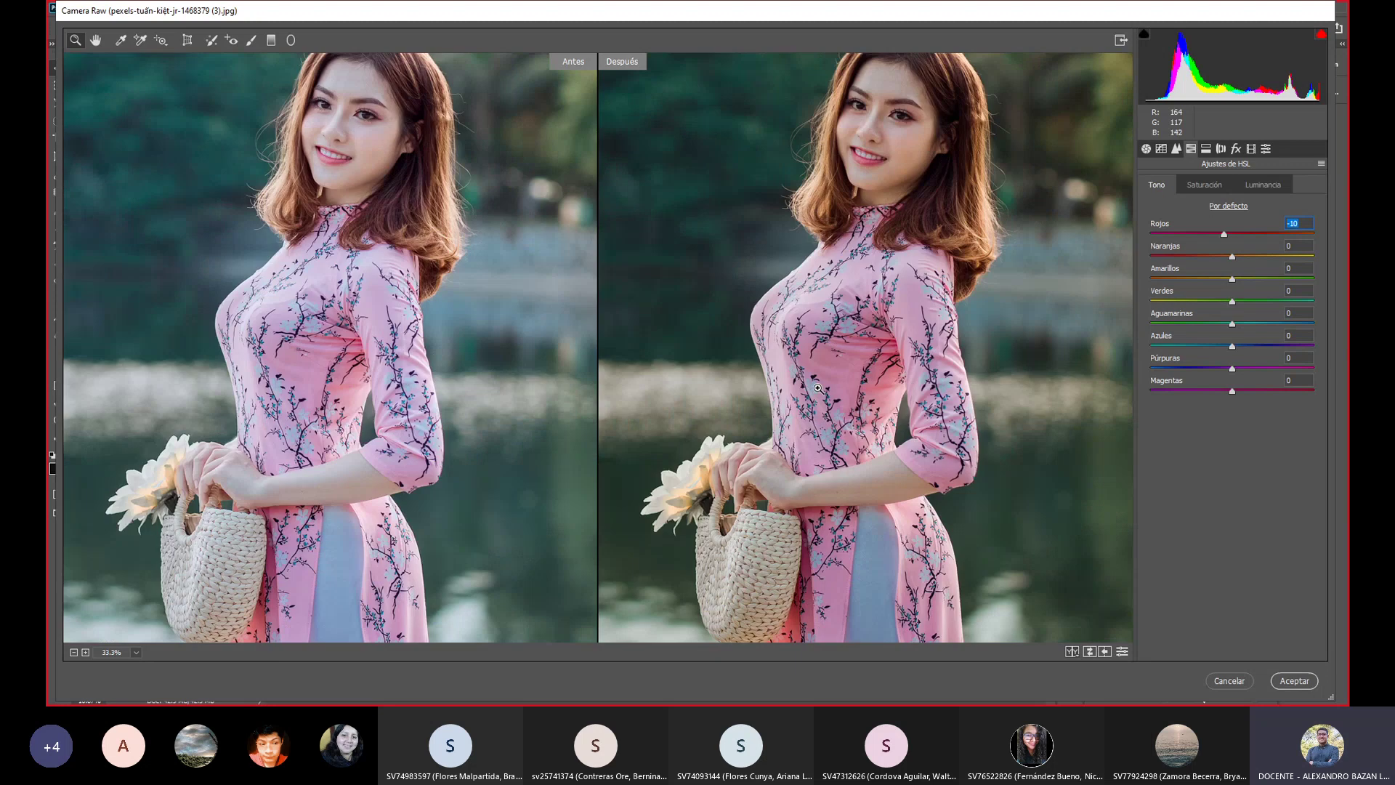
scroll(799, 462, "down", 2)
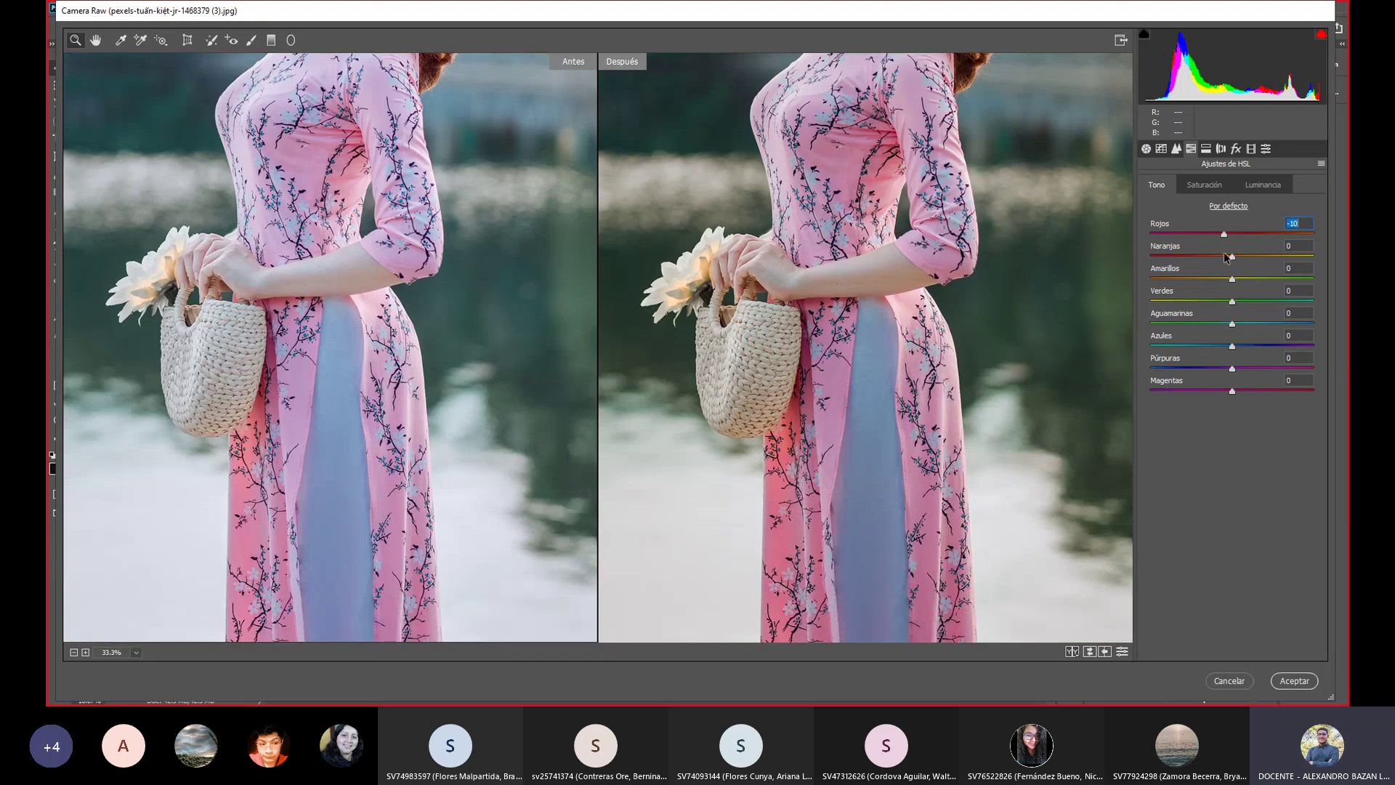
scroll(931, 237, "up", 5)
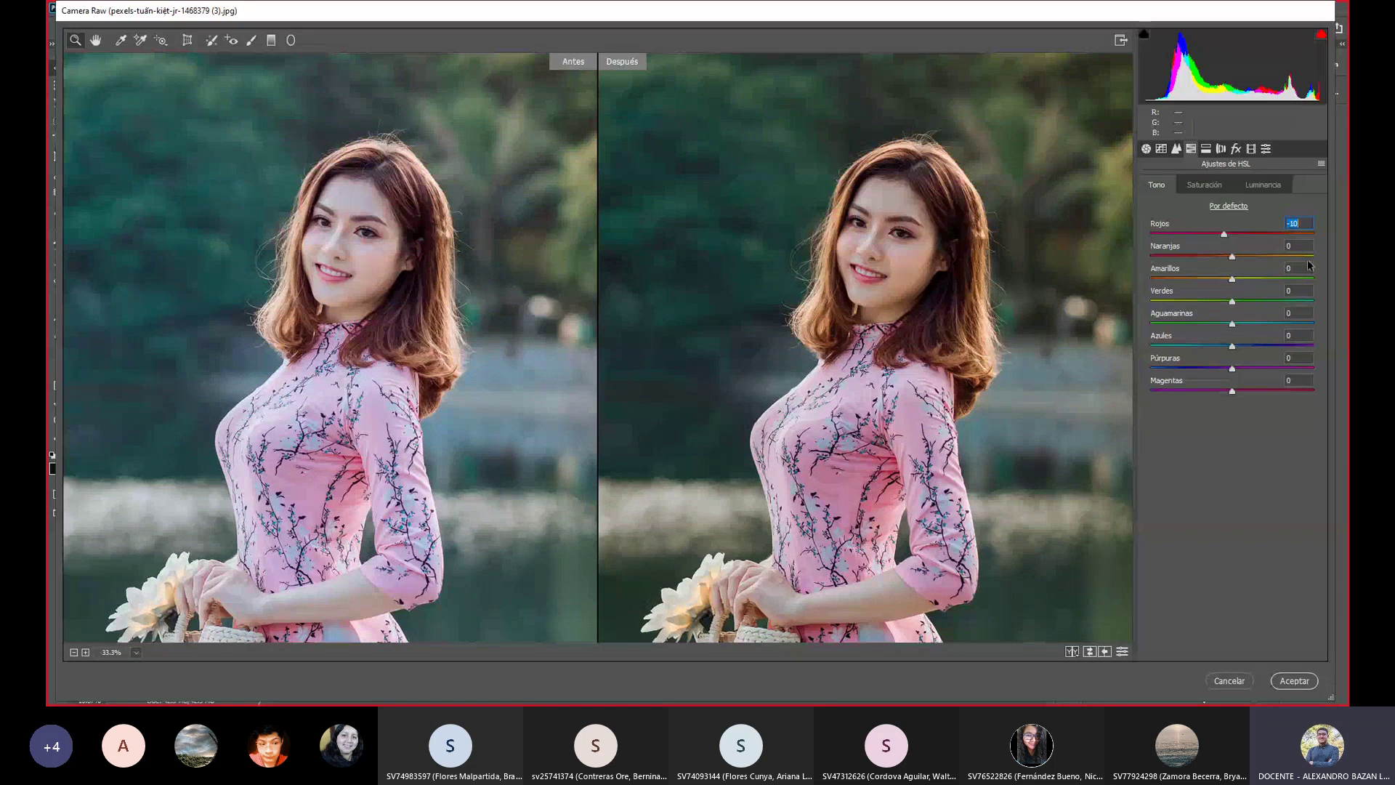
left_click_drag(1232, 257, 1306, 256)
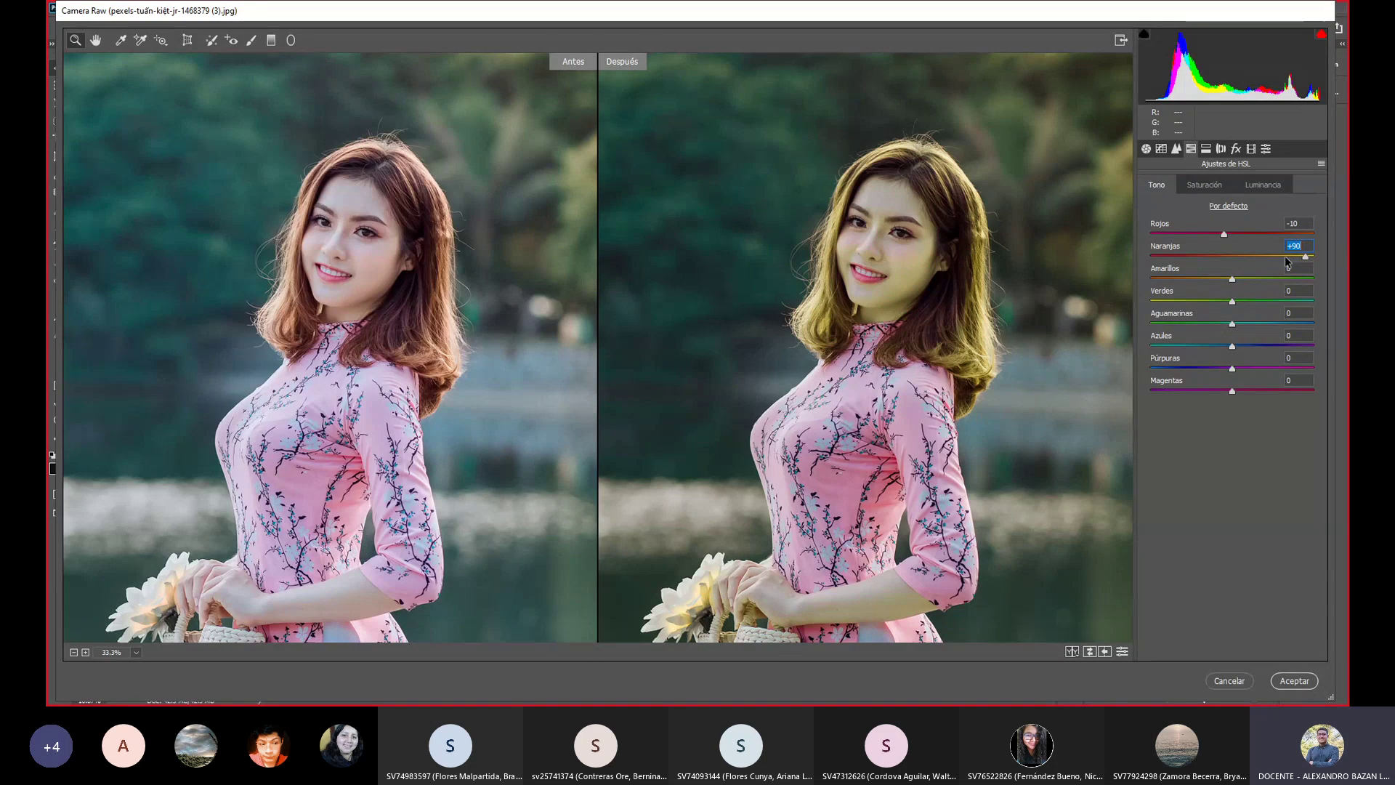
left_click_drag(1305, 258, 1182, 268)
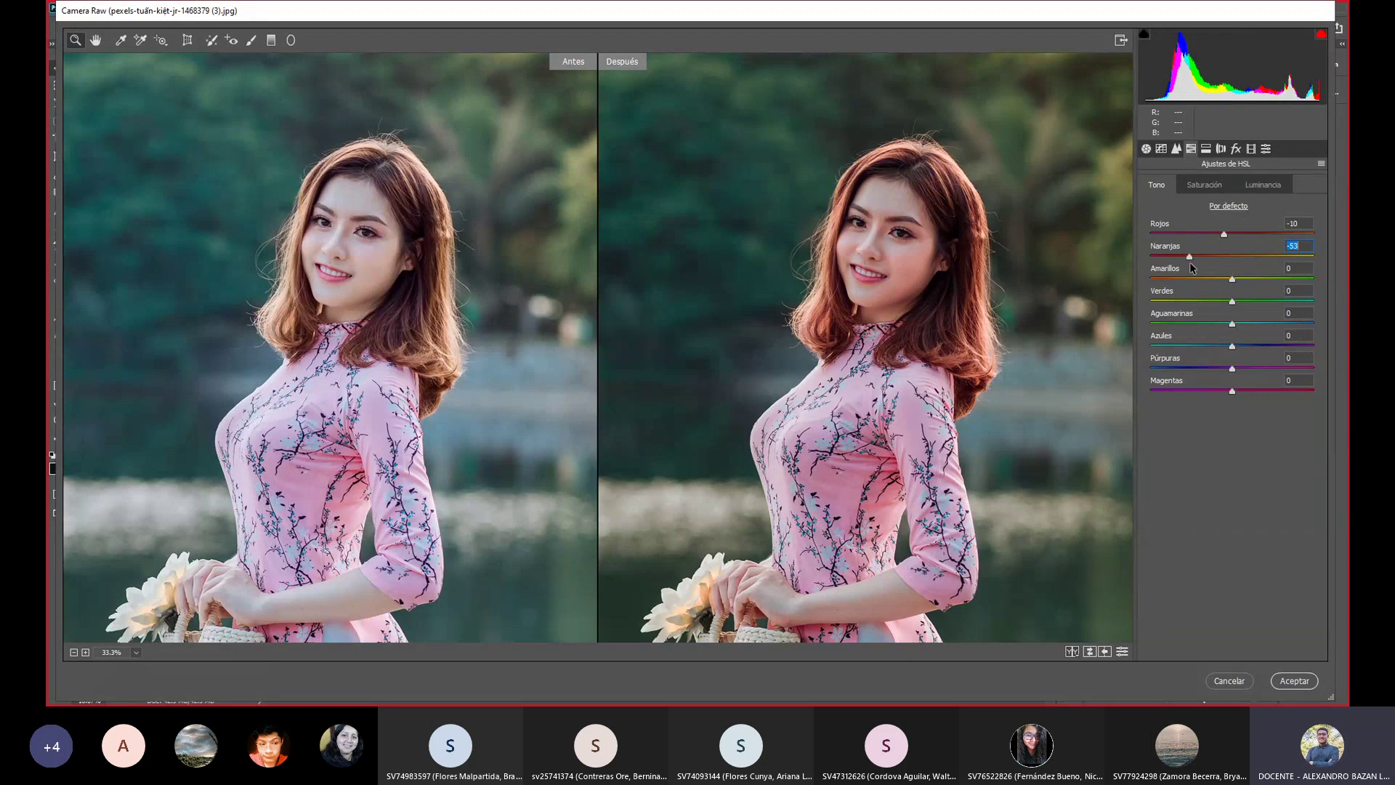
key("Up")
key("Up")
left_click_drag(1212, 268, 1341, 265)
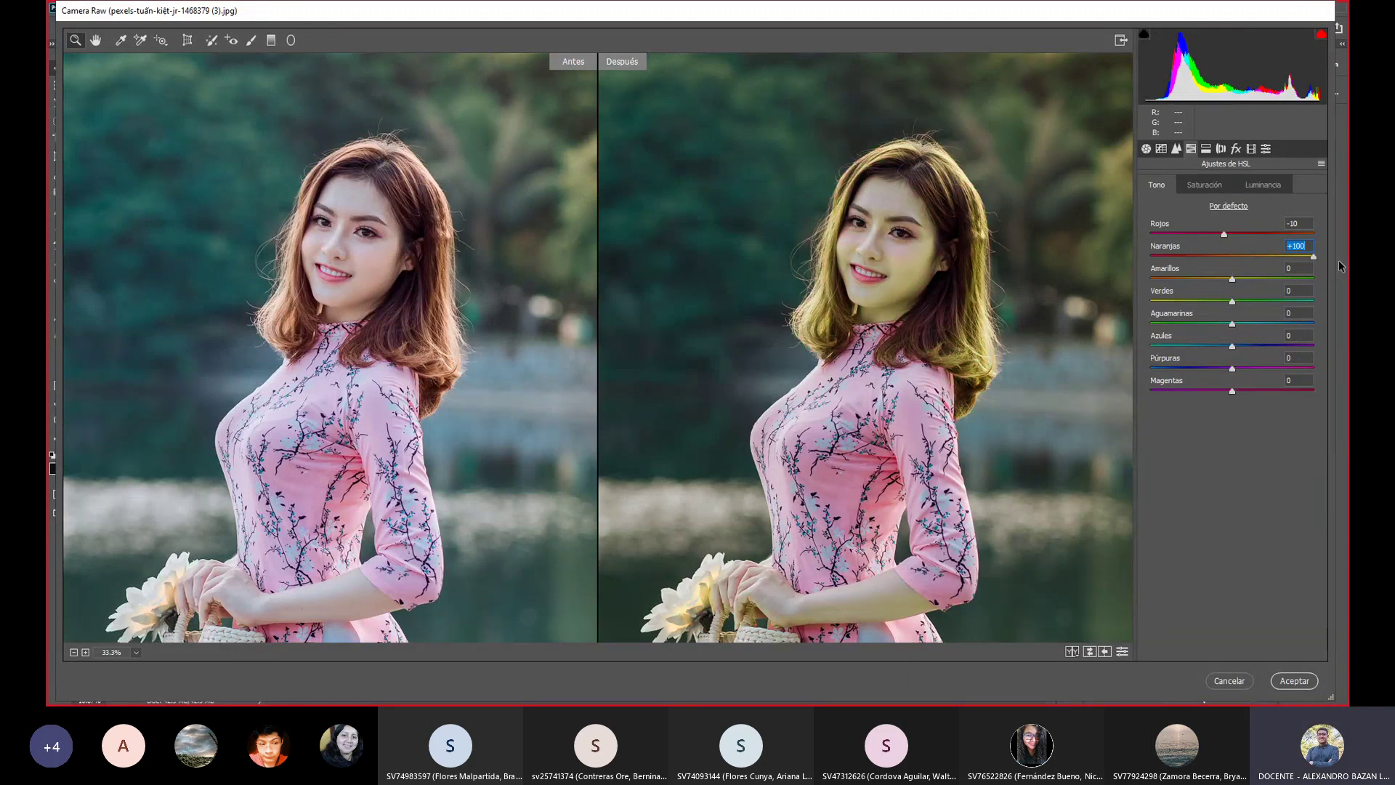
mouse_move(1340, 266)
left_mouse_down()
mouse_move(1204, 259)
mouse_move(1245, 263)
left_mouse_up()
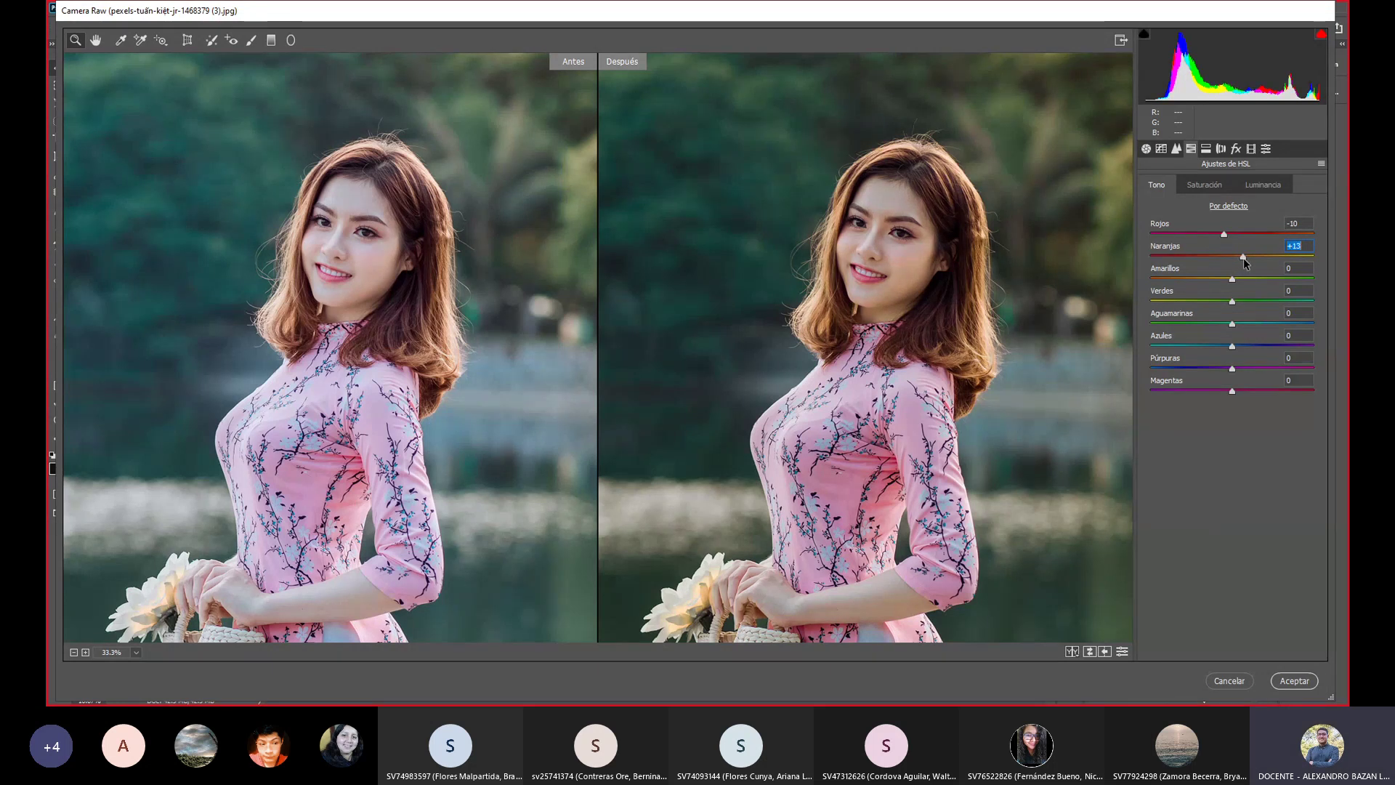
type("0")
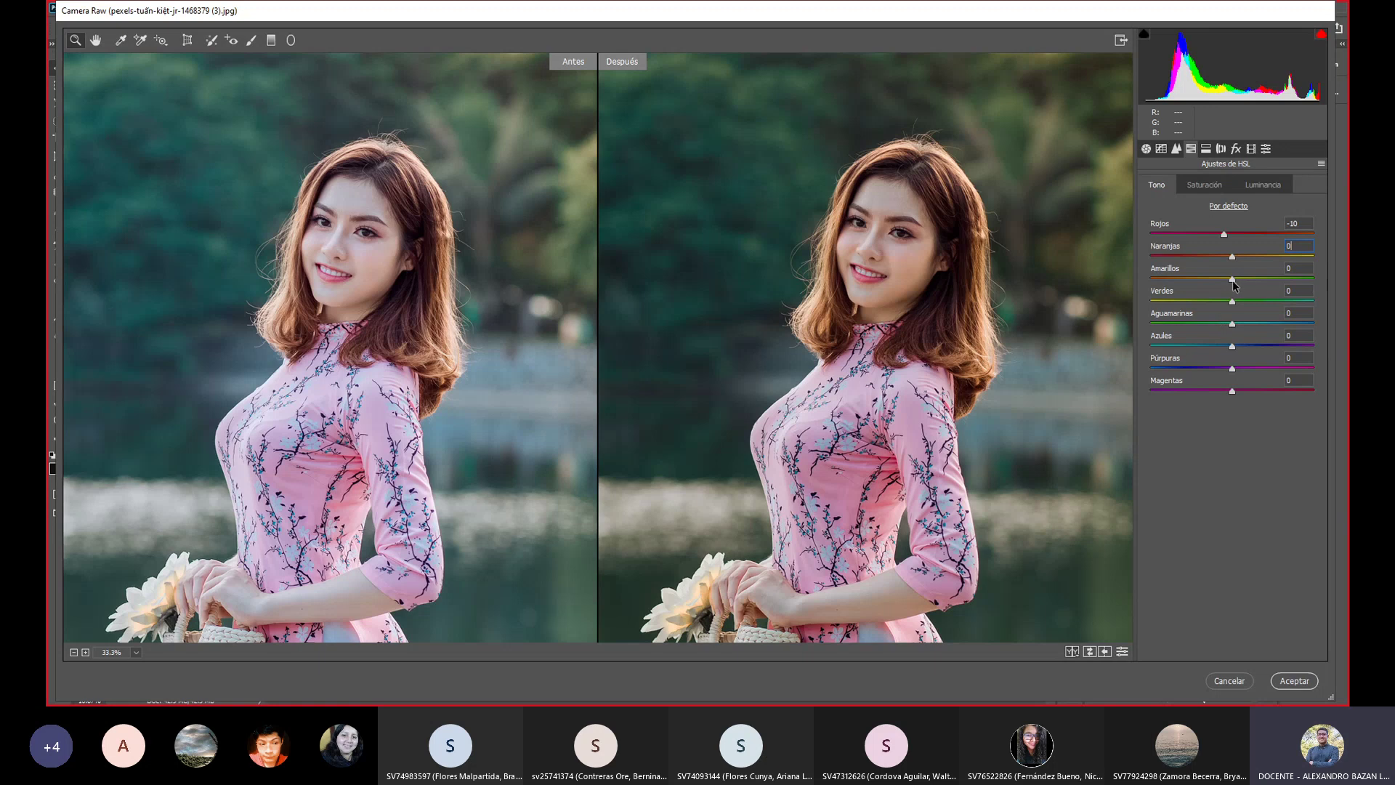
Zoom out to the whole photo and set the Amarillos hue to -25 after testing +100.
mouse_move(1233, 283)
left_mouse_down()
mouse_move(1185, 284)
mouse_move(1230, 278)
left_mouse_up()
left_click(944, 362, "alt")
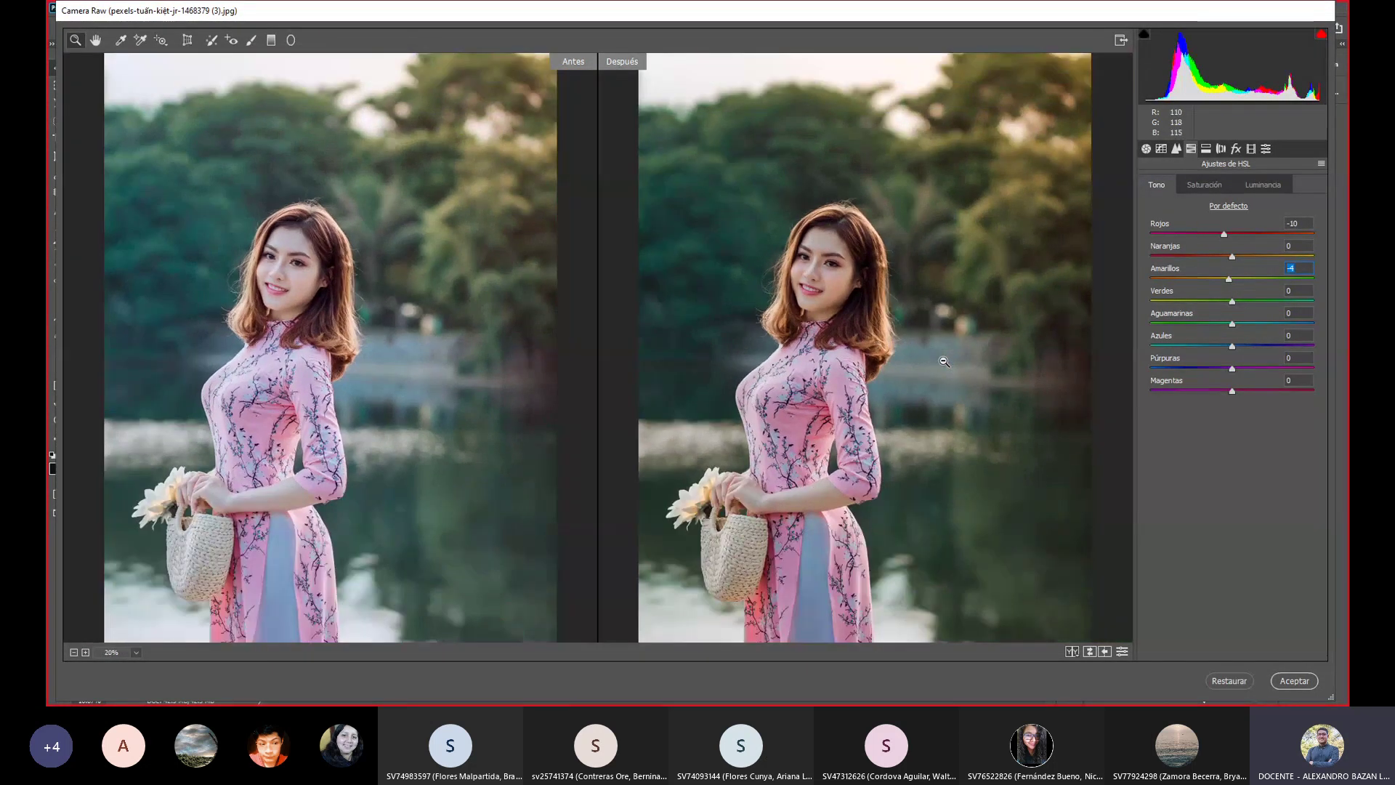
left_click(944, 361, "alt")
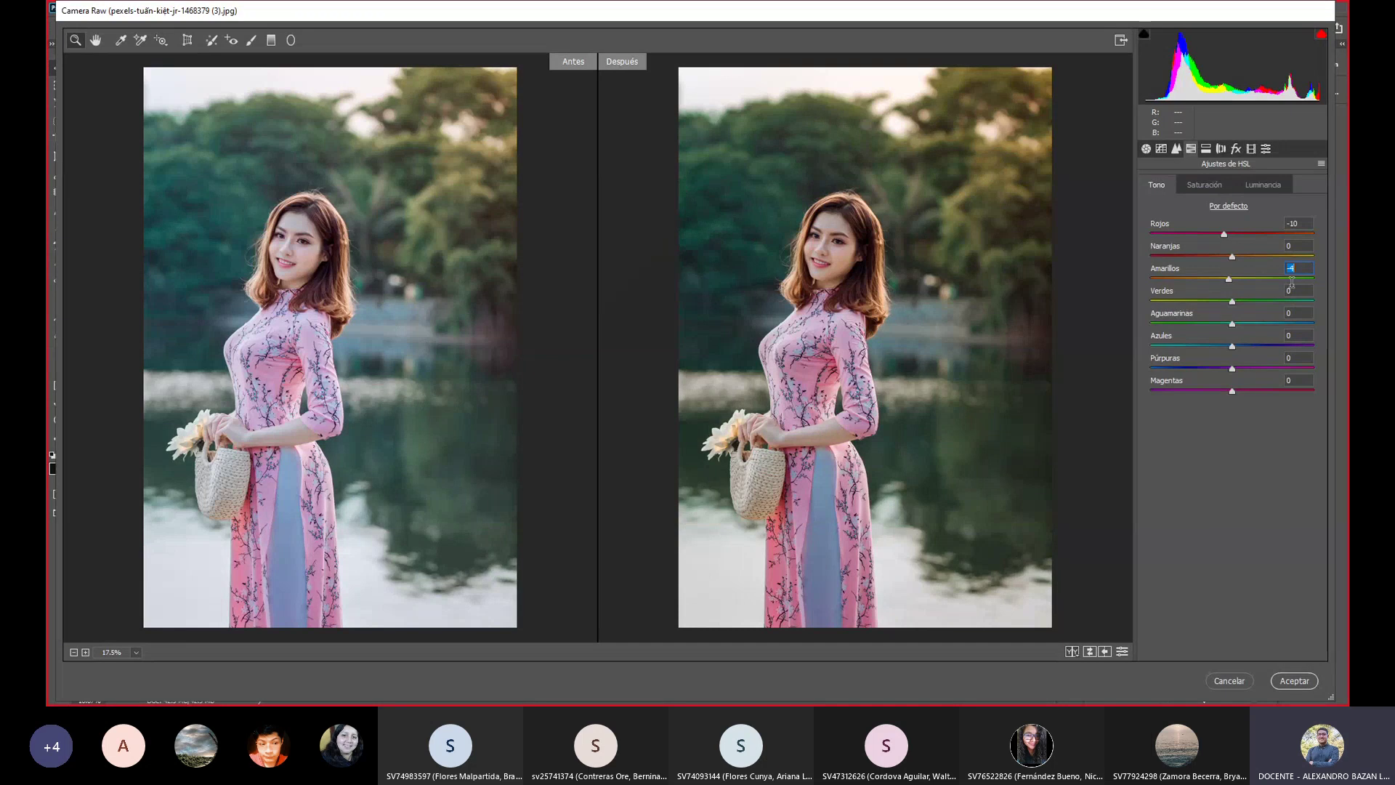
left_click_drag(1230, 282, 1317, 283)
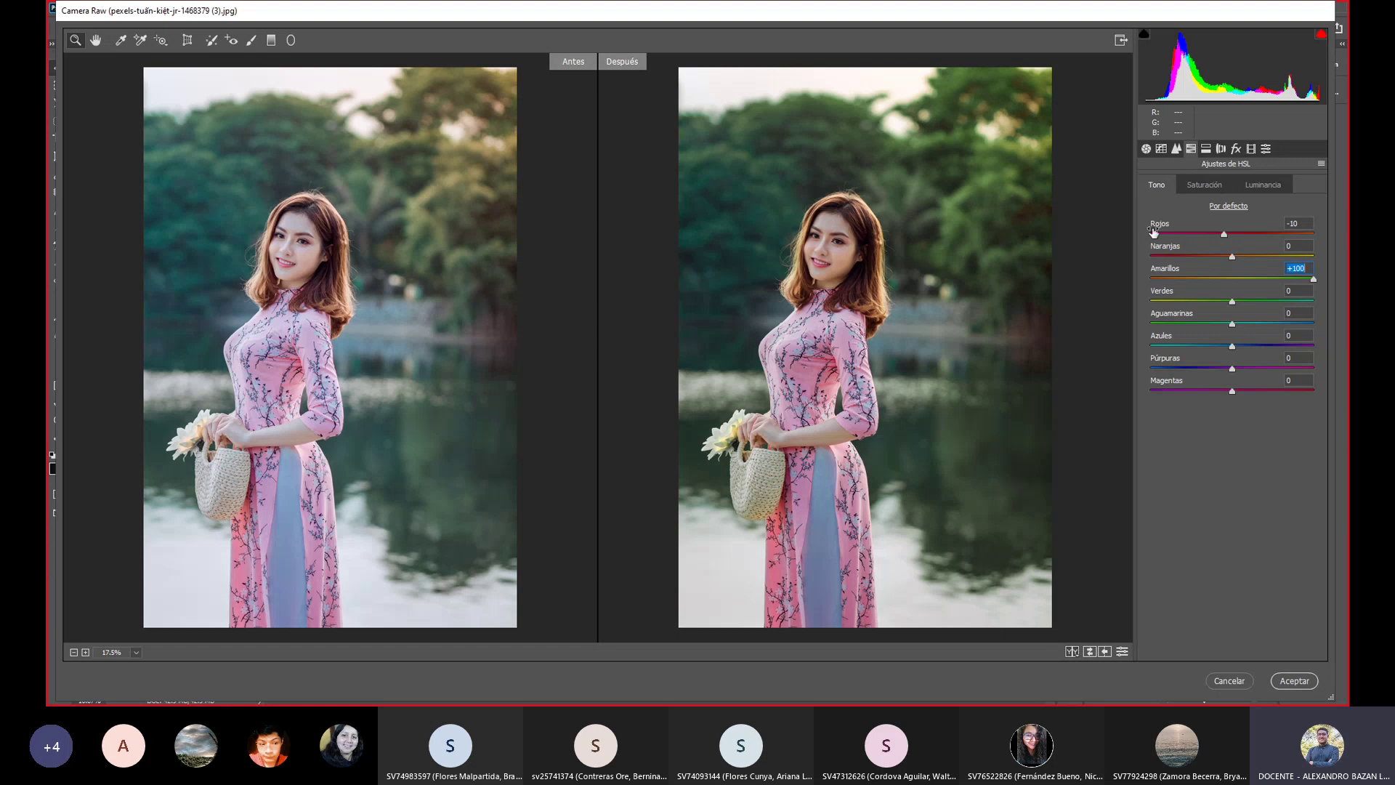
mouse_move(1316, 278)
left_mouse_down()
mouse_move(1190, 281)
mouse_move(1261, 280)
mouse_move(1233, 282)
left_mouse_up()
type("-25")
Try Verdes hue shifts, then set the Aguamarinas hue to -45 after testing its extremes.
left_click_drag(1232, 301, 1319, 302)
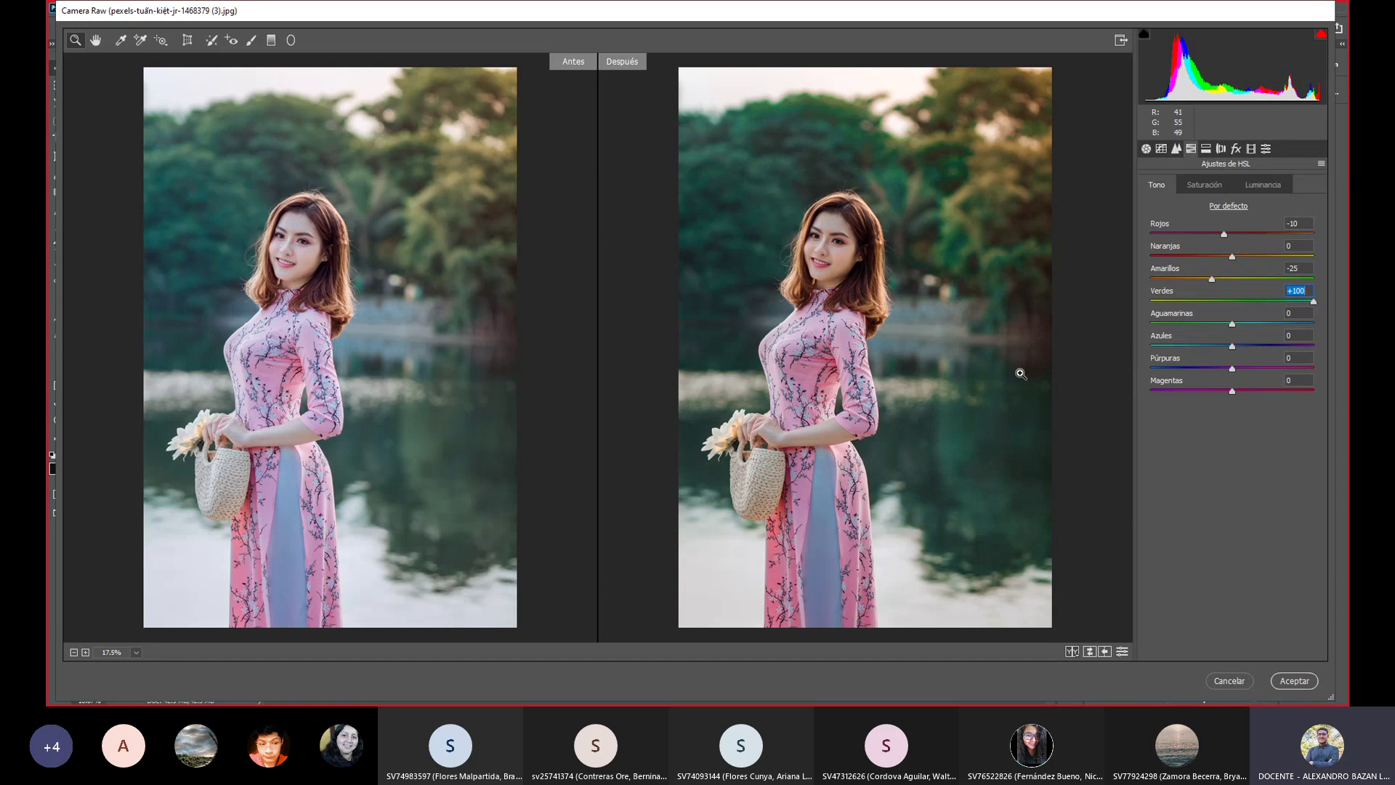
mouse_move(1313, 301)
left_mouse_down()
mouse_move(1181, 302)
mouse_move(1214, 302)
left_mouse_up()
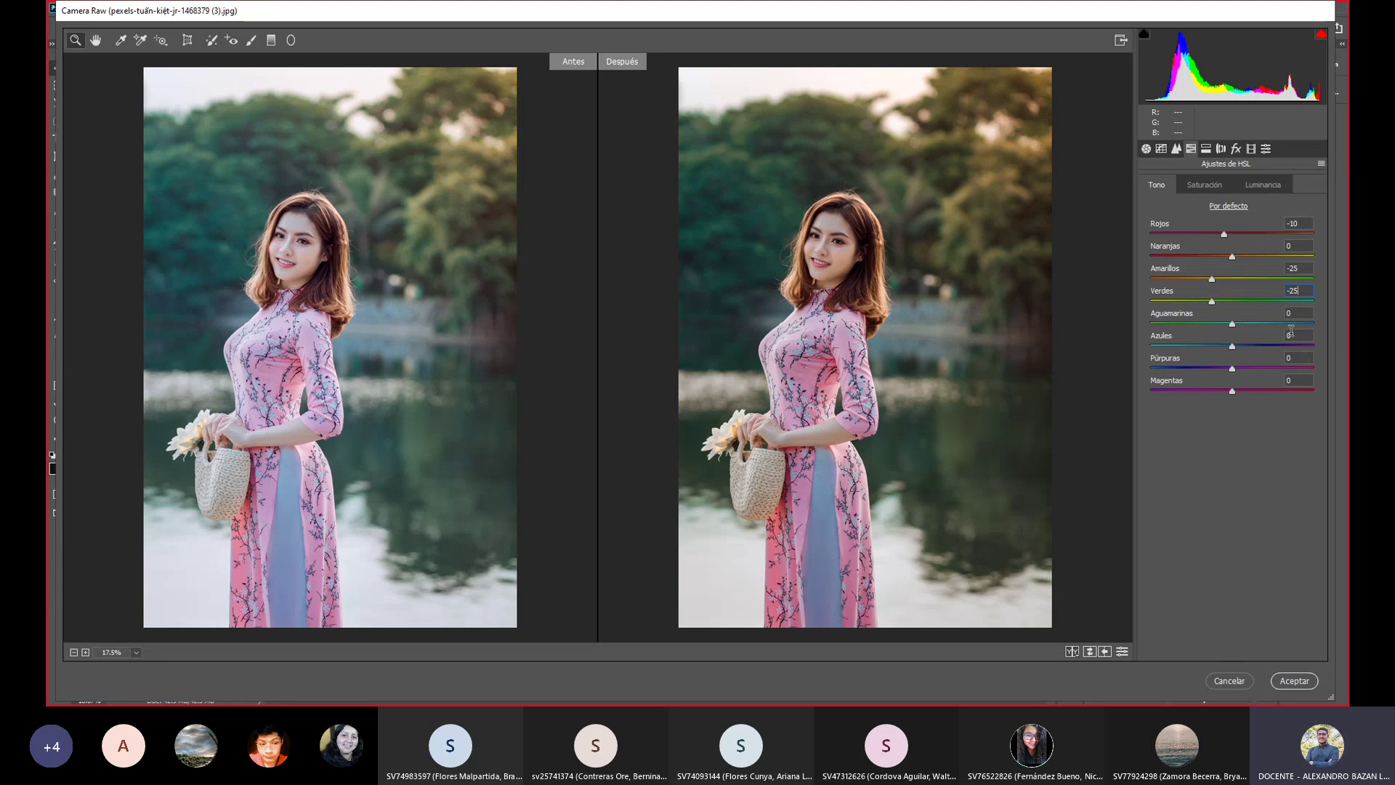
mouse_move(1245, 324)
left_mouse_down()
mouse_move(1330, 326)
mouse_move(1298, 327)
left_mouse_up()
mouse_move(1297, 327)
left_mouse_down()
mouse_move(1132, 336)
mouse_move(1175, 329)
left_mouse_up()
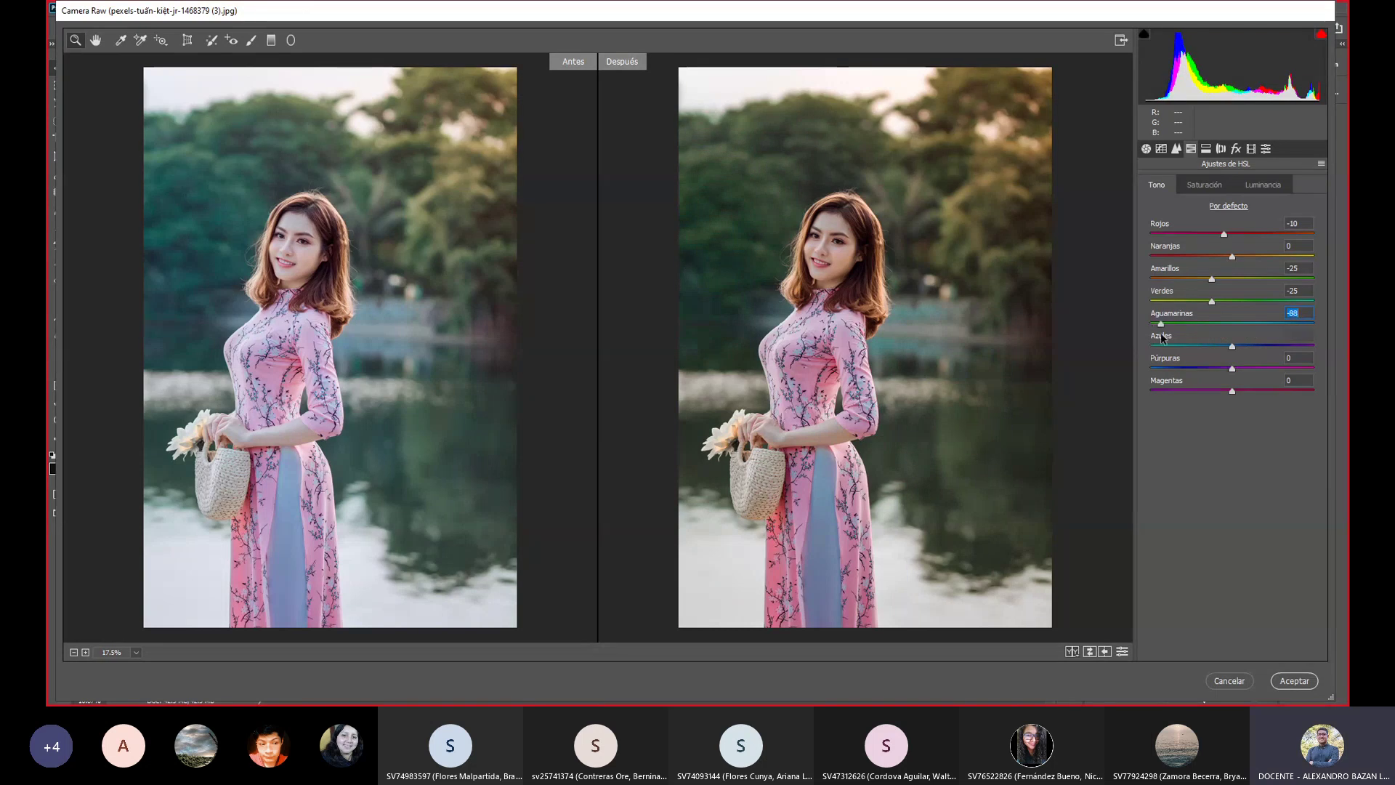
type("-45")
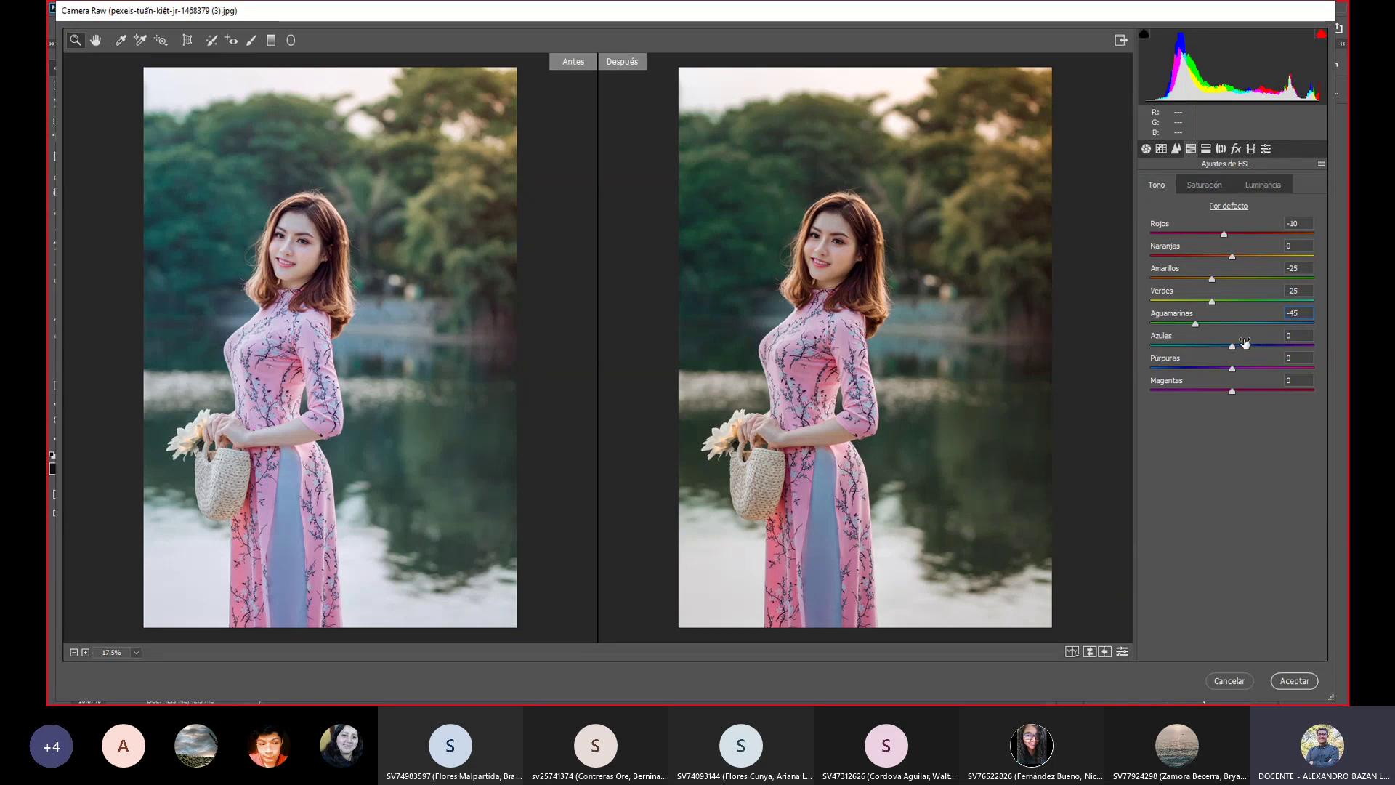
Set the Azules hue to -50 so the dress panel turns cyan, and Púrpuras to about +27.
left_click_drag(1232, 348, 1315, 347)
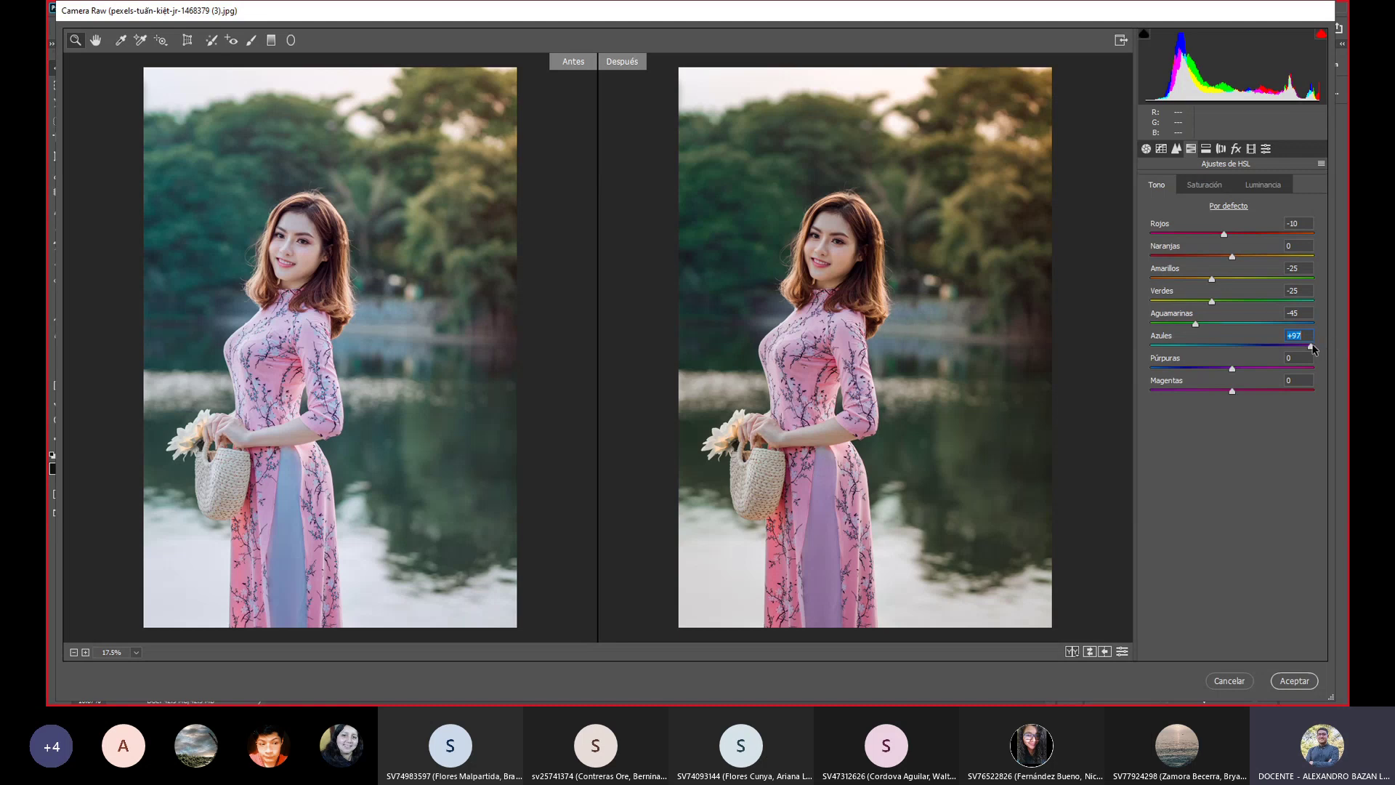
left_click_drag(1311, 348, 1199, 349)
left_click_drag(1195, 347, 1210, 349)
left_click_drag(1212, 345, 1179, 346)
left_click_drag(1204, 349, 1195, 353)
mouse_move(1232, 369)
left_mouse_down()
mouse_move(1102, 376)
mouse_move(1265, 385)
mouse_move(1078, 390)
left_mouse_up()
mouse_move(1078, 390)
left_mouse_down()
mouse_move(1348, 391)
mouse_move(1253, 381)
left_mouse_up()
Enter +25 for Púrpuras, try Magentas at +100 and -100, then settle it near +50.
type("+2")
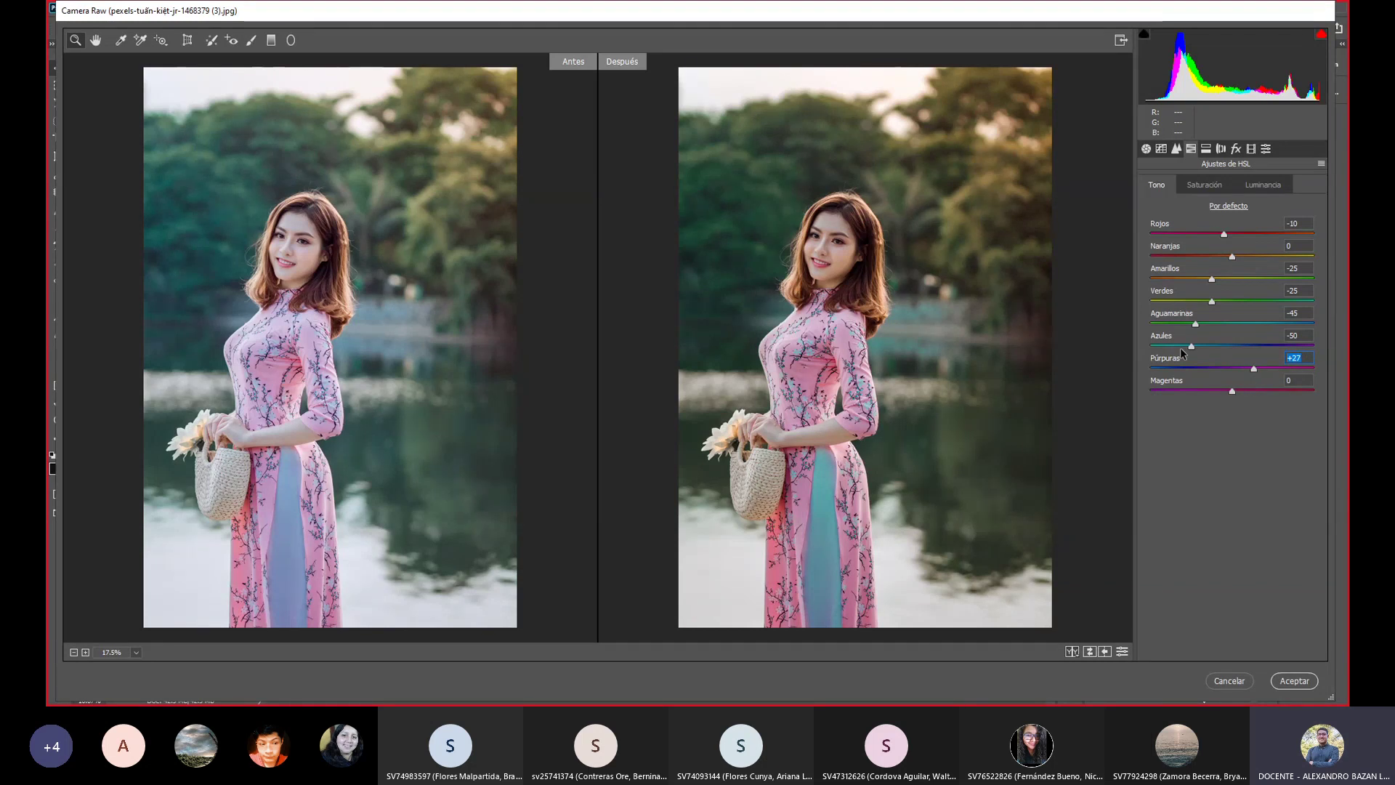
type("5")
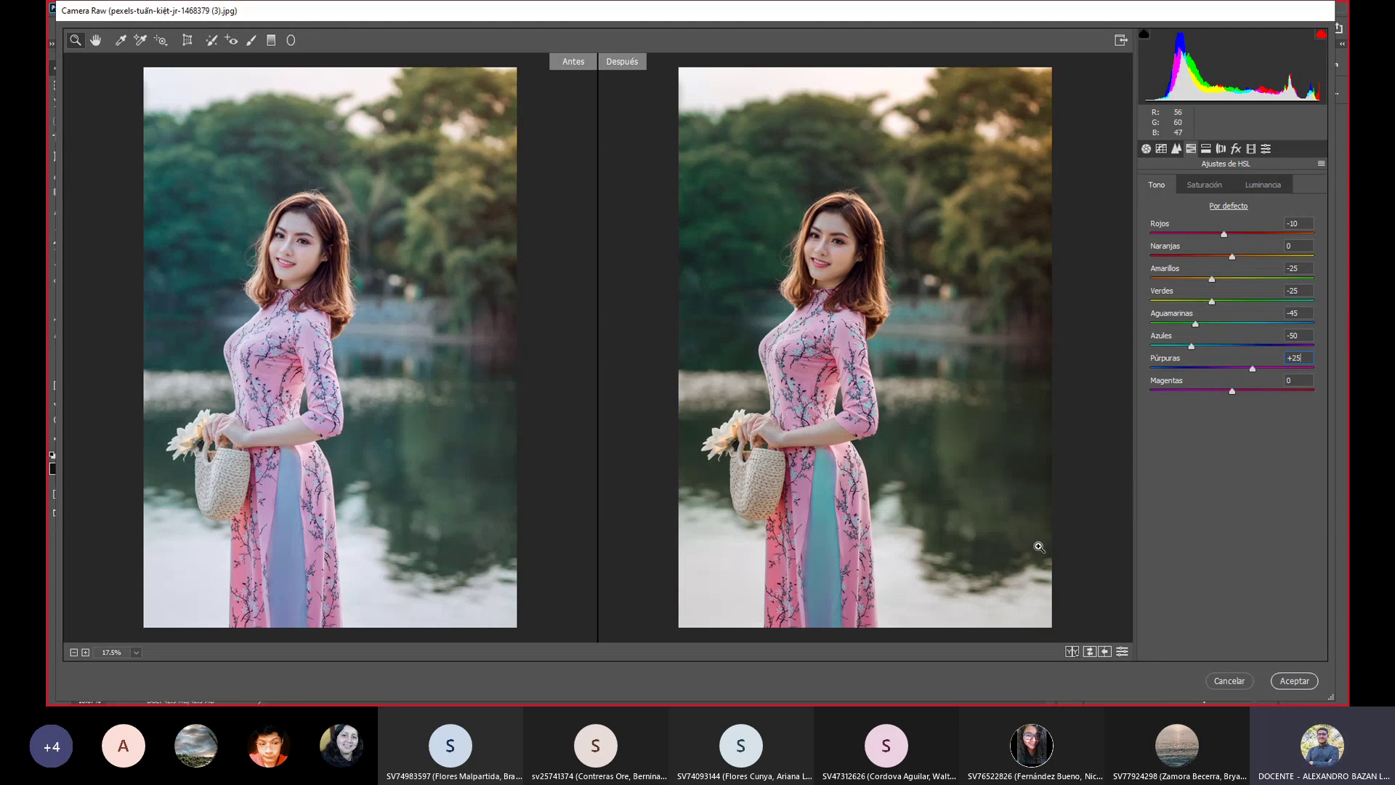
key("Tab")
type("100")
key("Return")
type("-100")
key("Return")
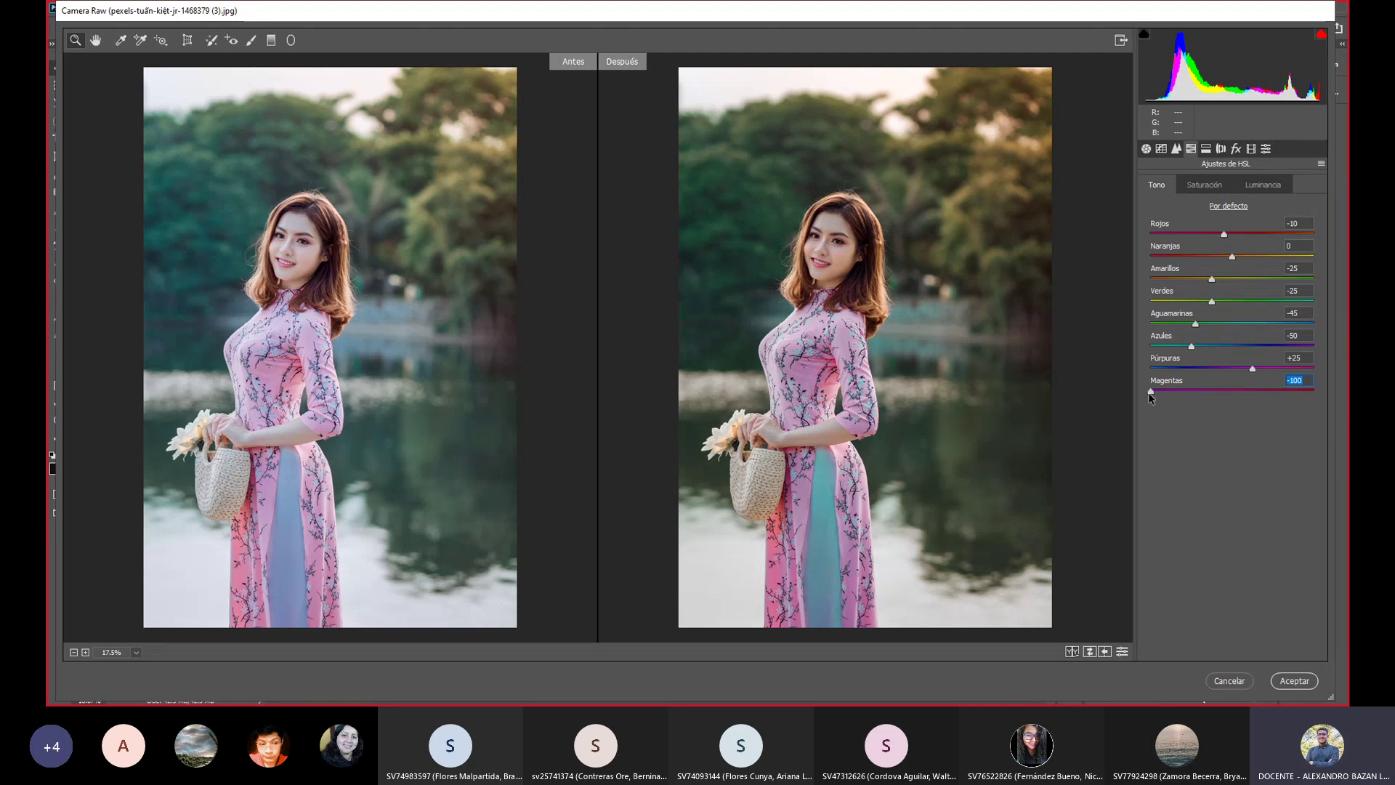
left_click_drag(1152, 392, 1196, 392)
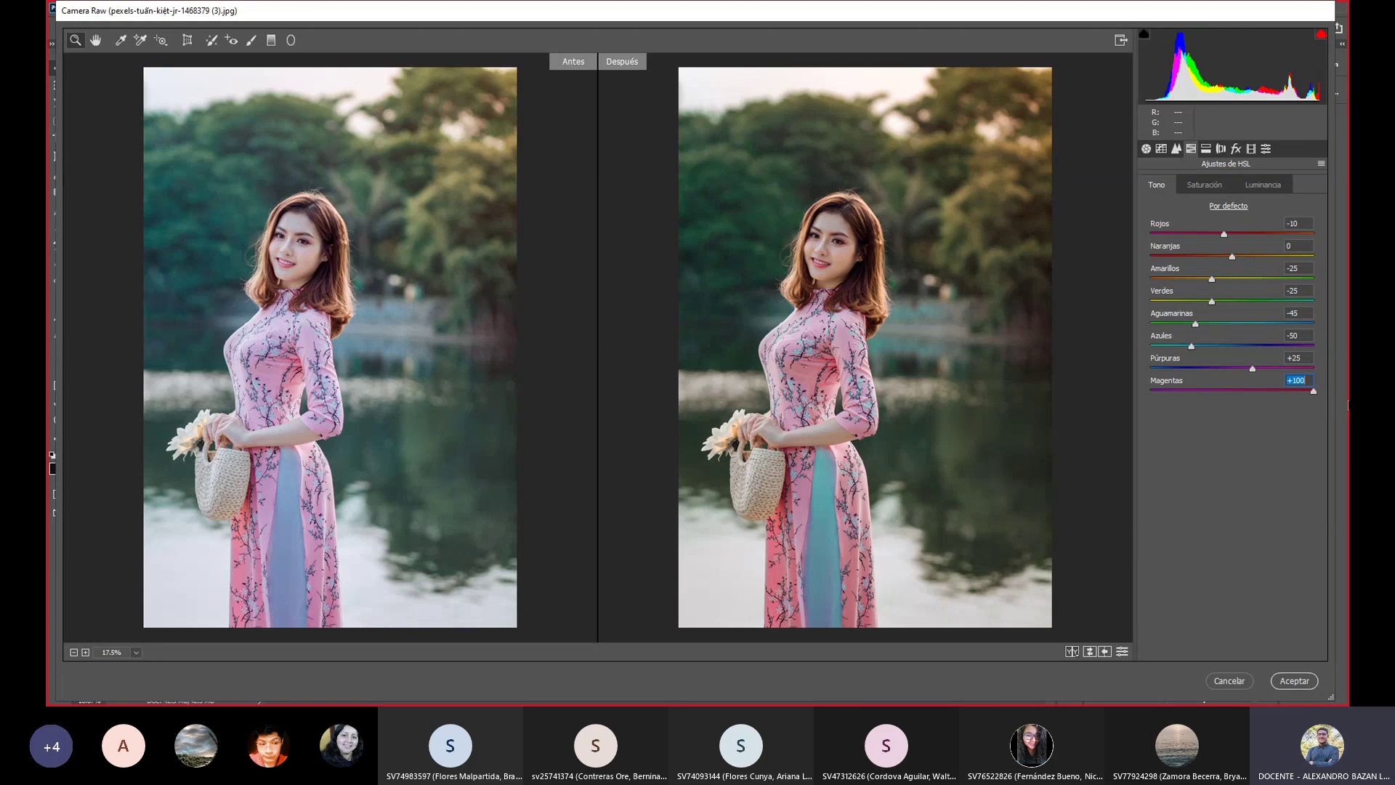
left_click_drag(1345, 407, 1307, 408)
mouse_move(1281, 393)
left_mouse_down()
mouse_move(1302, 392)
mouse_move(1291, 394)
left_mouse_up()
On the Saturación tab, test the Rojos extremes, reset to 0, then set Rojos to +15.
left_click(1201, 186)
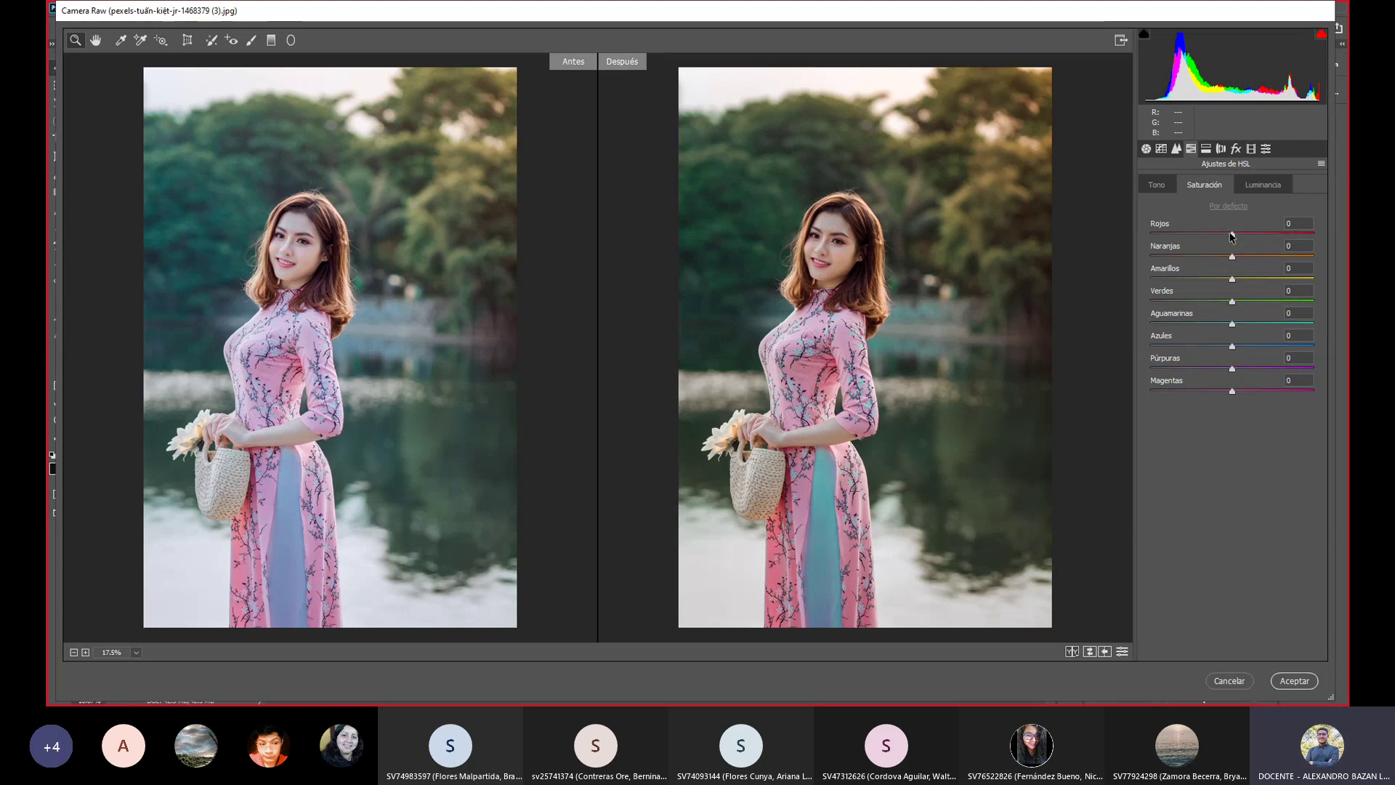
mouse_move(1232, 234)
left_mouse_down()
mouse_move(1314, 234)
mouse_move(1140, 237)
left_mouse_up()
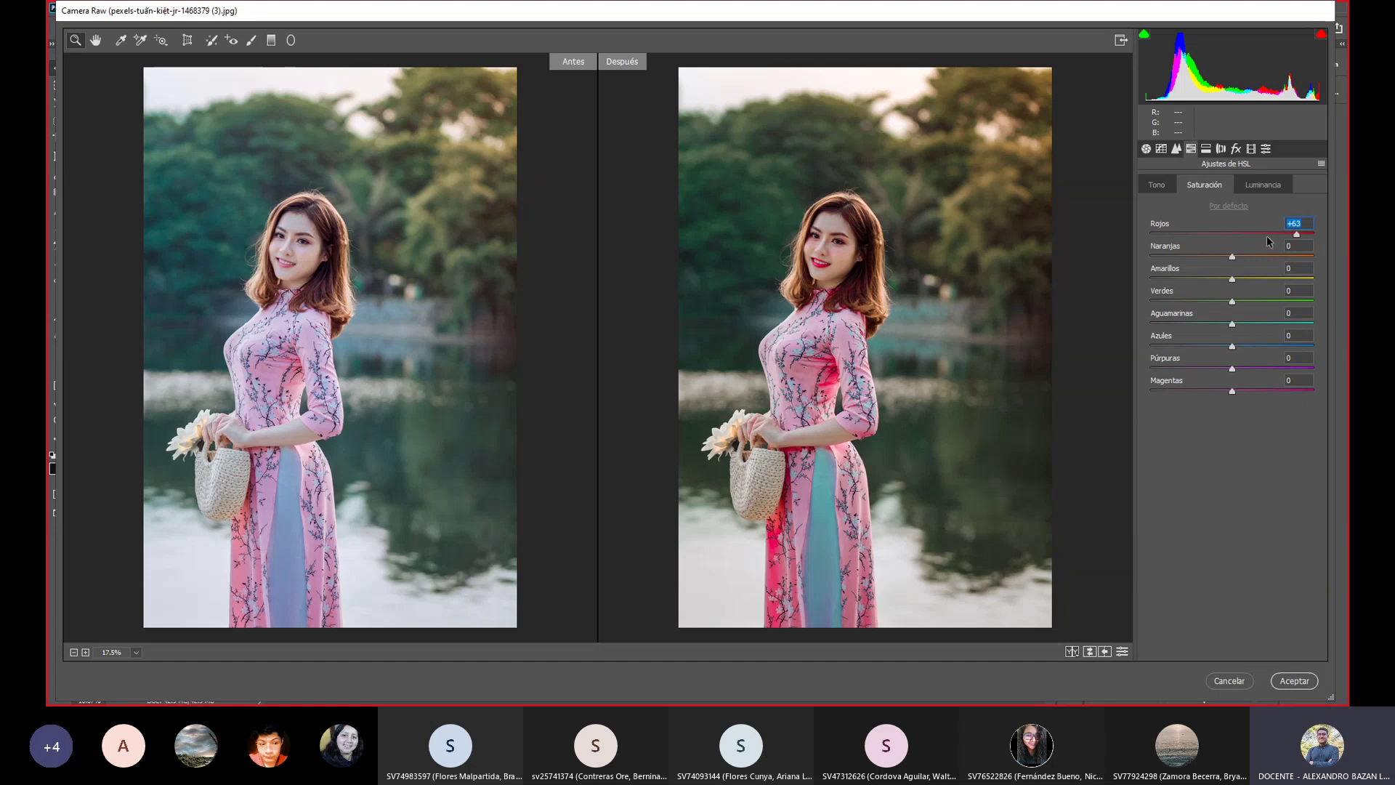
mouse_move(1139, 232)
left_mouse_down()
mouse_move(1348, 244)
mouse_move(1139, 244)
left_mouse_up()
type("0")
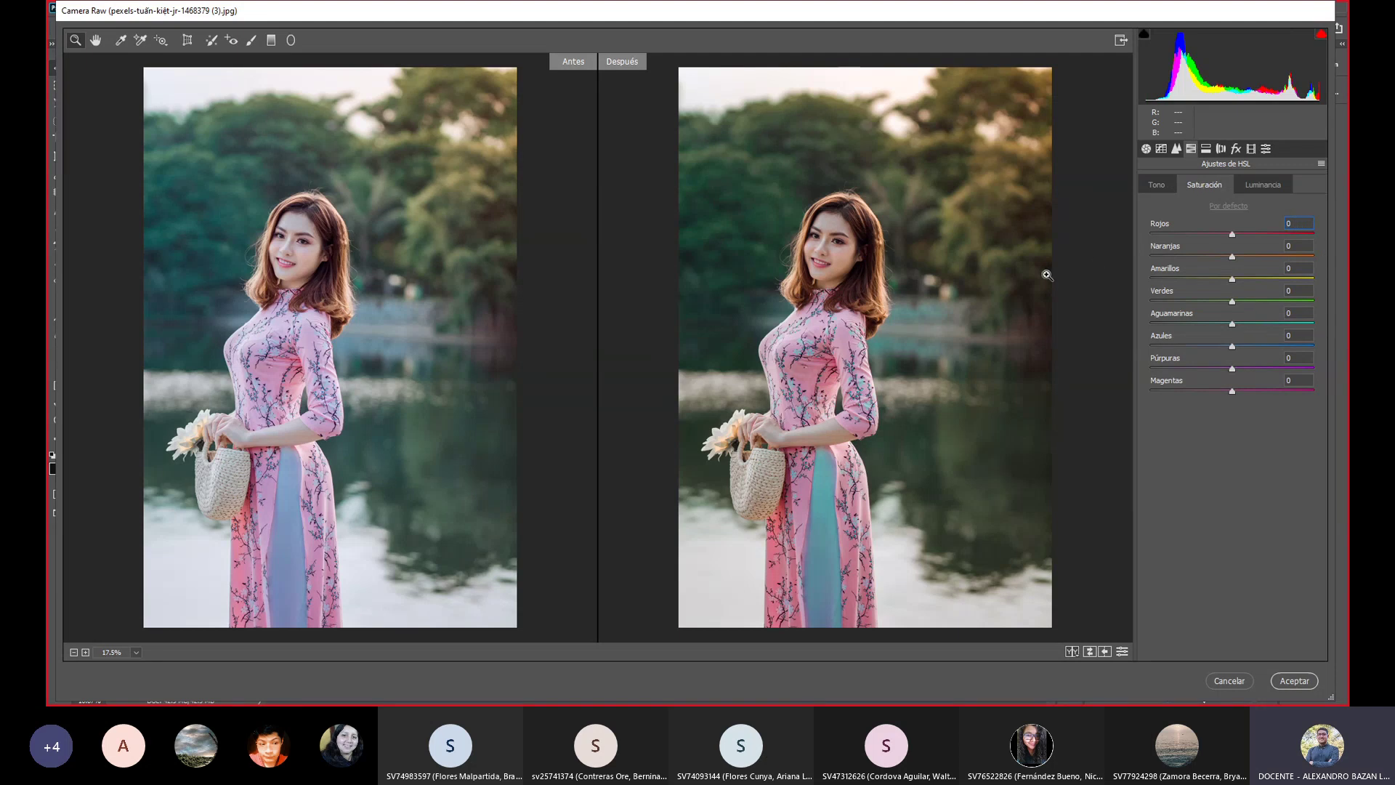
scroll(847, 255, "up", 2)
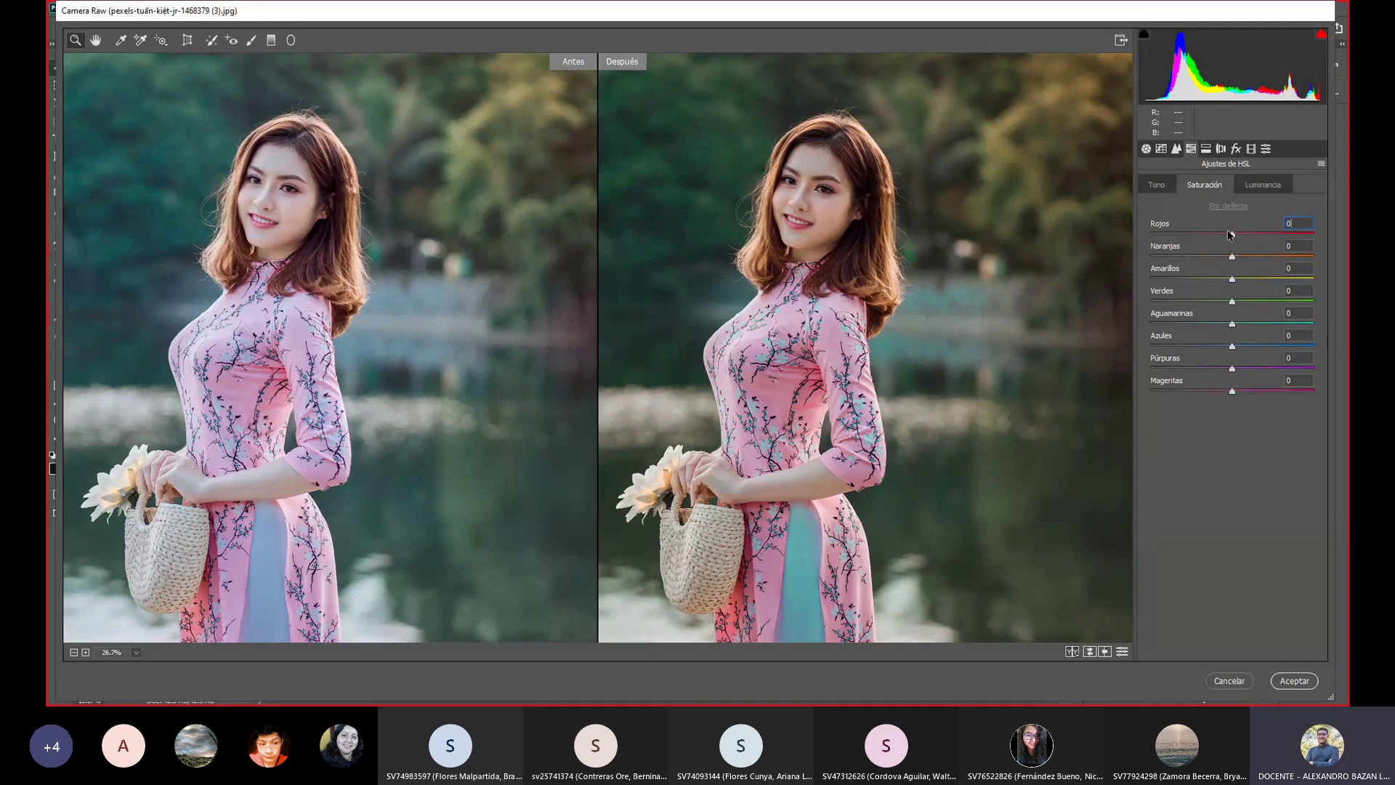
left_click_drag(1234, 234, 1244, 234)
type("+15")
Set the Naranjas saturation to +7.
mouse_move(1233, 257)
left_mouse_down()
mouse_move(1195, 258)
mouse_move(1242, 257)
left_mouse_up()
type("0")
left_click_drag(1232, 258, 1239, 257)
type("+7")
Test a strong yellow boost, zoom out, and set Amarillos saturation to +10.
left_click_drag(1233, 283, 1294, 280)
left_click(975, 364, "alt")
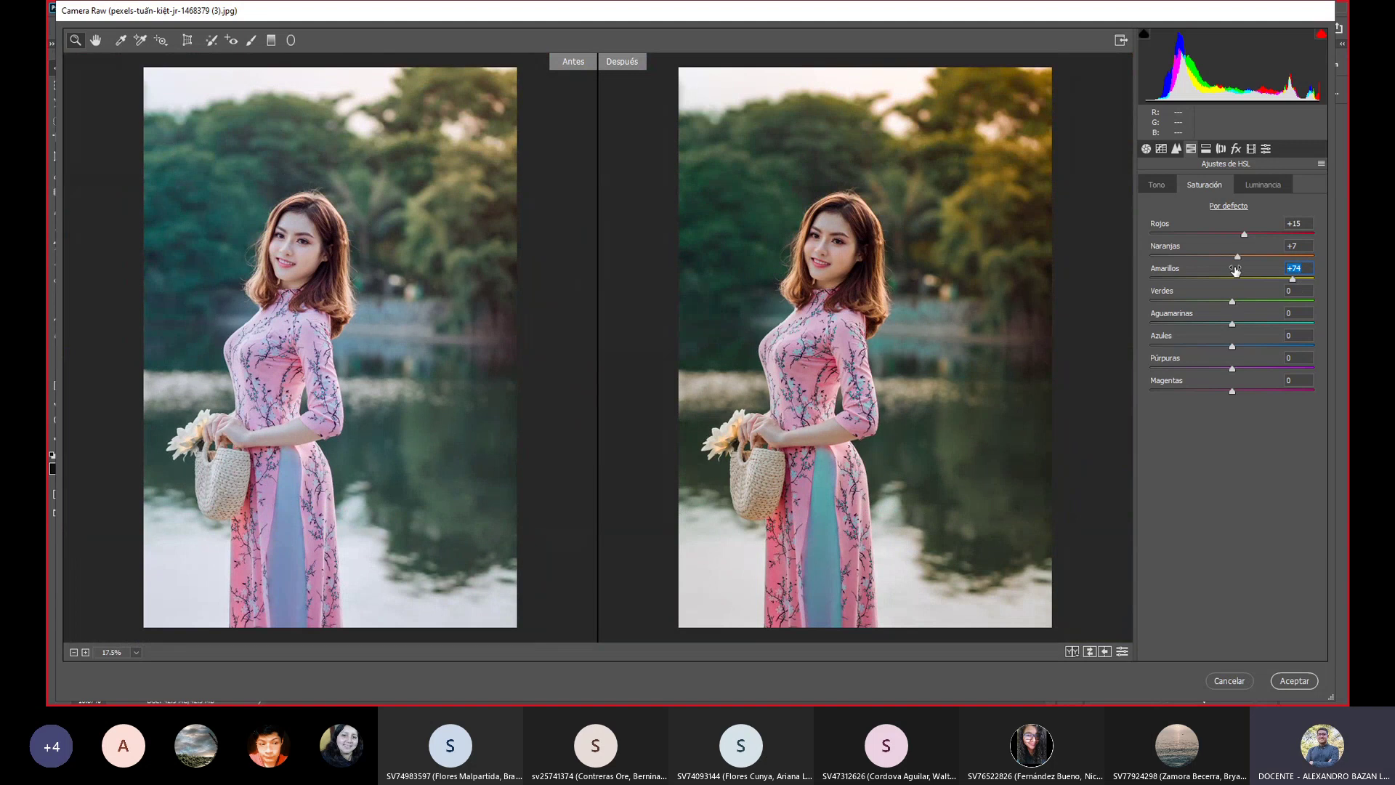
type("0")
left_click_drag(1243, 279, 1247, 281)
type("+10")
Set the Verdes saturation to +40 and Aguamarinas to +25.
mouse_move(1232, 301)
left_mouse_down()
mouse_move(1288, 301)
mouse_move(1251, 301)
left_mouse_up()
left_click(1275, 300)
type("40")
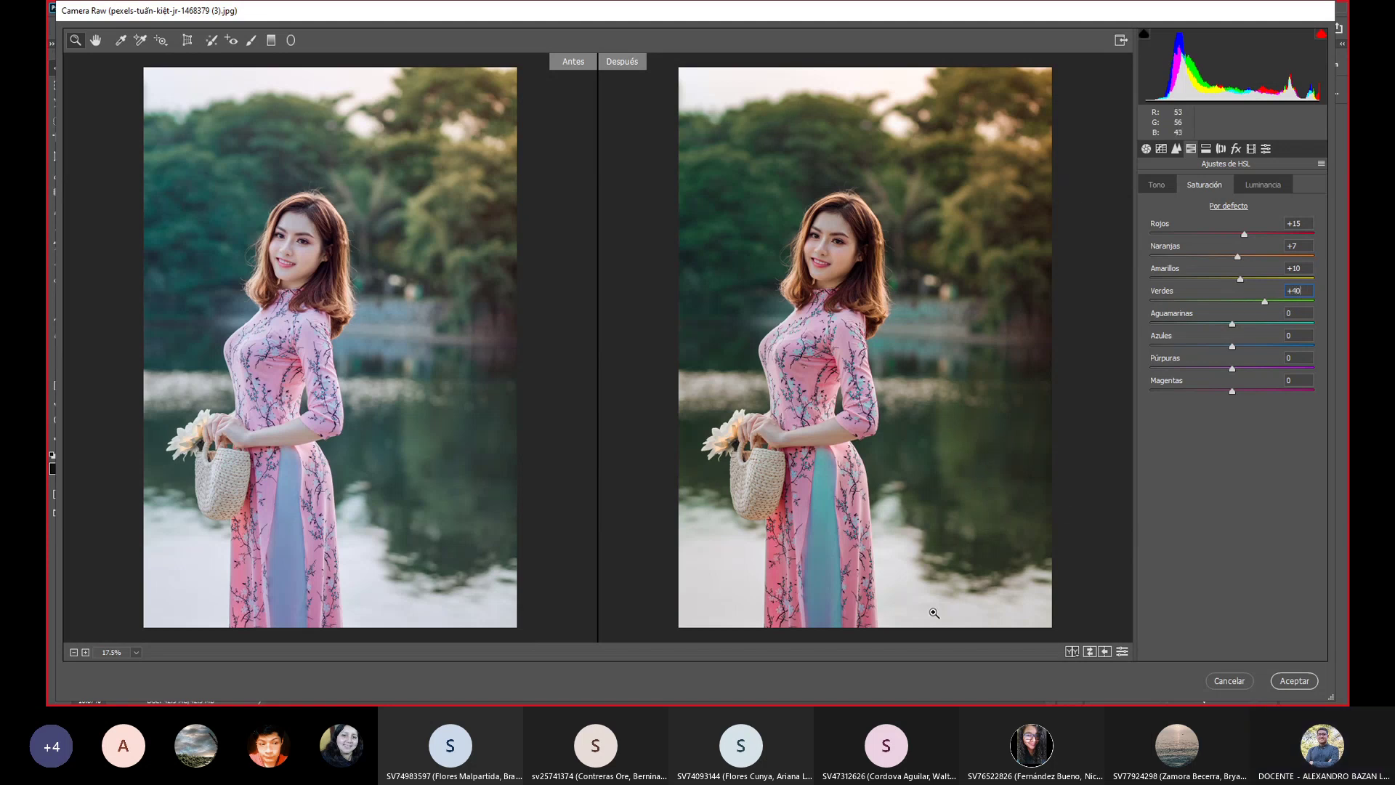
key("Tab")
type("10")
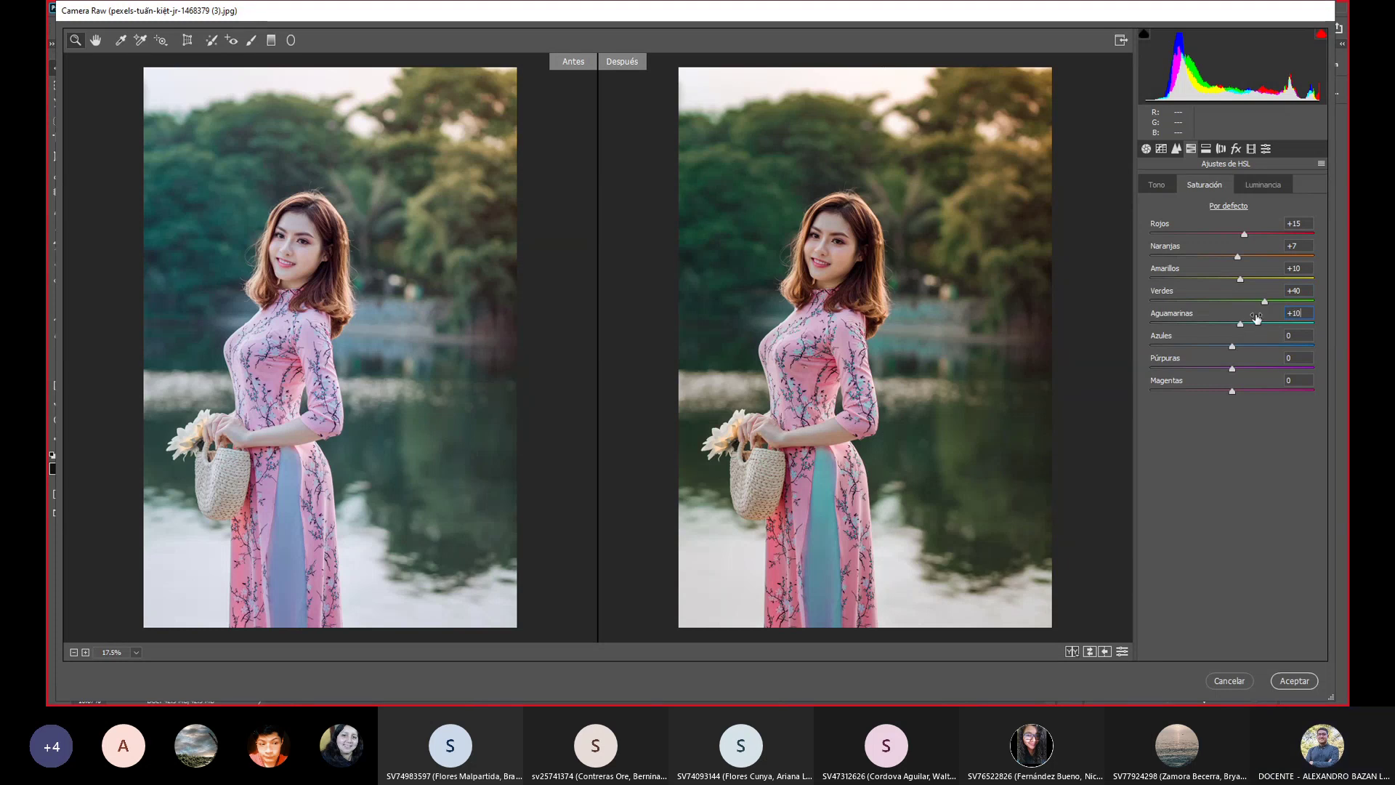
left_click(1300, 336)
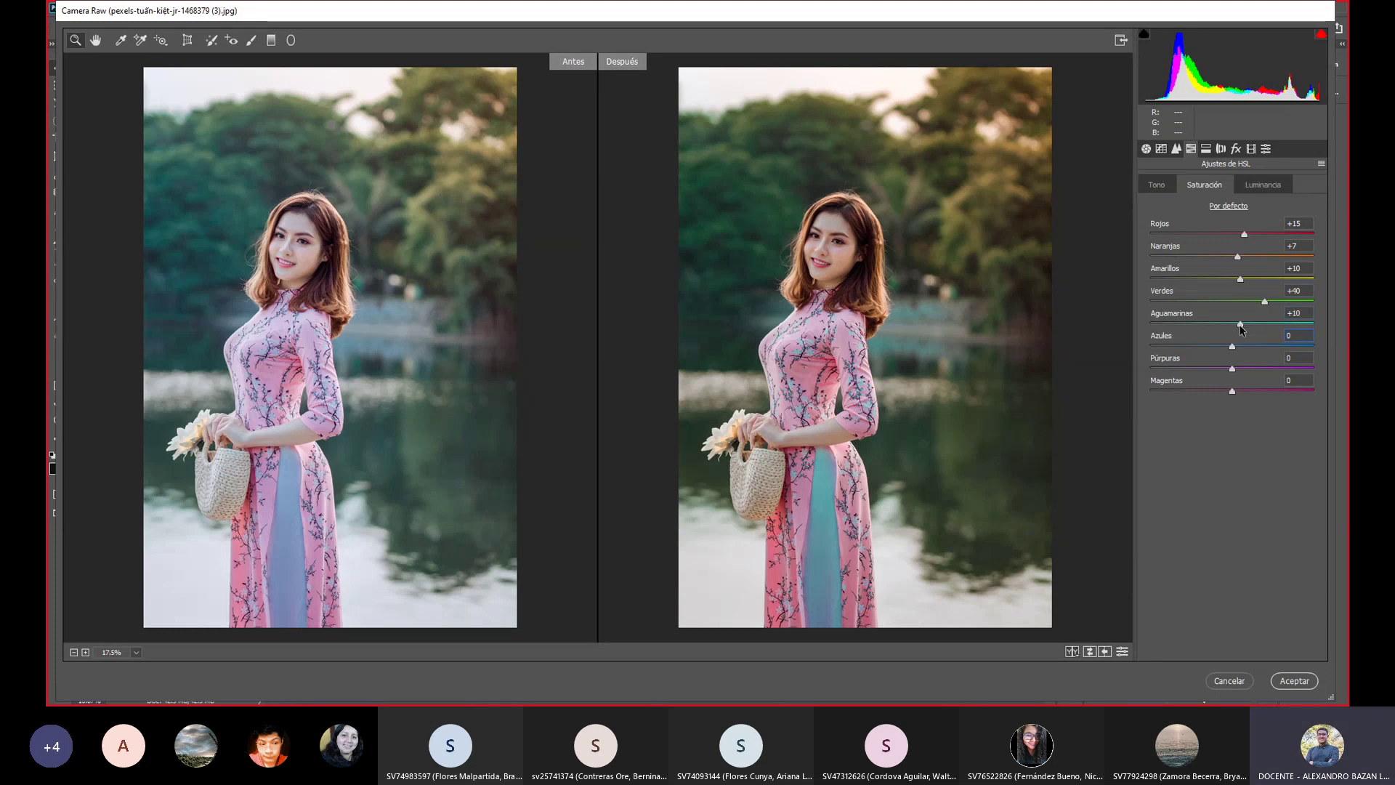
mouse_move(1240, 323)
left_mouse_down()
mouse_move(1261, 324)
mouse_move(1248, 324)
left_mouse_up()
type("25")
key("Tab")
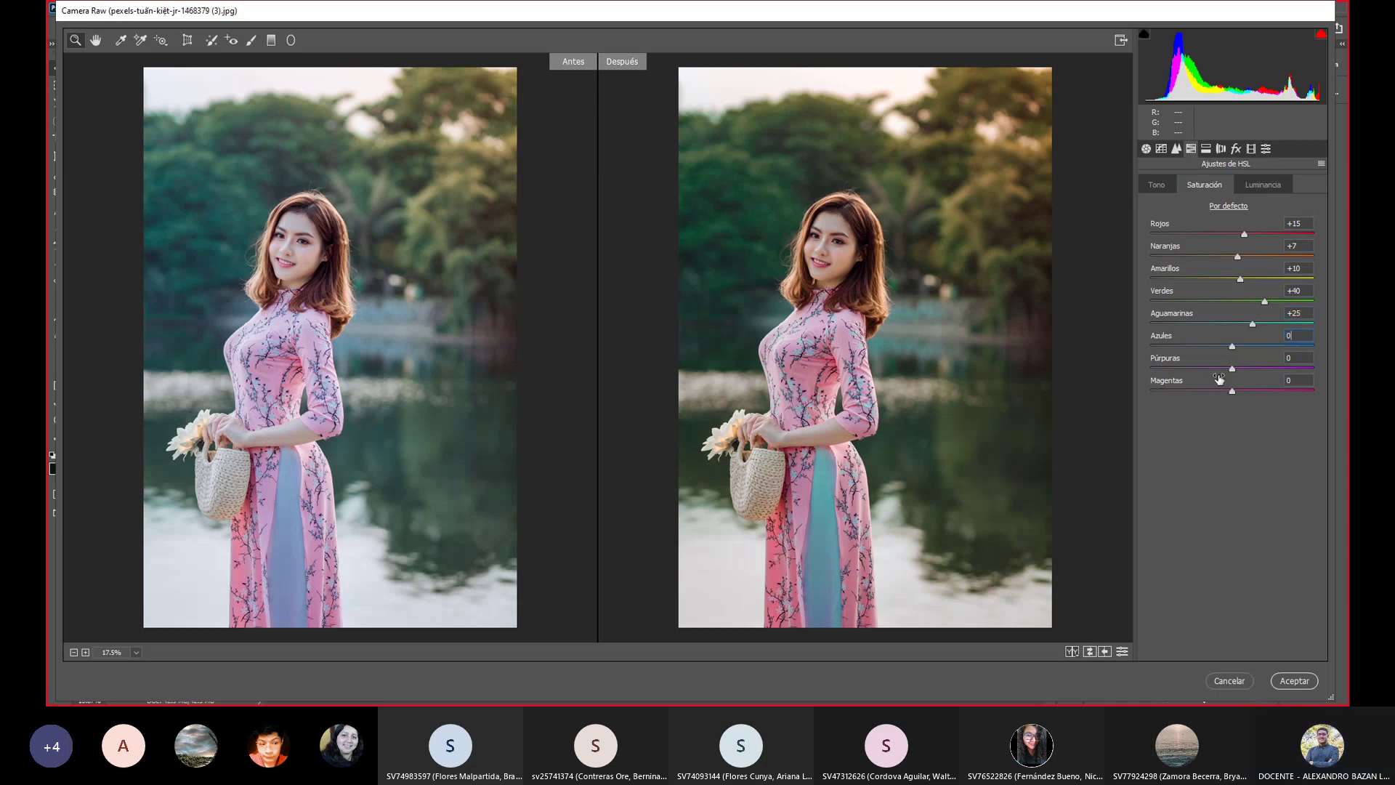
Keep Azules saturation at 0, and set Púrpuras to +10 and Magentas to +20.
mouse_move(1232, 346)
left_mouse_down()
mouse_move(1272, 346)
mouse_move(1136, 351)
left_mouse_up()
type("0")
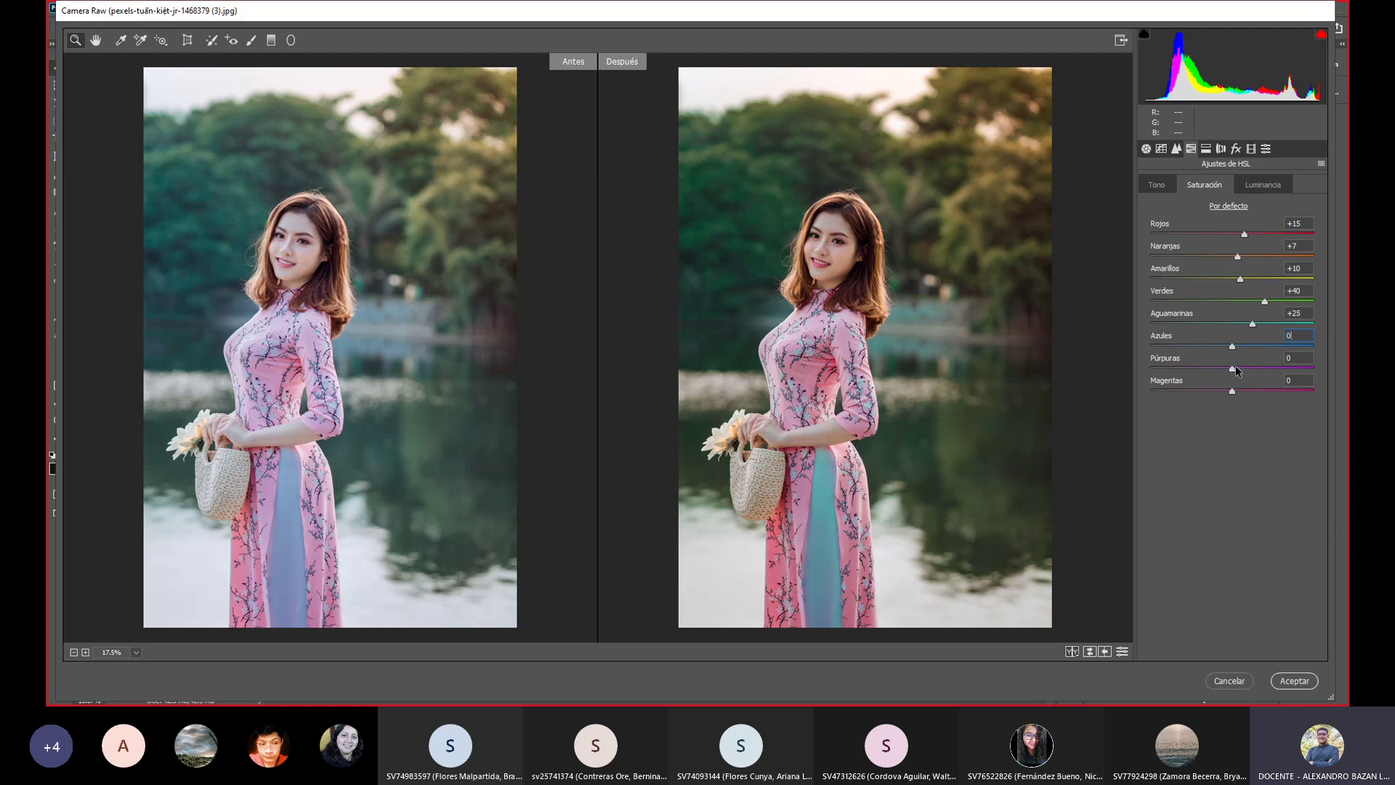
left_click_drag(1232, 368, 1270, 368)
left_click_drag(1270, 369, 1269, 369)
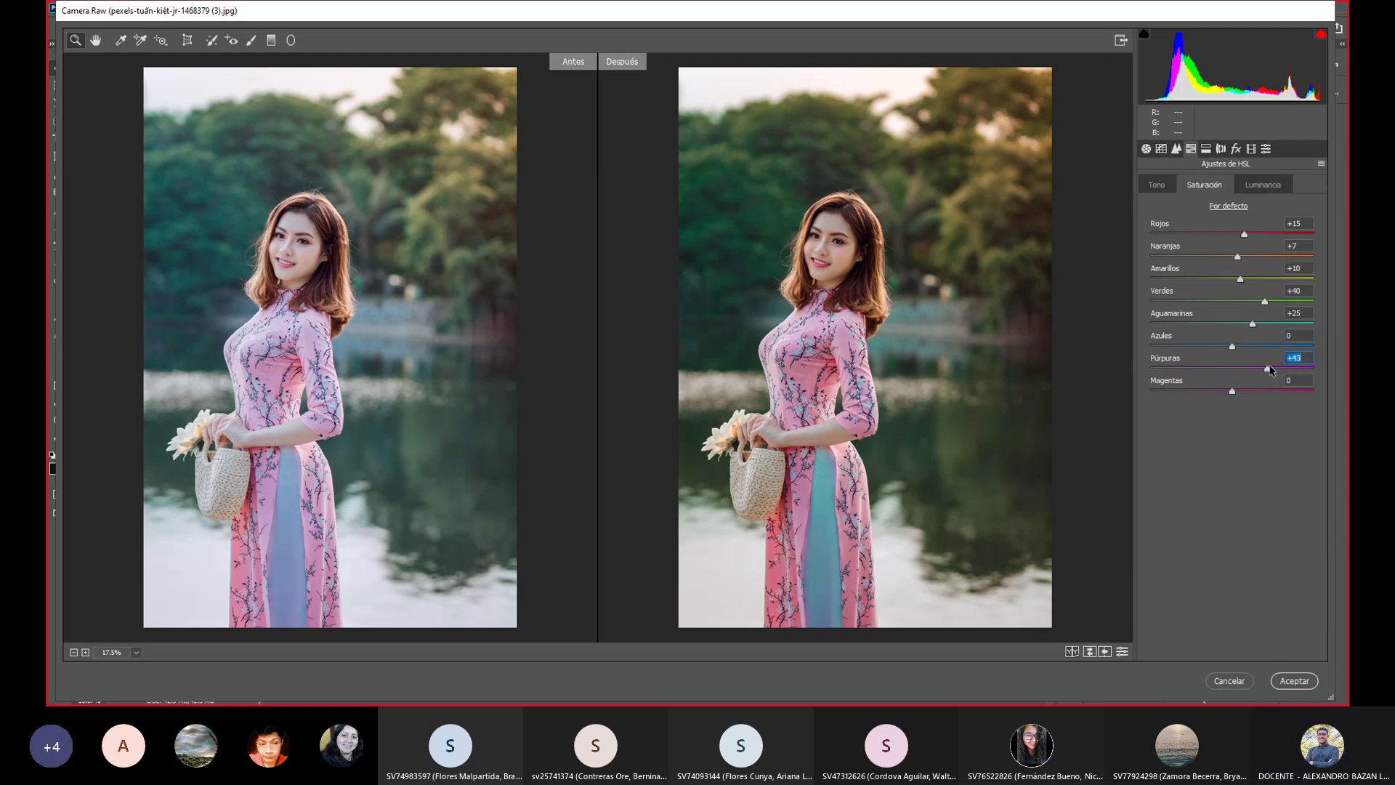
type("10")
left_click_drag(1232, 391, 1259, 391)
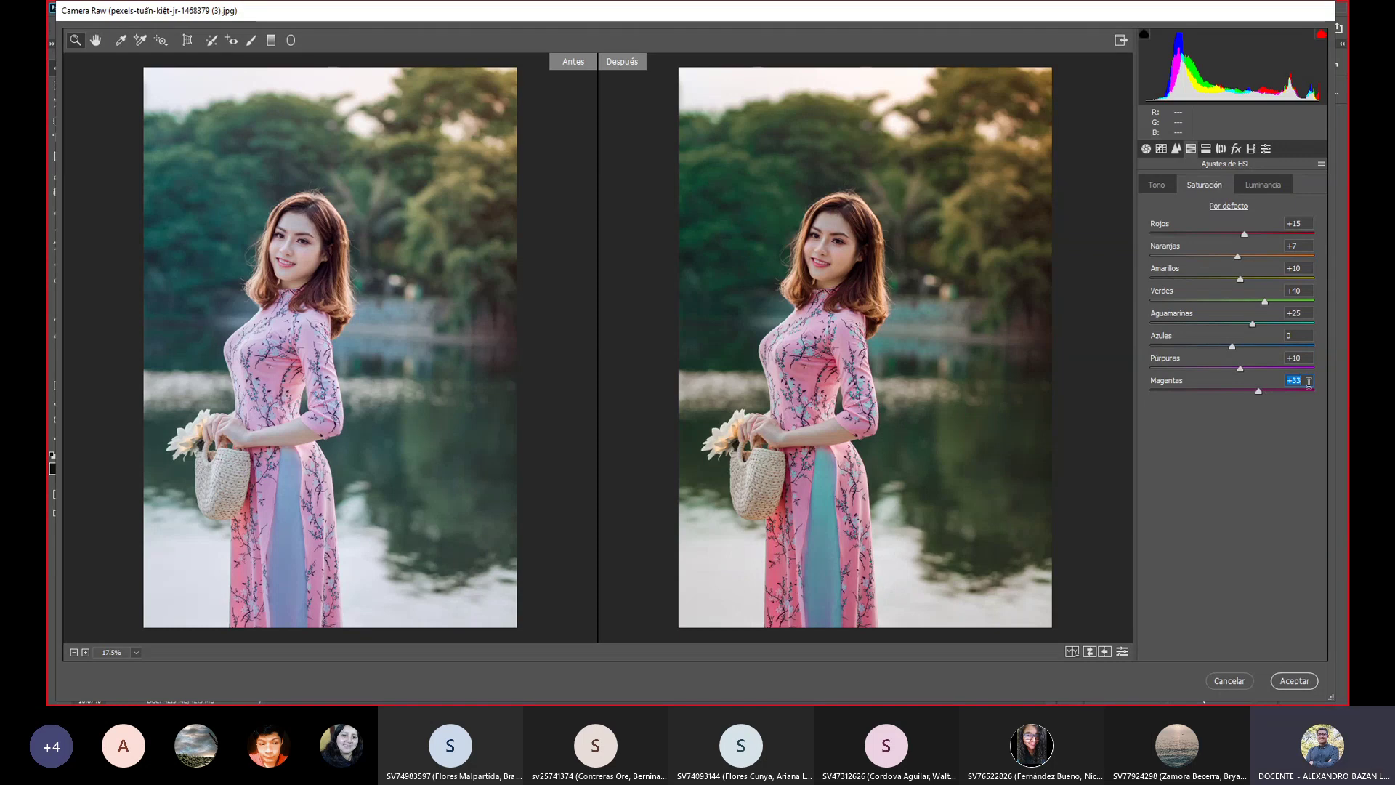
type("20")
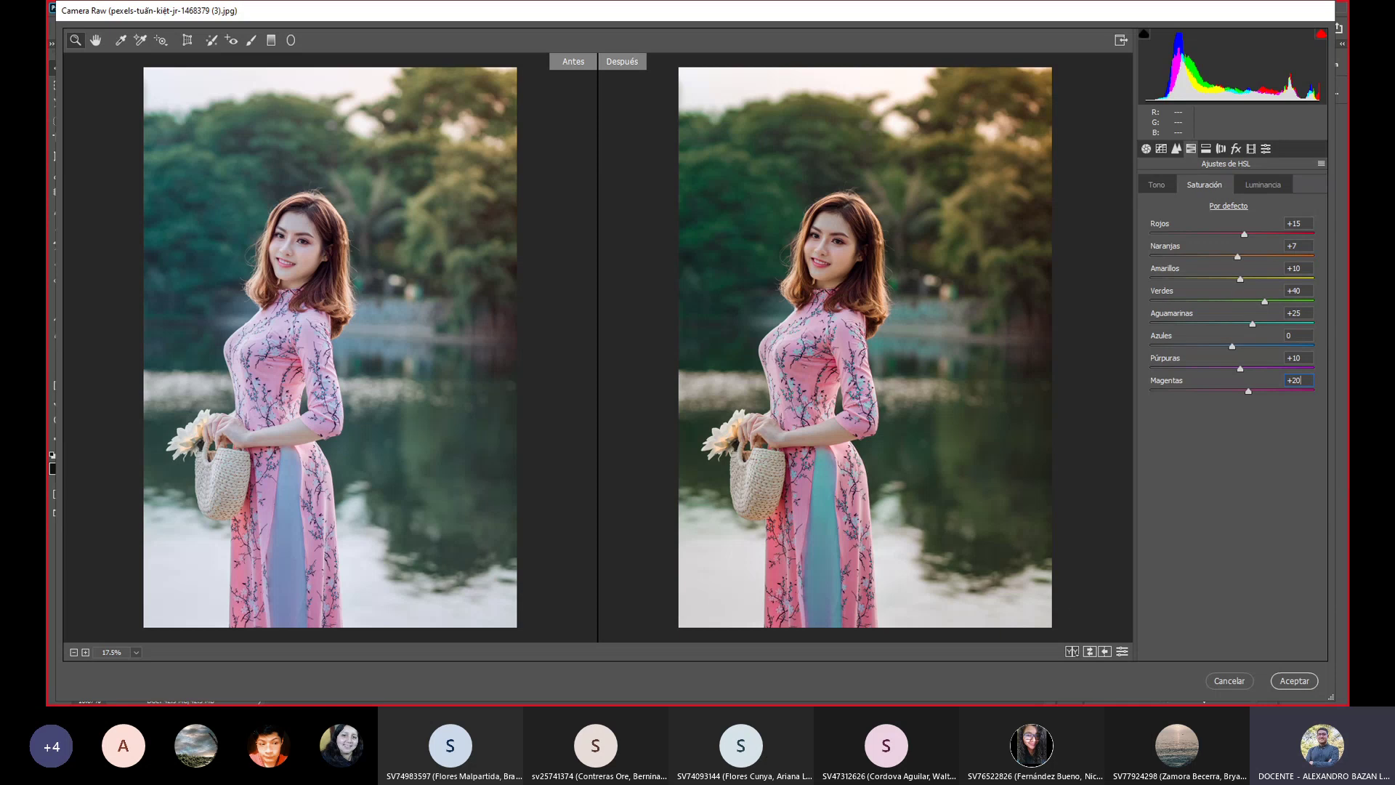
key("Return")
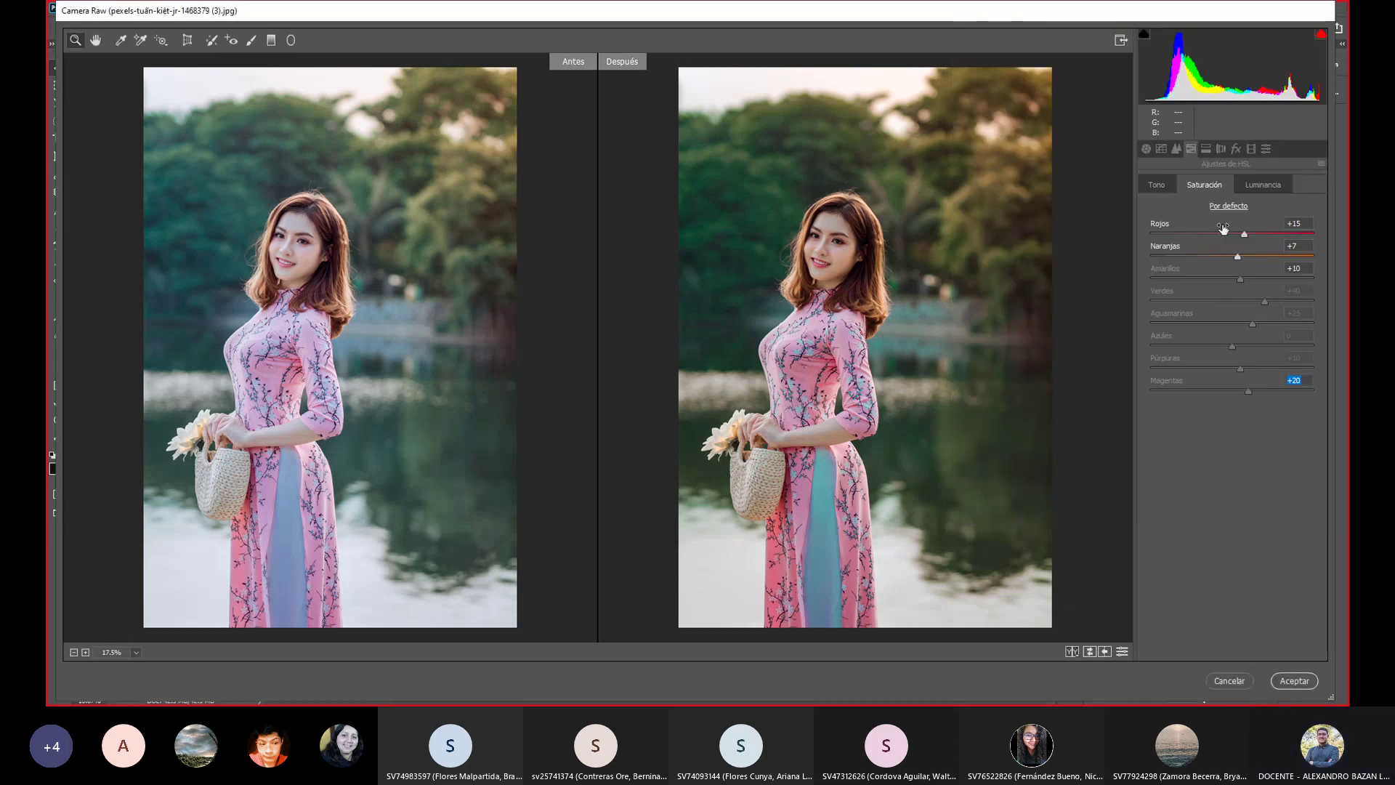
key("Return")
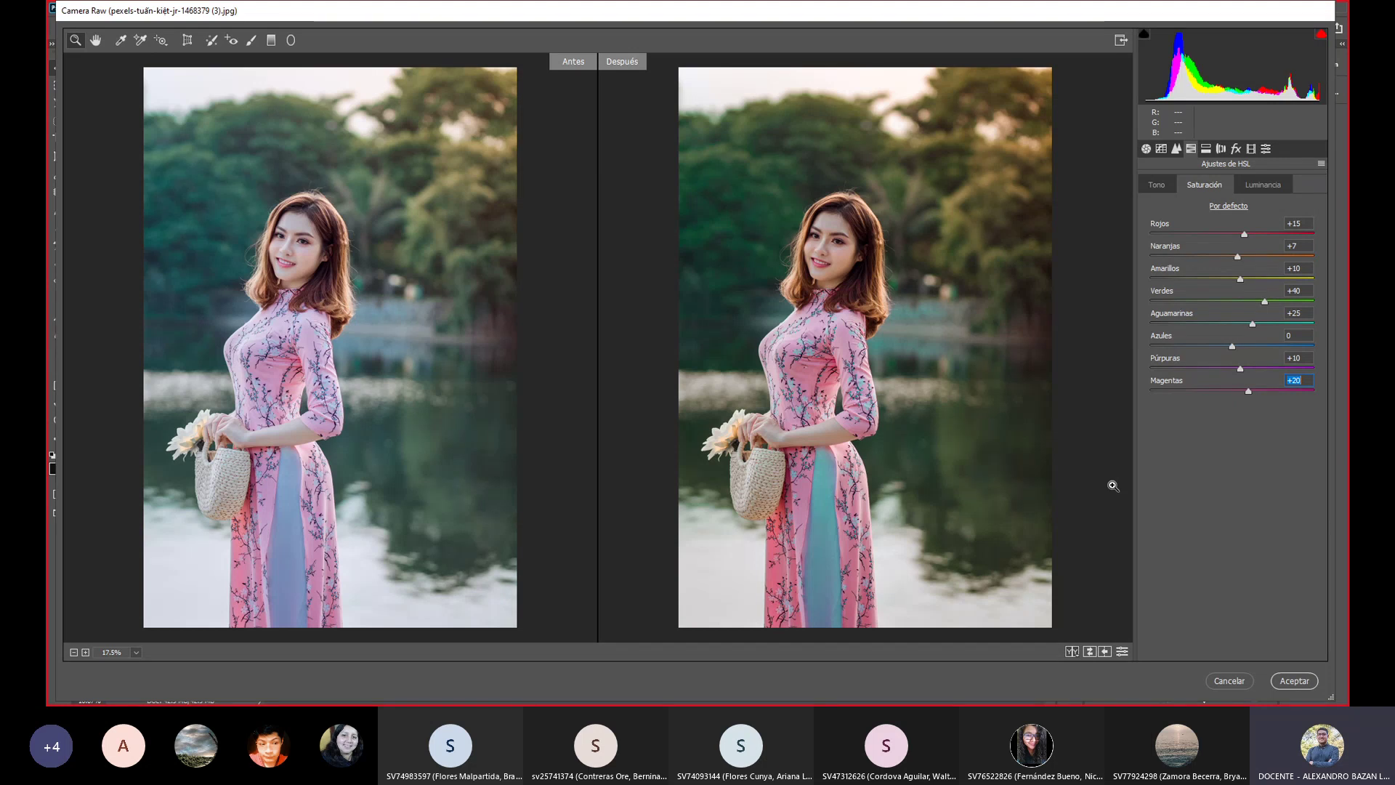
left_click(1162, 148)
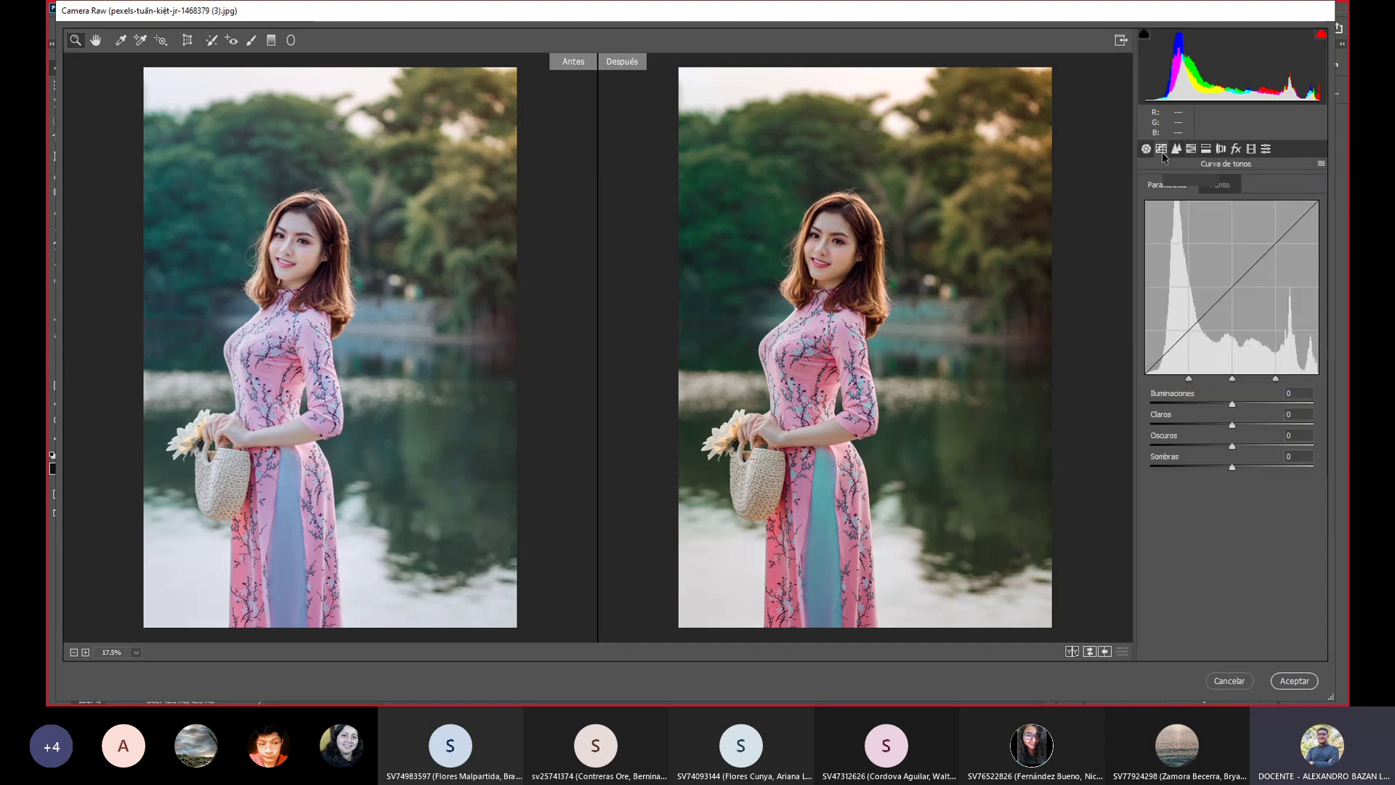
left_click(1177, 149)
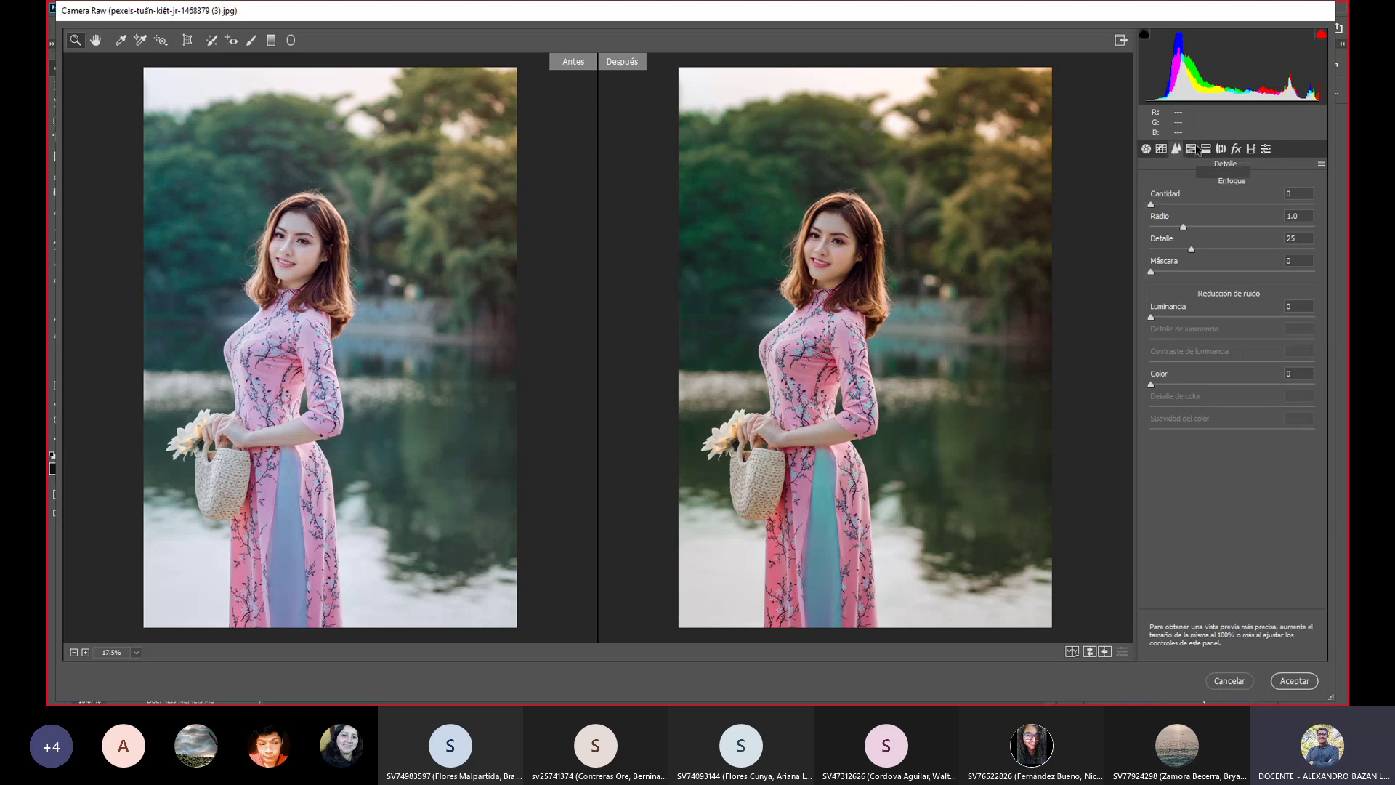
left_click(1205, 149)
left_click(1205, 149)
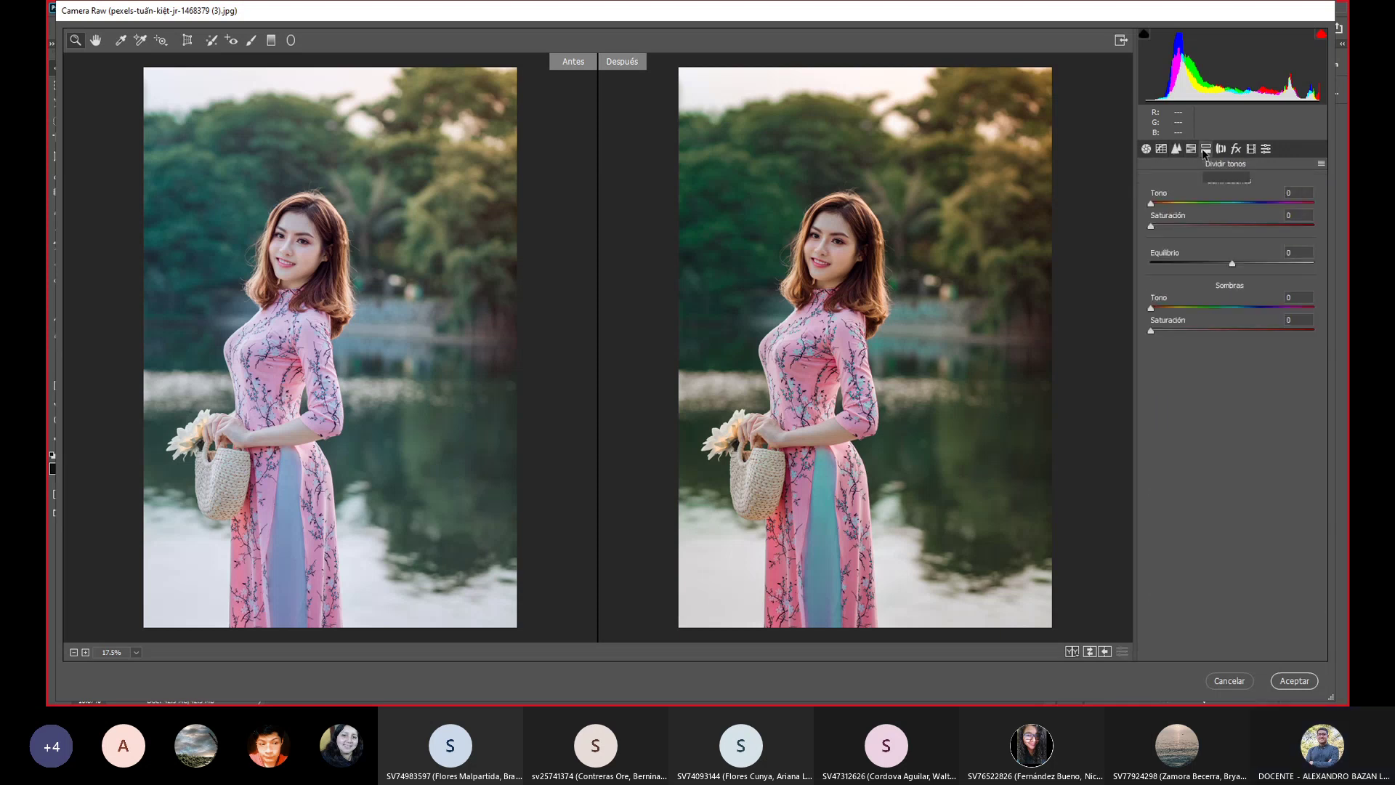
left_click(1222, 149)
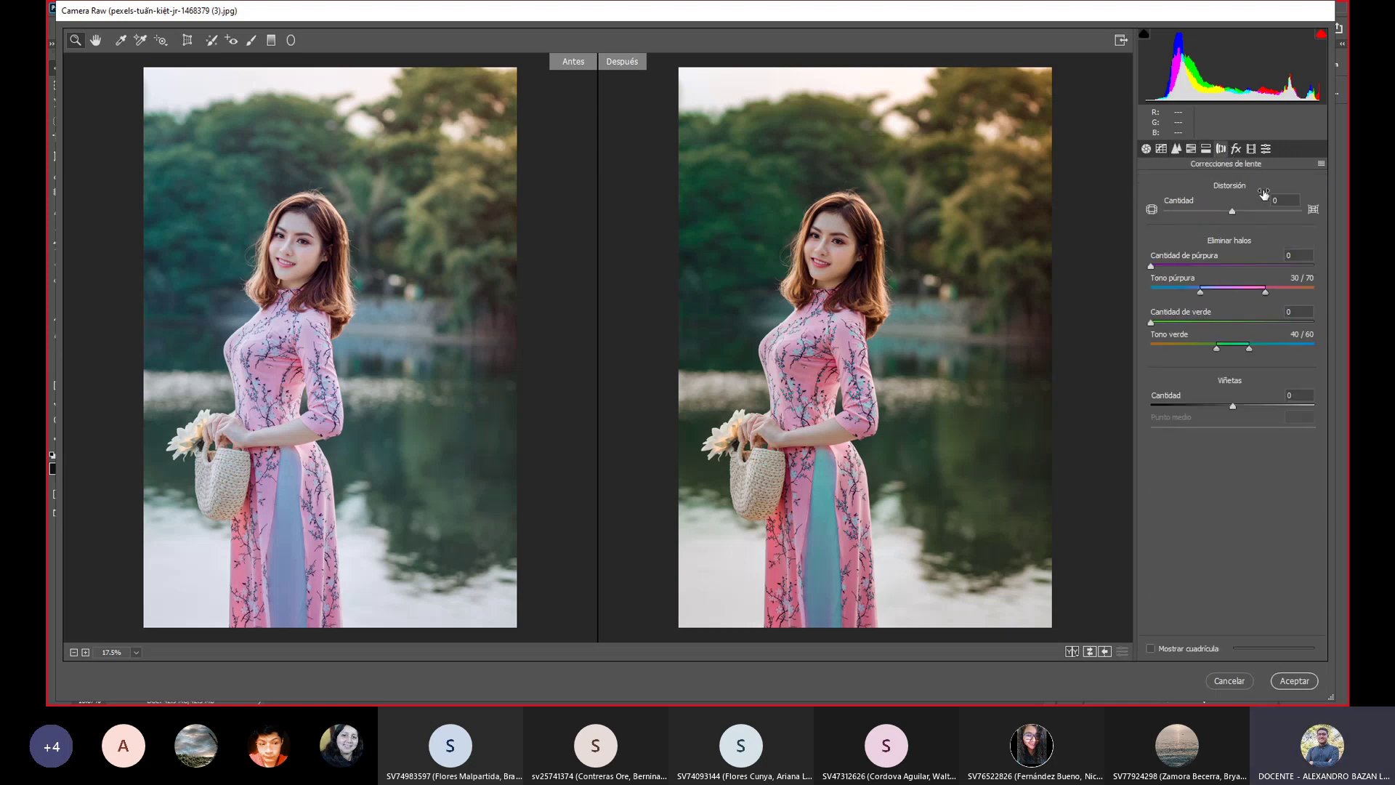
left_click(1235, 149)
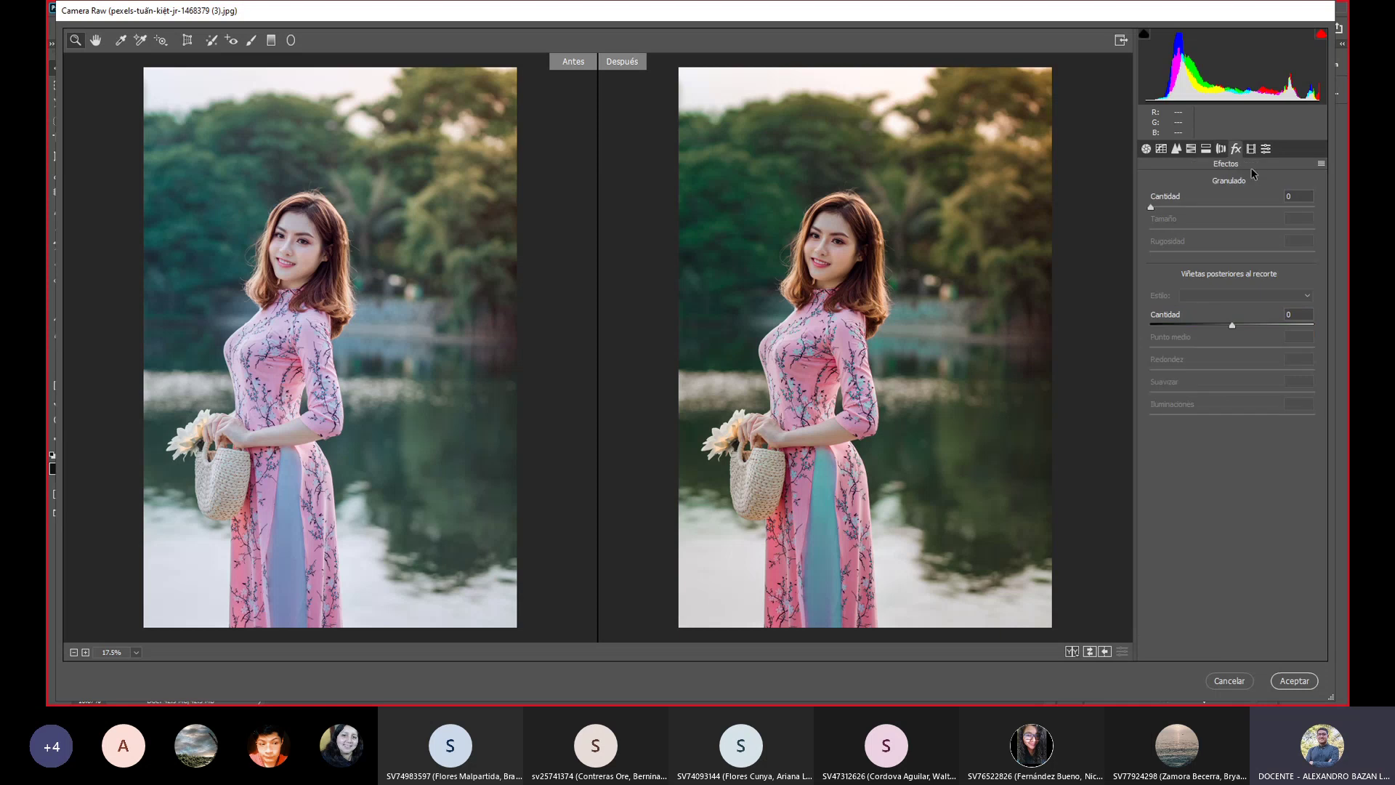
left_click(1250, 149)
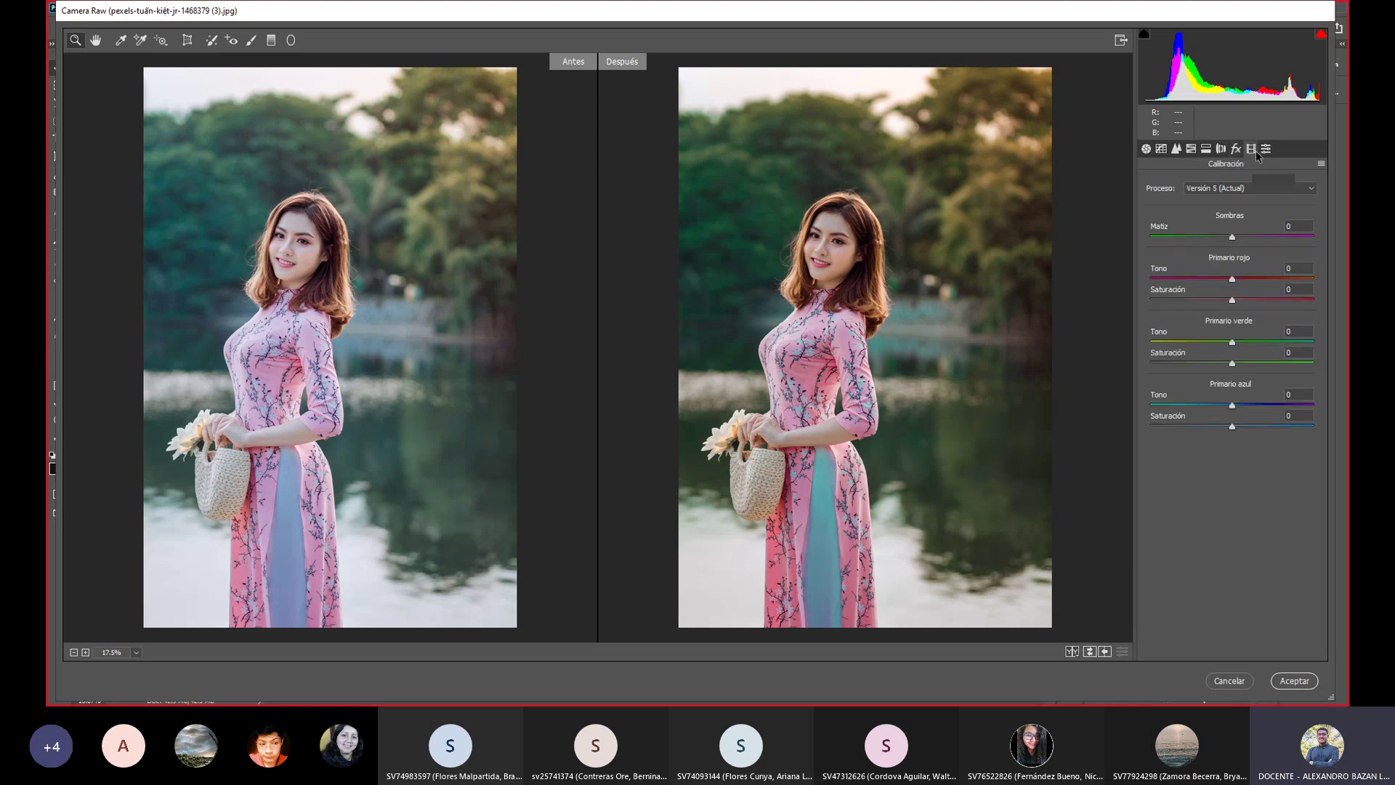
left_click(1266, 150)
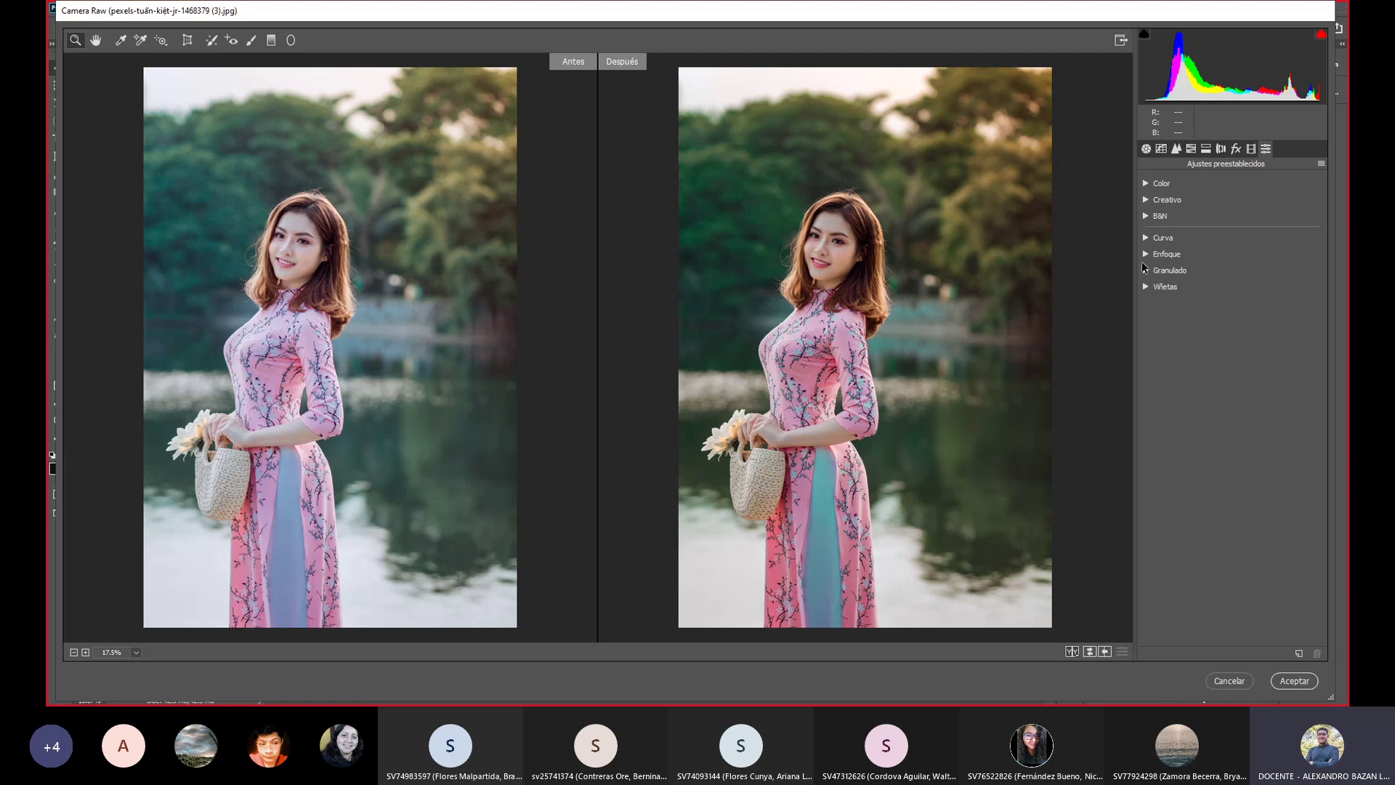
left_click(1236, 149)
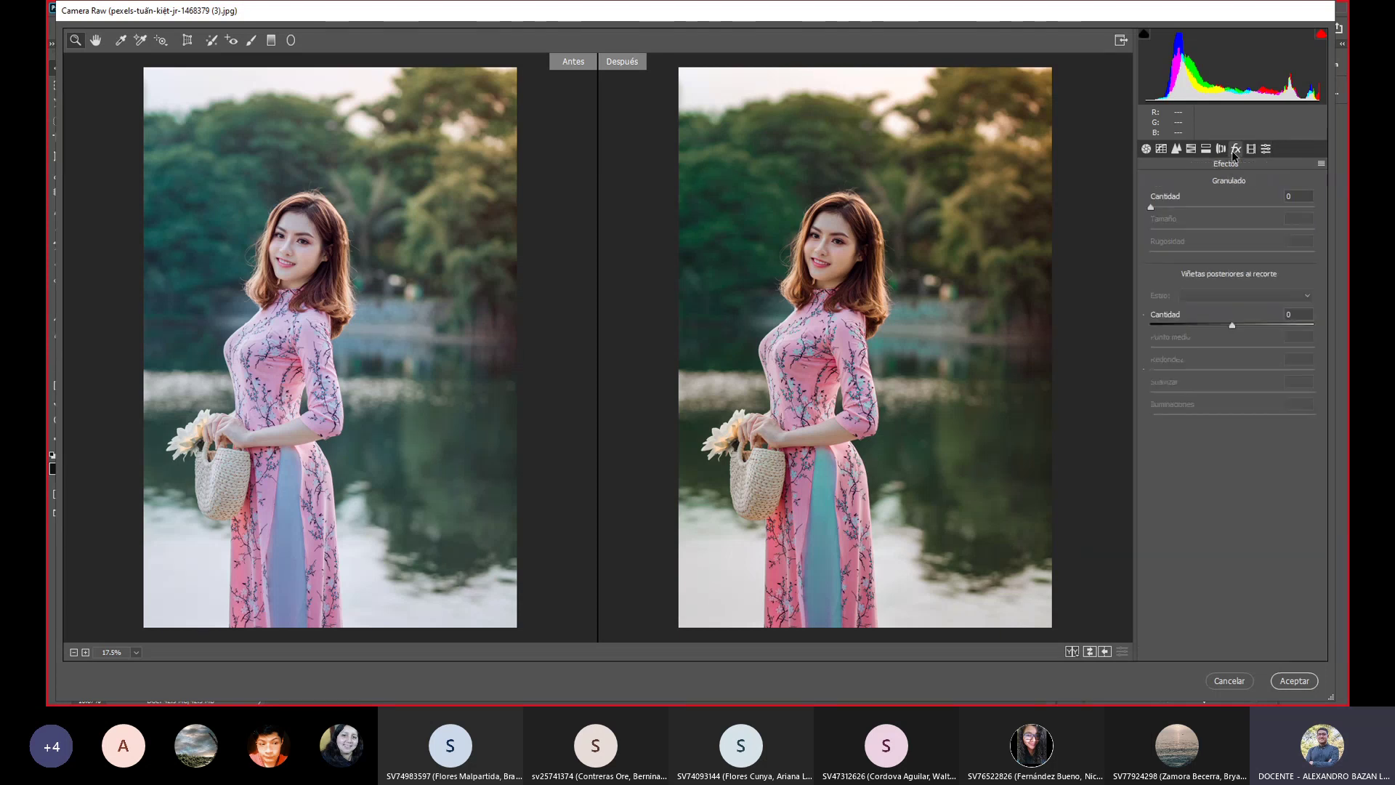
left_click(1206, 150)
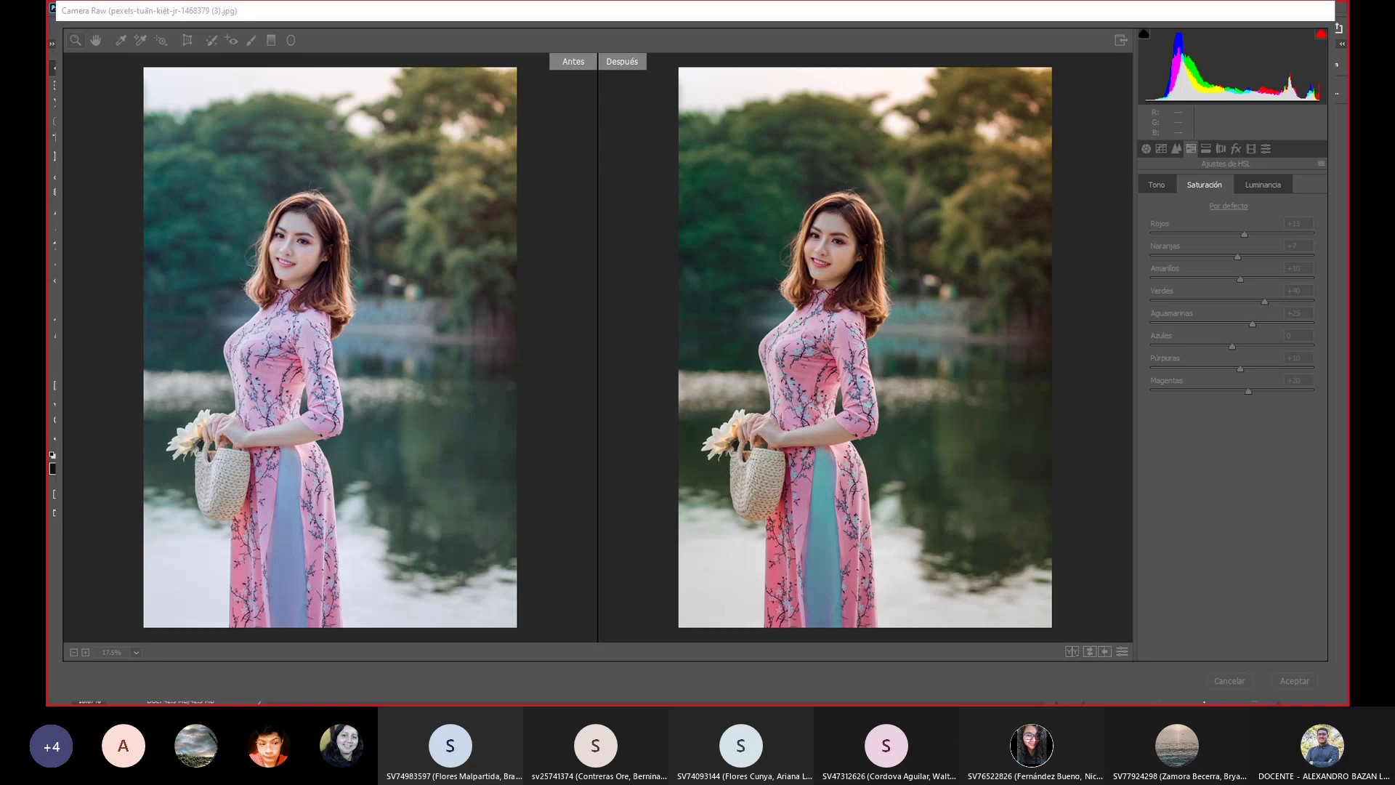
Return to Camera Raw, leaving saturation at Rojos +15 through Magentas +20 with Azules 0.
key("alt+Tab")
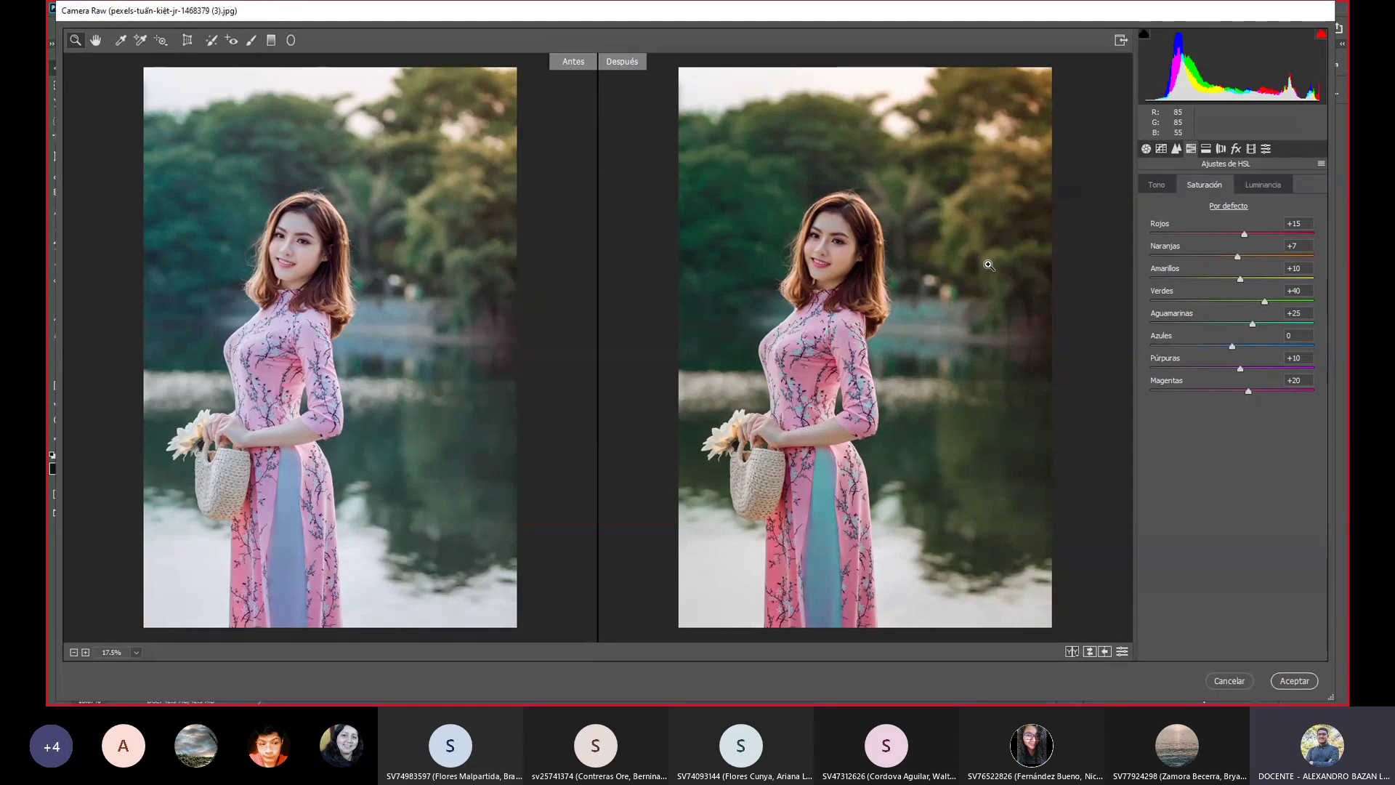
key("Return")
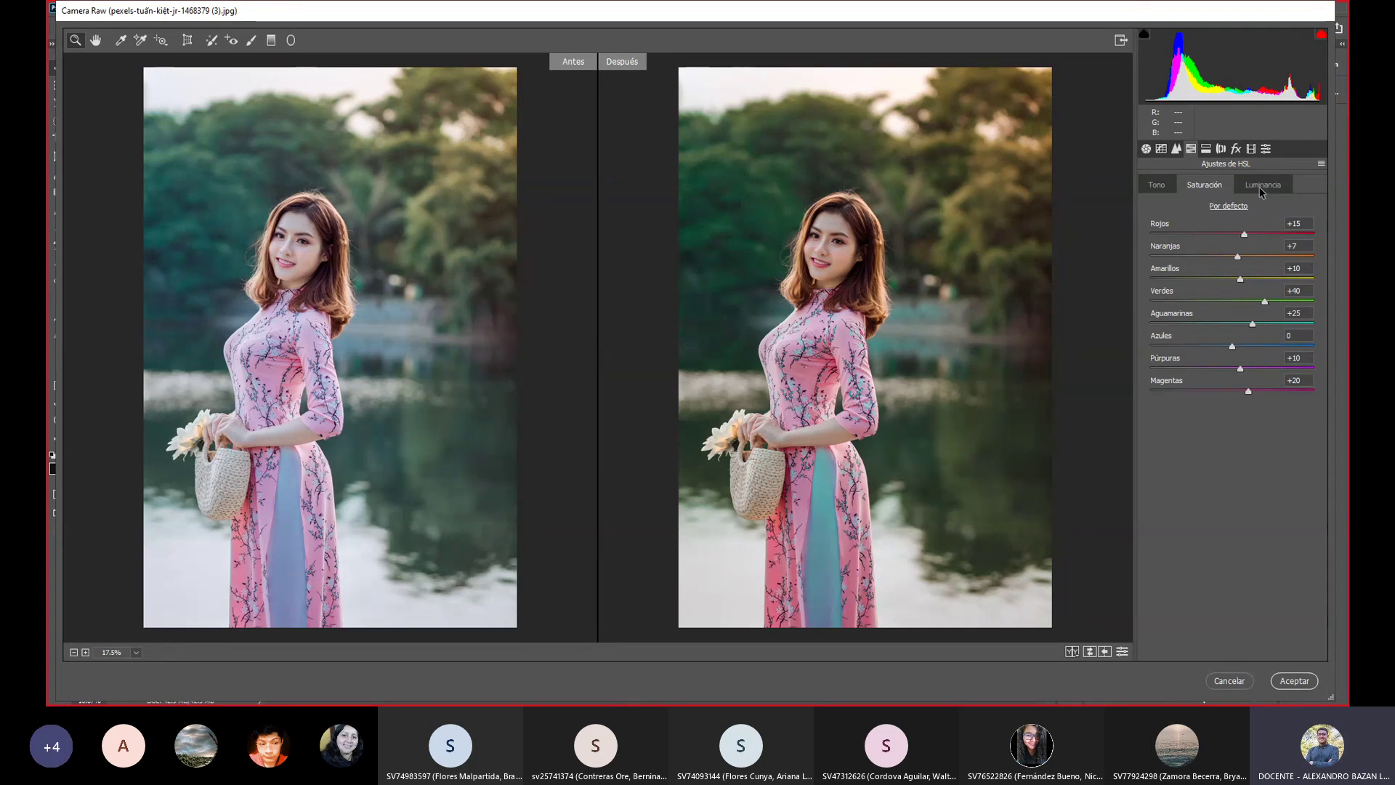
On the Luminancia tab, set Rojos luminance to +10 and Naranjas to +7.
left_click(1261, 188)
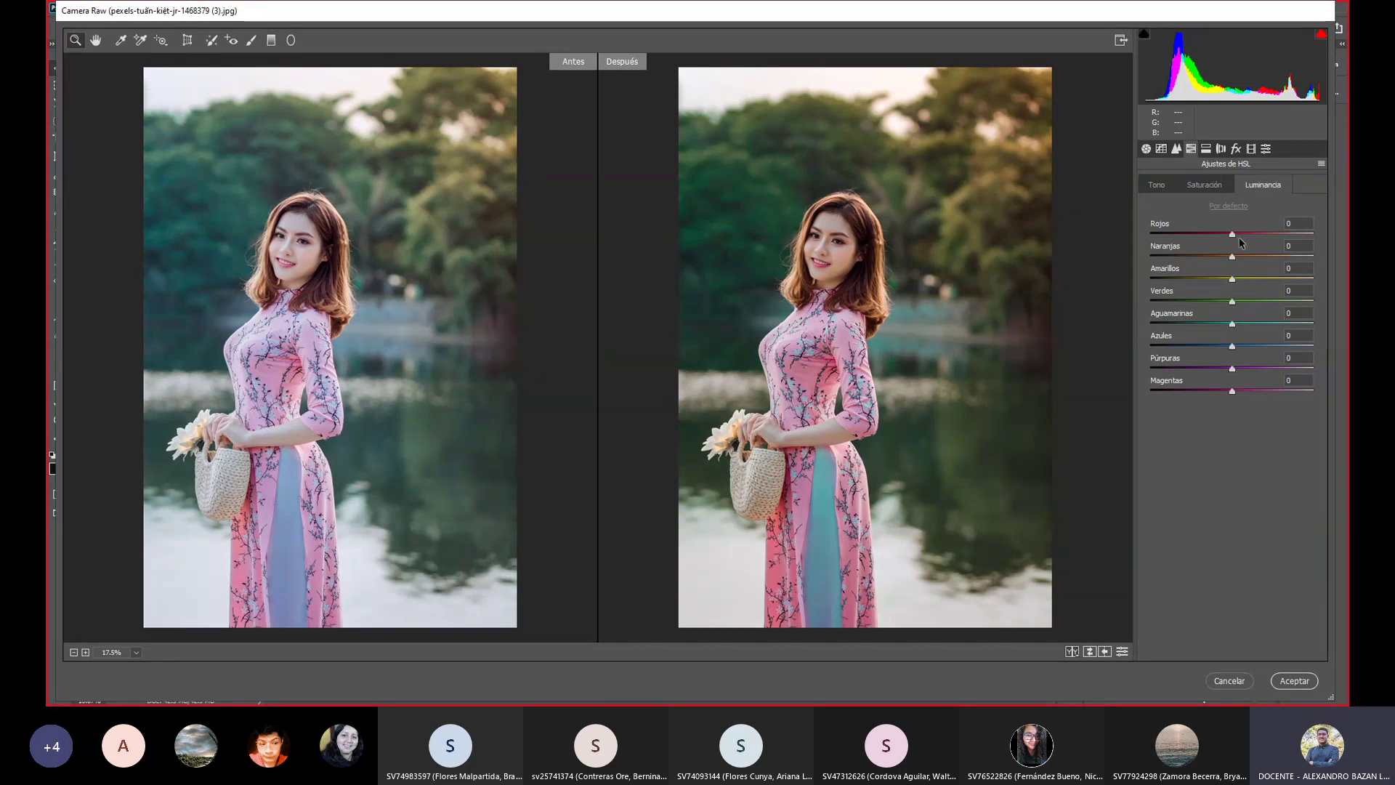
mouse_move(1234, 234)
left_mouse_down()
mouse_move(1348, 240)
mouse_move(1104, 249)
left_mouse_up()
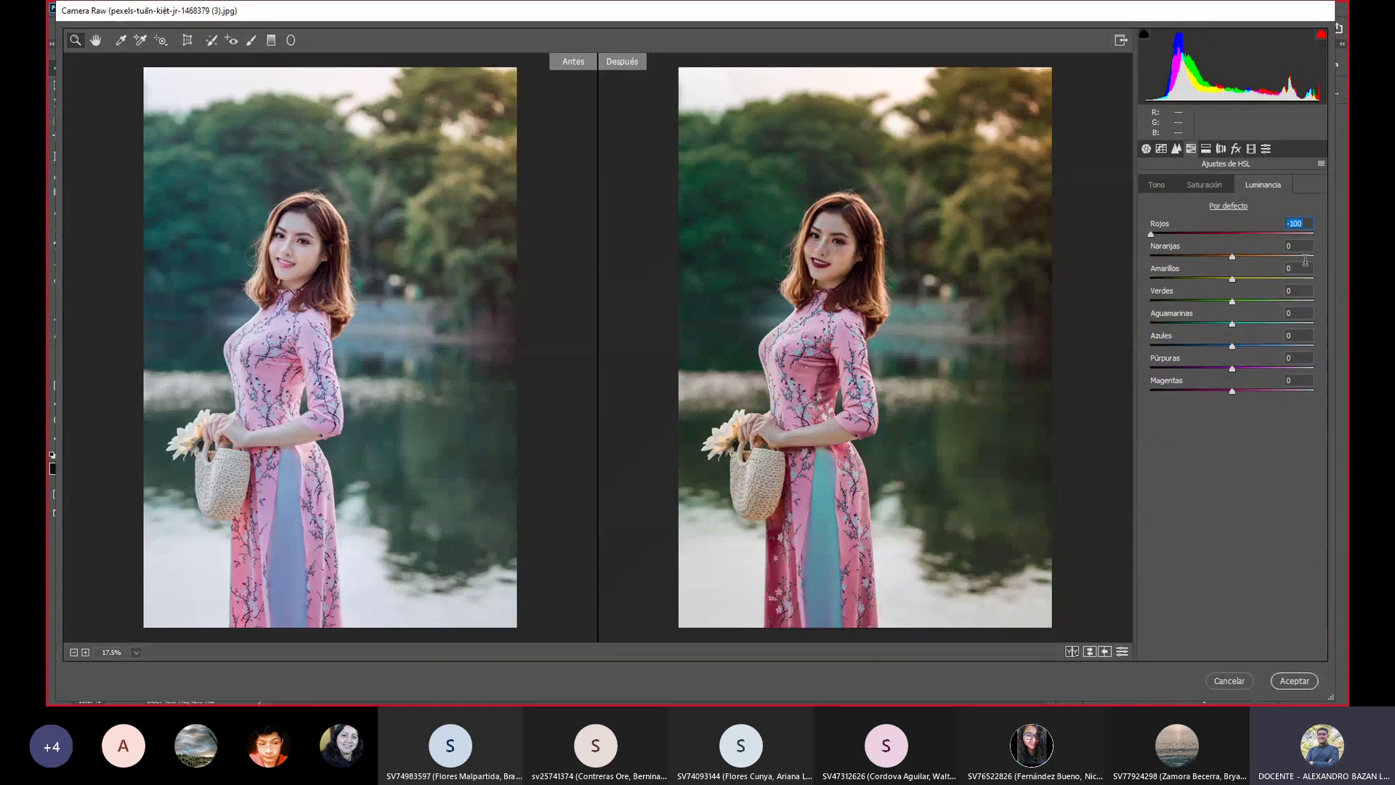
type("0")
scroll(844, 291, "up", 2)
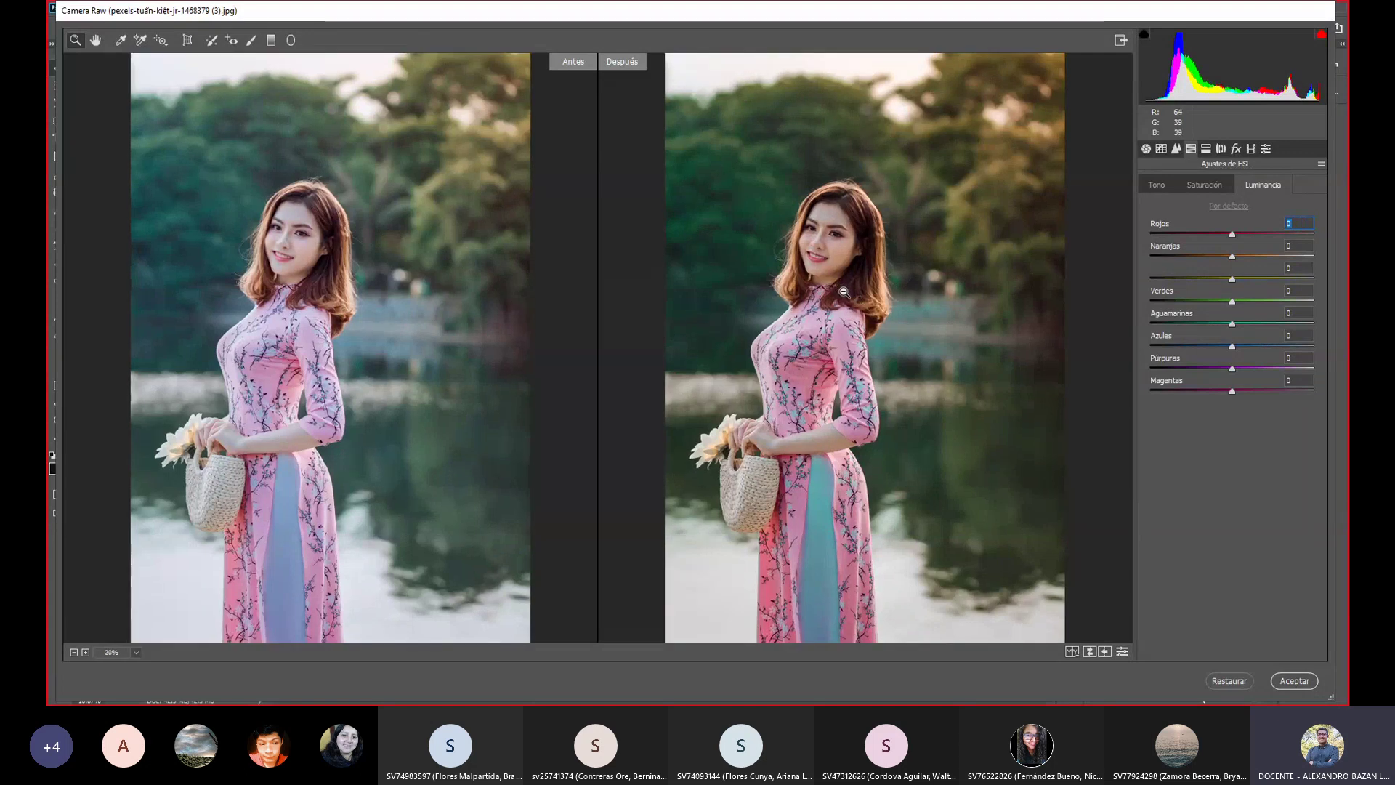
scroll(844, 292, "up", 1)
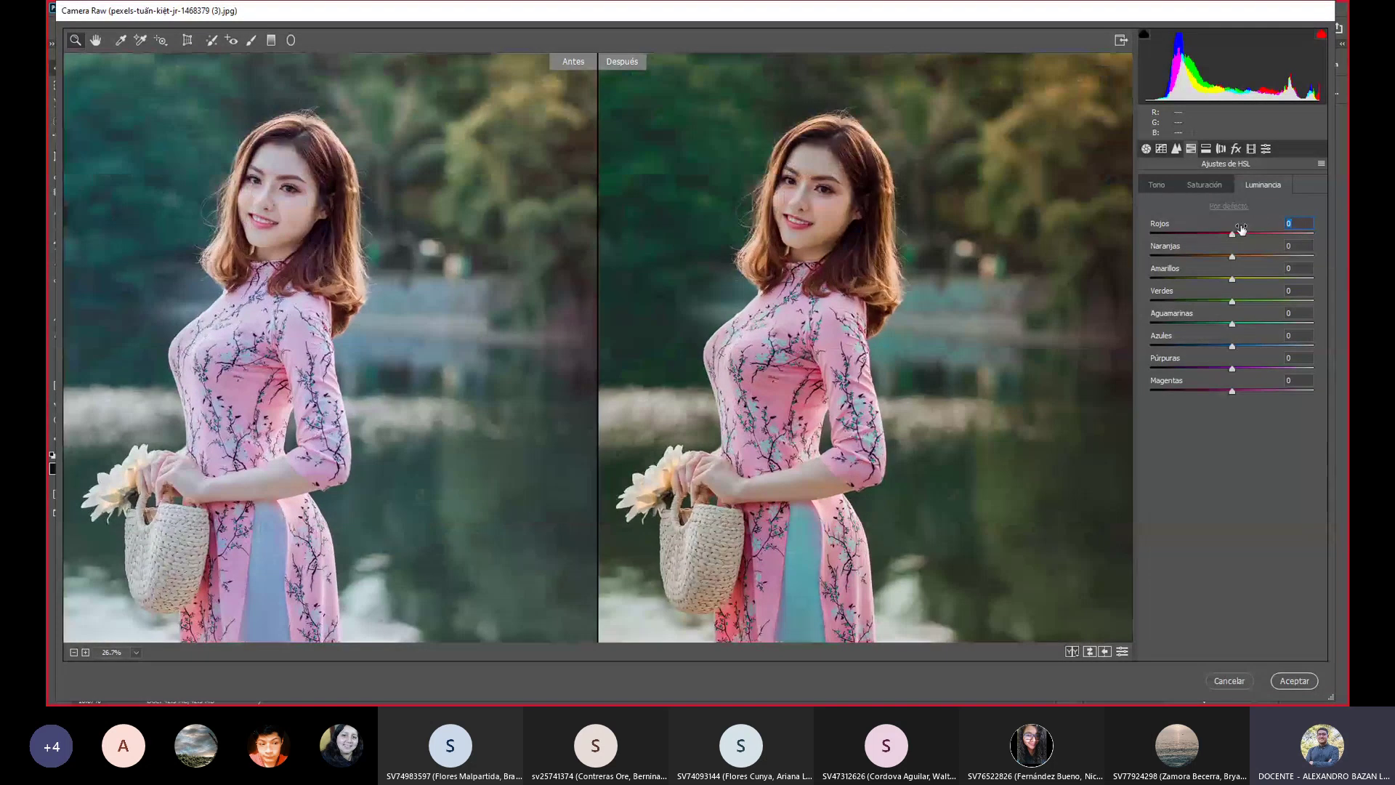
left_click_drag(1232, 234, 1240, 235)
type("+10")
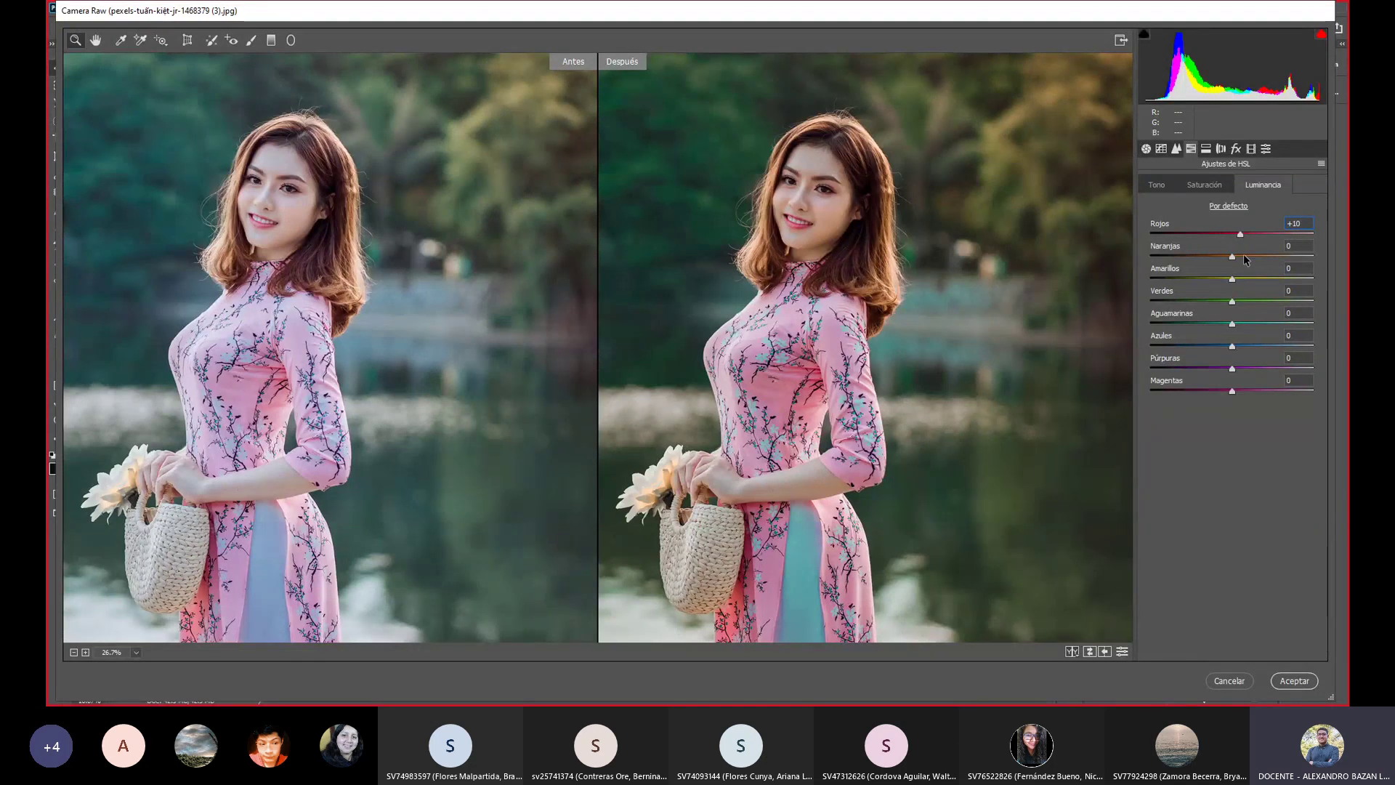
key("Tab")
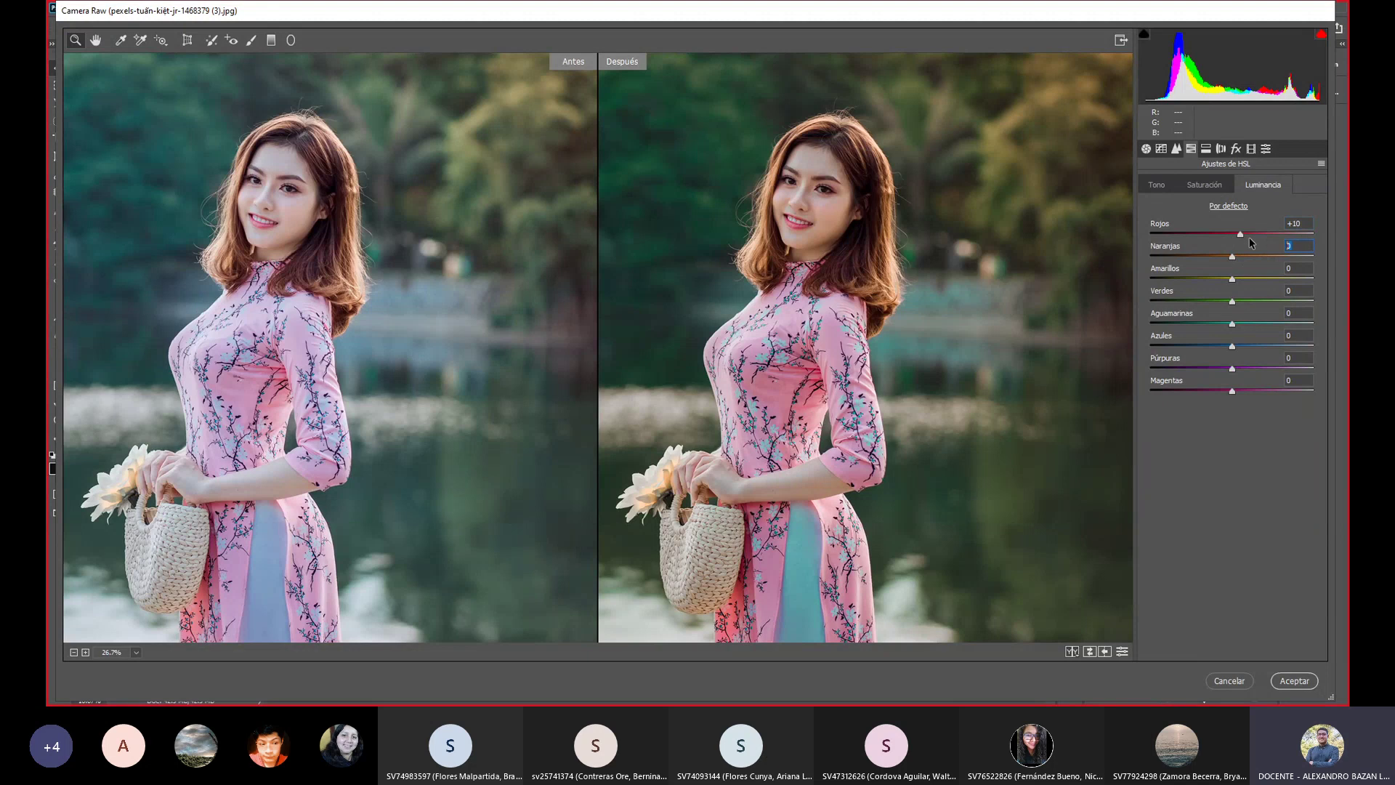
type("+10")
left_click_drag(1302, 247, 1285, 247)
type("+7")
Adjust the Amarillos luminance after testing a strong boost and resetting it to 0.
left_click_drag(1232, 279, 1302, 282)
left_click(951, 278, "alt")
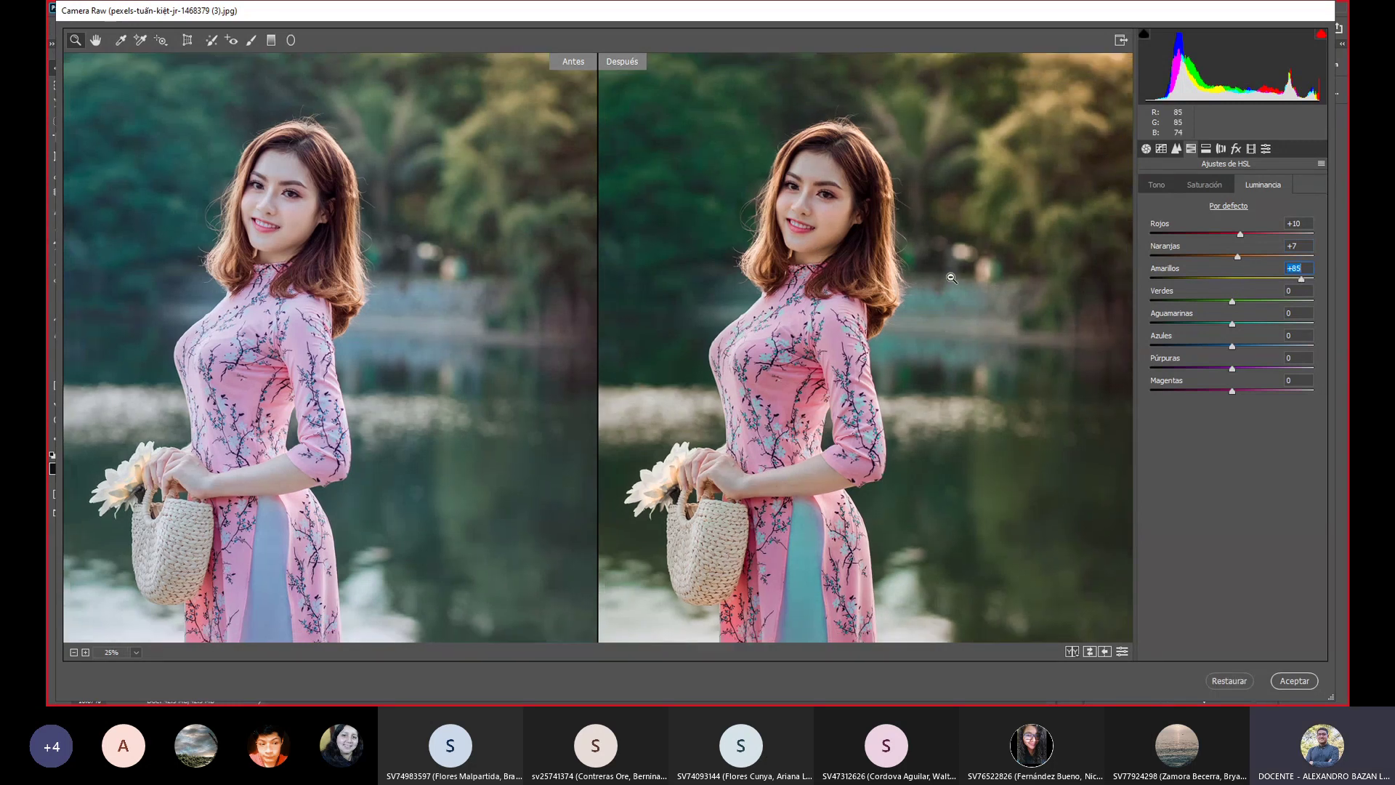
key("Tab")
double_click(1303, 268)
type("0")
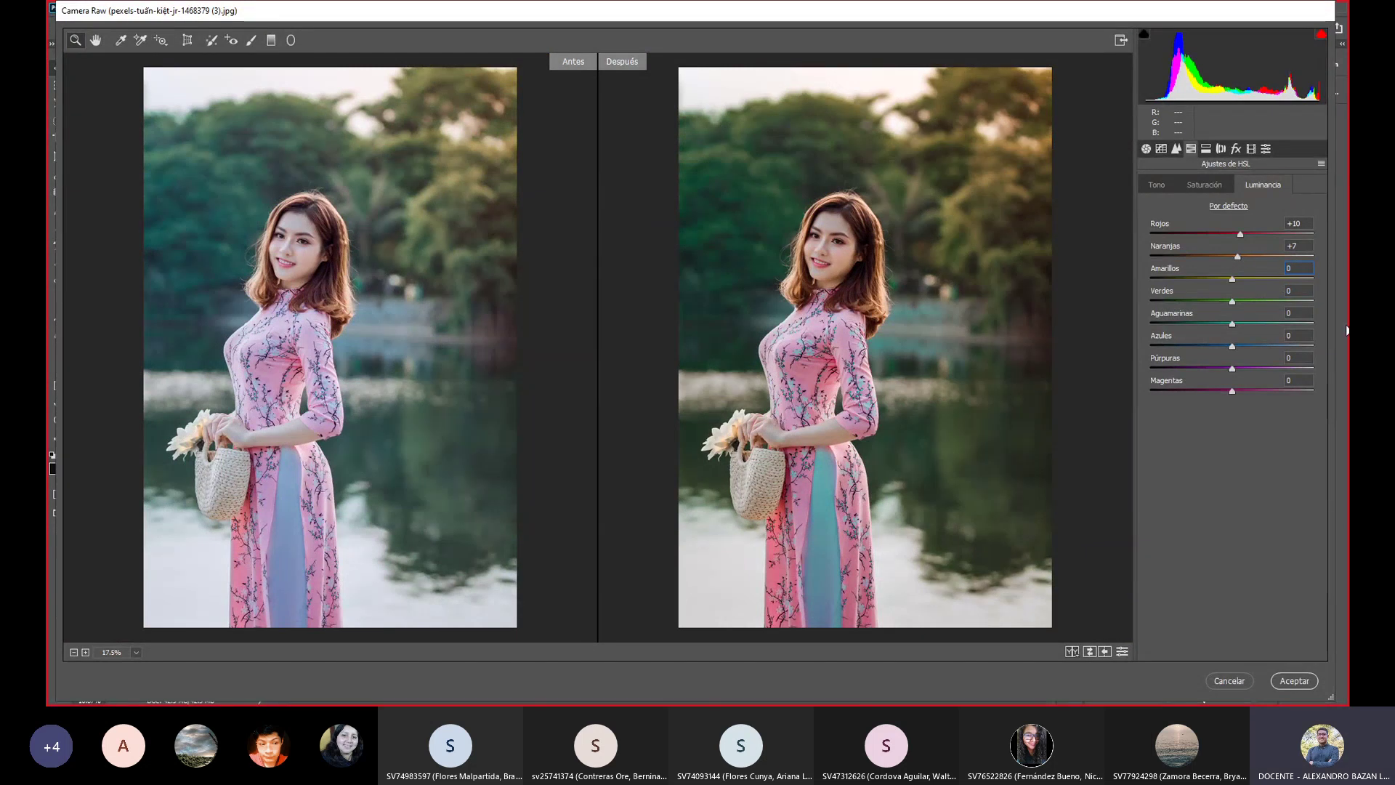
left_click_drag(1232, 279, 1265, 278)
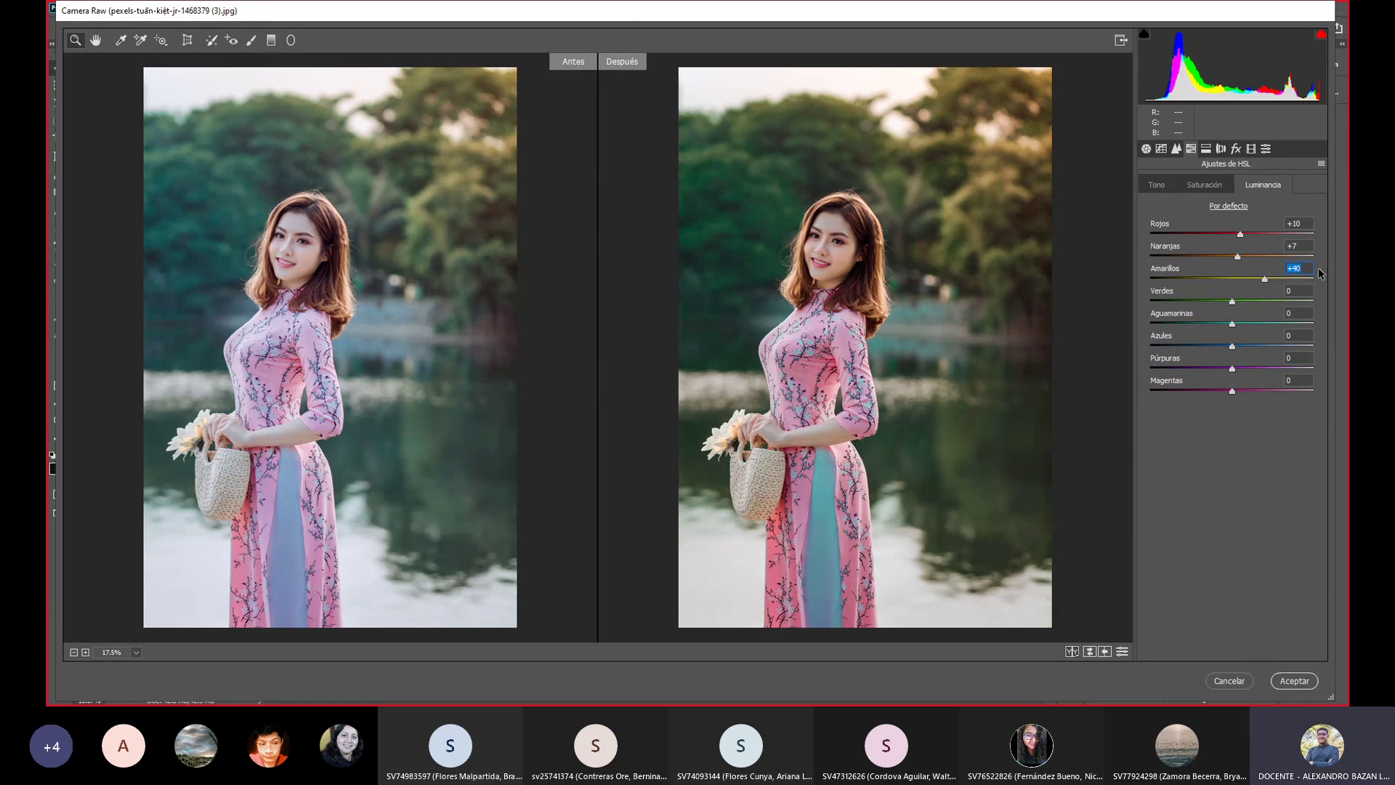
key("Return")
Set Verdes luminance +15, Aguamarinas +25 and Azules +10, then accept the grade.
mouse_move(1230, 298)
left_mouse_down()
mouse_move(1282, 300)
mouse_move(1257, 302)
left_mouse_up()
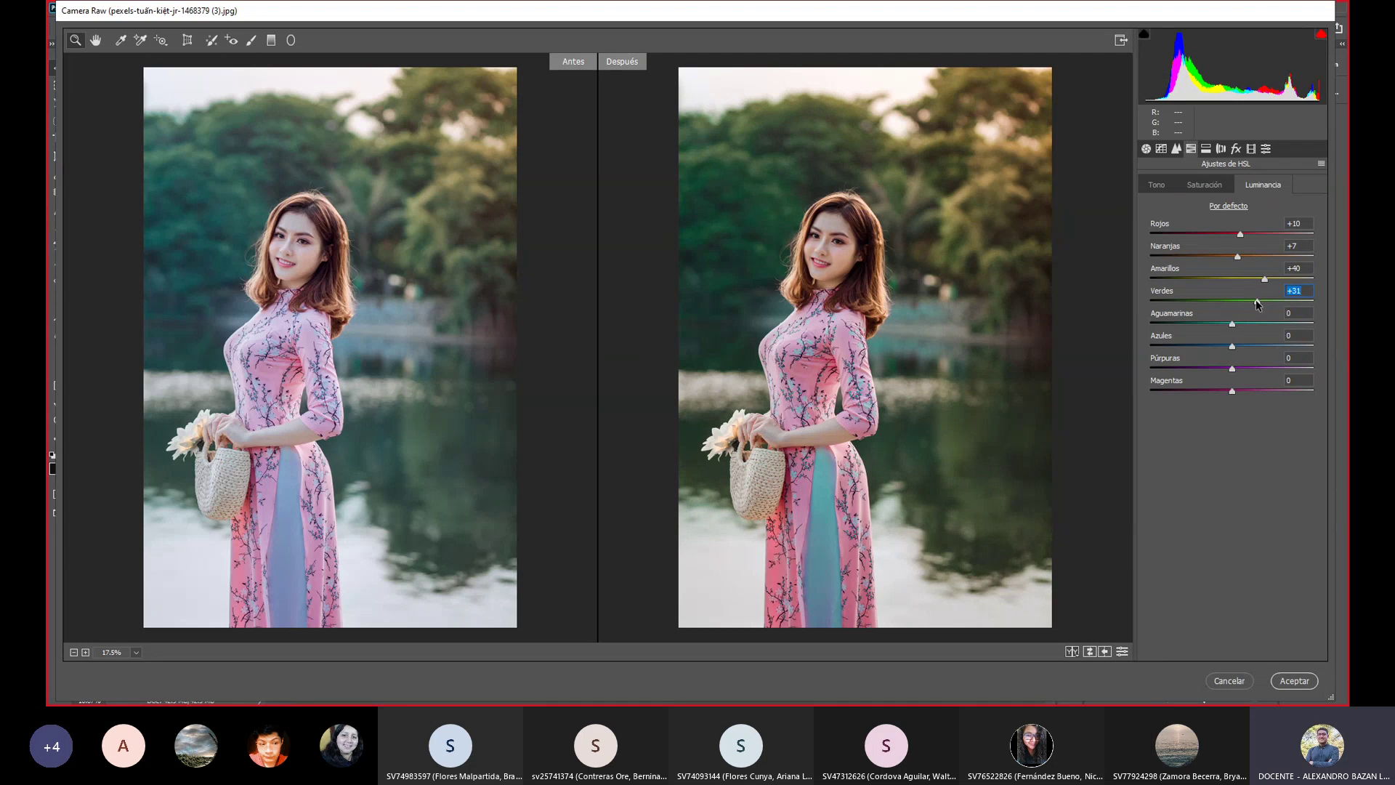
mouse_move(1258, 302)
left_mouse_down()
mouse_move(1244, 302)
mouse_move(1348, 337)
left_mouse_up()
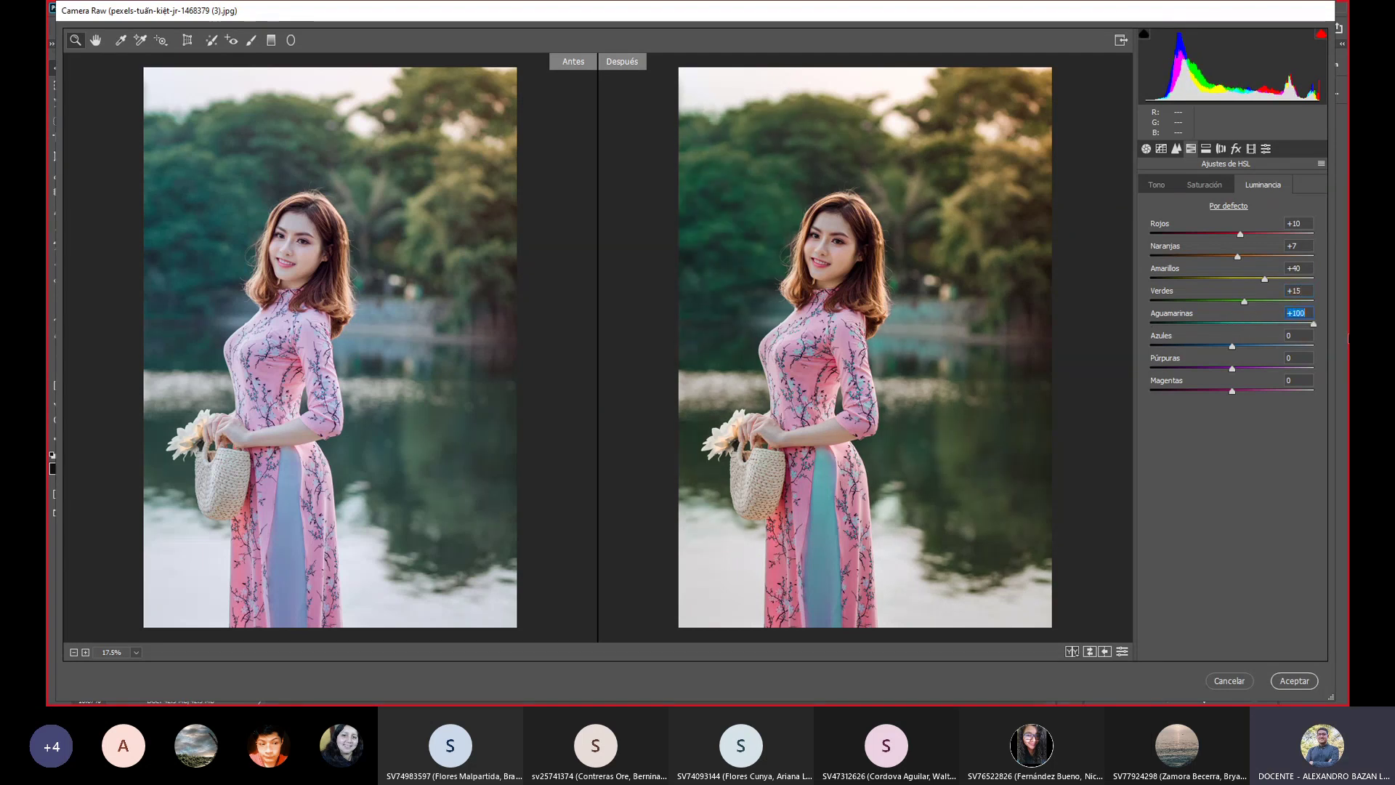
type("13")
key("Return")
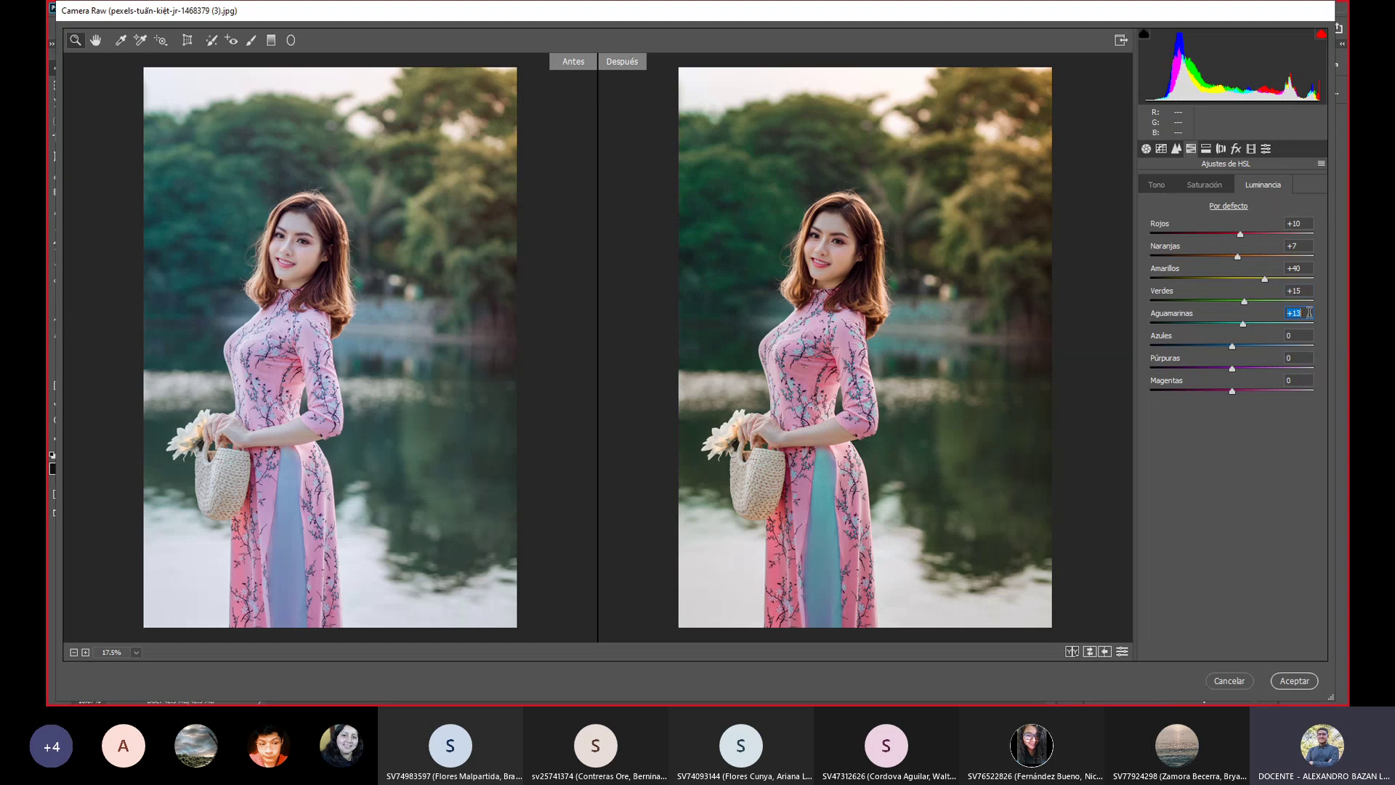
type("25")
left_click_drag(1232, 347, 1275, 347)
key("Return")
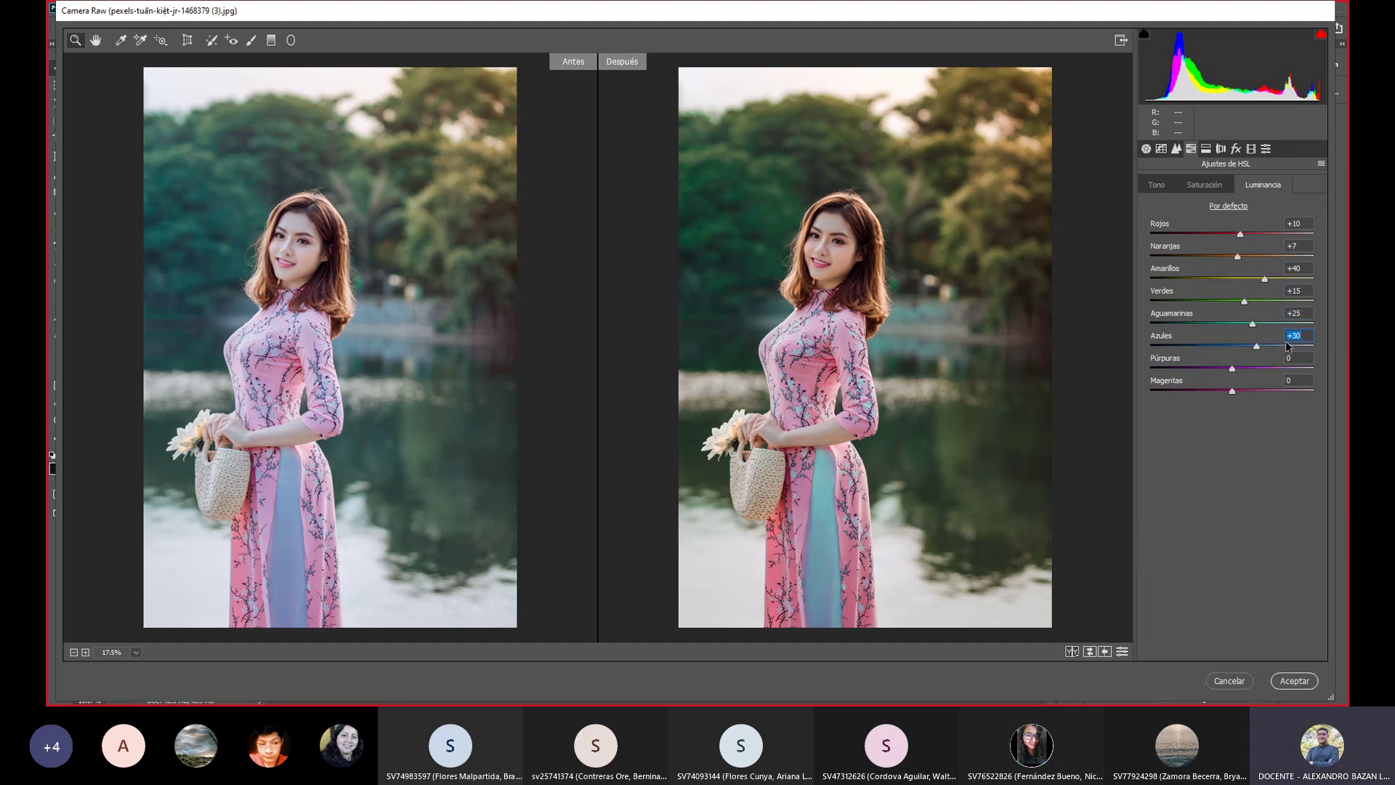
type("10")
key("Return")
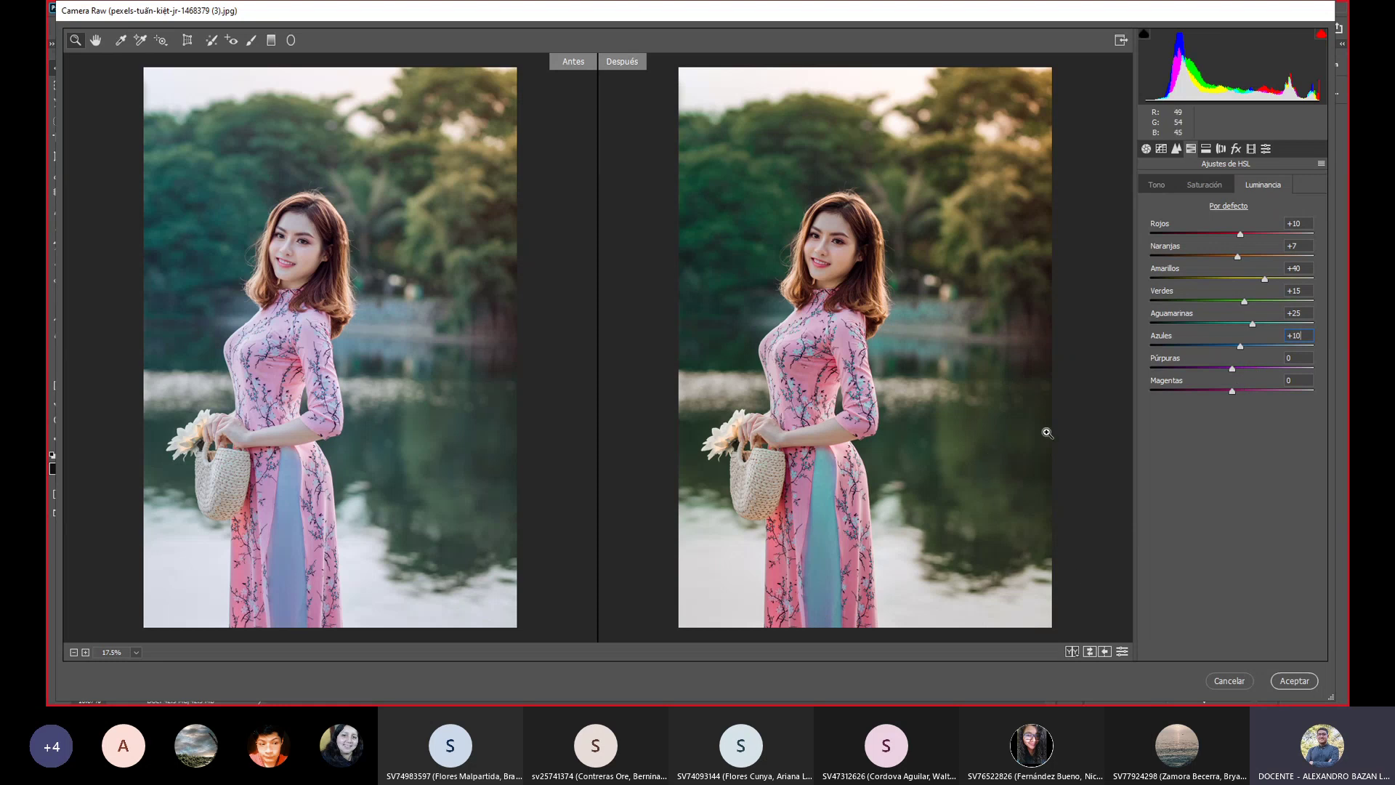
left_click(1294, 683)
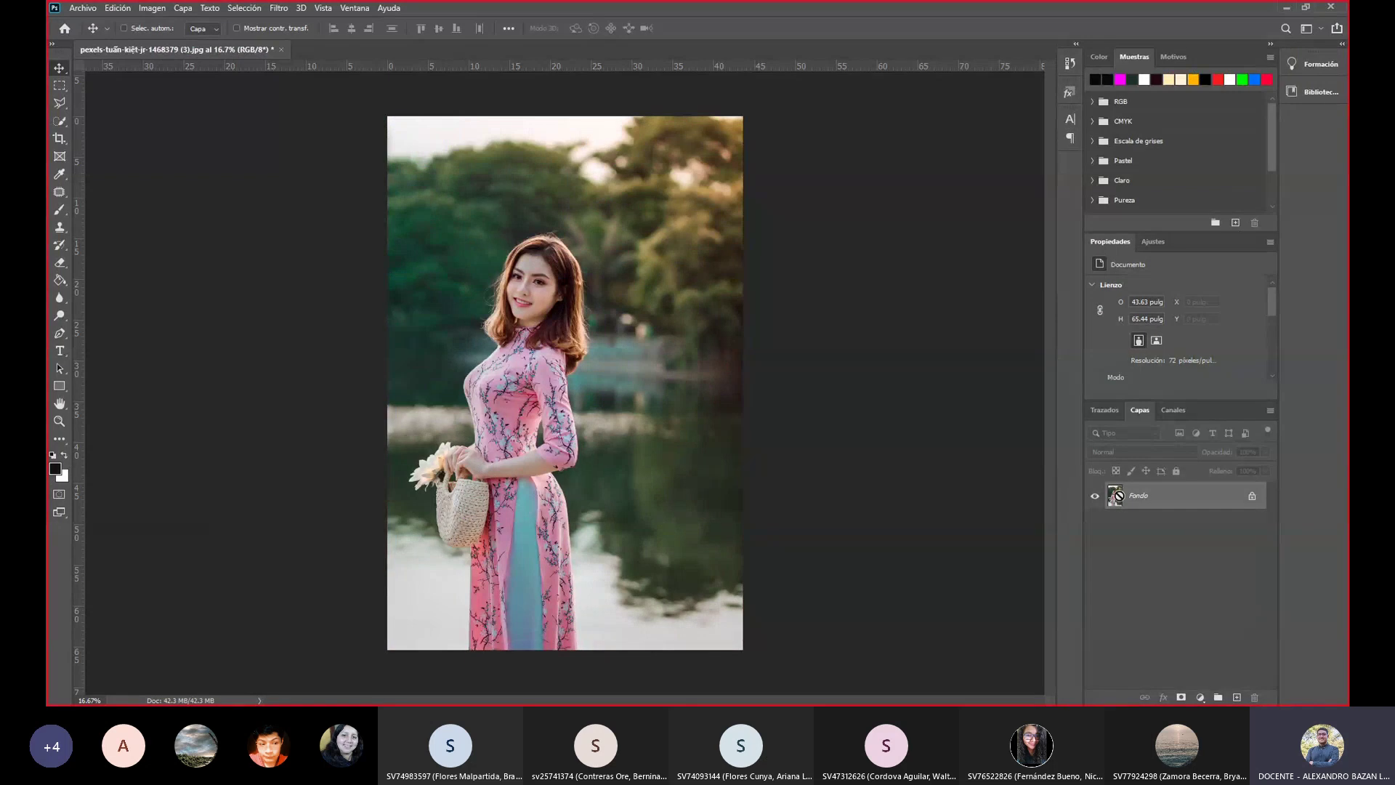
Duplicate the graded image onto a new layer, Capa 1.
key("ctrl+j")
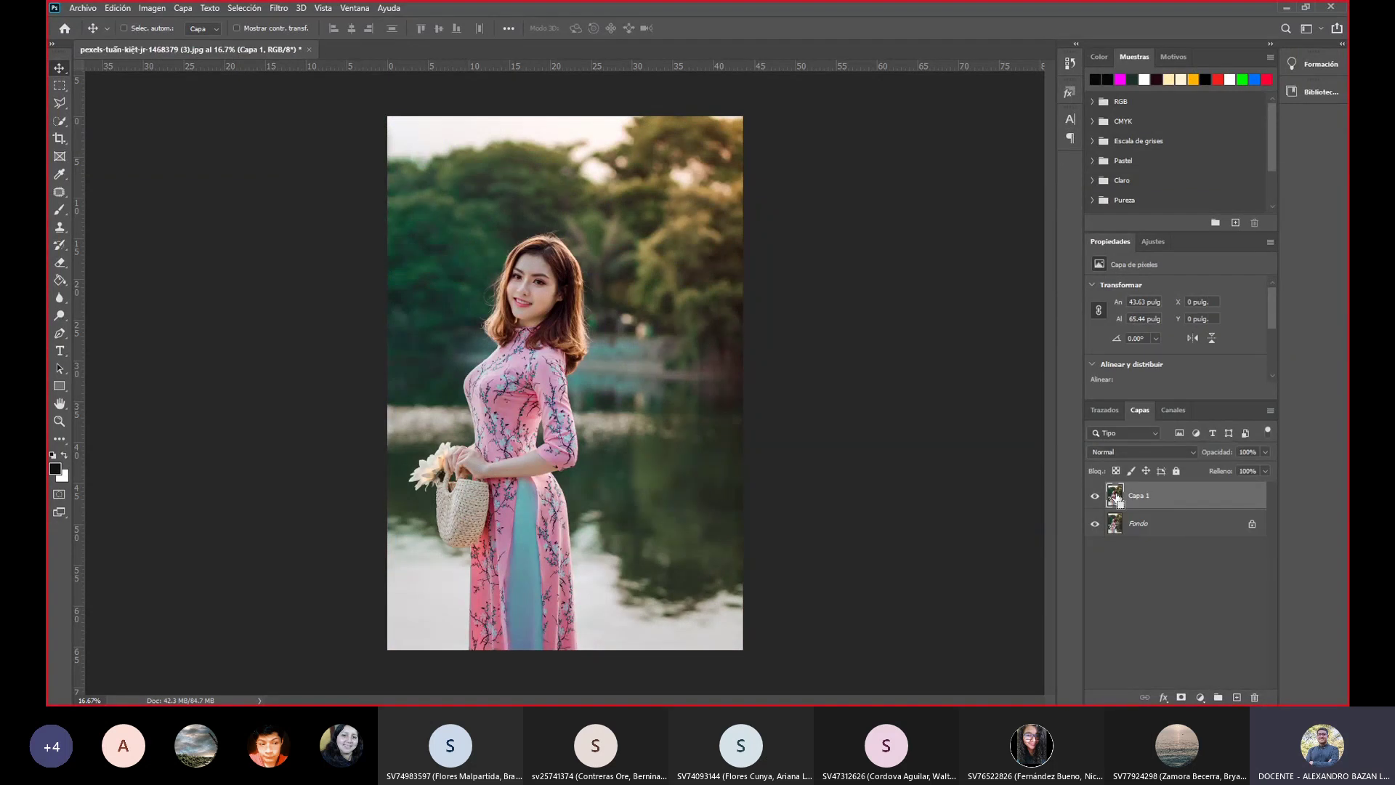
key("ctrl+a")
key("ctrl+z")
key("ctrl+z")
key("ctrl+z")
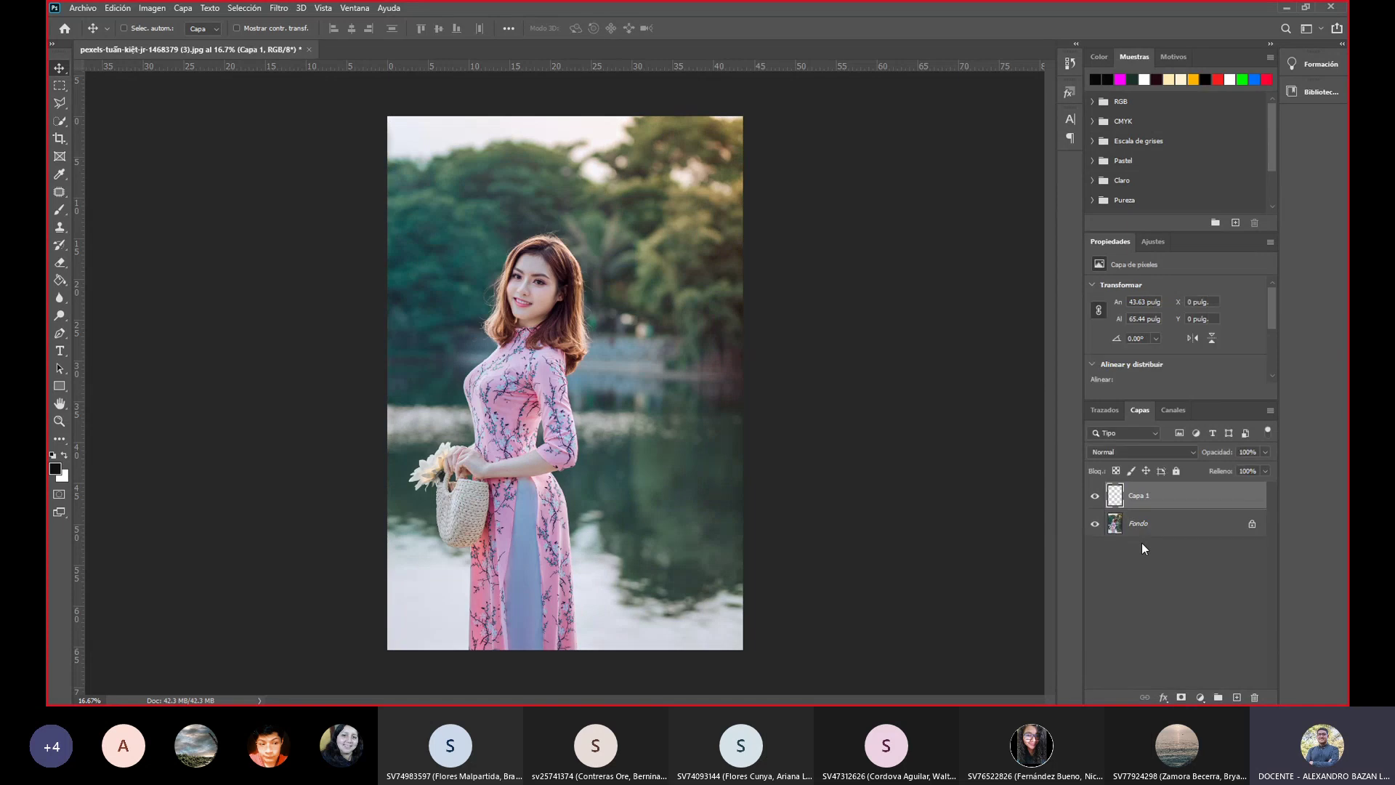
key("ctrl+shift+z")
key("ctrl+shift+z")
Toggle Capa 1's visibility repeatedly to compare against Fondo, leaving it visible.
left_click(1096, 498)
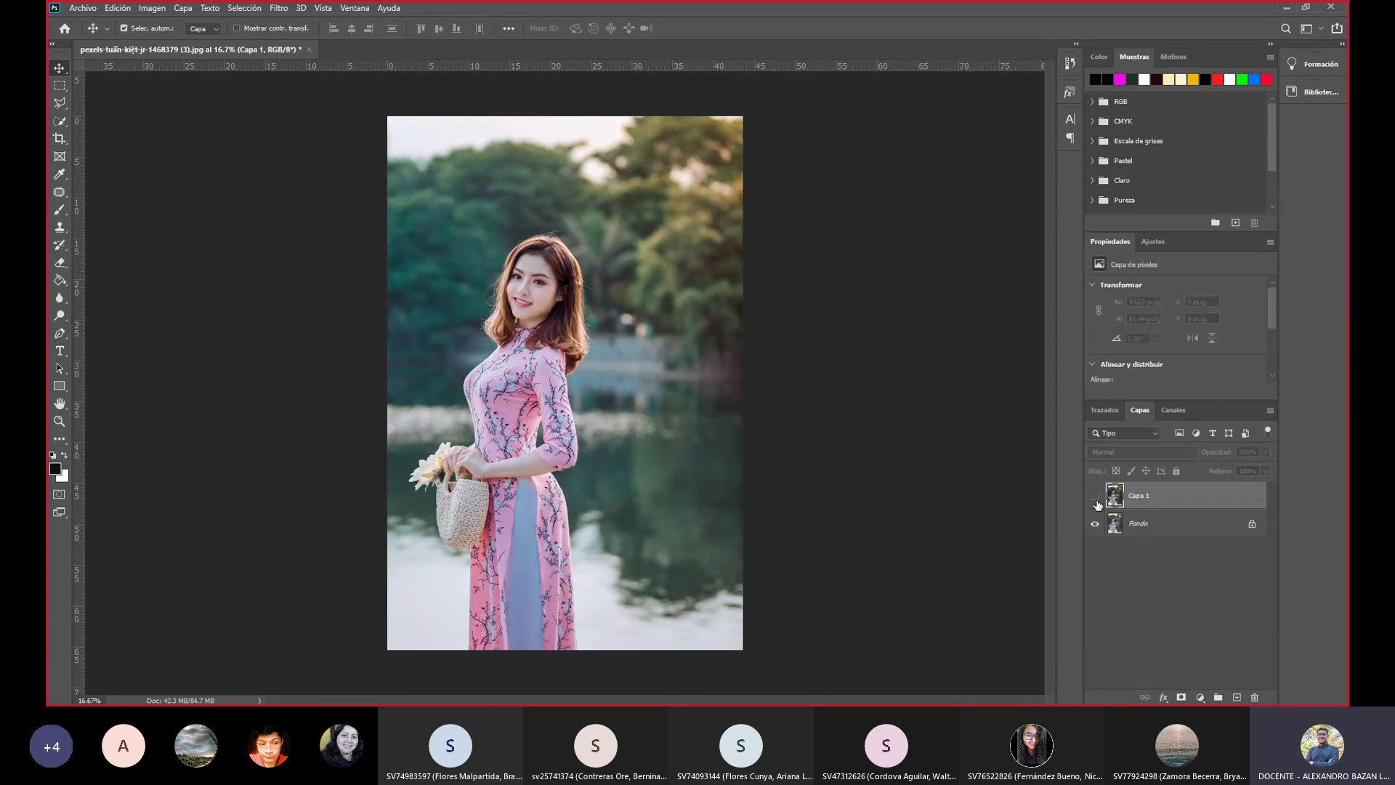
left_click(1096, 499)
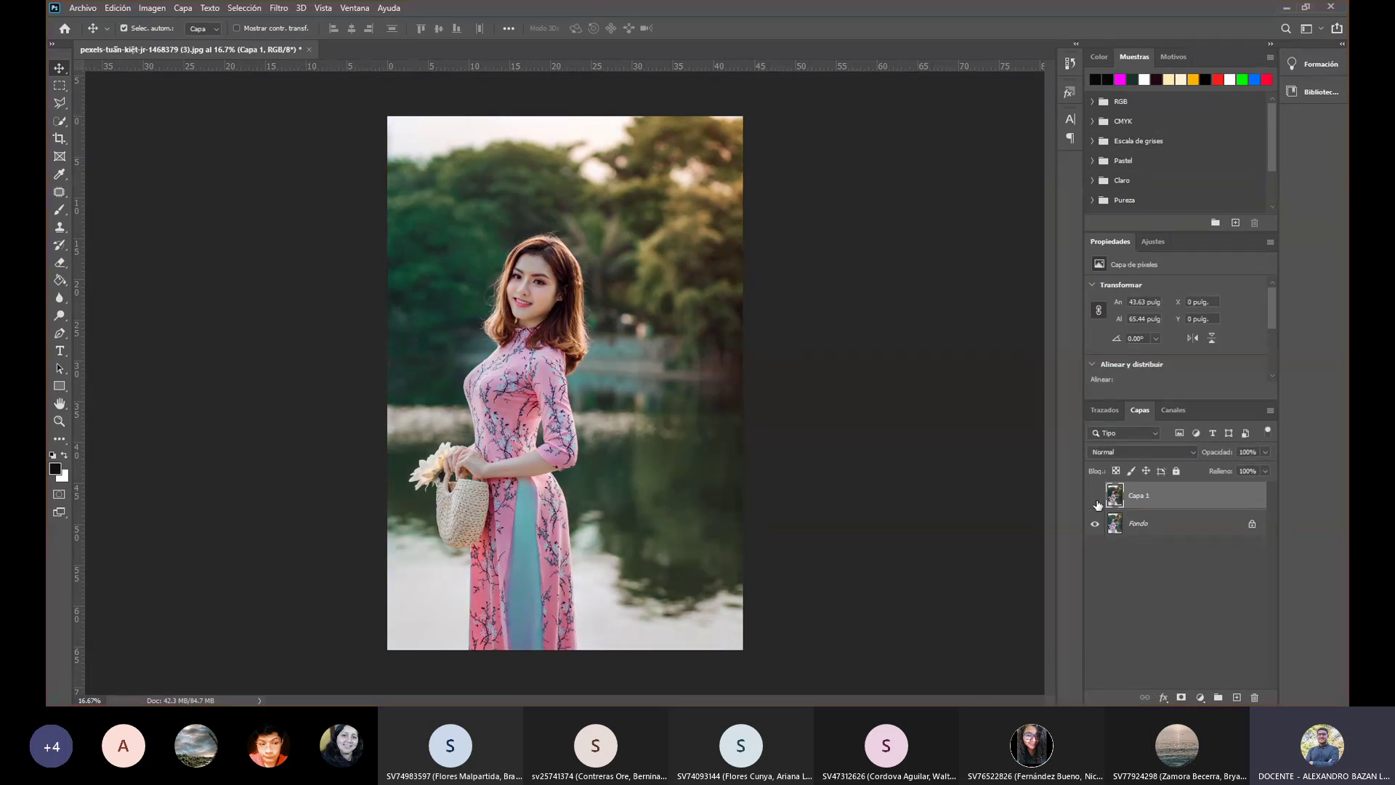
left_click(1096, 498)
left_click(1096, 499)
left_click(1097, 498)
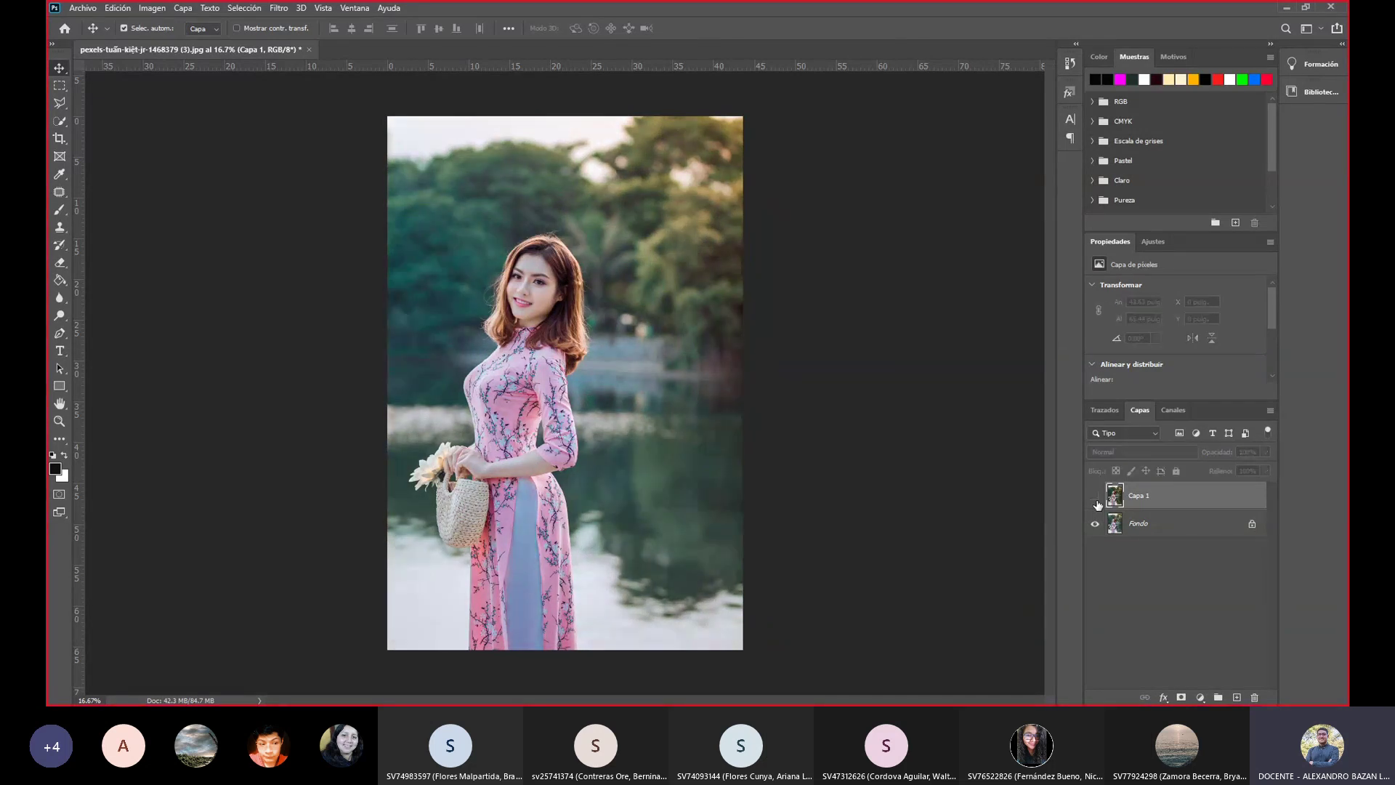
left_click(1096, 498)
left_click(1097, 498)
left_click(1096, 497)
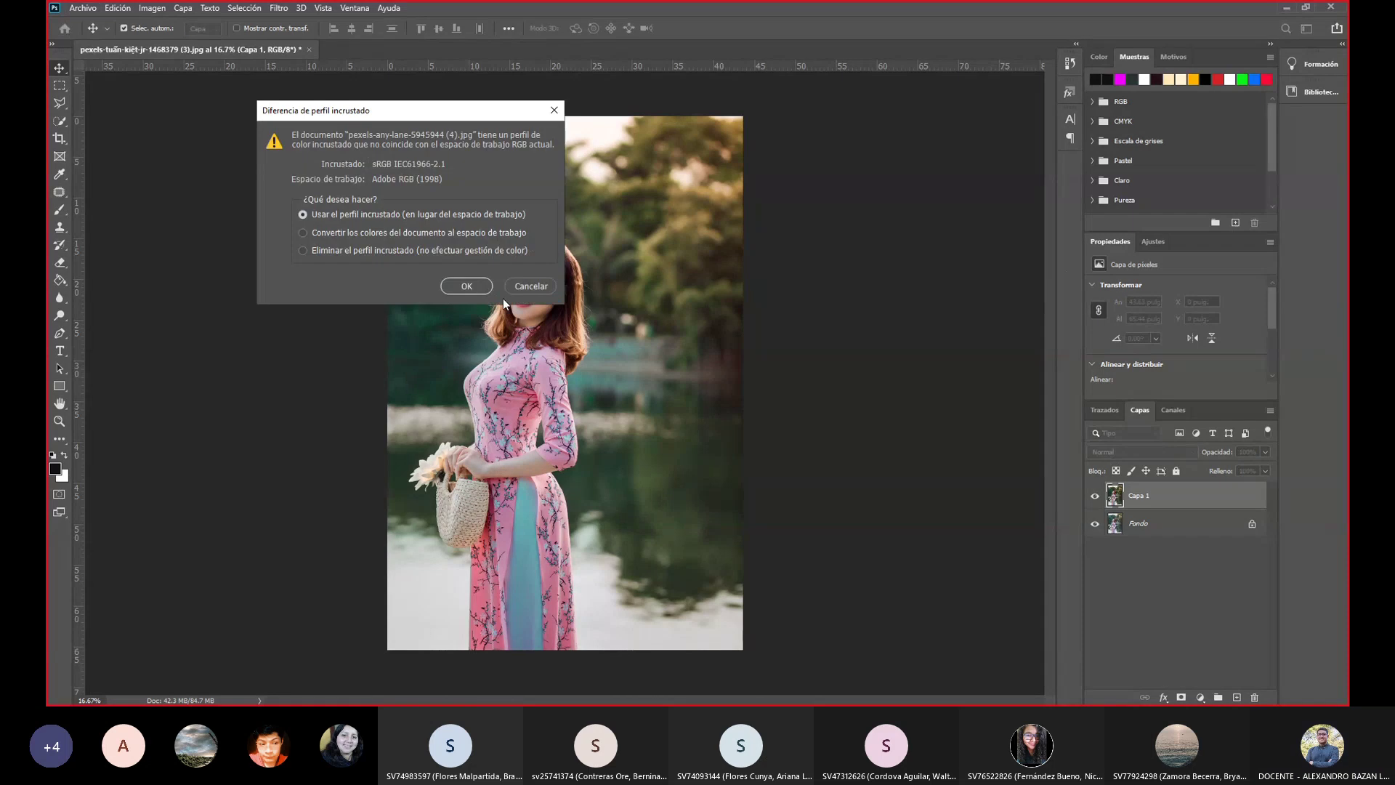
Open pexels-any-lane-5945944 (4).jpg with its embedded profile and load it into the Camera Raw filter.
left_click(467, 286)
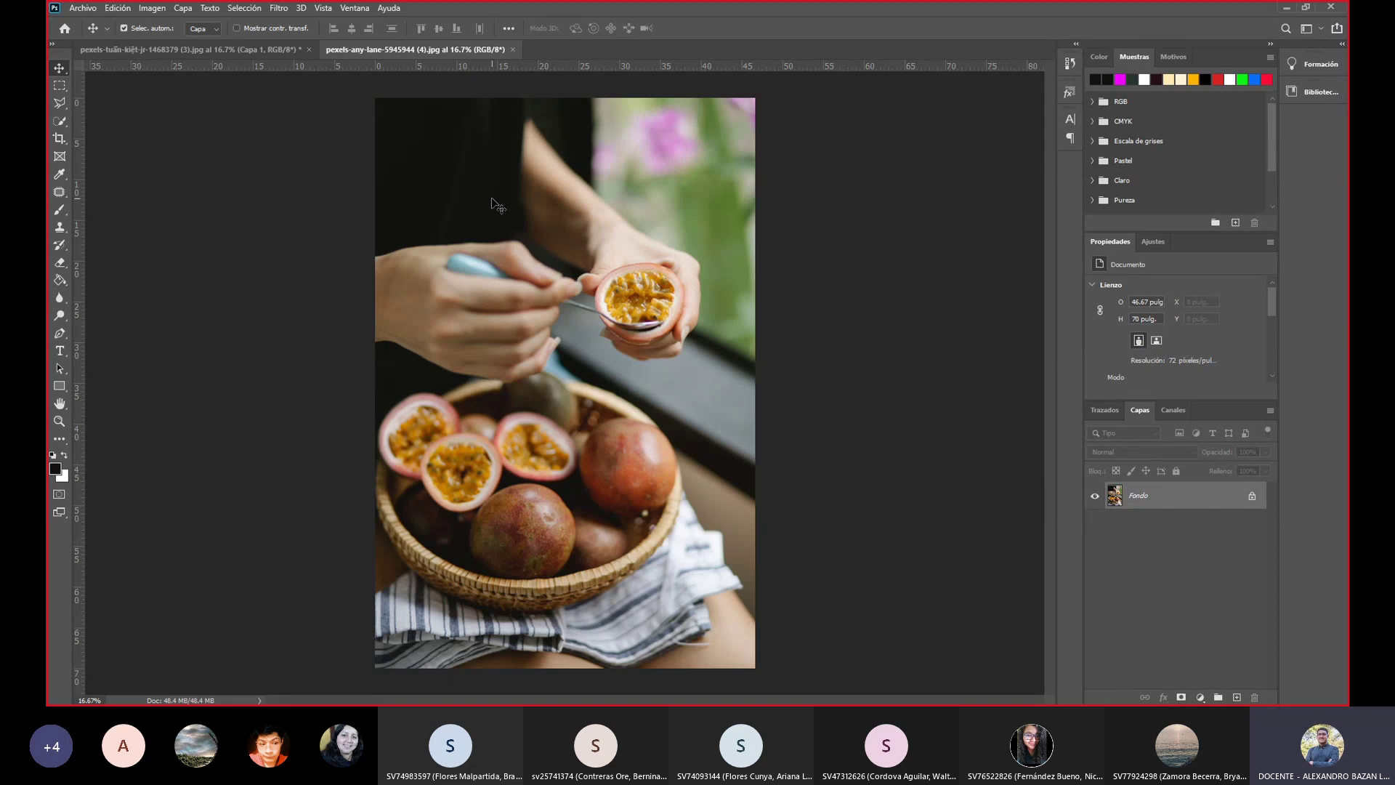
left_click(279, 8)
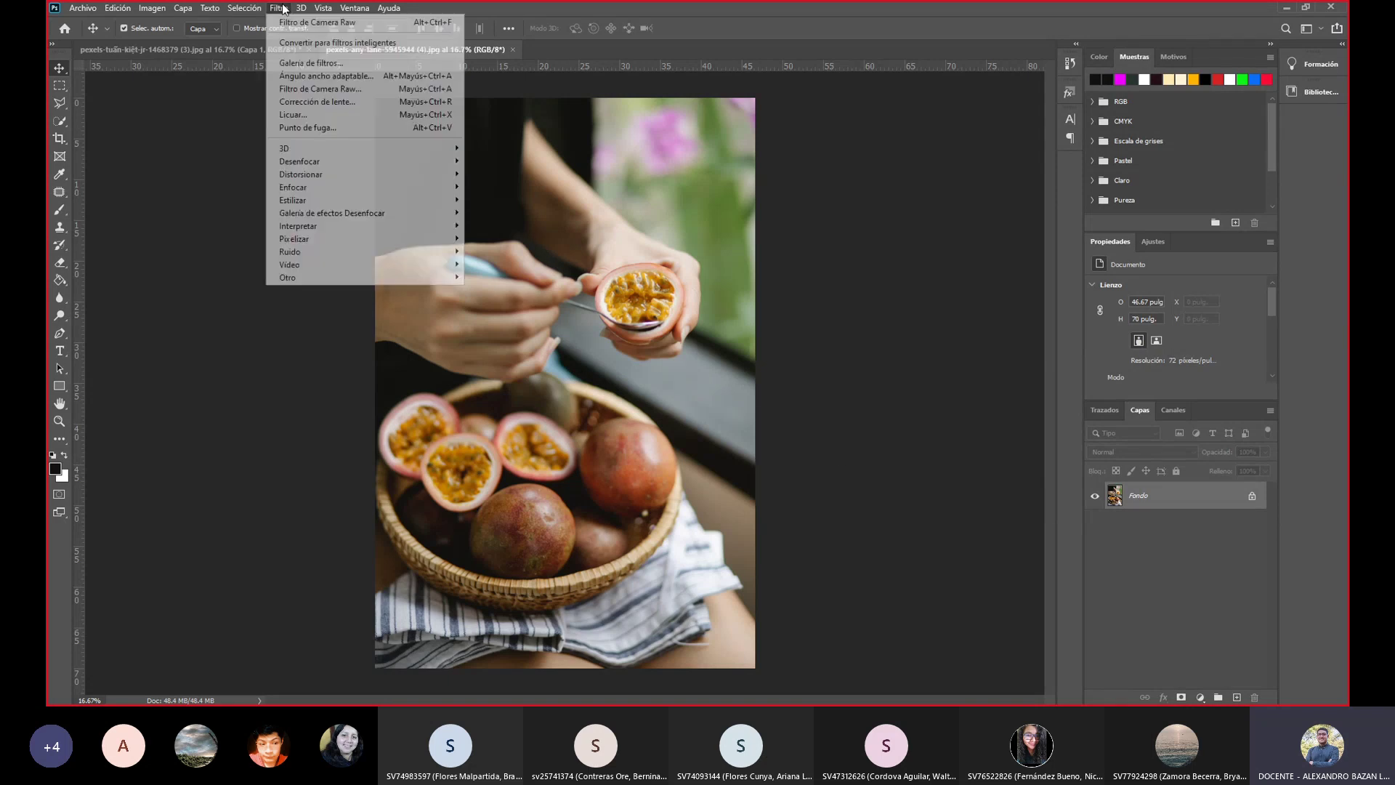
left_click(342, 27)
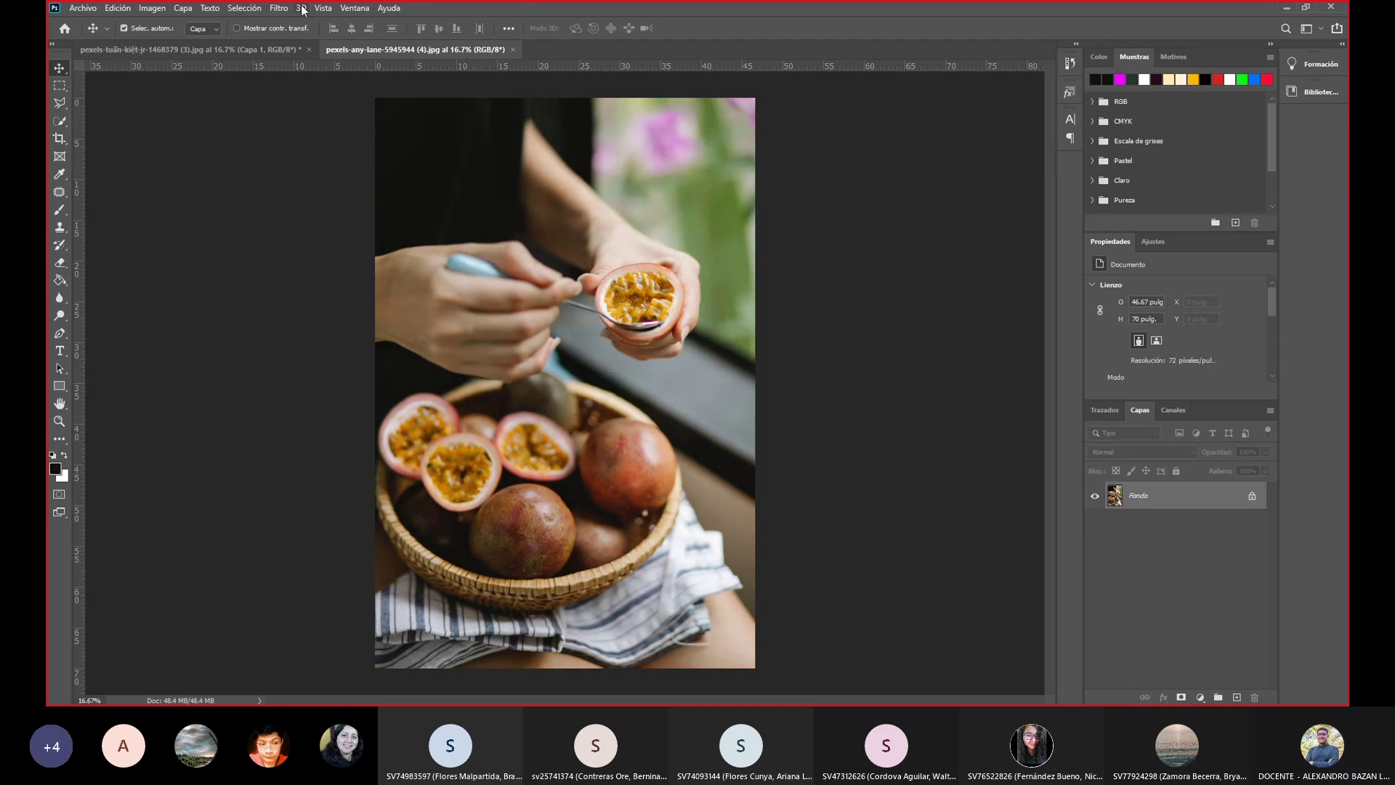
left_click(280, 8)
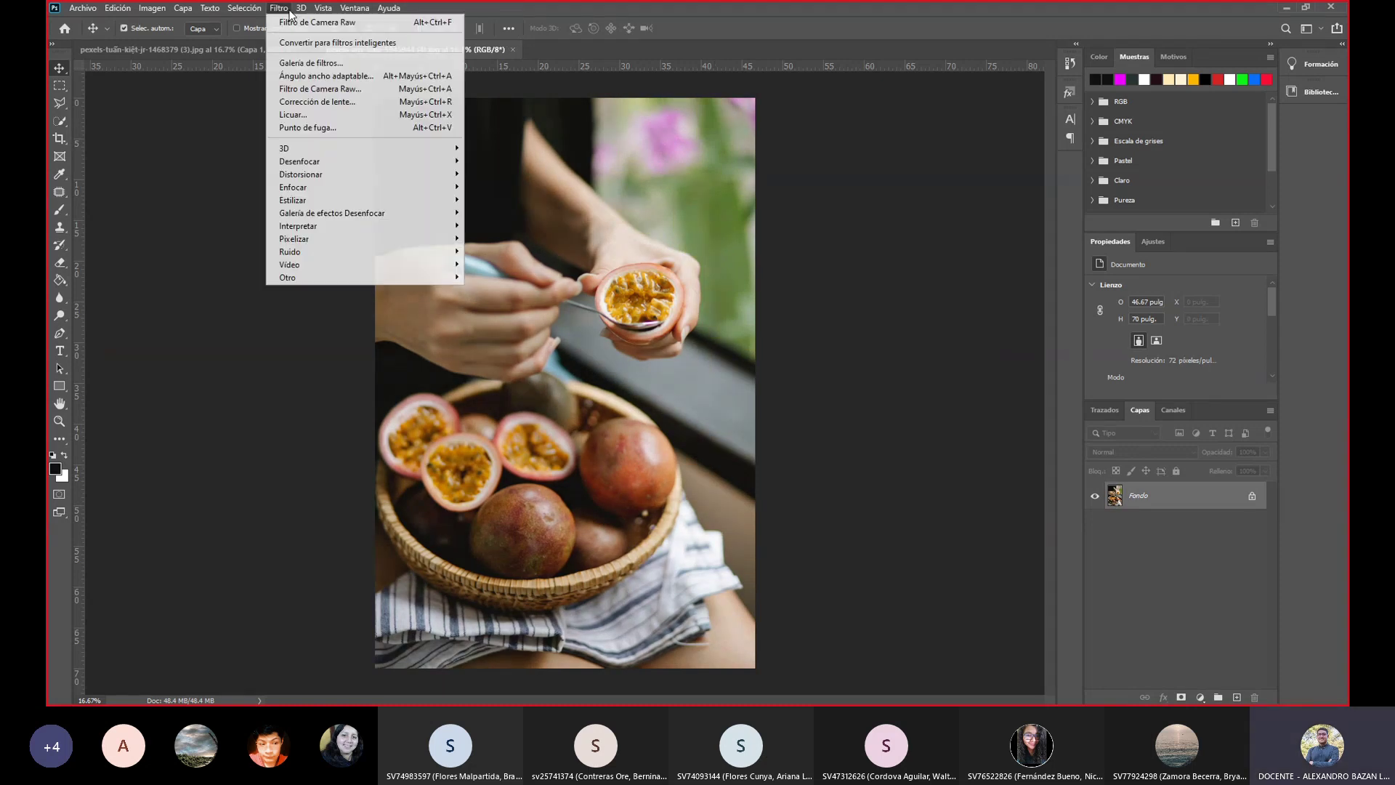
left_click(344, 91)
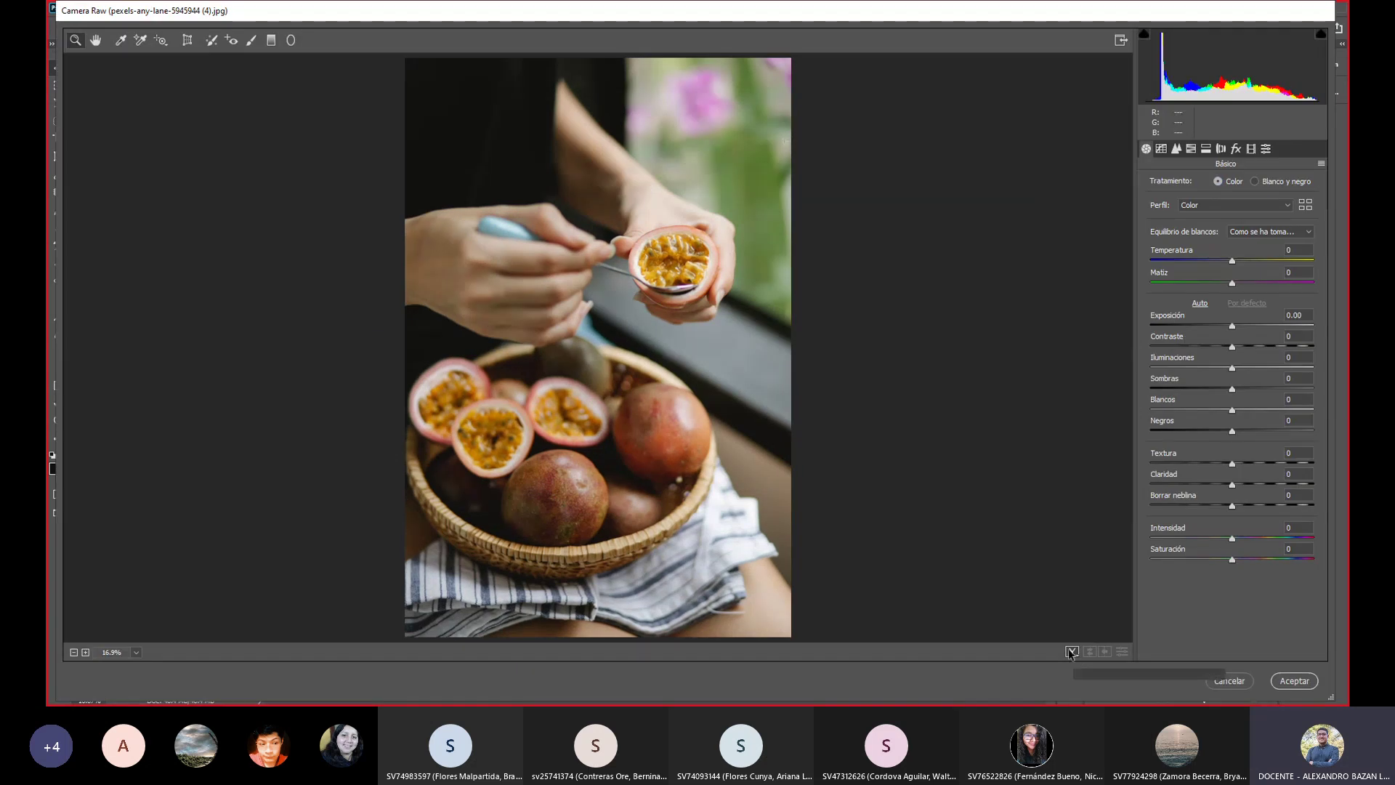
Compare the passion-fruit photo before and after, then cancel Camera Raw without applying edits.
left_click(1071, 652)
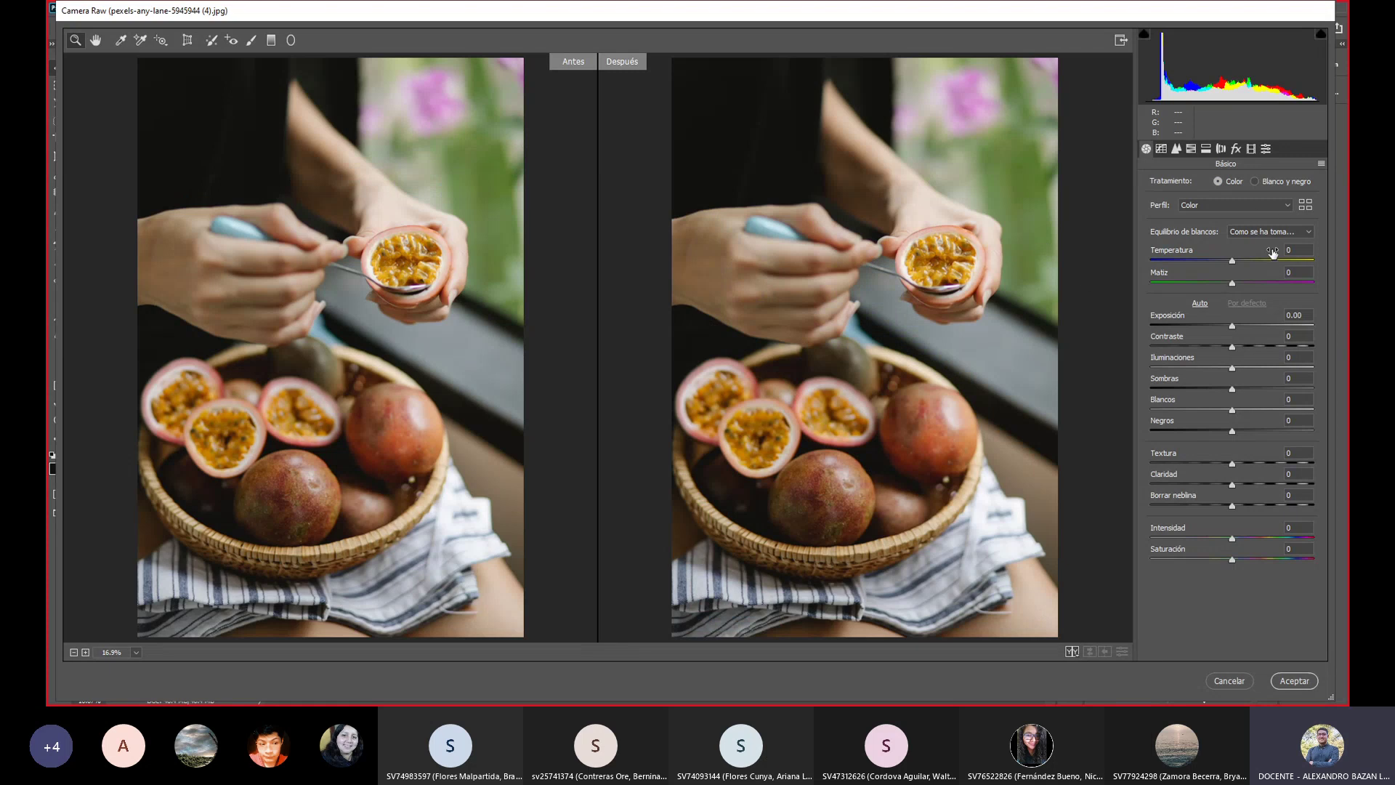
left_click(1230, 681)
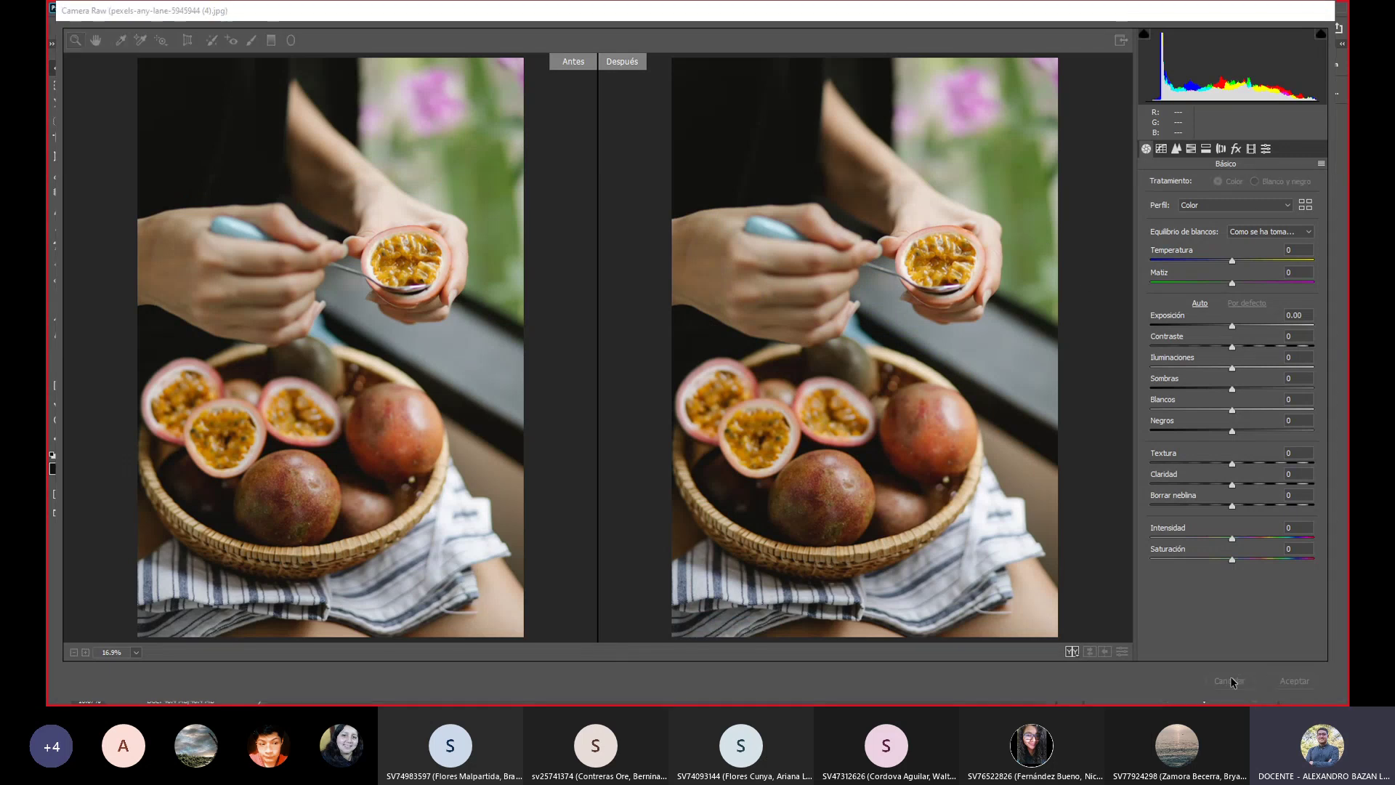
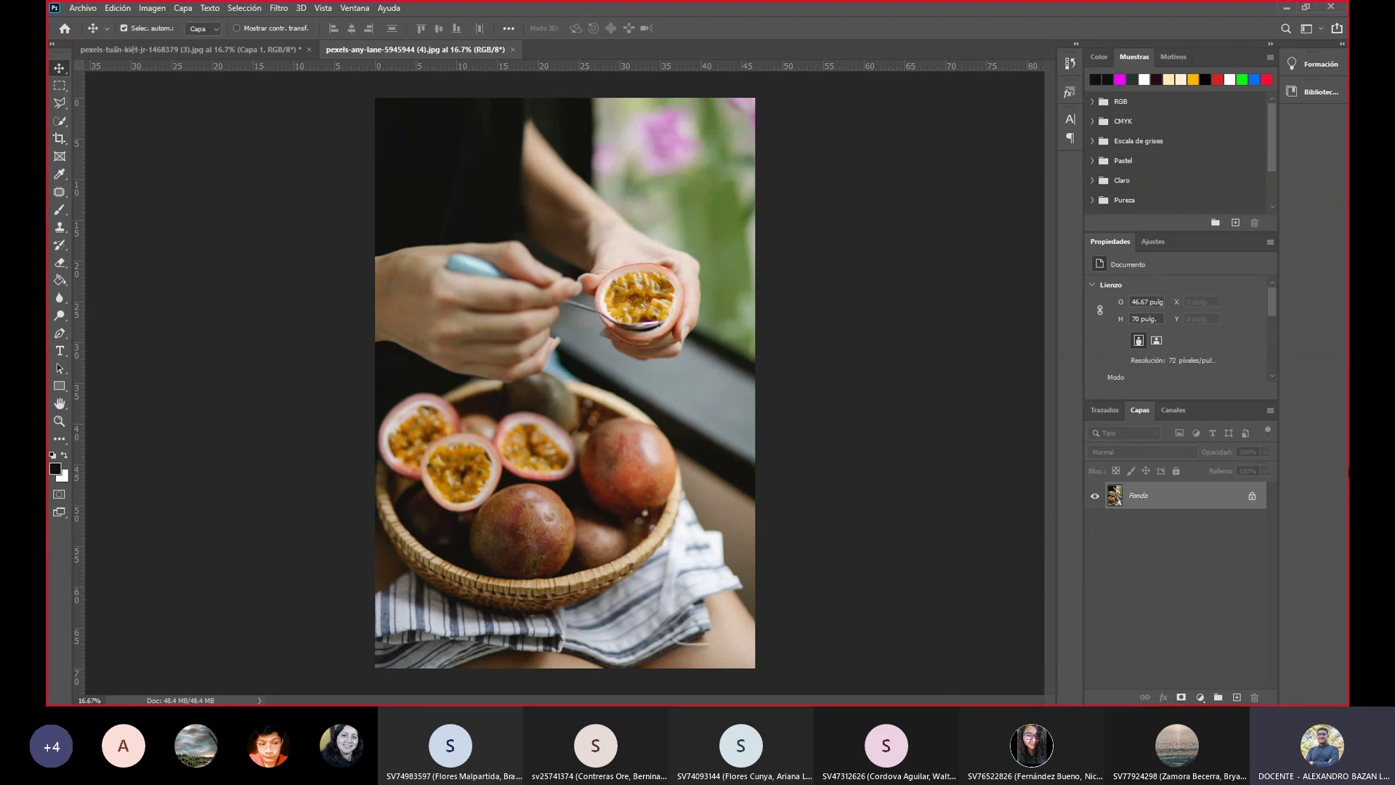
Undo the earlier darkening of the passion fruit photo and open the Camera Raw filter.
left_click(354, 8)
left_click(355, 8)
left_click(277, 11)
left_click(282, 10)
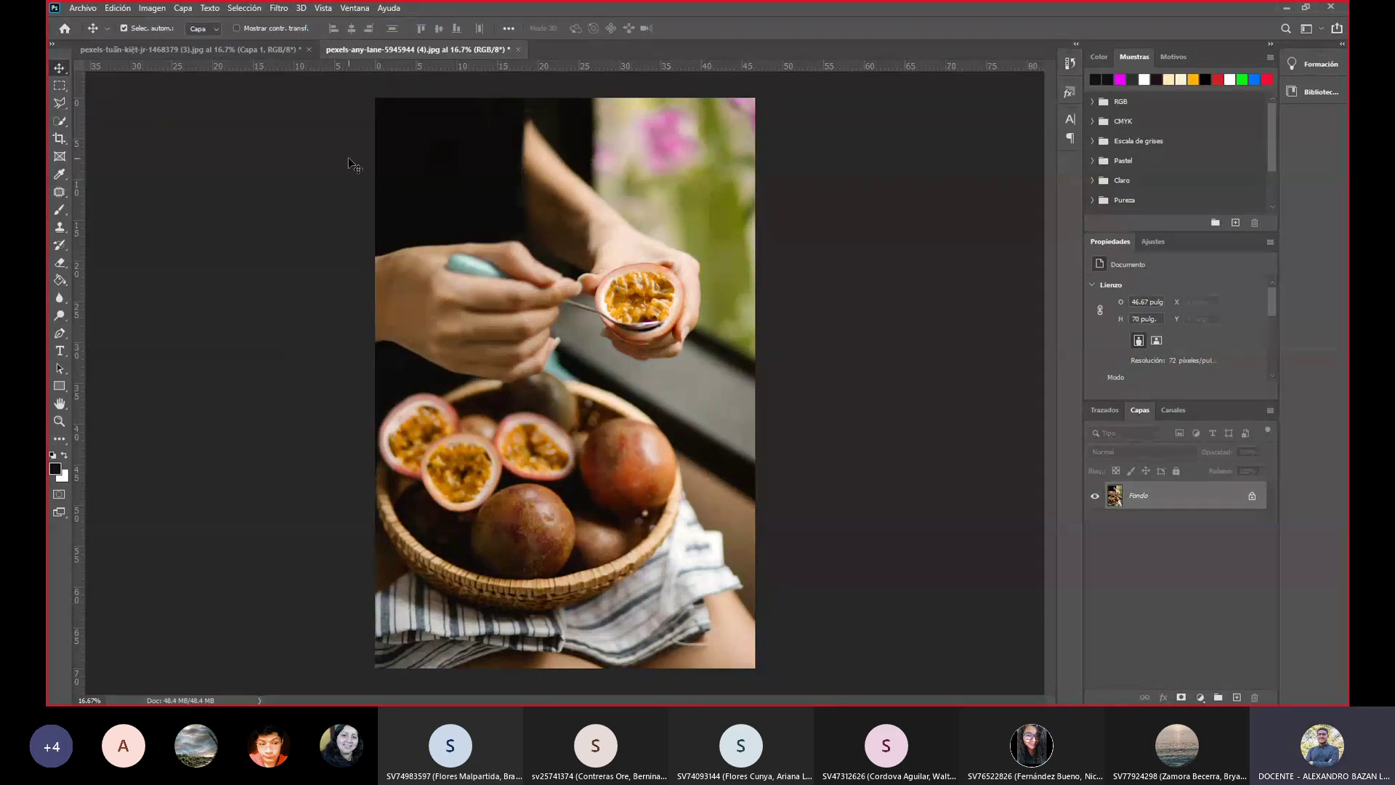
key("ctrl+z")
left_click(279, 8)
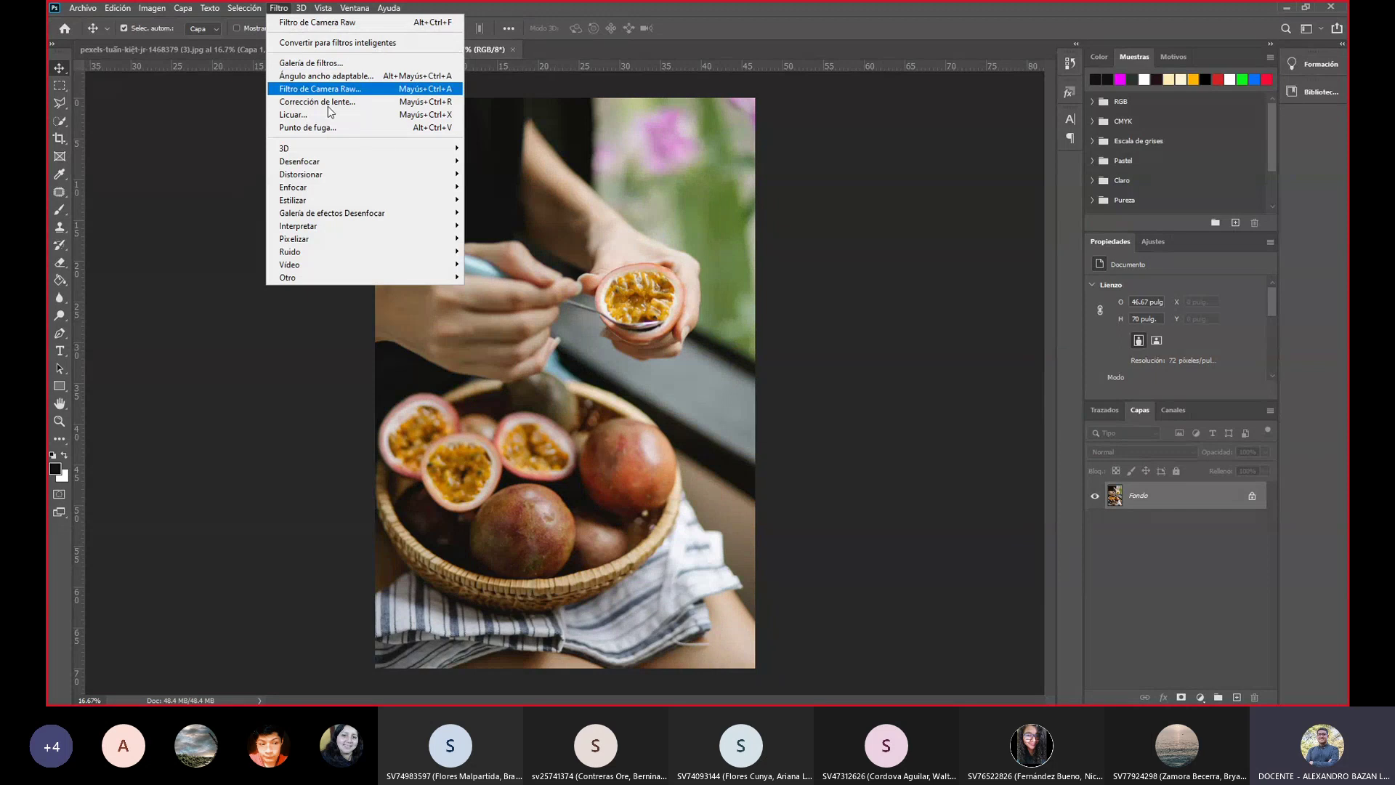
left_click(356, 89)
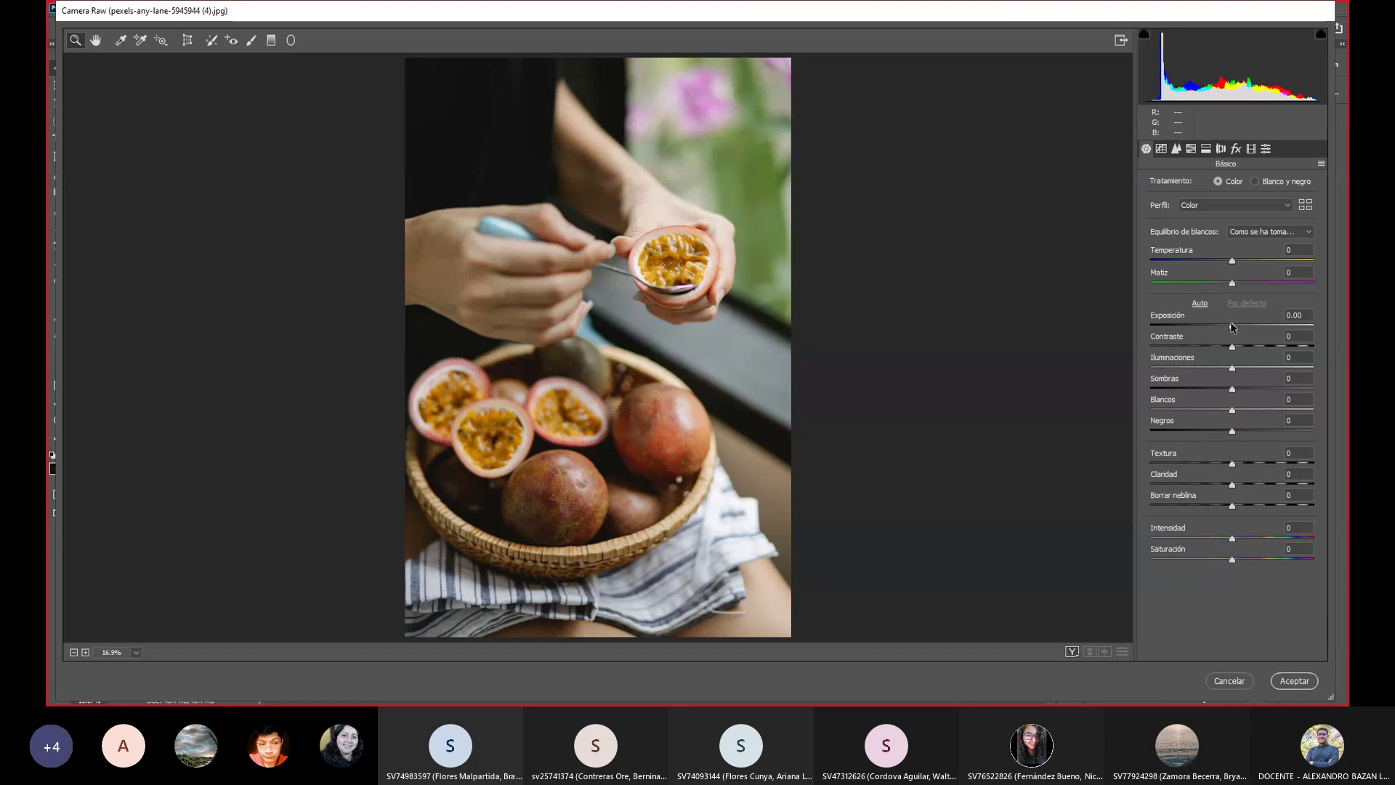
In Básico, set Contrast to +18 and Shadows to -33, and lower Highlights slightly.
left_click_drag(1232, 327, 1235, 329)
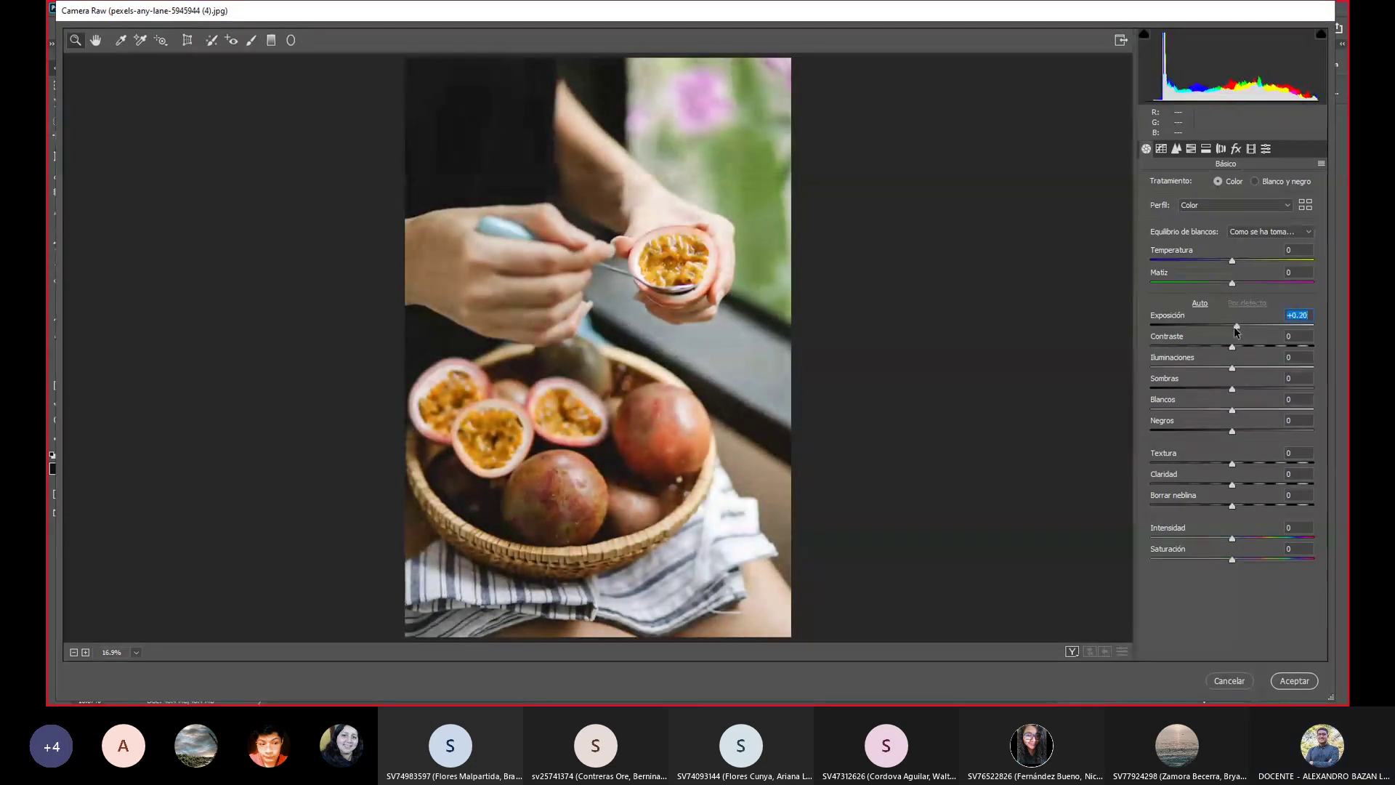
left_click_drag(1232, 348, 1266, 349)
key("shift+Tab")
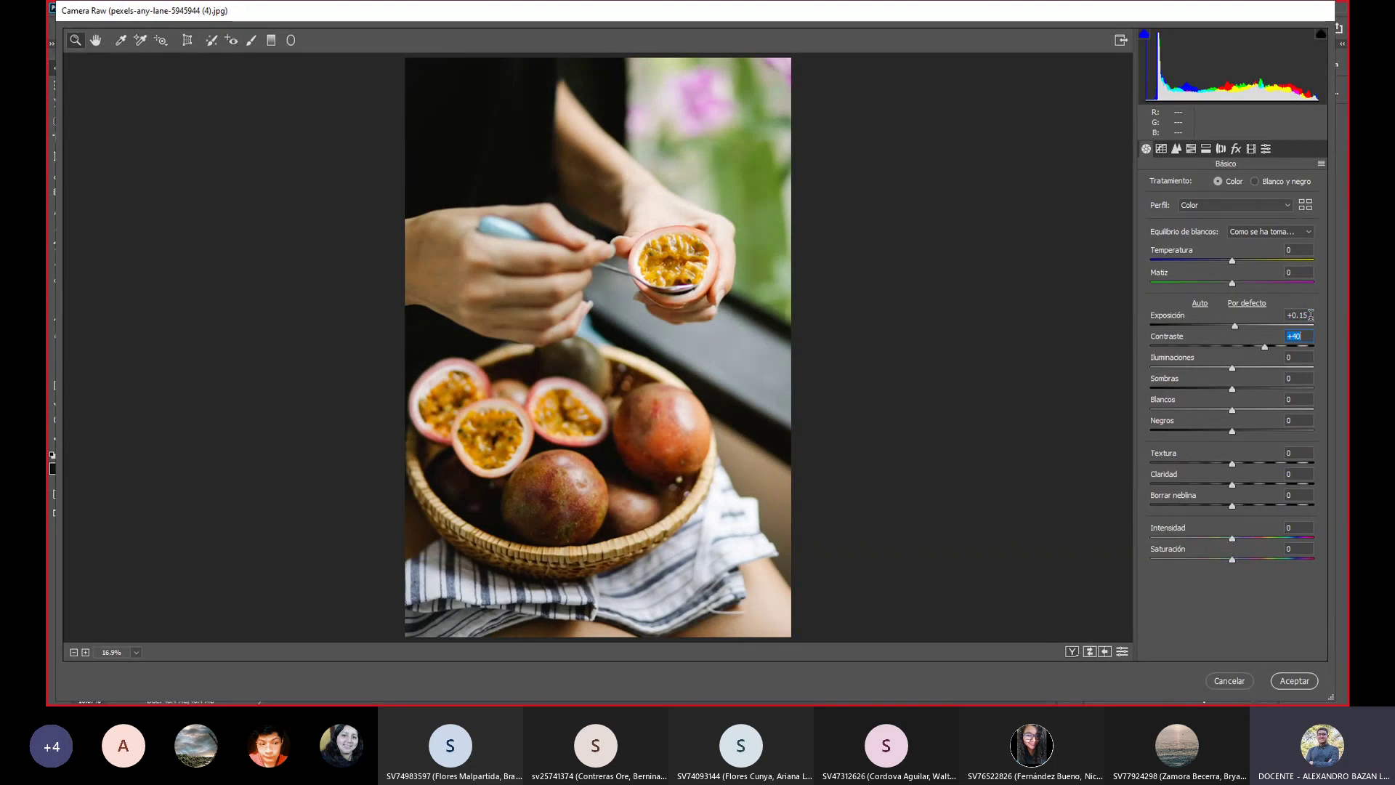
type("0")
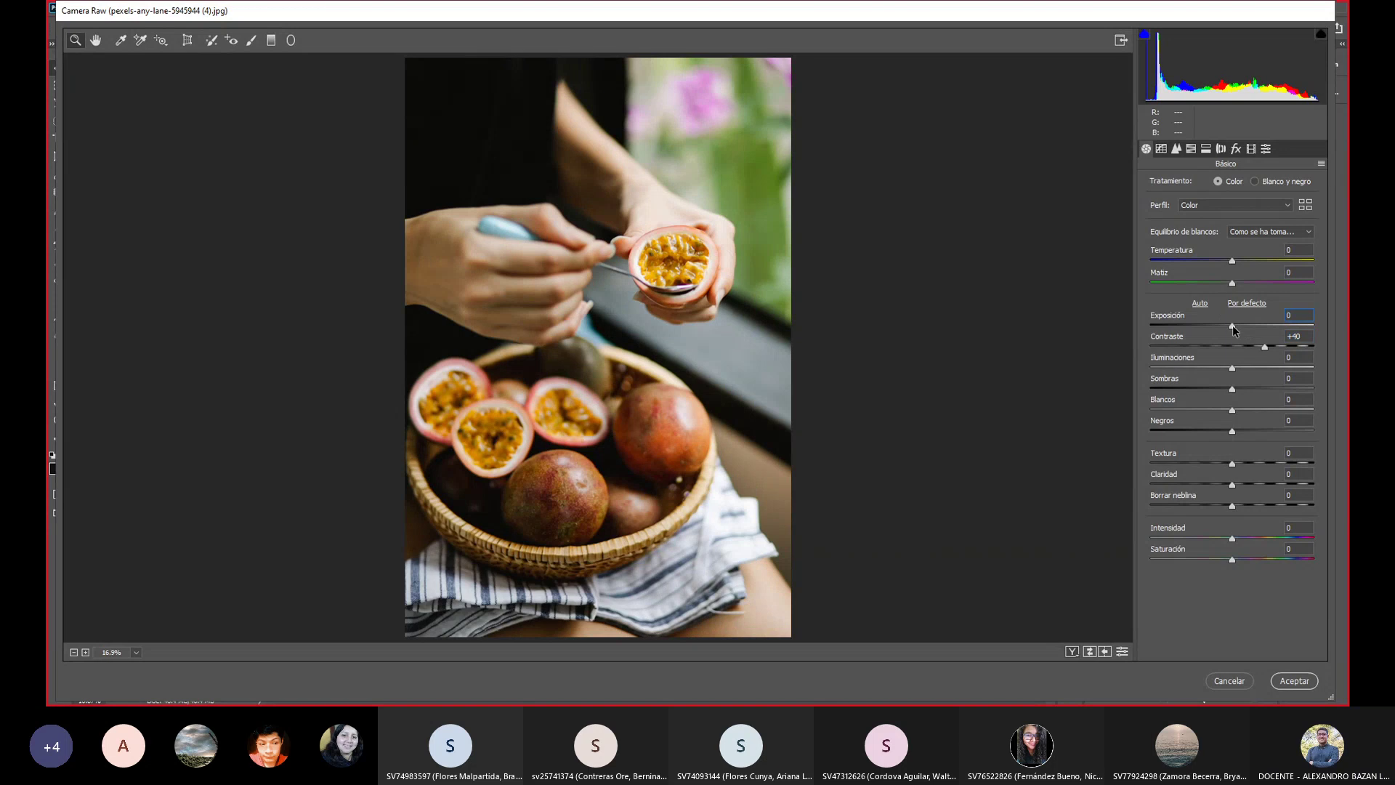
mouse_move(1265, 352)
left_mouse_down()
mouse_move(1231, 342)
mouse_move(1245, 341)
left_mouse_up()
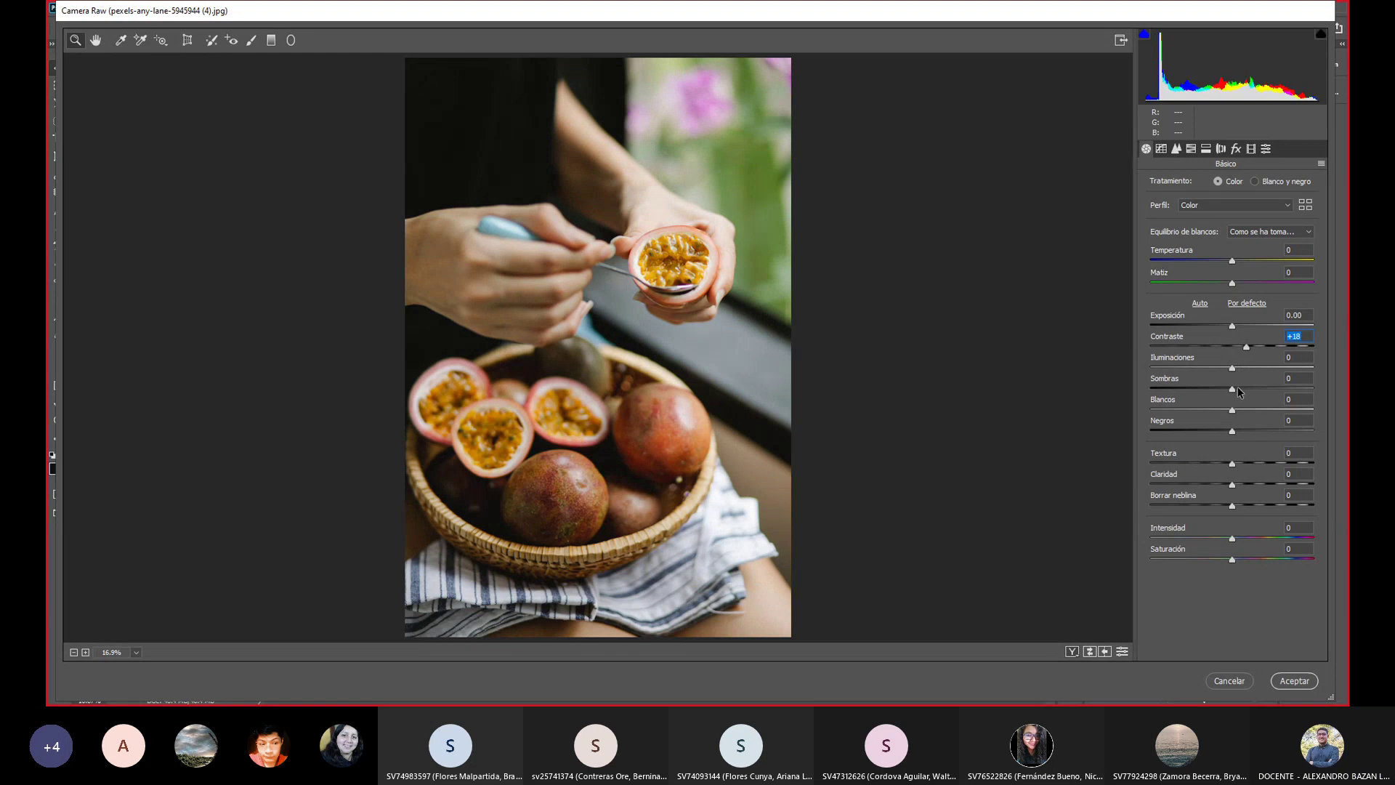
left_click_drag(1233, 389, 1205, 391)
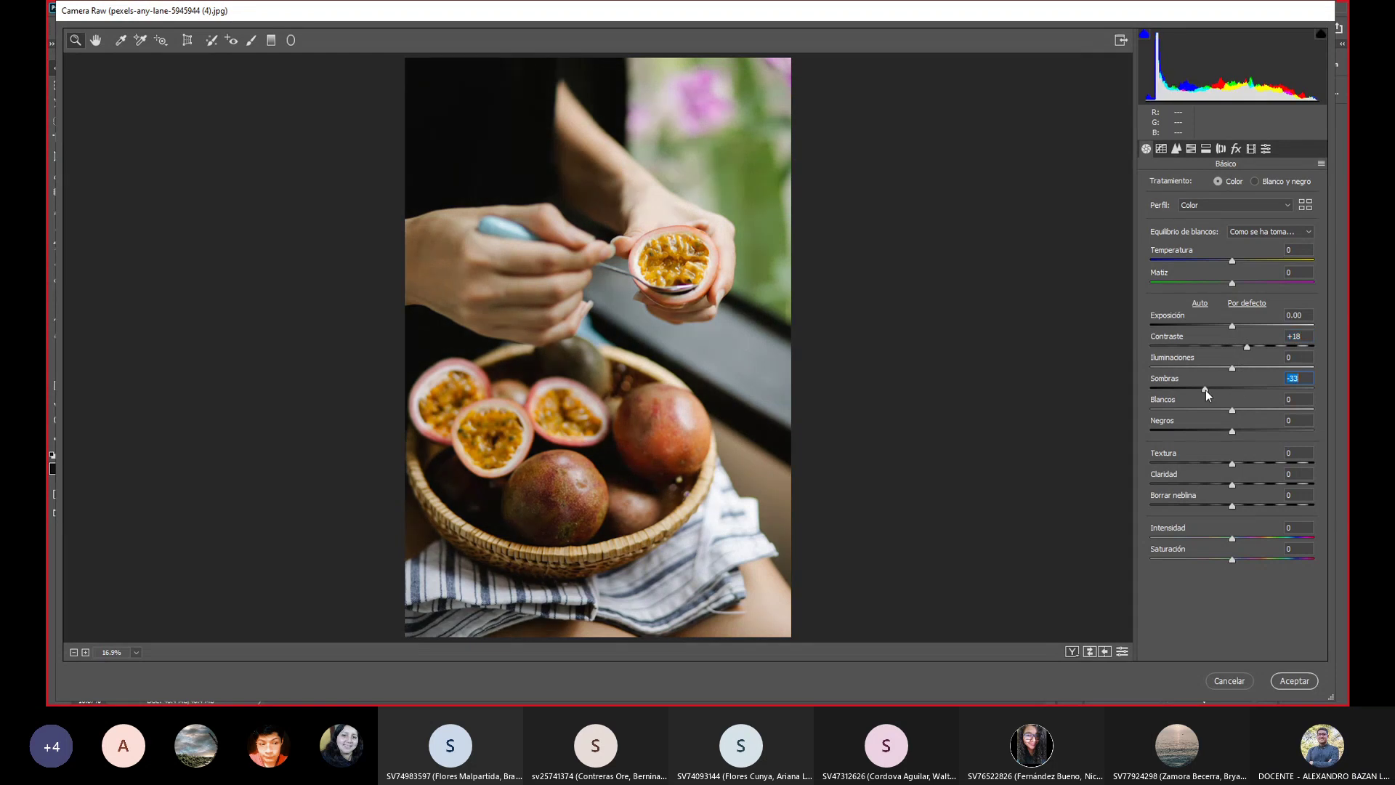
mouse_move(1233, 367)
left_mouse_down()
mouse_move(1271, 369)
mouse_move(1225, 372)
left_mouse_up()
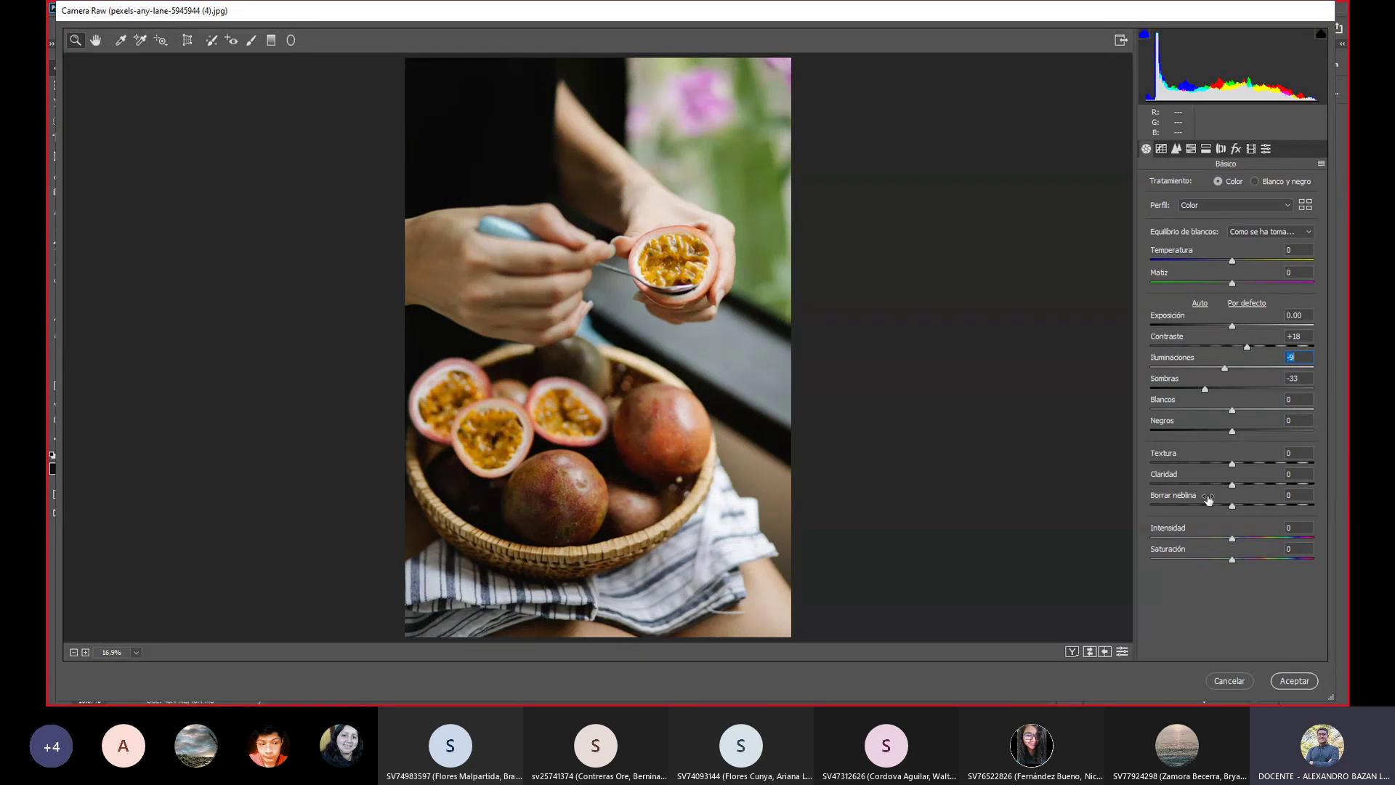
With before/after view on, set Whites -3, Texture +33, Clarity +39, Vibrance +9, then show HSL Hue.
left_click(1073, 652)
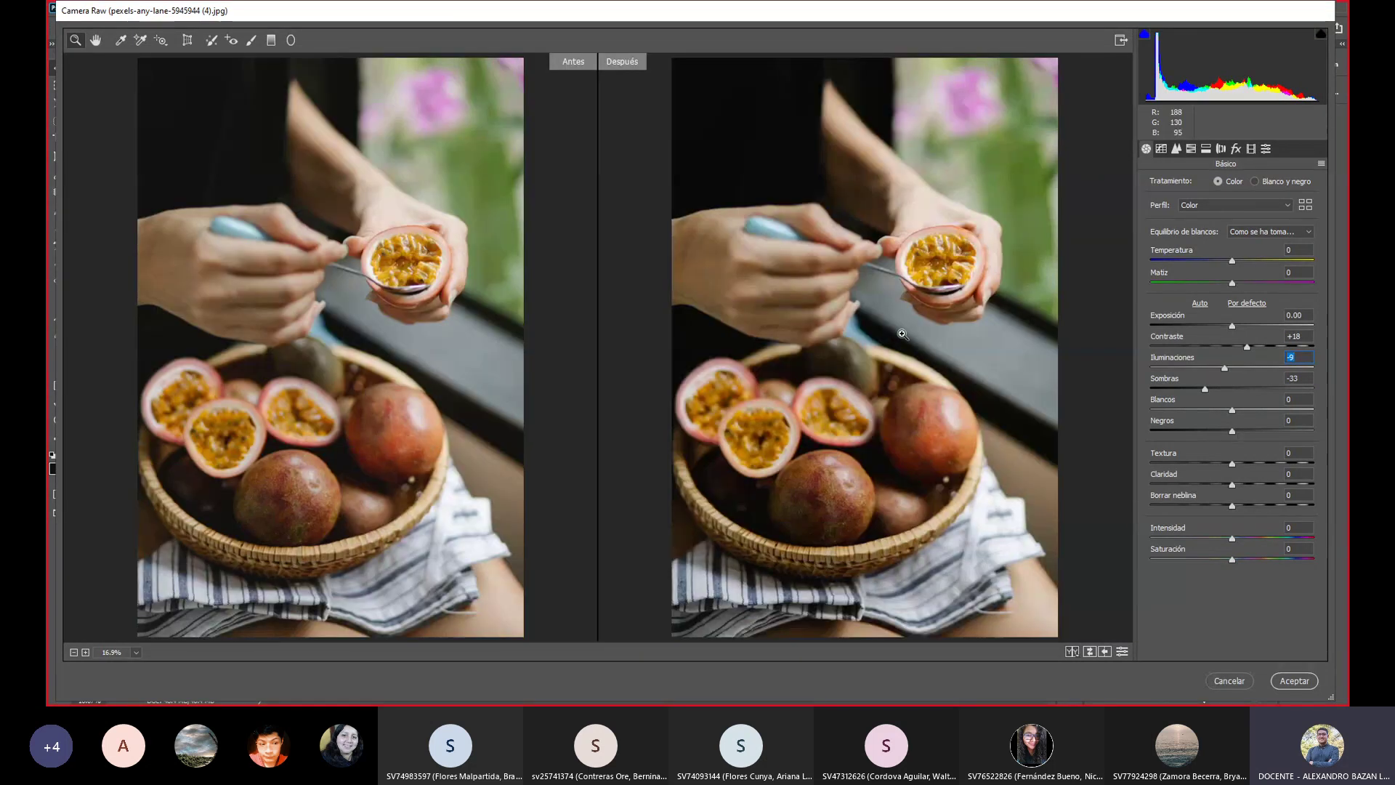
mouse_move(1233, 412)
left_mouse_down()
mouse_move(1198, 411)
mouse_move(1228, 410)
left_mouse_up()
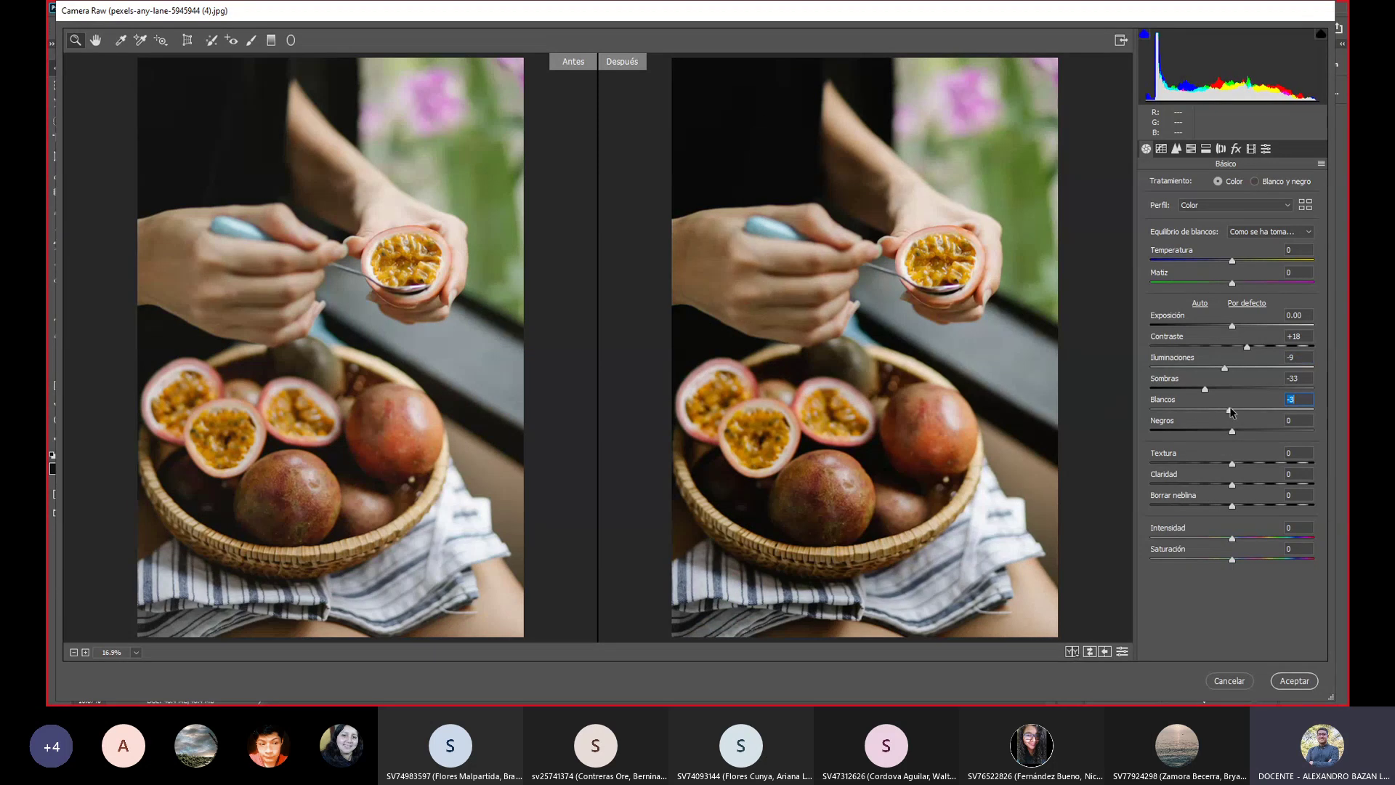
left_click_drag(1232, 463, 1261, 462)
left_click_drag(1234, 484, 1265, 488)
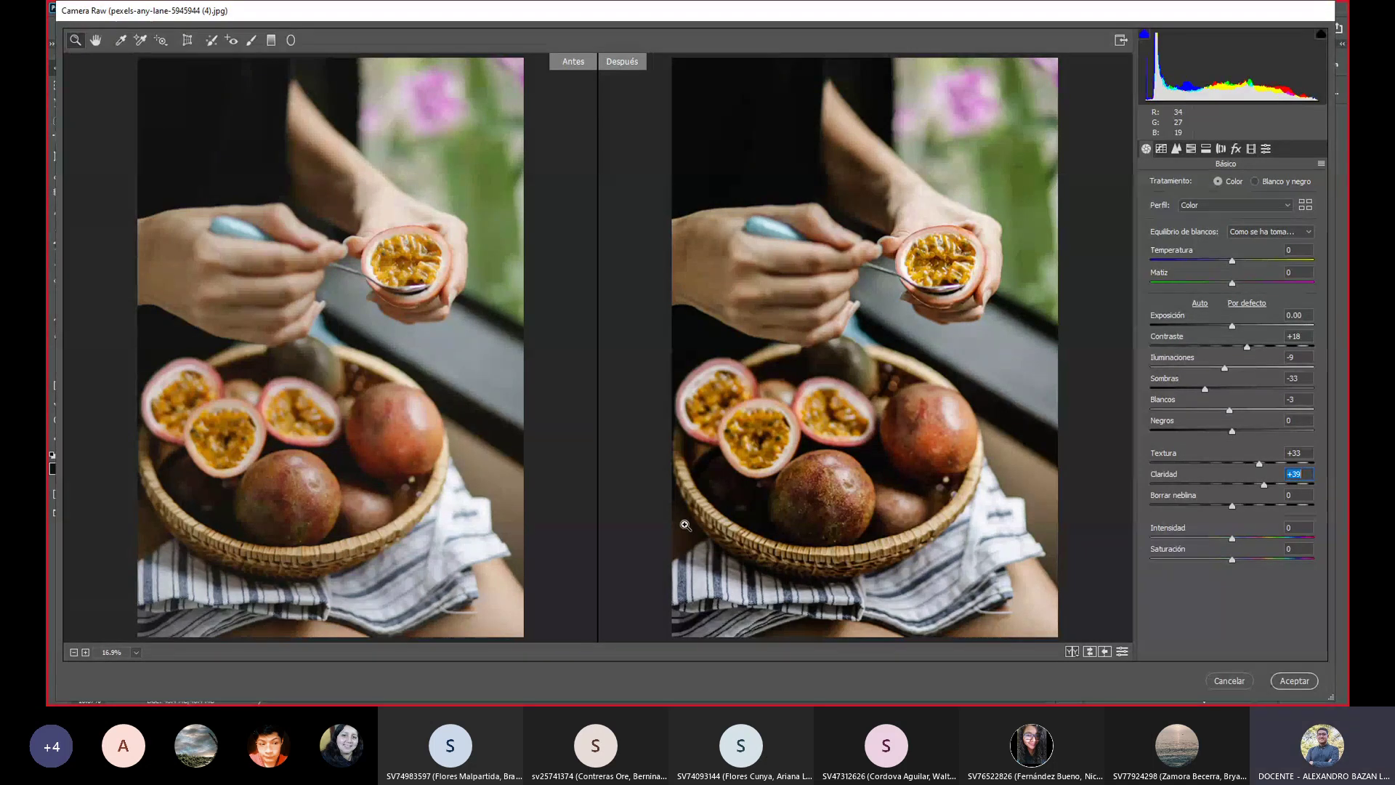
left_click(1239, 539)
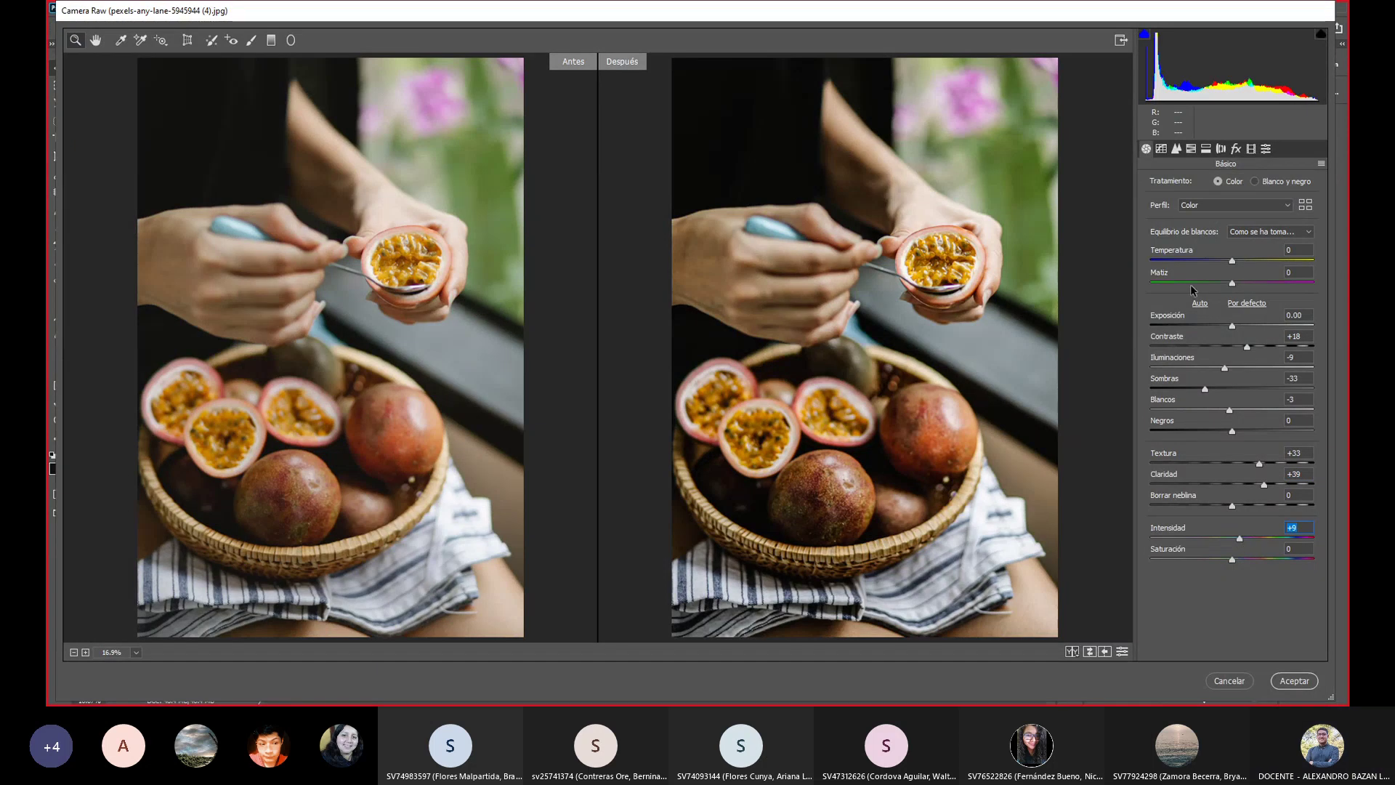
left_click(1191, 149)
left_click(1157, 185)
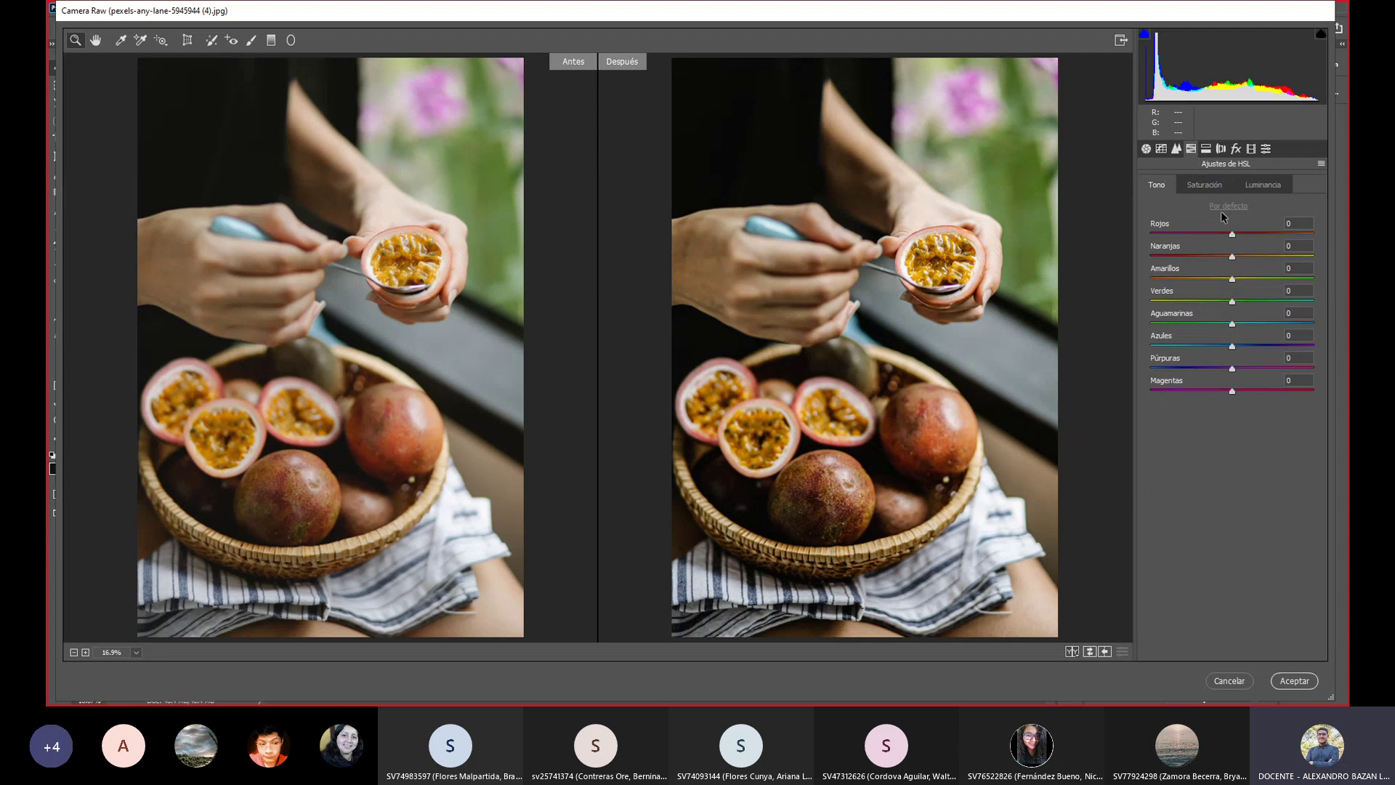
Shift the hues of the reds, greens and other colour ranges in the HSL panel.
mouse_move(1231, 234)
left_mouse_down()
mouse_move(1284, 256)
mouse_move(1249, 255)
mouse_move(1194, 292)
left_mouse_up()
mouse_move(1232, 300)
left_mouse_down()
mouse_move(1256, 300)
mouse_move(1198, 304)
left_mouse_up()
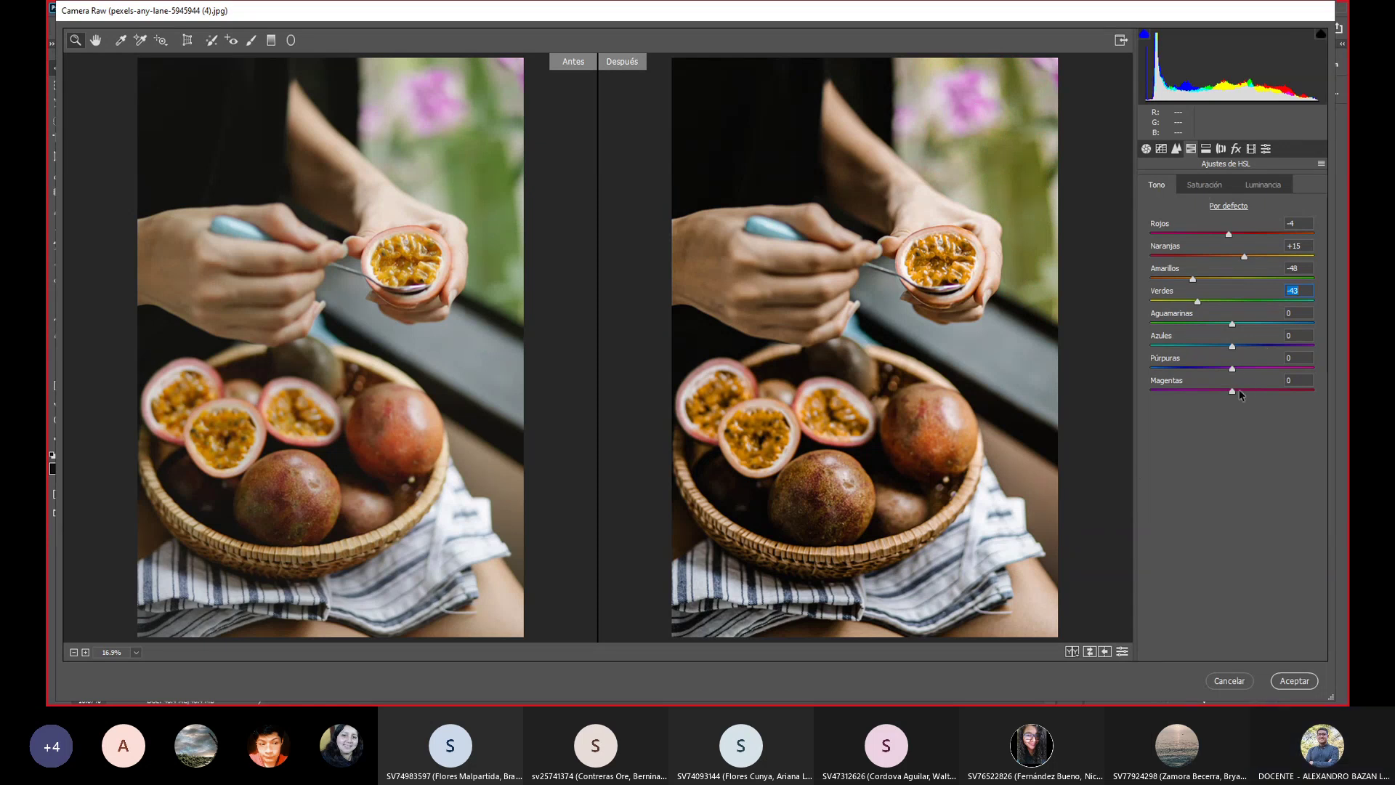
mouse_move(1231, 368)
left_mouse_down()
mouse_move(1284, 368)
mouse_move(1218, 380)
left_mouse_up()
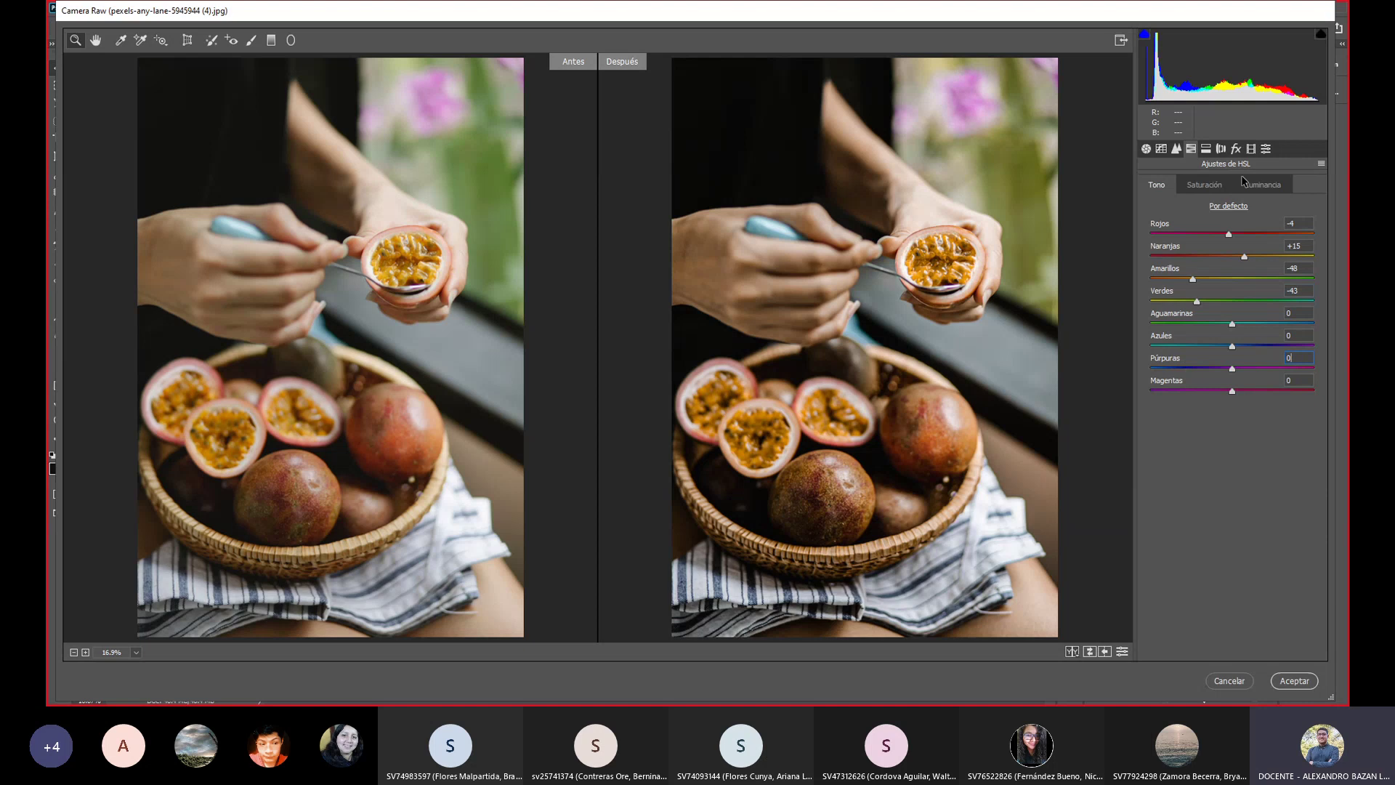
Boost saturation of the reds, yellows and greens, with greens at +42.
left_click(1214, 183)
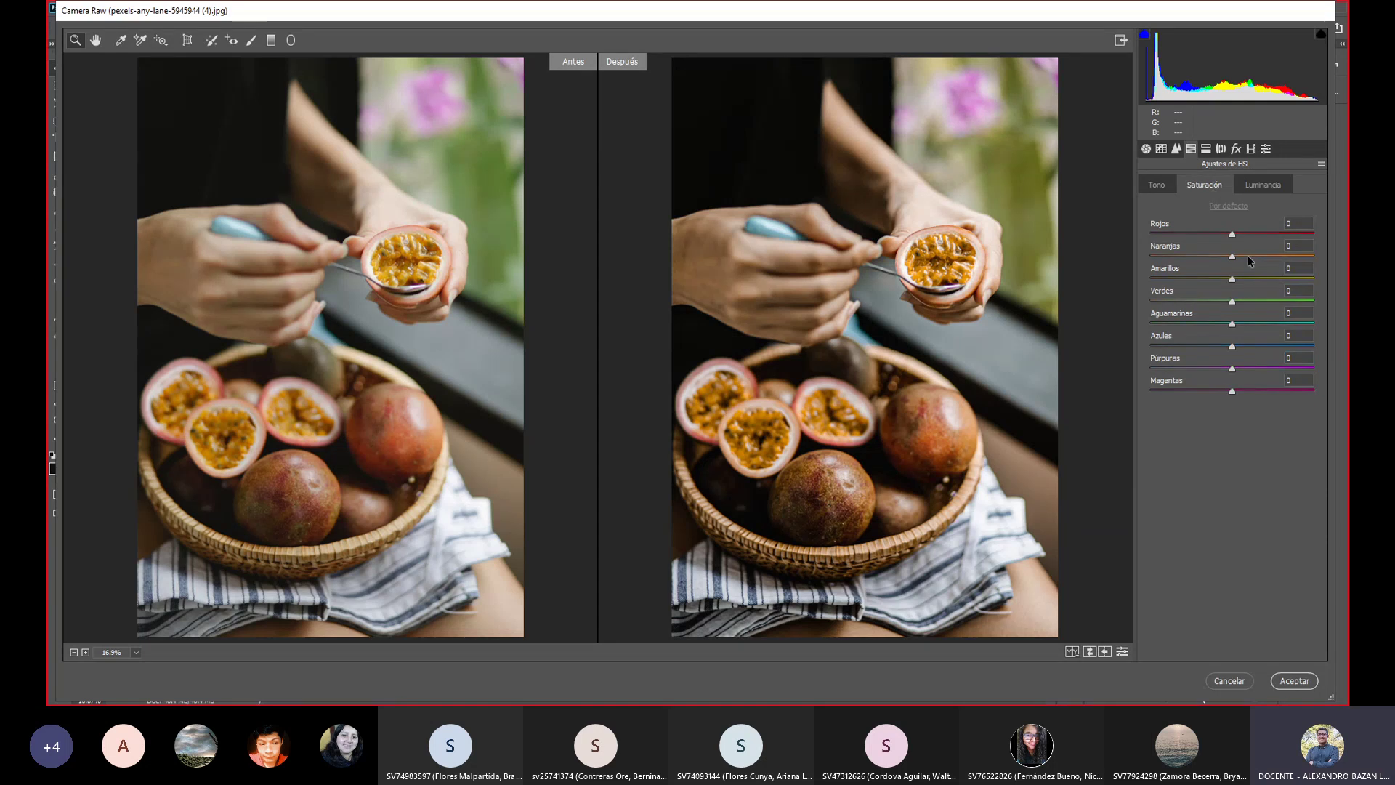
left_click_drag(1247, 232, 1252, 253)
left_click_drag(1233, 279, 1252, 280)
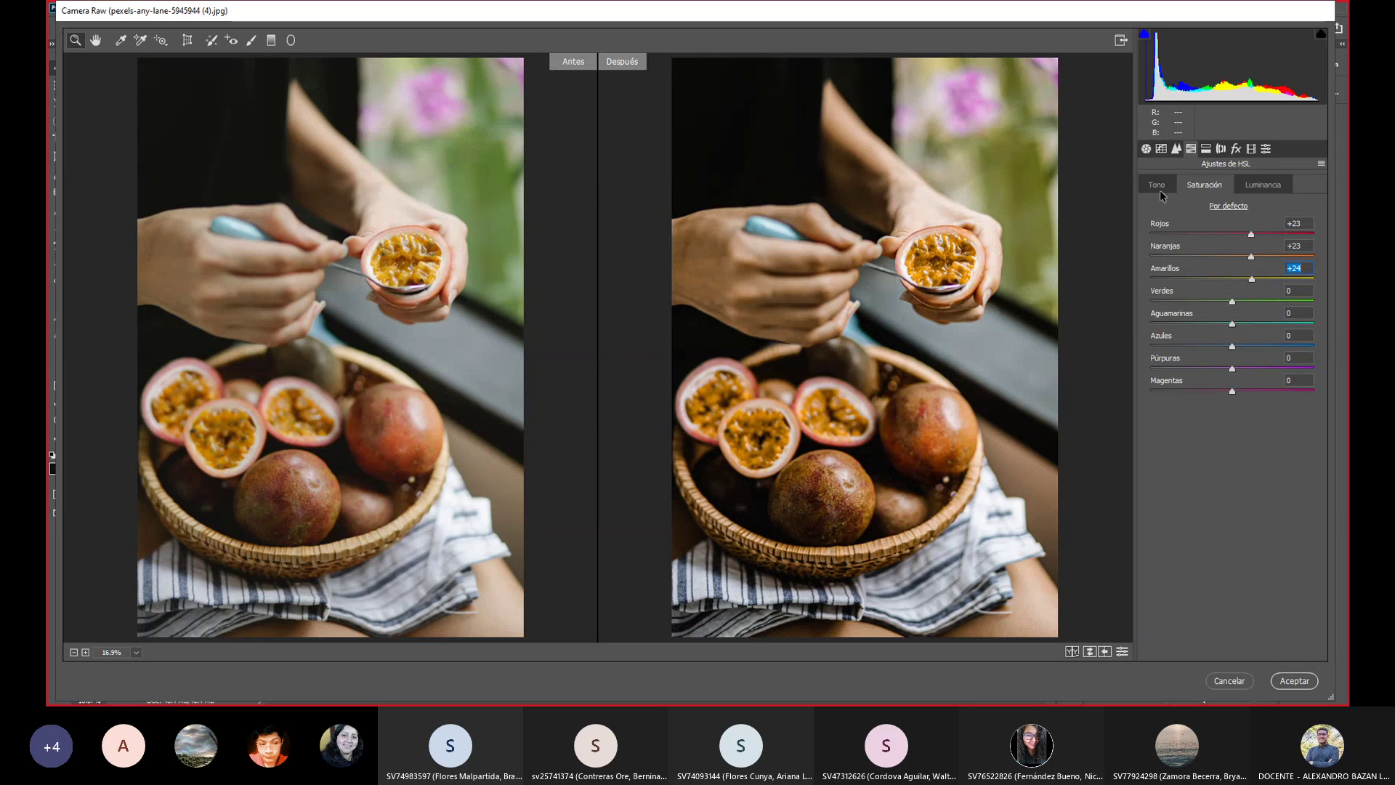
left_click(1232, 303)
left_click_drag(1233, 304, 1266, 302)
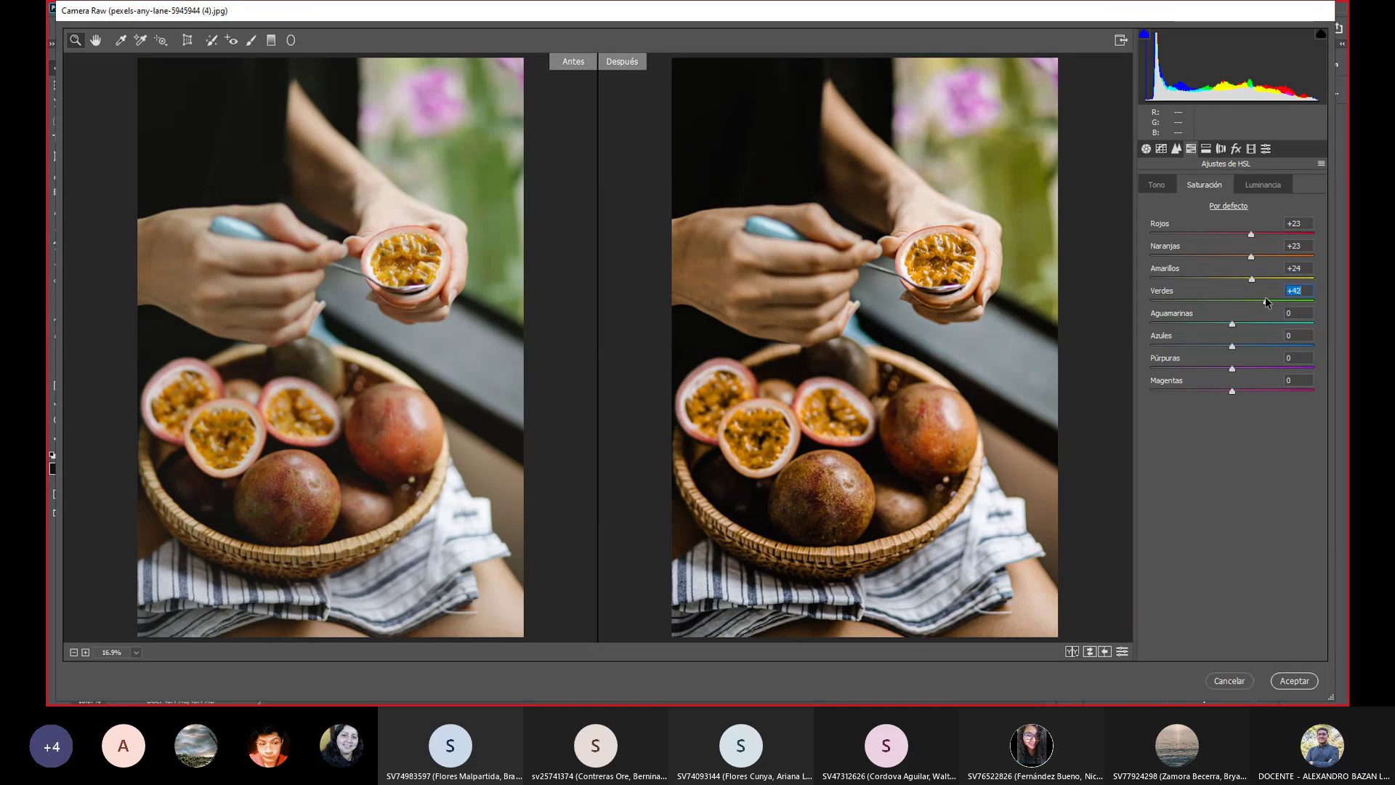
left_click(1301, 687)
Brighten the oranges in Luminance and apply the Camera Raw edits to the photo.
left_click(1258, 184)
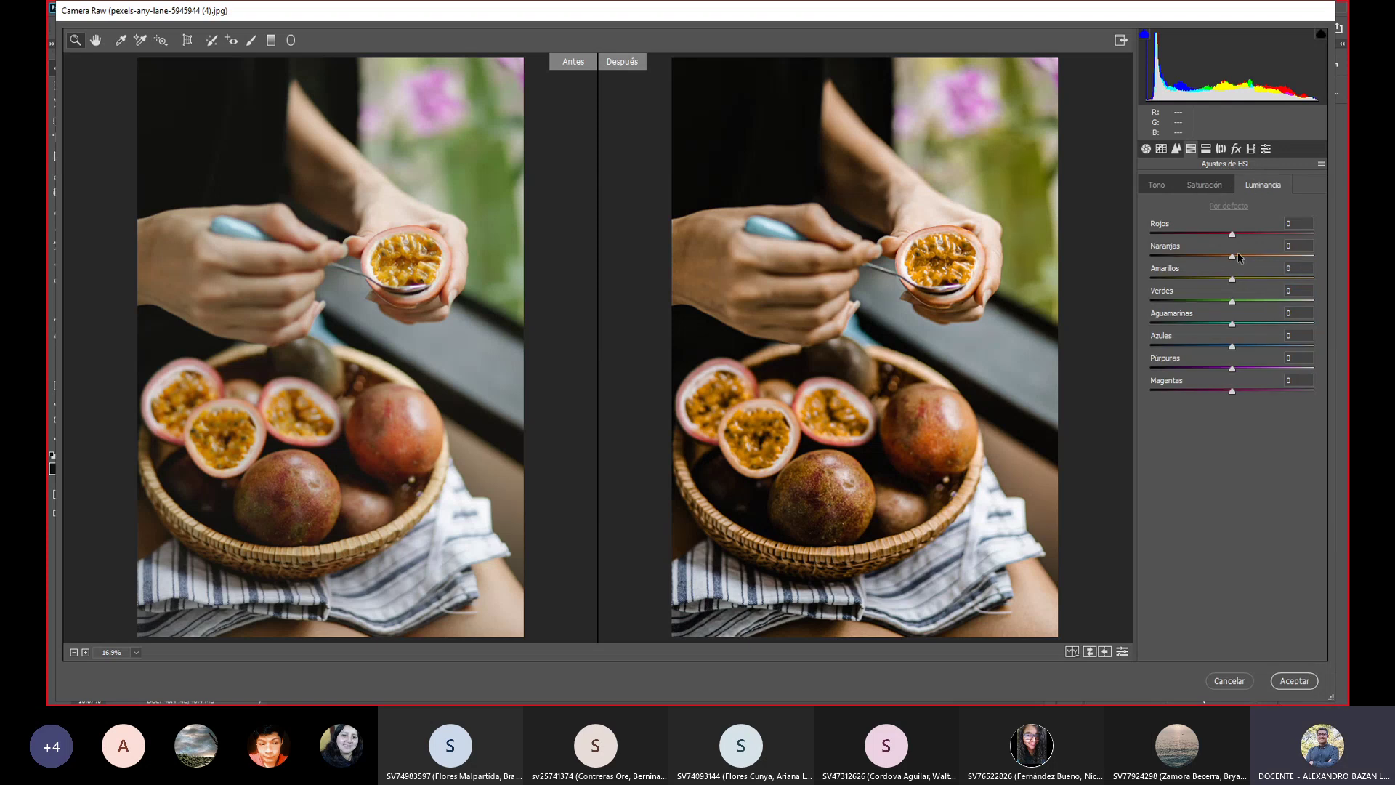
mouse_move(1233, 256)
left_mouse_down()
mouse_move(1262, 258)
mouse_move(1248, 258)
left_mouse_up()
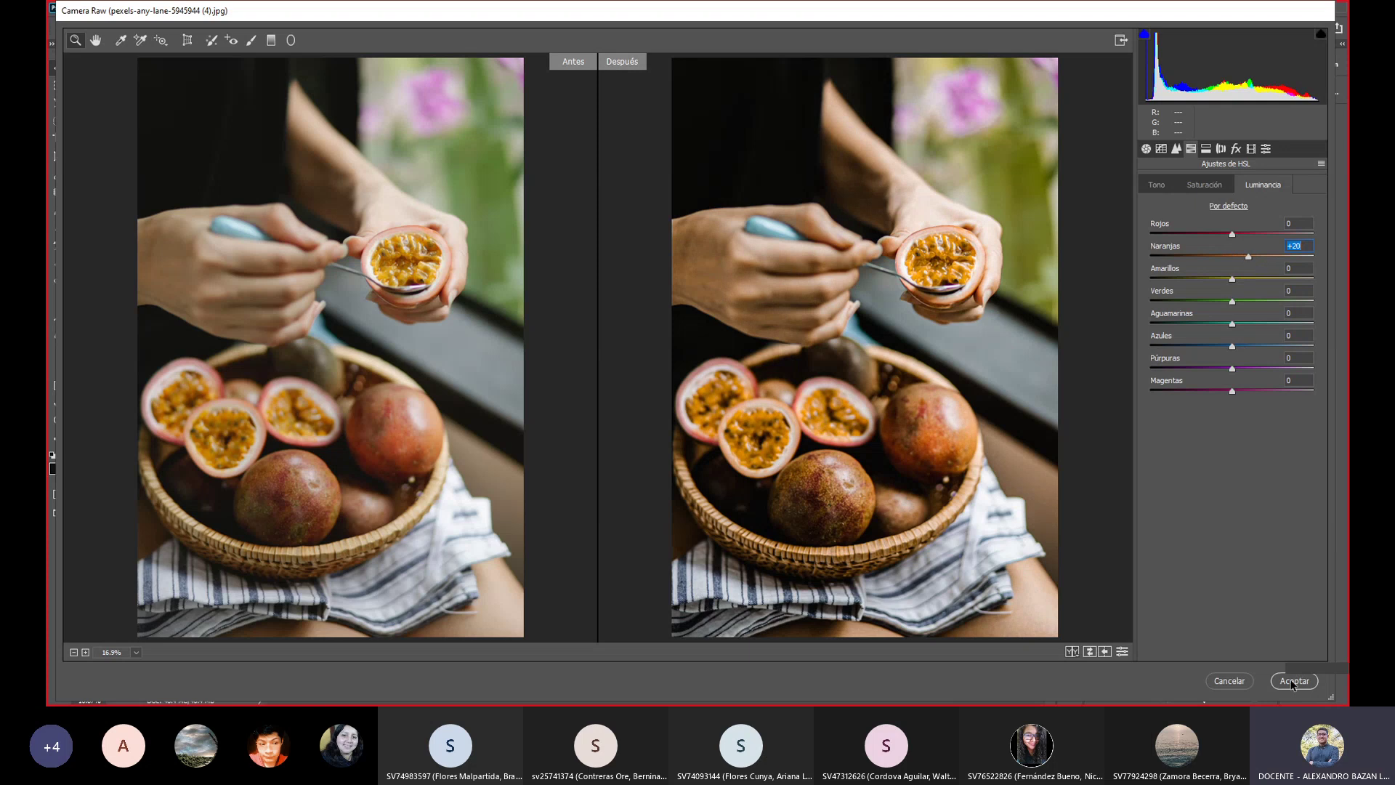
left_click(1290, 683)
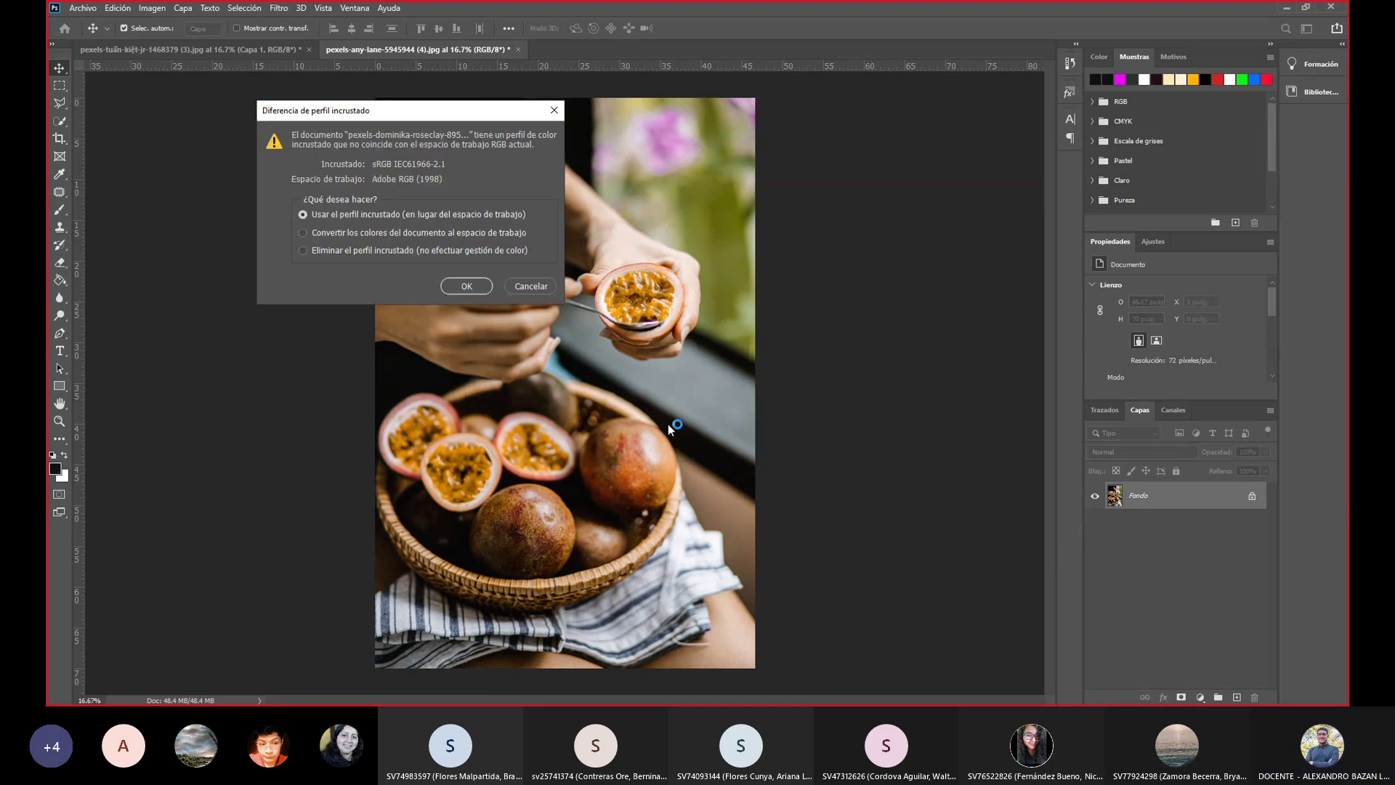
Keep the embedded profile to open pexels-dominika-roseclay-895259.jpg in its own tab.
left_click(467, 286)
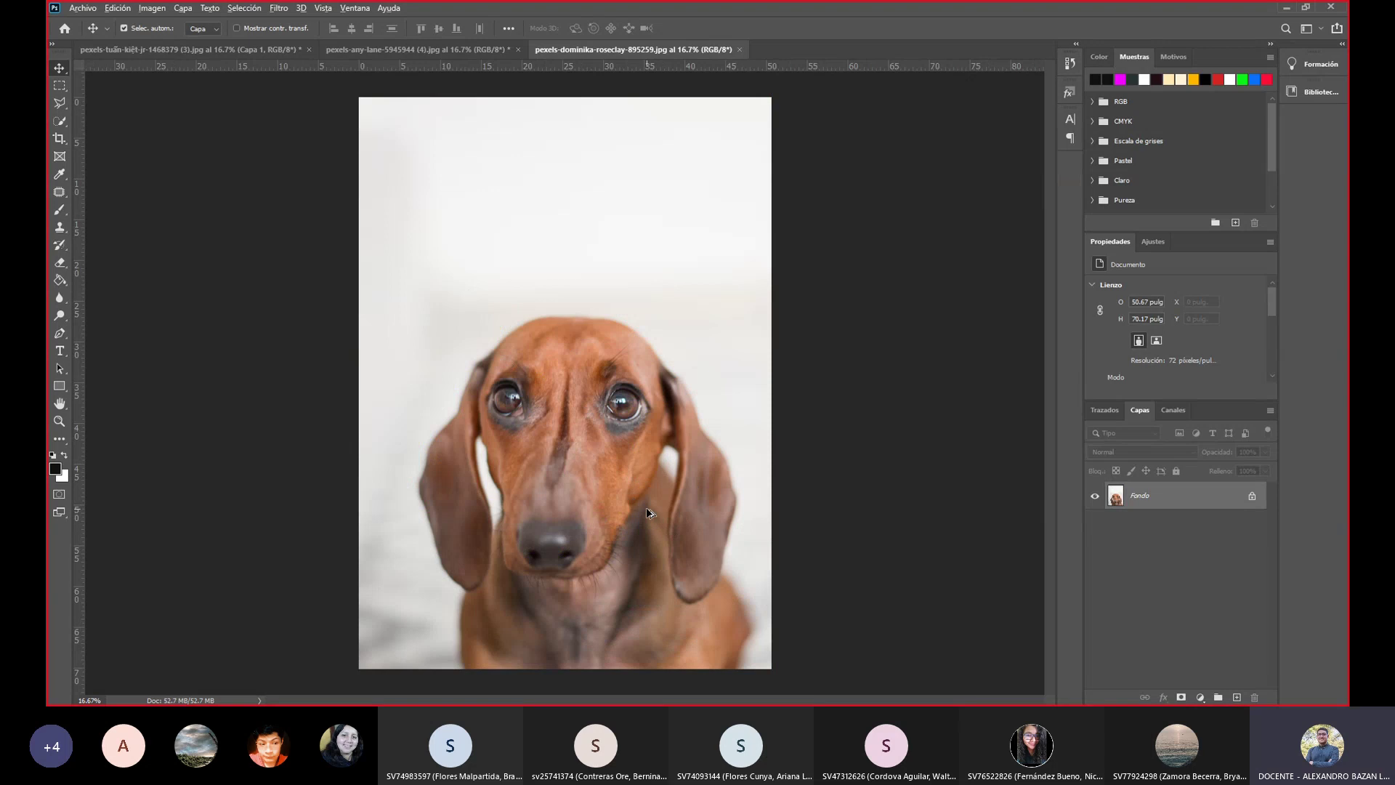
Scroll and pan around the dachshund photo to inspect it.
scroll(652, 513, "up", 2)
scroll(626, 395, "up", 2)
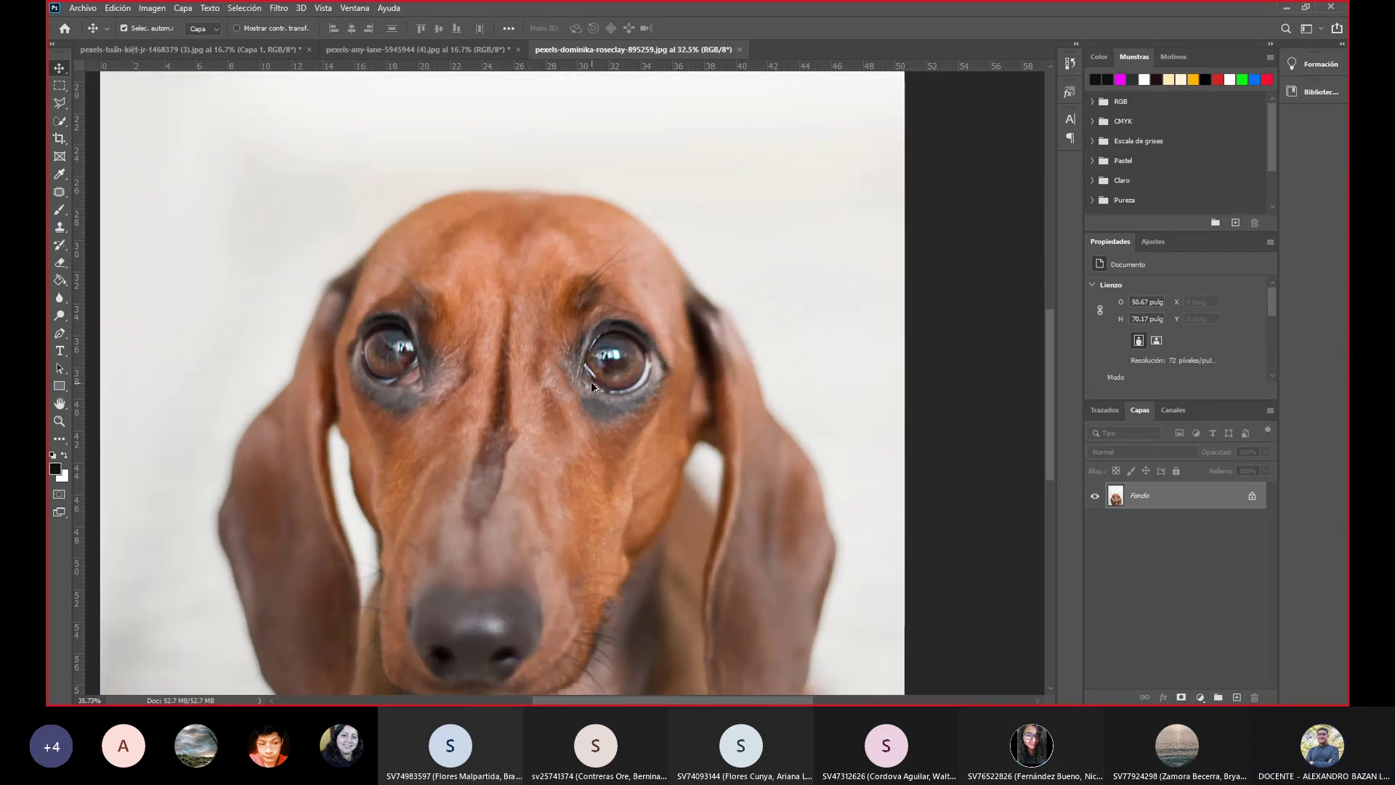
scroll(591, 382, "up", 2)
scroll(610, 396, "up", 2)
scroll(641, 431, "up", 1)
scroll(635, 432, "up", 1)
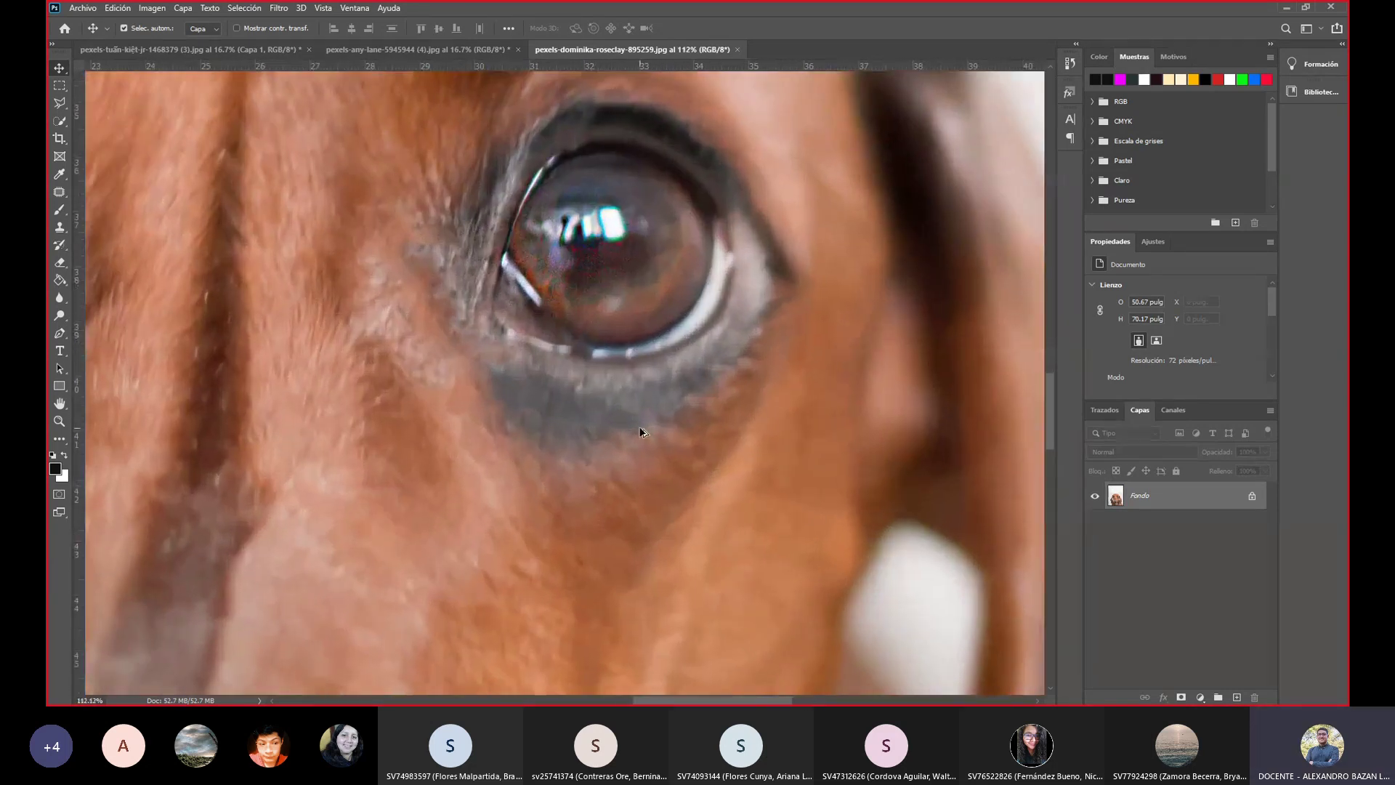
scroll(632, 433, "up", 2)
scroll(554, 672, "down", 3)
scroll(553, 672, "down", 2)
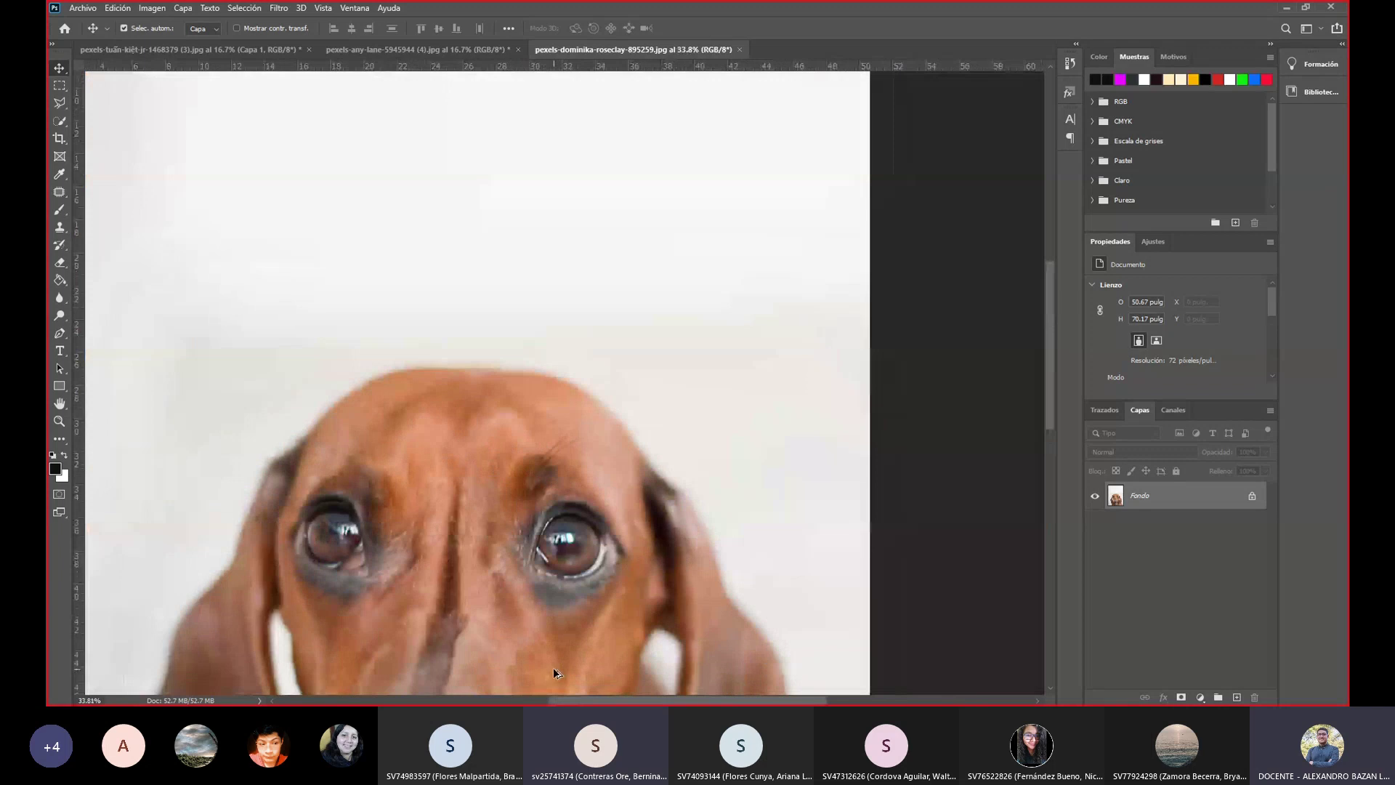
scroll(586, 581, "down", 1)
scroll(586, 581, "down", 3)
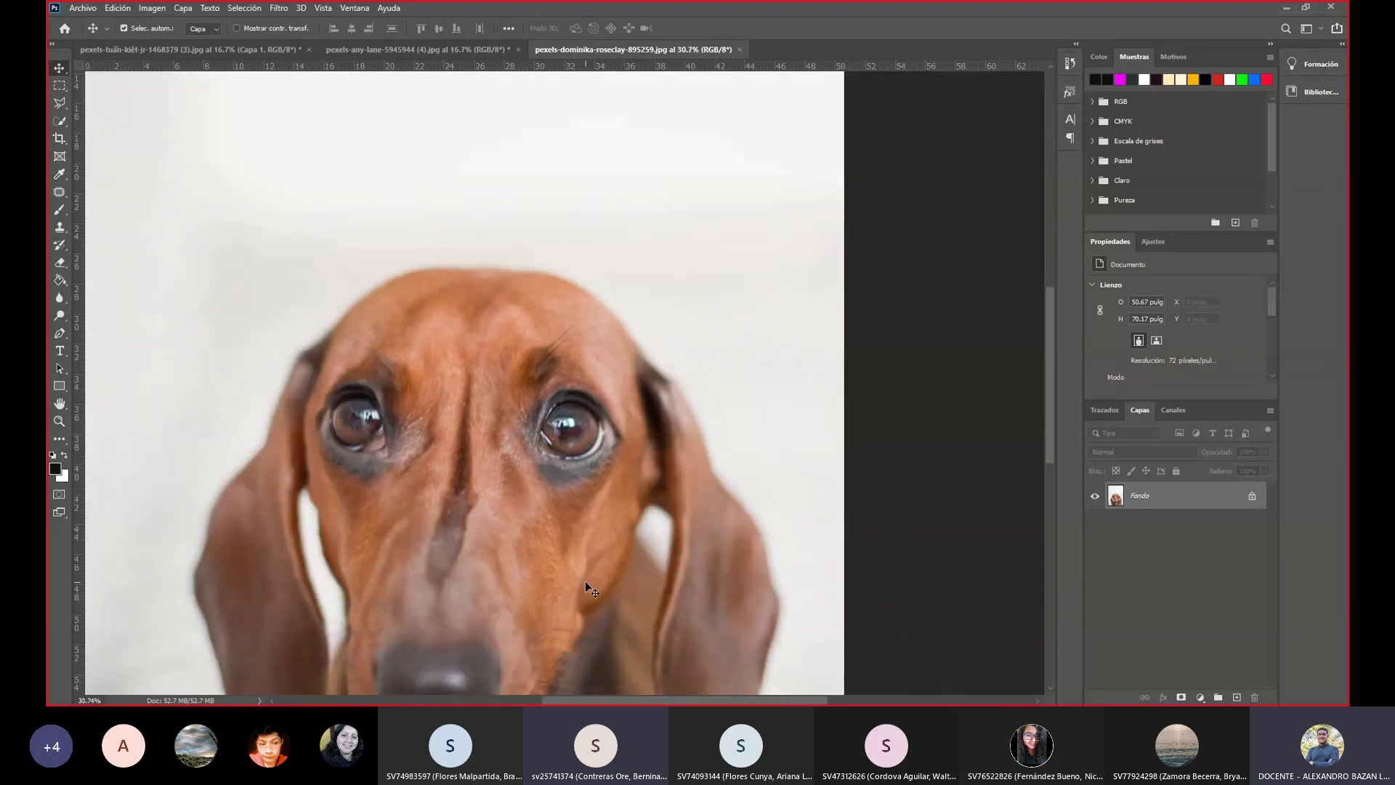
scroll(585, 581, "down", 3)
scroll(586, 582, "down", 1)
scroll(586, 582, "down", 1)
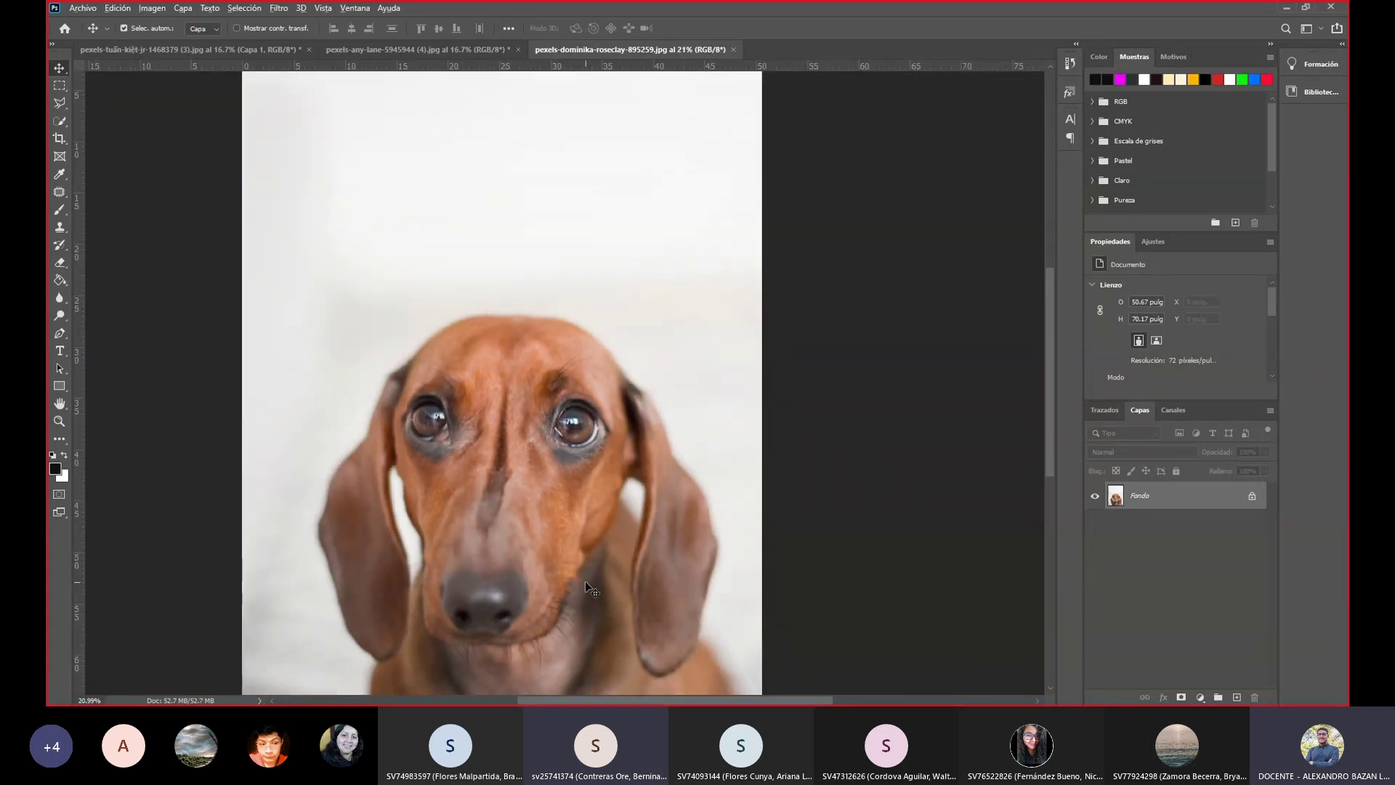
scroll(585, 582, "down", 1)
scroll(585, 582, "down", 2)
scroll(660, 564, "down", 2)
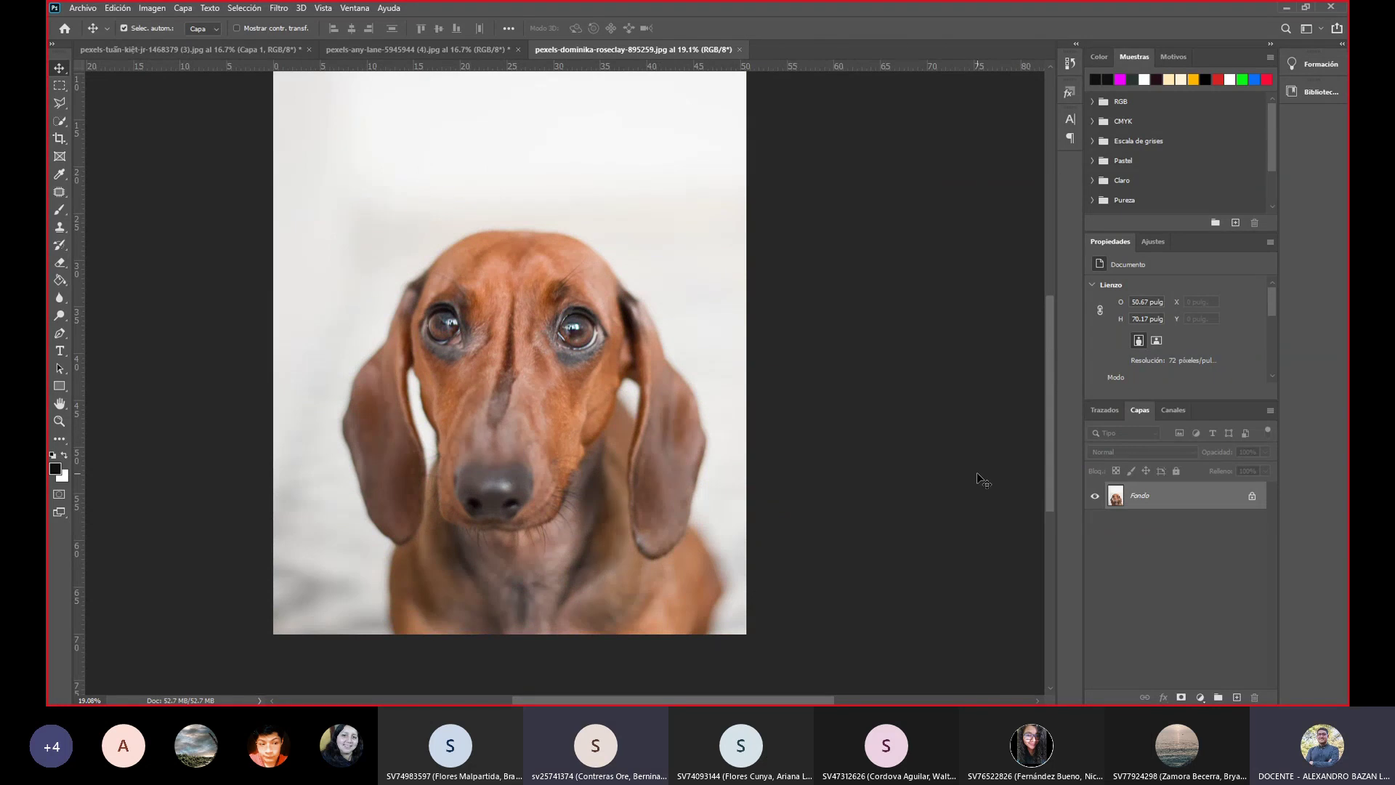
left_click_drag(1050, 417, 1048, 395)
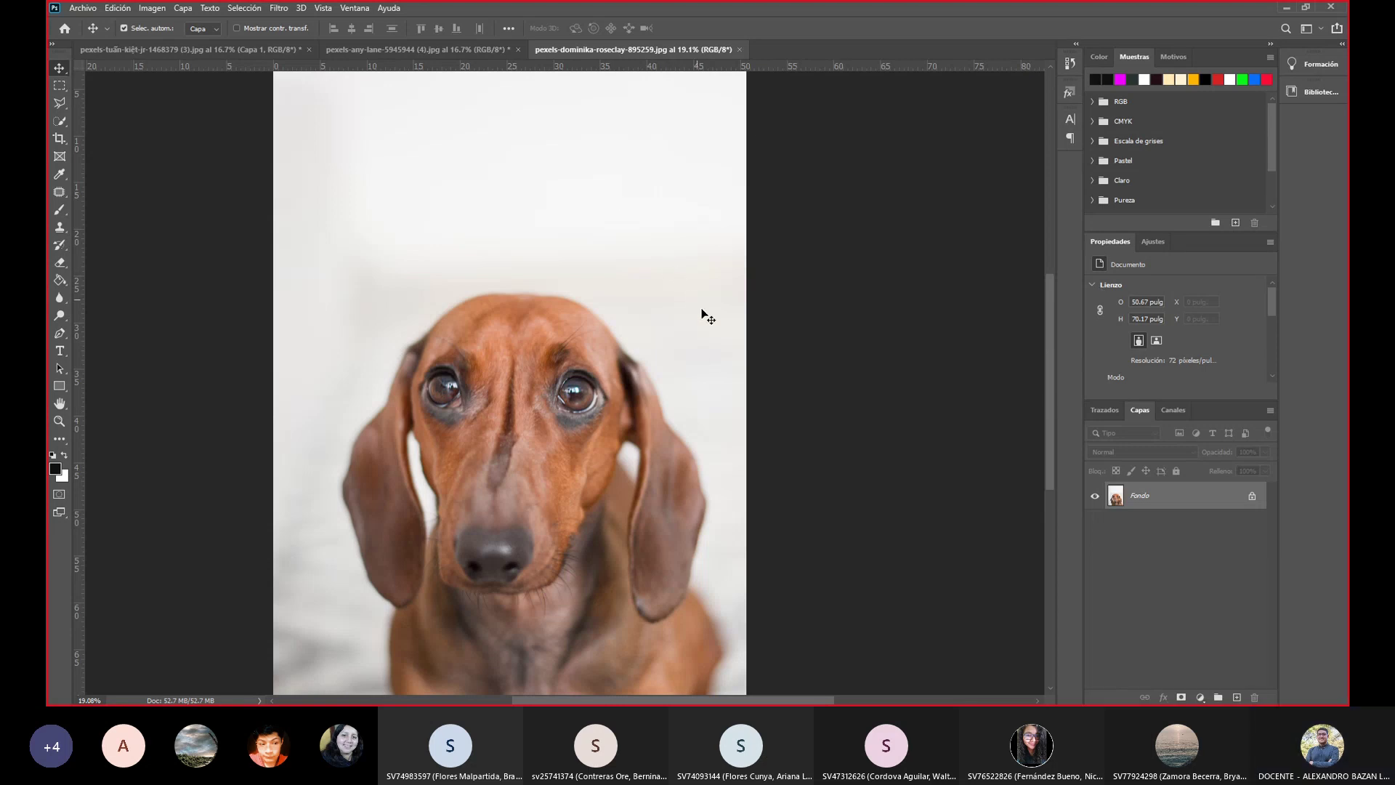
scroll(637, 433, "down", 2)
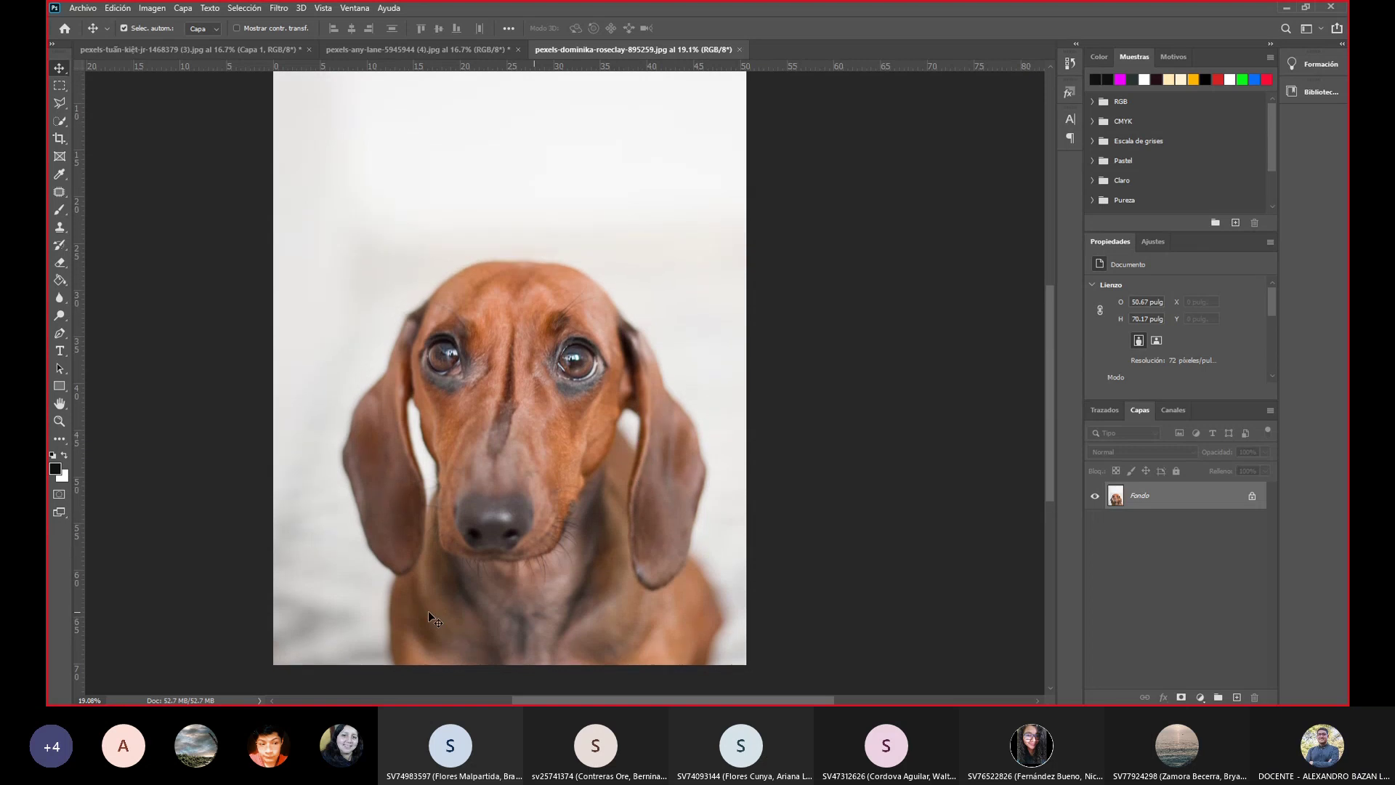
Set the zoom level to 25%.
left_click_drag(109, 700, 48, 694)
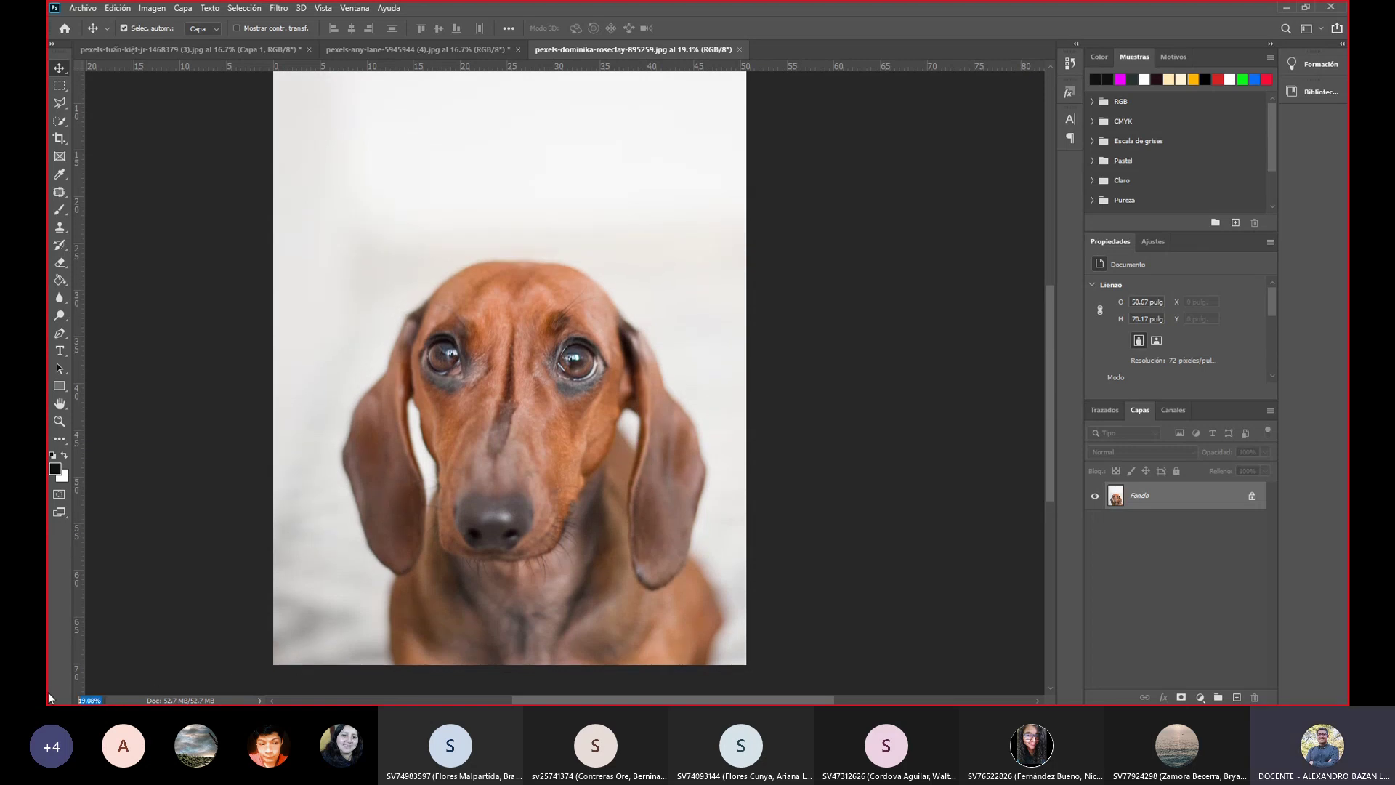
type("25")
key("Return")
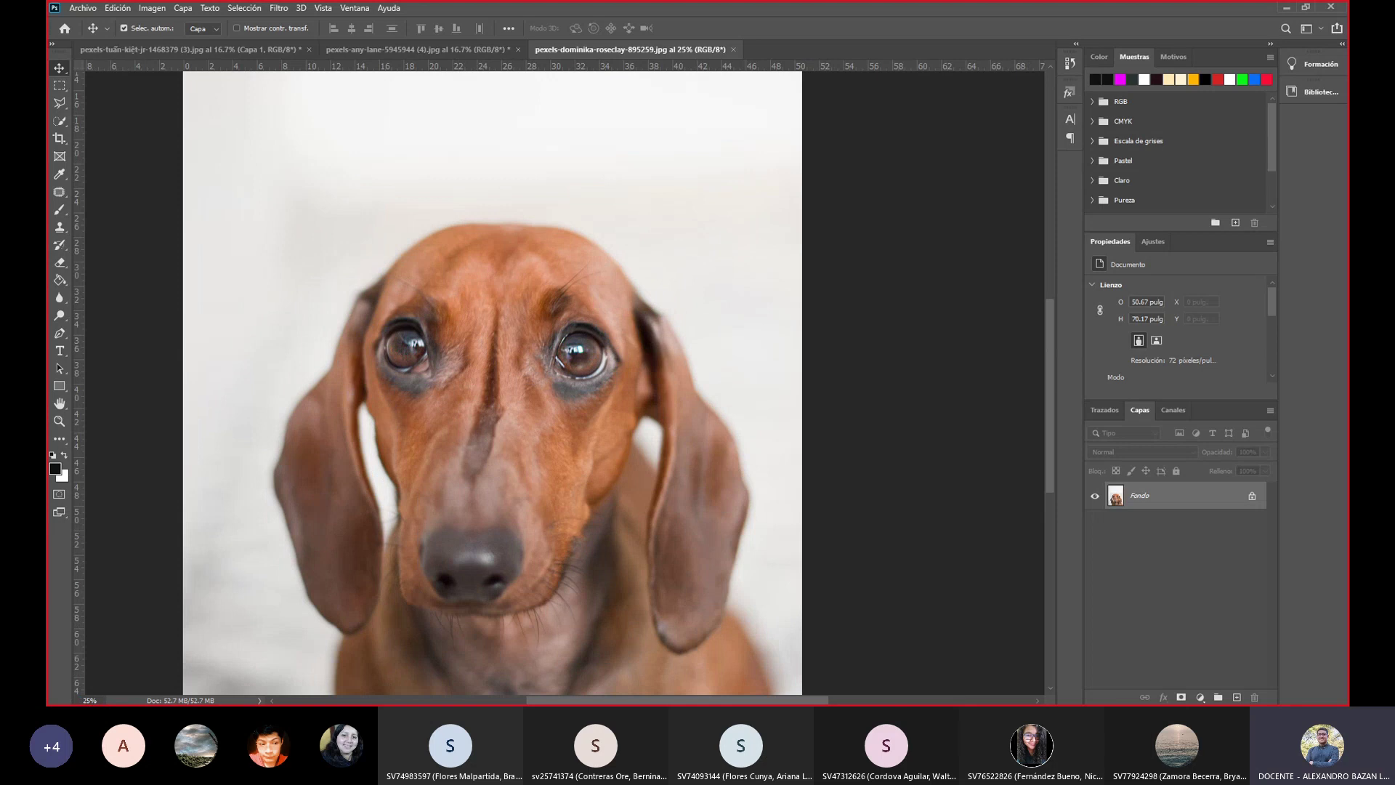
Drag the Capas panel out of the right dock so it floats over the canvas.
scroll(450, 438, "up", 2)
scroll(451, 438, "up", 1)
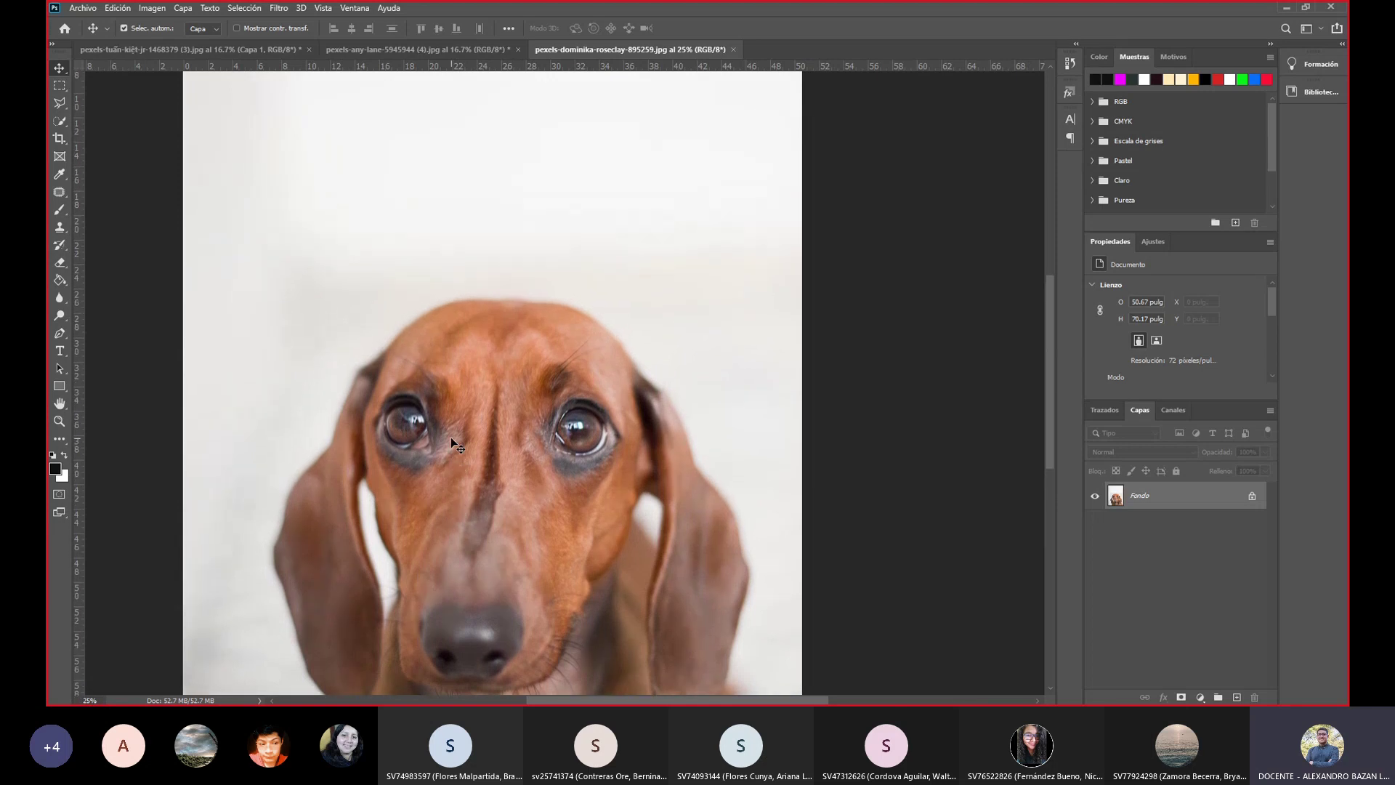
scroll(450, 438, "down", 2)
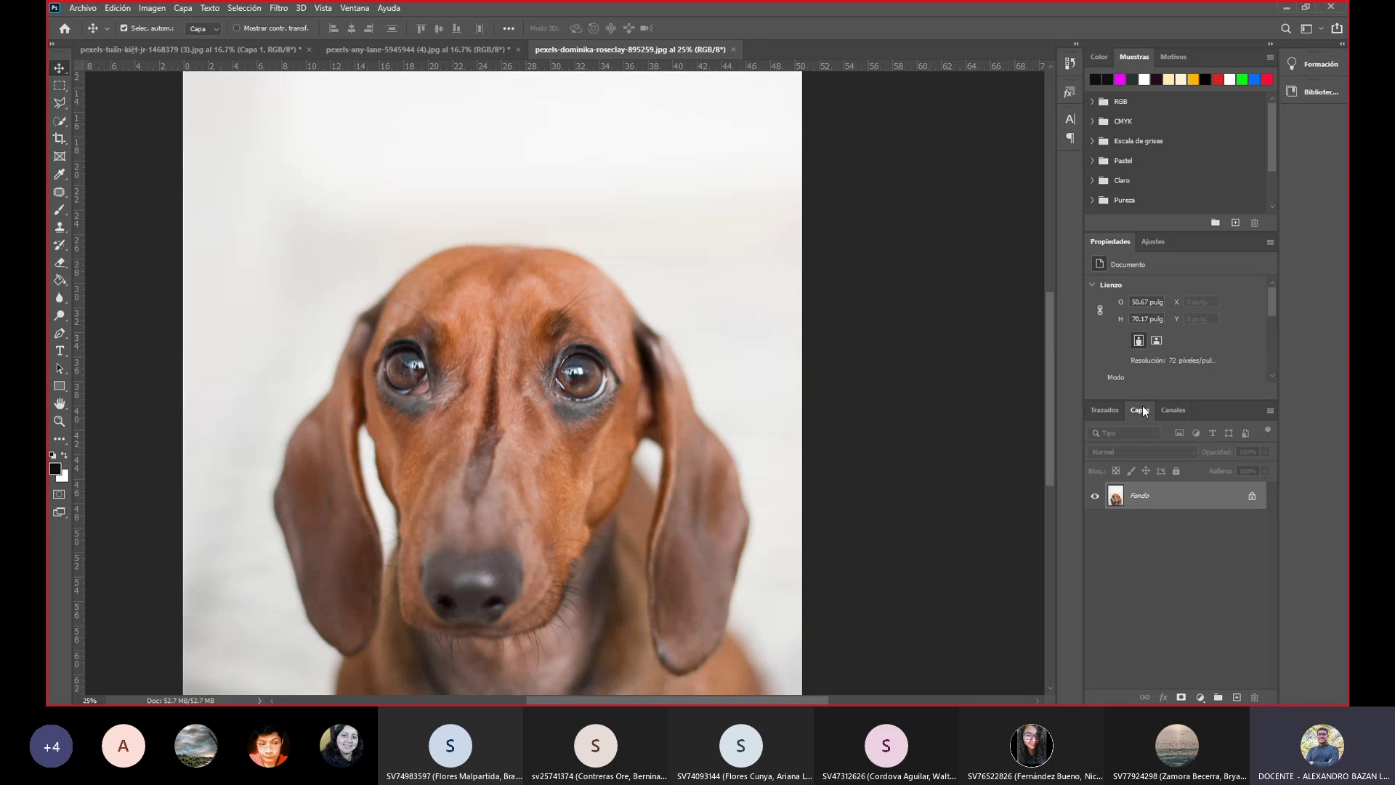
mouse_move(1140, 409)
left_mouse_down()
mouse_move(838, 206)
mouse_move(538, 131)
left_mouse_up()
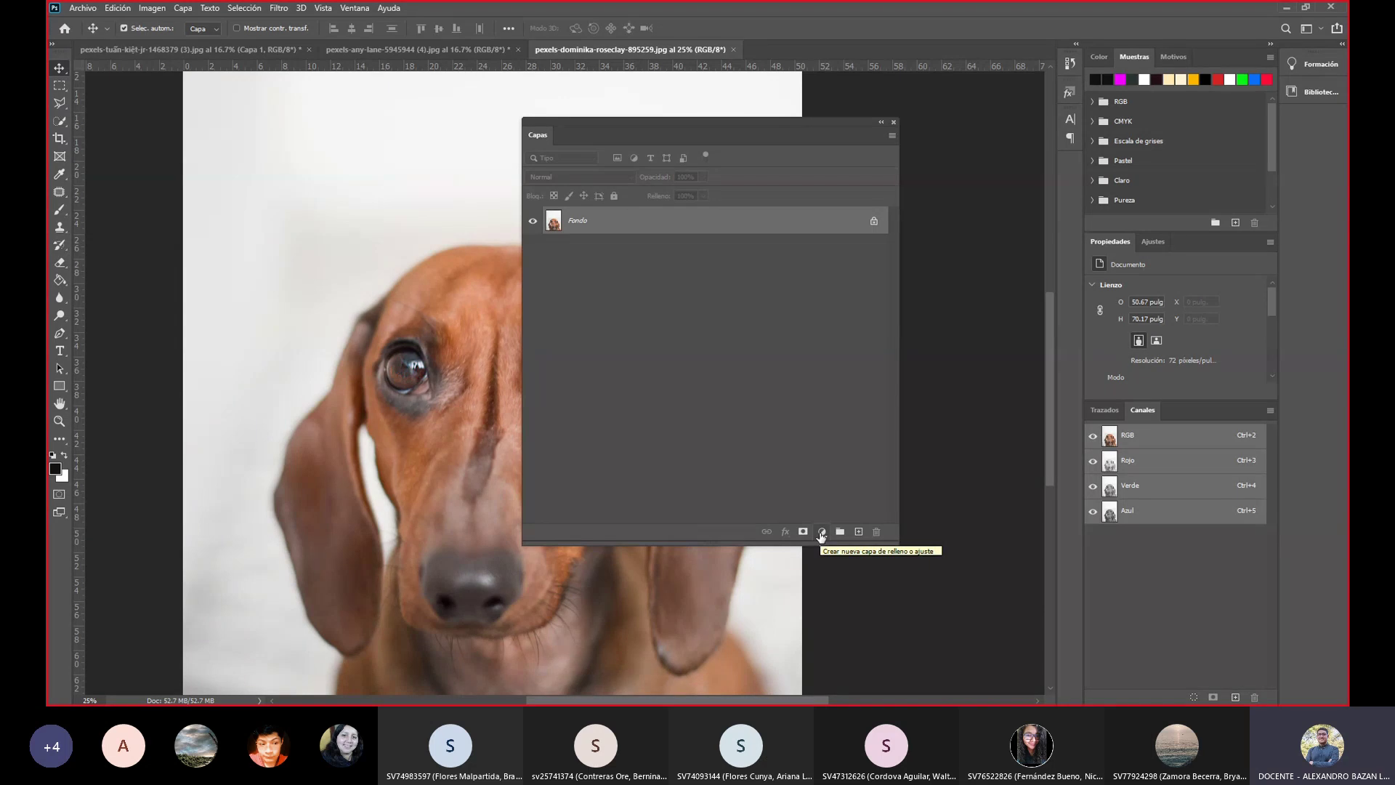
Add a Curvas 1 adjustment layer above Fondo and dock the floating Capas panel back on the right.
left_click(822, 533)
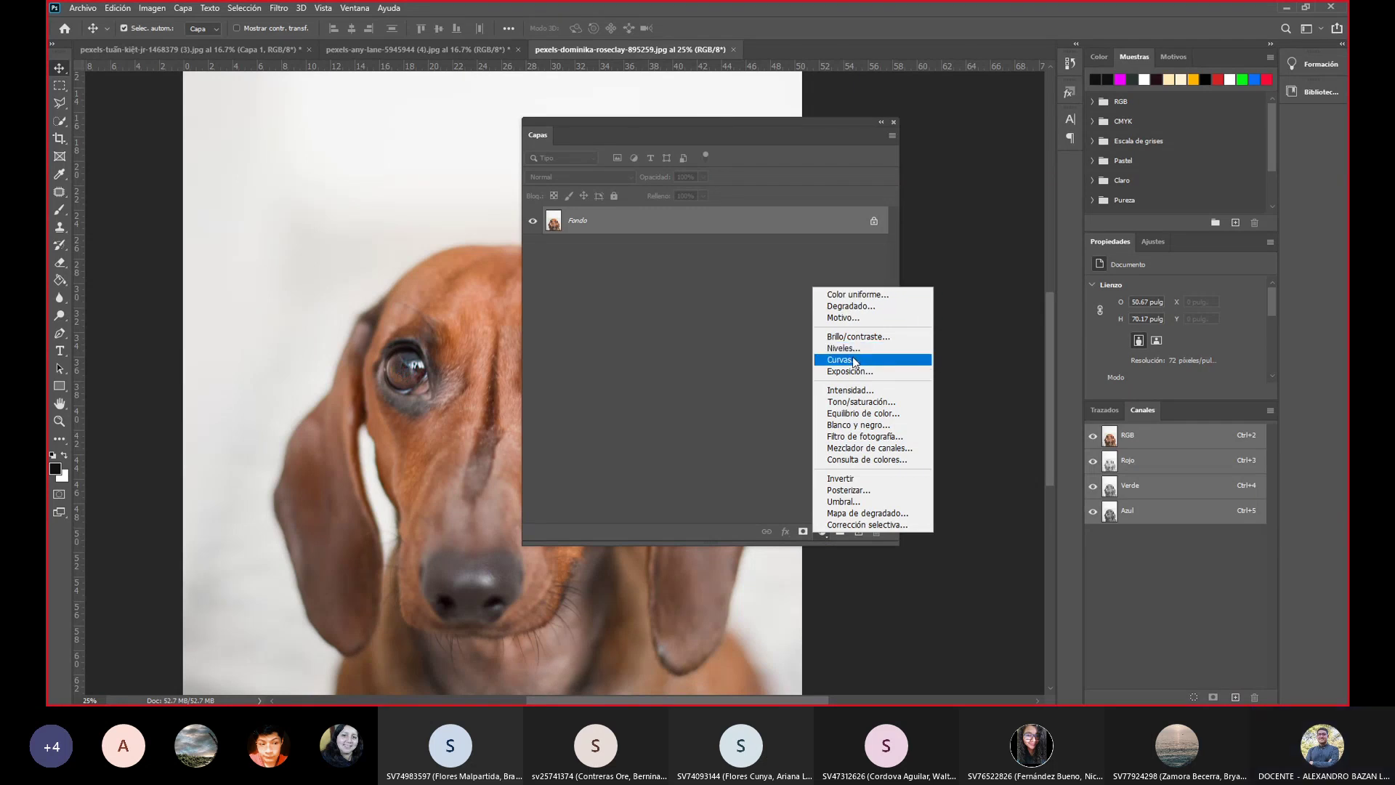
left_click(855, 361)
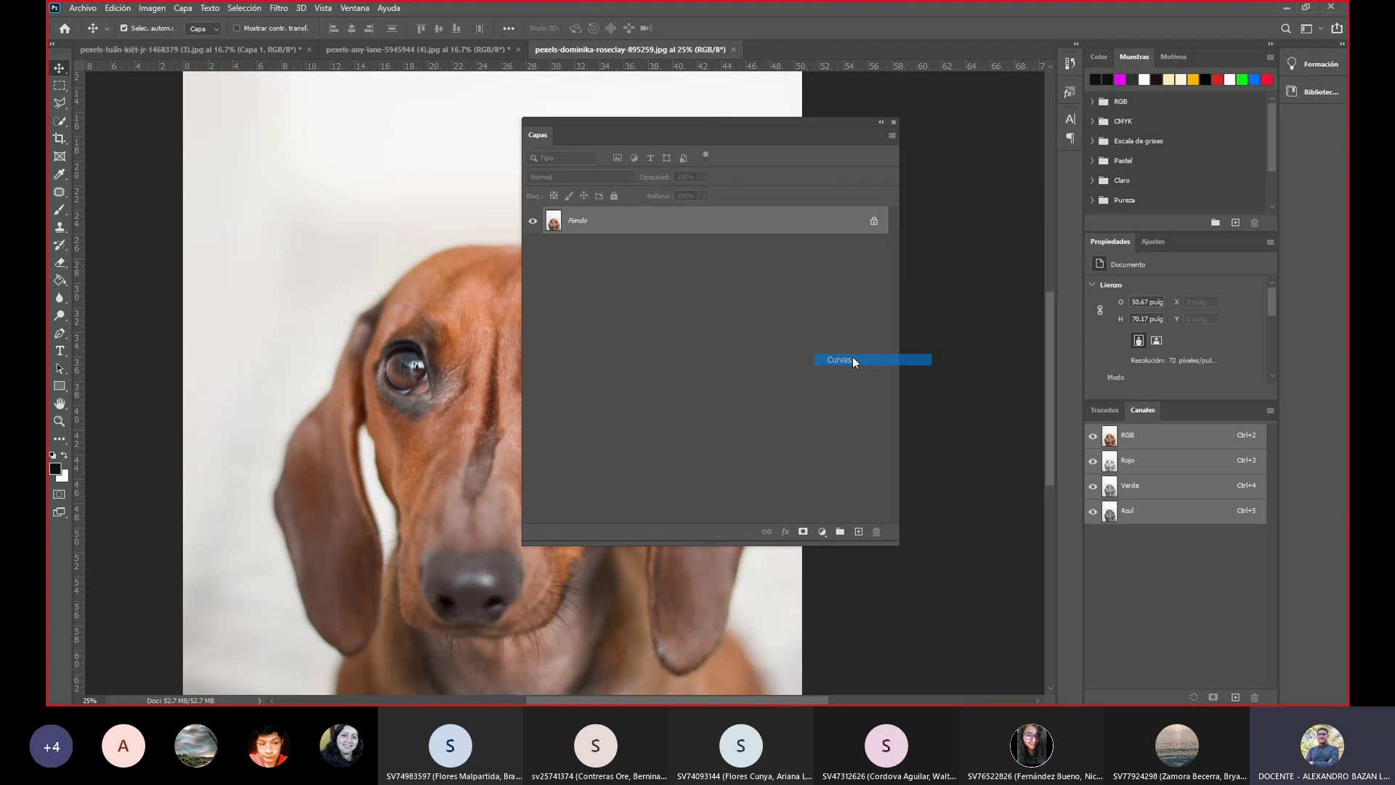
mouse_move(529, 140)
left_mouse_down()
mouse_move(1117, 425)
mouse_move(1103, 408)
left_mouse_up()
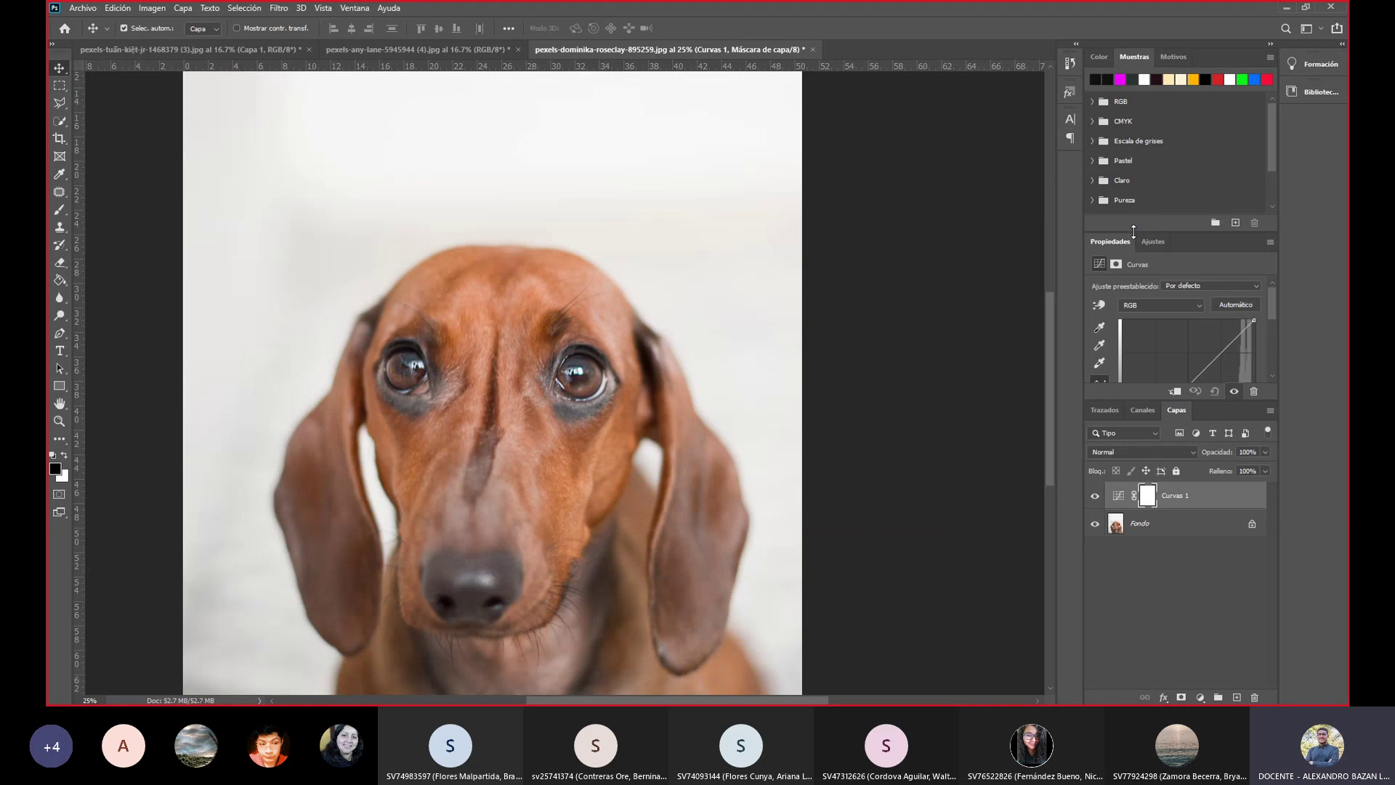
Float the Curves Propiedades panel and attach the Capas panel beneath it.
left_click_drag(1106, 242, 861, 189)
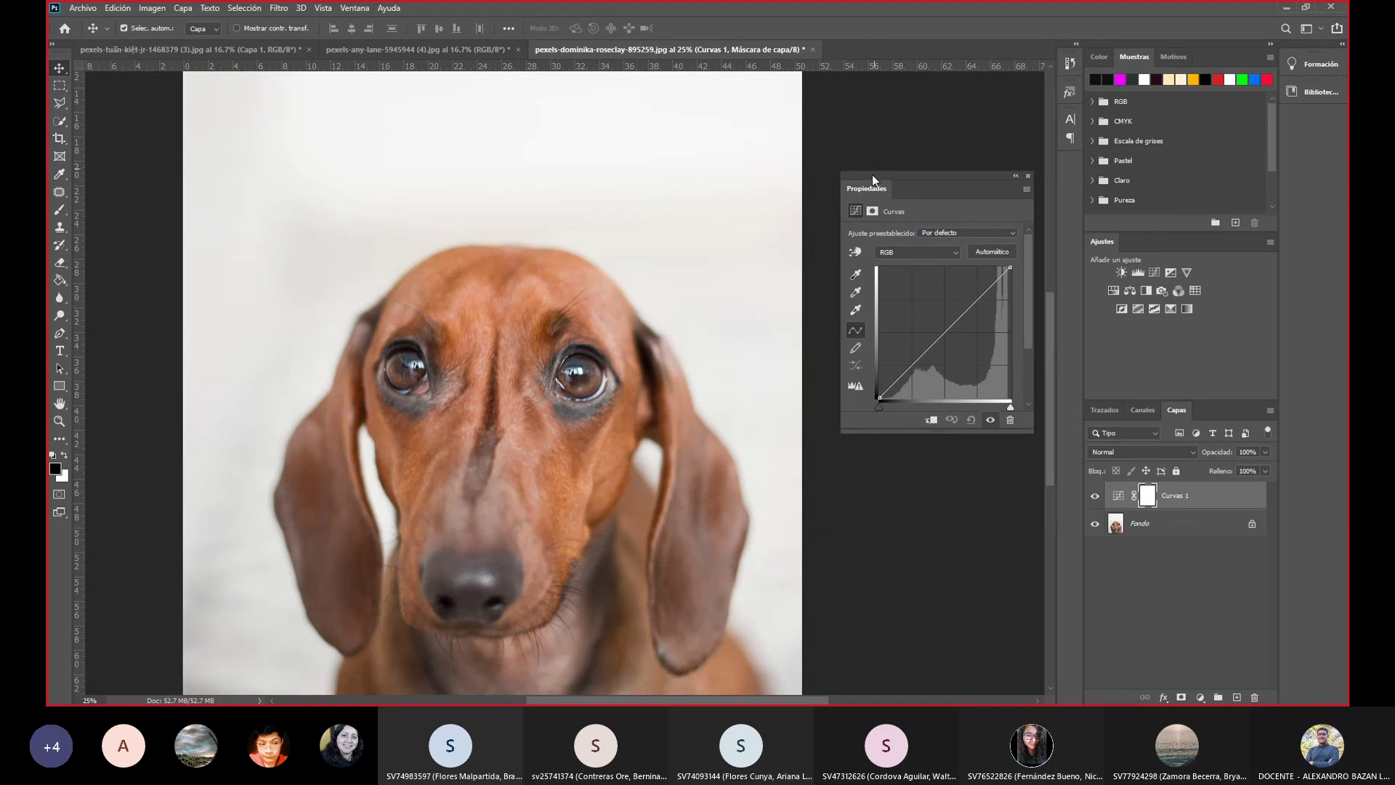
left_click_drag(873, 175, 882, 131)
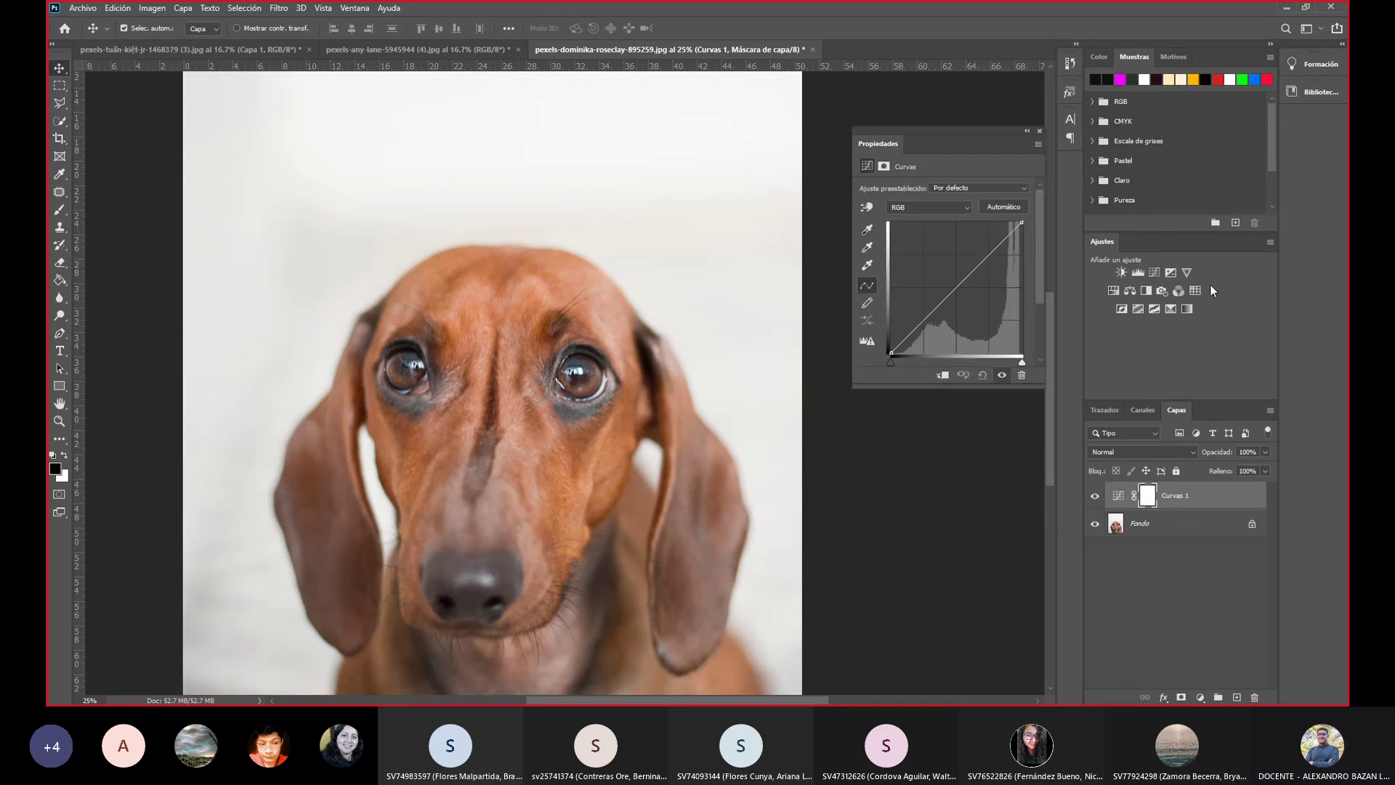
left_click_drag(1177, 409, 966, 404)
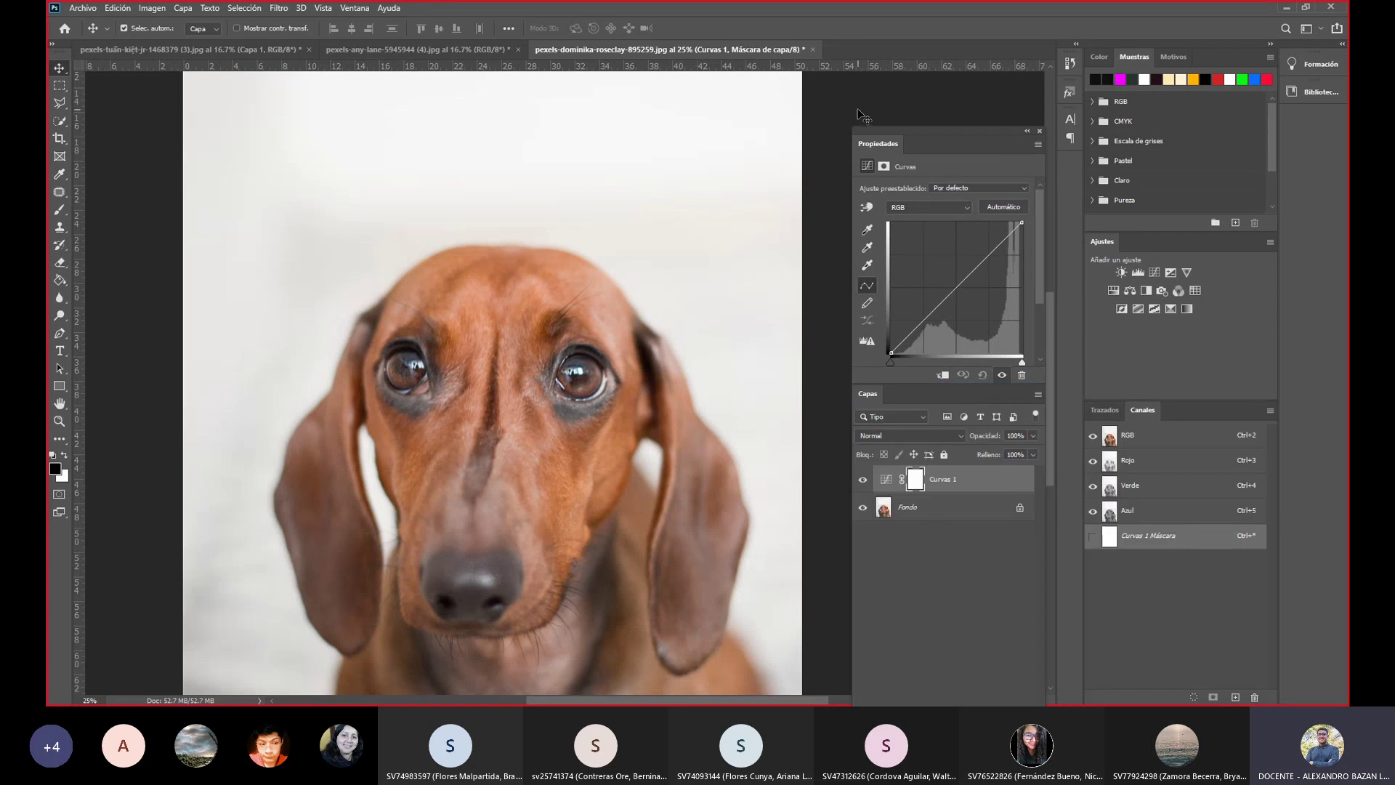
Check the Ventana menu without changes and reselect the Curvas 1 layer itself.
left_click(355, 8)
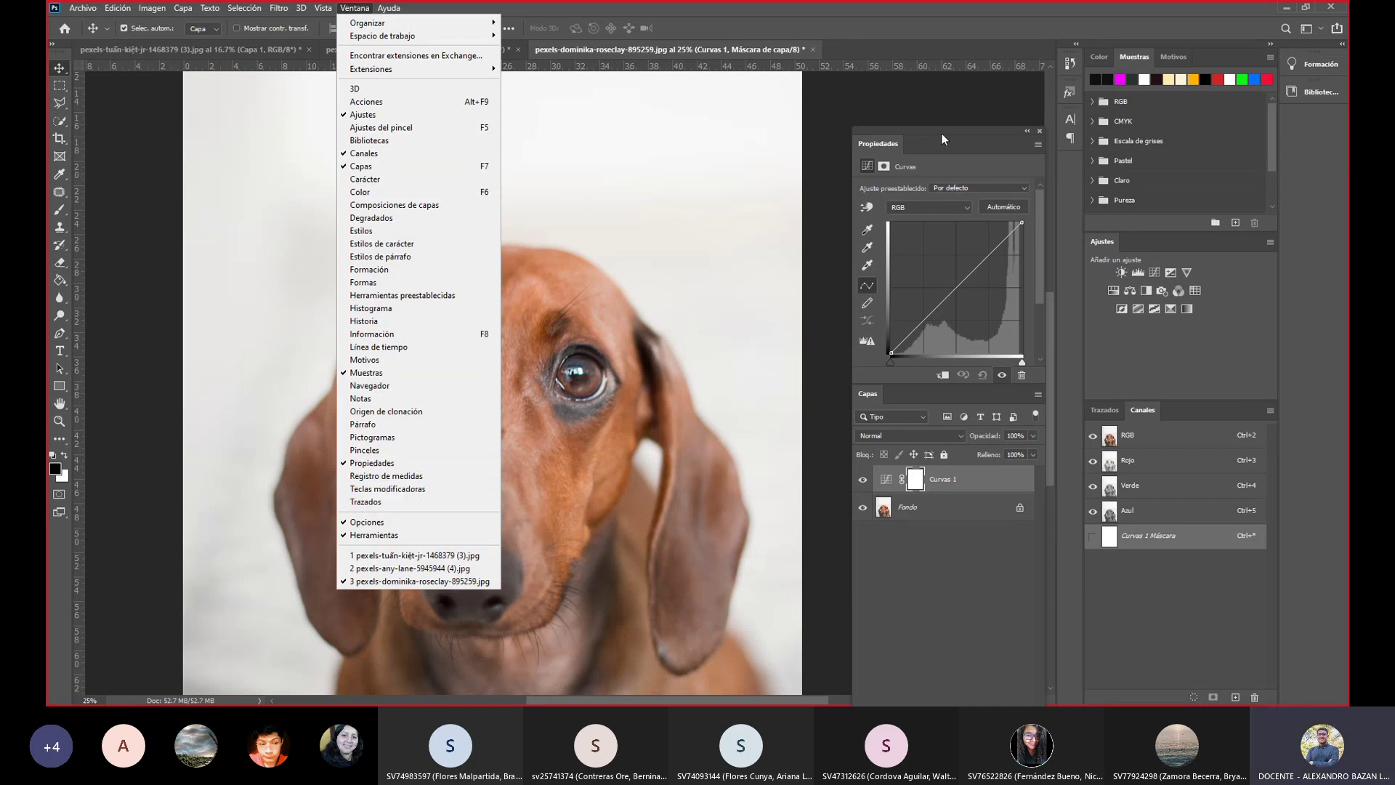
left_click(930, 555)
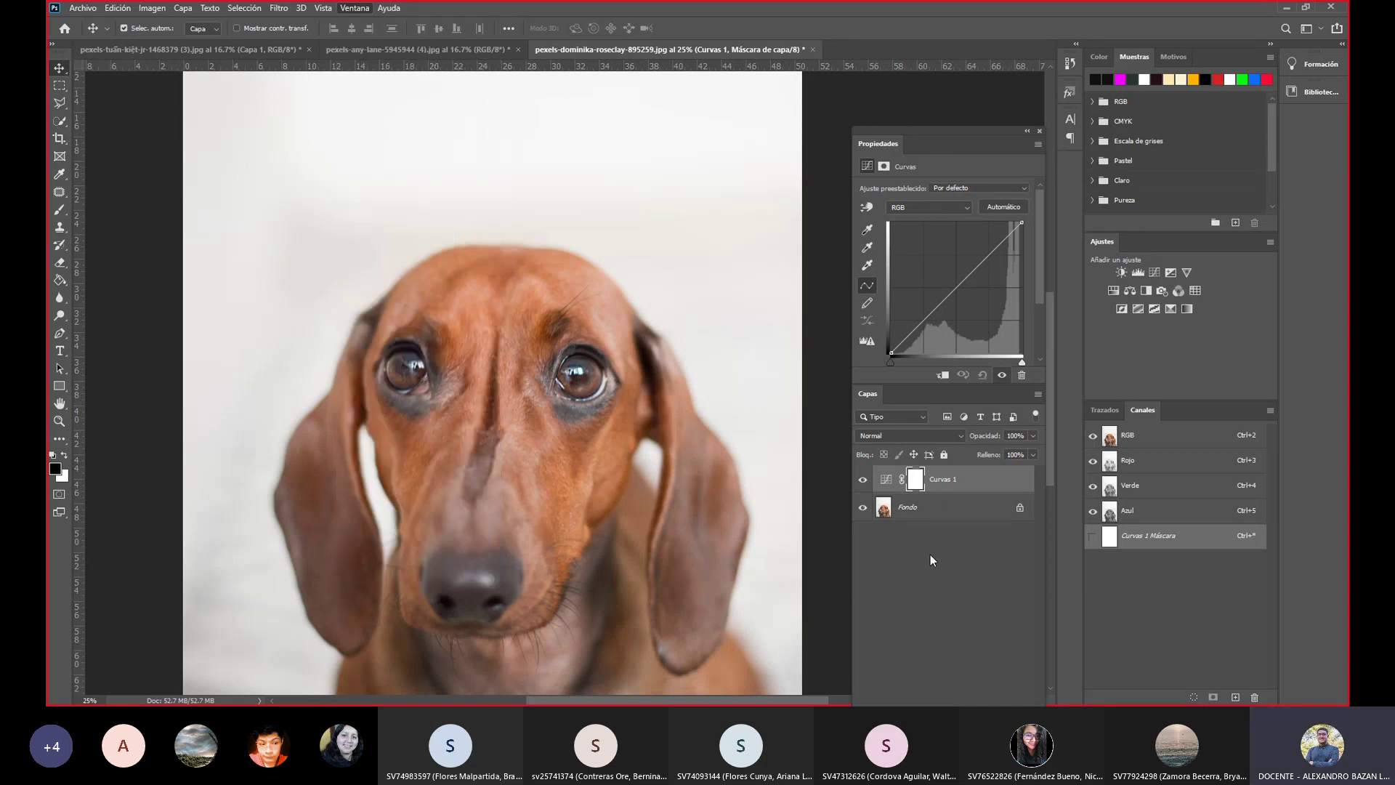
left_click(954, 479)
left_click(949, 482)
Rename the Curvas 1 layer to 'iluminacion'.
double_click(949, 482)
type("inacion")
key("Return")
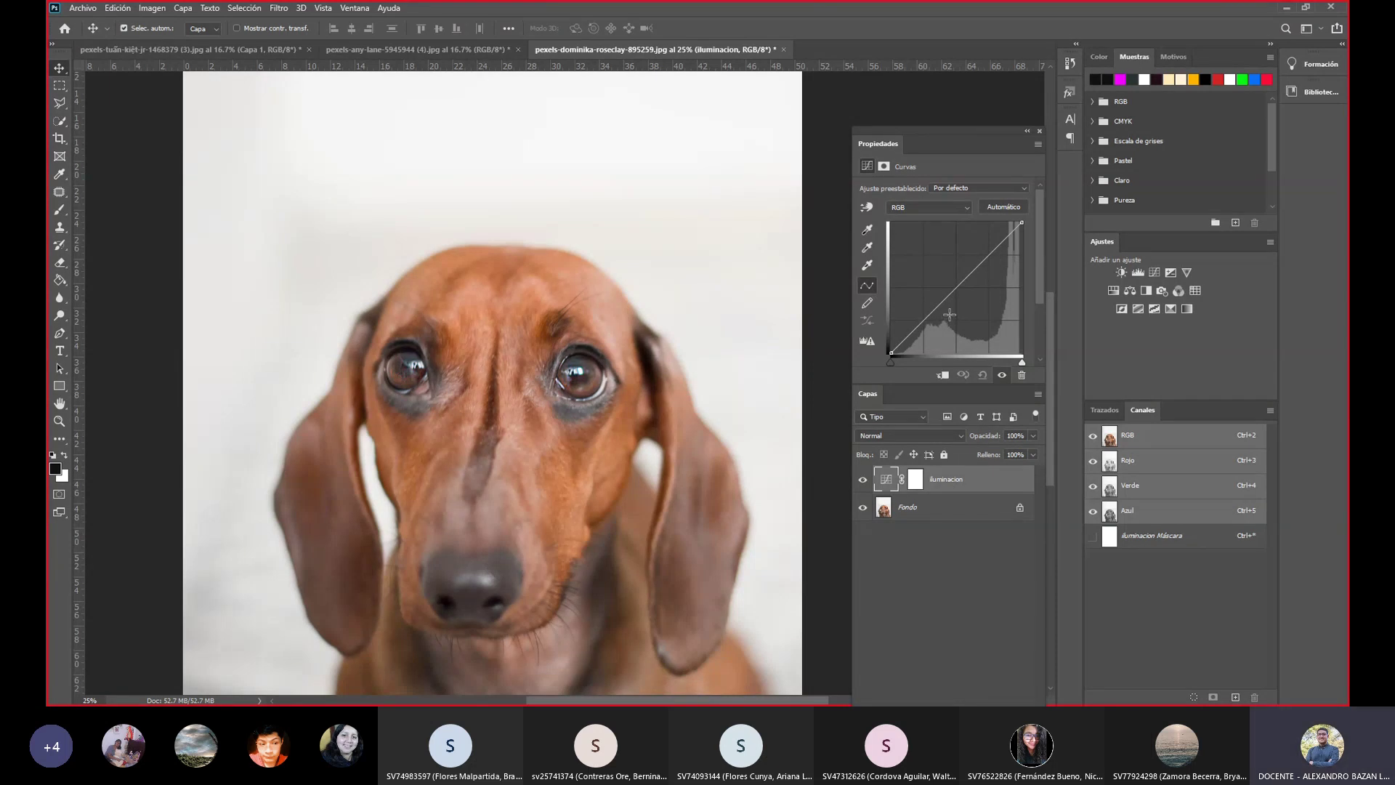
Raise a midtone point on the curve so the dachshund photo brightens.
left_click_drag(957, 287, 936, 264)
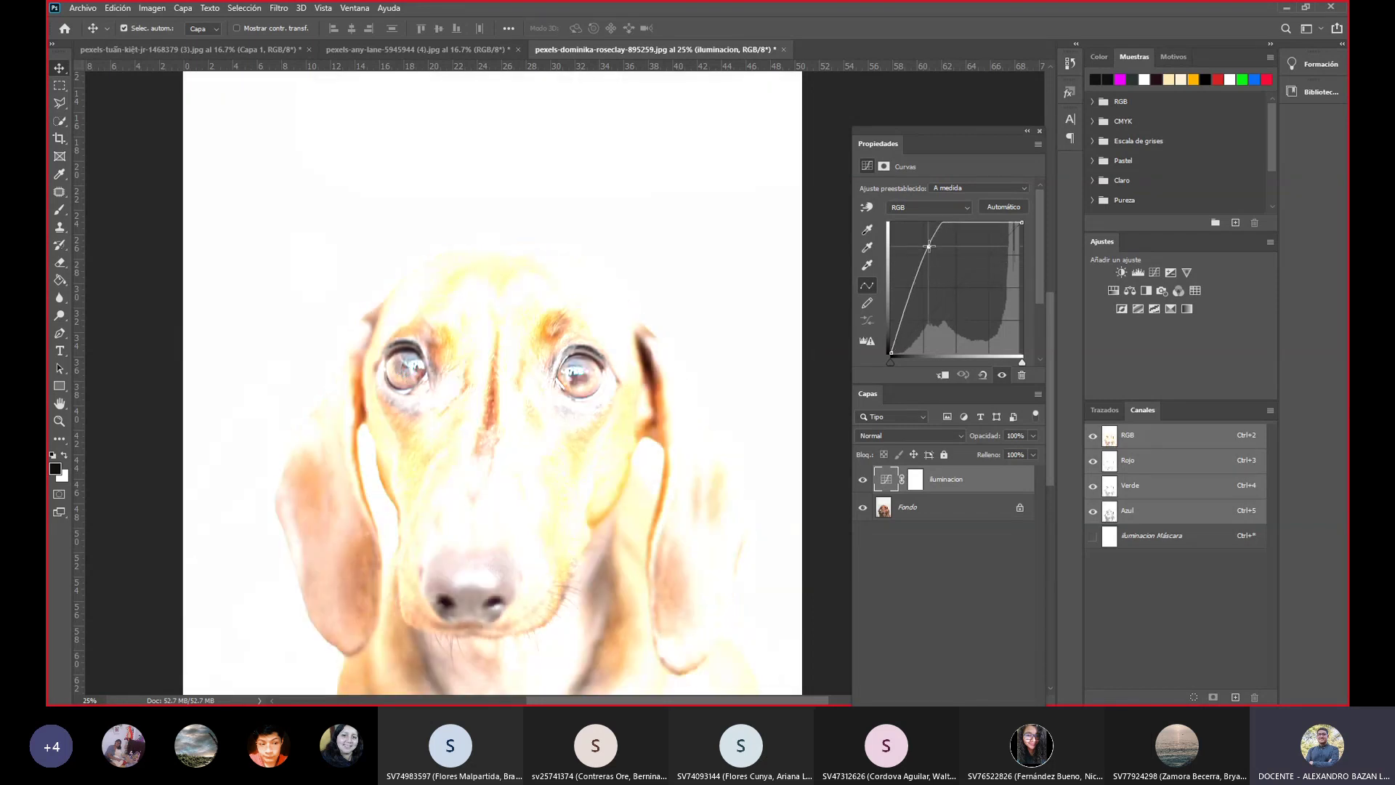
left_click_drag(936, 264, 904, 215)
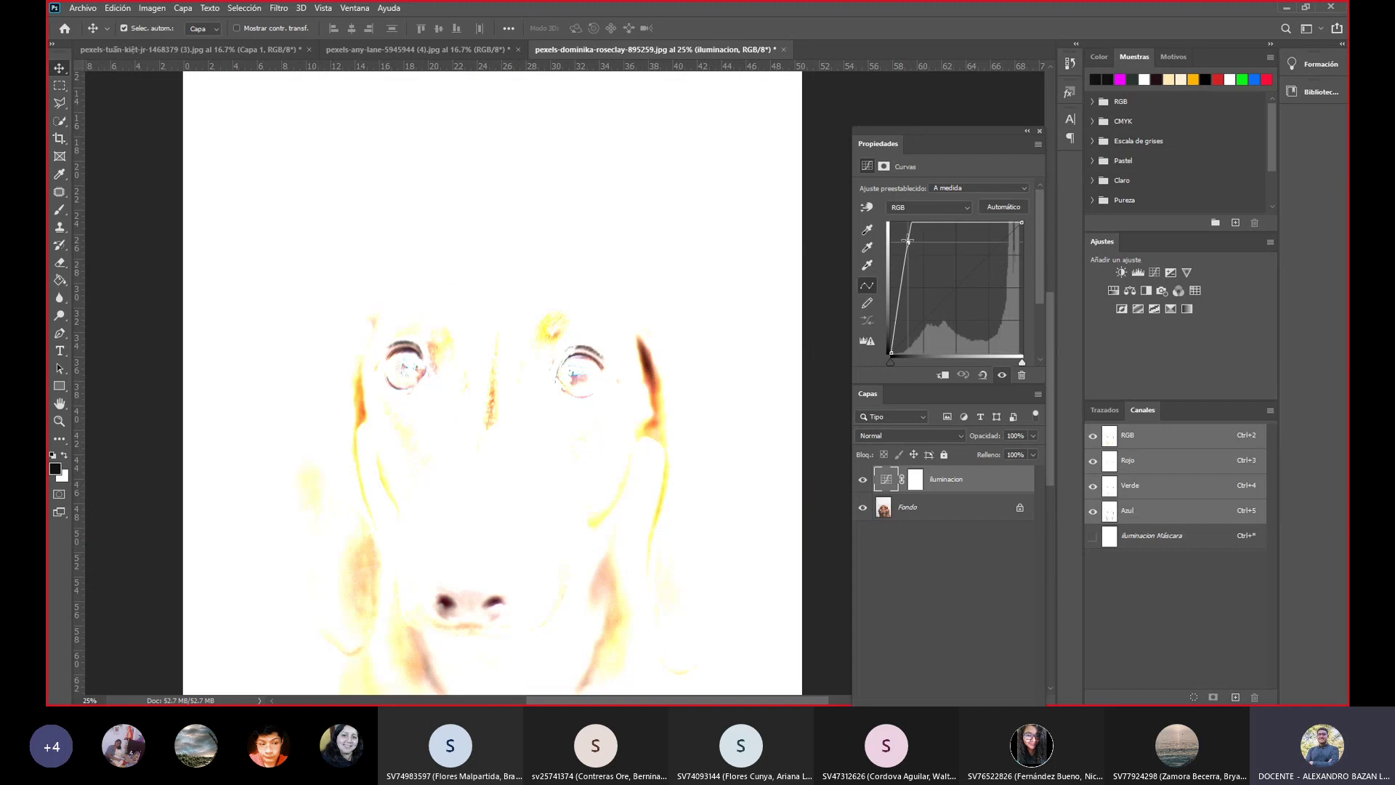
mouse_move(922, 312)
left_mouse_down()
mouse_move(897, 216)
mouse_move(936, 286)
left_mouse_up()
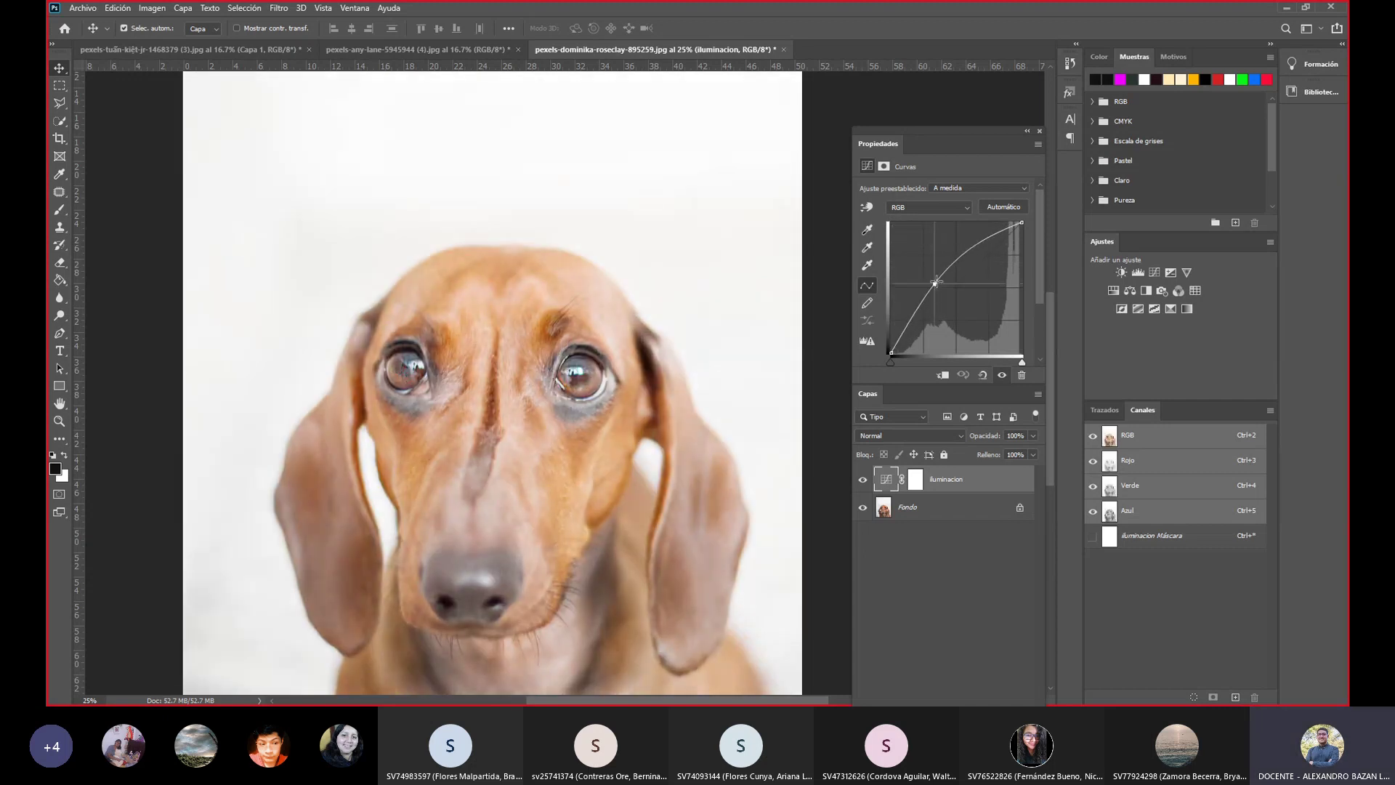
left_click_drag(935, 286, 938, 274)
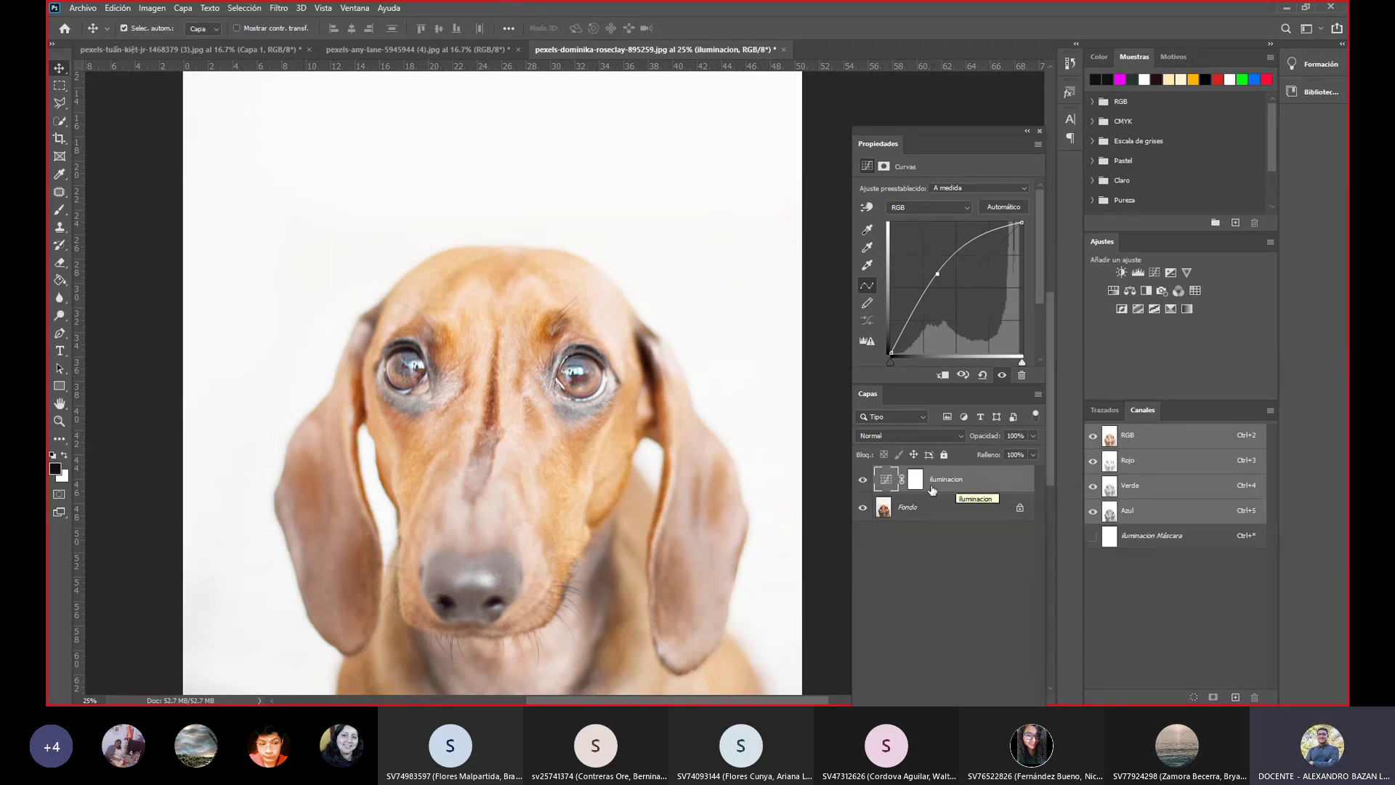
Alt-click the iluminacion mask thumbnail to view the all-white mask alone, then zoom out.
left_click(912, 487, "alt")
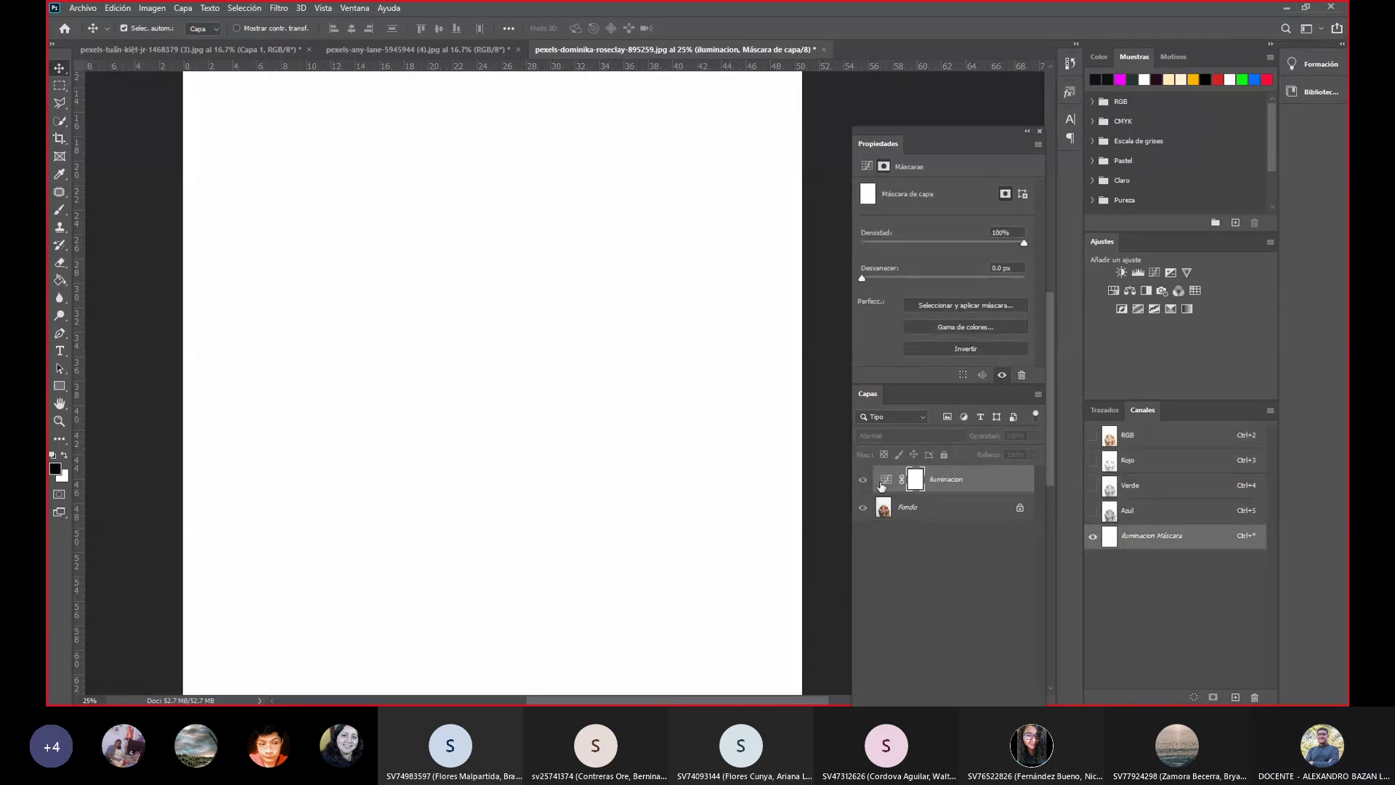
left_click(886, 487)
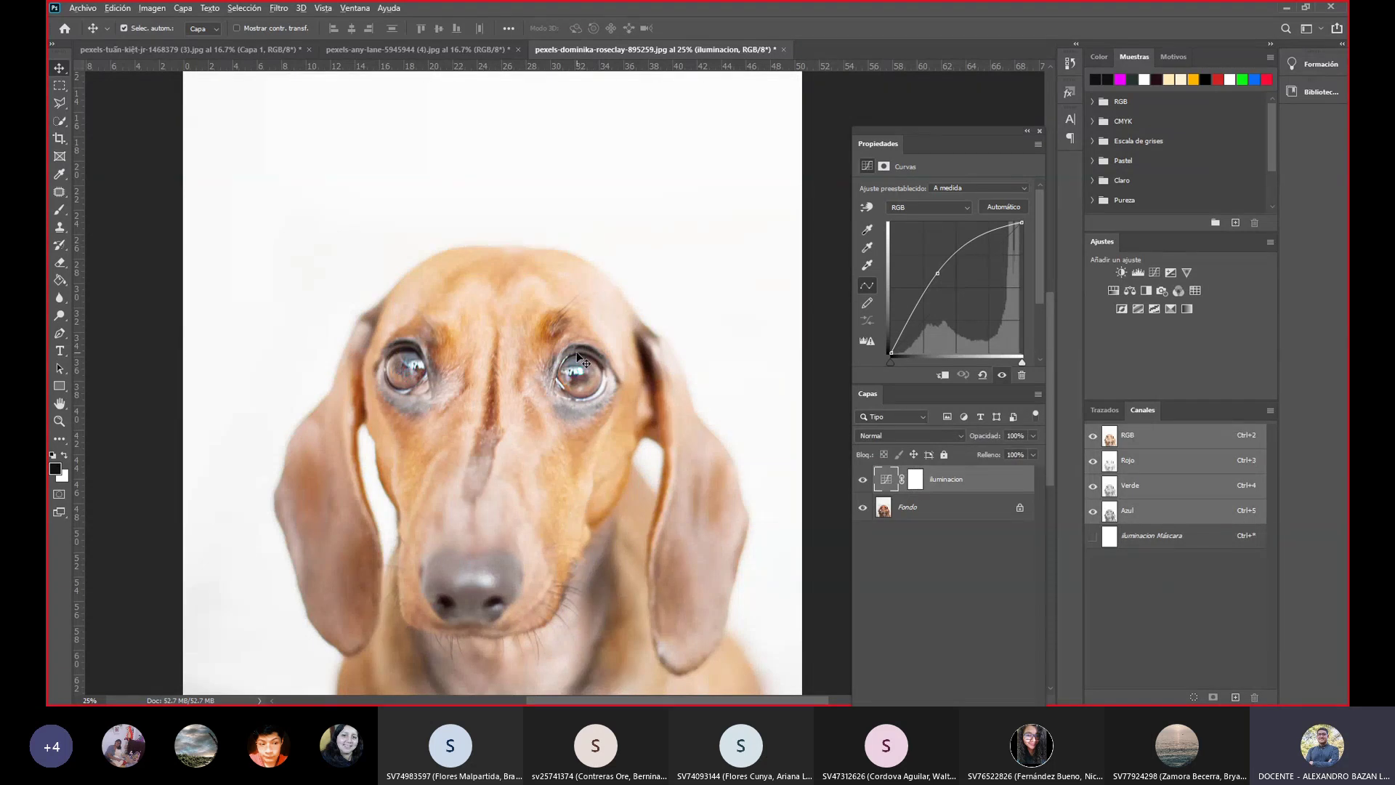
left_click(917, 486, "alt")
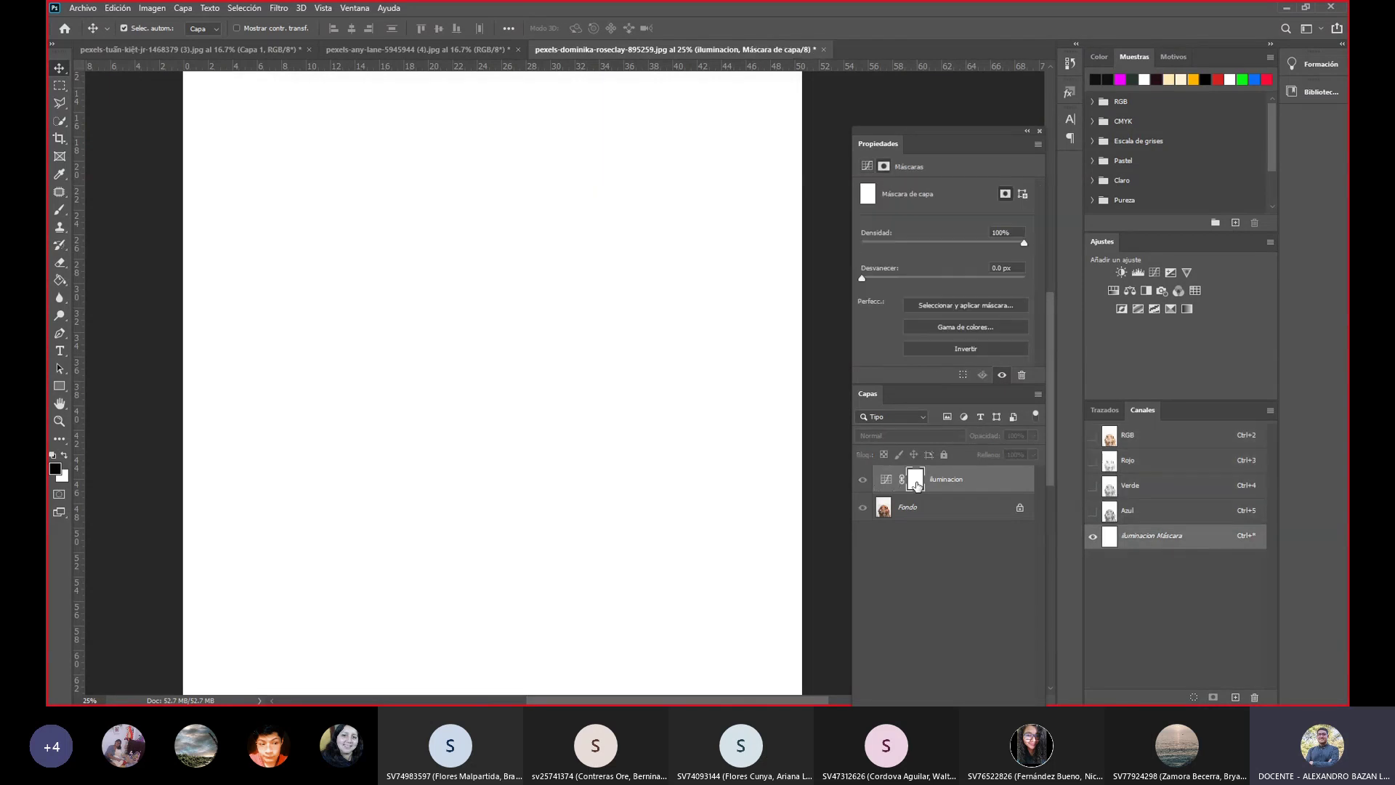
scroll(719, 441, "down", 3)
scroll(719, 440, "down", 3)
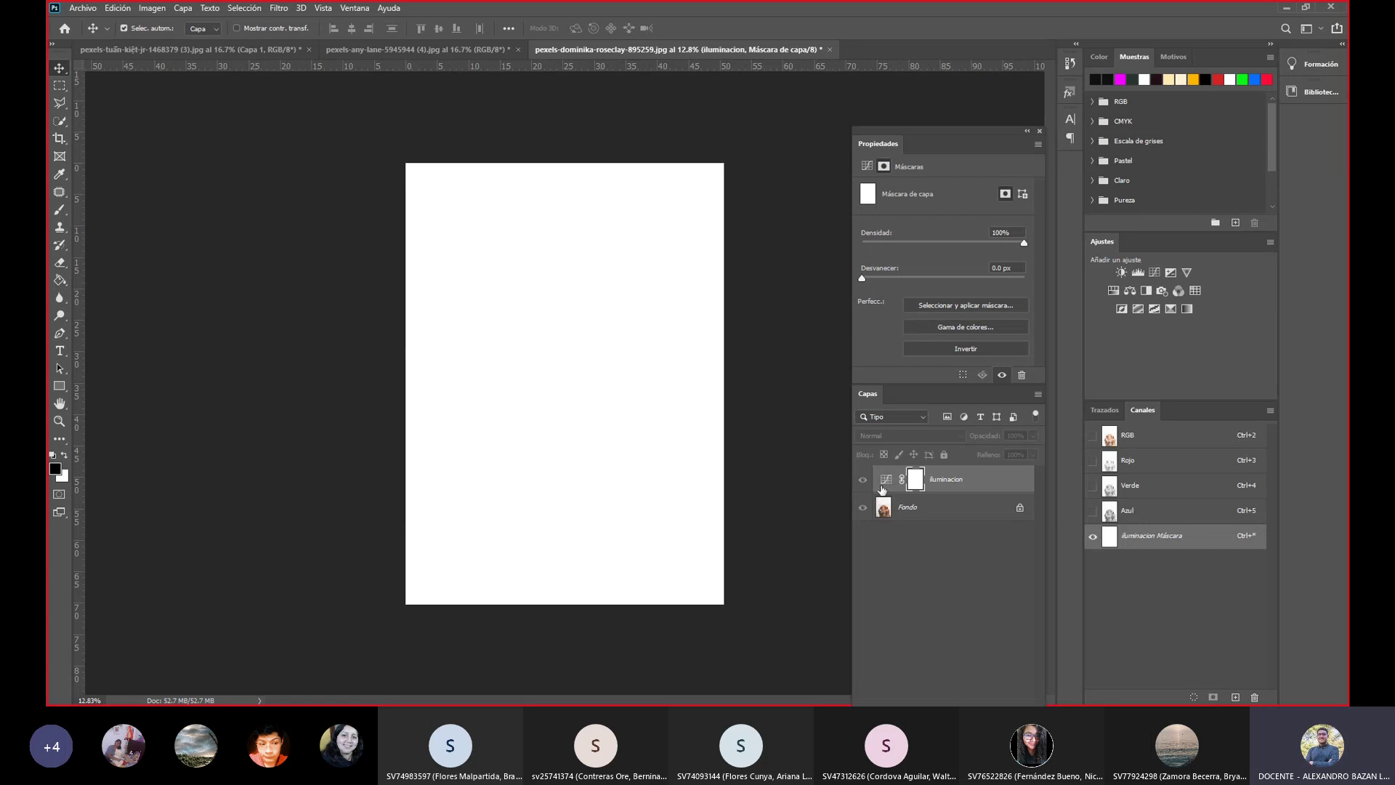
Return to the photo and toggle the iluminacion layer's visibility to compare before and after brightening.
left_click(881, 485)
left_click(864, 481)
left_click(865, 485)
left_click(865, 485)
left_click(865, 486)
left_click(866, 487)
left_click(866, 487)
left_click(866, 487)
double_click(866, 487)
left_click(866, 487)
left_click(866, 487)
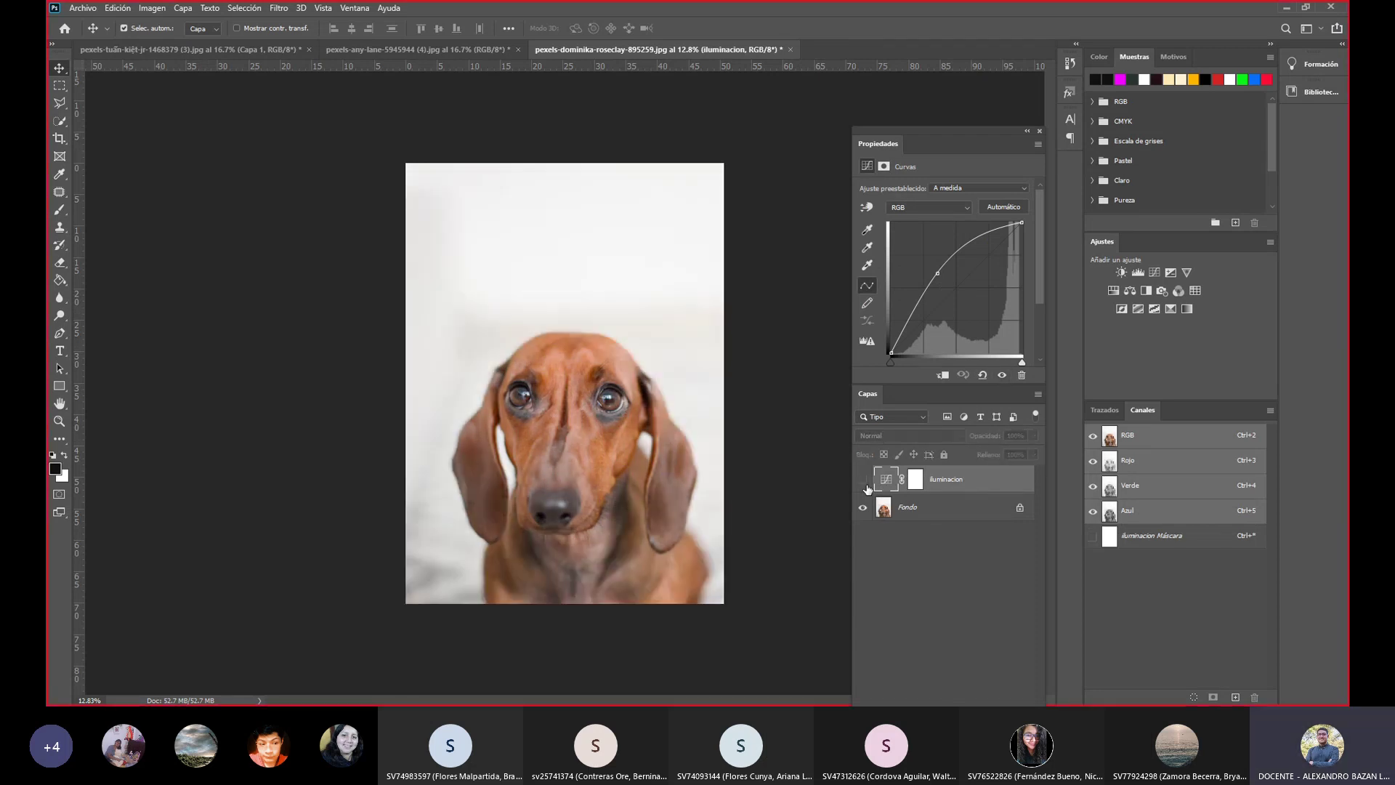
left_click(866, 487)
left_click(866, 487)
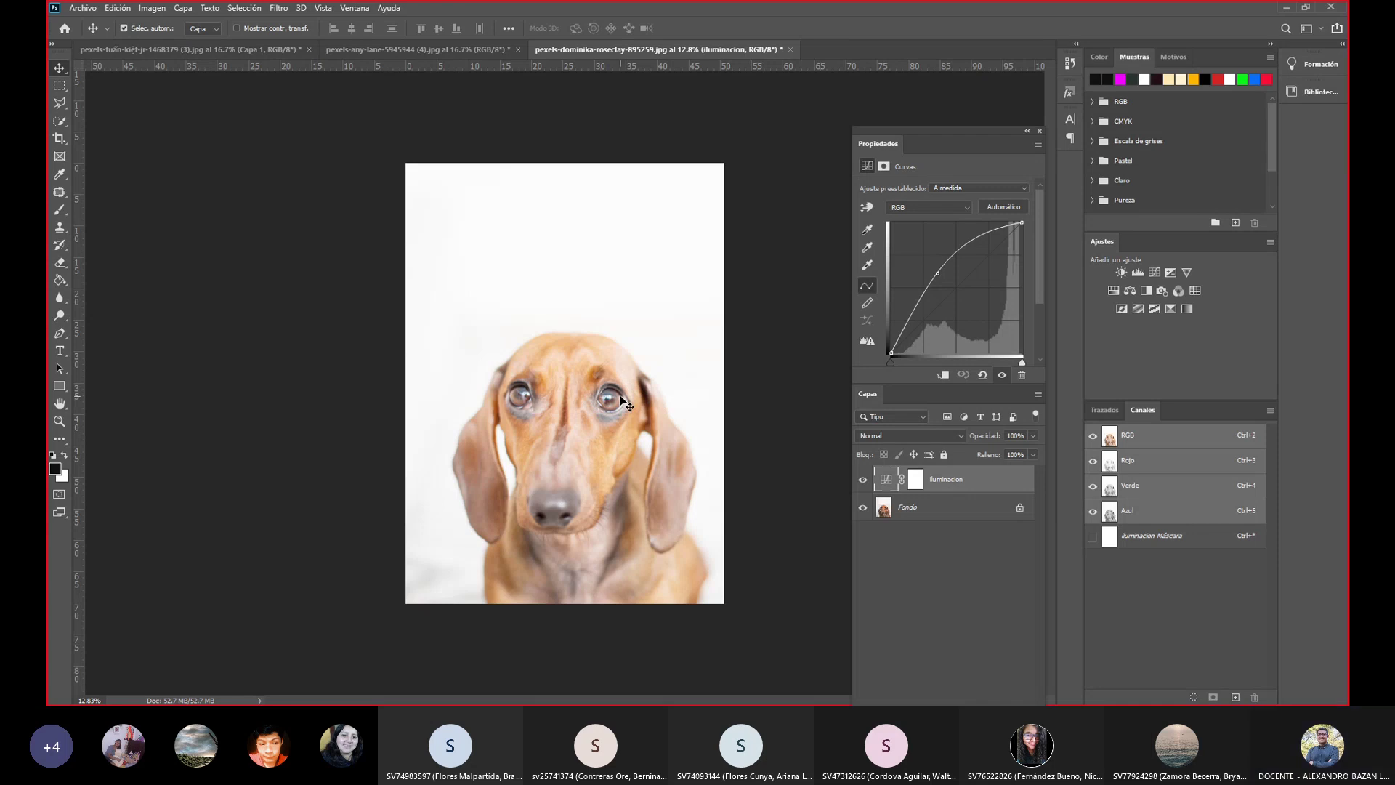
View the iluminacion mask alone and invert it to solid black with Ctrl+I.
left_click(914, 480)
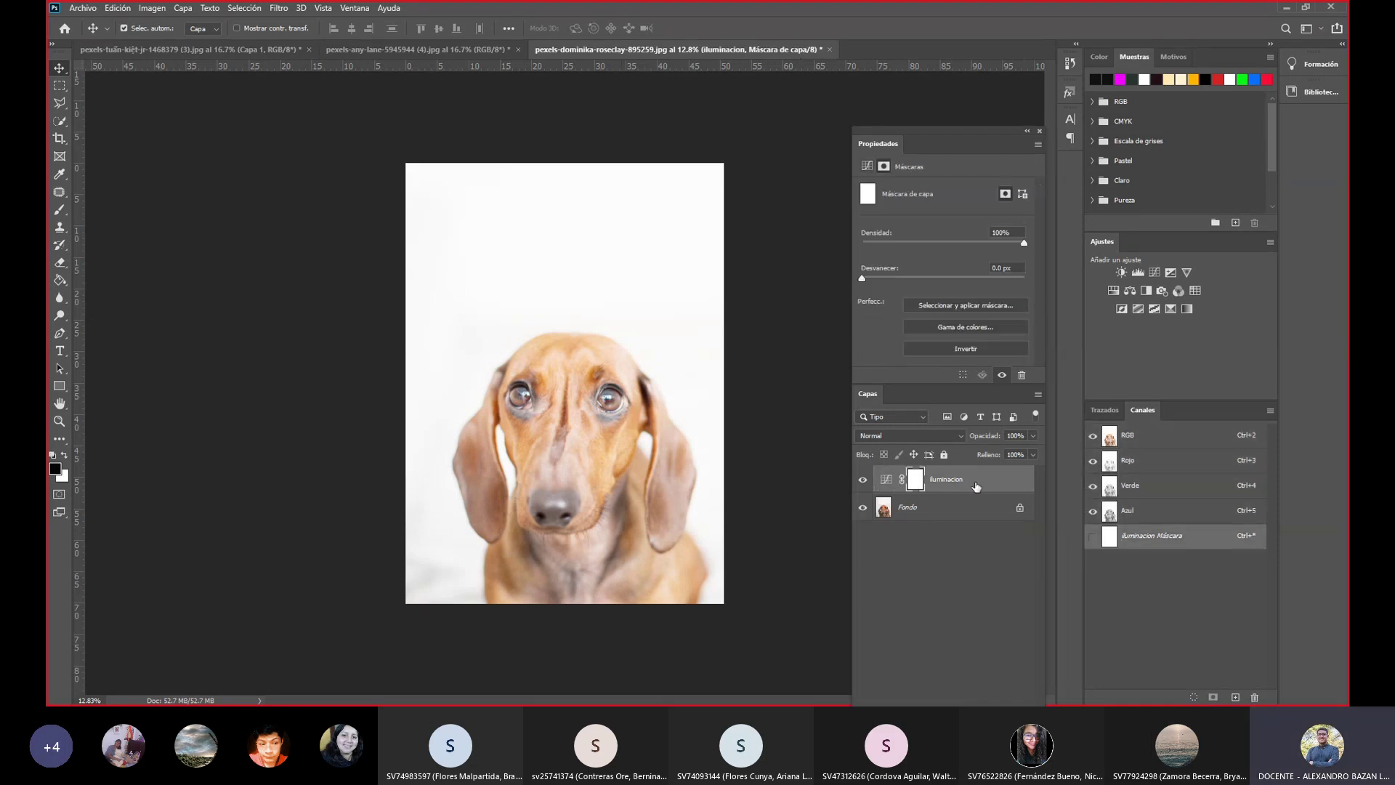
left_click(917, 485, "alt")
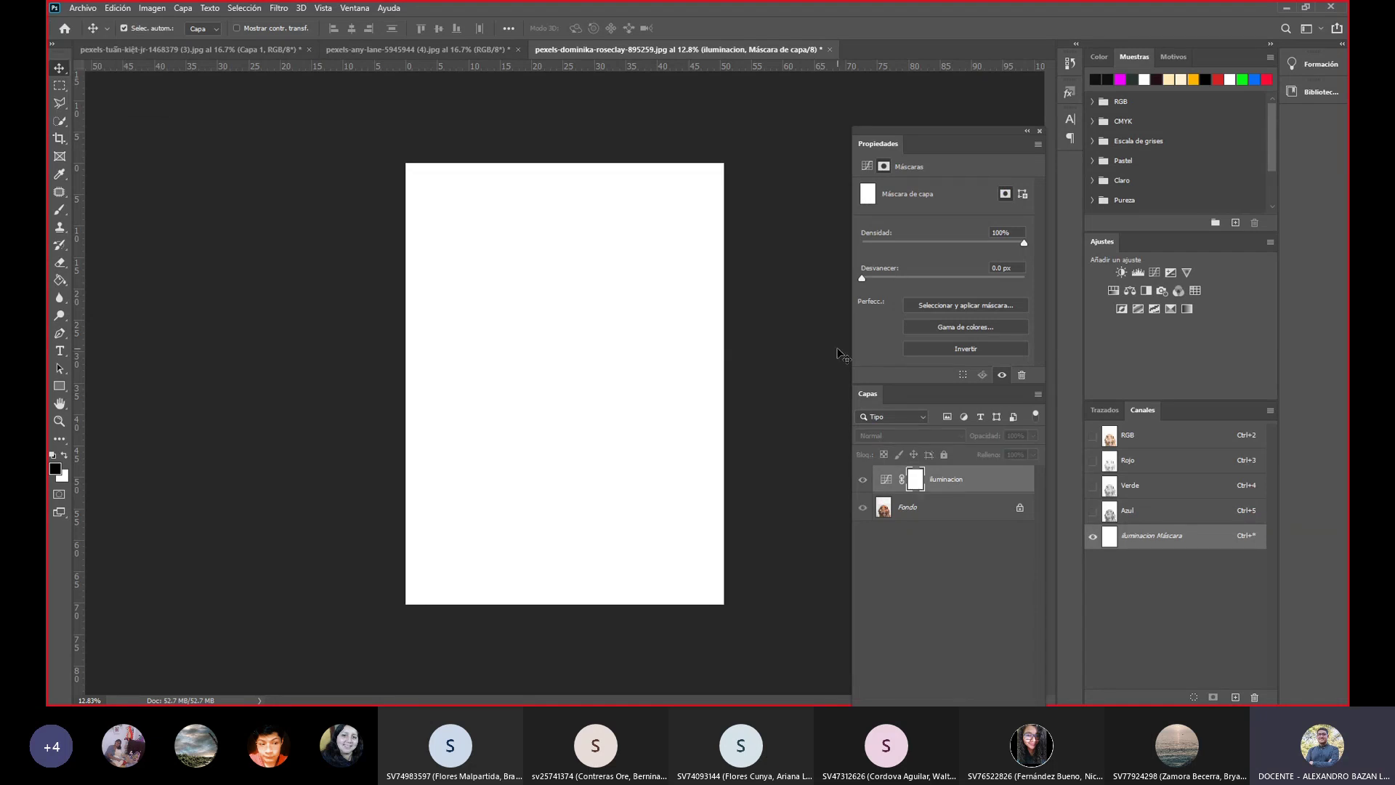
key("ctrl")
key("ctrl+i")
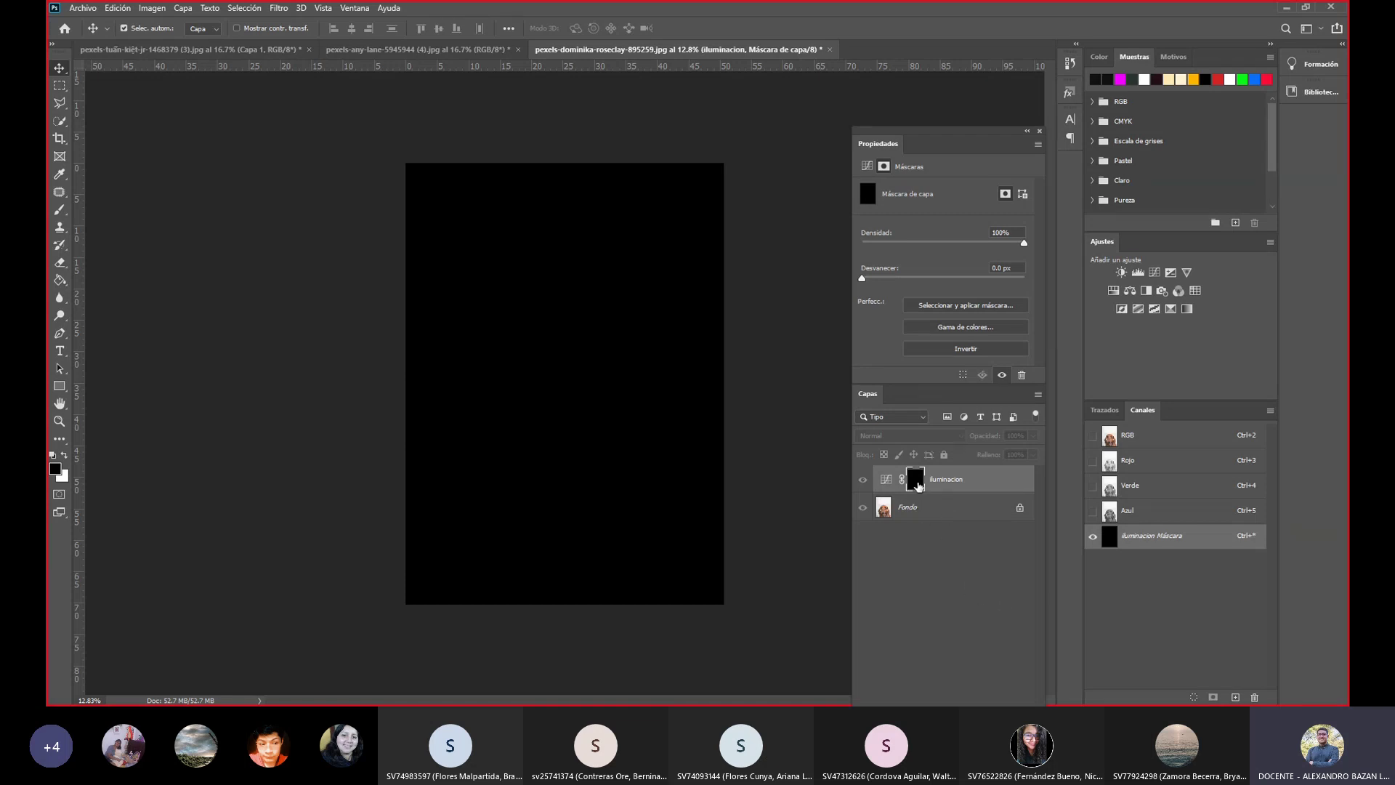
Return from the Iluminacion mask view, compare the layer on and off, then select its mask and the Brush tool.
left_click(886, 480)
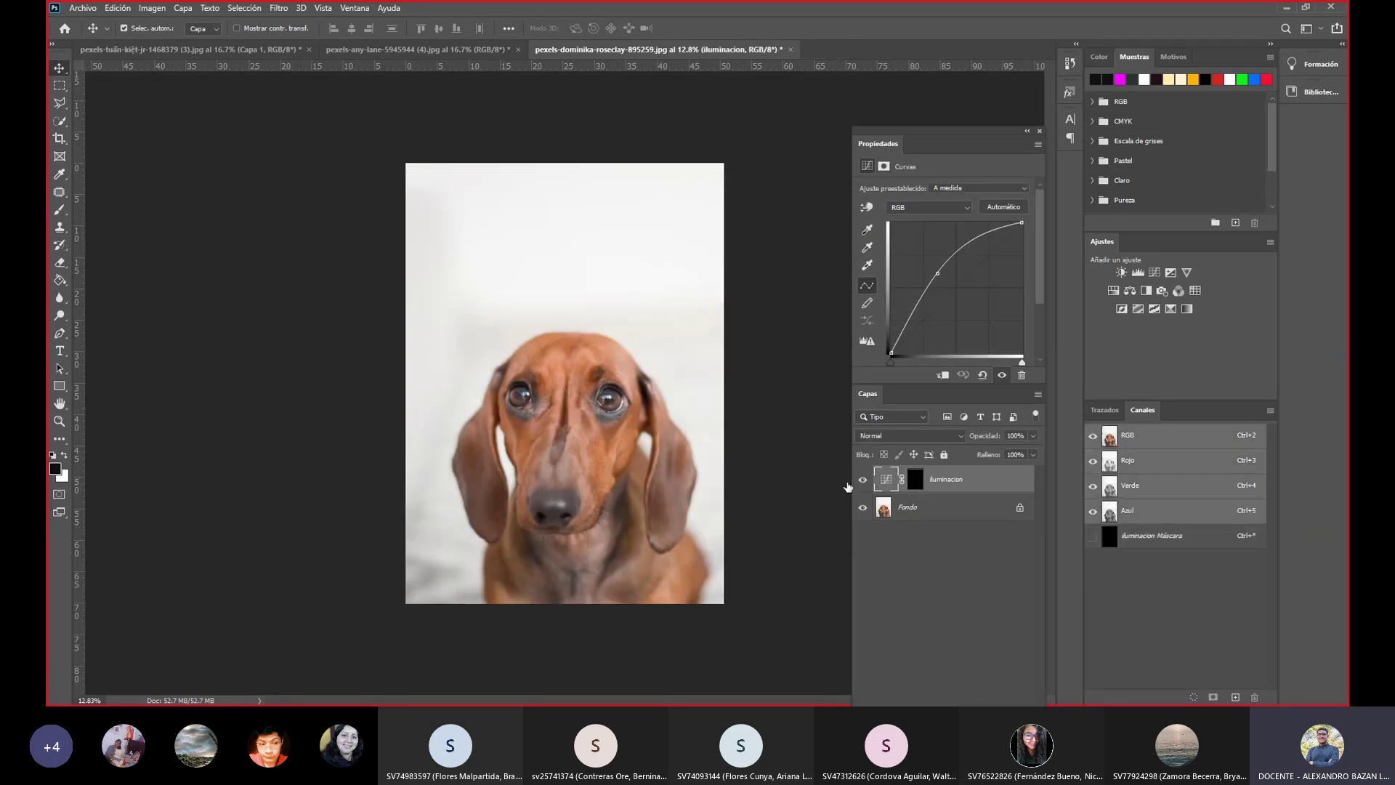
left_click(863, 480)
left_click(863, 481)
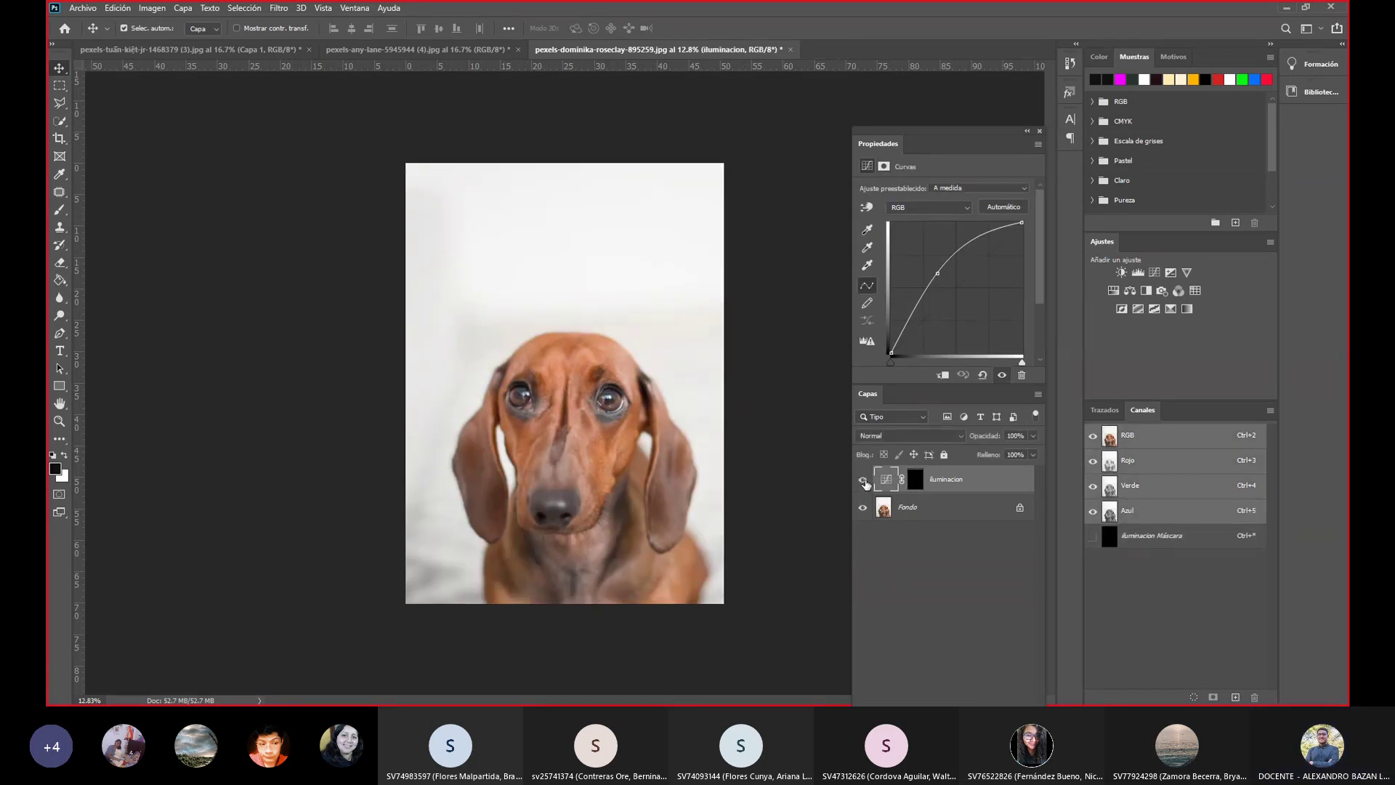
left_click(917, 481)
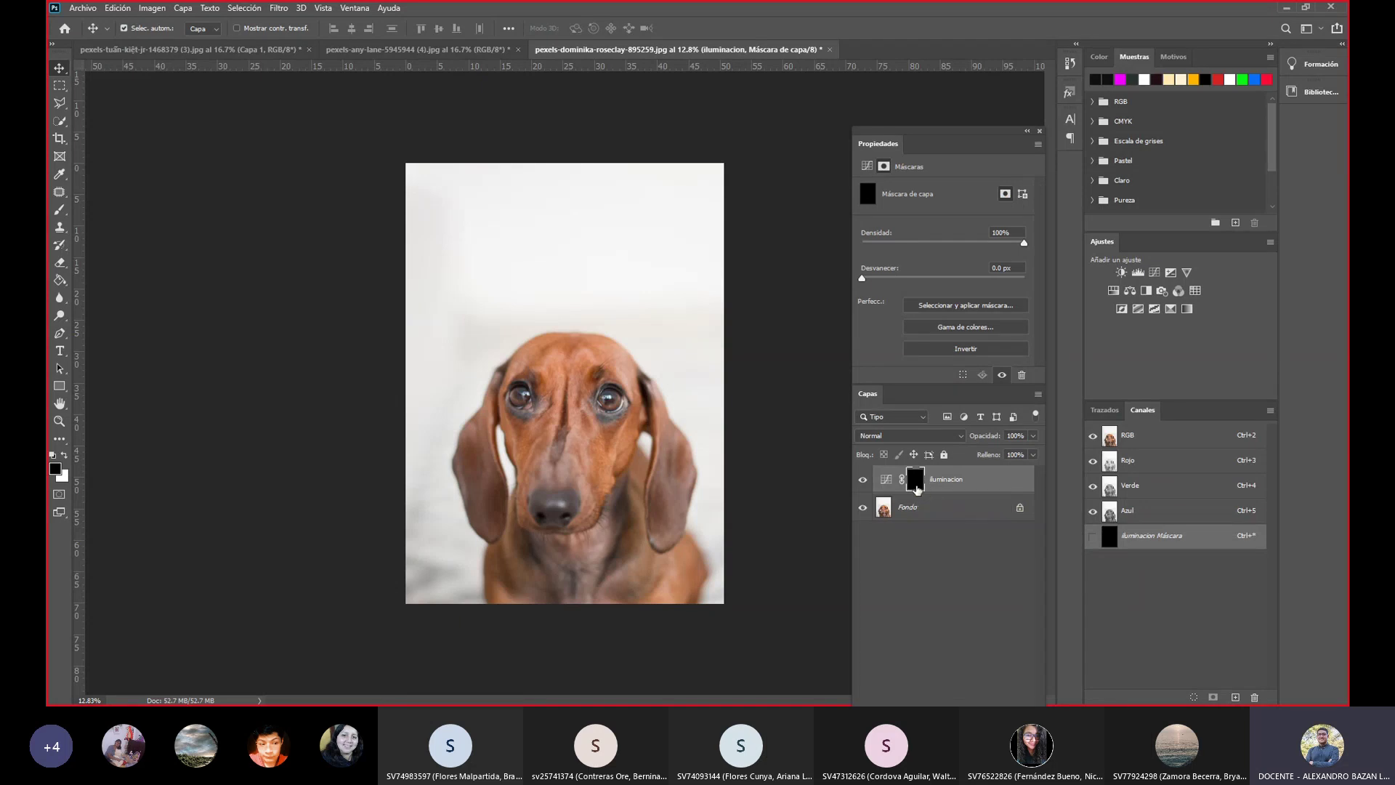
left_click(63, 208)
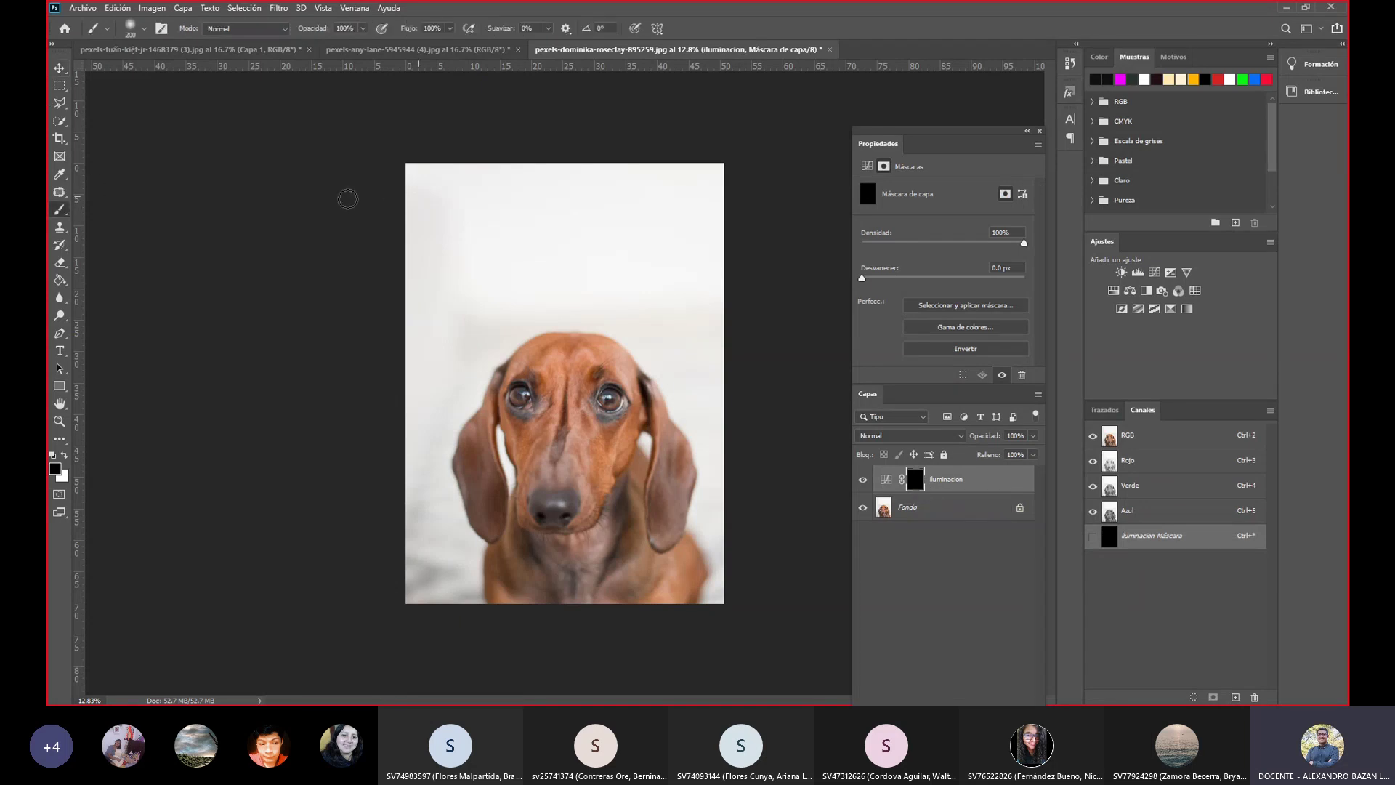
Paint white 200-px test strokes over the dog's face on the Iluminacion mask and preview the mask.
left_click(64, 456)
mouse_move(501, 385)
left_mouse_down()
mouse_move(529, 448)
mouse_move(570, 367)
mouse_move(545, 542)
mouse_move(638, 545)
mouse_move(592, 350)
mouse_move(603, 541)
mouse_move(661, 414)
mouse_move(538, 356)
mouse_move(459, 364)
mouse_move(521, 273)
mouse_move(498, 385)
mouse_move(675, 411)
mouse_move(480, 362)
mouse_move(451, 443)
mouse_move(510, 414)
left_mouse_up()
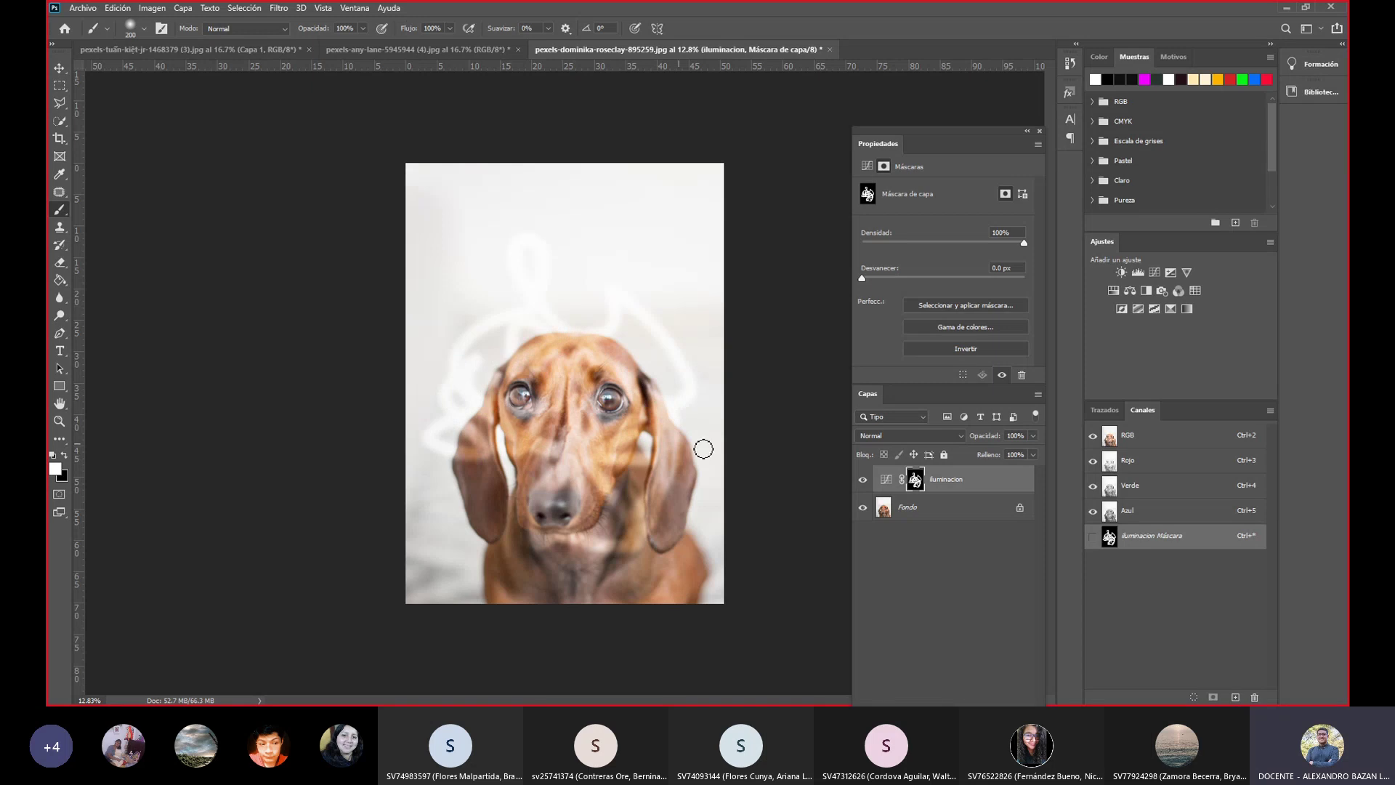
left_click(916, 481, "alt")
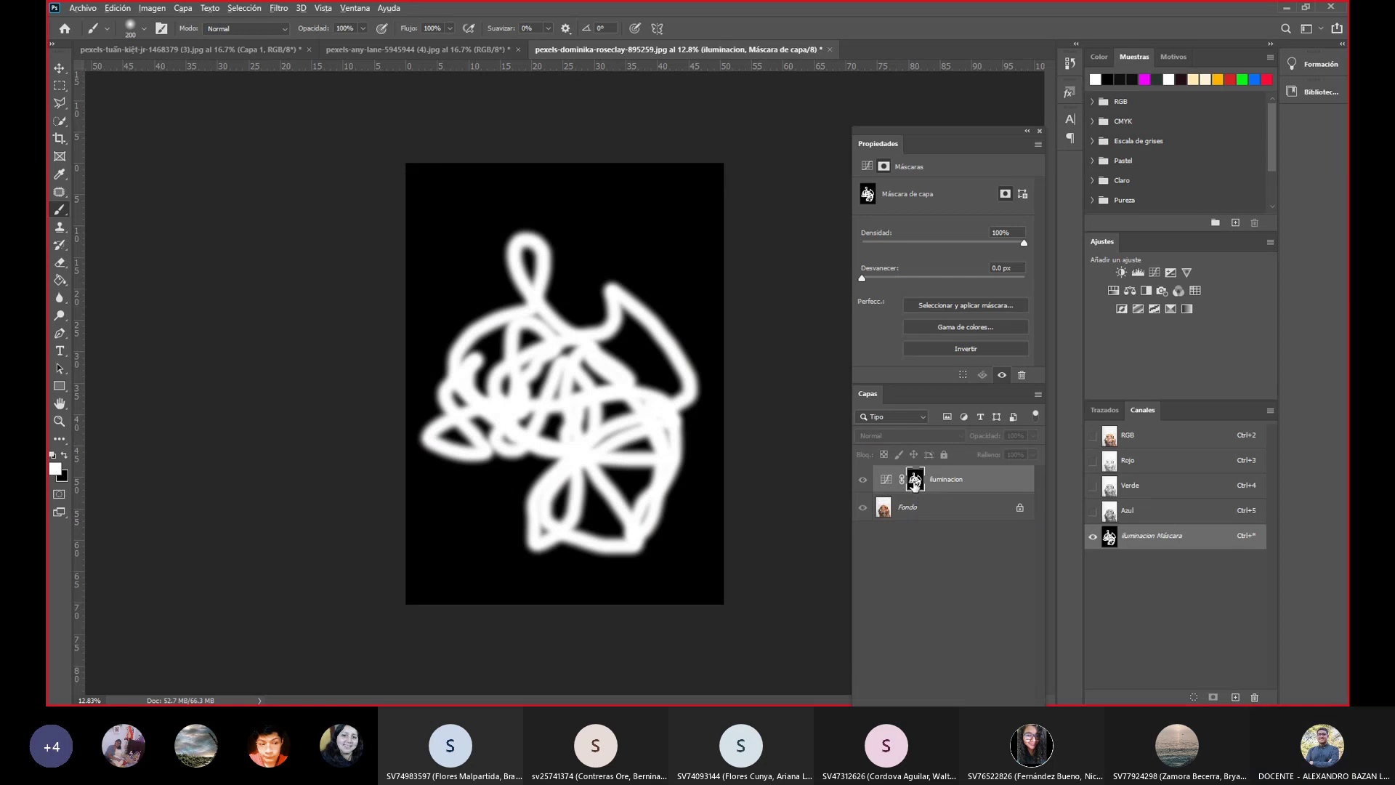
left_click(915, 481, "alt")
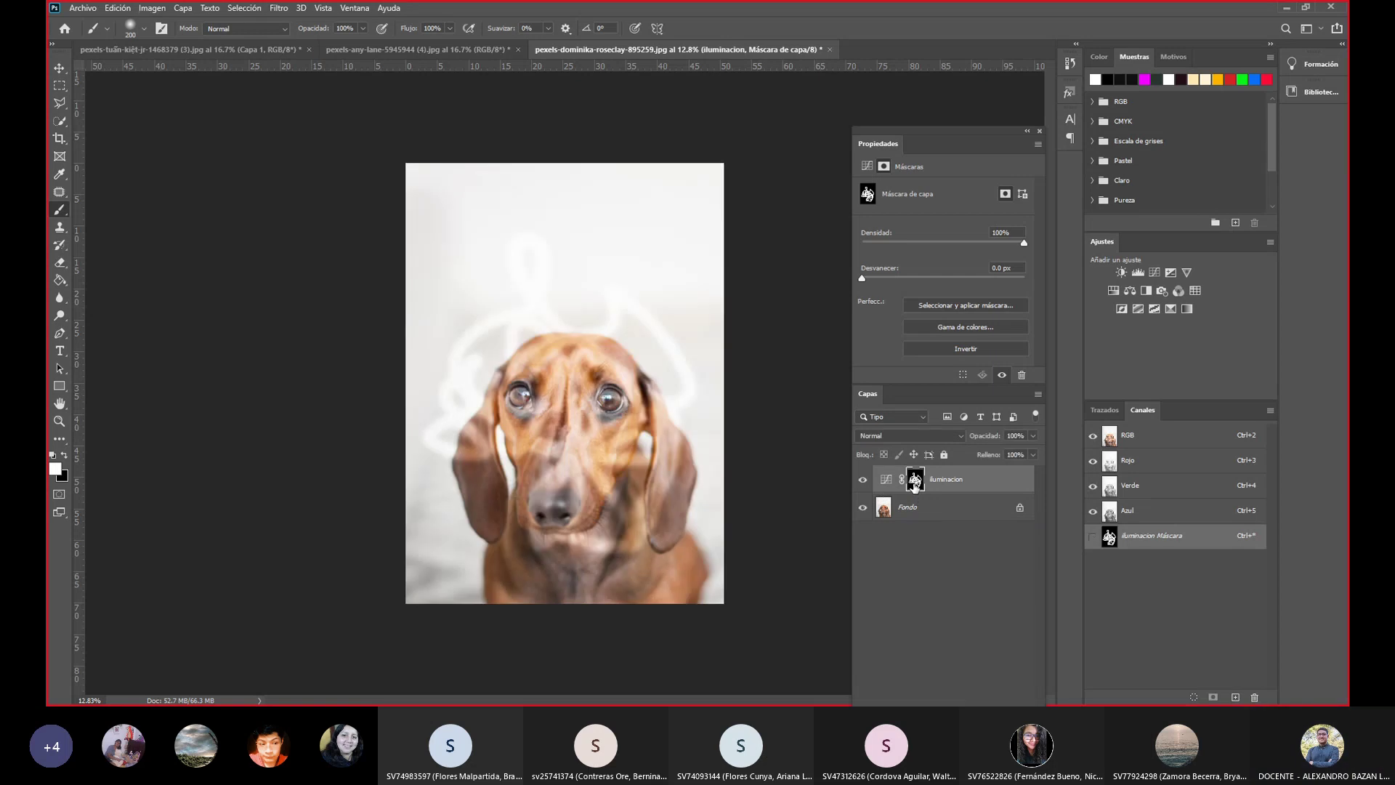
Paint black over the test strokes on the dog's head.
right_click(68, 212)
left_click(128, 210)
left_click(65, 455)
left_click_drag(563, 338, 509, 425)
left_click_drag(578, 370, 519, 331)
Fill the whole mask black with a 5000 px brush, then set the brush to 125 px.
right_click(526, 304)
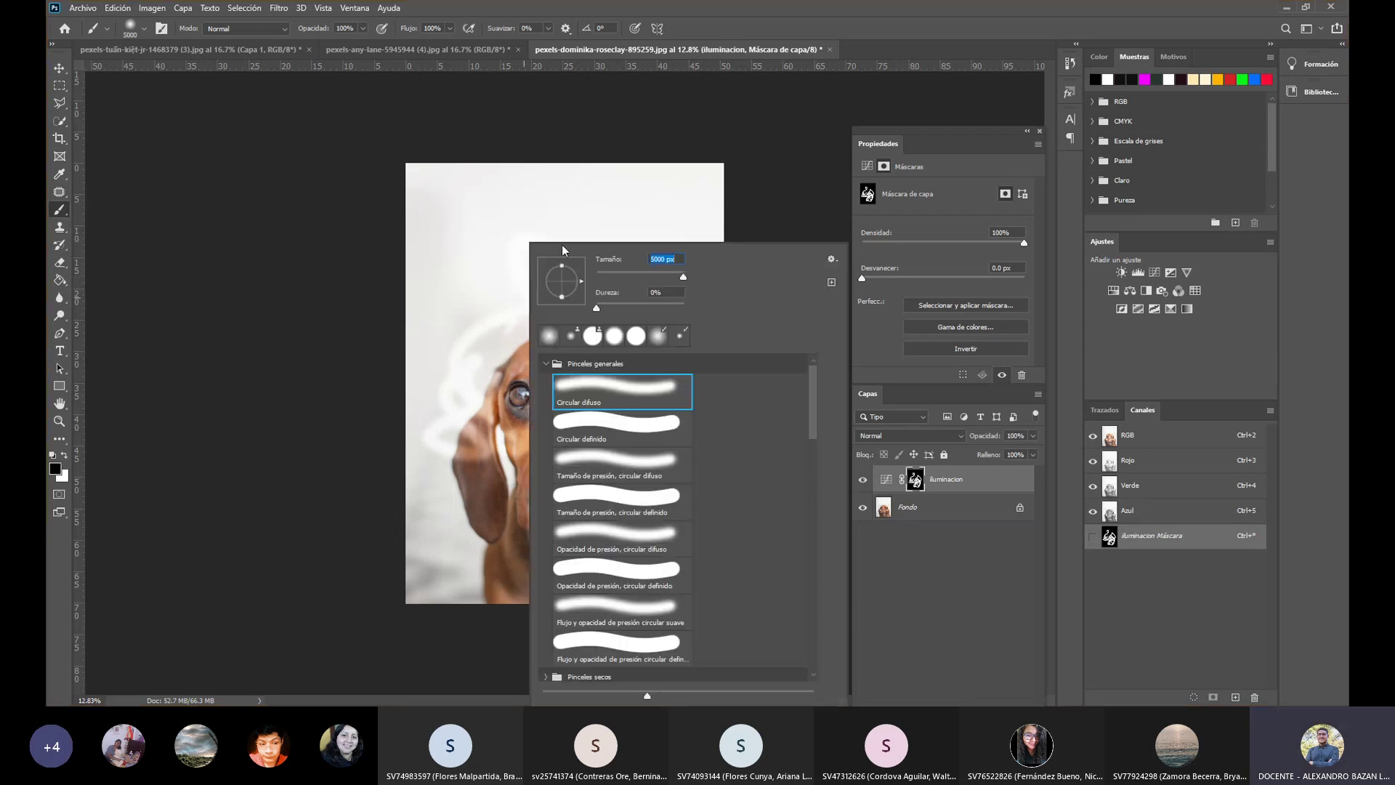
key("Return")
left_click_drag(336, 374, 329, 150)
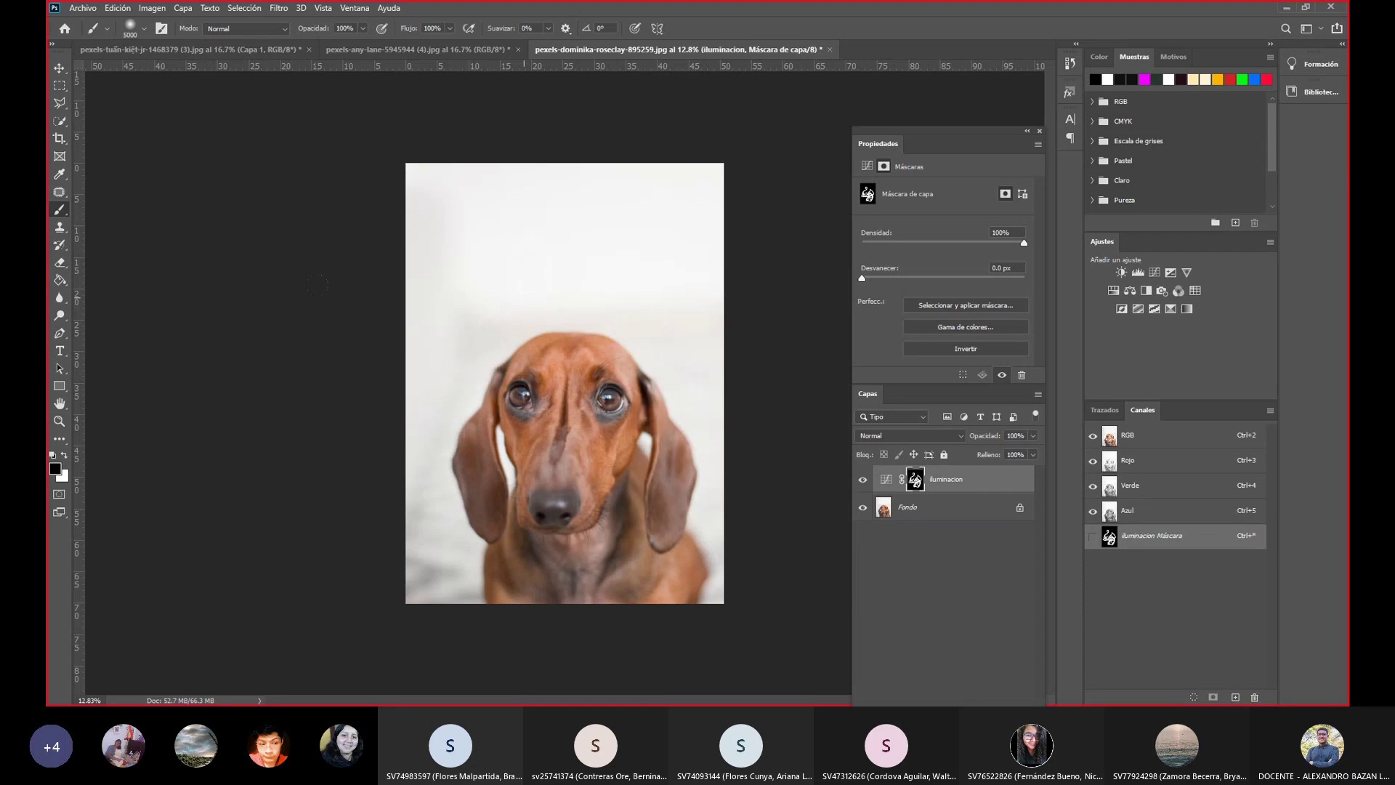
right_click(494, 246)
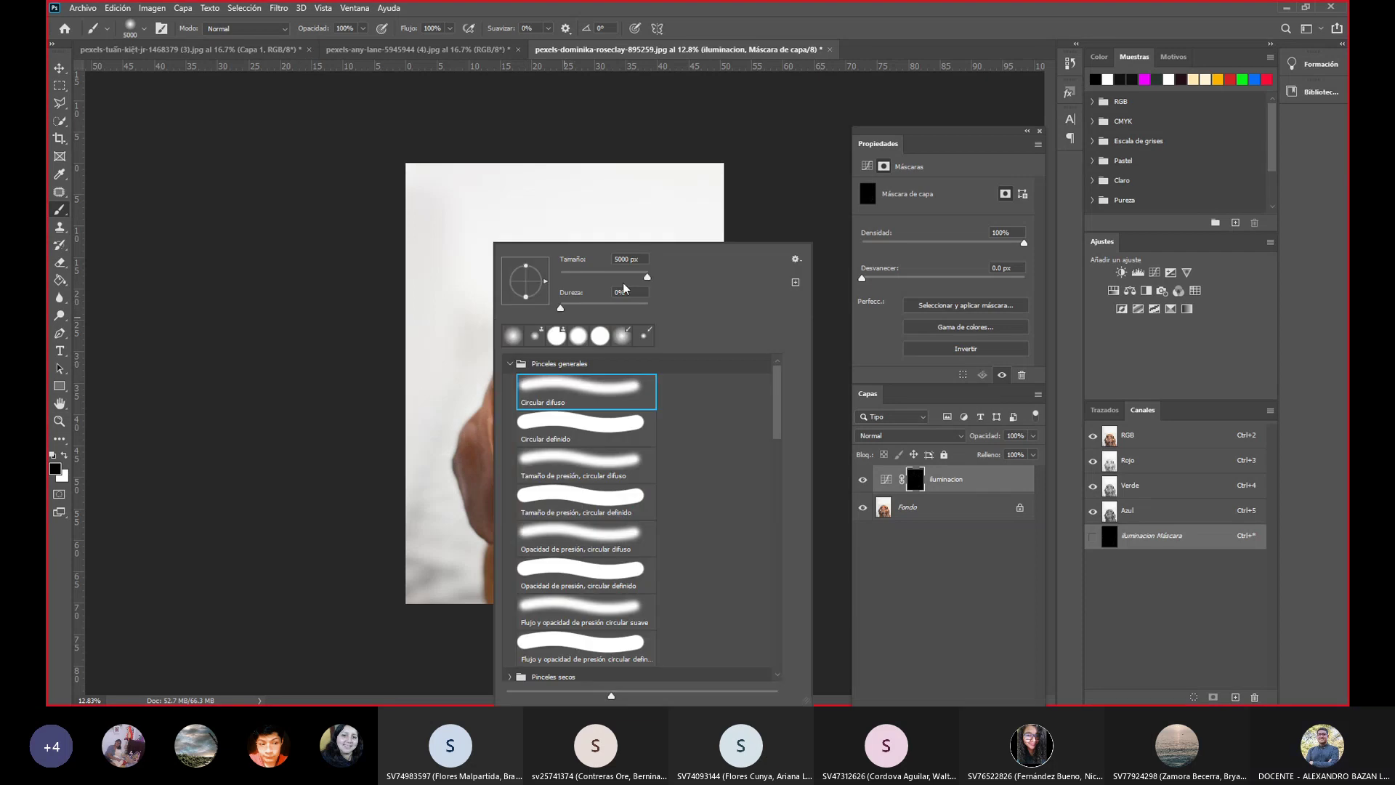
type("125")
left_click(218, 295)
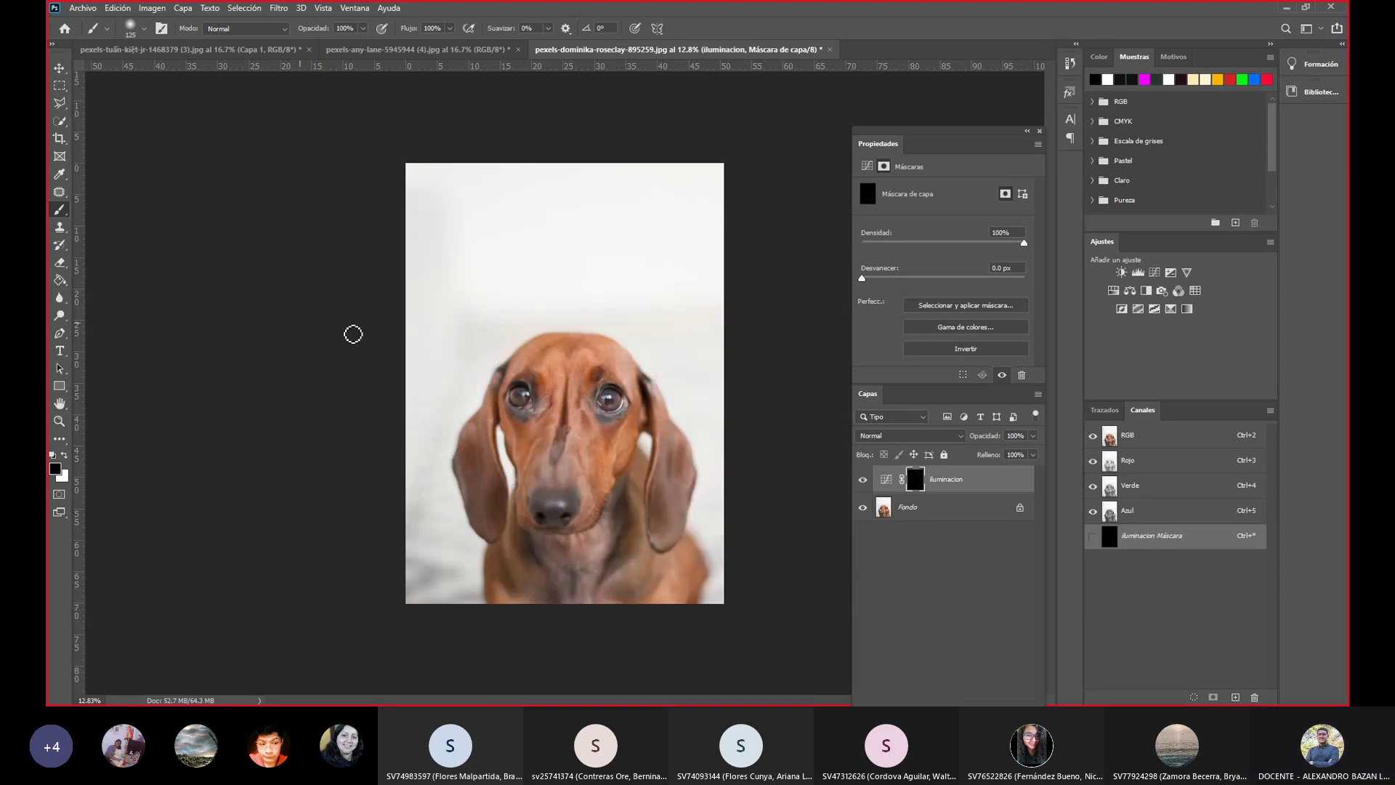
scroll(518, 369, "up", 3)
Enlarge the brush and paint white on the Iluminacion mask over both eyes.
scroll(518, 368, "up", 2)
scroll(518, 369, "up", 3)
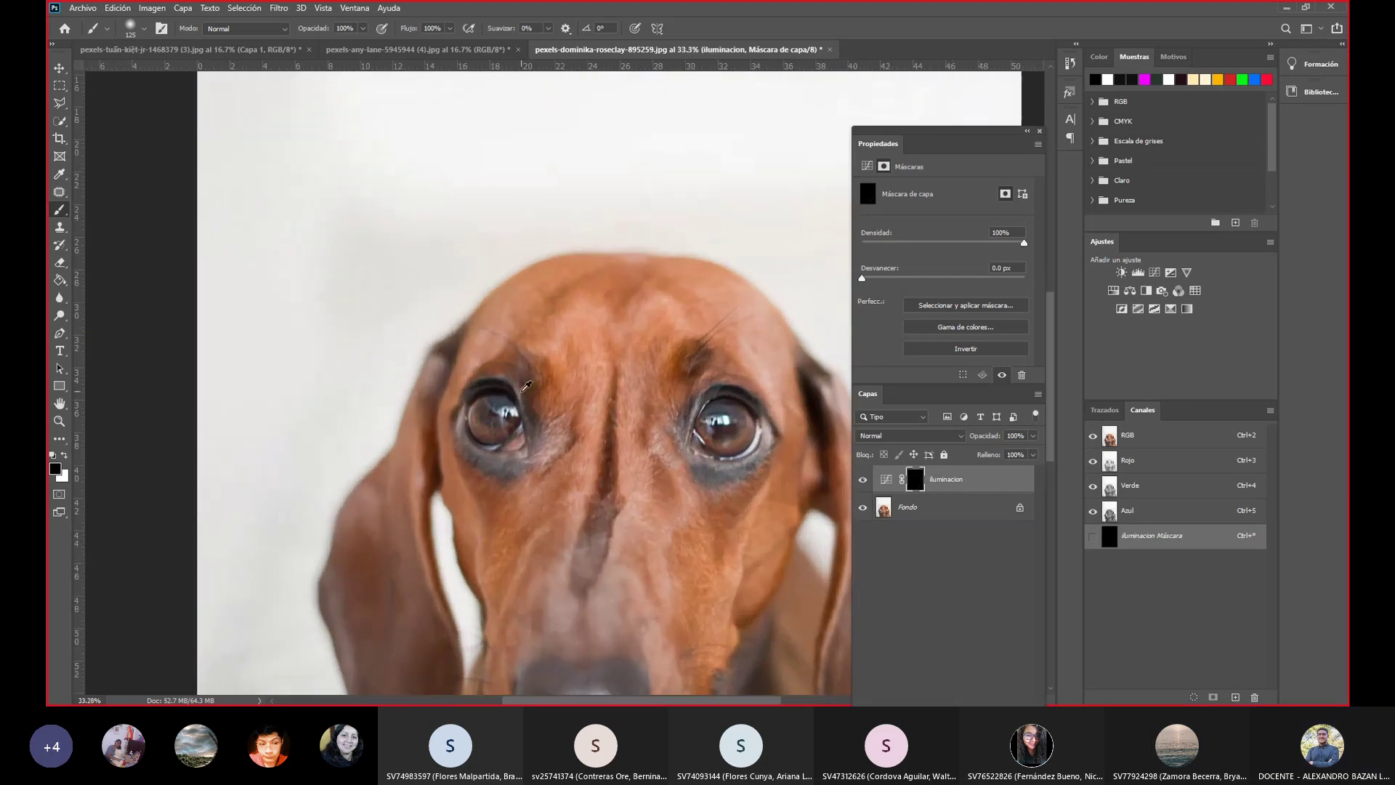
scroll(518, 368, "up", 2)
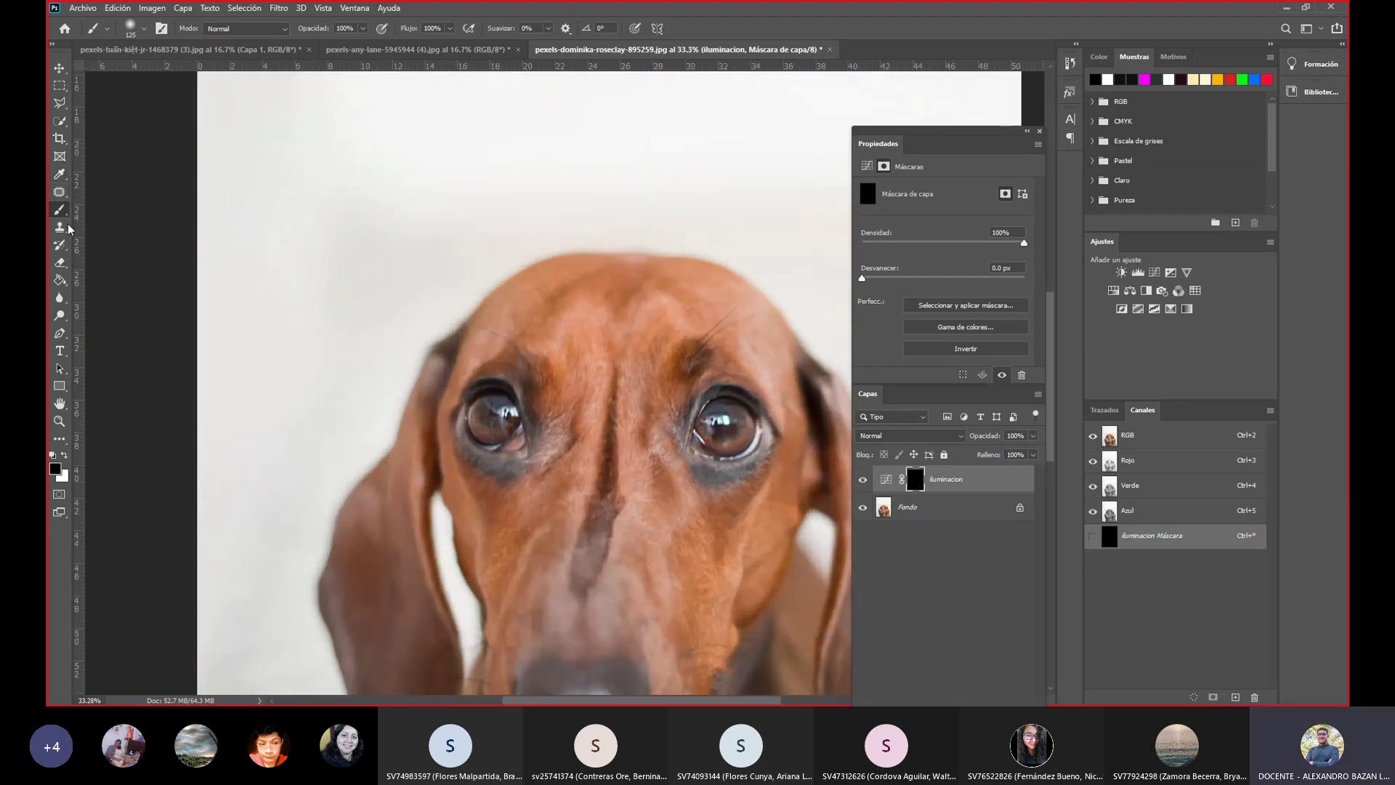
left_click(68, 453)
right_click(513, 415)
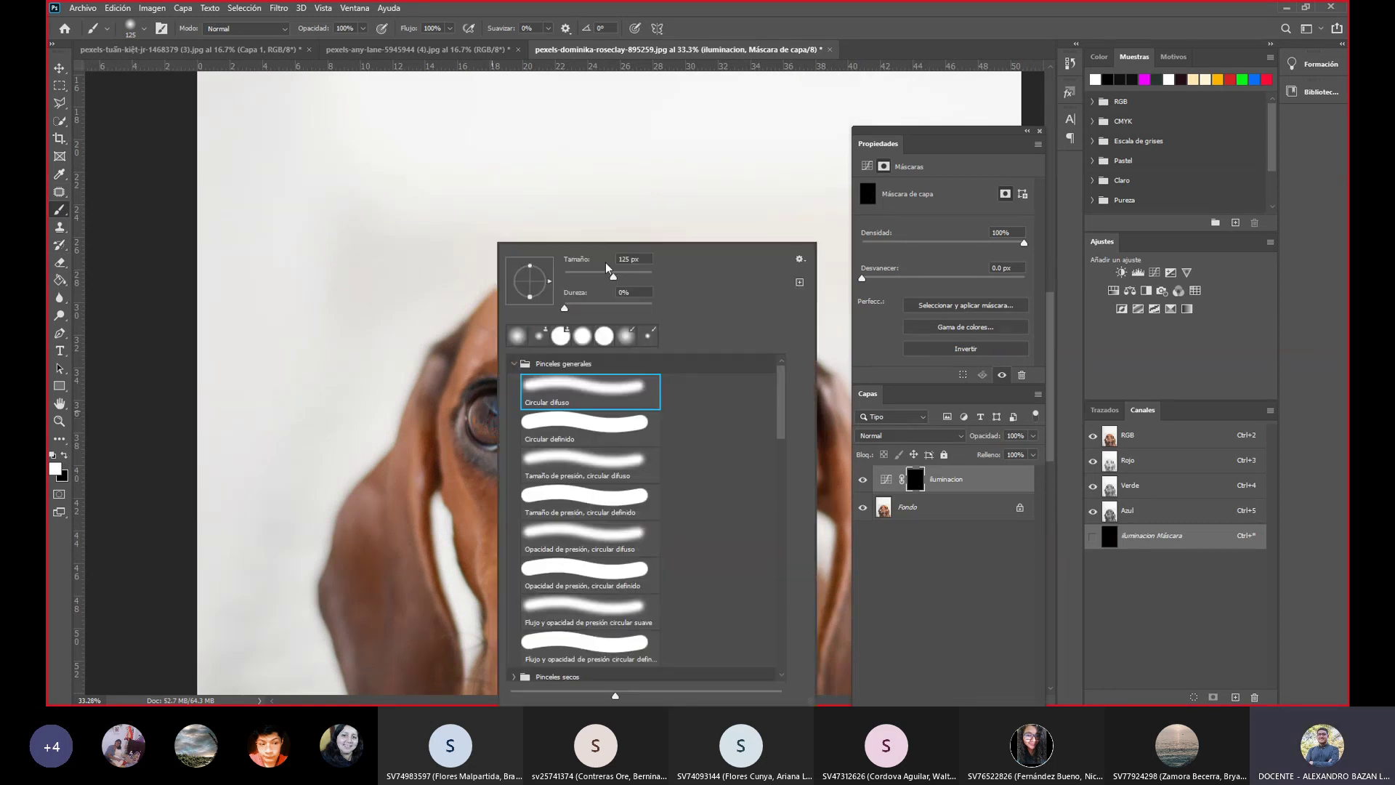
left_click_drag(621, 276, 631, 276)
left_click_drag(633, 276, 638, 277)
left_click(471, 409)
left_click_drag(477, 412, 474, 401)
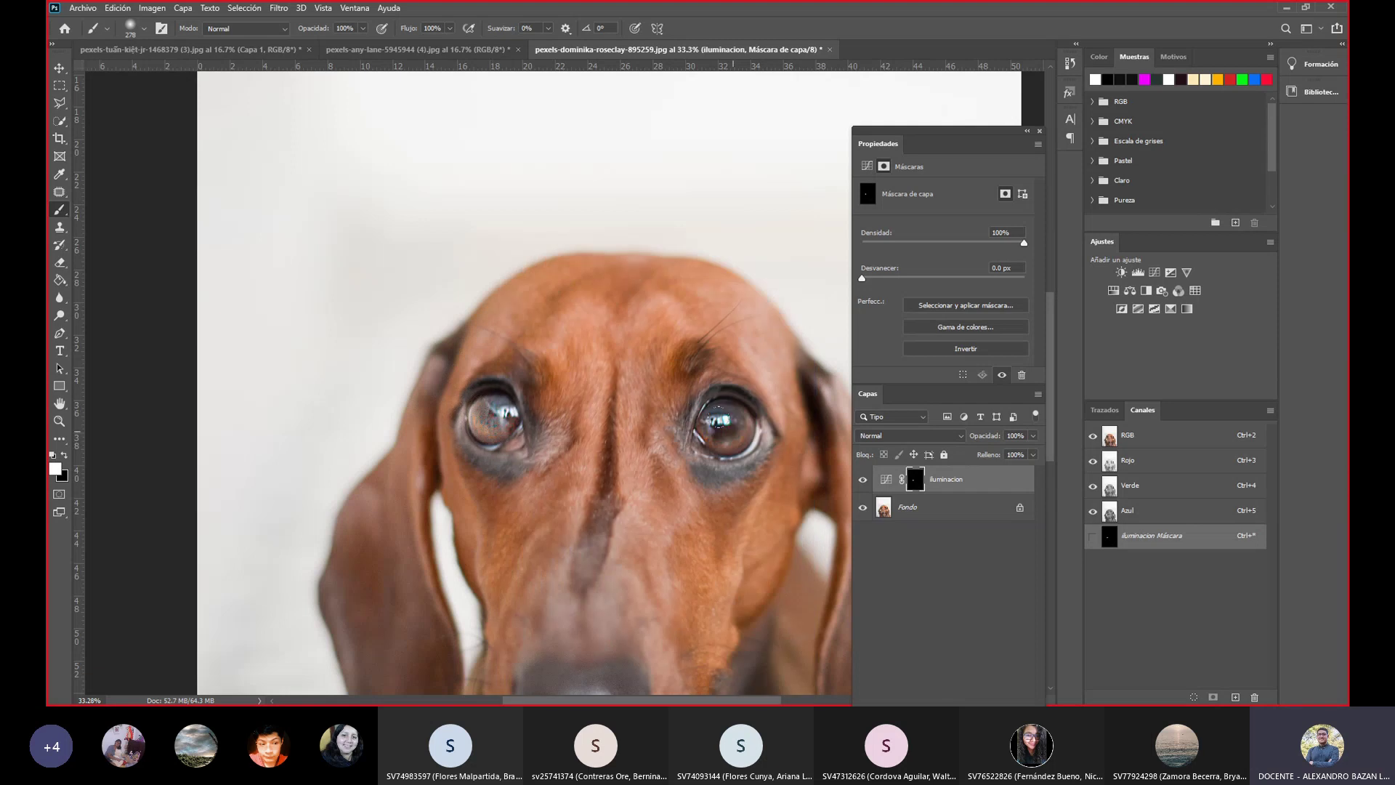
left_click(717, 412)
left_click(715, 409)
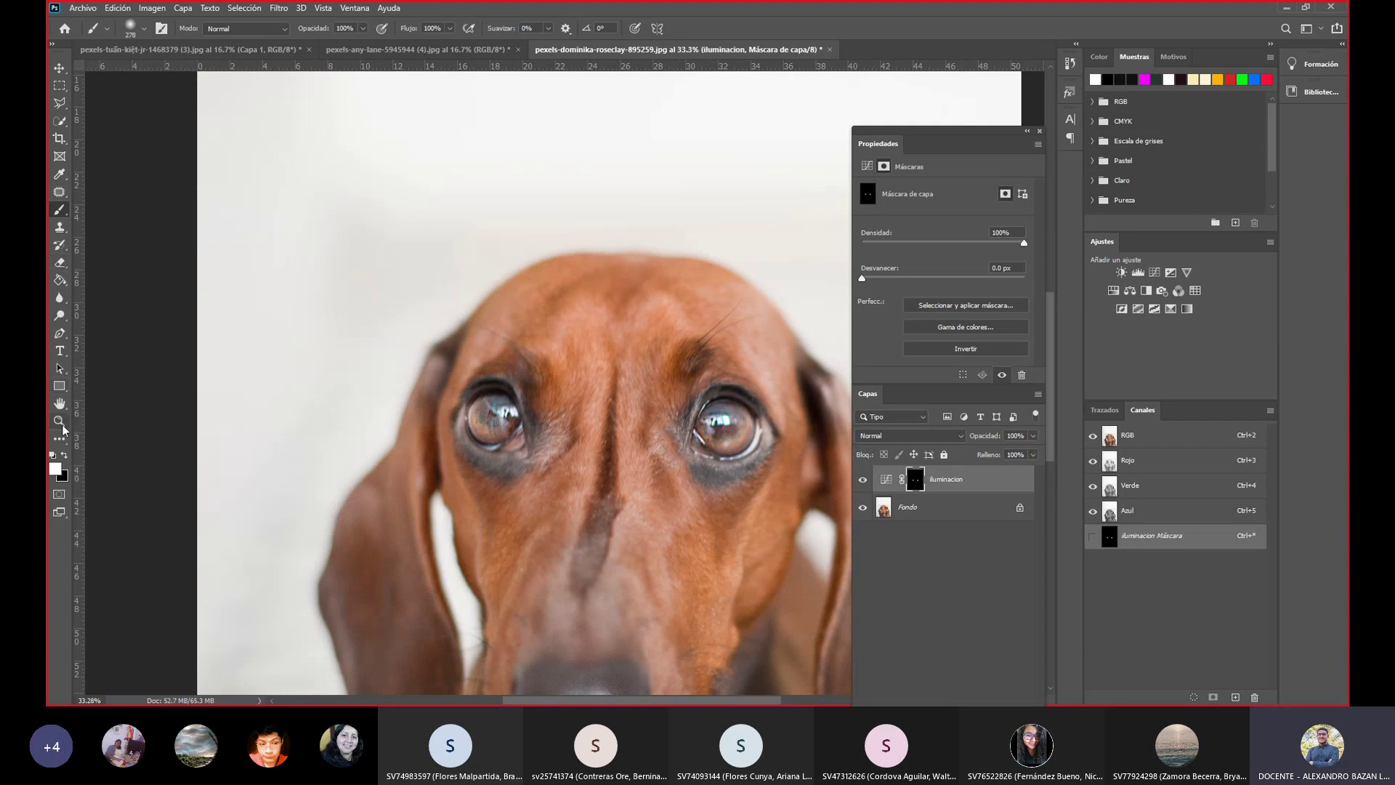
Paint black to tone down the left eye's reflection, then shrink the brush to 51 px.
left_click(64, 456)
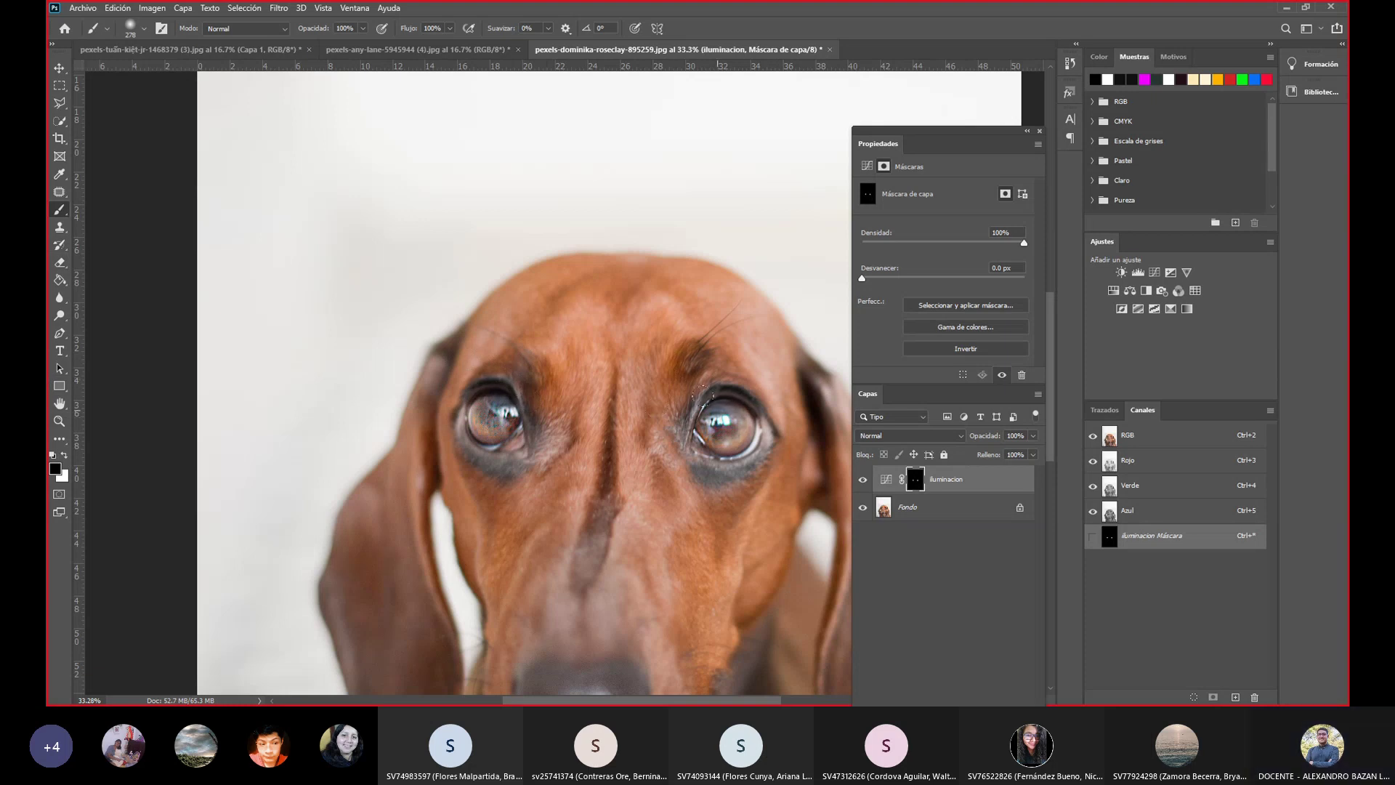
left_click_drag(491, 381, 484, 392)
right_click(661, 432)
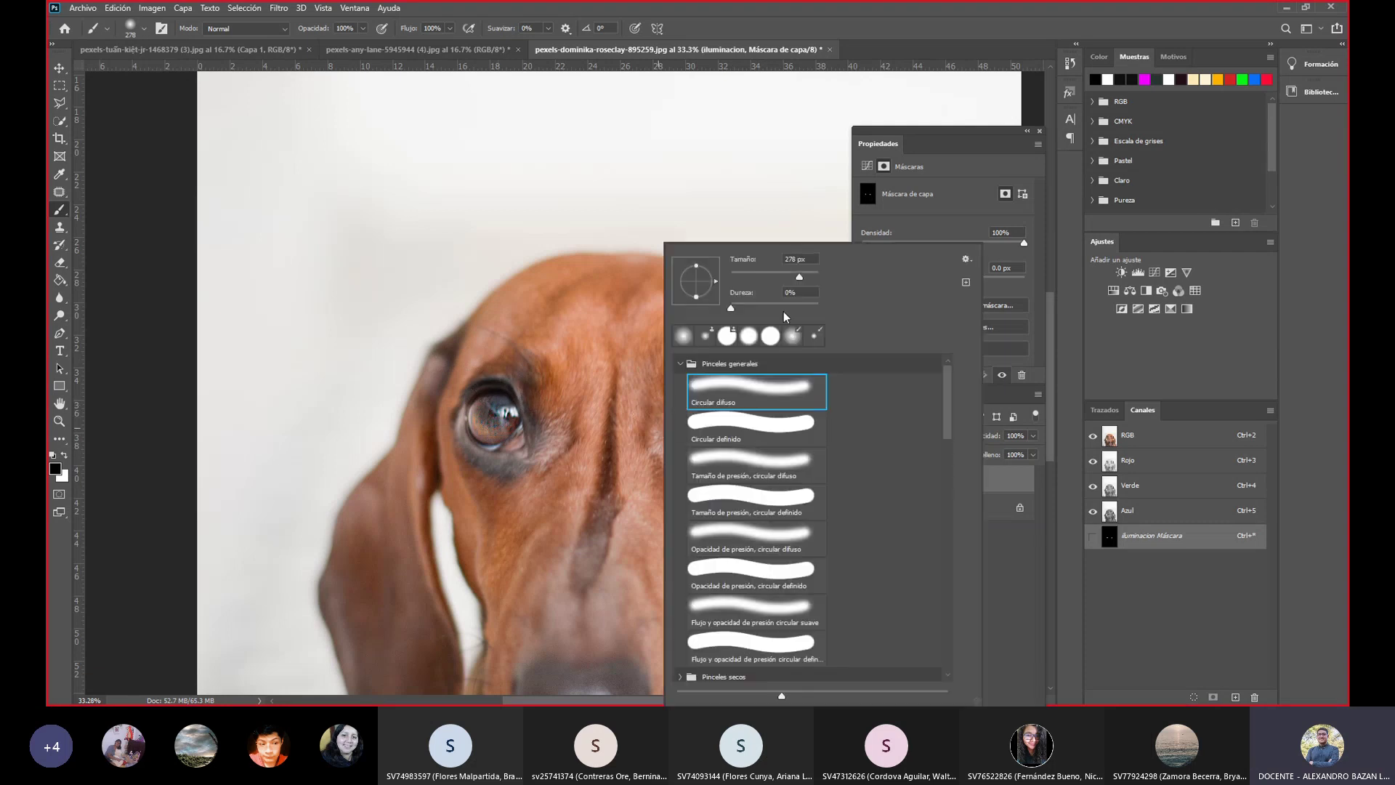
left_click_drag(775, 277, 753, 276)
key("Return")
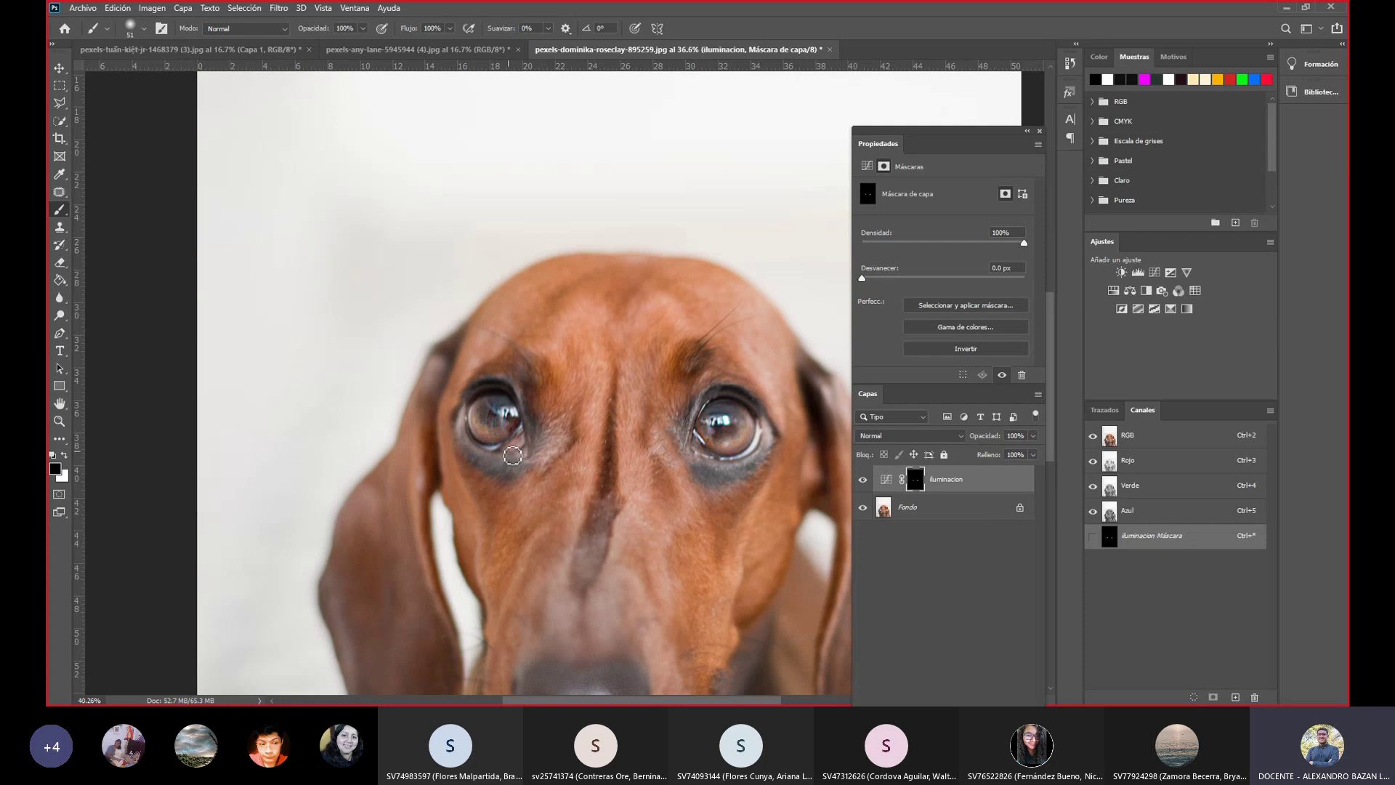
scroll(514, 456, "up", 1)
scroll(515, 456, "up", 1)
right_click(514, 456)
left_click(617, 276)
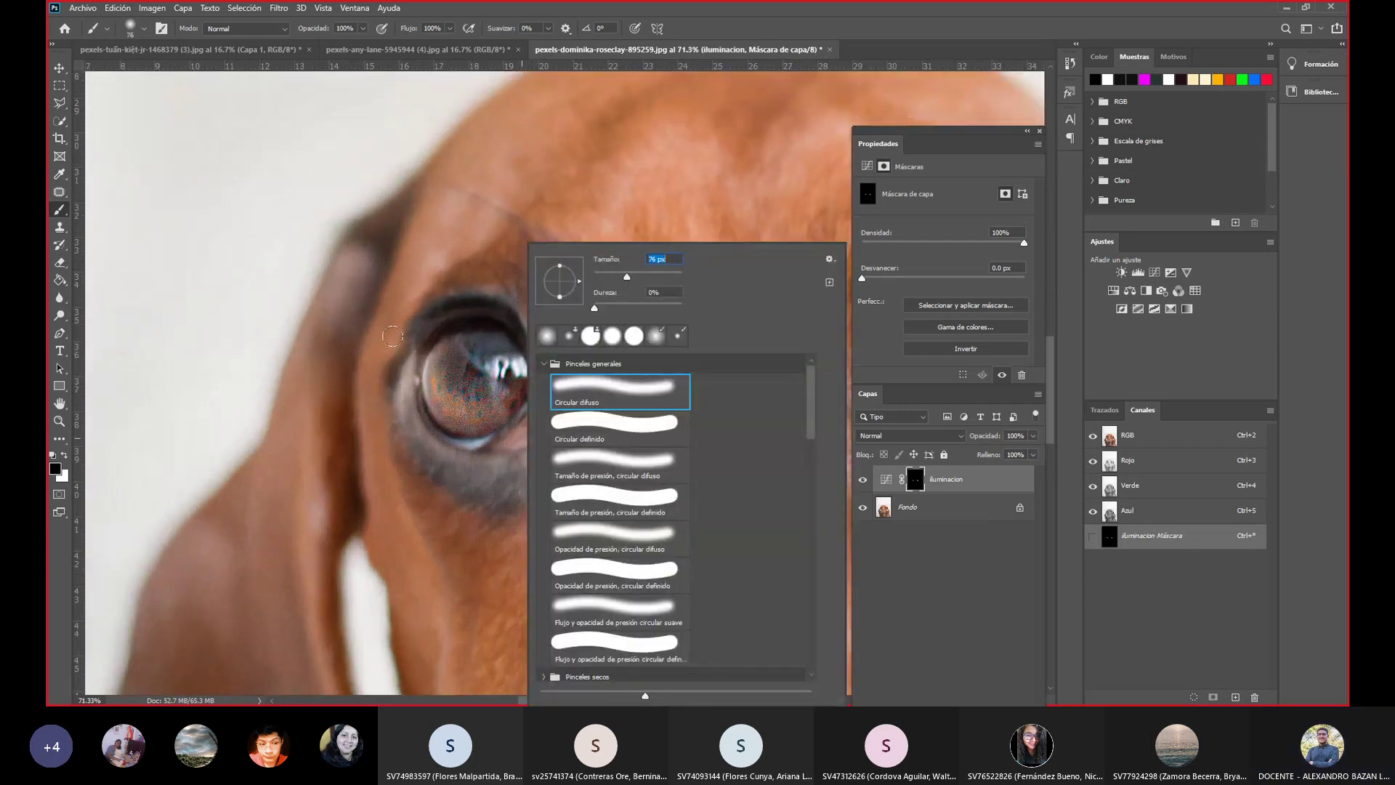
left_click(416, 325)
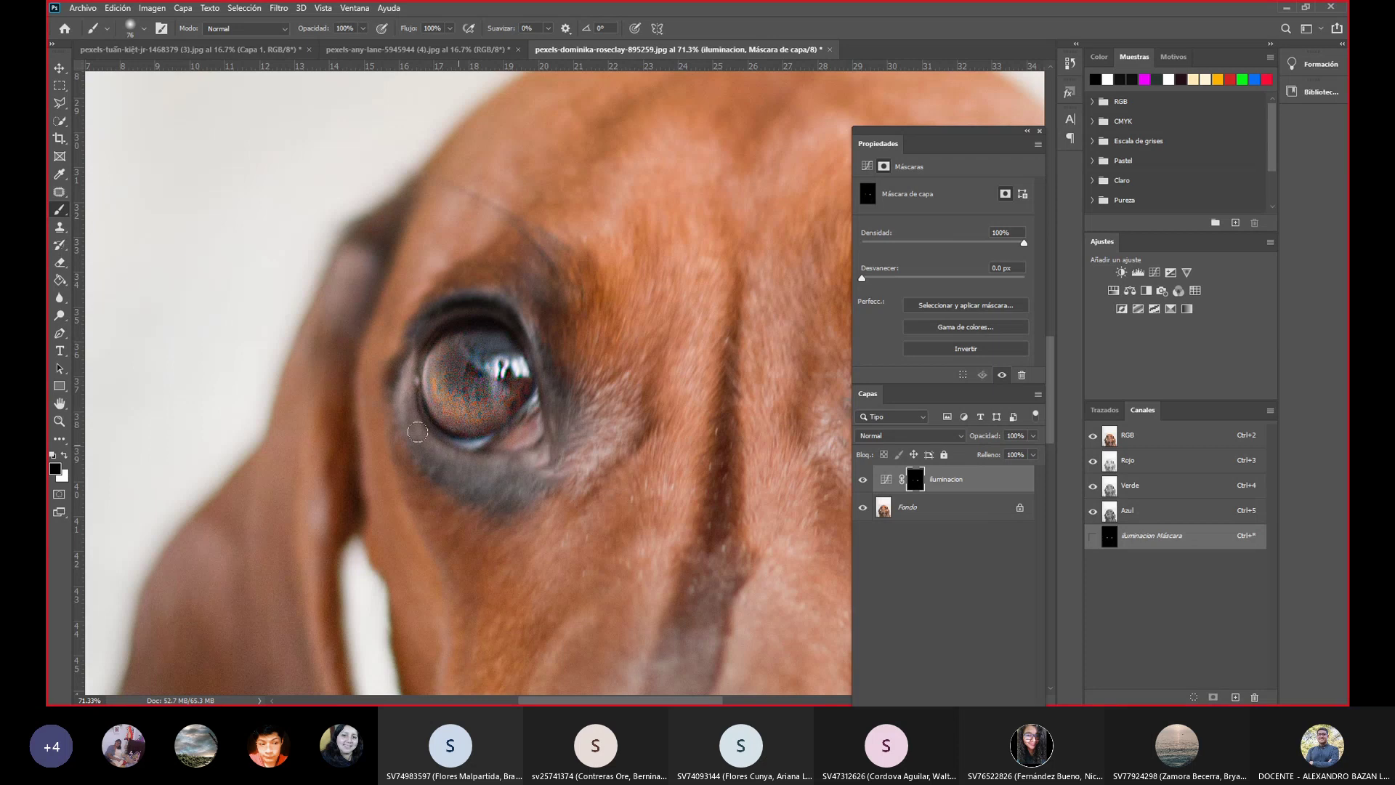
scroll(524, 429, "down", 2)
scroll(524, 430, "down", 3)
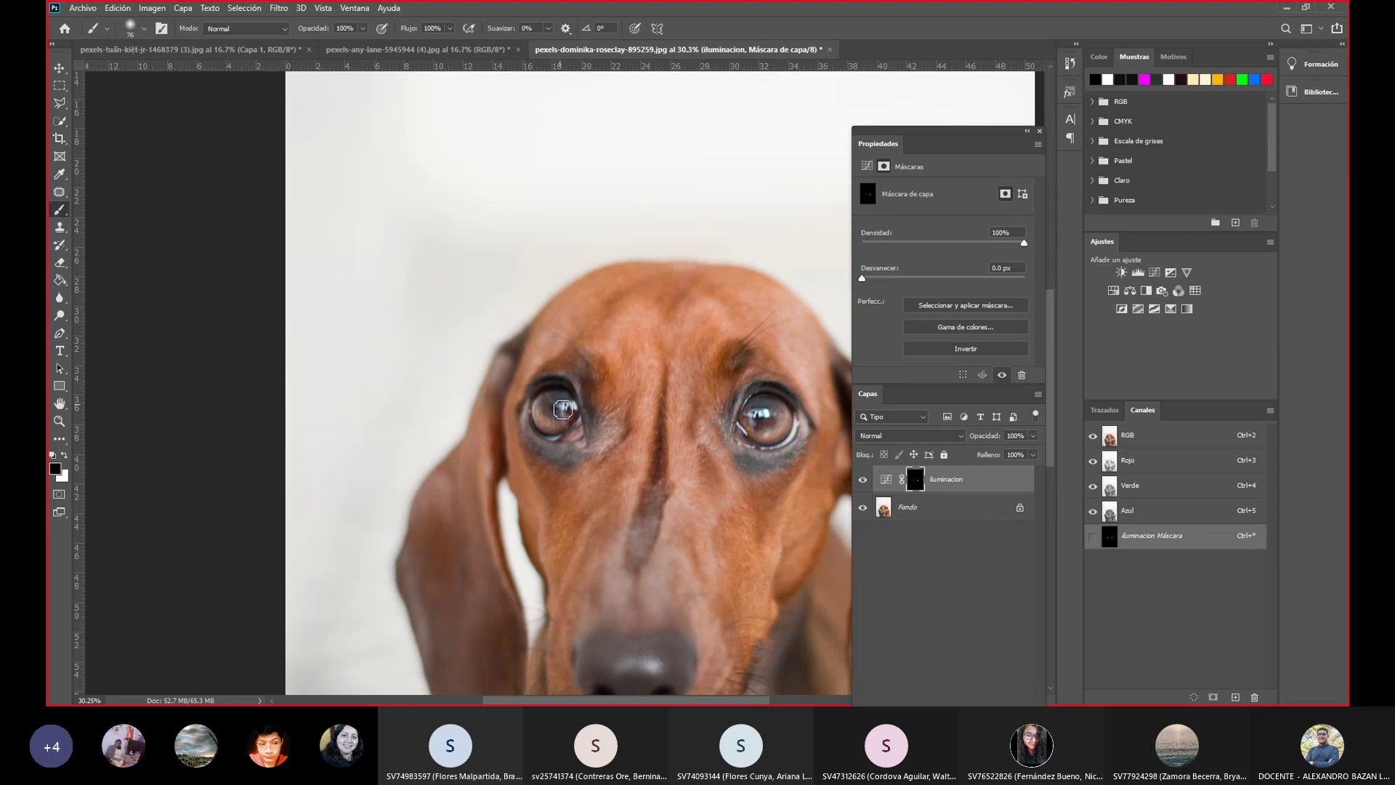
scroll(632, 420, "down", 2)
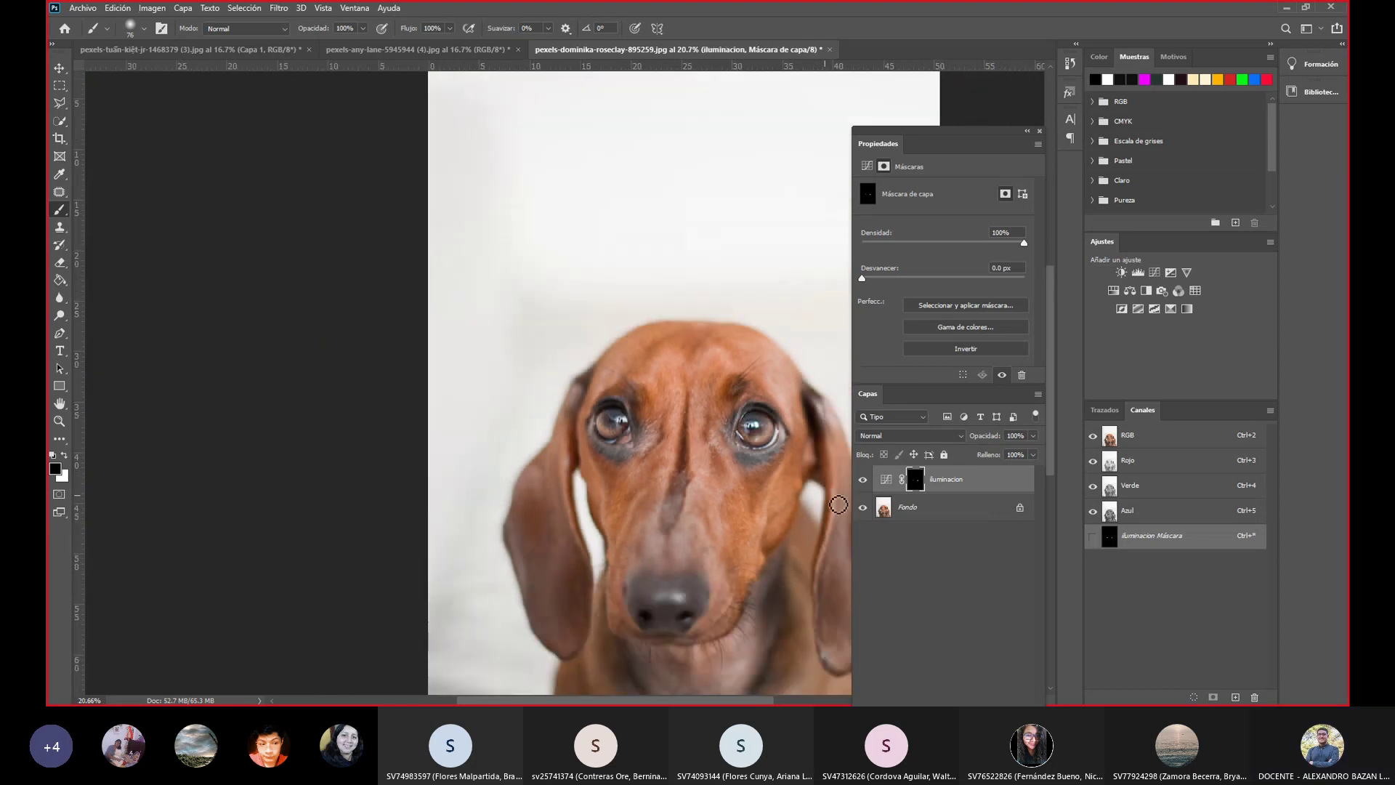
Toggle the Iluminacion layer on and off to compare the eye brightening.
left_click(1116, 411)
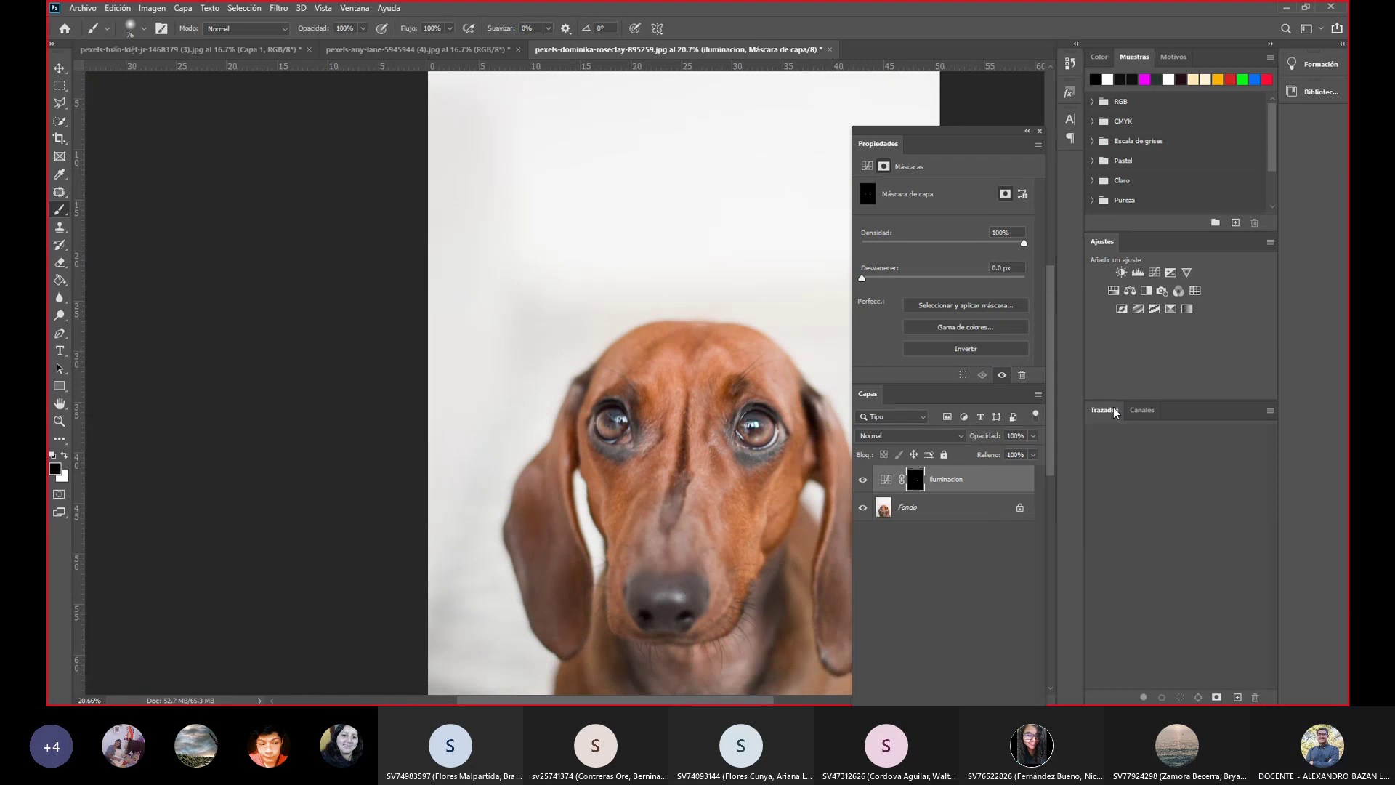
left_click(863, 480)
left_click(862, 480)
left_click(863, 479)
left_click(863, 479)
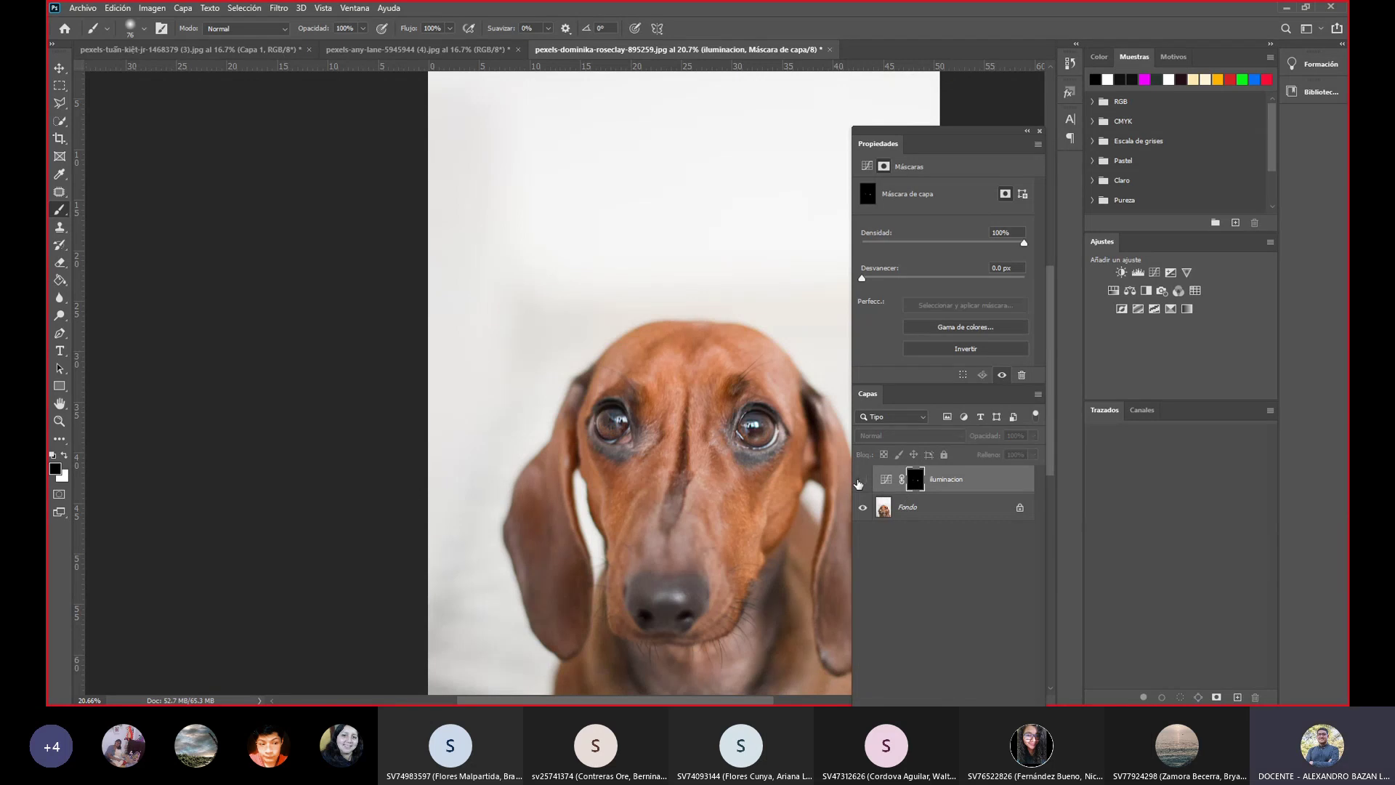
left_click(862, 479)
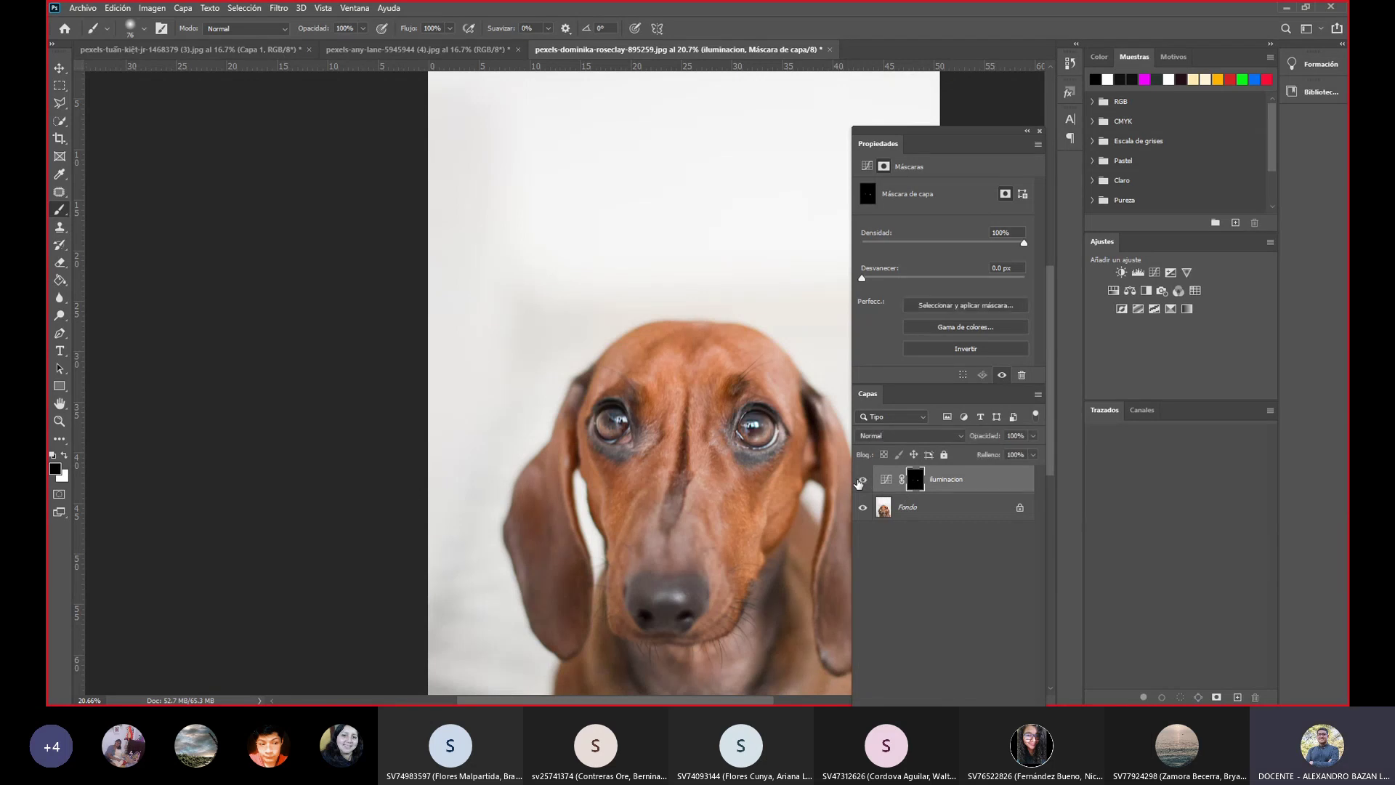
Lower the Iluminacion layer's opacity to 38% and reopen its Curves properties.
left_click(1033, 435)
mouse_move(1019, 449)
left_mouse_down()
mouse_move(935, 449)
mouse_move(996, 453)
left_mouse_up()
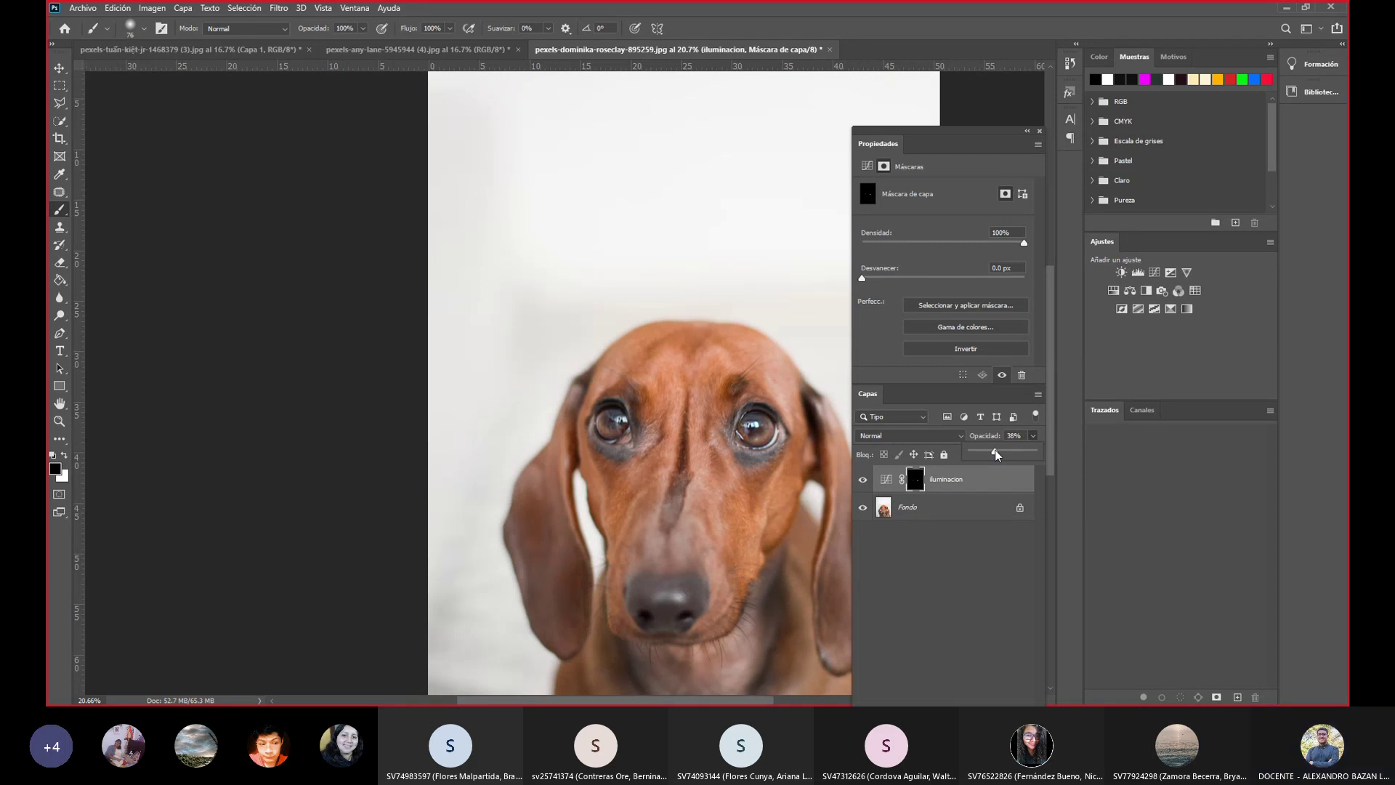
left_click(860, 480)
left_click(886, 478)
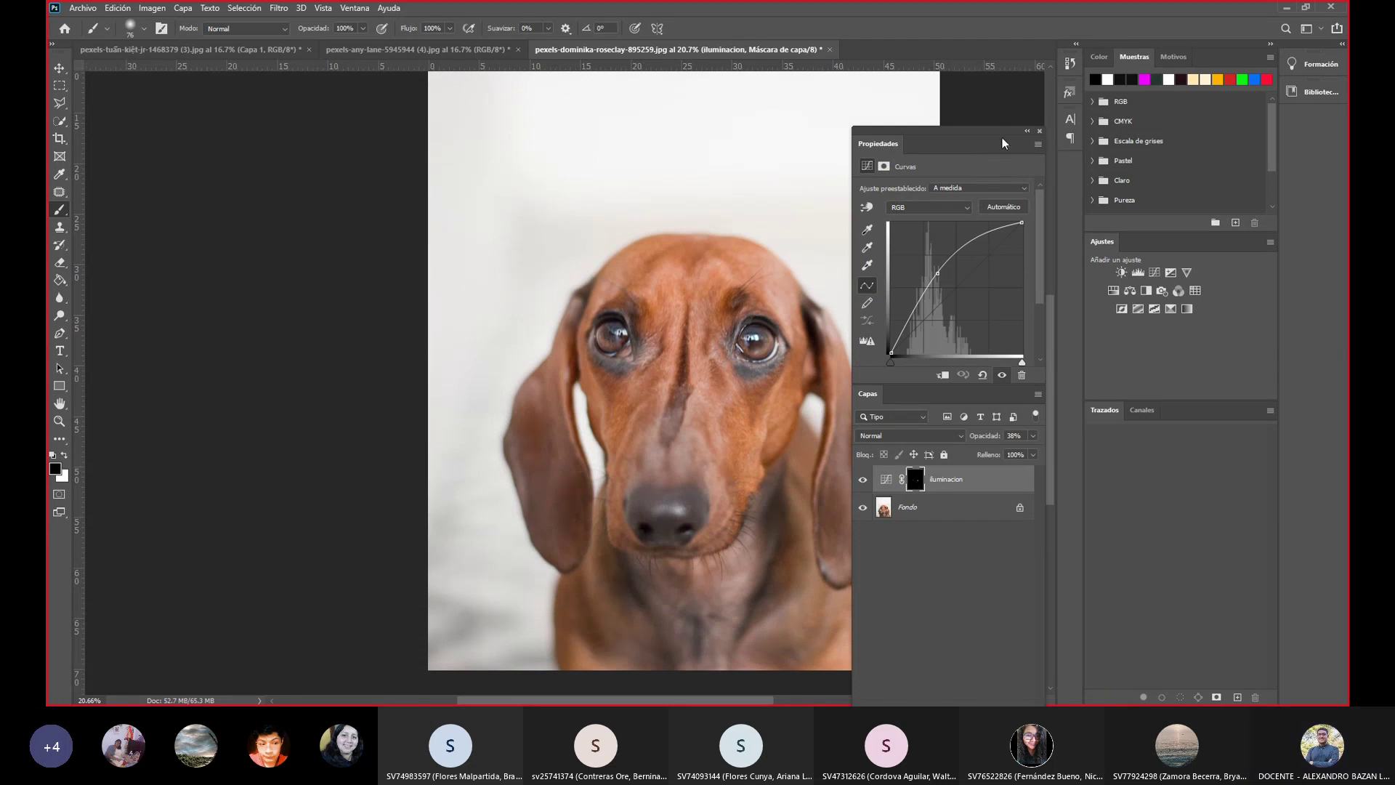
Move the Properties/Layers panel group up-left beside the photo, then dismiss the new adjustment layer list.
left_click_drag(988, 134, 962, 89)
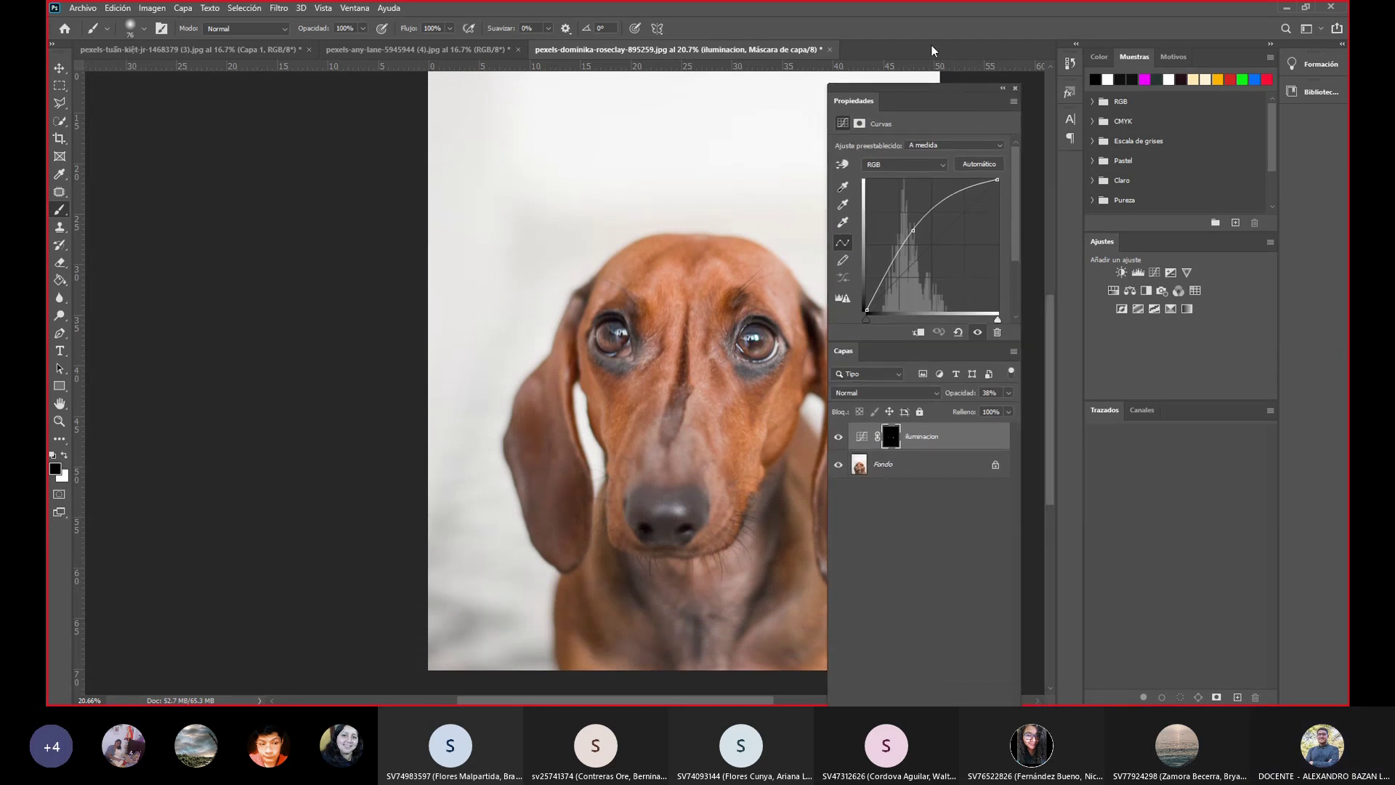
mouse_move(921, 88)
left_mouse_down()
mouse_move(777, 20)
mouse_move(958, 21)
left_mouse_up()
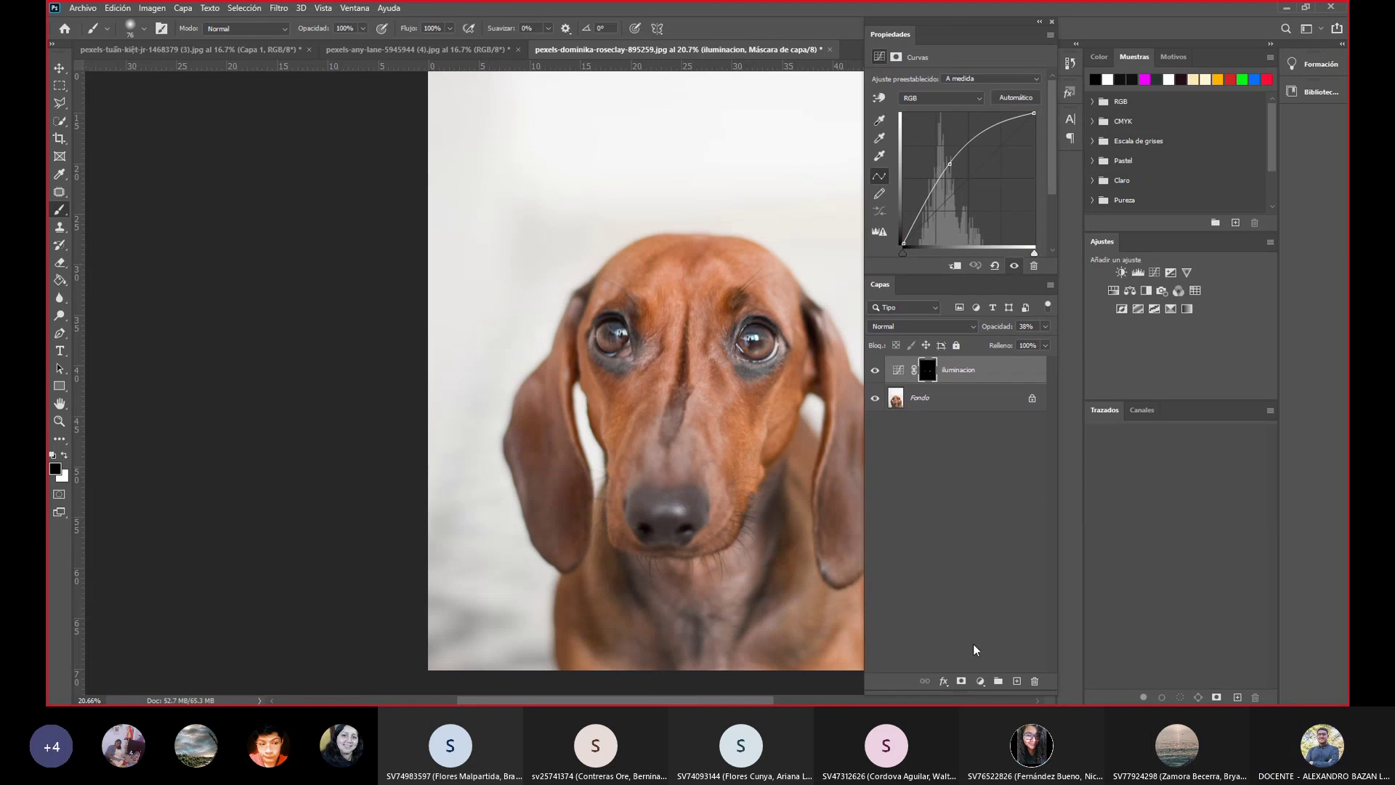
left_click(980, 681)
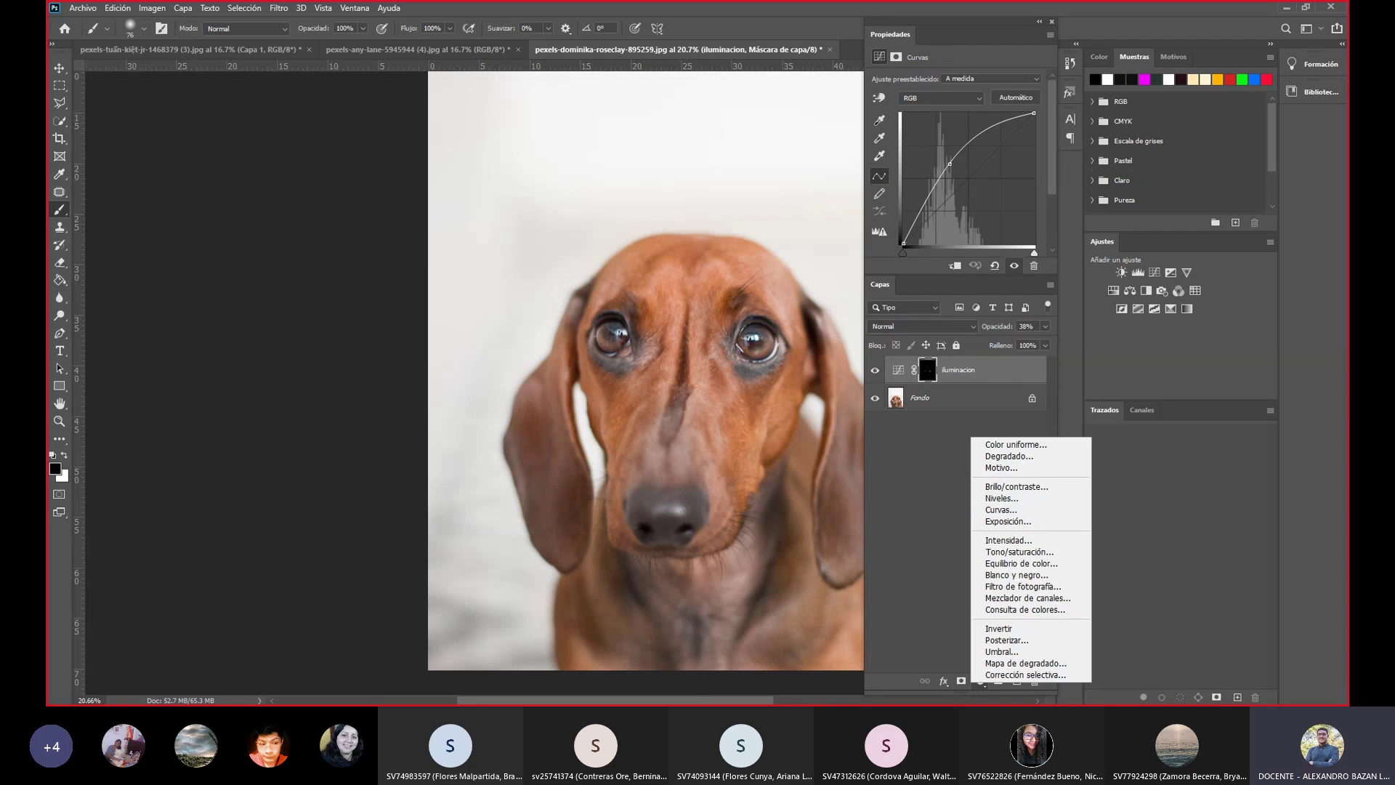
key("Escape")
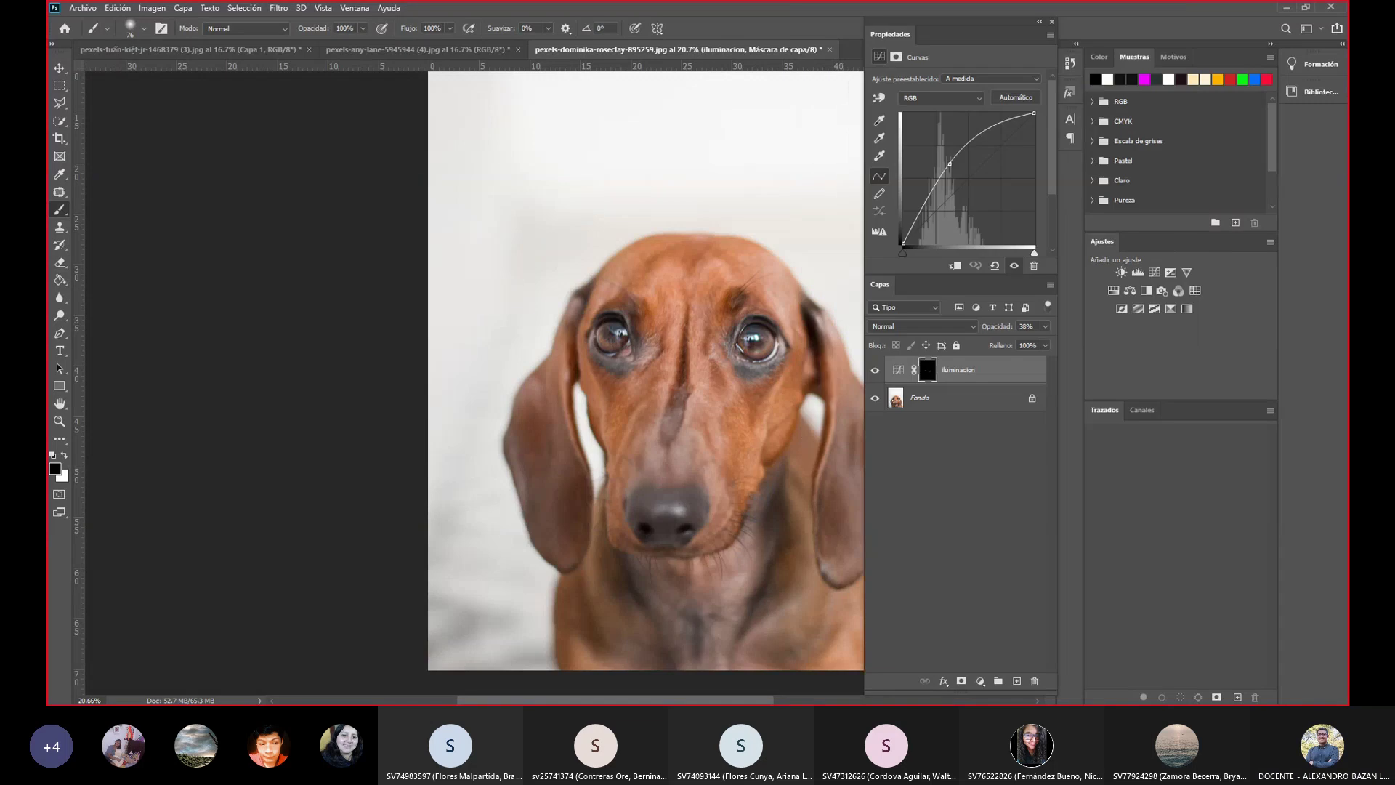
View the Iluminacion mask alone, set the brush to 156 px, and return to the photo.
left_click(927, 373, "alt")
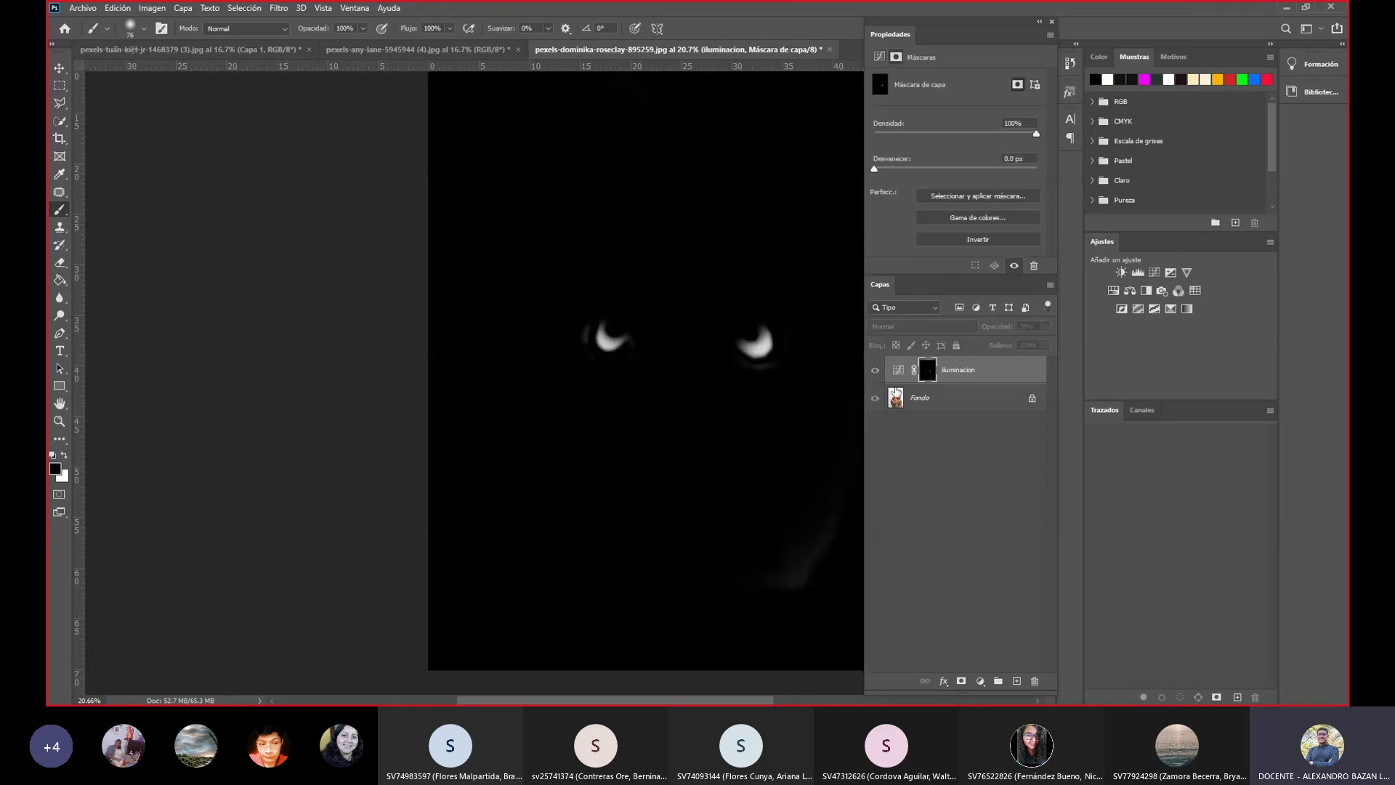
scroll(833, 462, "down", 2)
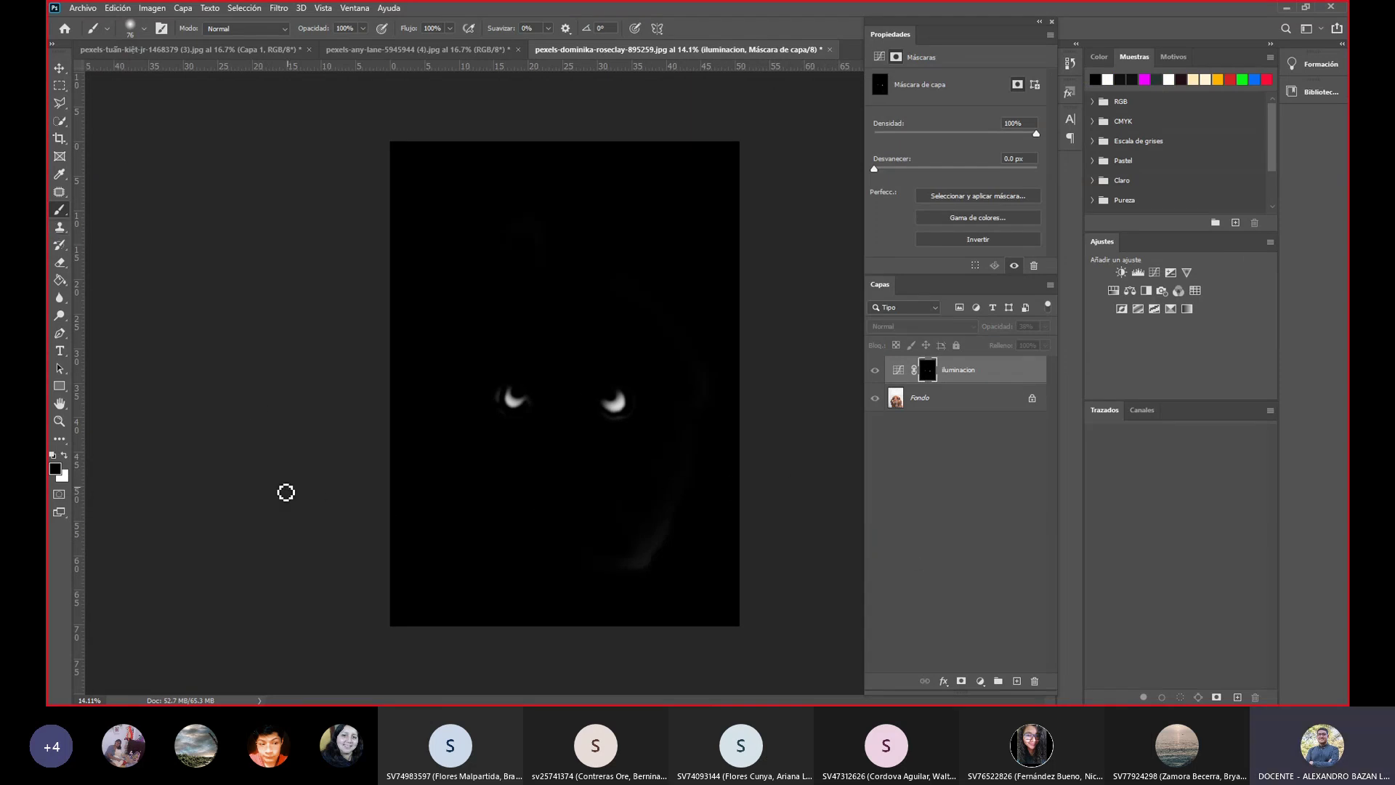
right_click(599, 509)
left_click(721, 274)
key("Return")
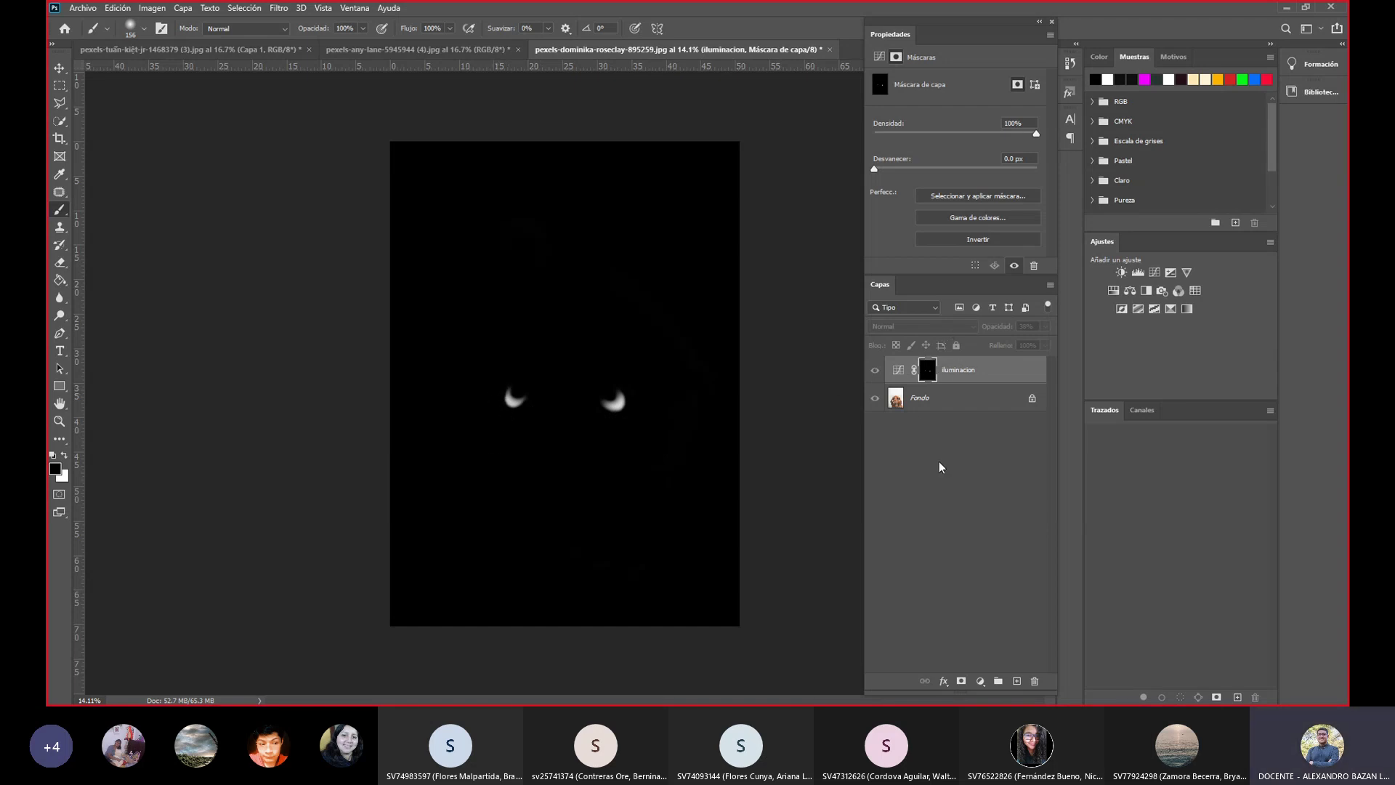
left_click(898, 370)
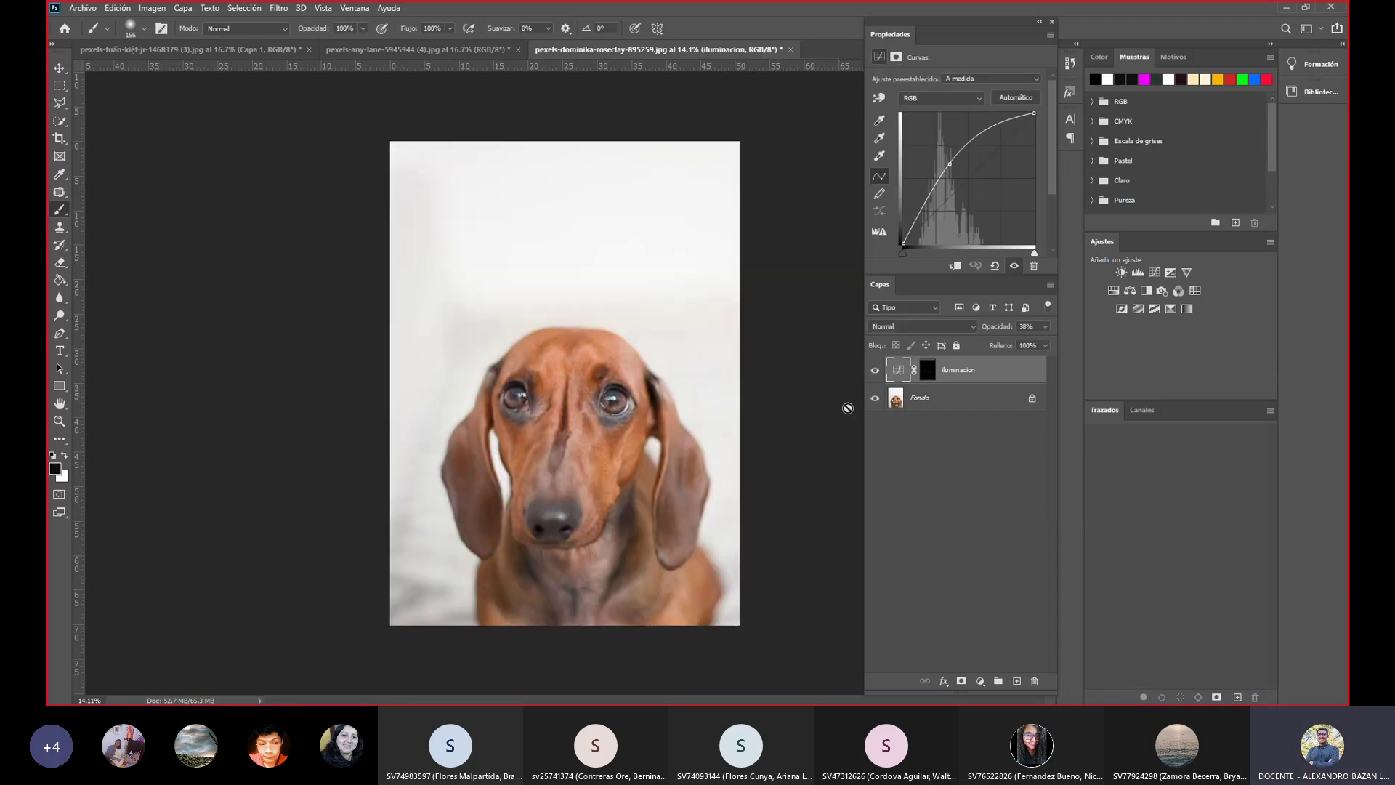
Raise the Iluminacion layer's opacity to 65%.
left_click(876, 371)
left_click(876, 371)
left_click_drag(1044, 328, 1026, 346)
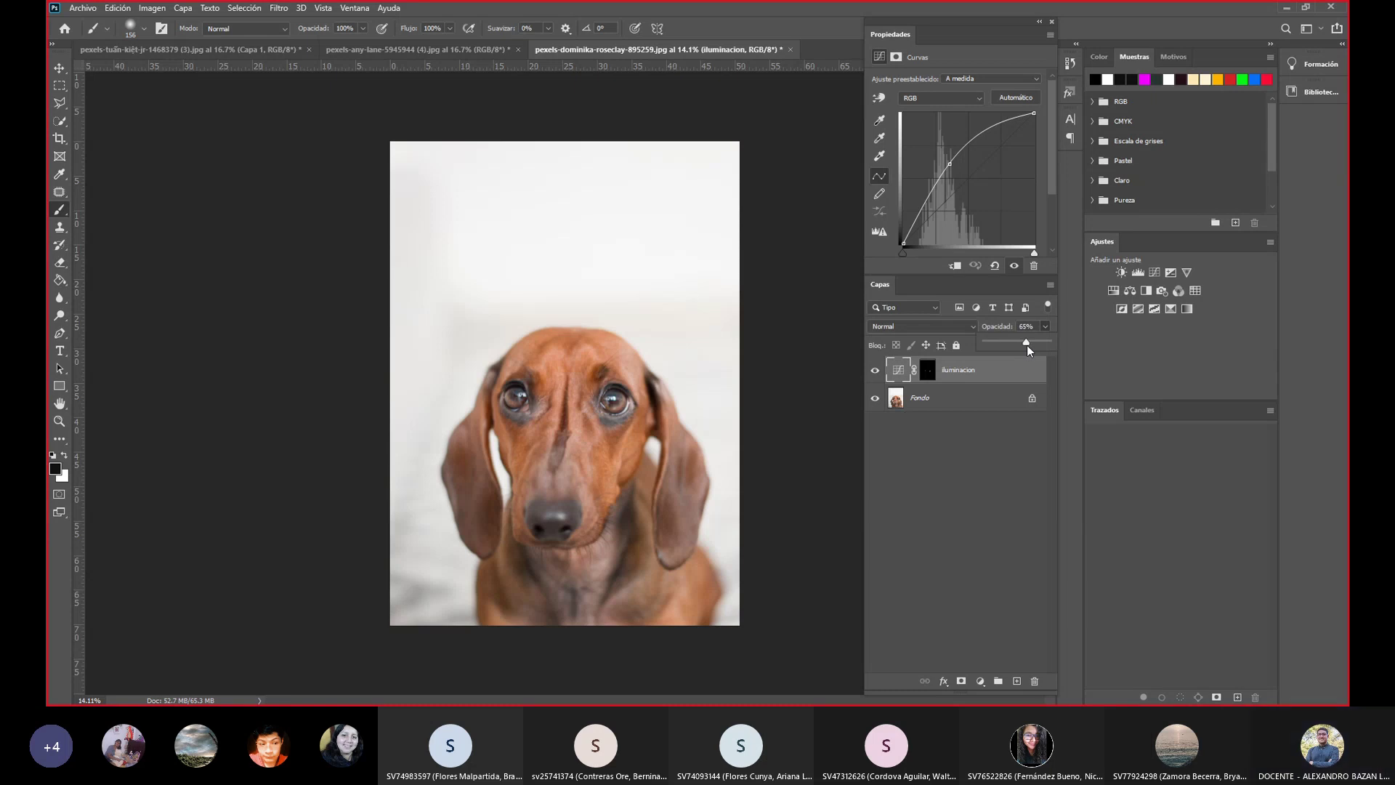
left_click(965, 440)
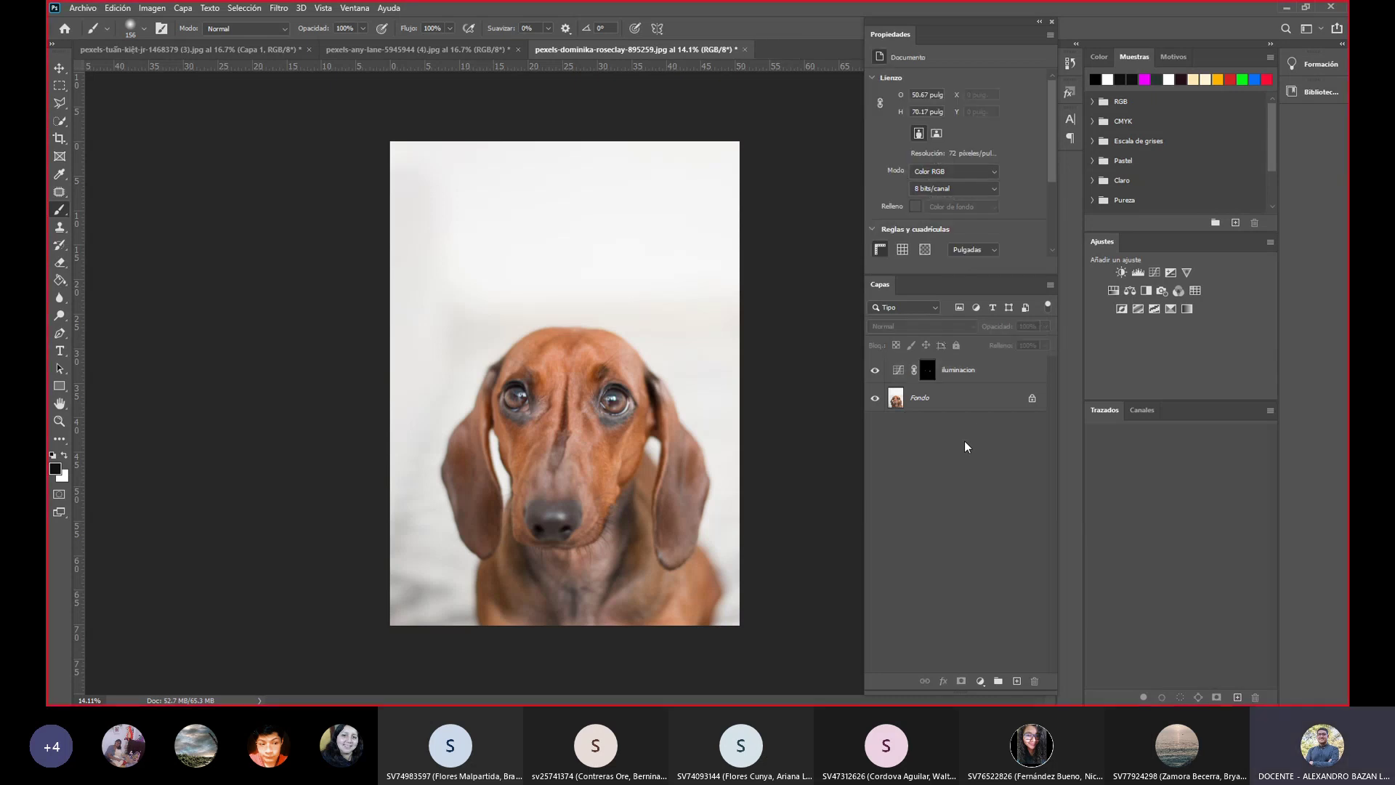
left_click(987, 372)
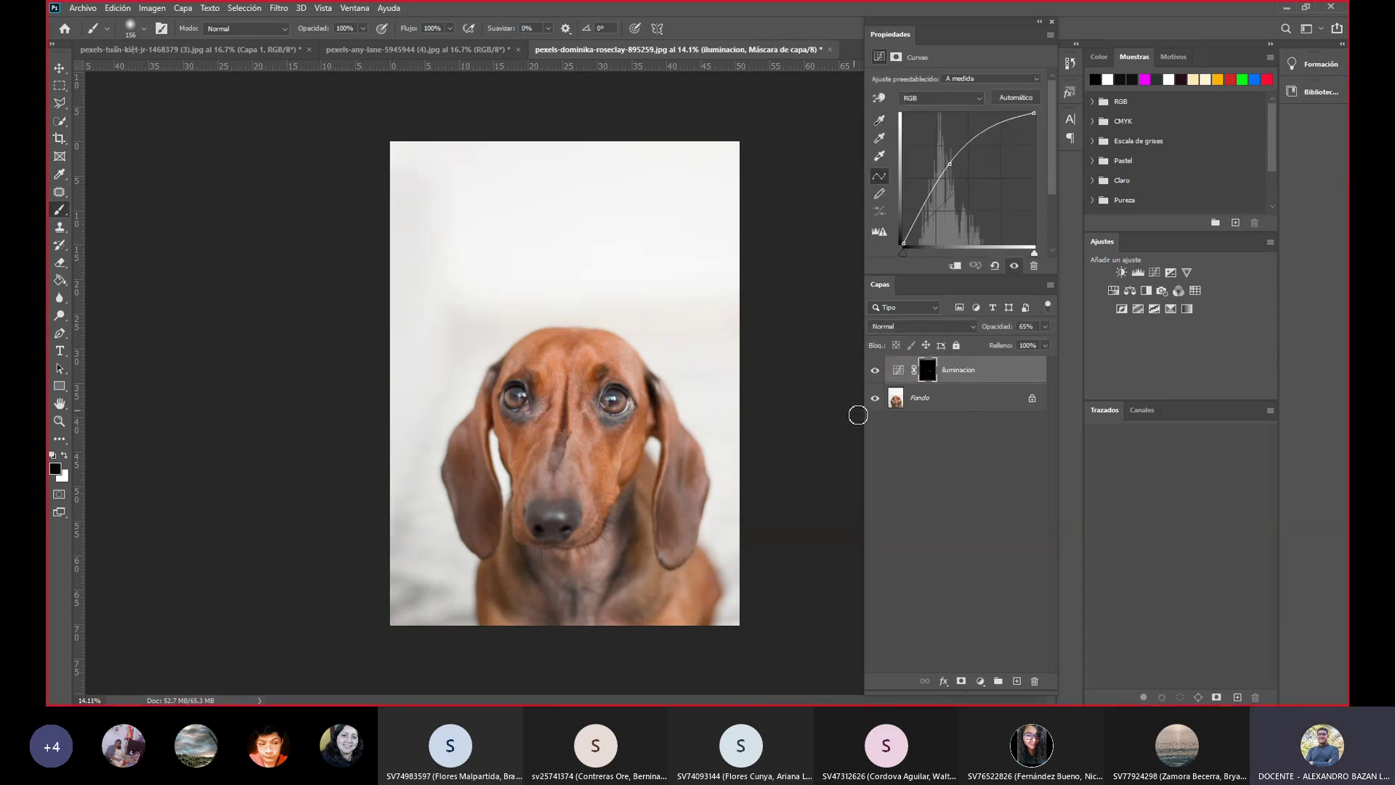
Toggle the 65% Iluminacion brightening off and on to compare the eyes.
left_click(876, 371)
left_click(875, 370)
left_click(876, 370)
left_click(875, 370)
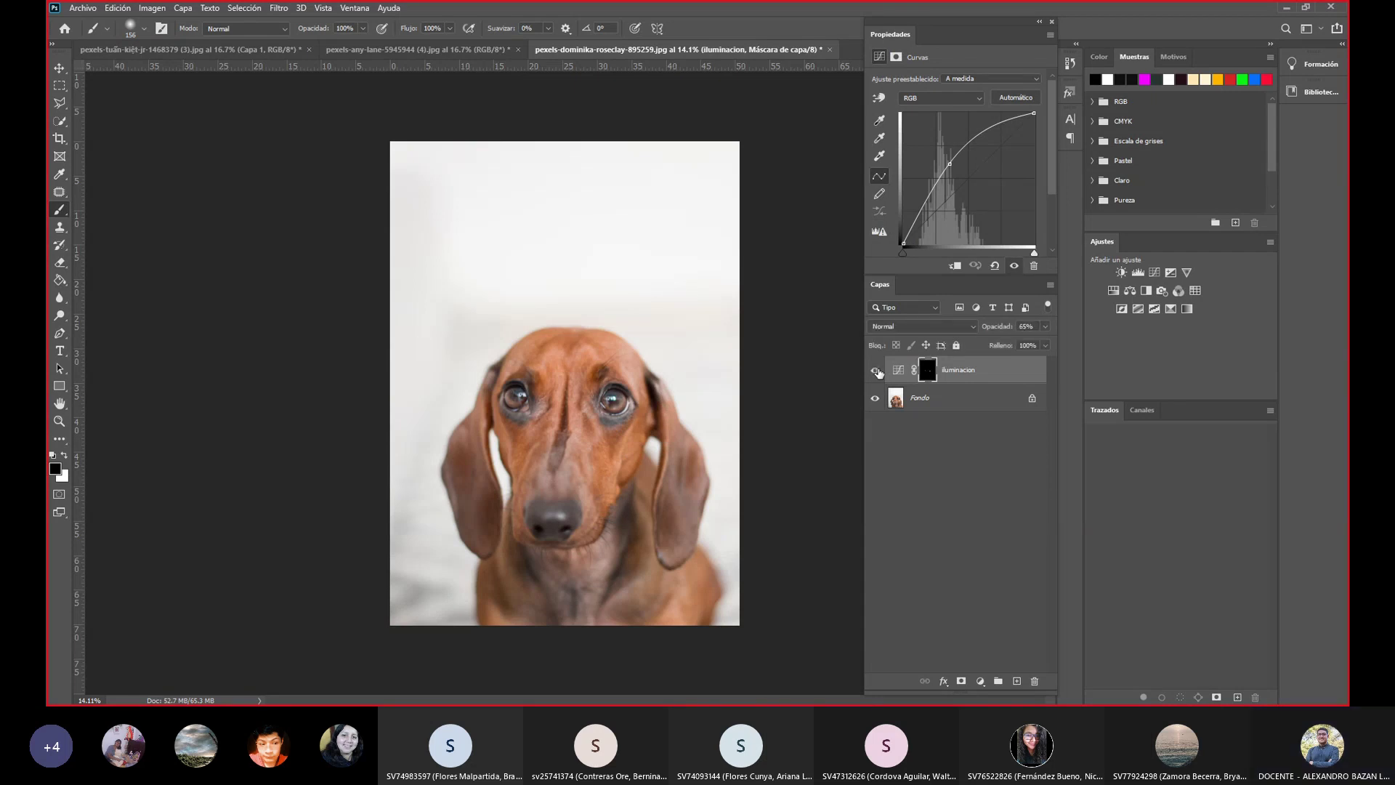
left_click(875, 371)
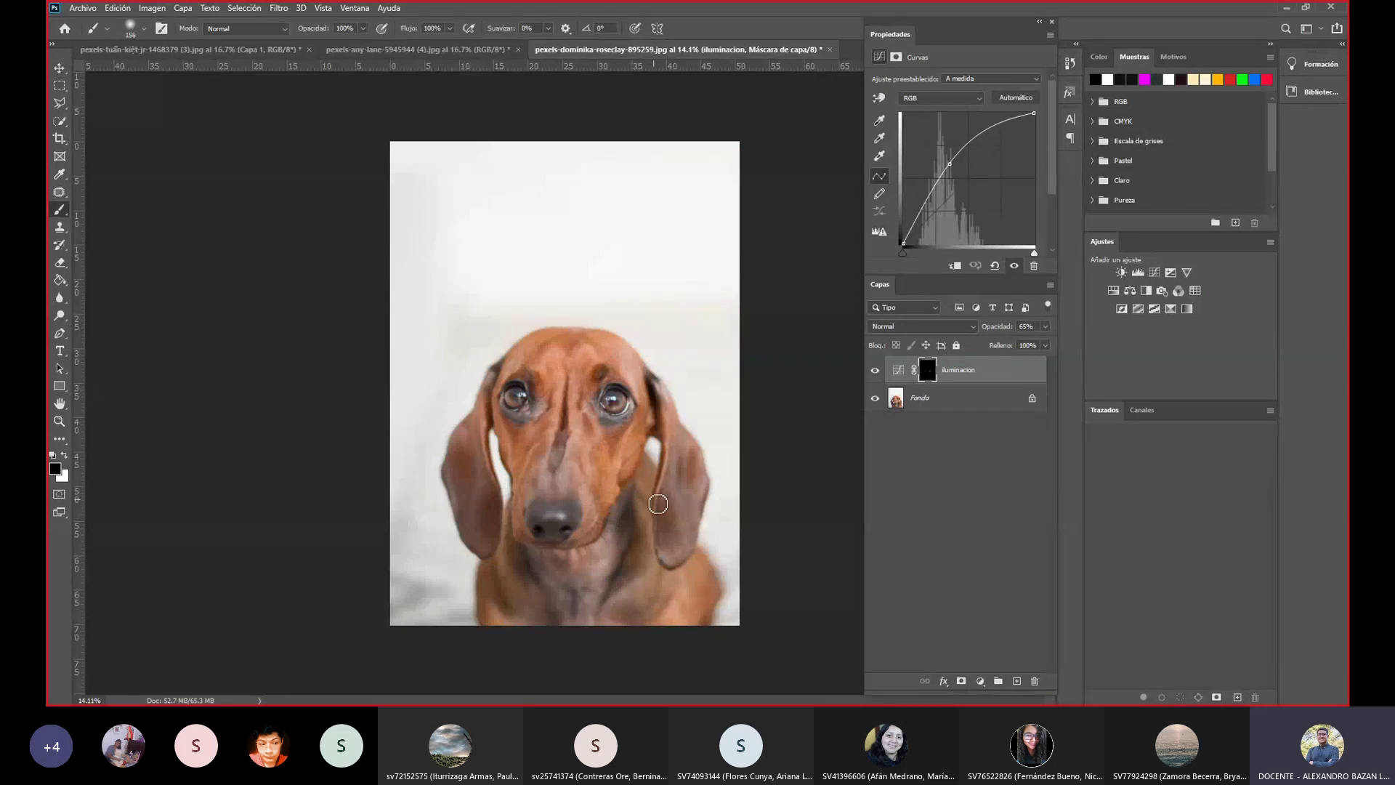
scroll(762, 430, "up", 2)
scroll(763, 421, "up", 1)
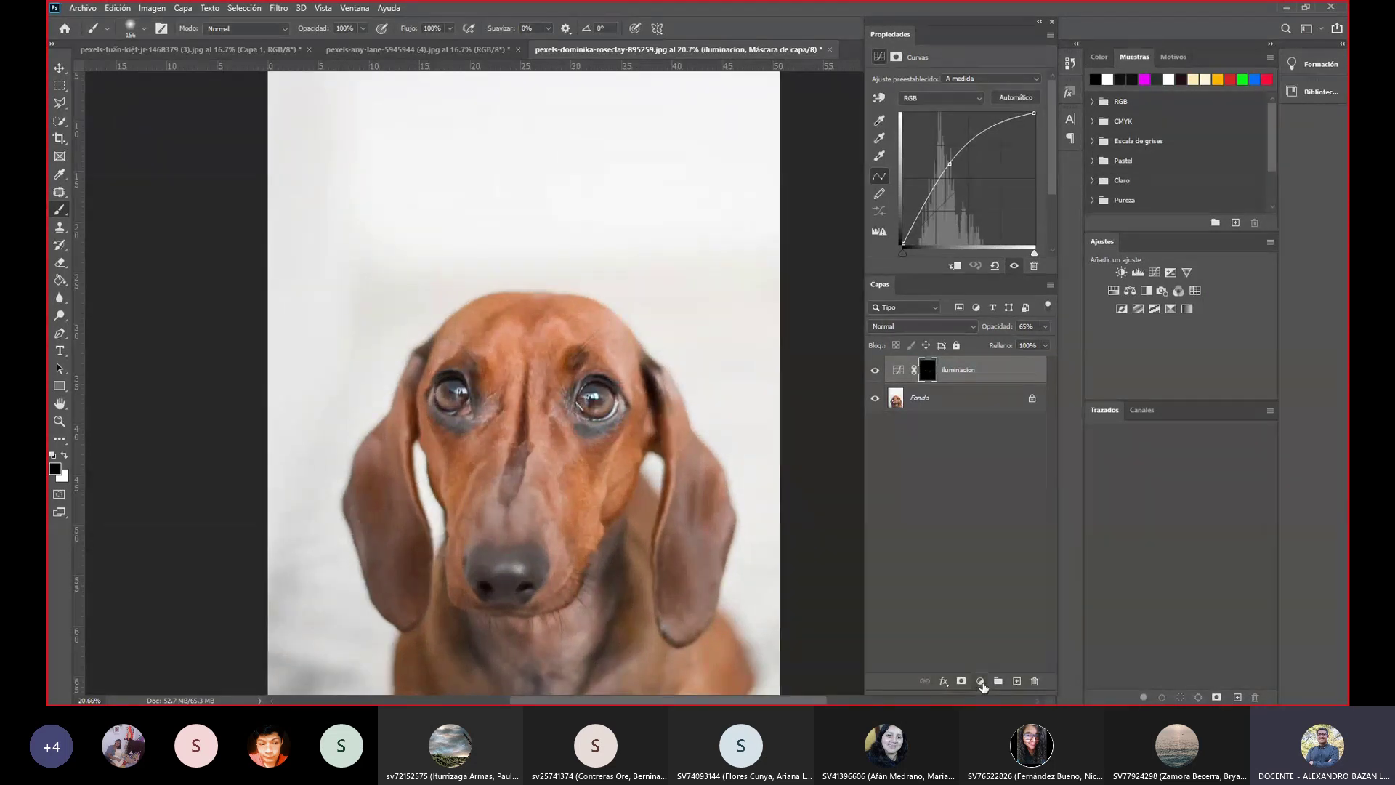
left_click(981, 682)
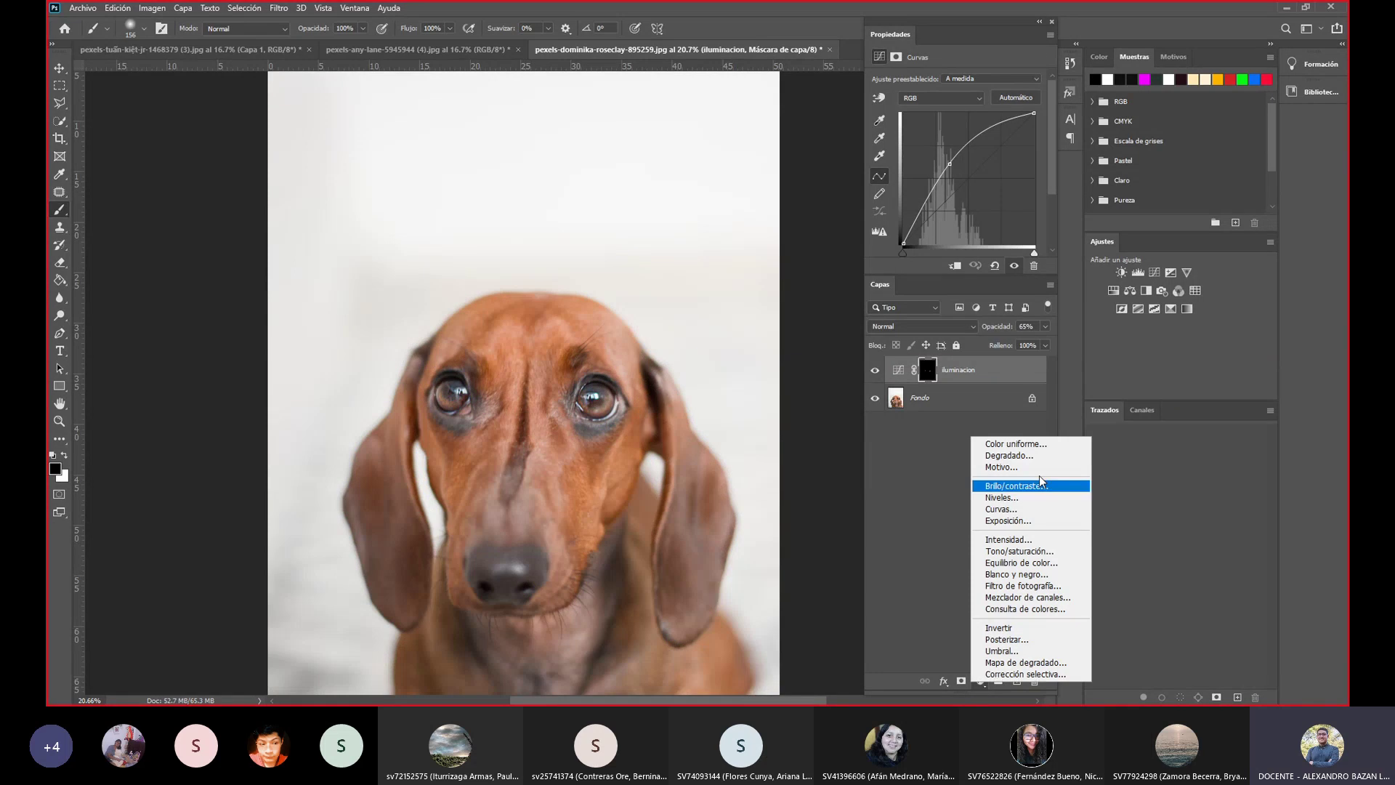
Add a Hue/Saturation adjustment layer and try shifting the dog's hue.
left_click(989, 672)
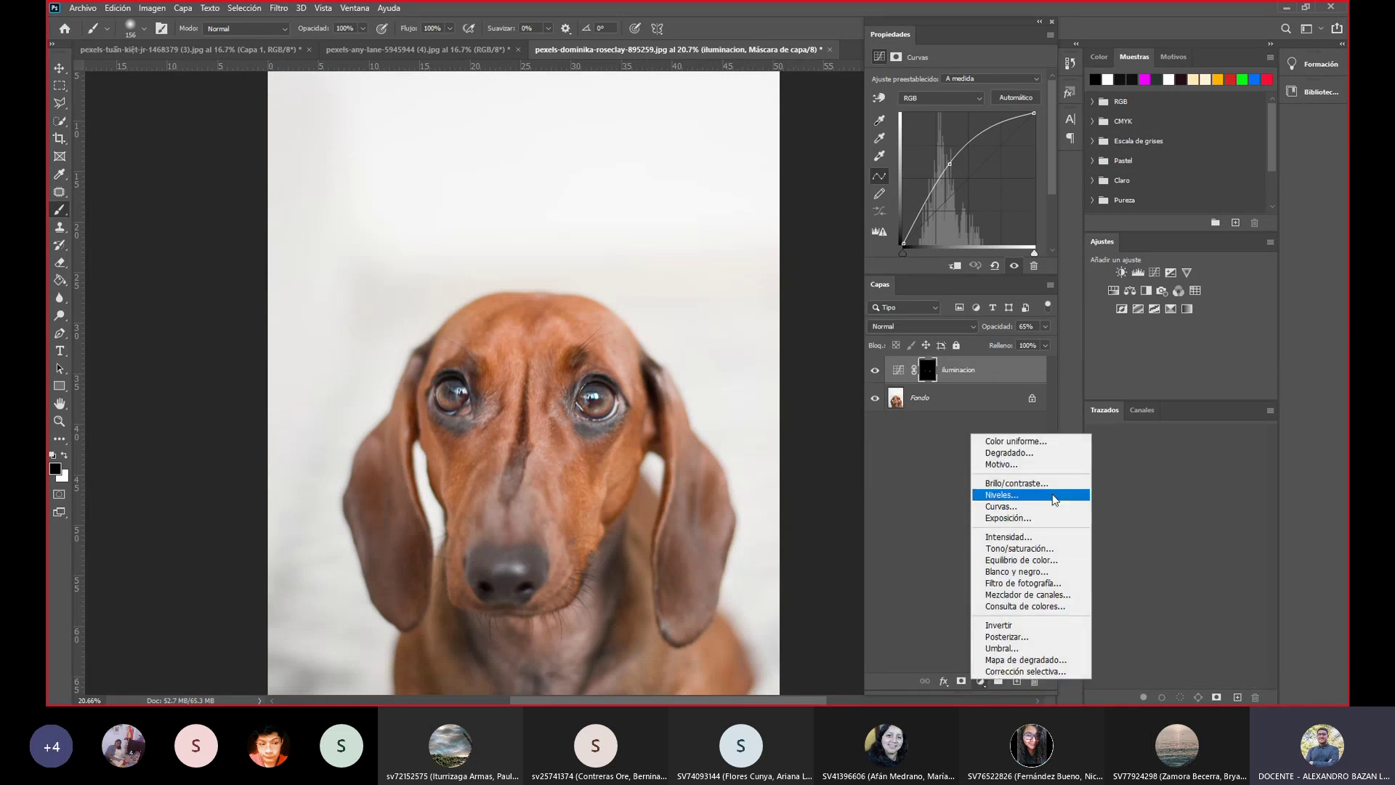
left_click(1028, 548)
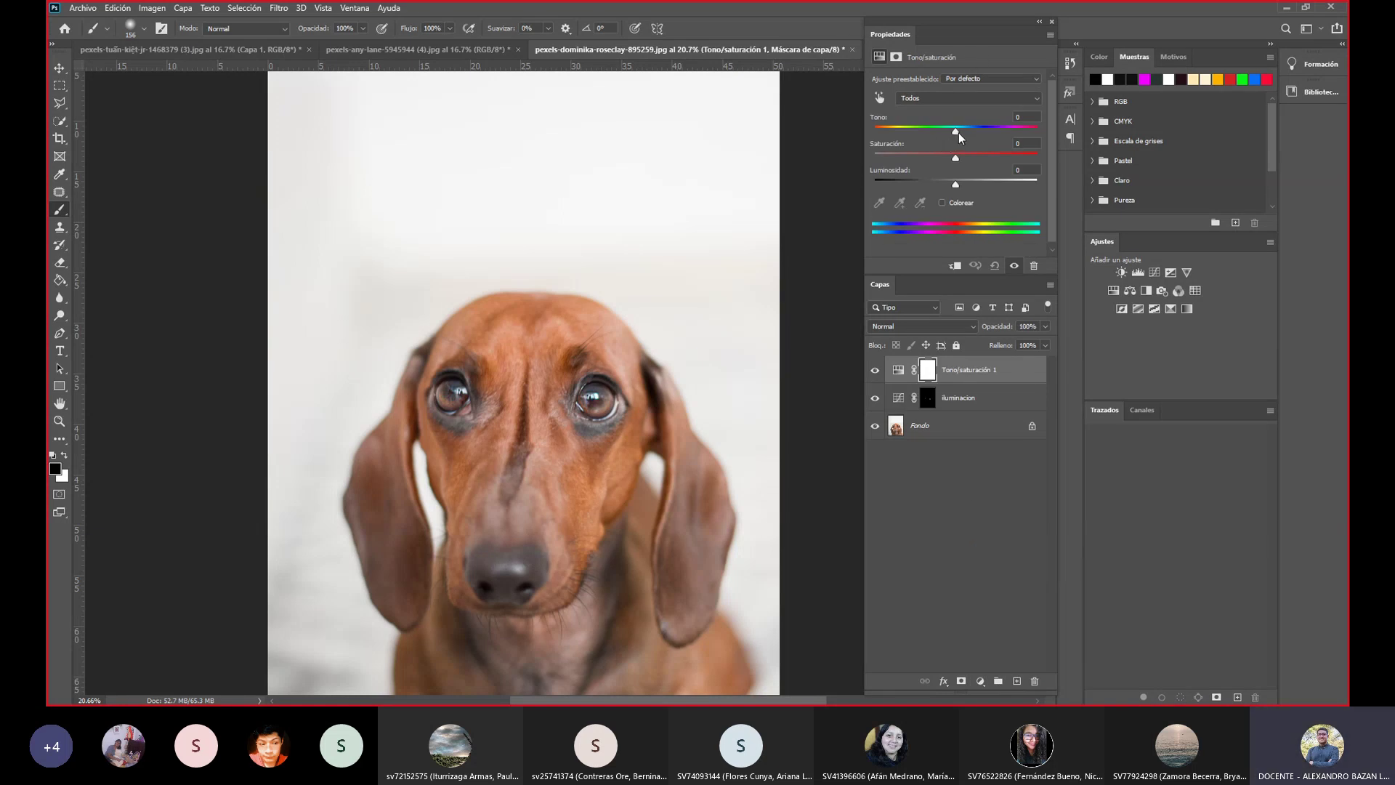
mouse_move(956, 131)
left_mouse_down()
mouse_move(1015, 133)
mouse_move(911, 134)
mouse_move(953, 138)
left_mouse_up()
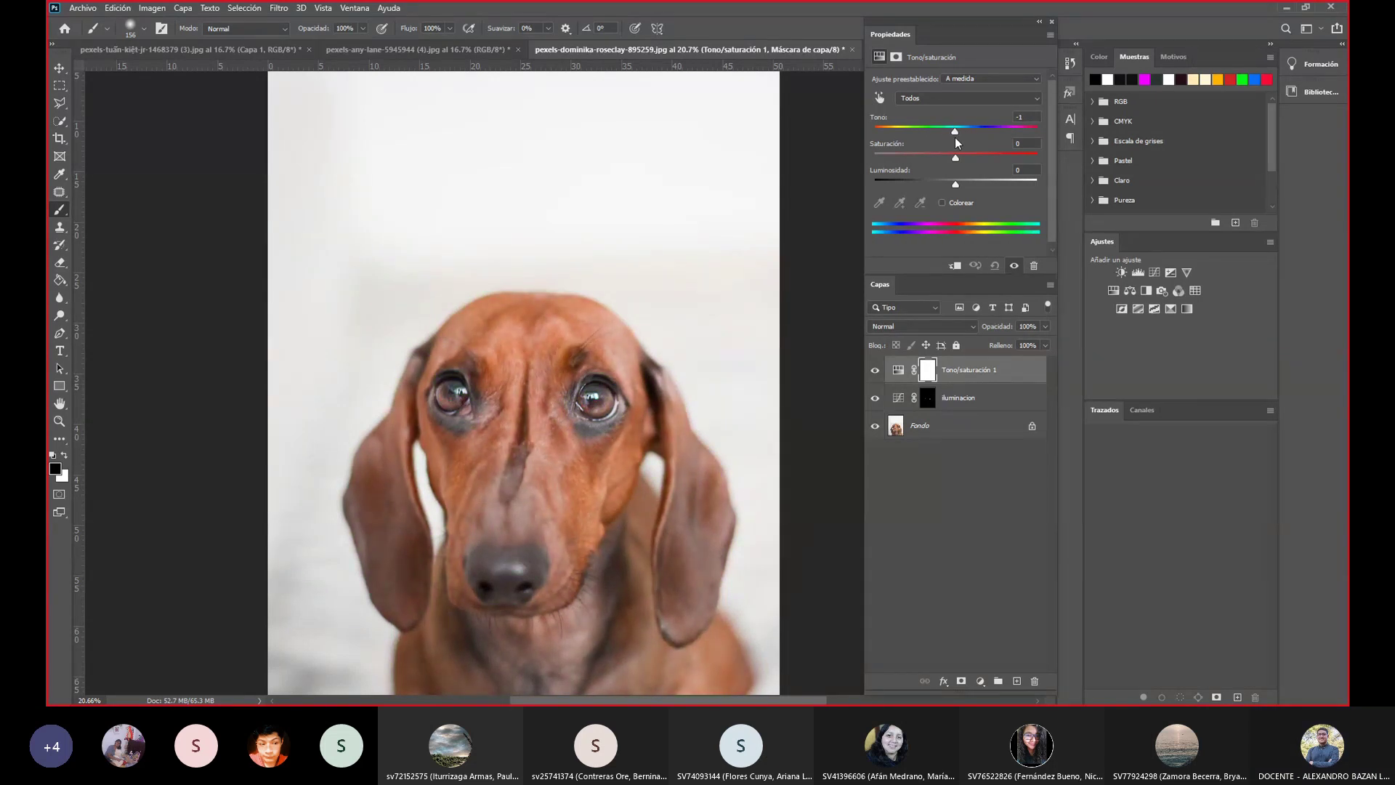
left_click(875, 371)
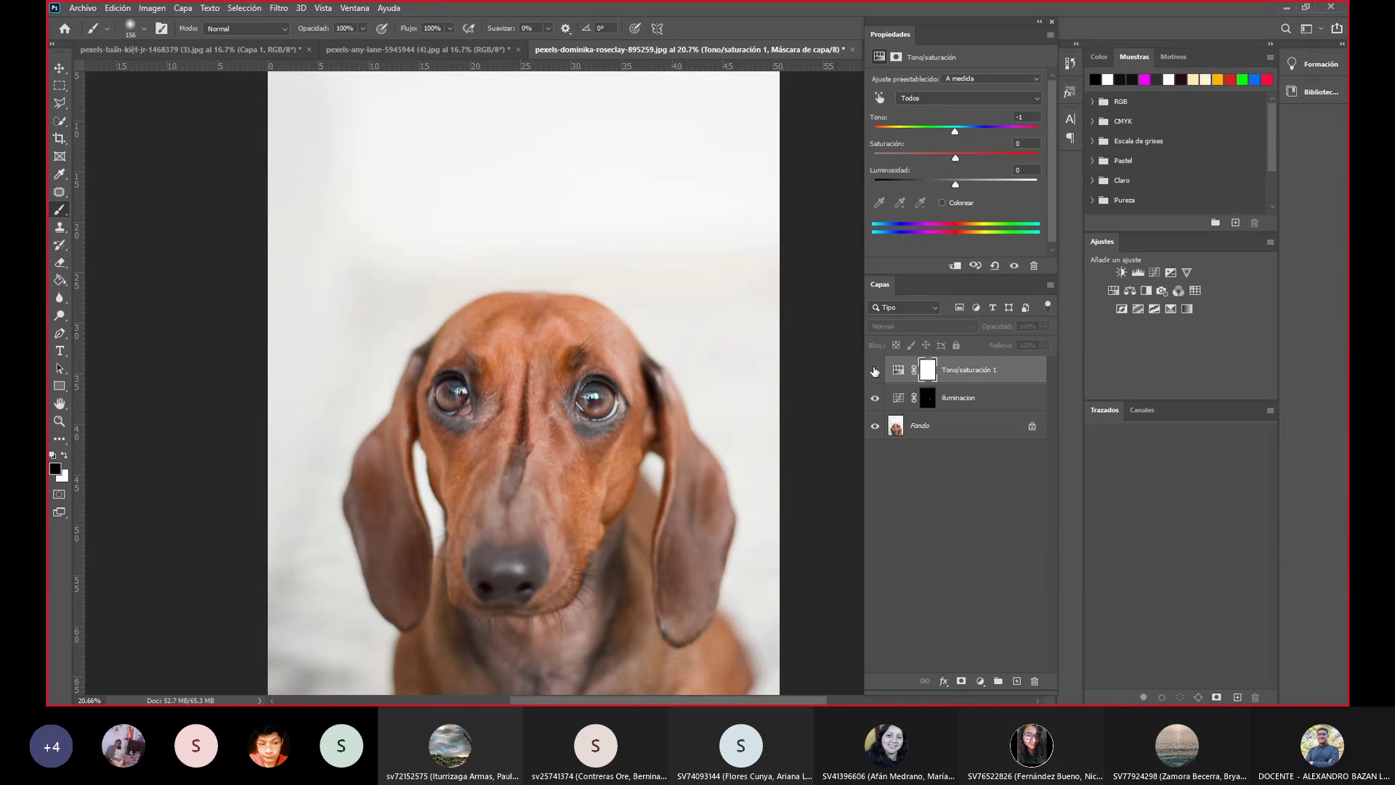
left_click(875, 371)
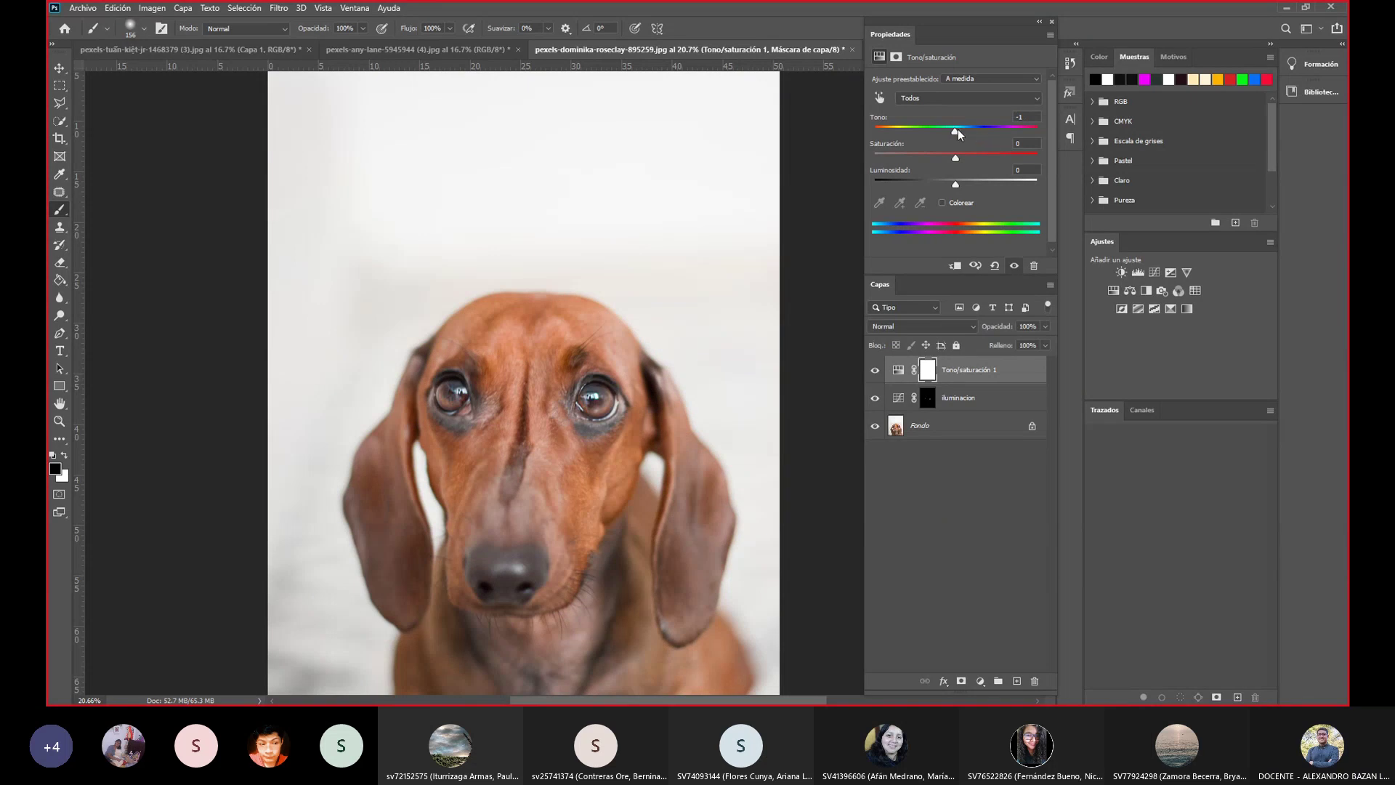
mouse_move(961, 131)
left_mouse_down()
mouse_move(1045, 134)
mouse_move(934, 137)
mouse_move(949, 141)
left_mouse_up()
Set the Tono/saturación values to Hue -5 and Saturation 20.
left_click(1024, 117)
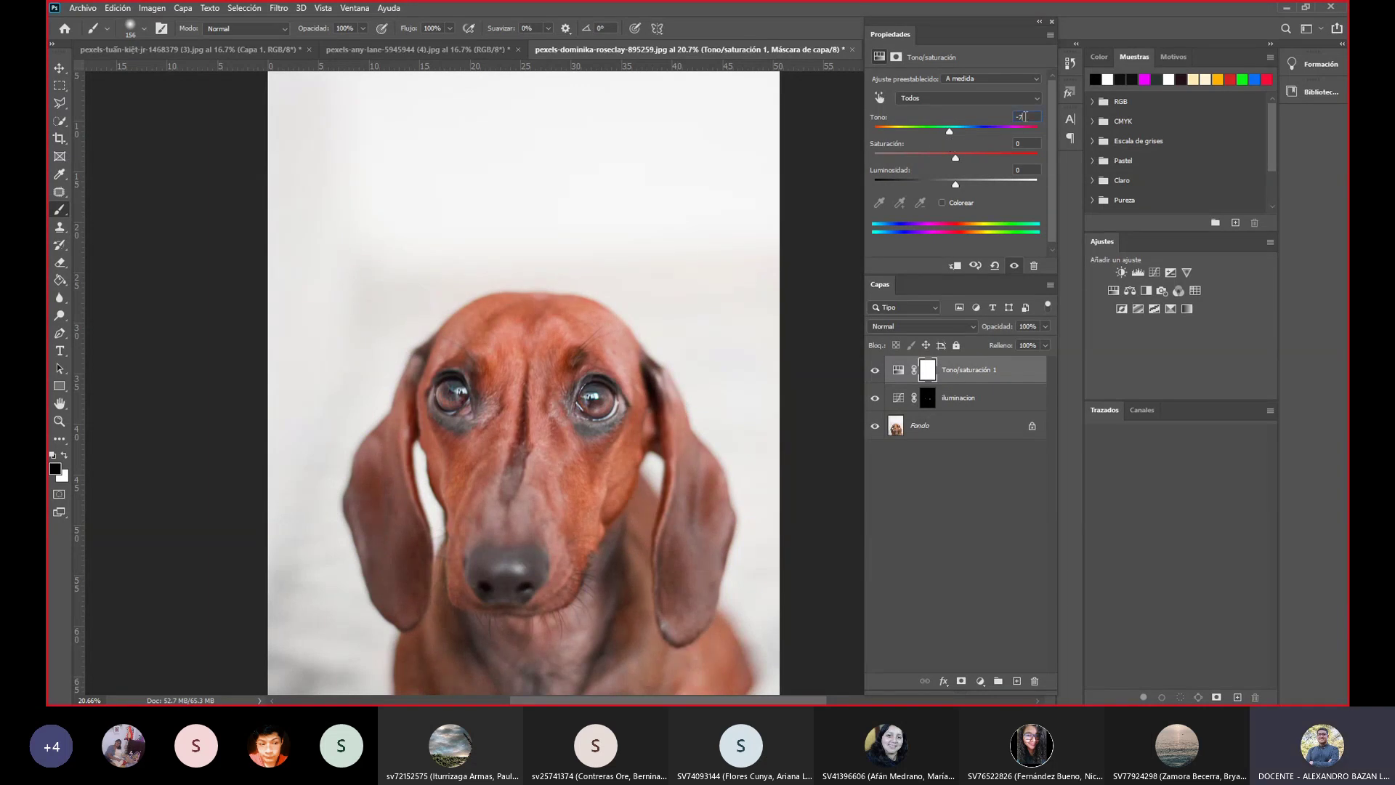
left_click_drag(948, 129, 945, 129)
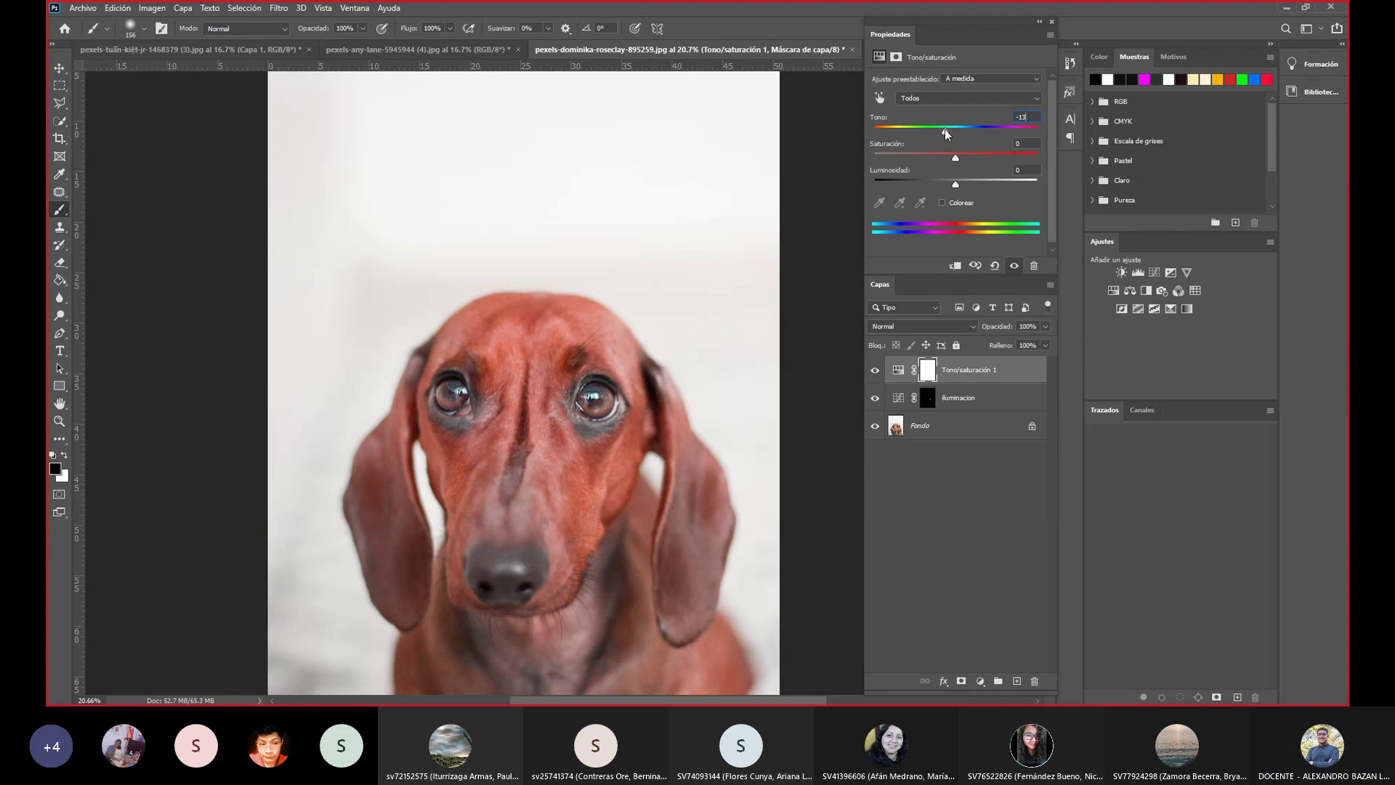
key("Return")
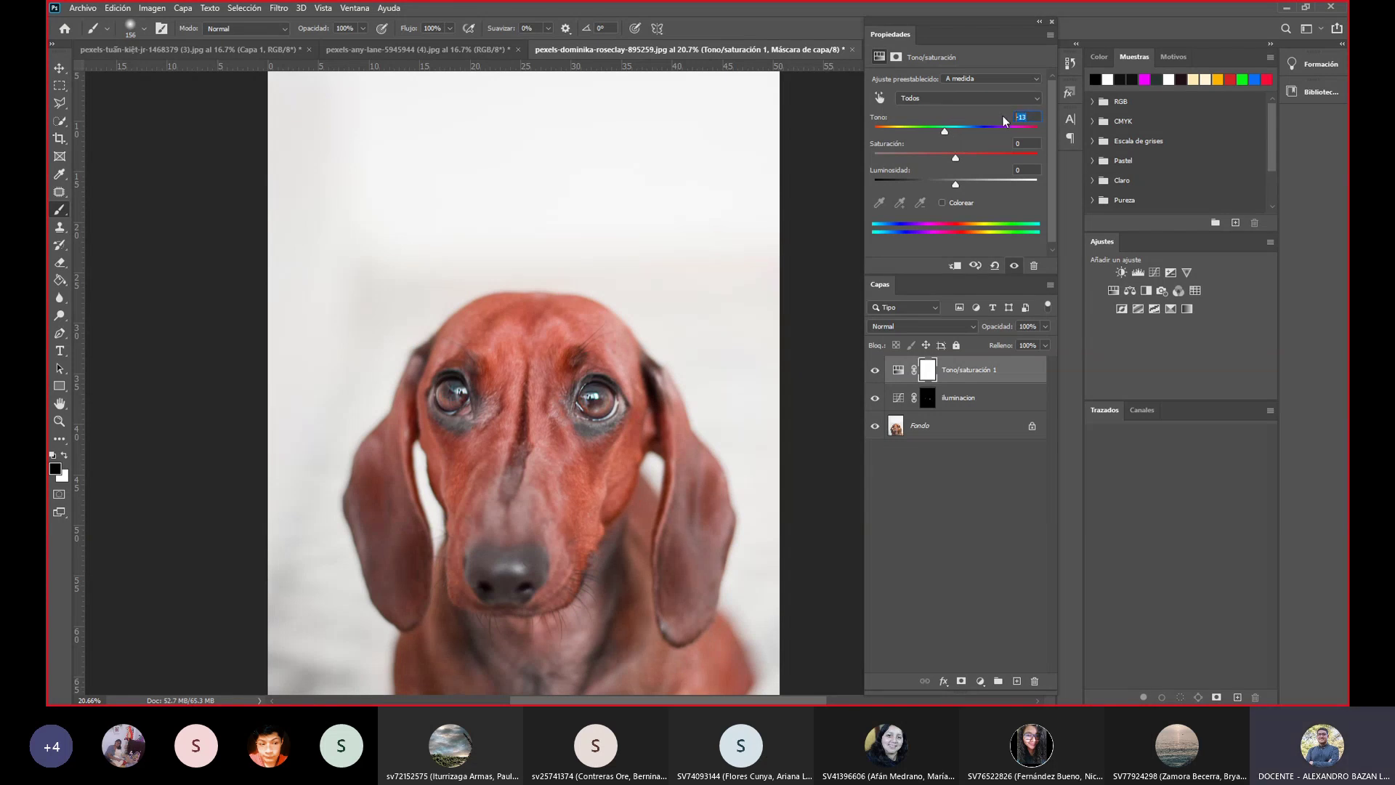
type("15")
mouse_move(956, 157)
left_mouse_down()
mouse_move(974, 157)
mouse_move(953, 128)
left_mouse_up()
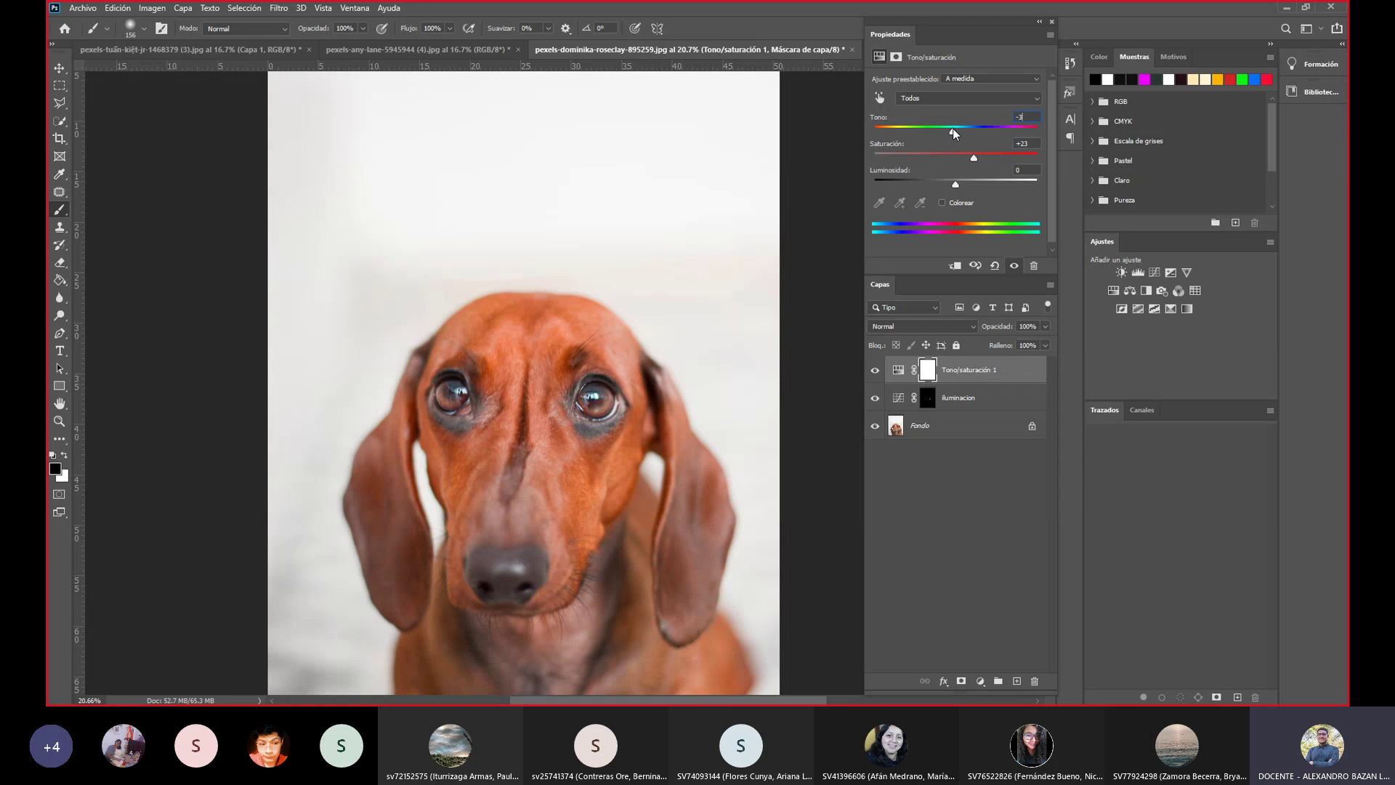
key("Return")
key("Return")
left_click(980, 156)
type("20")
key("Return")
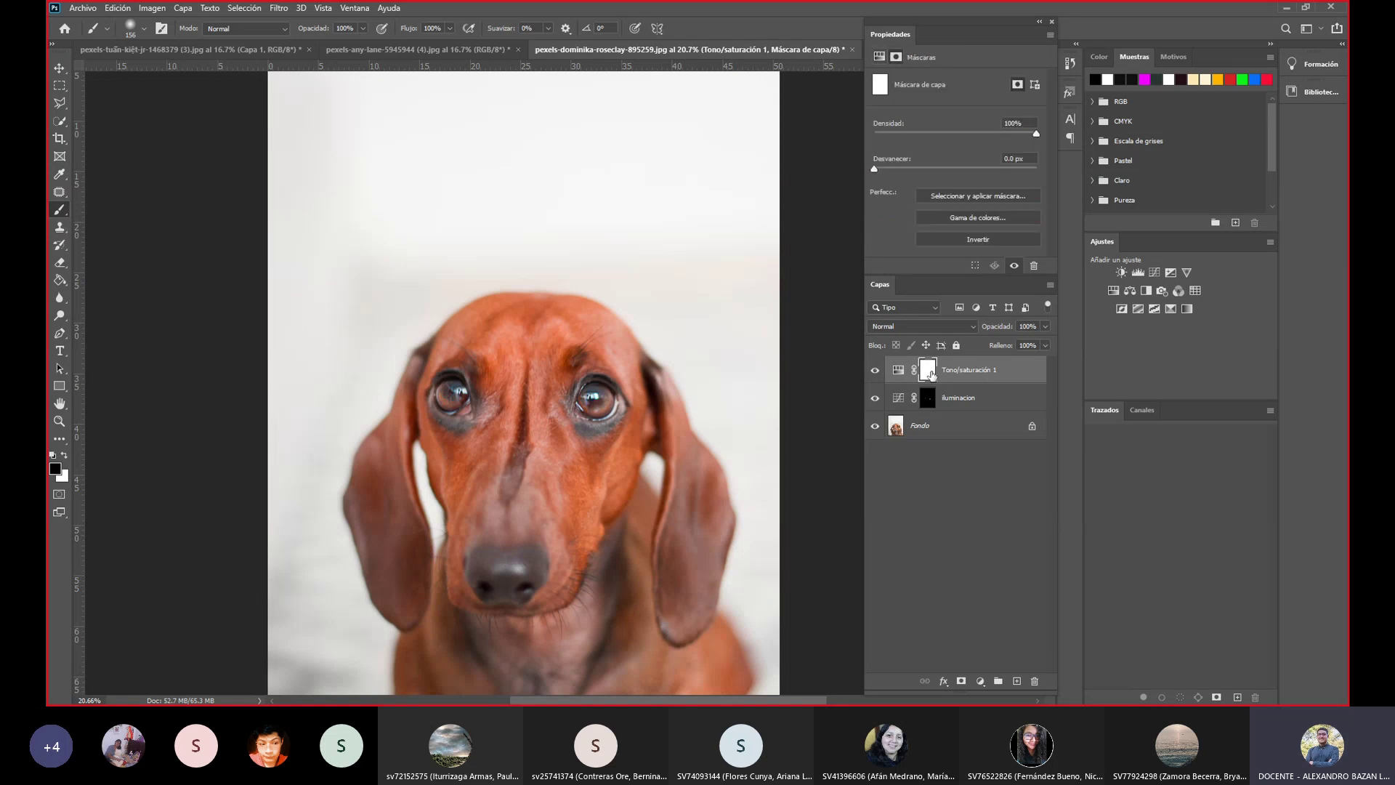
Invert the Tono/saturación 1 mask to black and paint white over both irises.
key("ctrl+i")
left_click(65, 456)
scroll(445, 390, "up", 1)
scroll(445, 390, "up", 1)
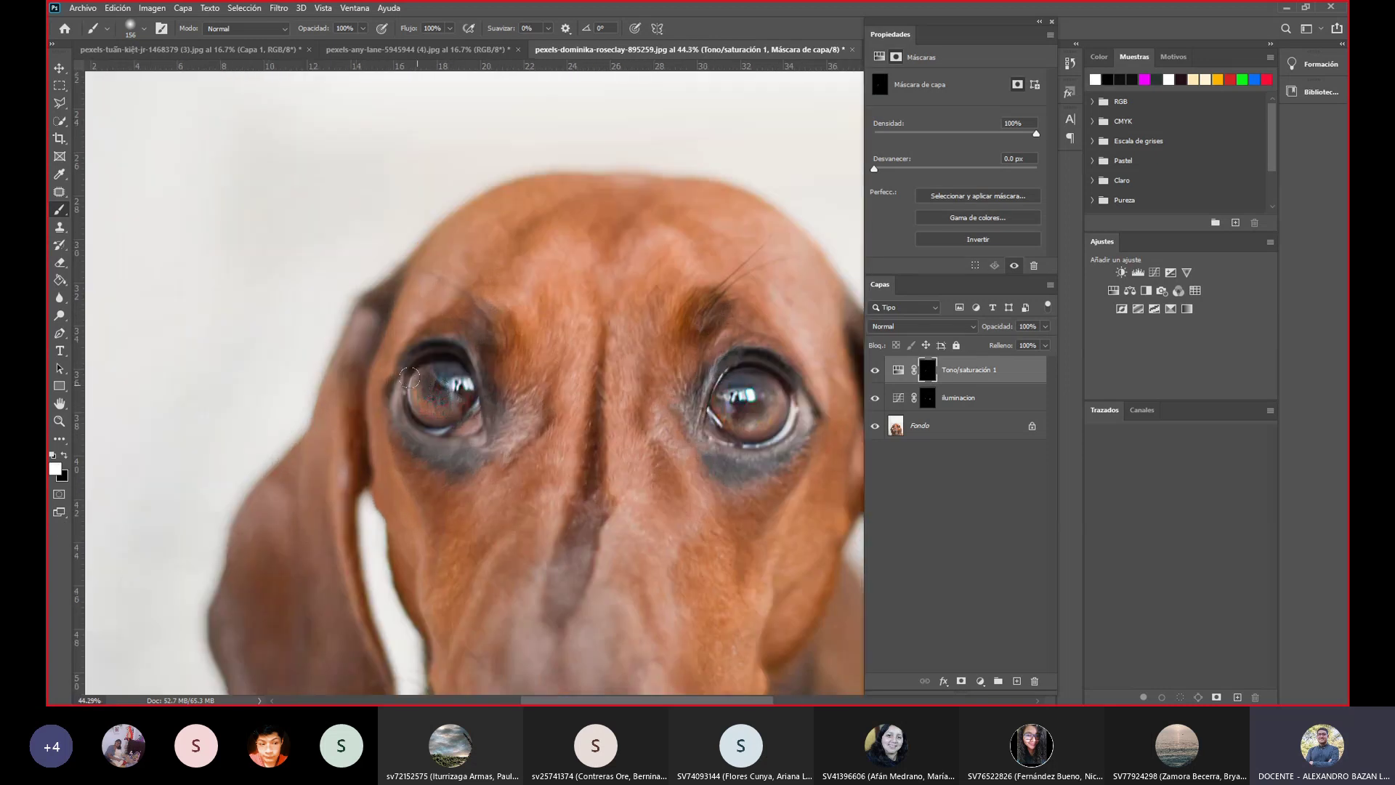
left_click_drag(409, 377, 405, 365)
left_click_drag(763, 402, 719, 413)
Zoom out, centre the dog, and toggle both adjustment layers to compare.
scroll(835, 416, "down", 3)
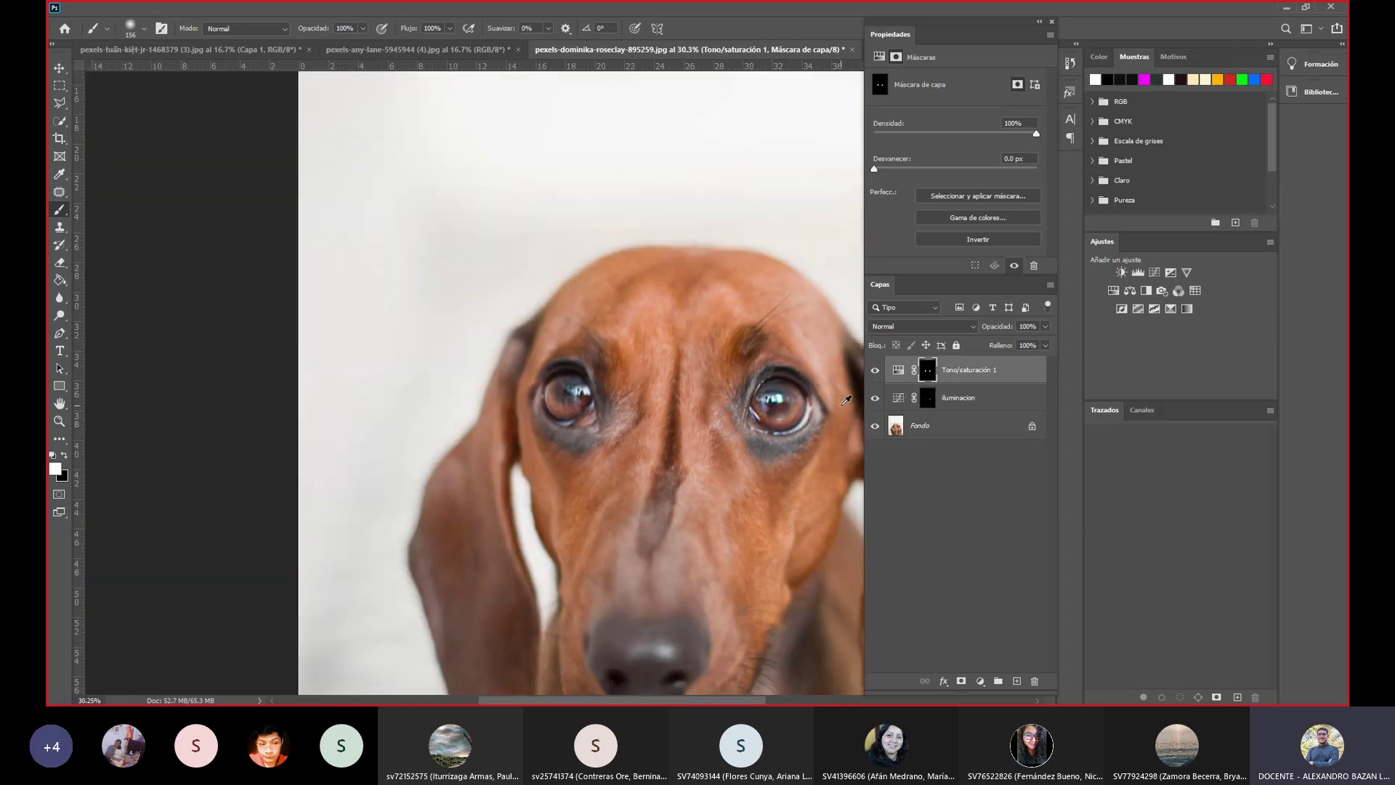
scroll(835, 416, "down", 3)
left_click_drag(808, 452, 558, 440)
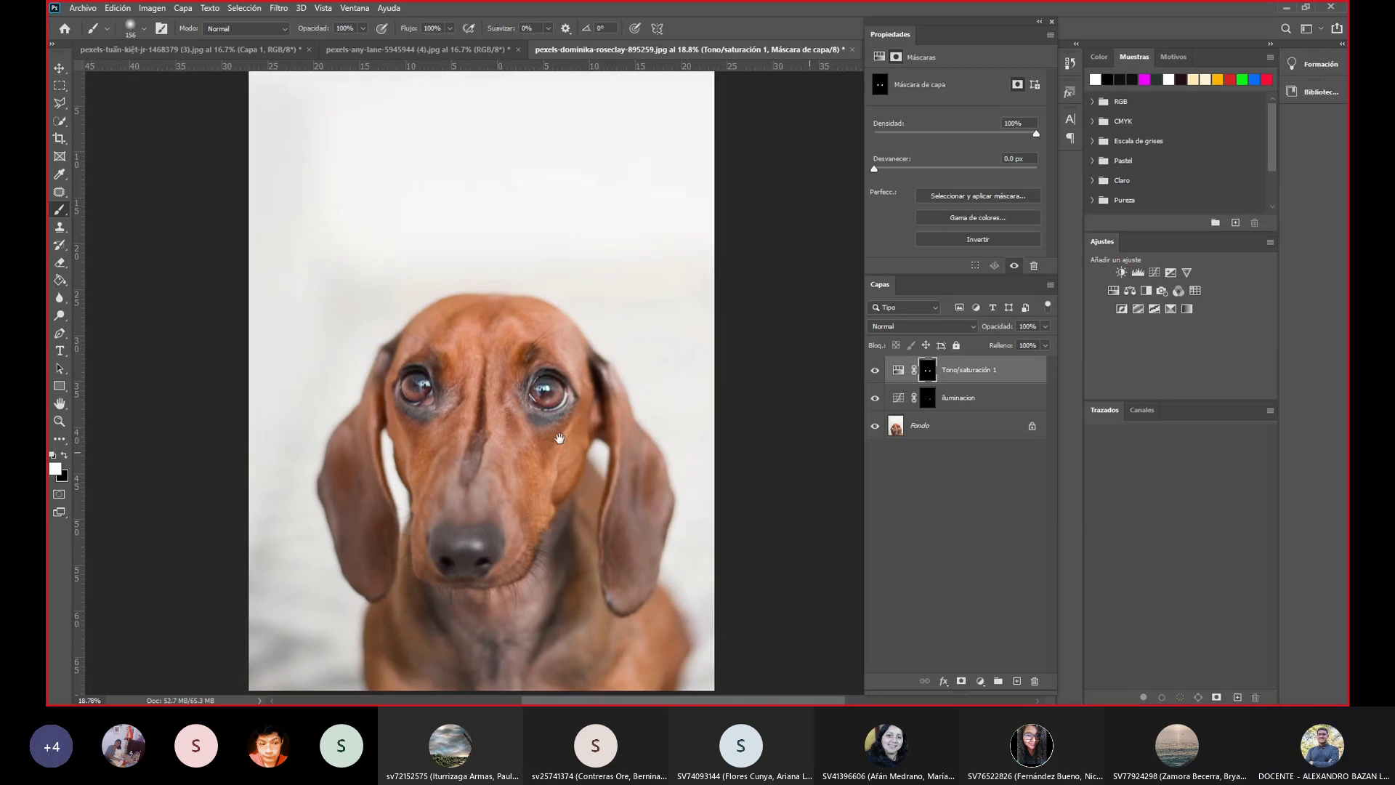
left_click_drag(876, 374, 879, 389)
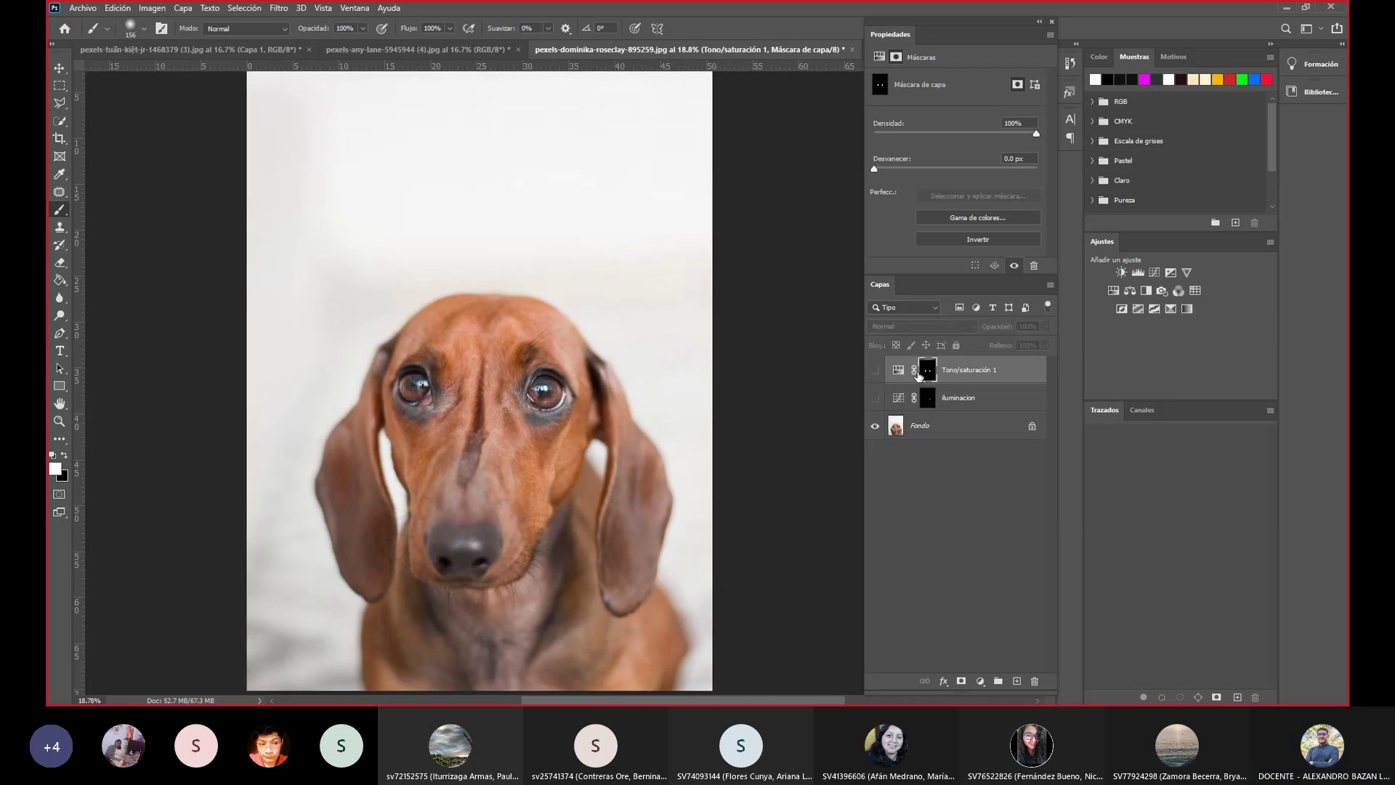
left_click_drag(875, 372, 877, 400)
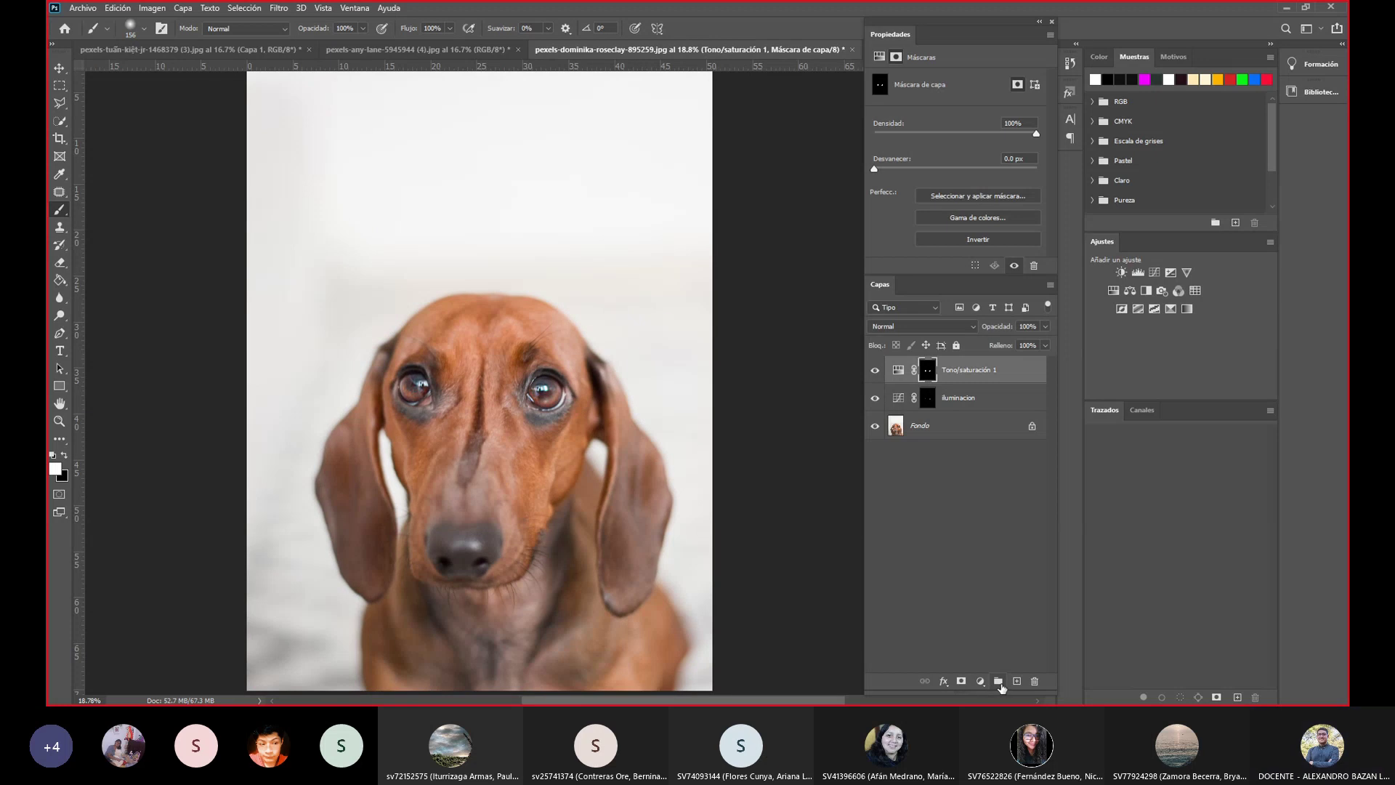
Create Grupo 1, drag Tono/saturación 1 and iluminacion into it, and toggle its visibility to compare.
left_click(998, 681)
left_click(950, 385)
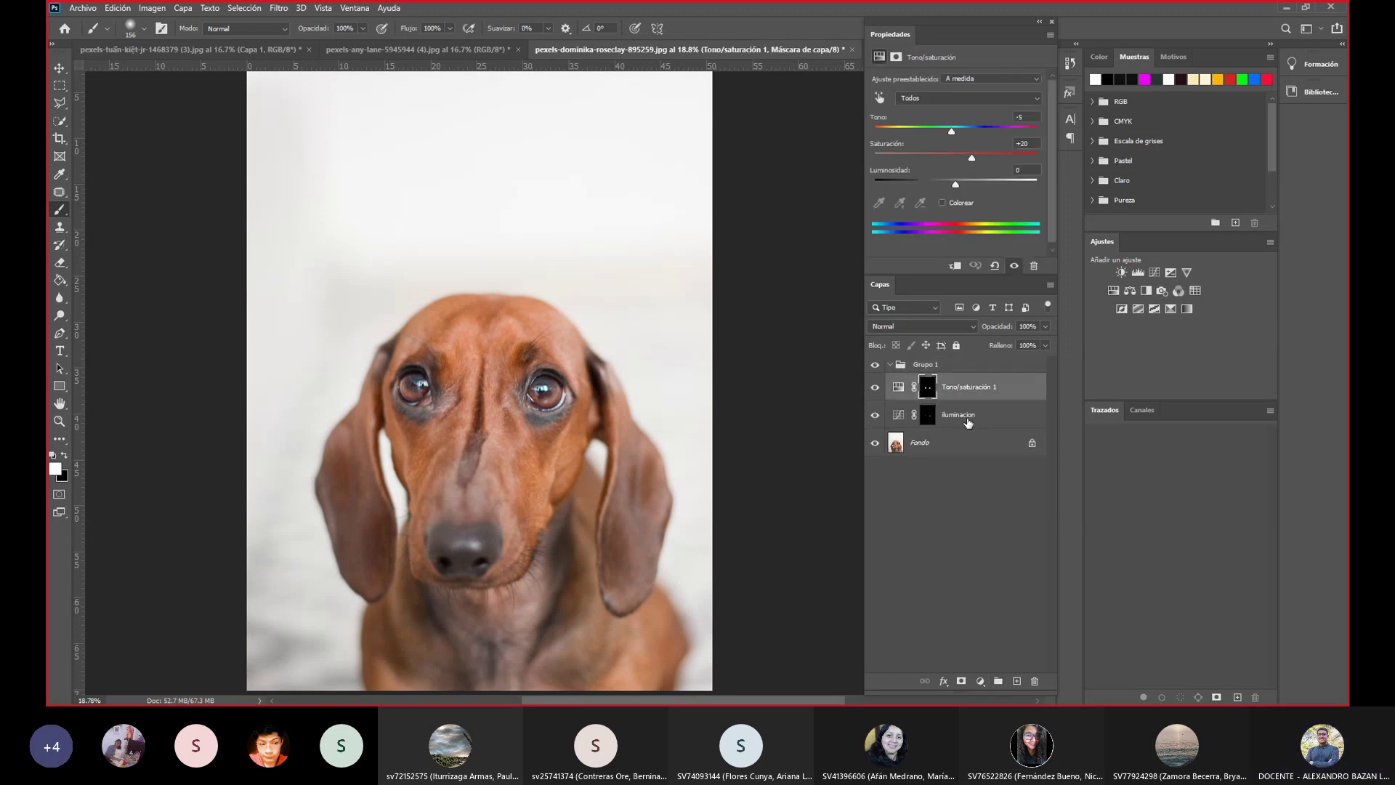
left_click_drag(958, 388, 954, 368)
left_click(875, 365)
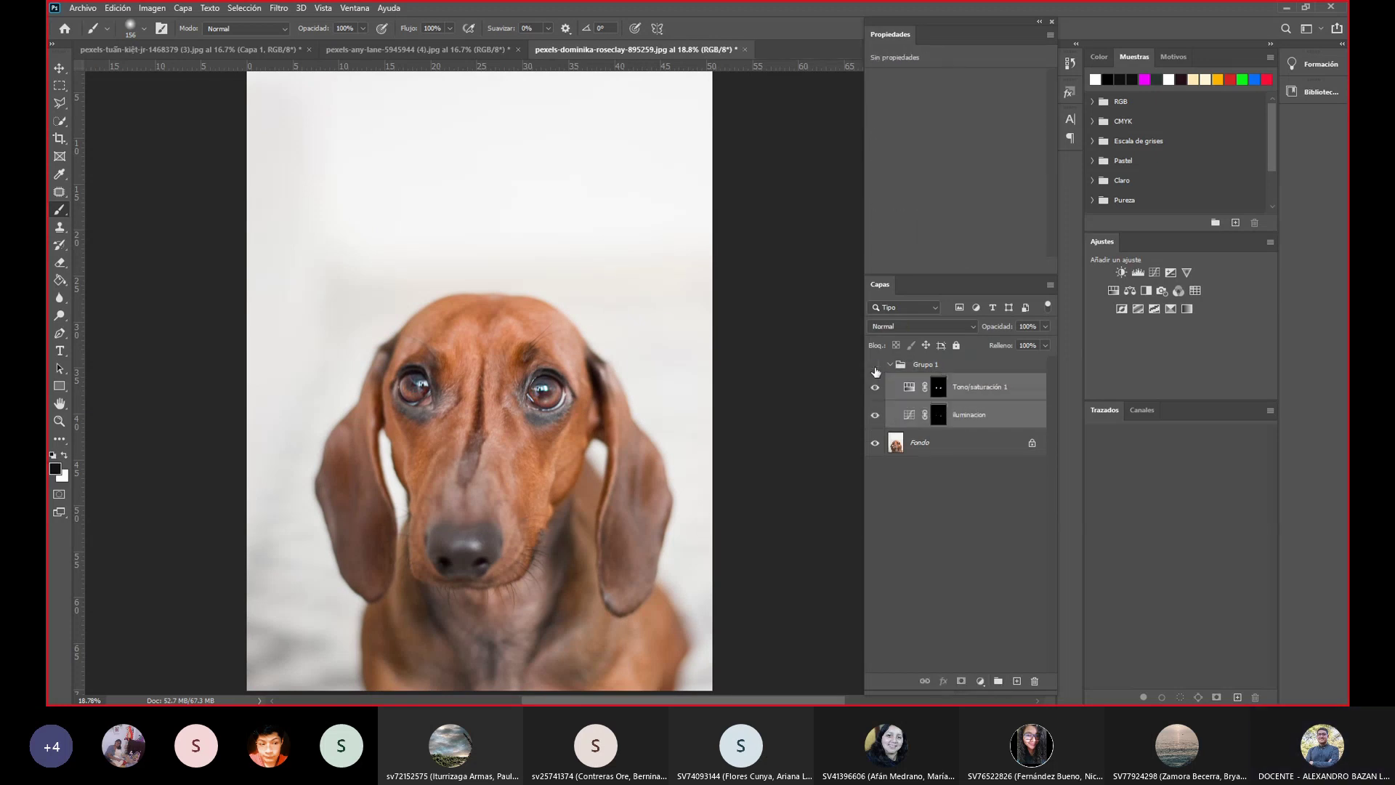
left_click(875, 365)
left_click(876, 367)
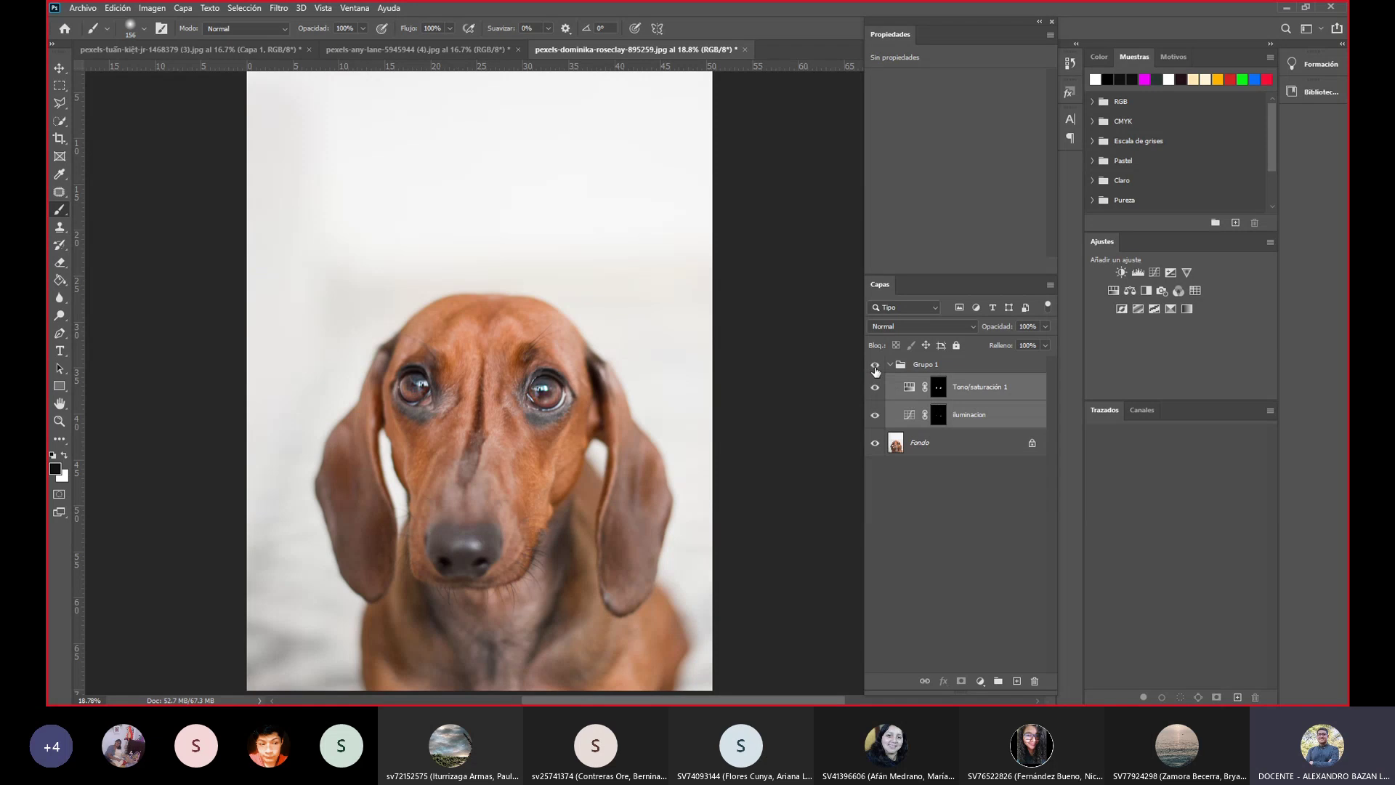
left_click(875, 368)
Select the Tono/saturación 1 layer mask and toggle Grupo 1 to compare the eyes.
left_click(1020, 393)
left_click(939, 387)
left_click(981, 682)
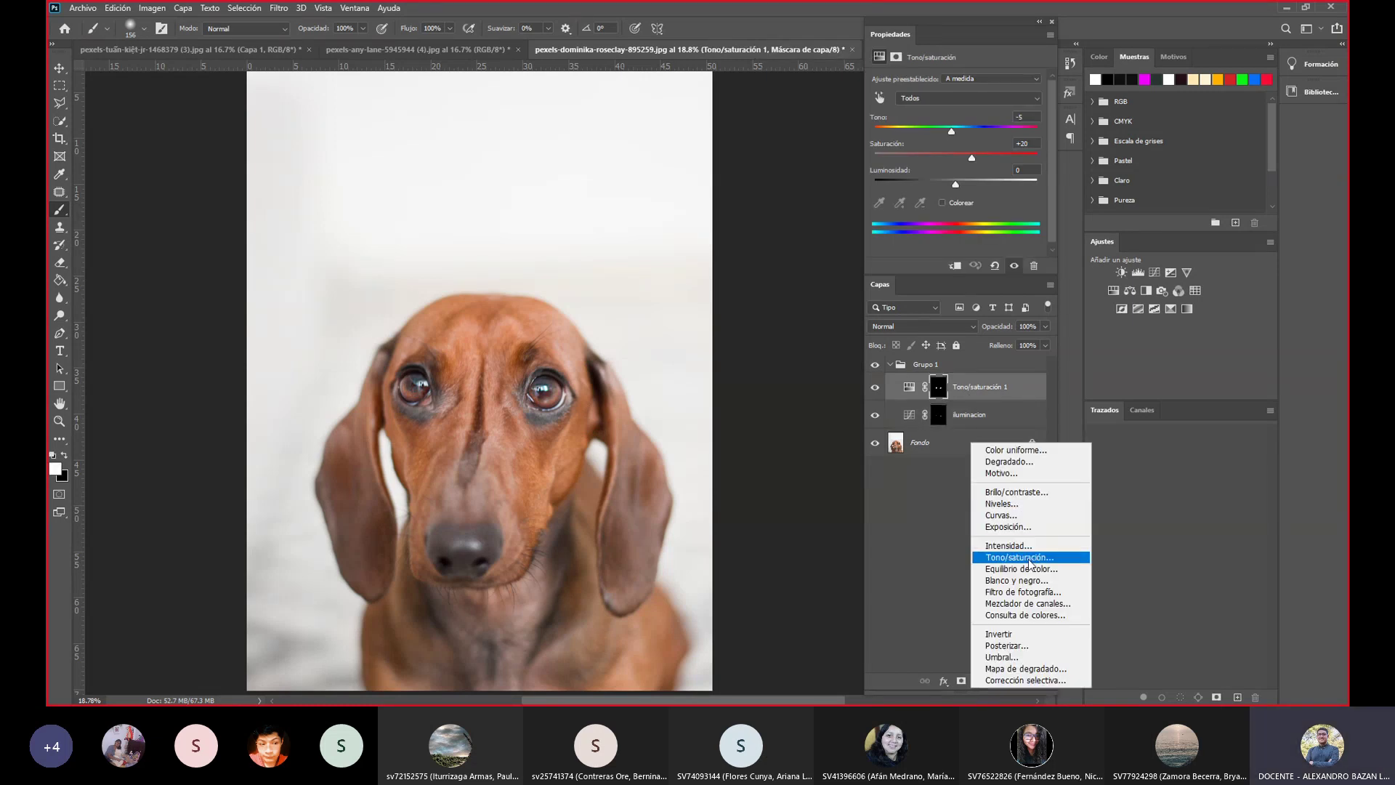
left_click(978, 390)
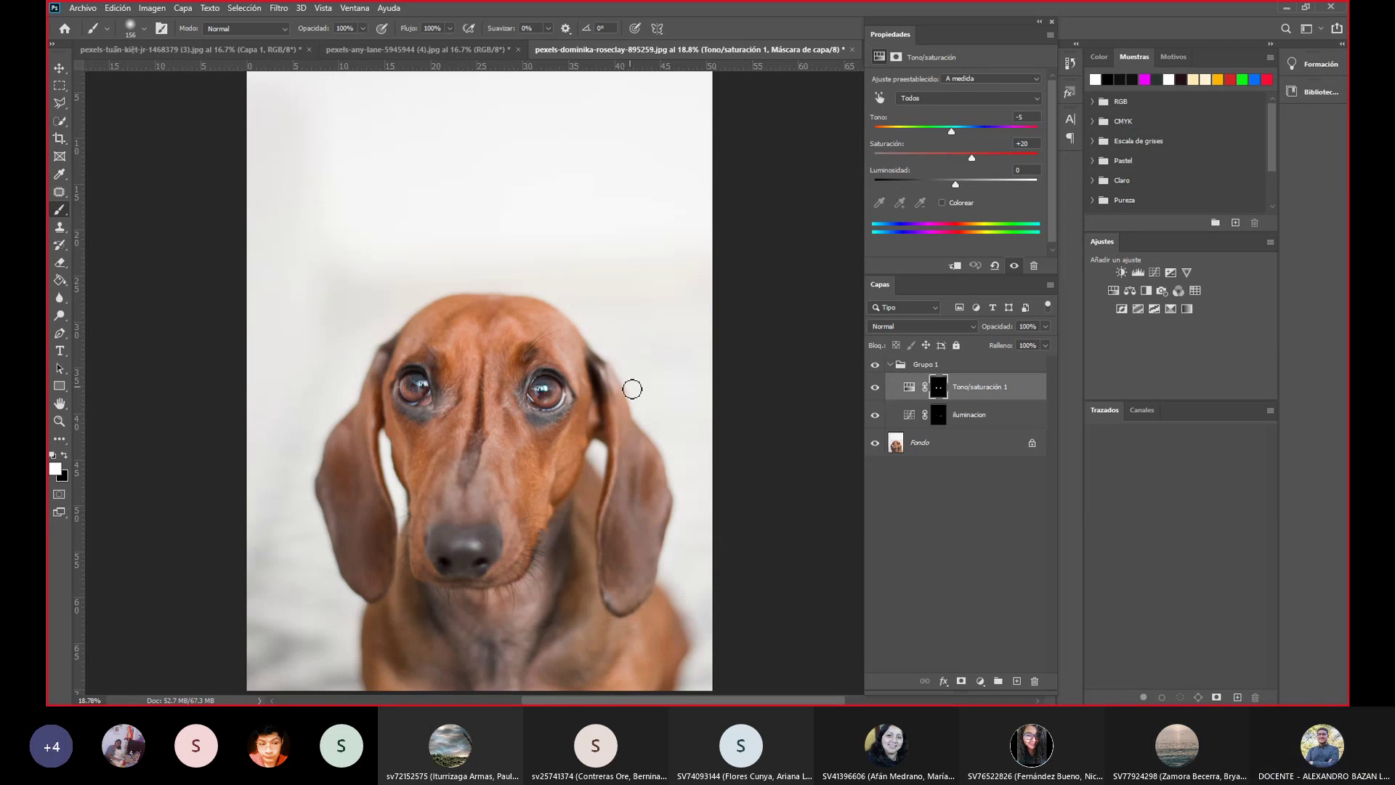
left_click(875, 365)
left_click(875, 366)
left_click(875, 366)
Lower the Tono/saturación 1 lightness, comparing by toggling the layer and Grupo 1.
left_click_drag(955, 184, 945, 188)
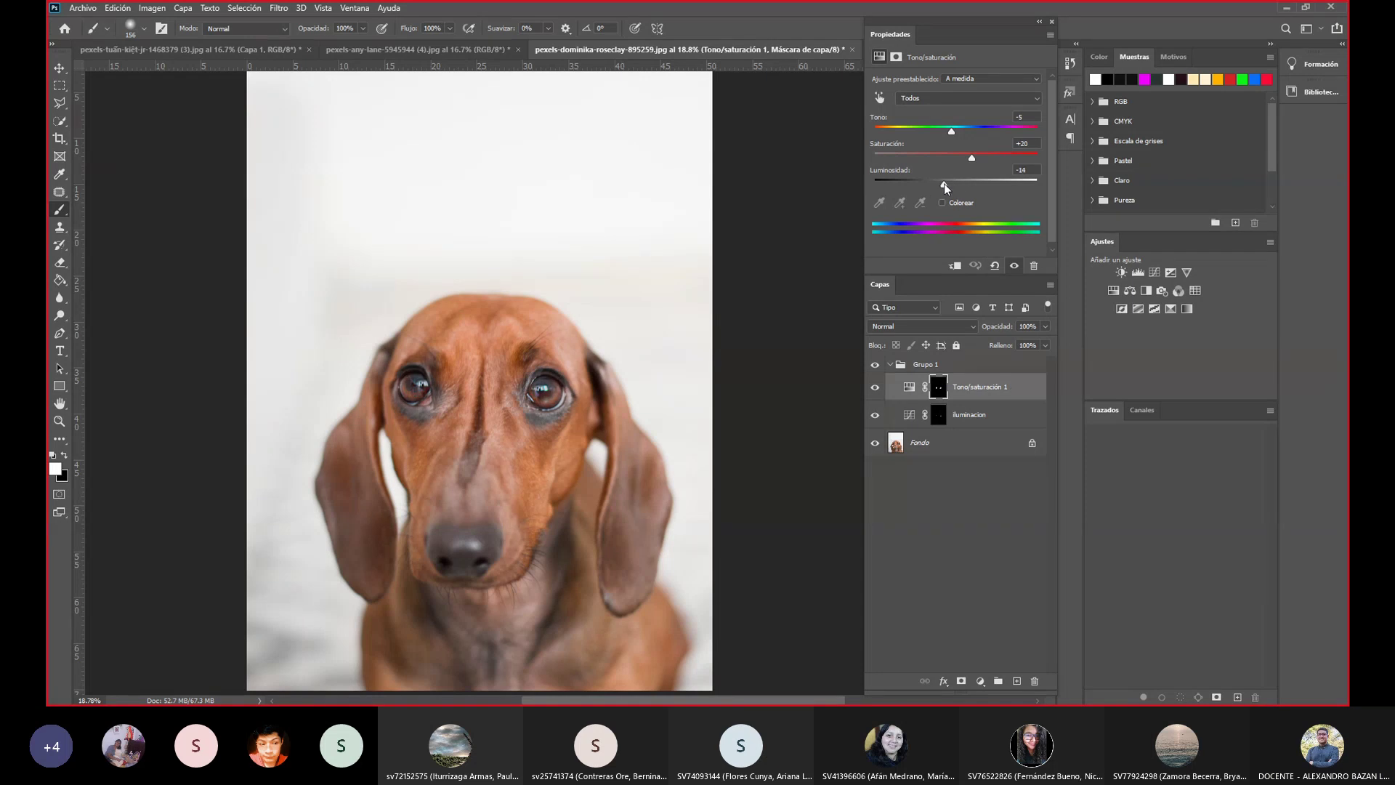
left_click(876, 386)
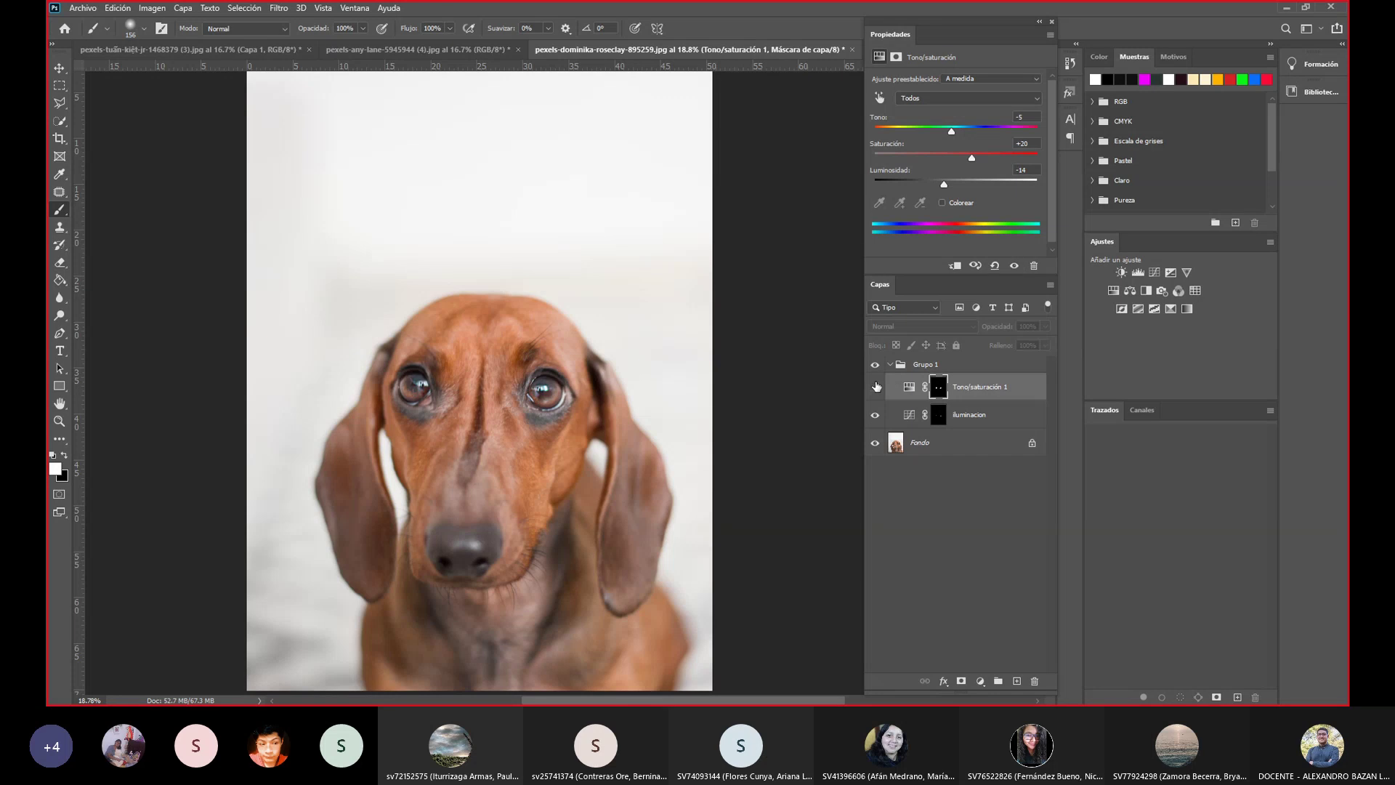
left_click(877, 386)
left_click(876, 386)
left_click(877, 365)
left_click(877, 364)
left_click(876, 365)
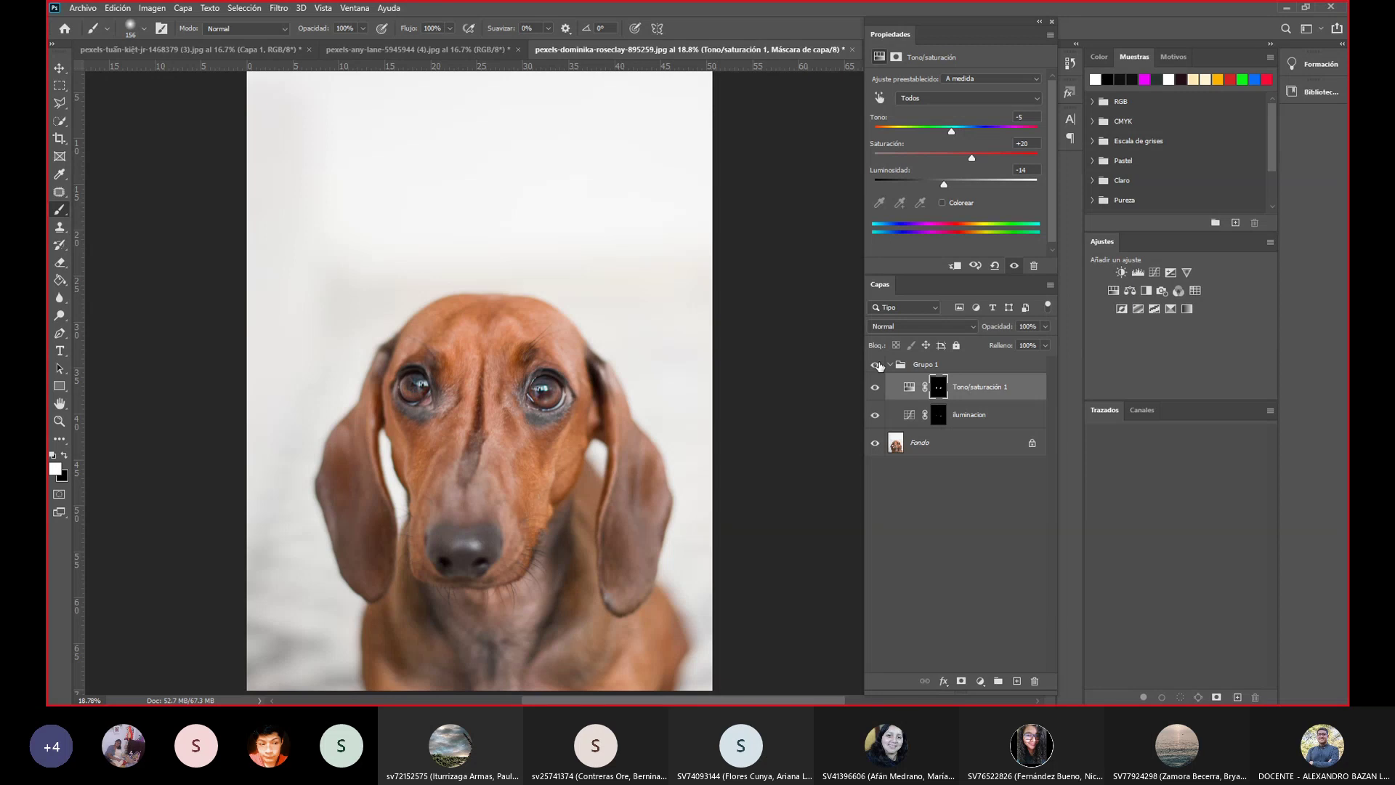
left_click(876, 365)
left_click(876, 364)
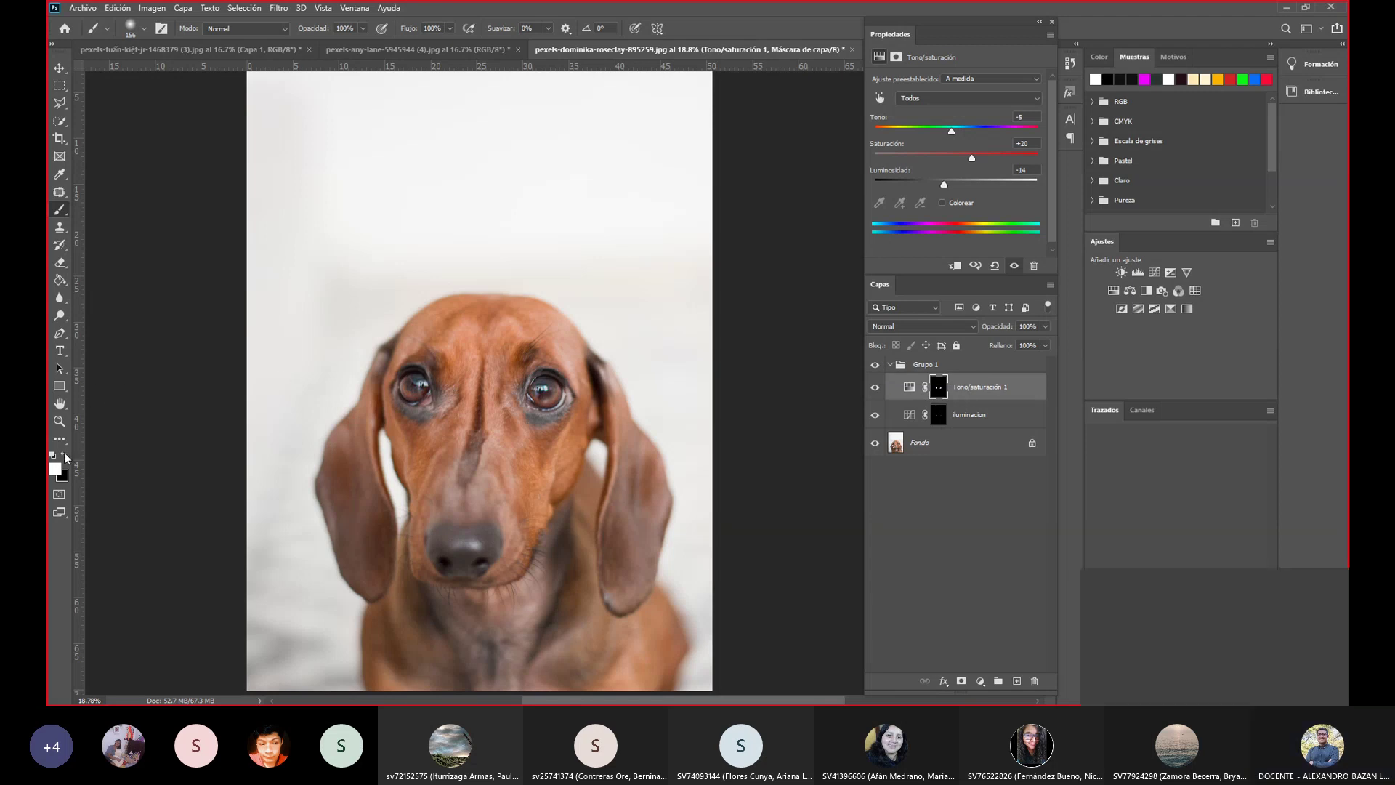
Swap the foreground and background colours, then settle lightness at -5 and compare before and after.
left_click(64, 453)
left_click(875, 365)
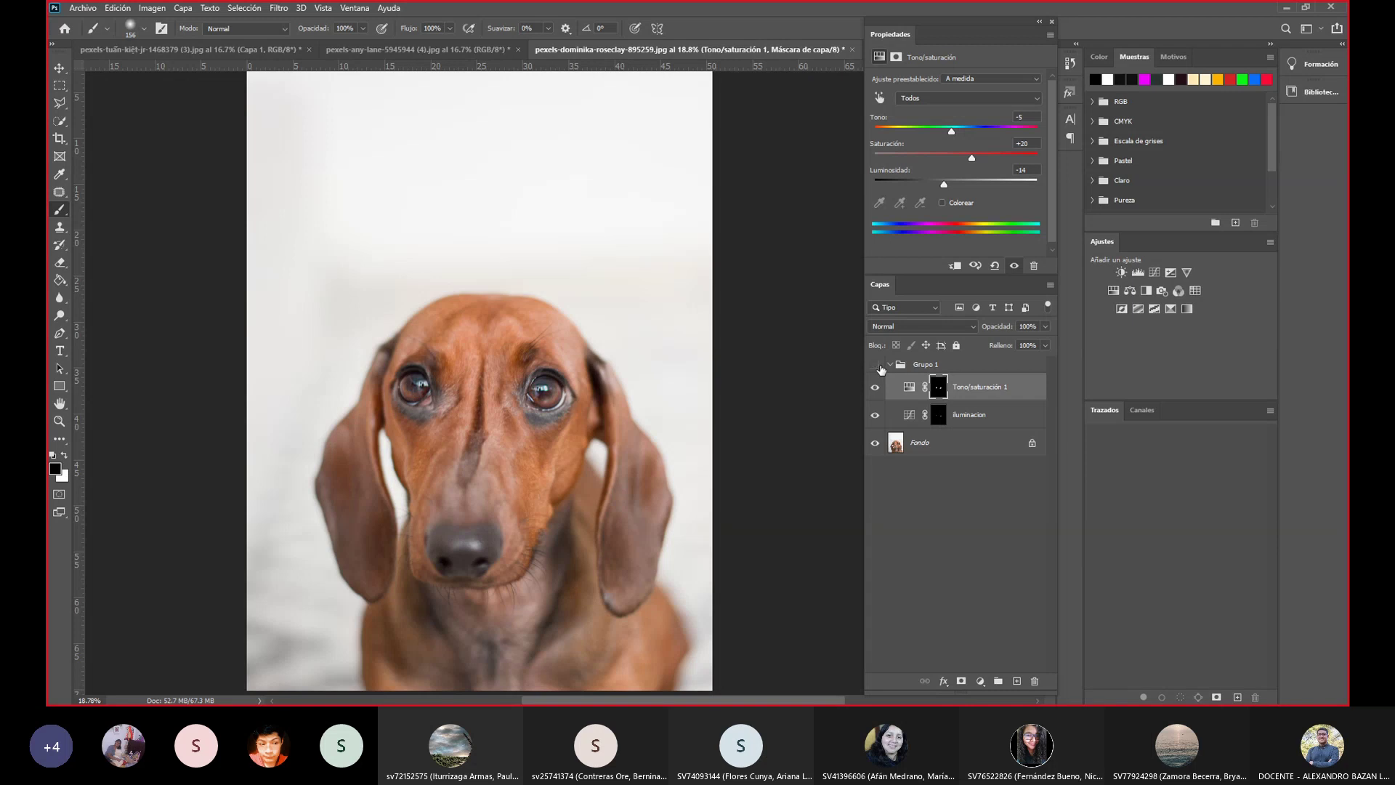
left_click(876, 365)
left_click(876, 365)
left_click(876, 365)
left_click(875, 365)
left_click_drag(955, 176, 958, 182)
left_click(876, 365)
left_click(876, 365)
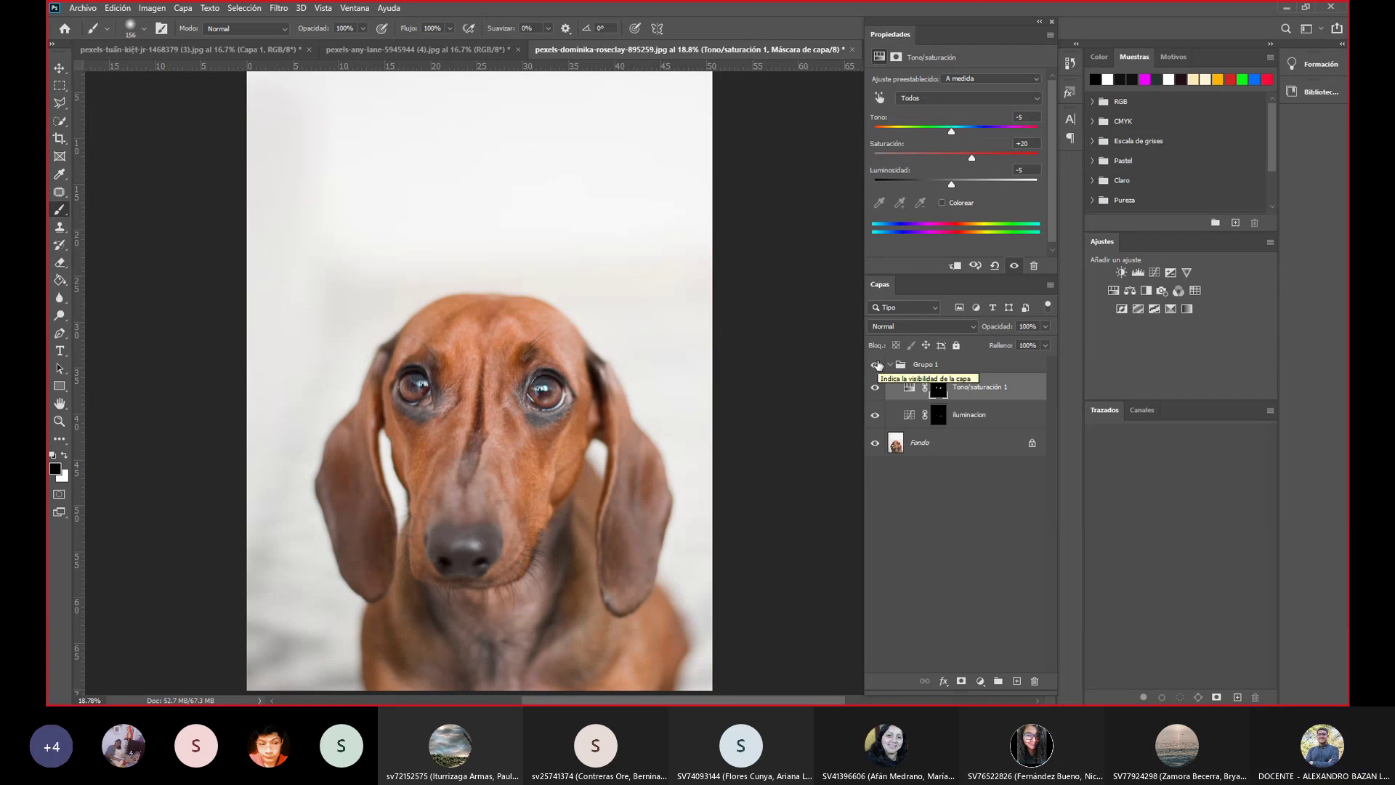
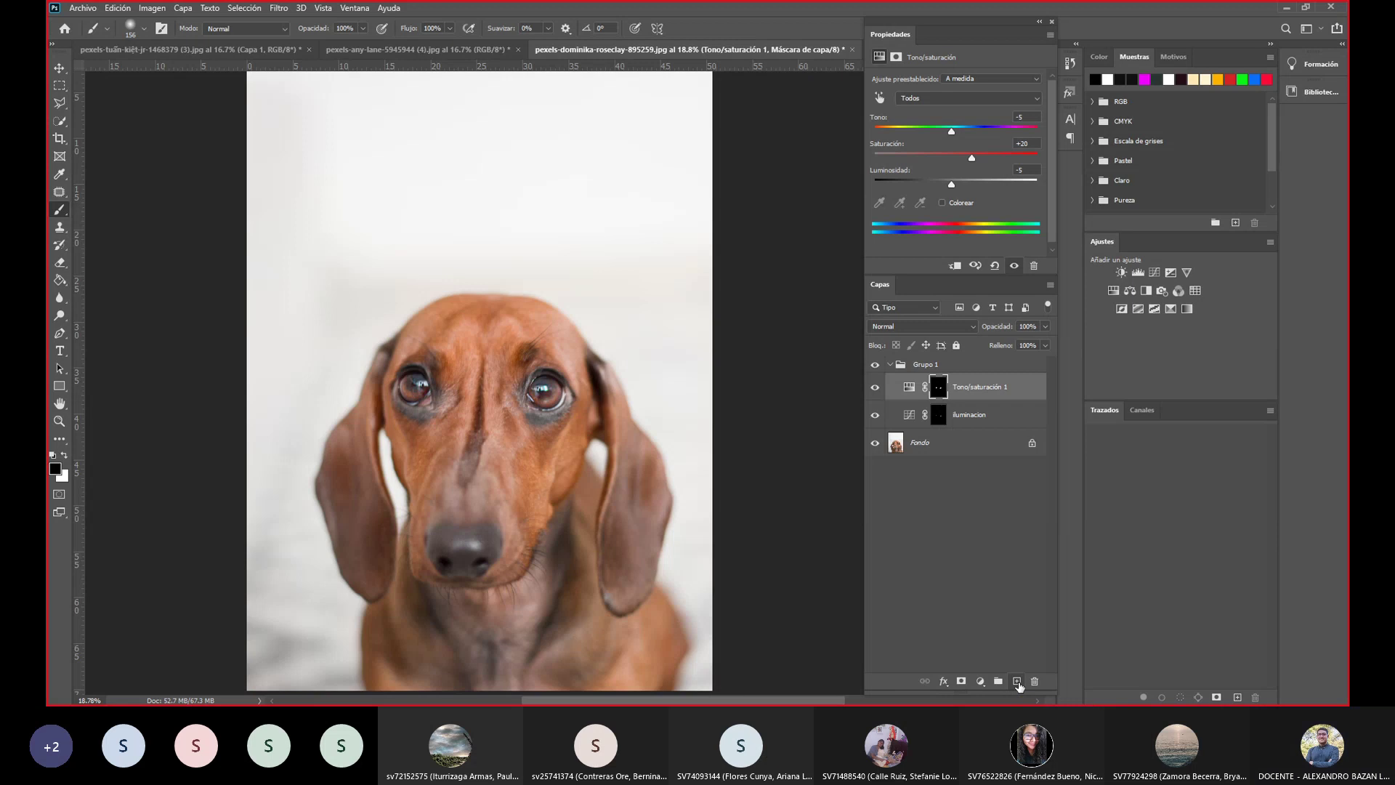
Add an empty Capa 1 in Grupo 1 and hide Tono/saturación 1, iluminacion and Fondo.
left_click(1016, 681)
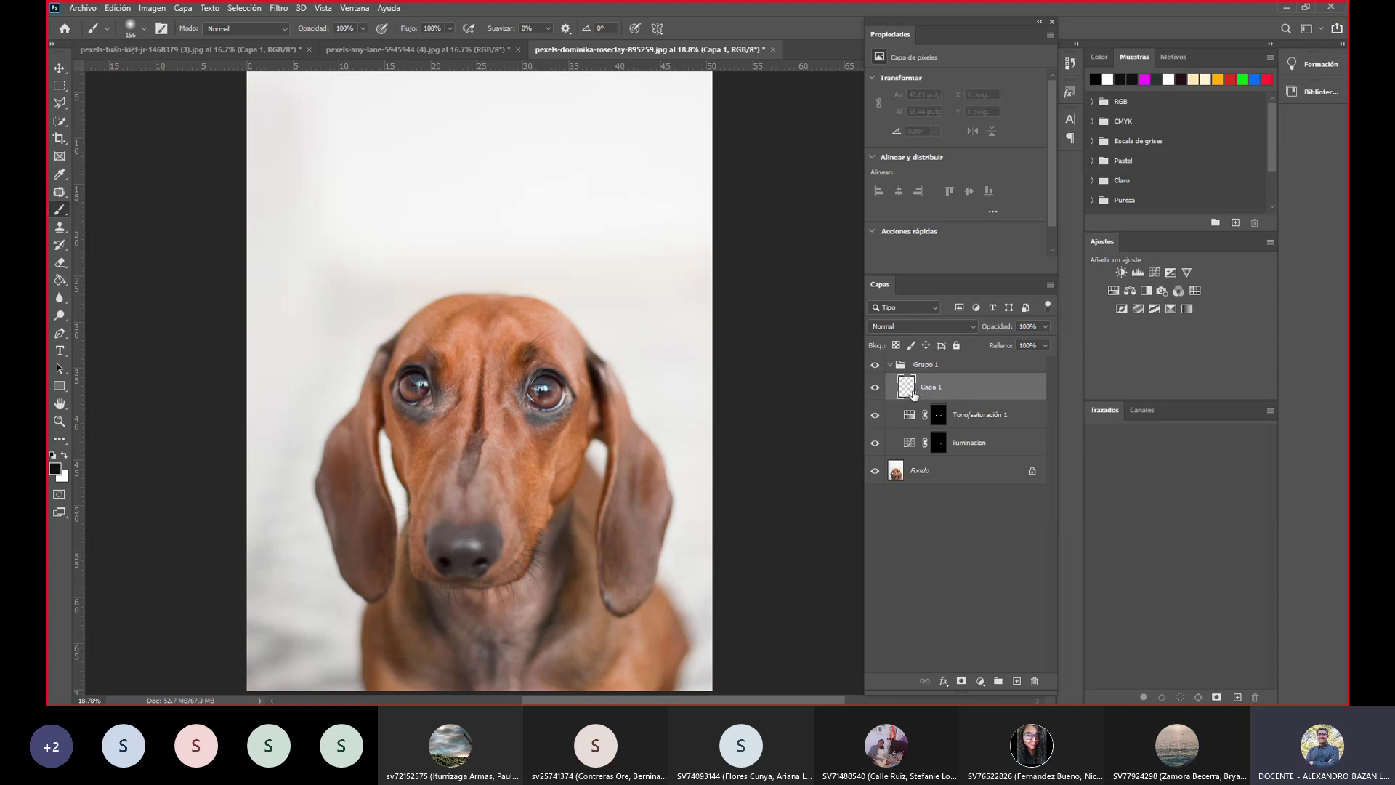
left_click(875, 416)
left_click(875, 443)
left_click(875, 470)
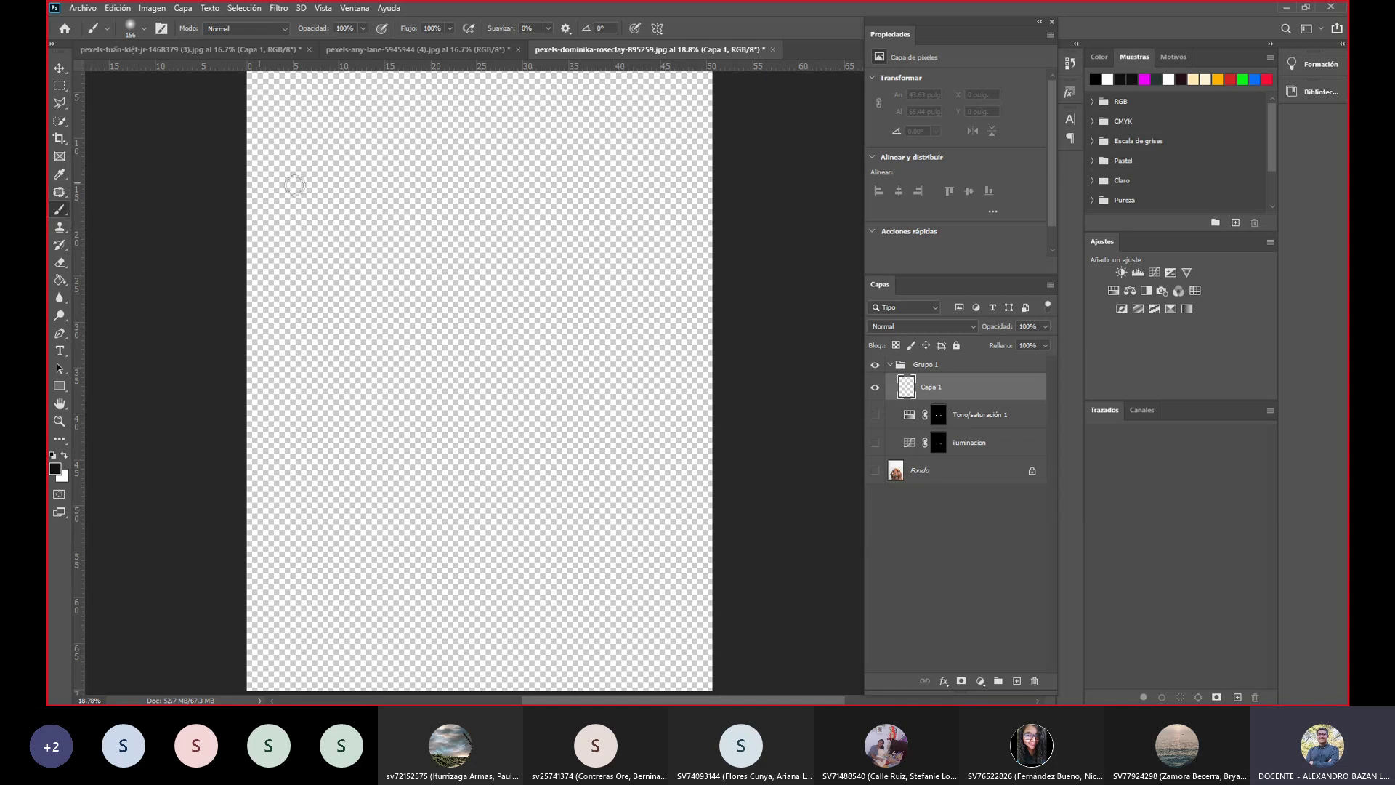
Brush a thick, closed black loop in the upper half of the empty Capa 1.
mouse_move(452, 161)
left_mouse_down()
mouse_move(399, 243)
mouse_move(564, 175)
mouse_move(459, 168)
mouse_move(405, 204)
left_mouse_up()
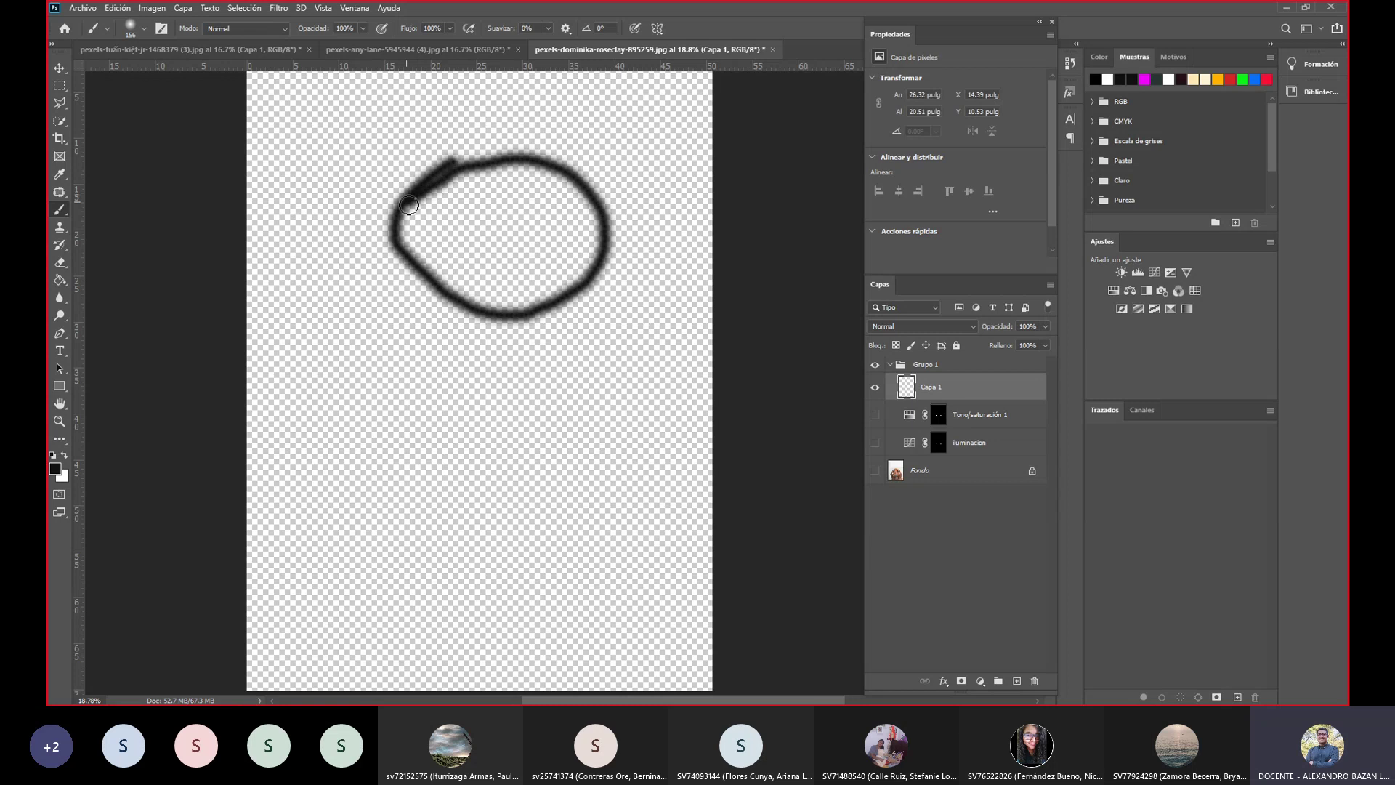
left_click(95, 10)
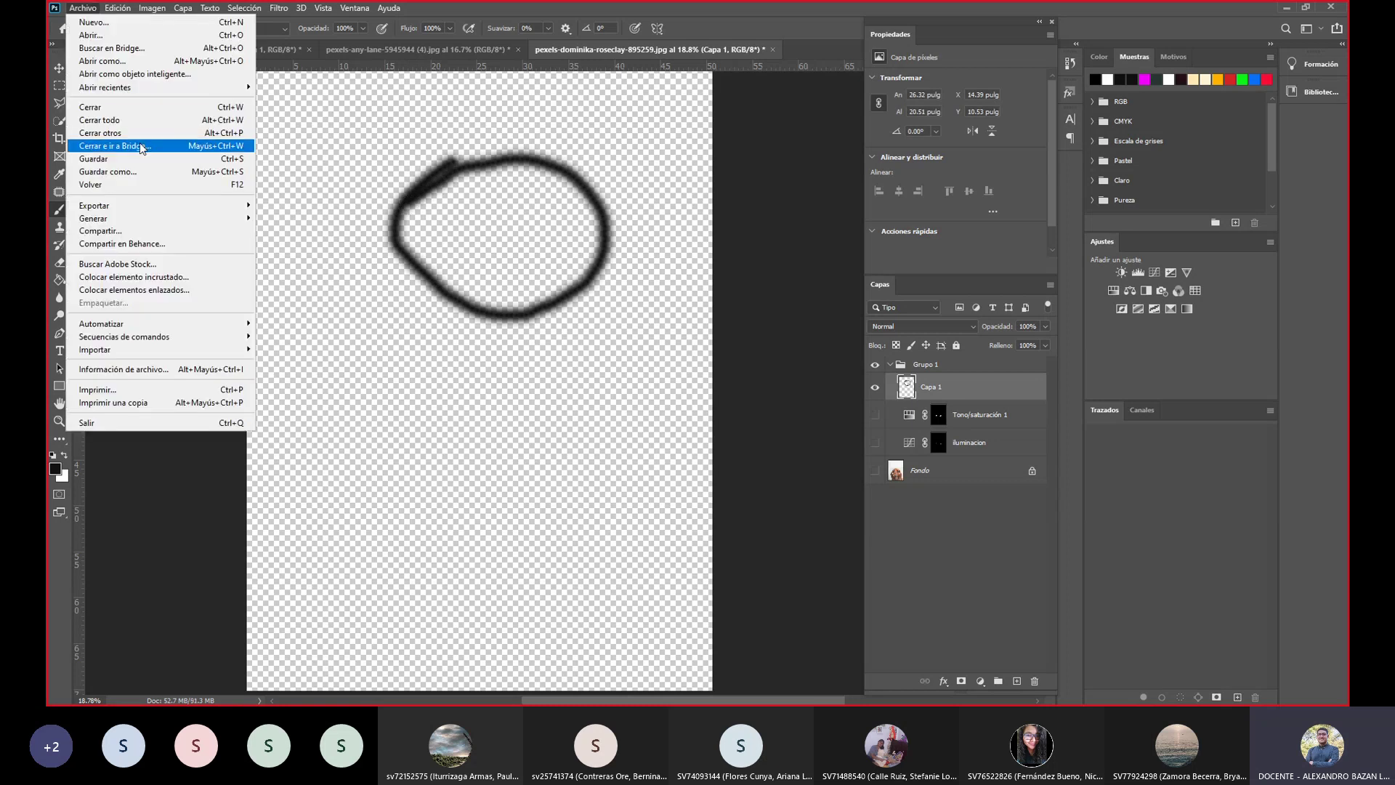
left_click(58, 67)
left_click_drag(501, 156, 222, 71)
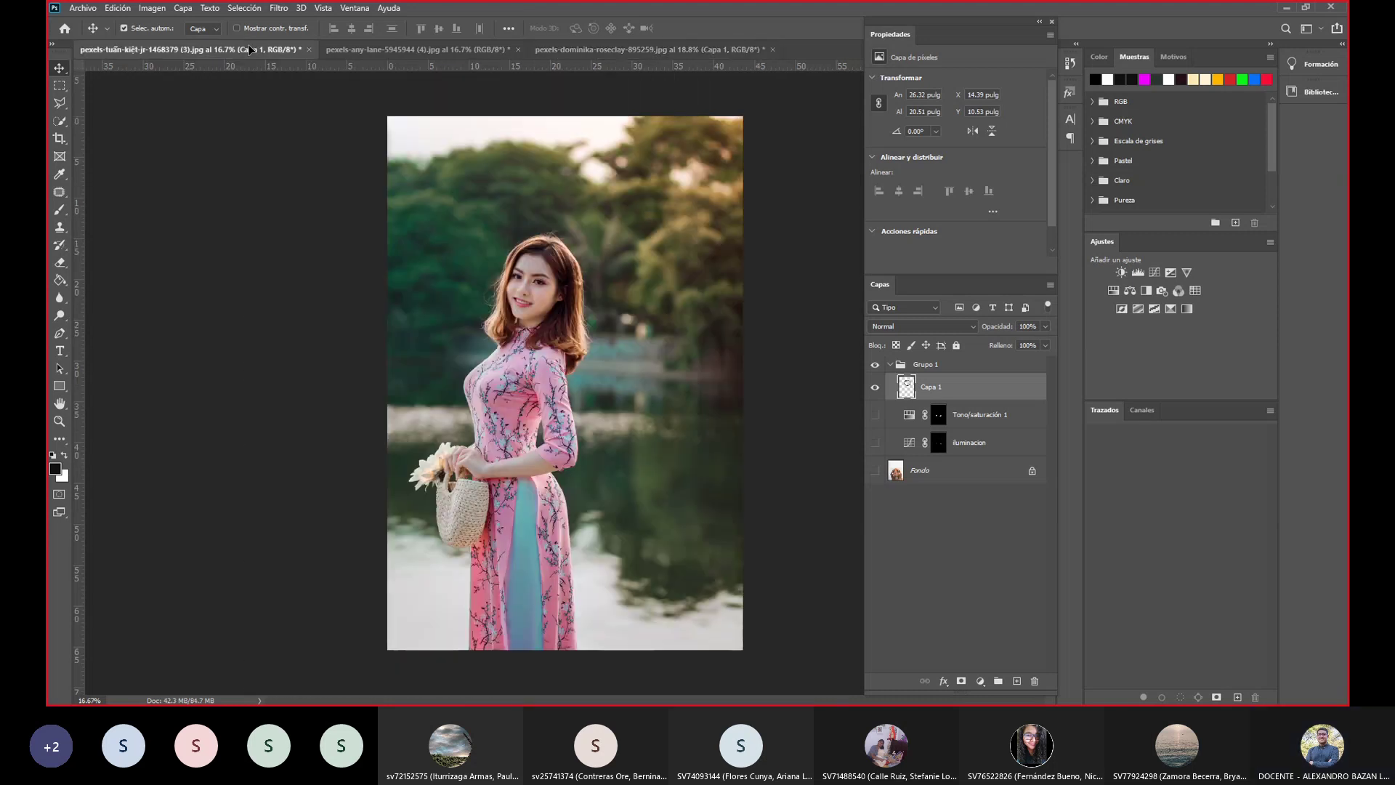
left_click_drag(222, 71, 562, 255)
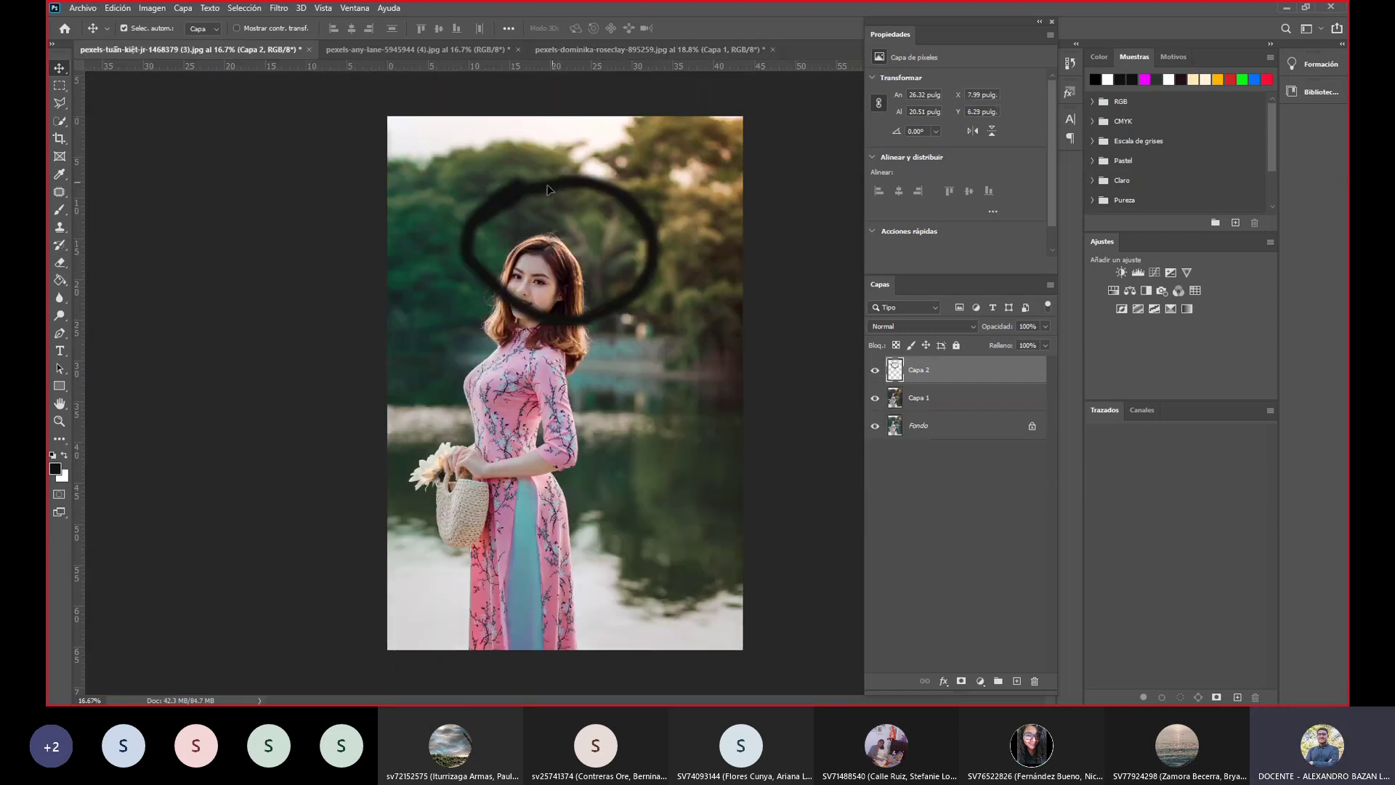
left_click_drag(547, 189, 642, 190)
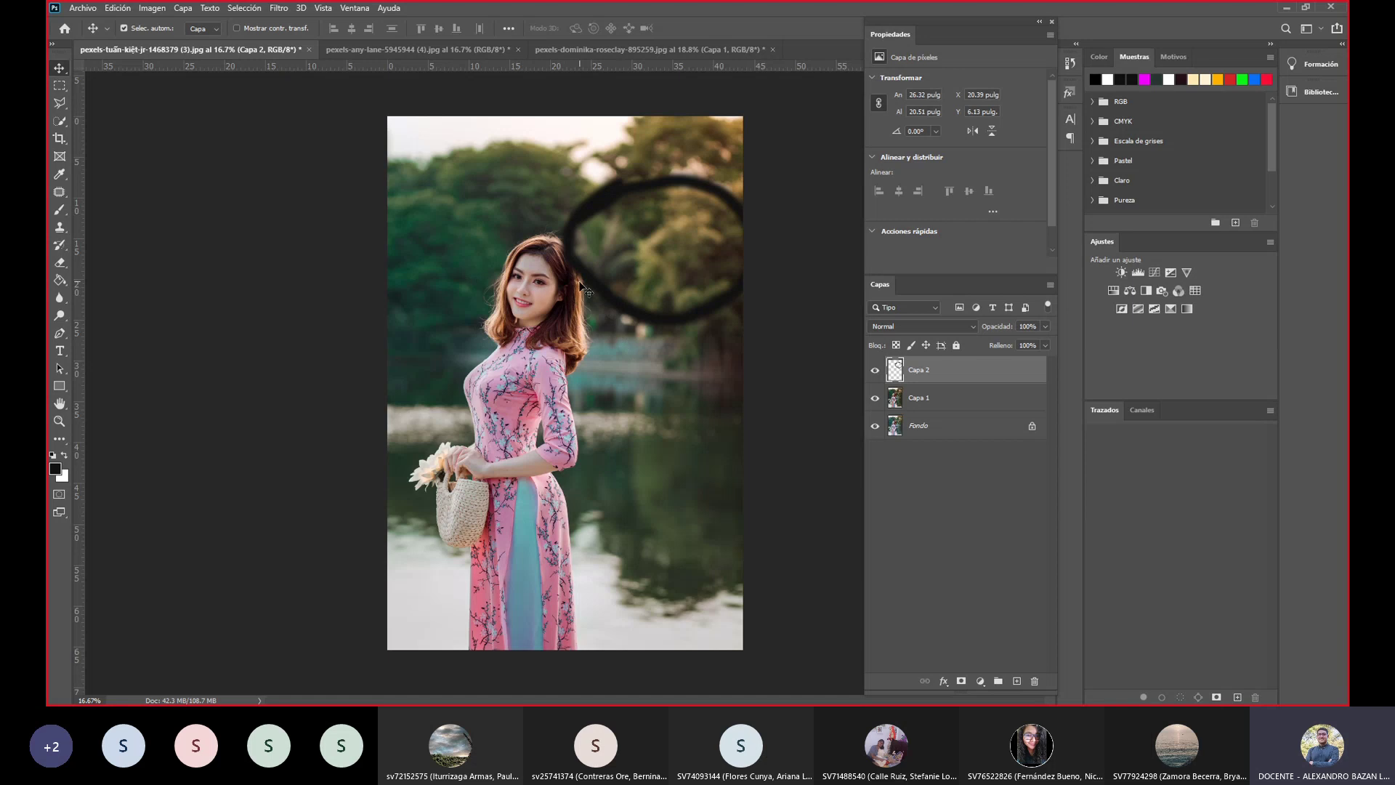
key("Delete")
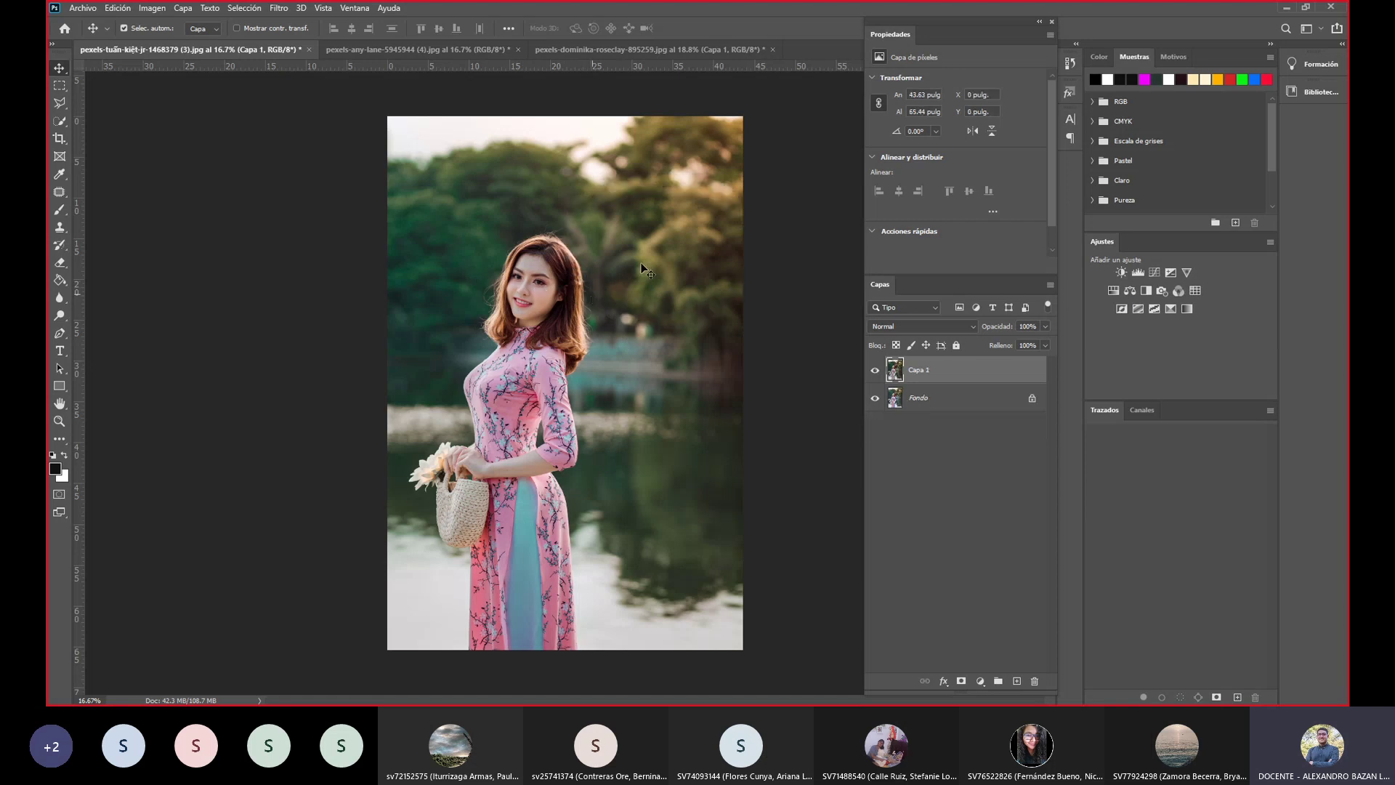
left_click(711, 46)
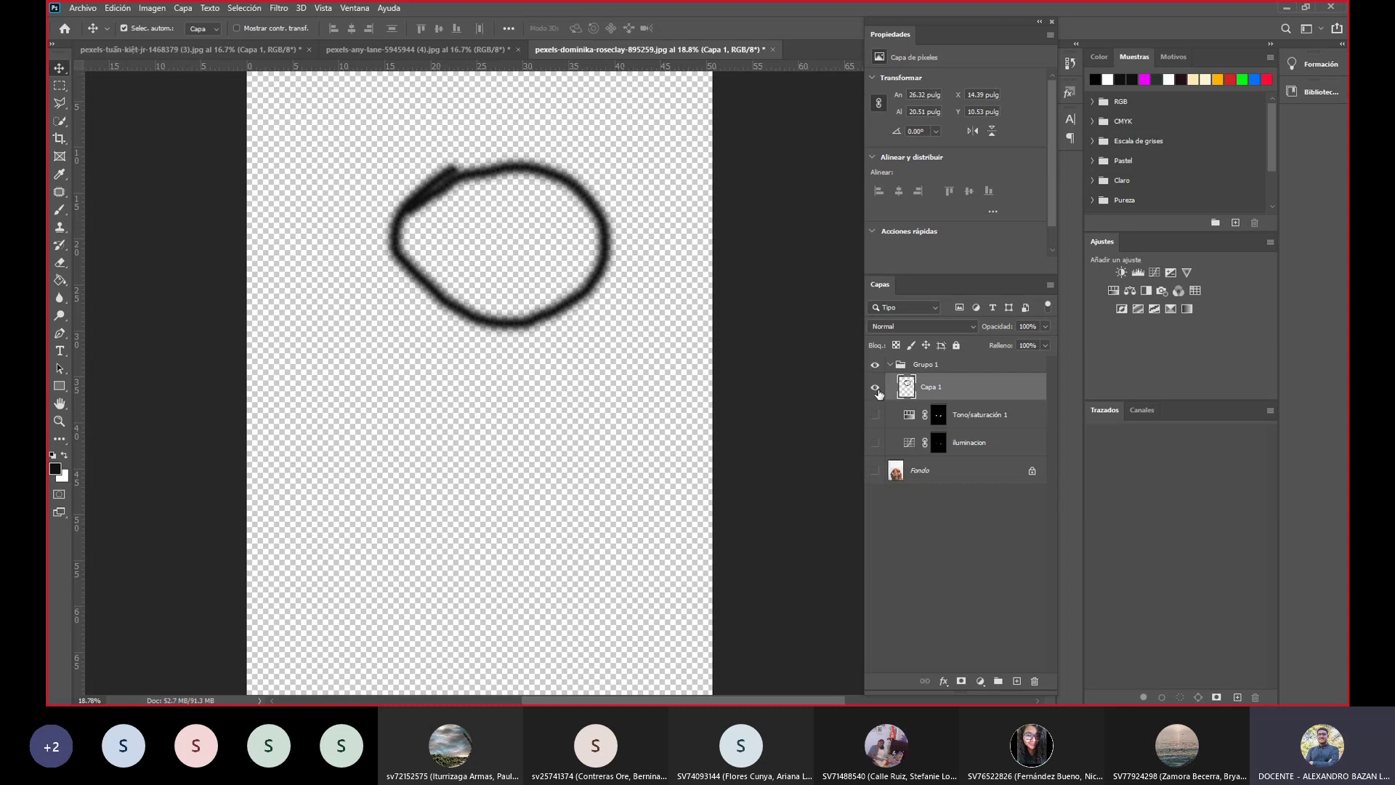
Delete Capa 1, show all layers again, and add a new layer named 'enfoque lienzo'.
left_click(1035, 681)
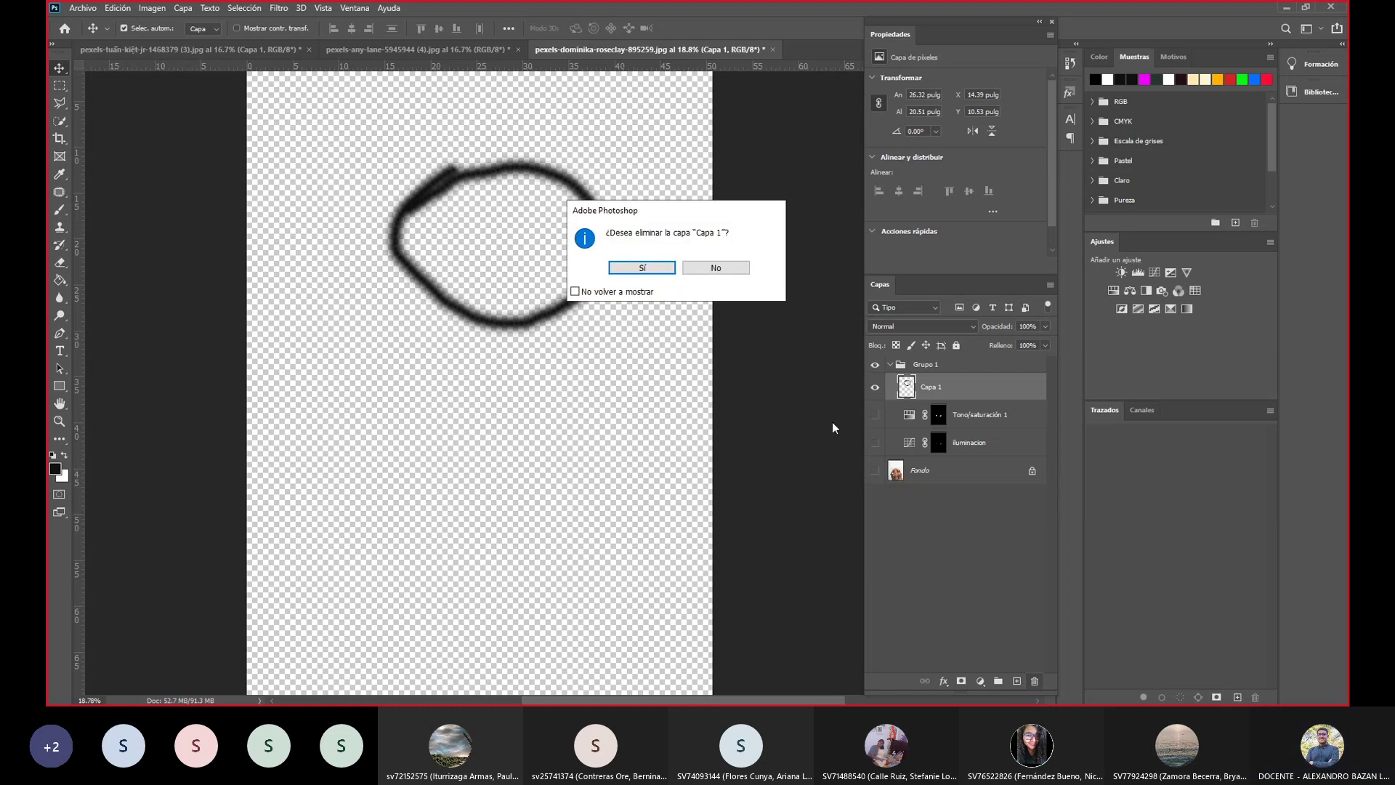
left_click(641, 268)
left_click_drag(875, 387, 881, 454)
left_click(1017, 681)
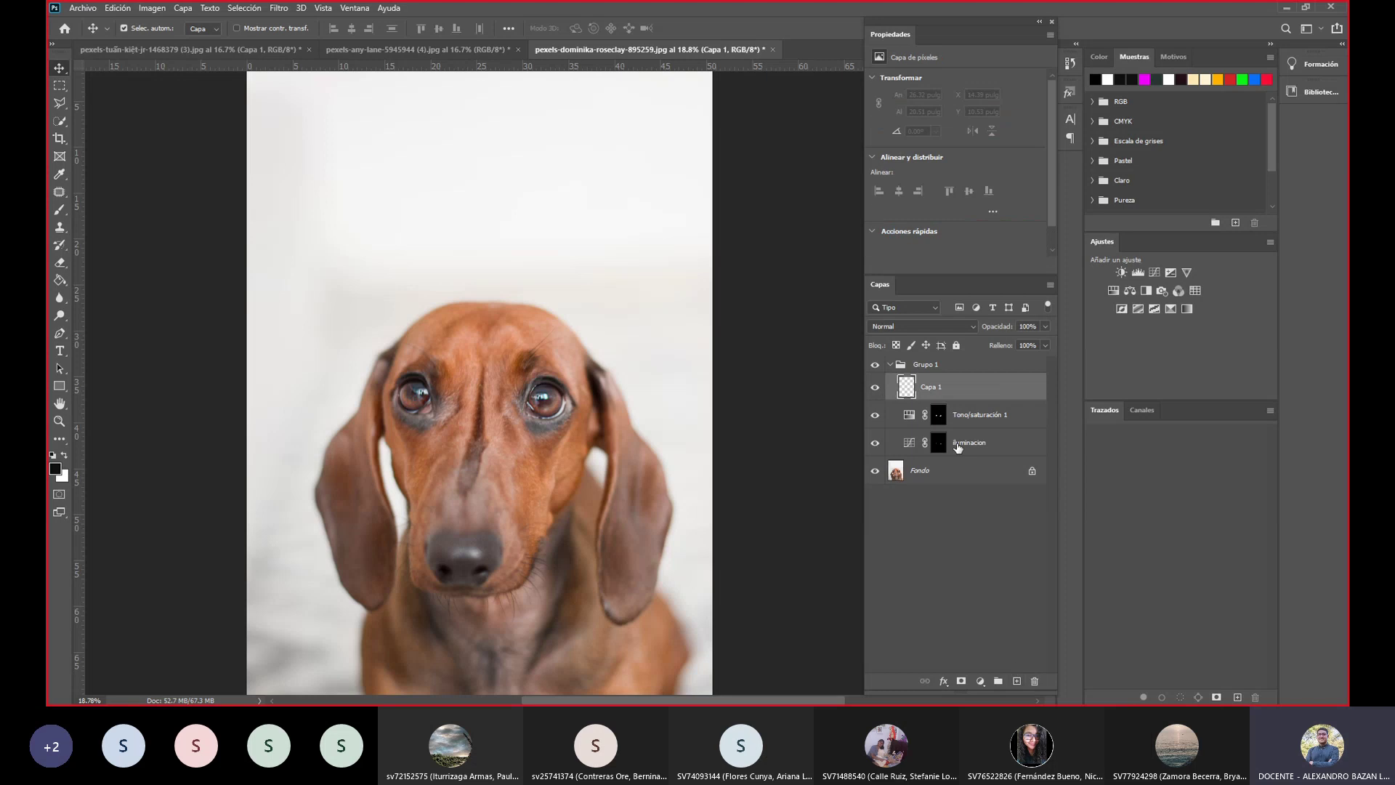
double_click(928, 387)
type("enfoque lien")
type("zo")
key("Return")
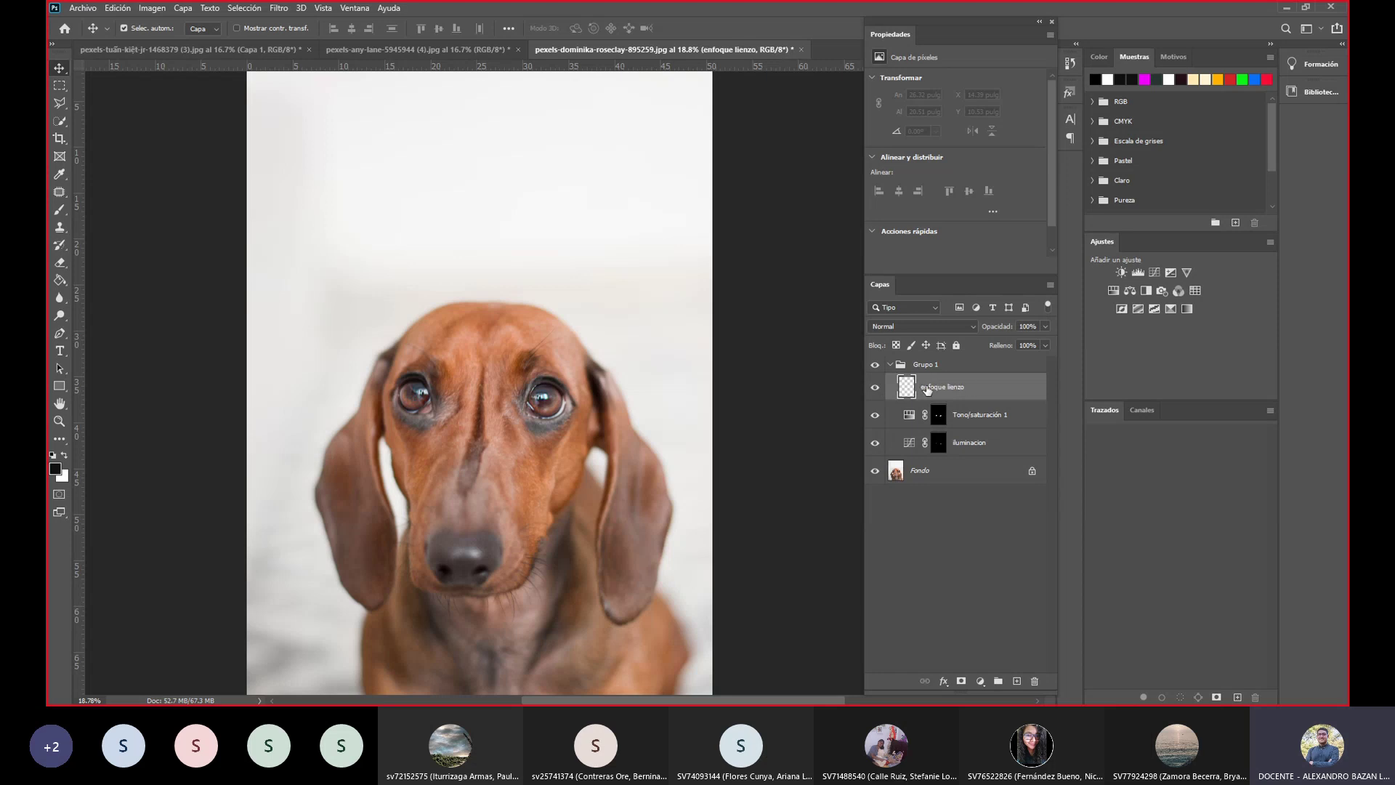
Fill enfoque lienzo with the visible dog image using Image > Apply Image.
left_click(152, 8)
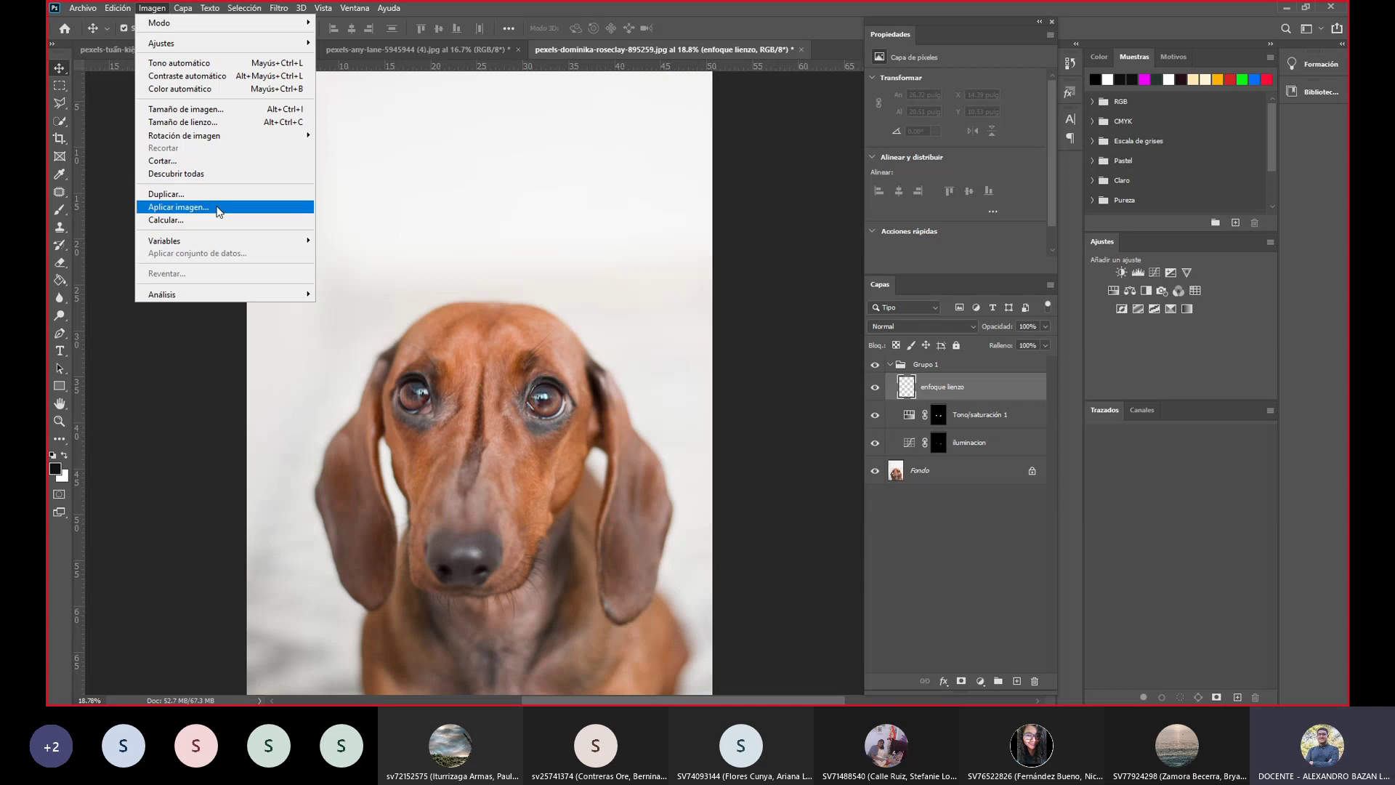
left_click(218, 207)
key("Return")
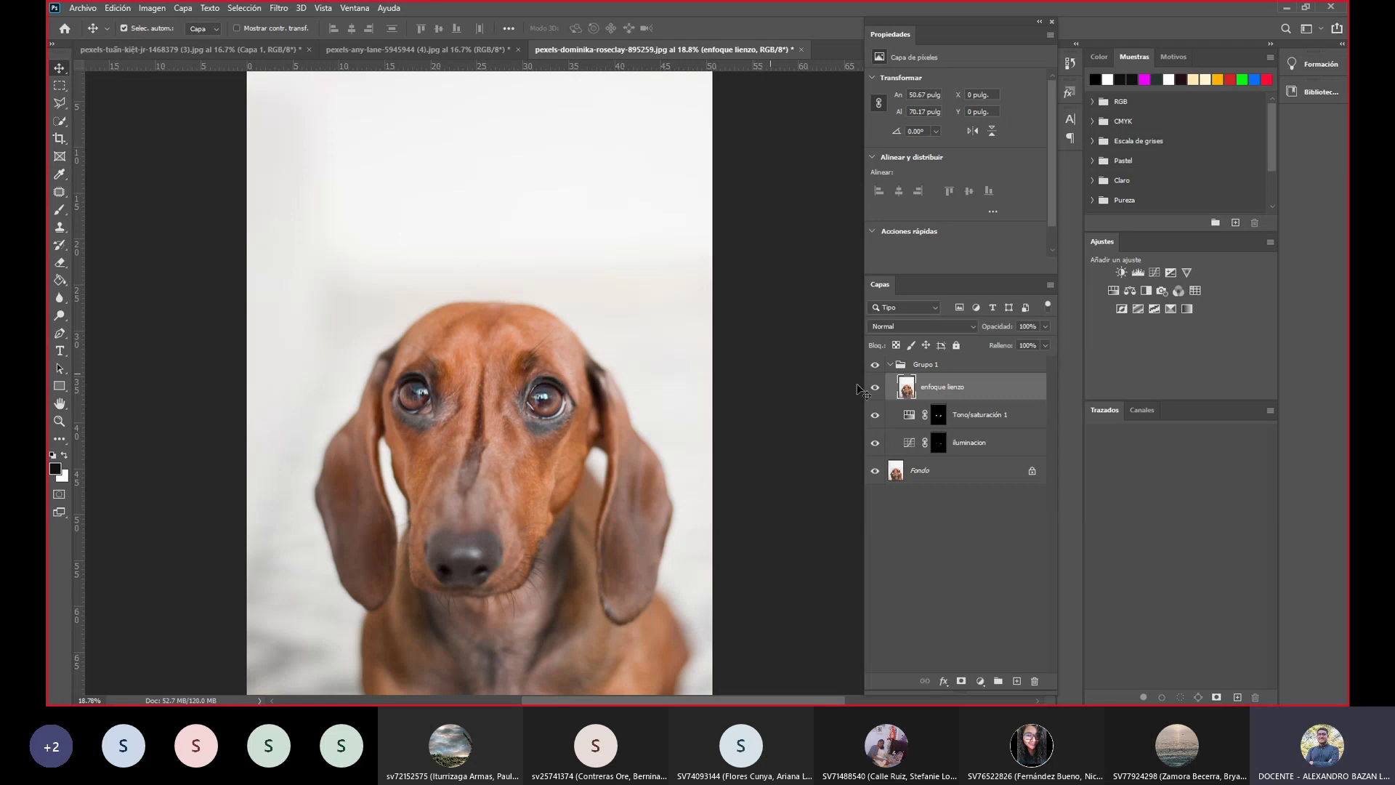
Toggle layer visibility to compare enfoque lienzo, leaving all layers visible.
left_click_drag(875, 414, 875, 471)
left_click(874, 471)
left_click(875, 386)
left_click(877, 389)
left_click(876, 415)
left_click(876, 442)
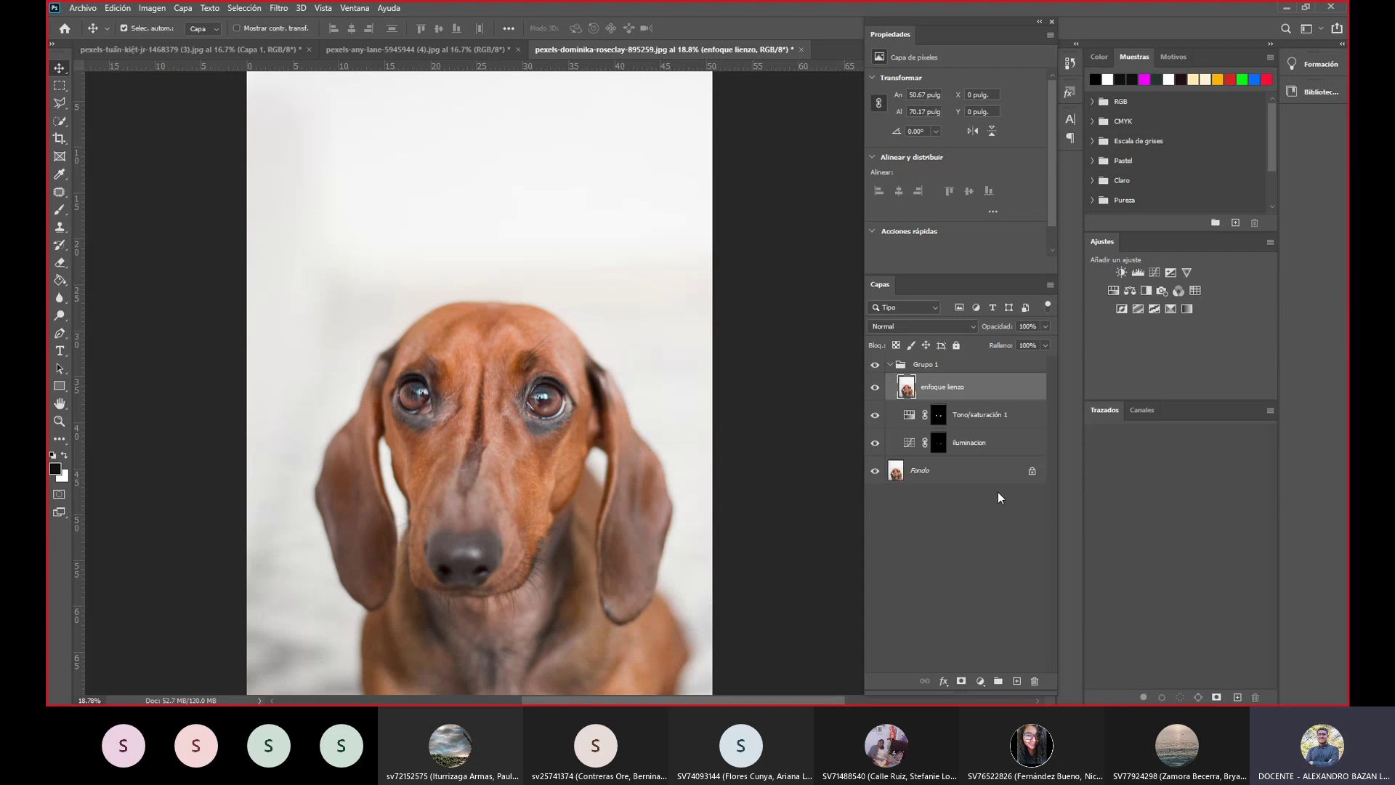
Invert enfoque lienzo's colours and revert, then bring up the Filter > Other list.
key("ctrl")
key("ctrl+i")
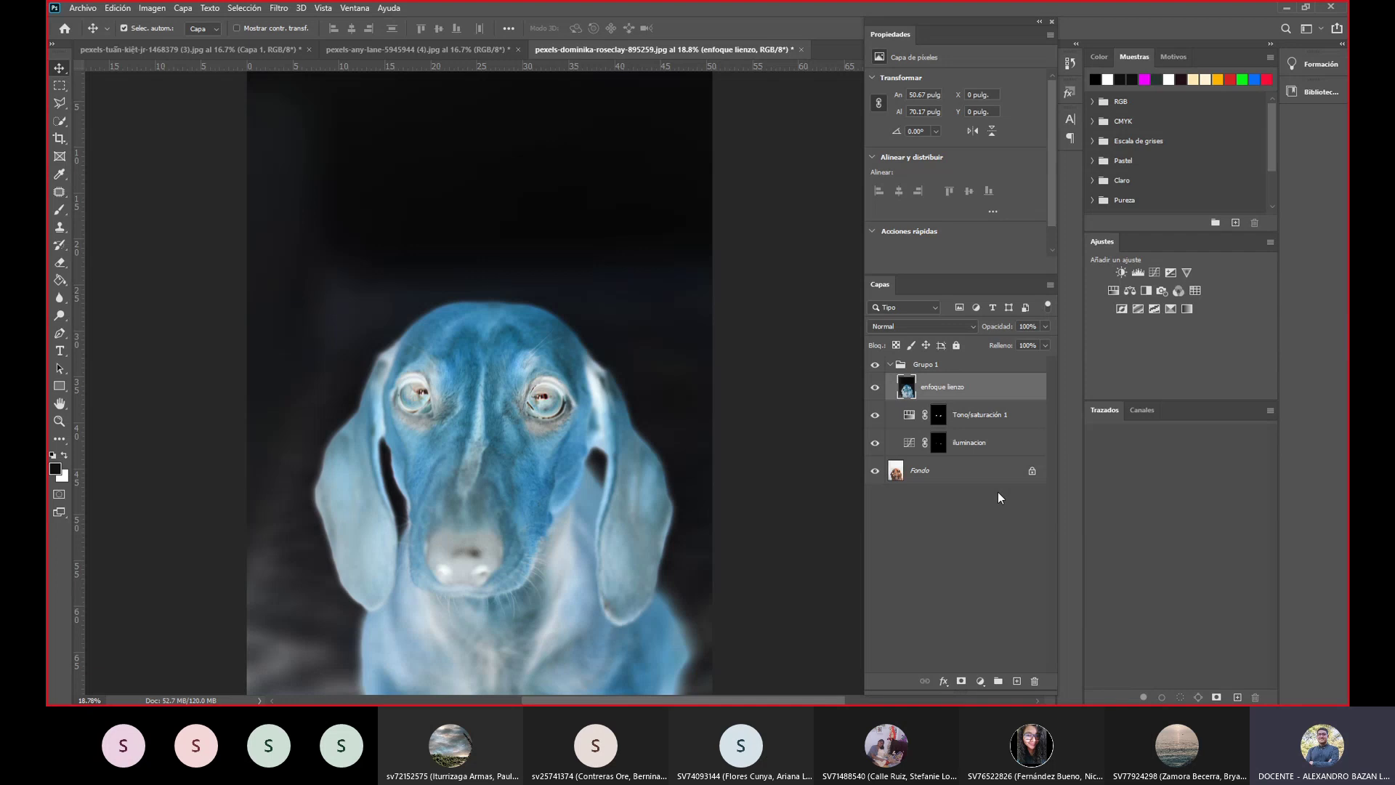
key("ctrl+i")
key("ctrl+i")
key("ctrl+i")
key("ctrl+i")
key("ctrl+i")
key("ctrl")
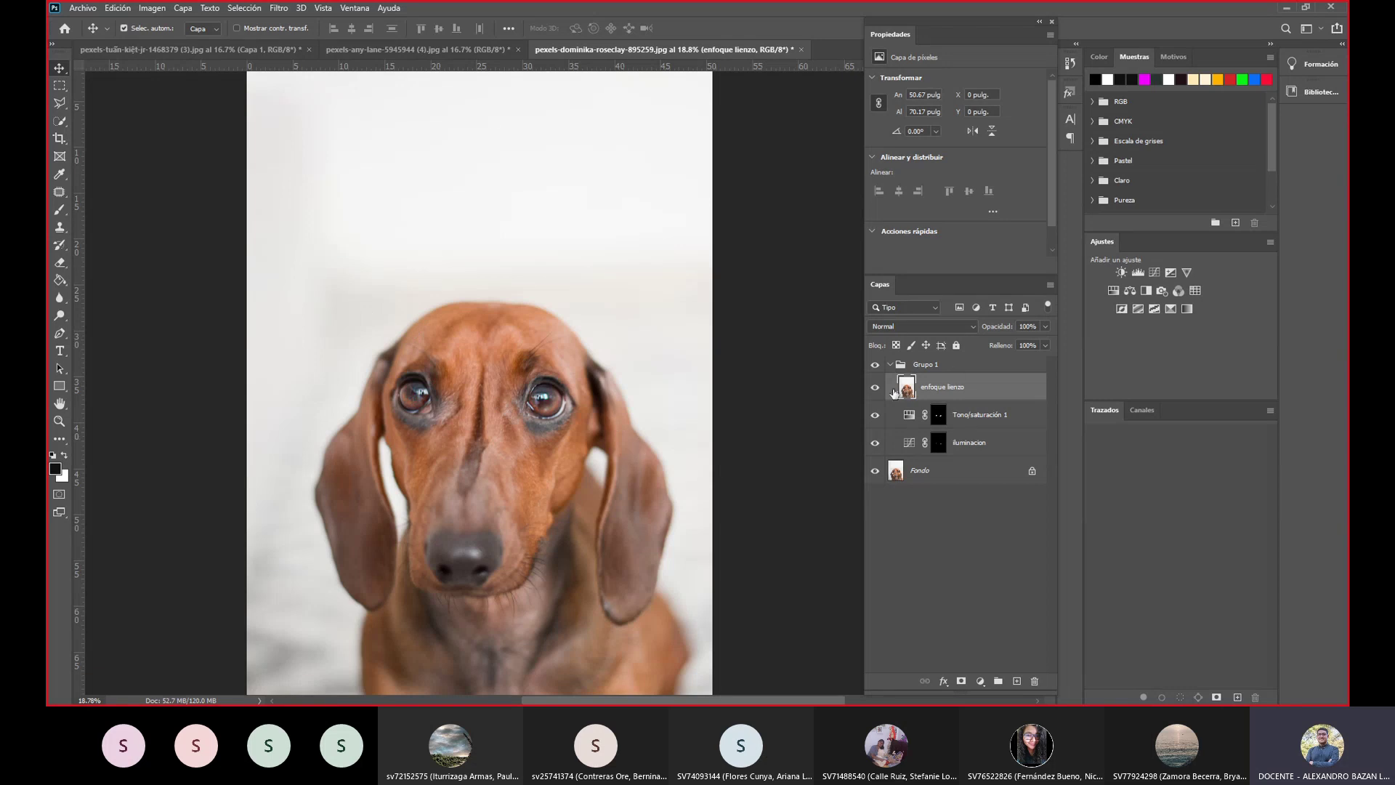
left_click(283, 8)
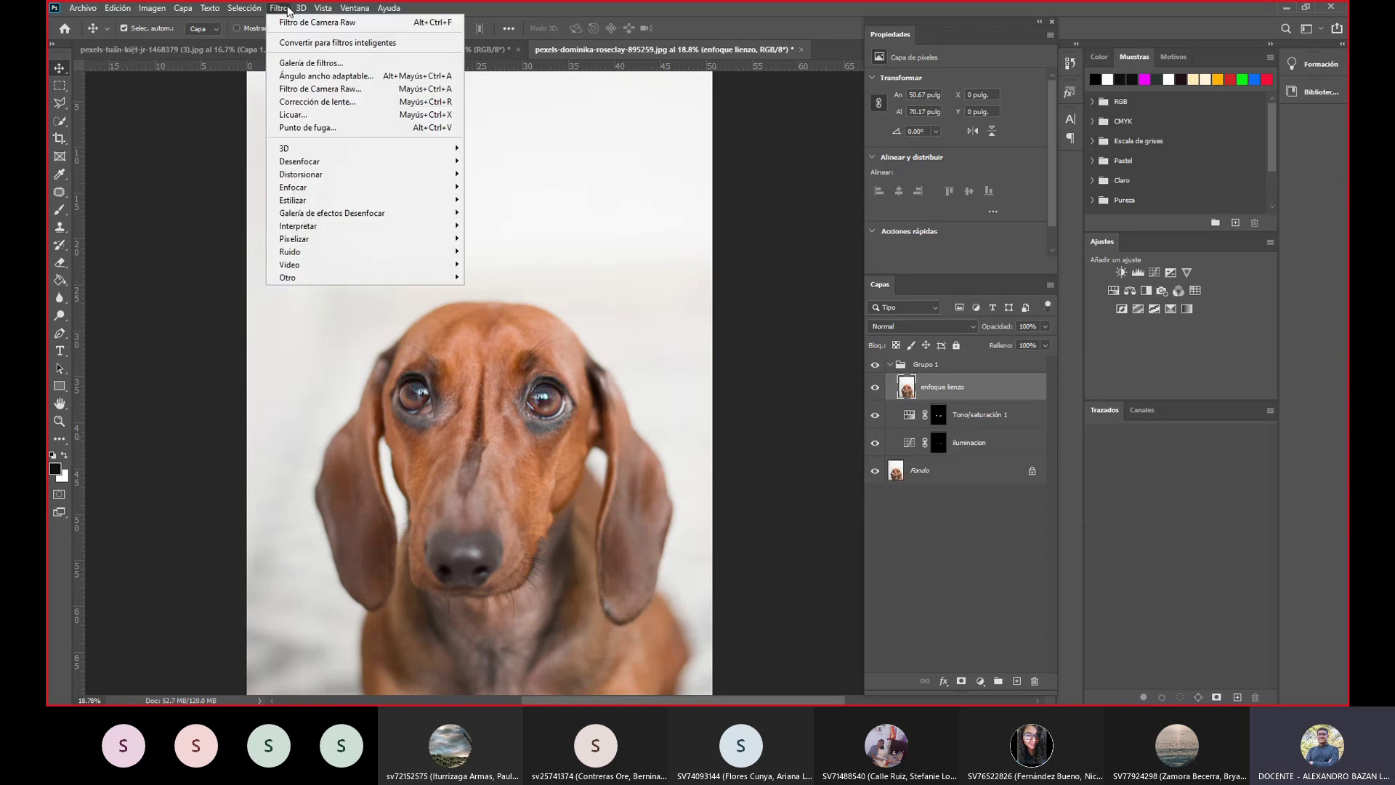
mouse_move(327, 277)
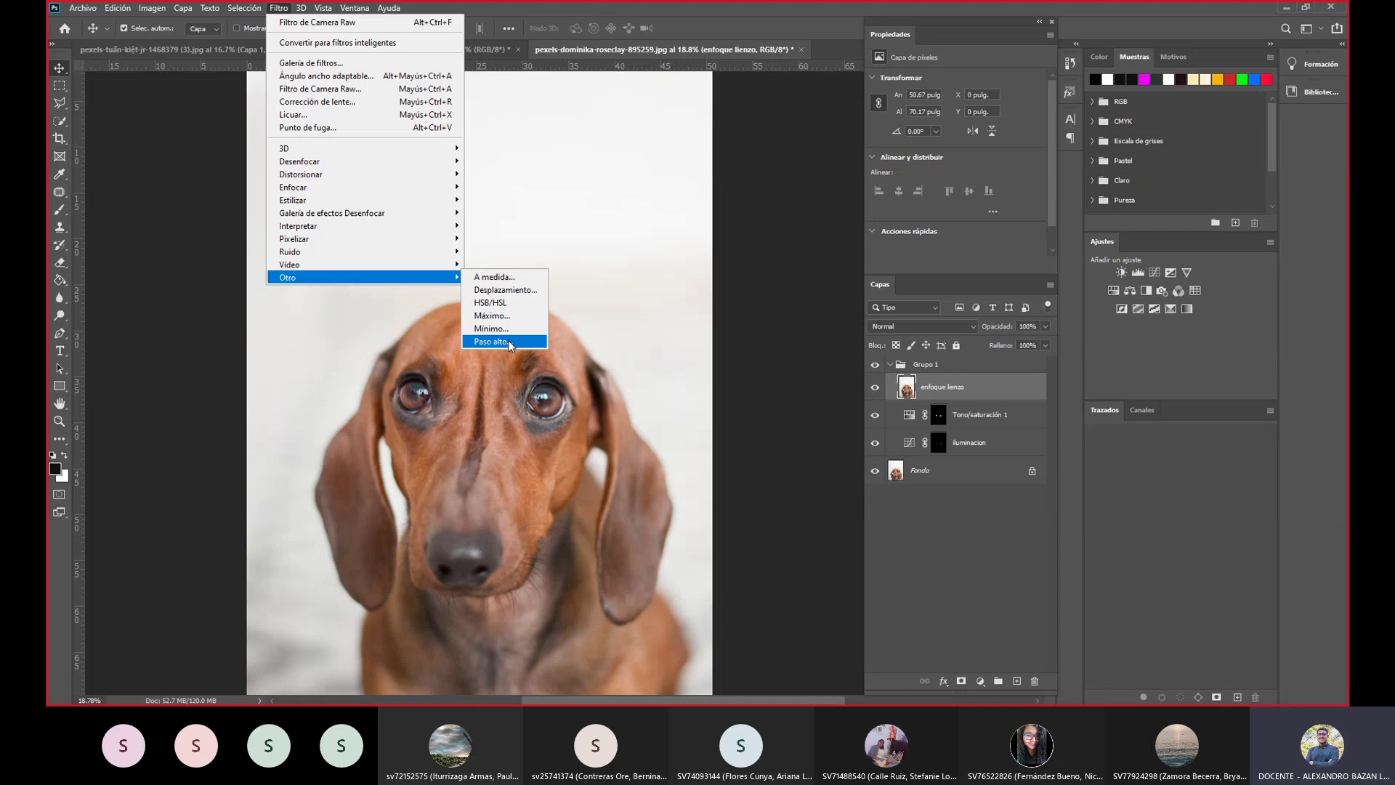
Apply Paso alto (High Pass) with a 6.4-pixel radius to enfoque lienzo.
left_click(508, 340)
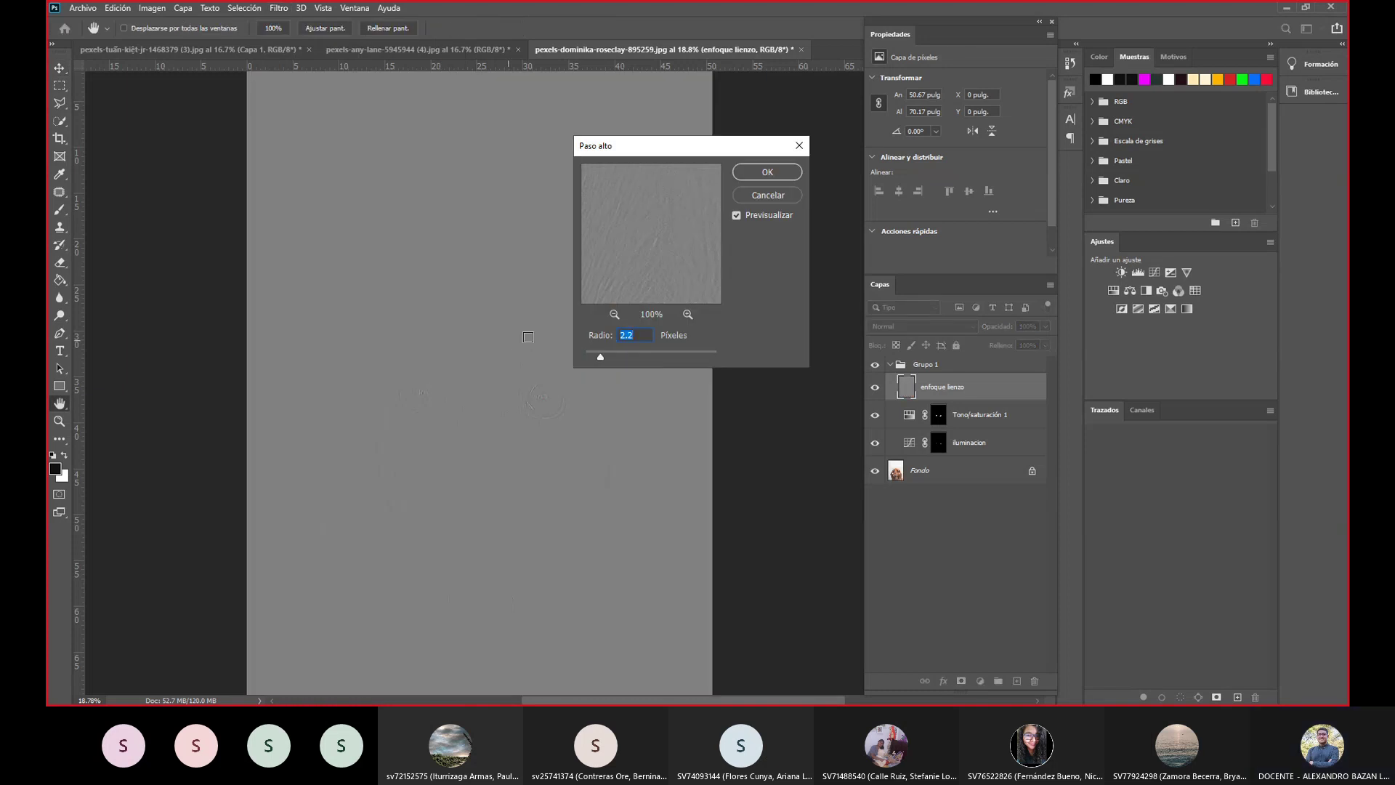
left_click_drag(600, 358, 624, 358)
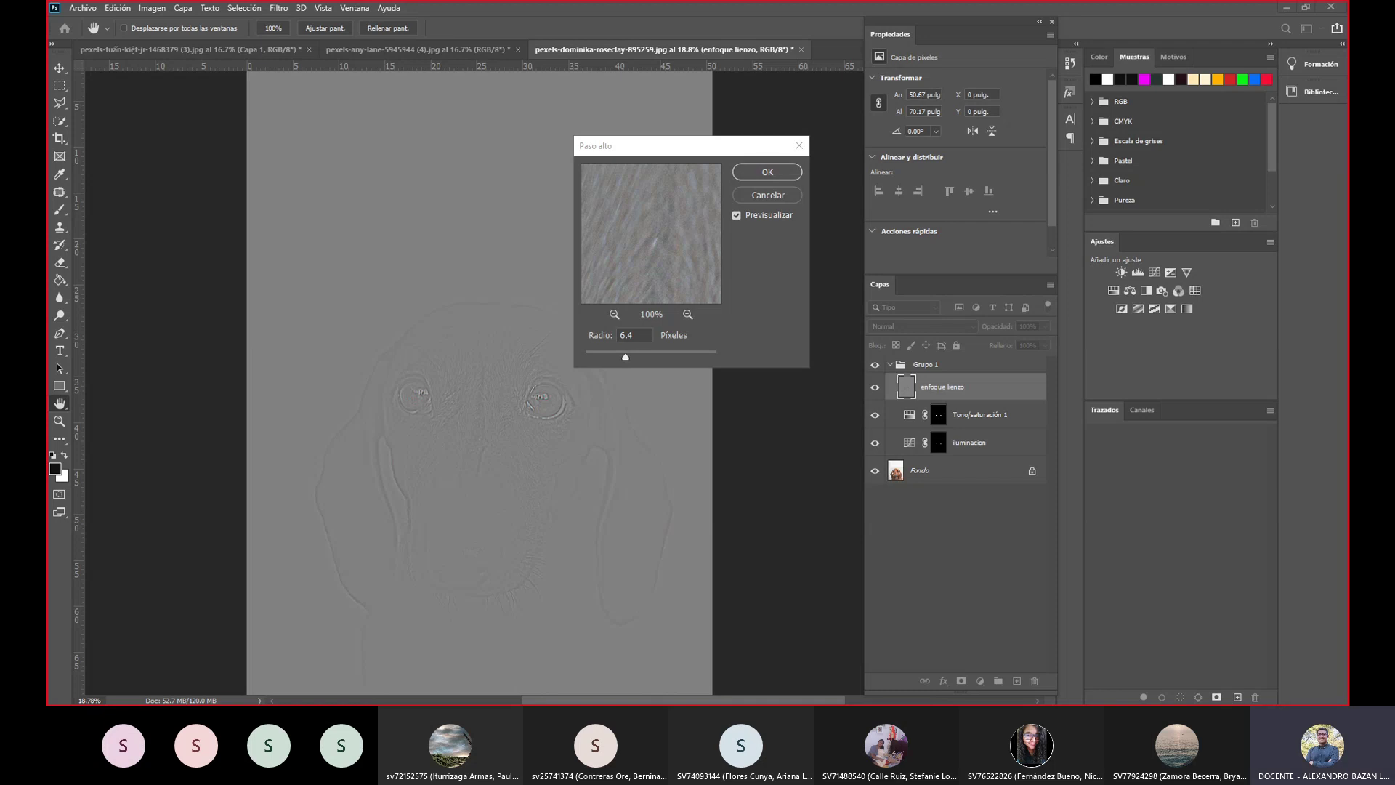
left_click(875, 660)
key("Return")
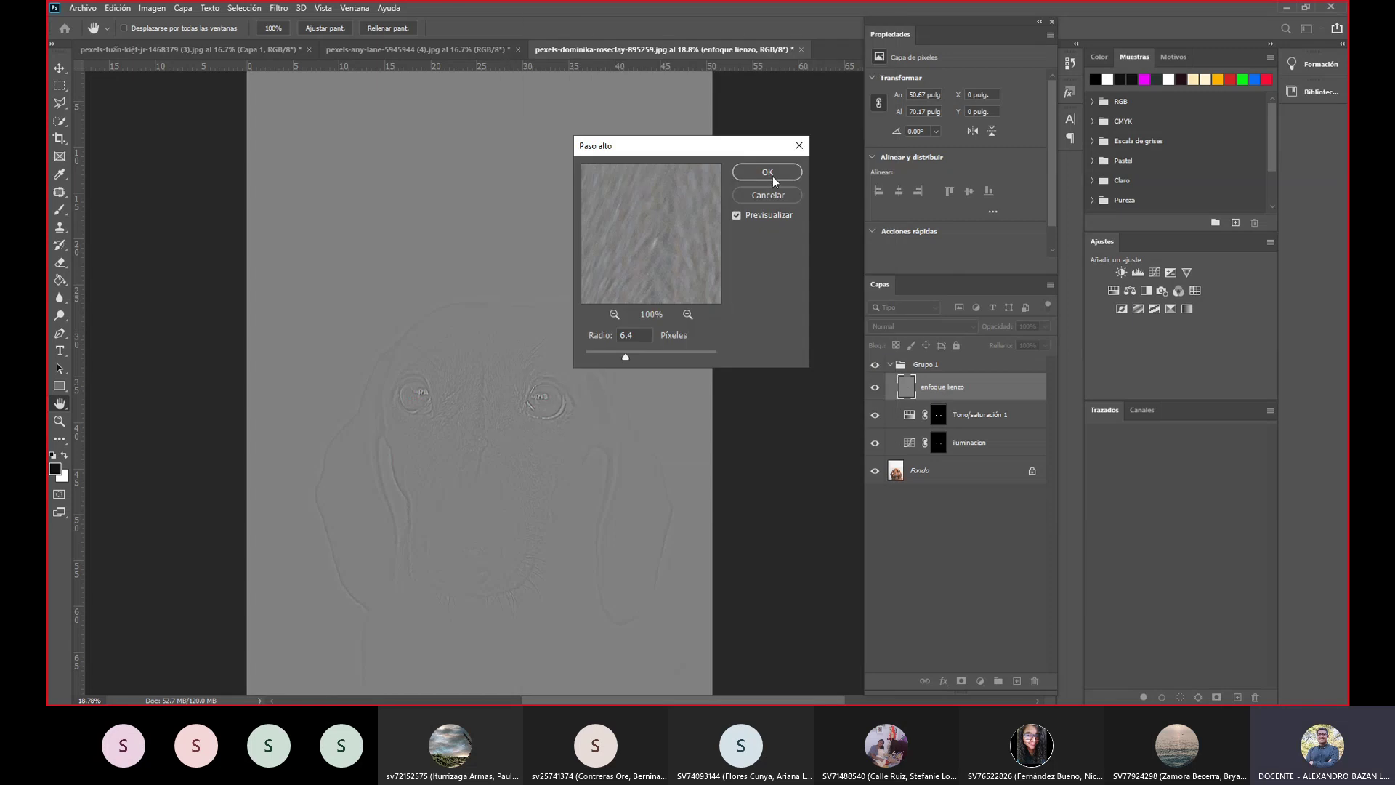
left_click(767, 173)
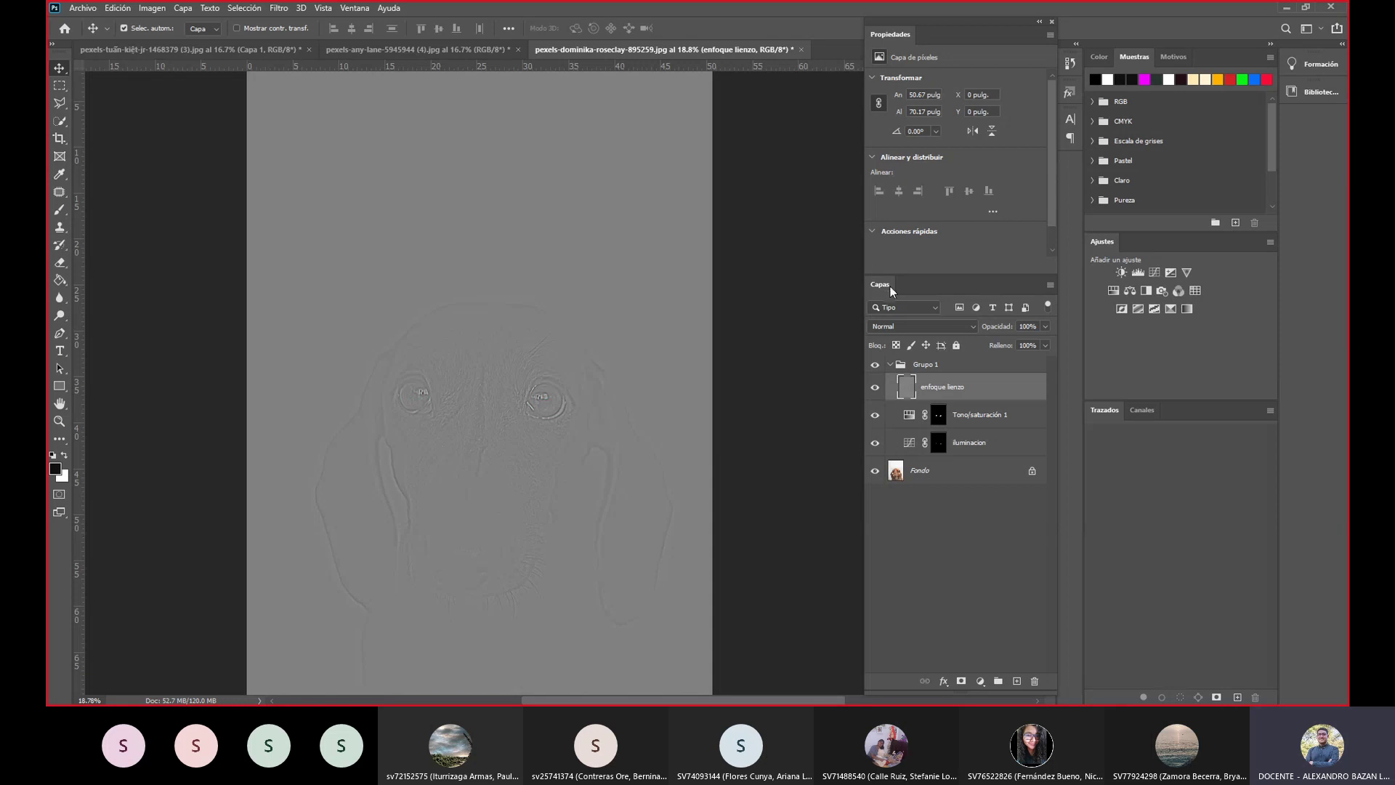
Float the Layers panel over the canvas and preview blend modes from Oscurecer to Trama.
mouse_move(878, 286)
left_mouse_down()
mouse_move(694, 145)
mouse_move(657, 136)
left_mouse_up()
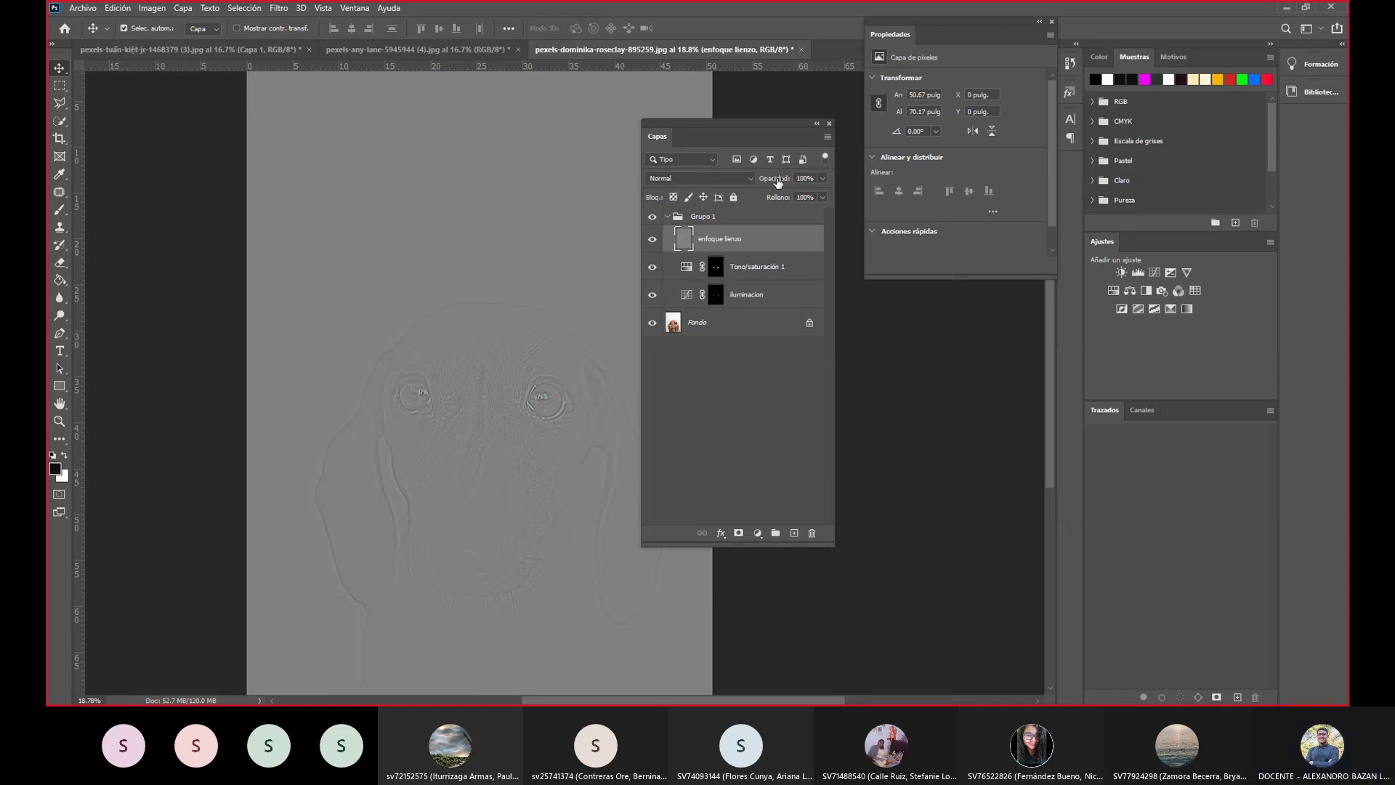
left_click(750, 180)
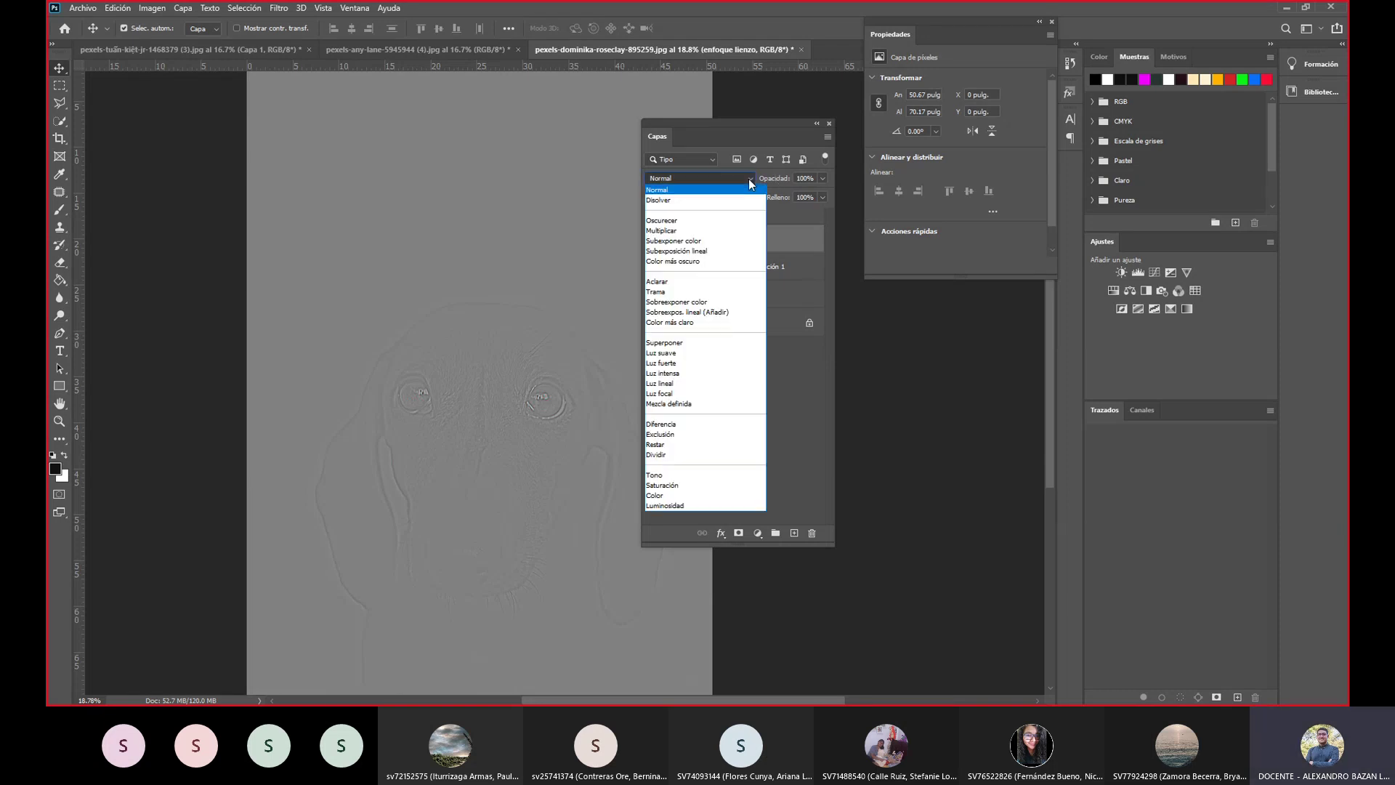
left_click(750, 182)
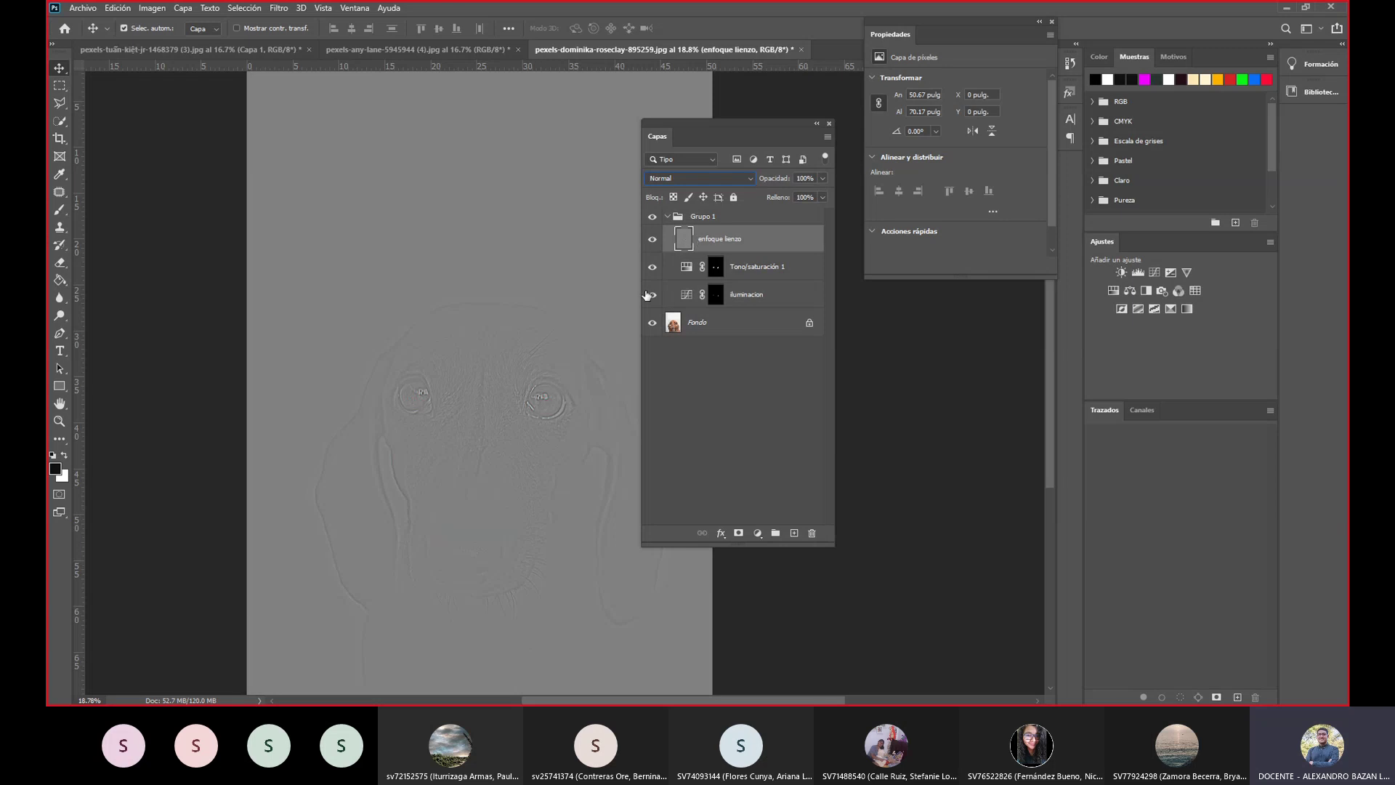
left_click(696, 181)
key("Down")
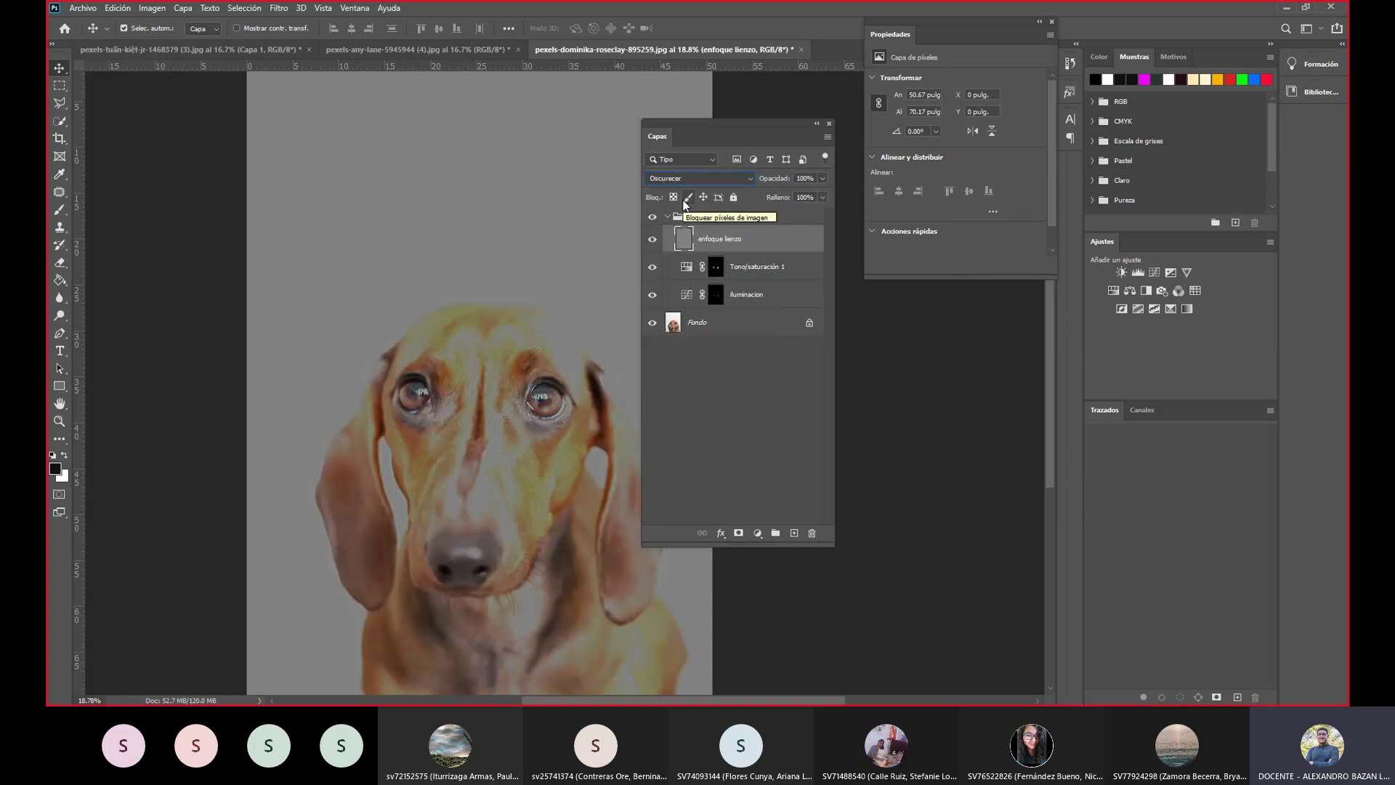
key("Down")
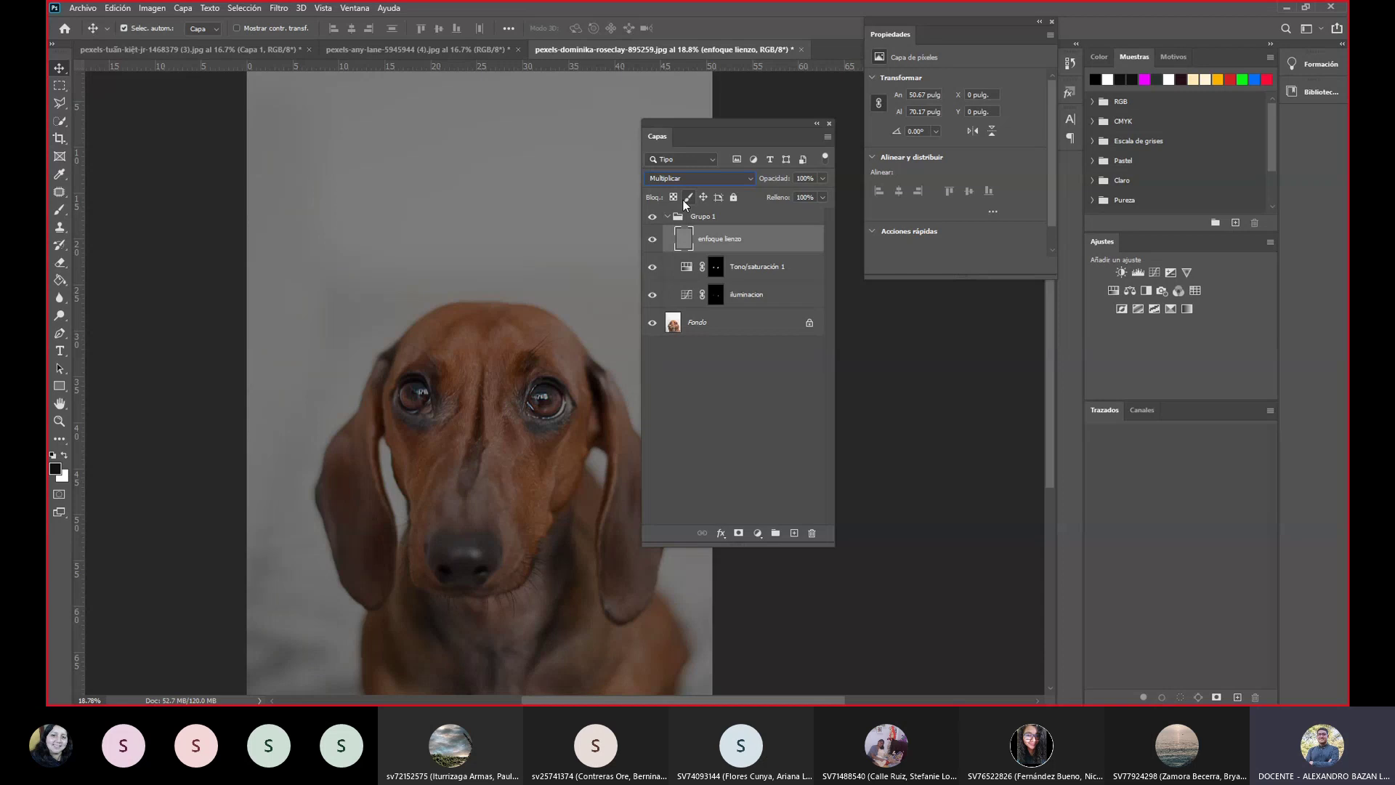
key("Down")
key("Down")
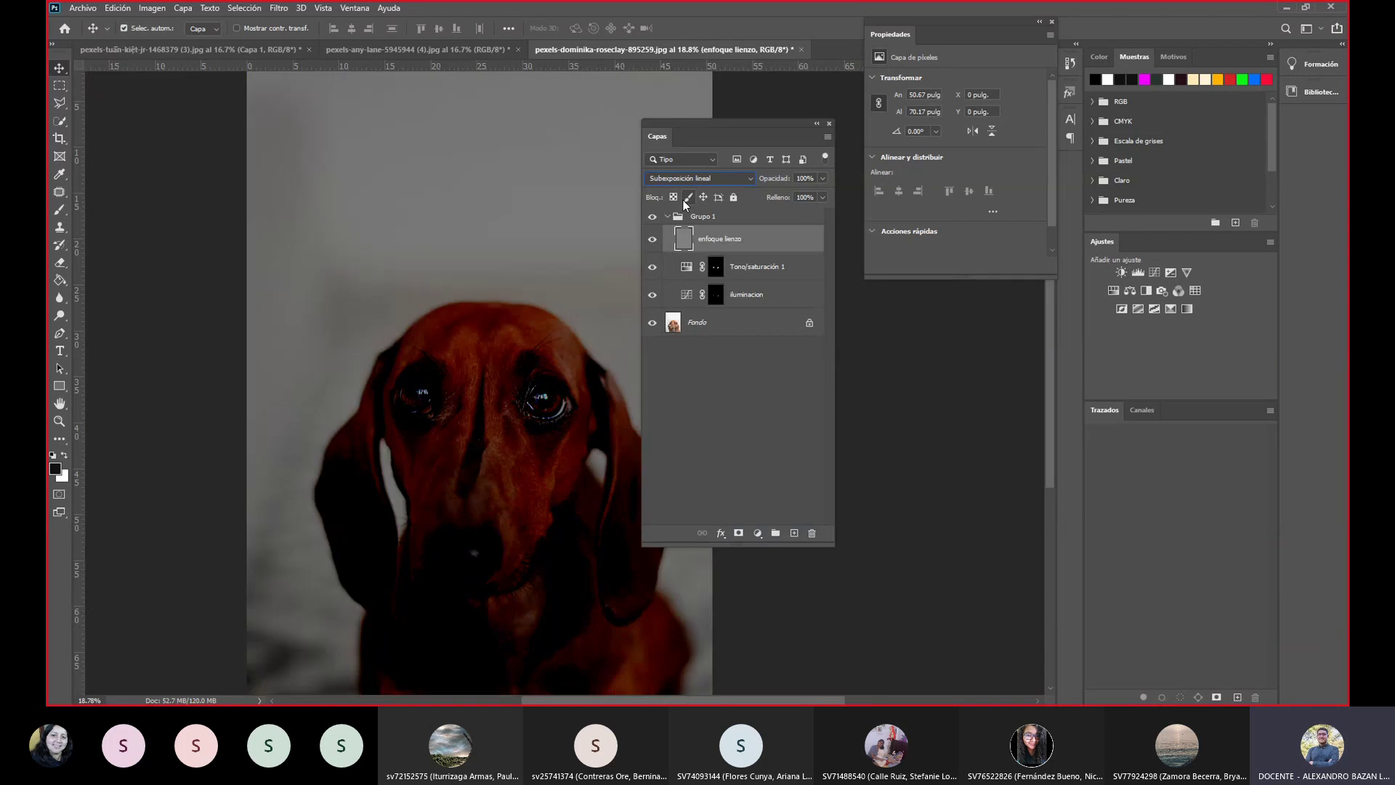
key("Down")
key("Down")
key("Down")
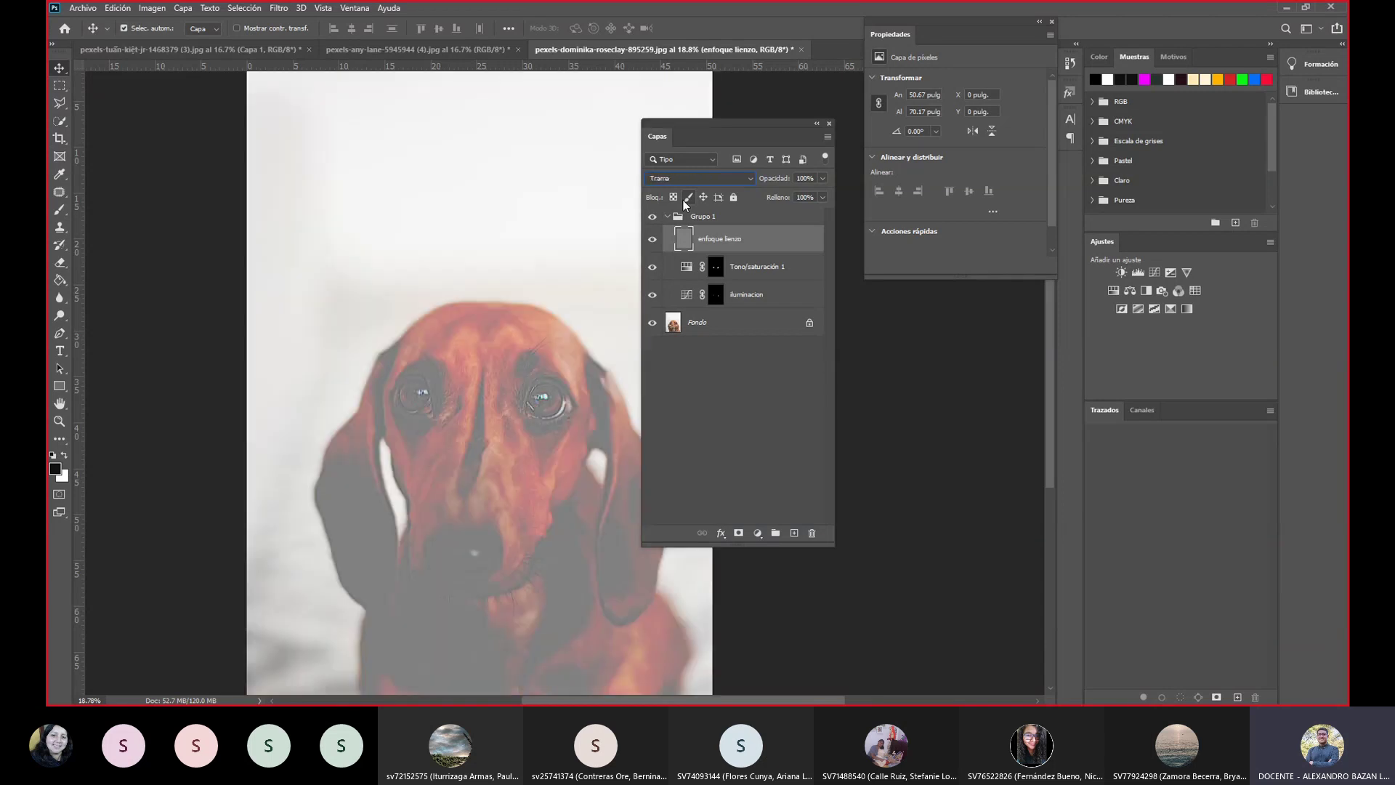
key("Down")
key("Down")
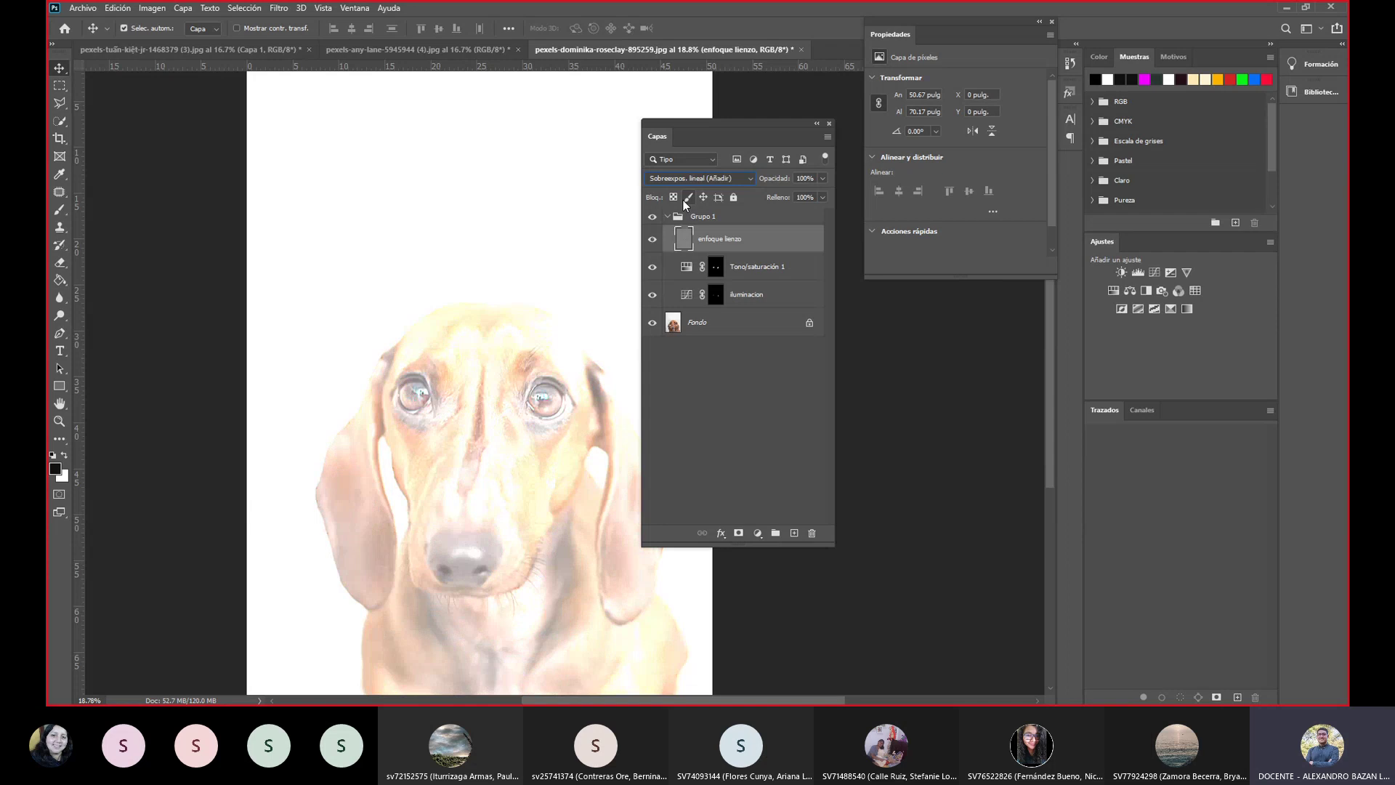
key("Down")
key("Down")
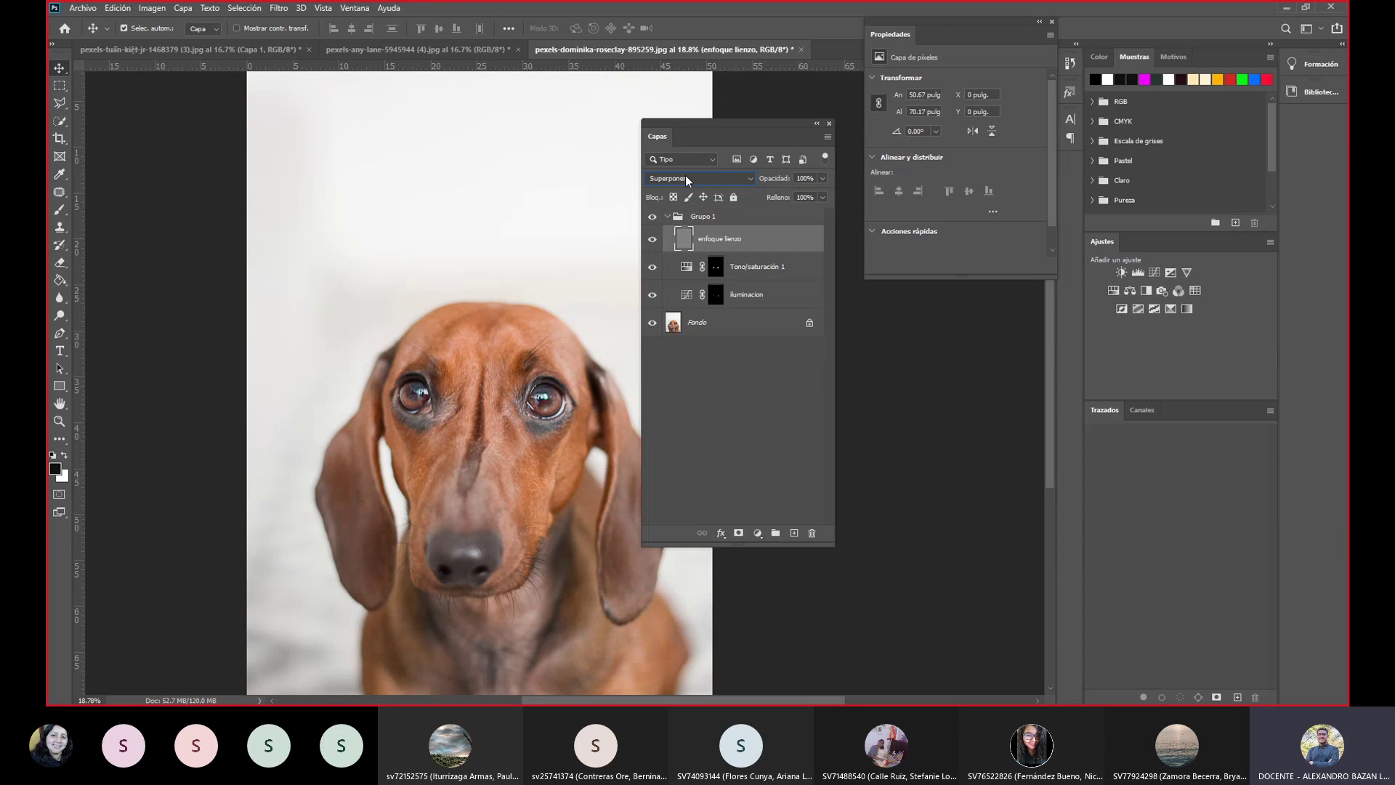
Set enfoque lienzo's blend mode to Superponer.
left_click(683, 180)
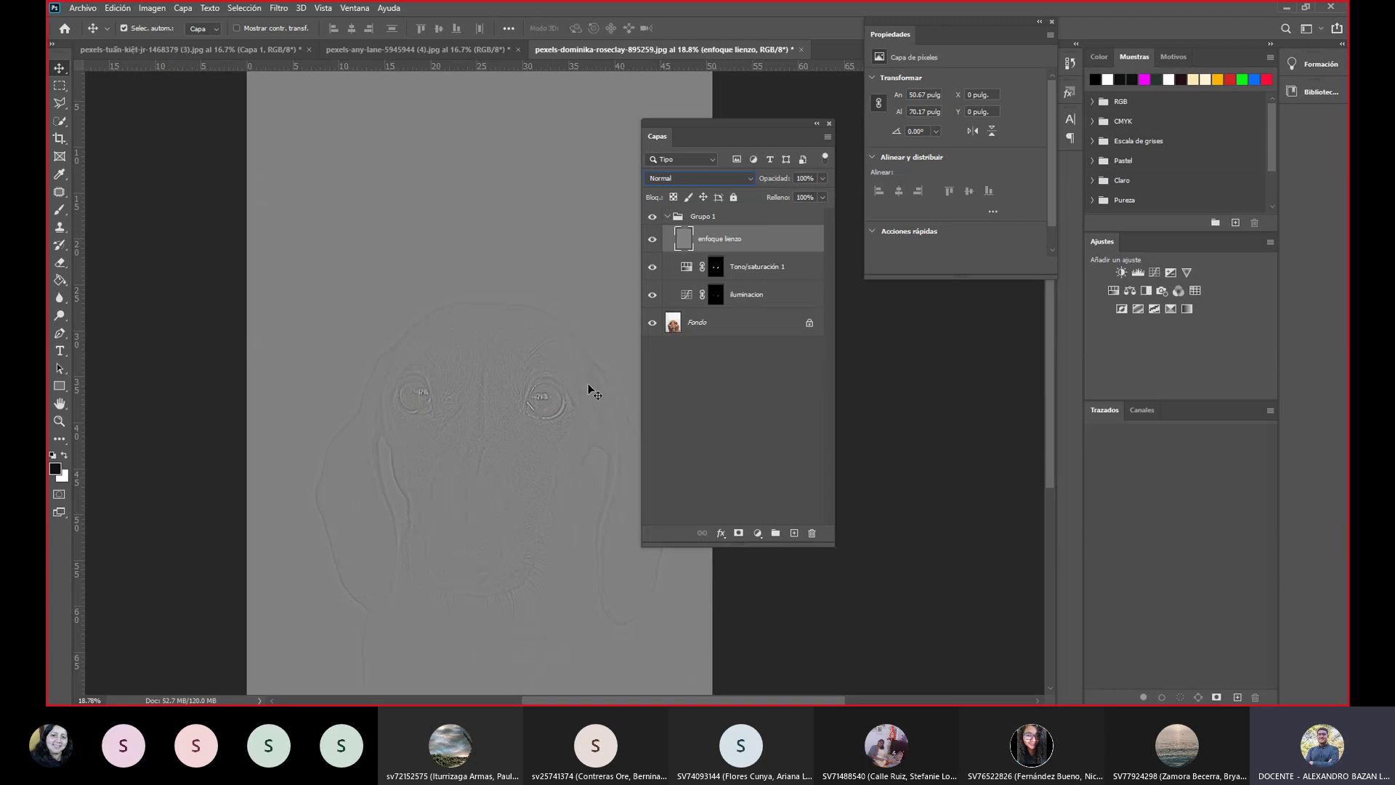
left_click(735, 180)
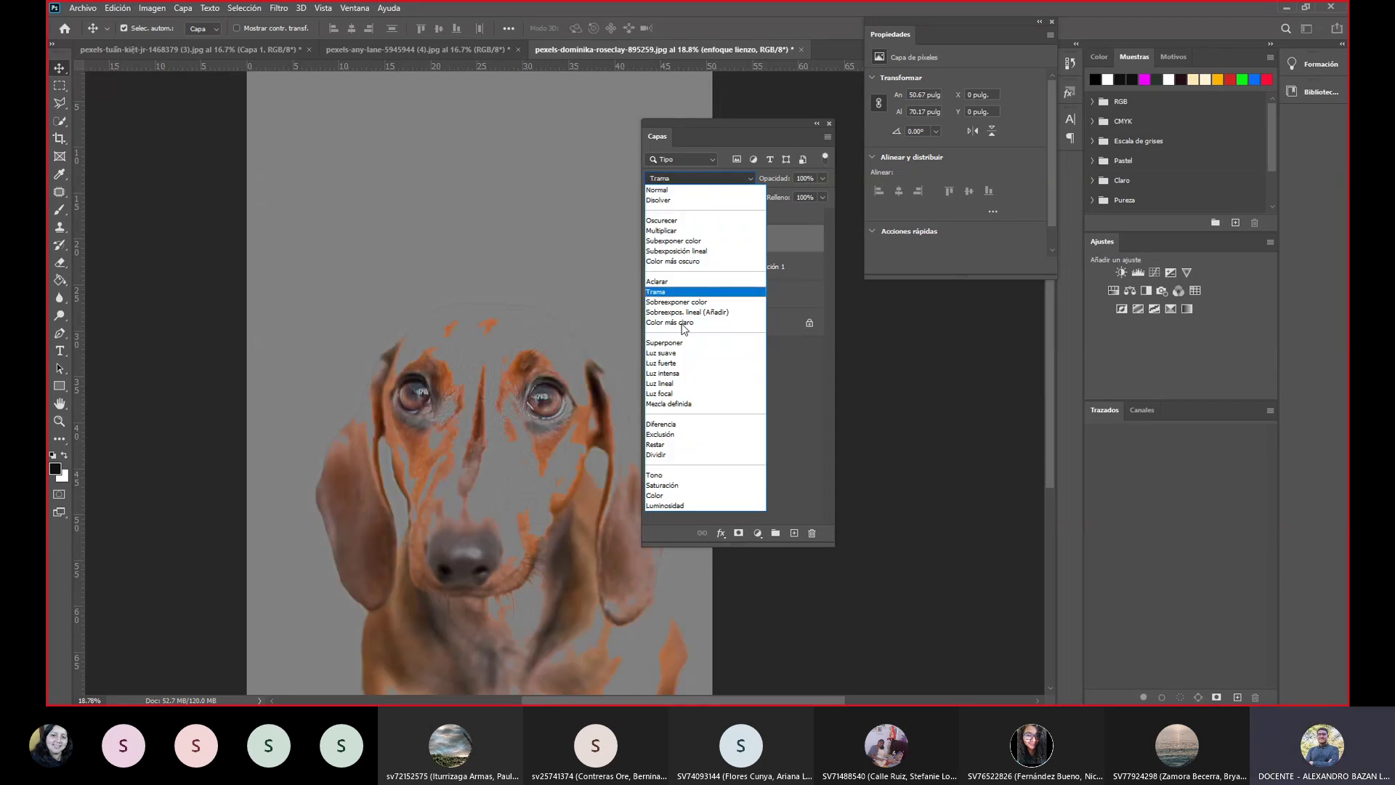
left_click(677, 343)
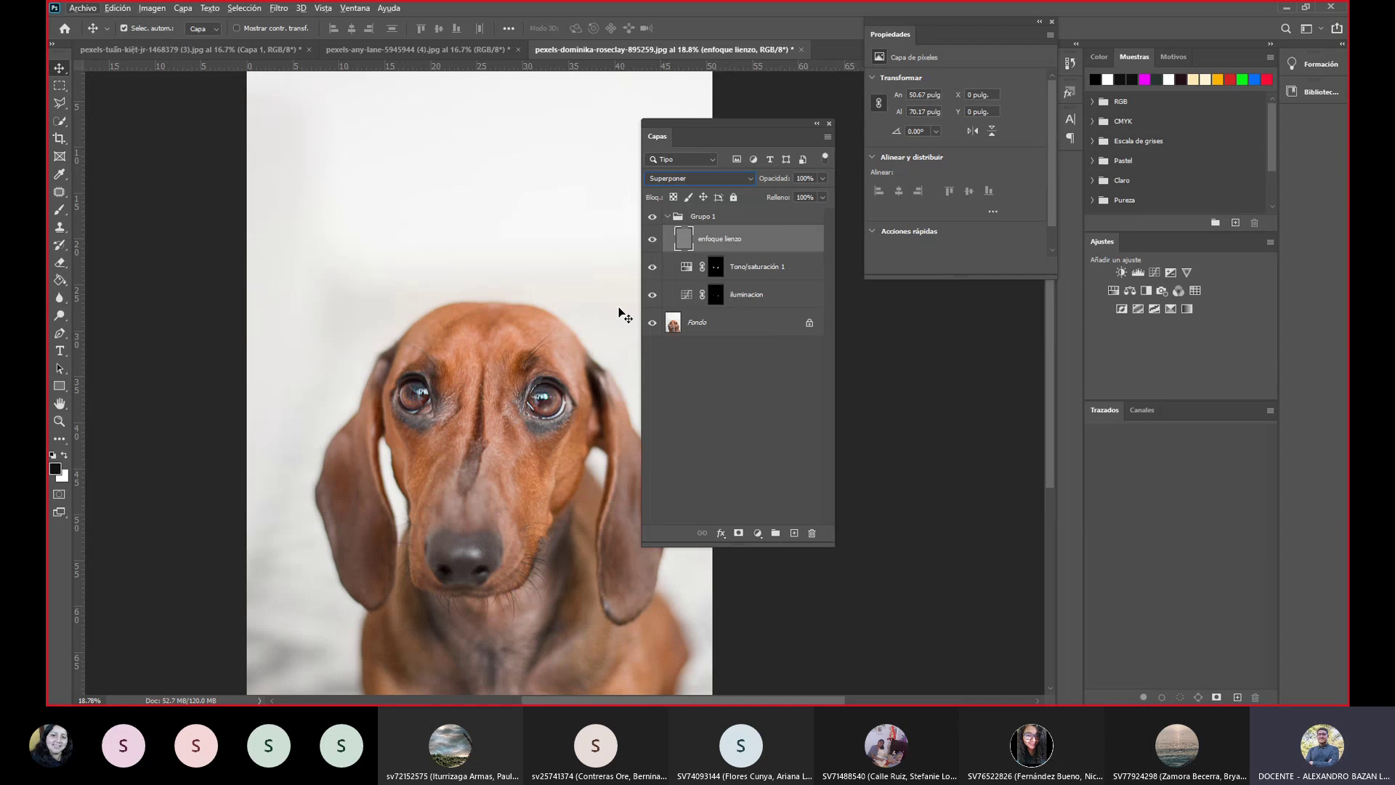
scroll(548, 376, "up", 2)
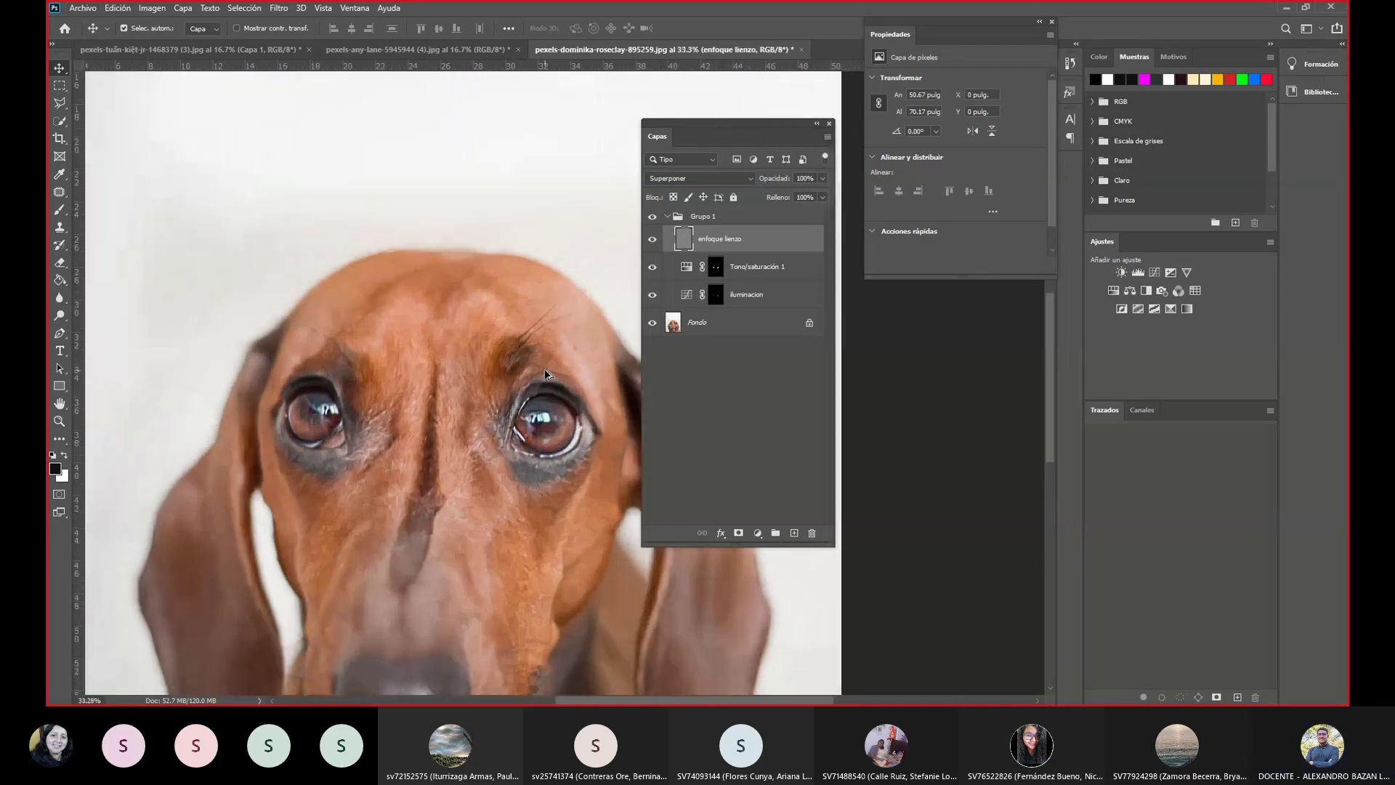
scroll(401, 441, "down", 1)
scroll(345, 429, "down", 1)
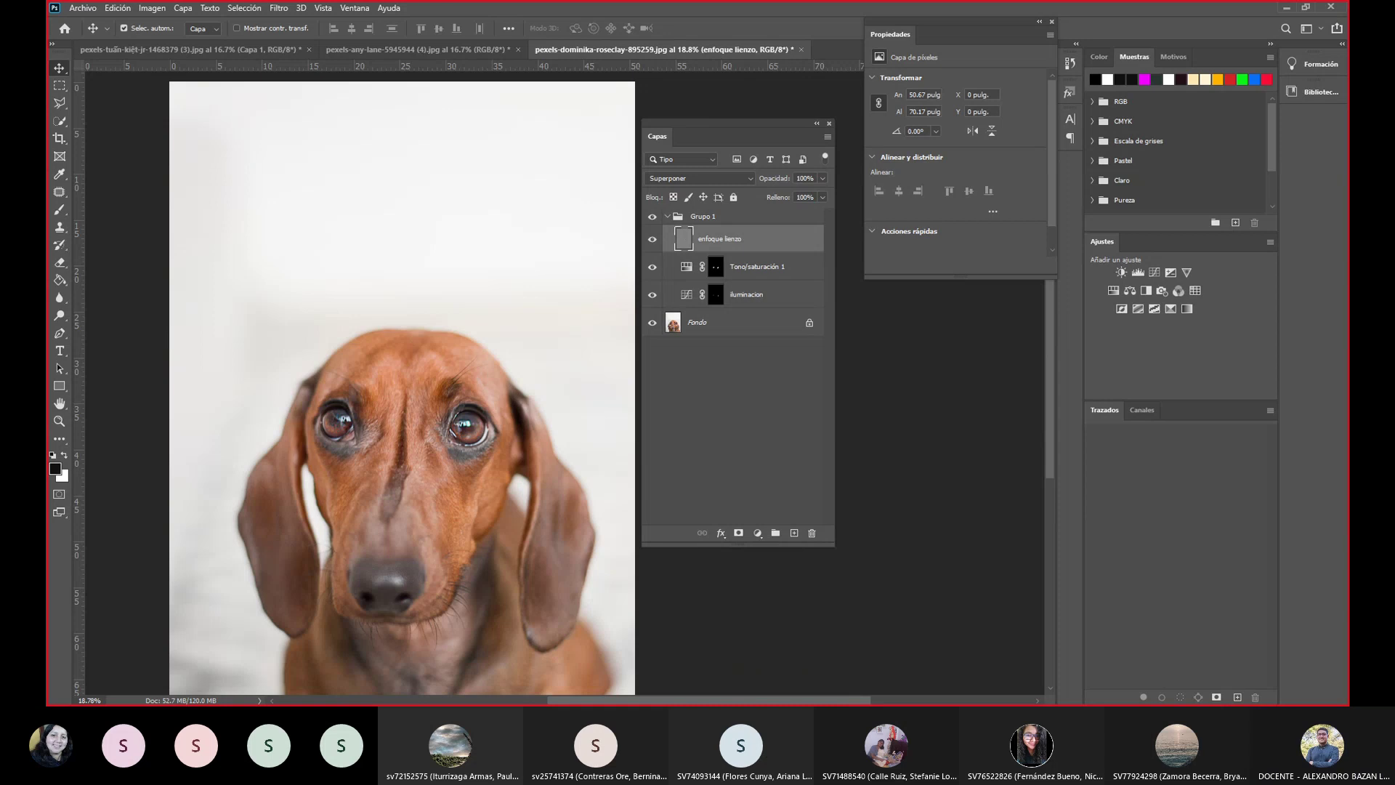
Zoom to 25% and centre the view on the dog's face.
left_click_drag(102, 699, 62, 690)
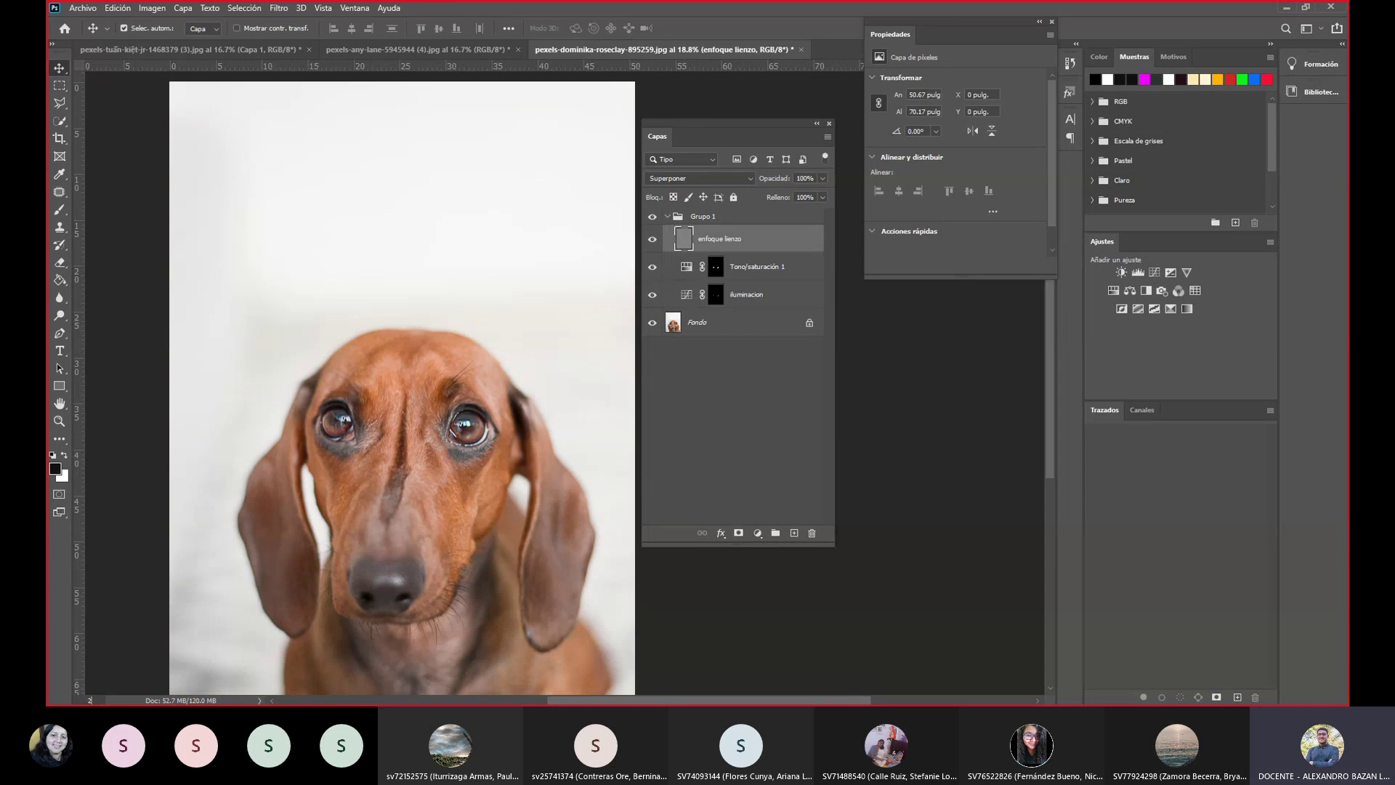
type("25")
key("Return")
left_click_drag(298, 542, 465, 355)
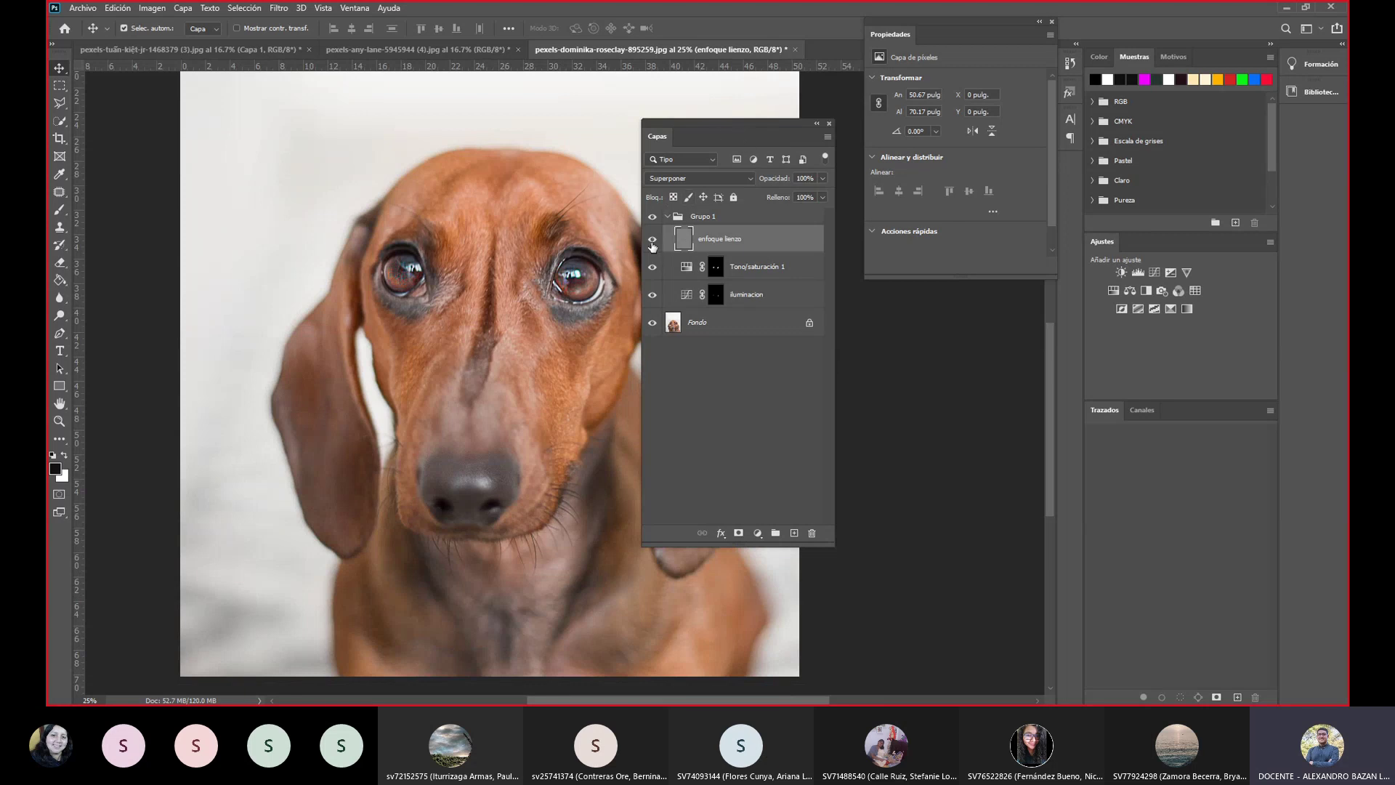
Flick enfoque lienzo on and off to compare, leave it visible, and show the adjustment-layer list.
left_click(652, 242)
left_click(652, 242)
left_click(652, 242)
left_click(652, 243)
left_click(652, 242)
left_click(652, 243)
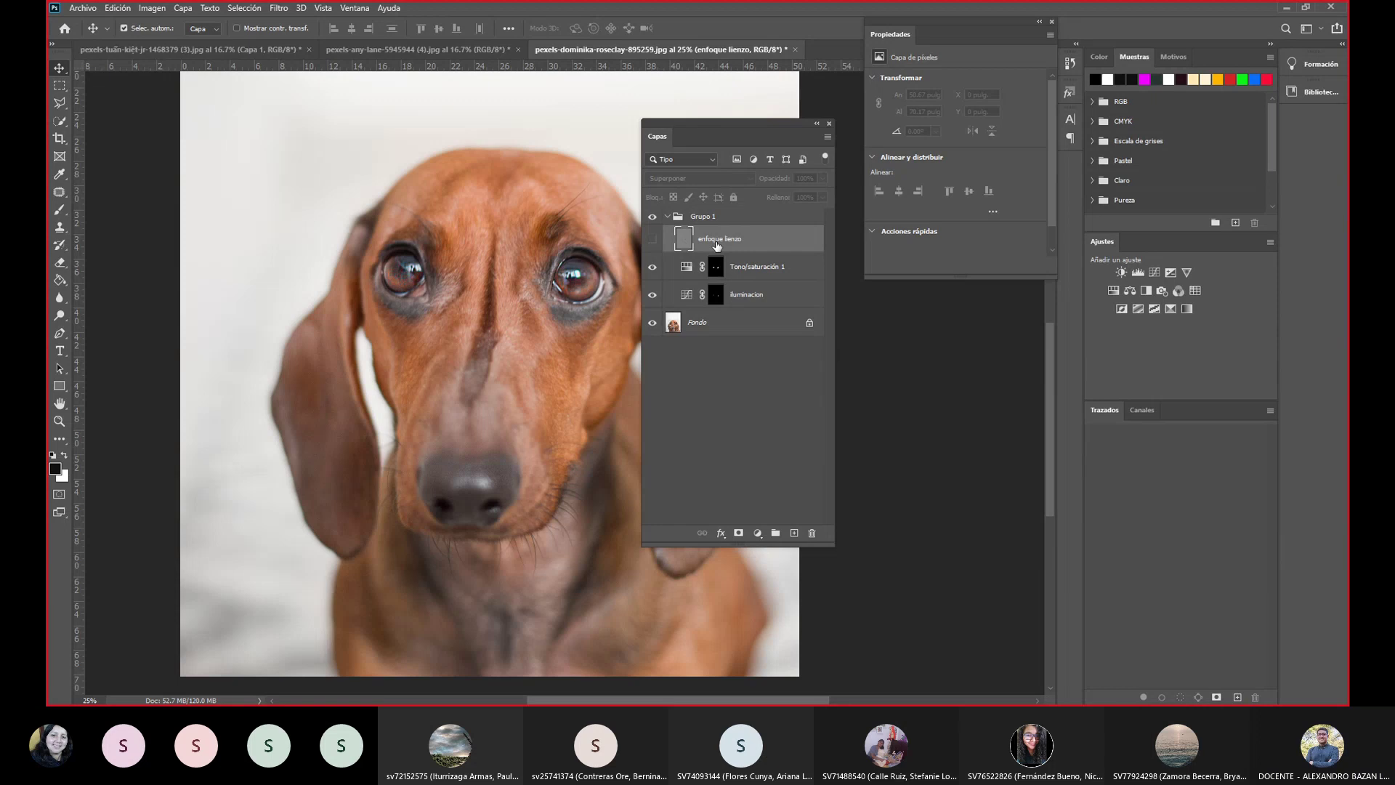
left_click(652, 240)
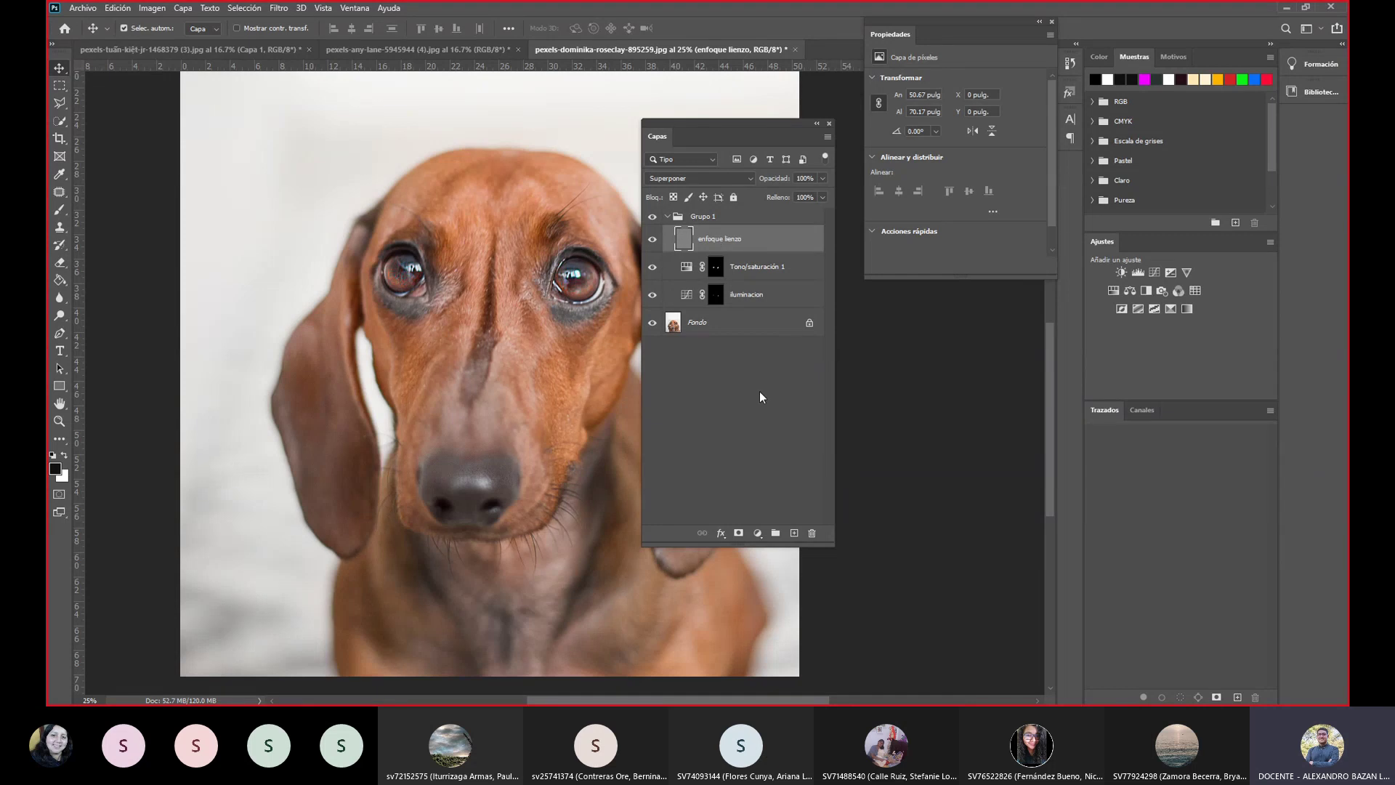
left_click(758, 535)
left_click(757, 538)
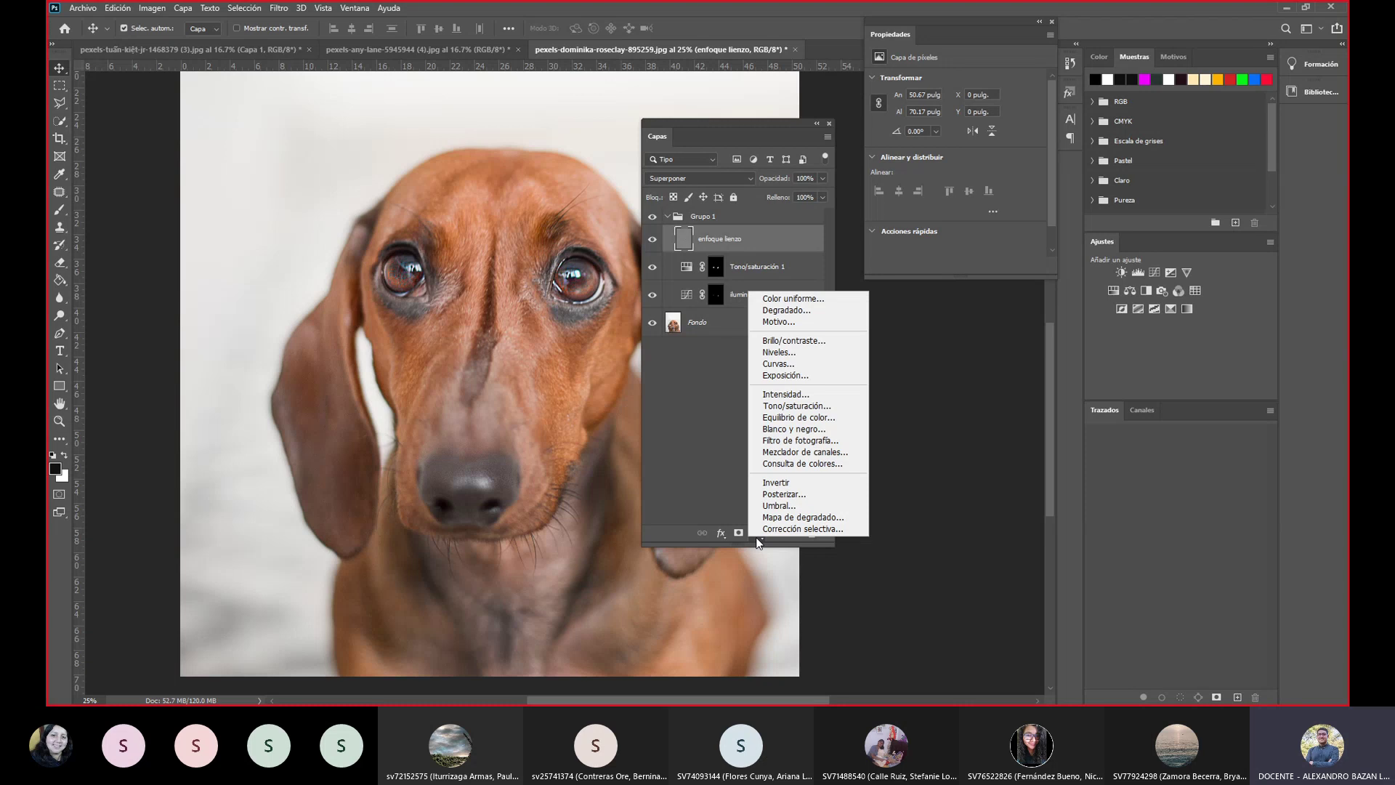
Dismiss the adjustment-layer list and attach a white layer mask to enfoque lienzo.
left_click(757, 538)
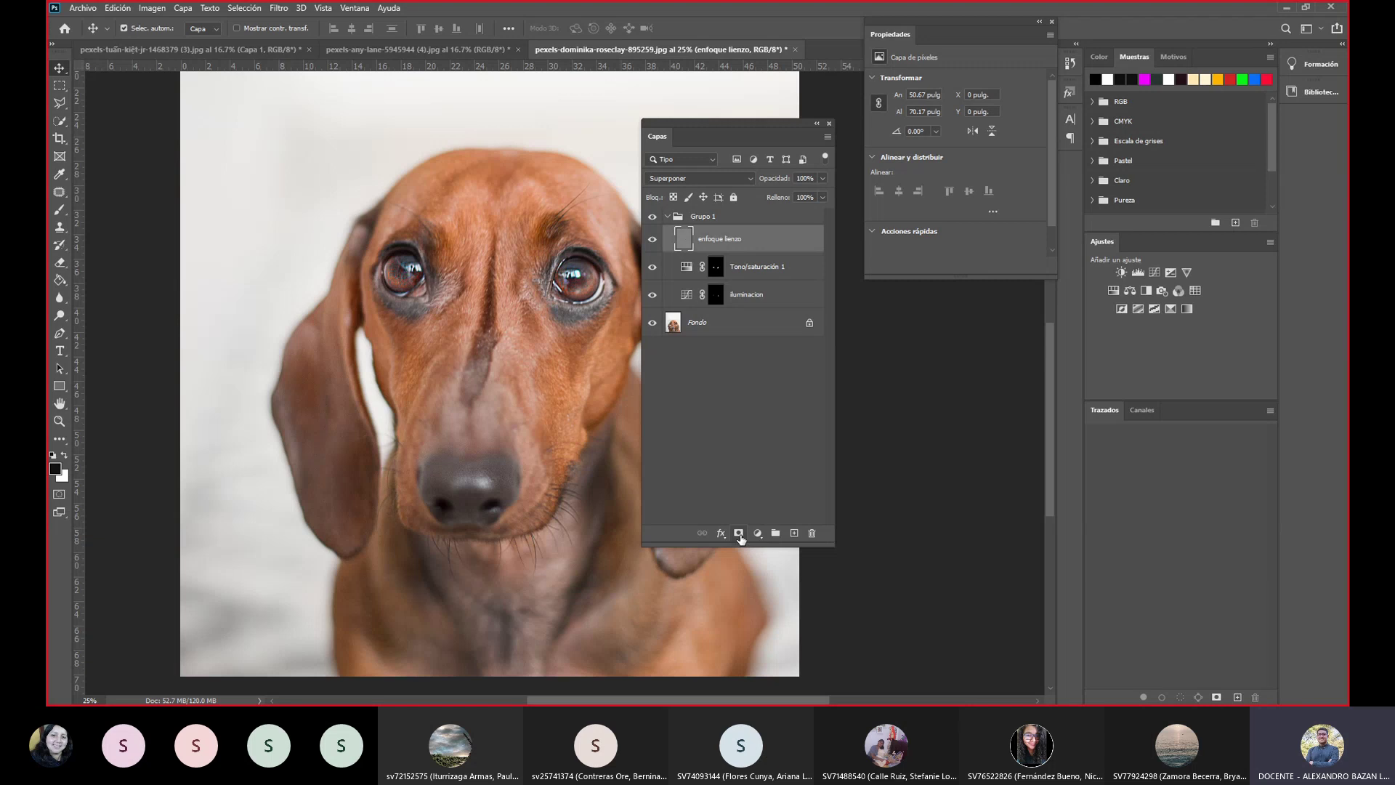
left_click(719, 355)
left_click(703, 243)
left_click(739, 534)
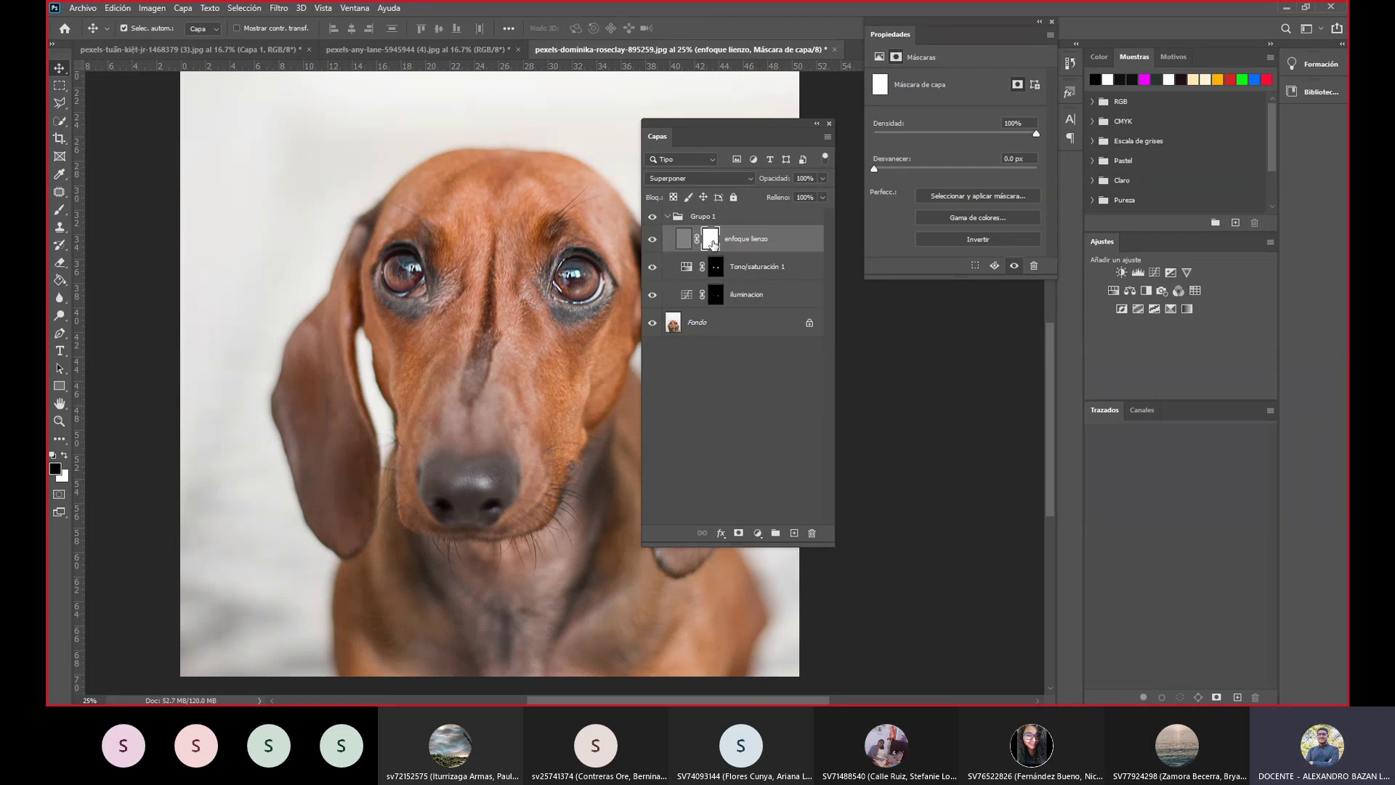
Invert the enfoque lienzo mask to black and zoom out to 16%.
key("ctrl+i")
scroll(174, 532, "down", 1)
left_click(101, 698)
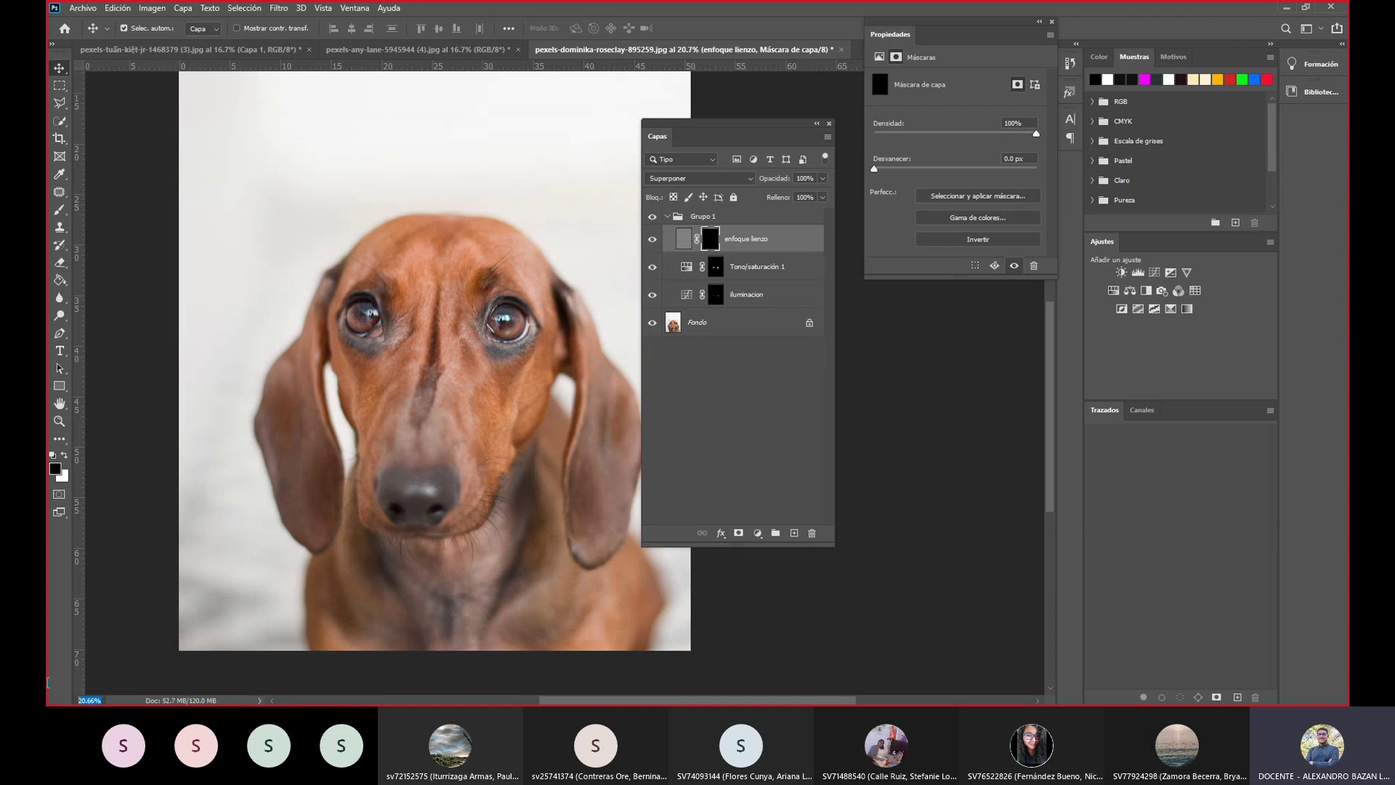
type("16")
key("Return")
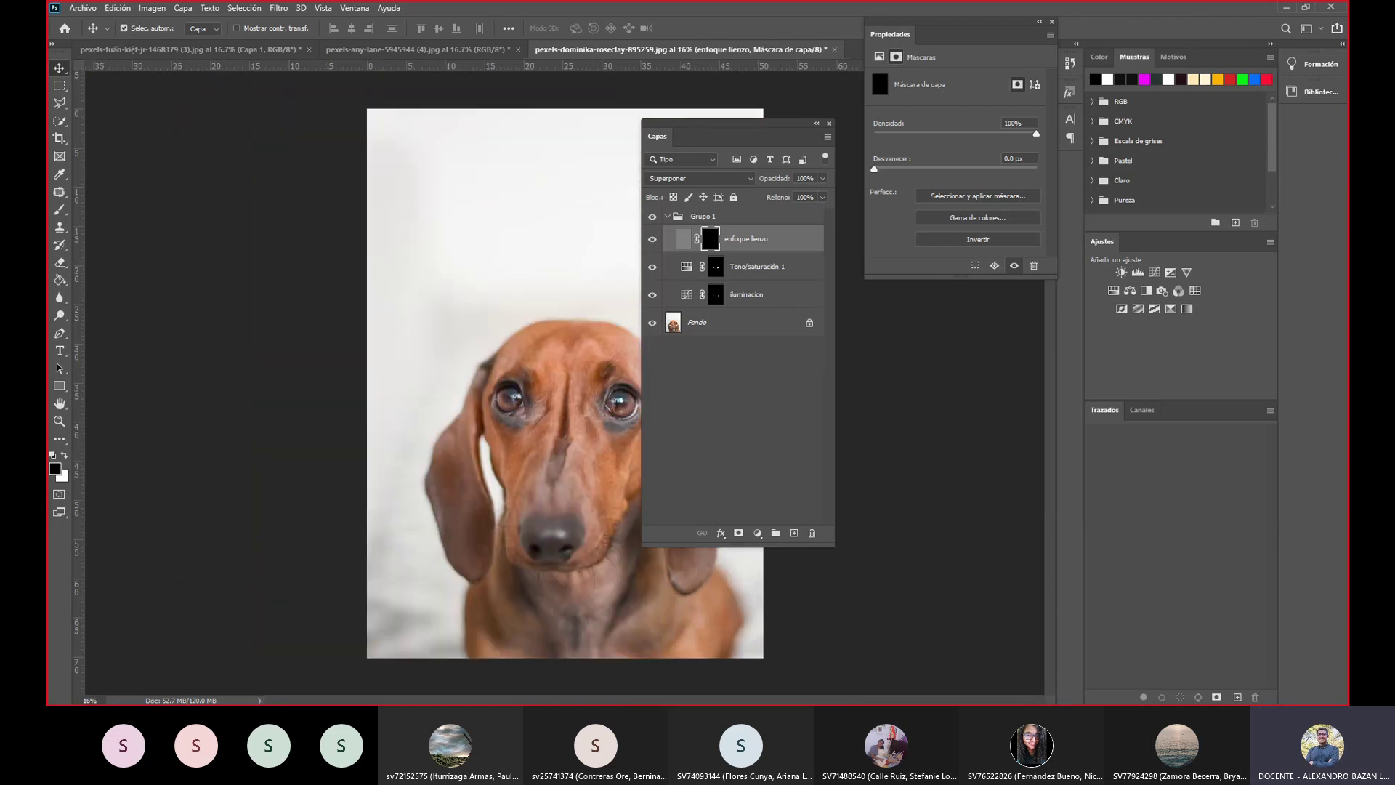
Try 17% and 12.5% zoom levels to view the whole image.
double_click(90, 699)
type("17")
key("Return")
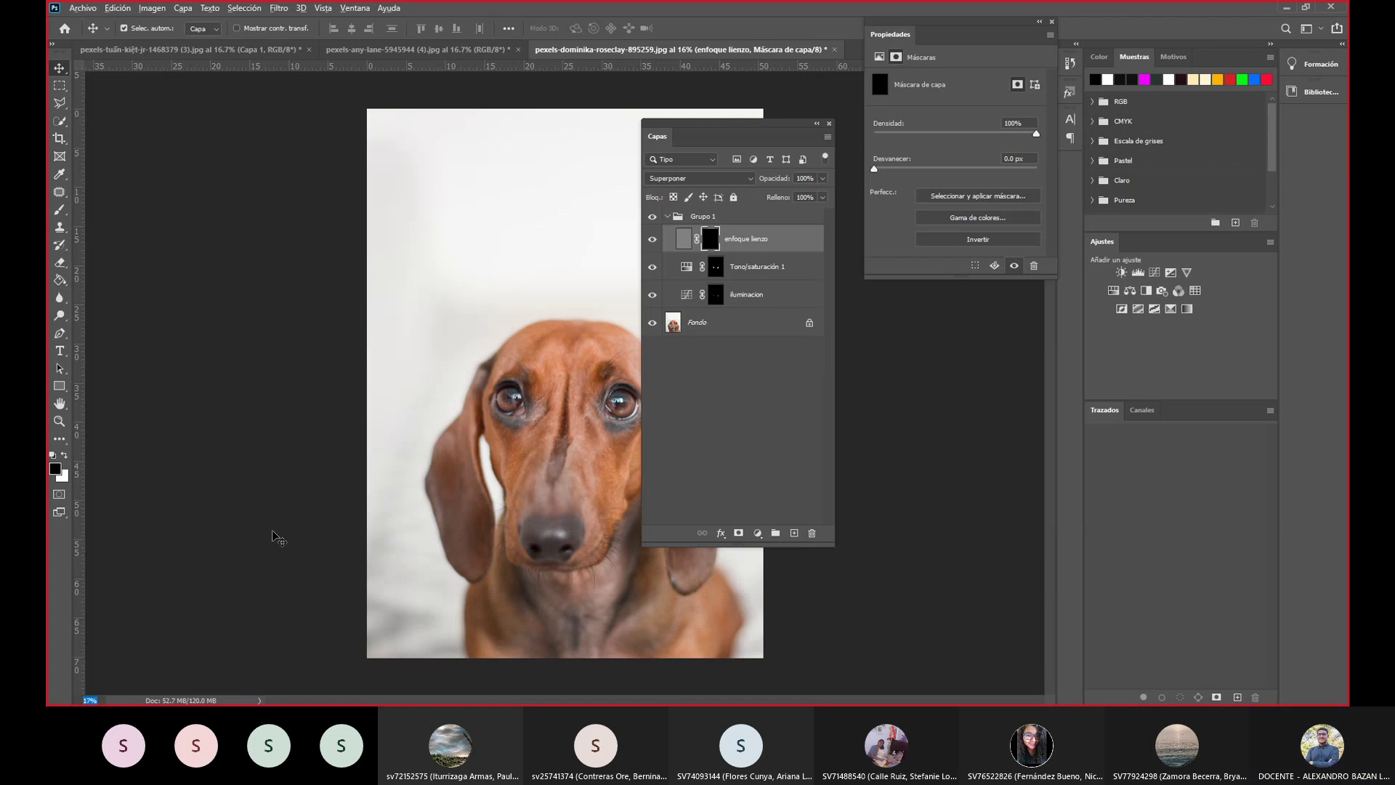
left_click(272, 538)
scroll(363, 564, "up", 1)
scroll(463, 586, "up", 2)
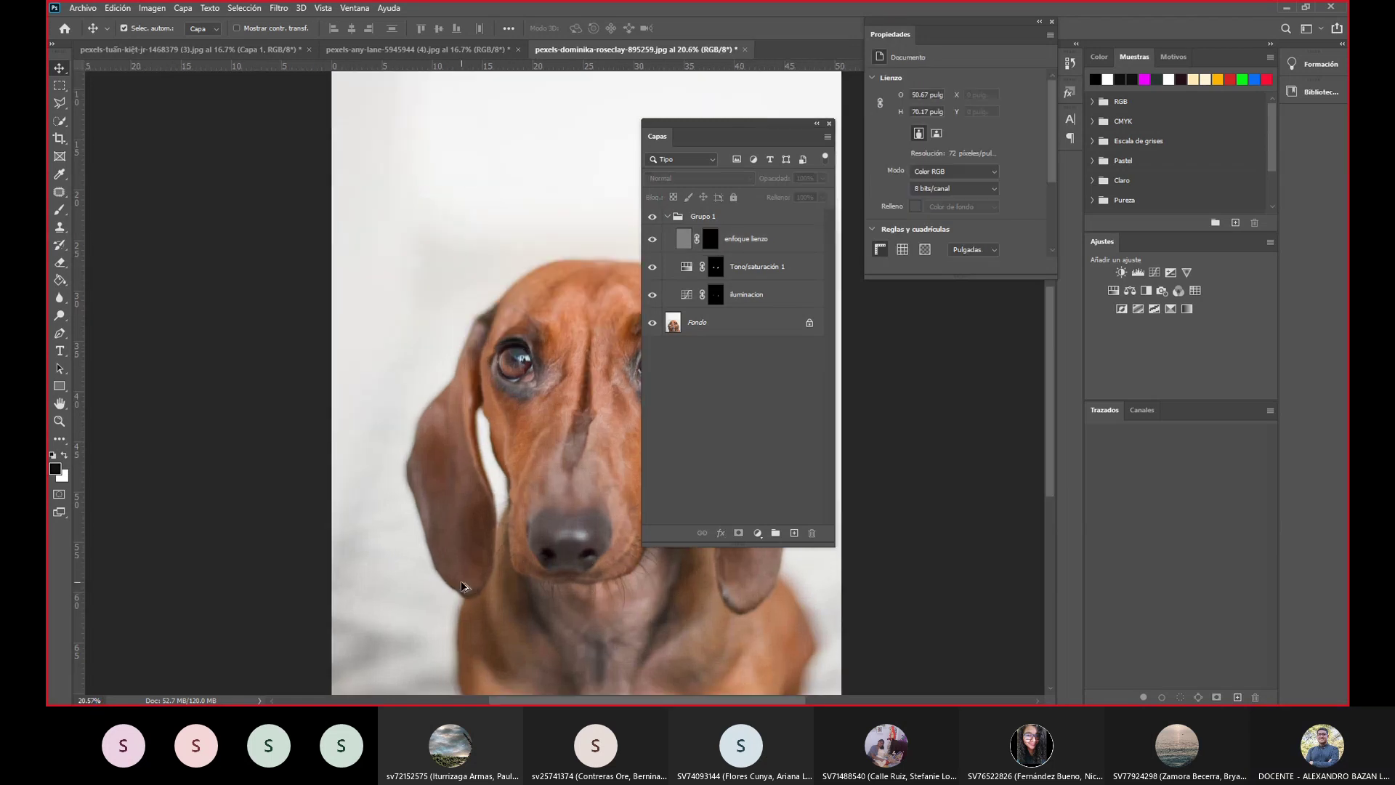
scroll(436, 567, "right", 5)
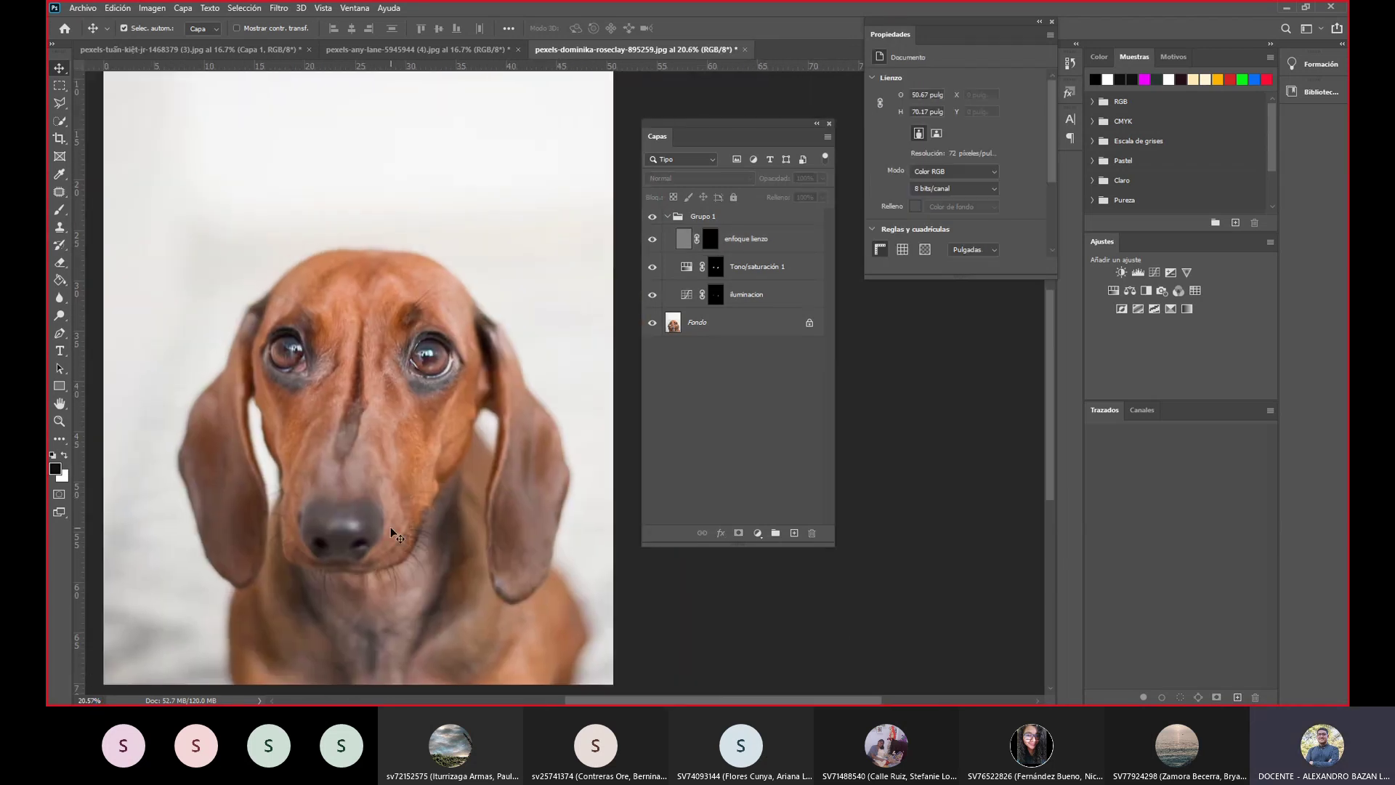
left_click(80, 699)
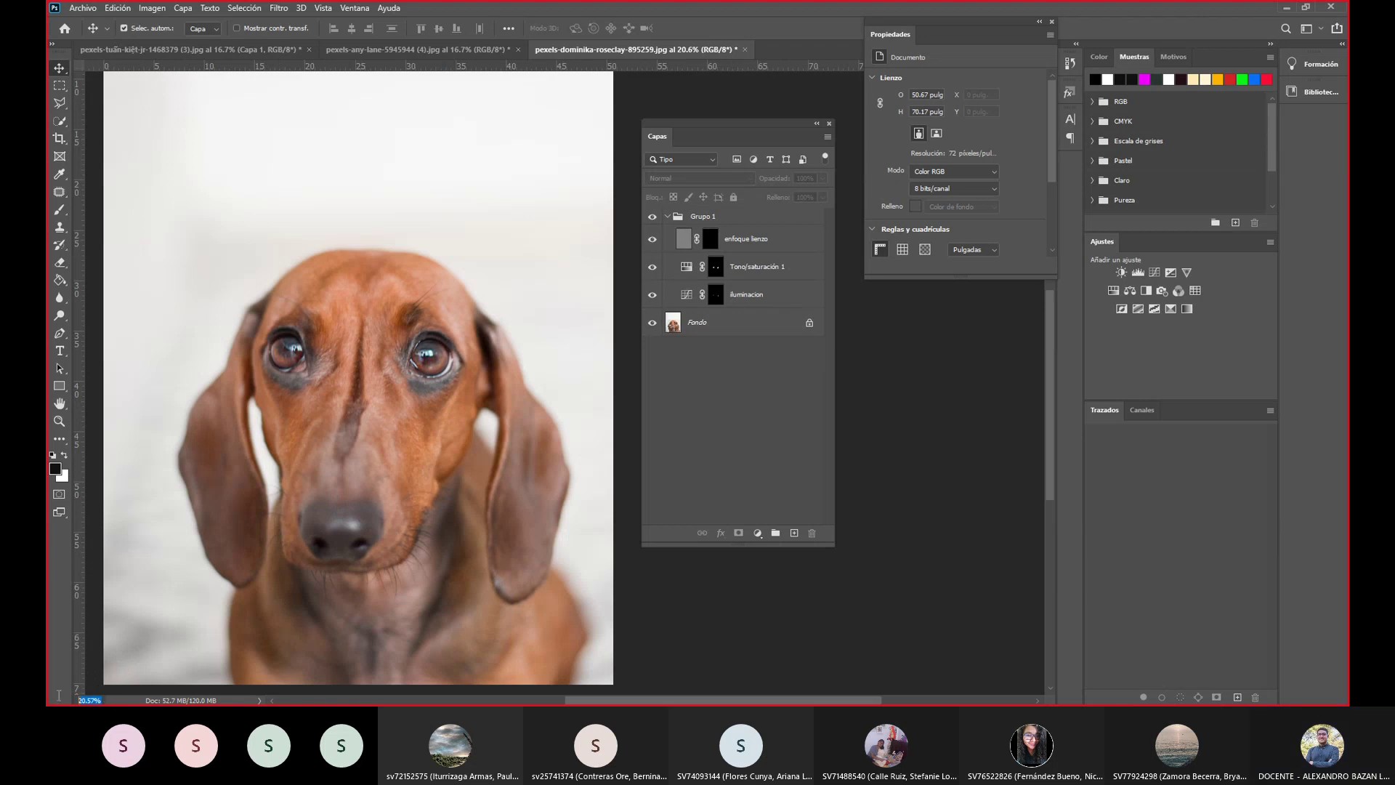
type("12.5")
key("Return")
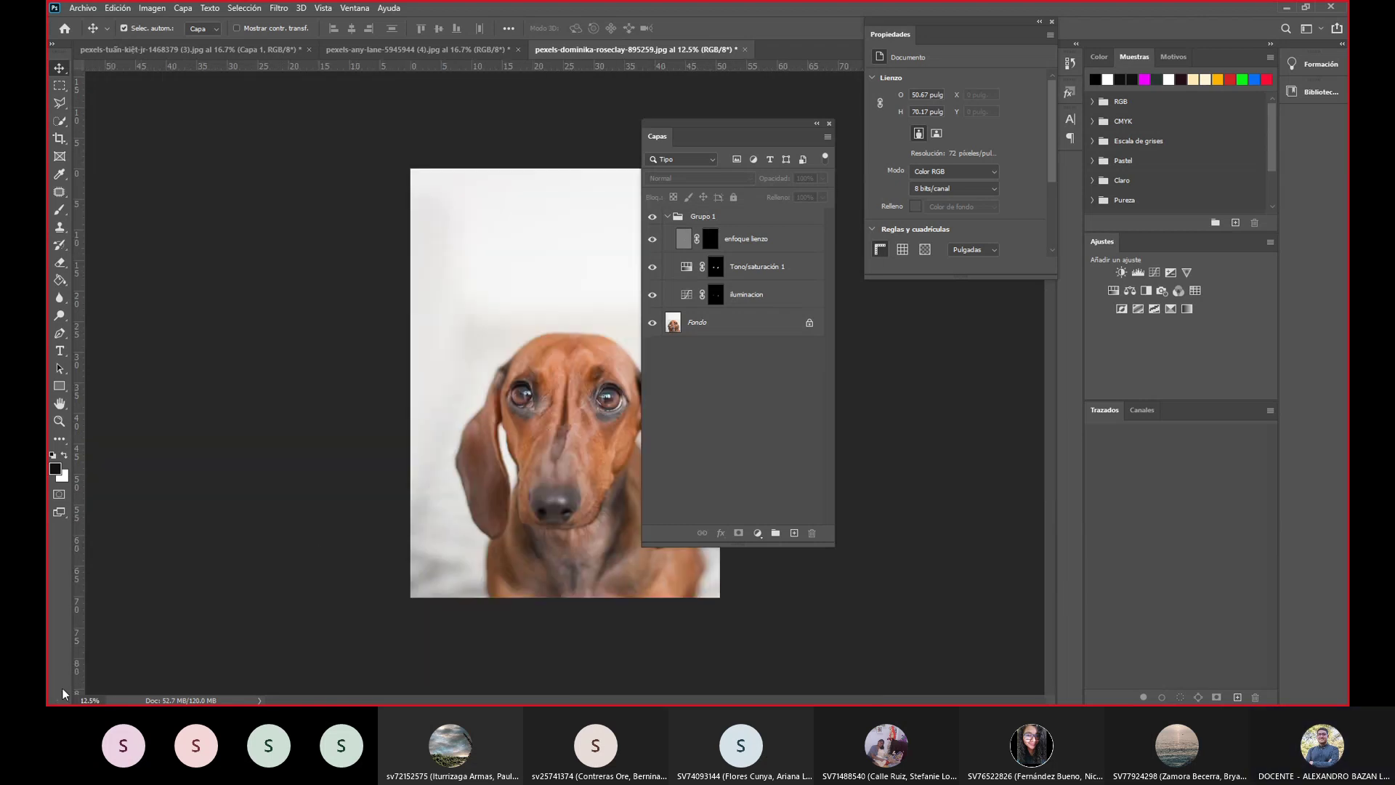
Zoom to 25% and dock the Layers panel at bottom right, off the dog's eye.
left_click_drag(101, 699, 56, 703)
type("25")
key("Return")
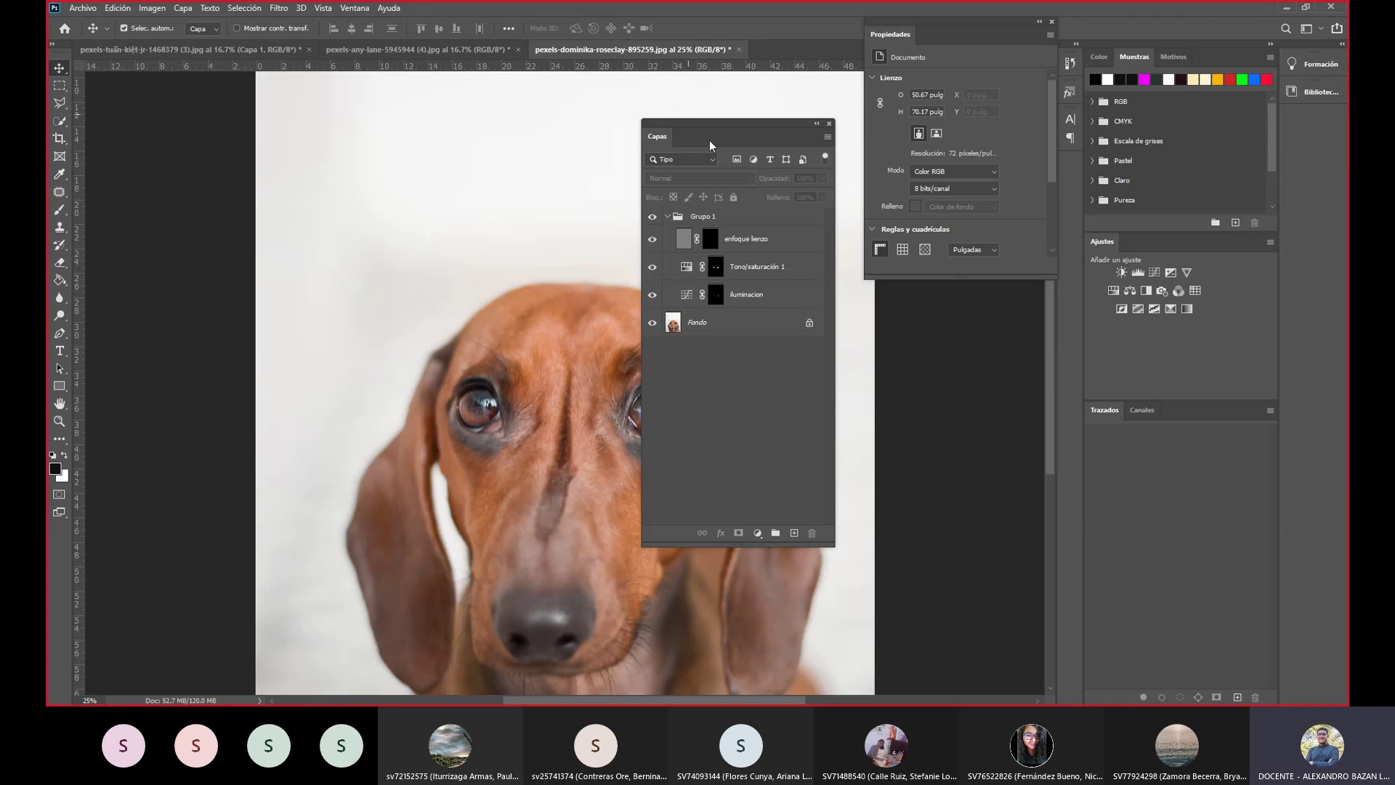
mouse_move(692, 122)
left_mouse_down()
mouse_move(1066, 407)
mouse_move(1153, 412)
left_mouse_up()
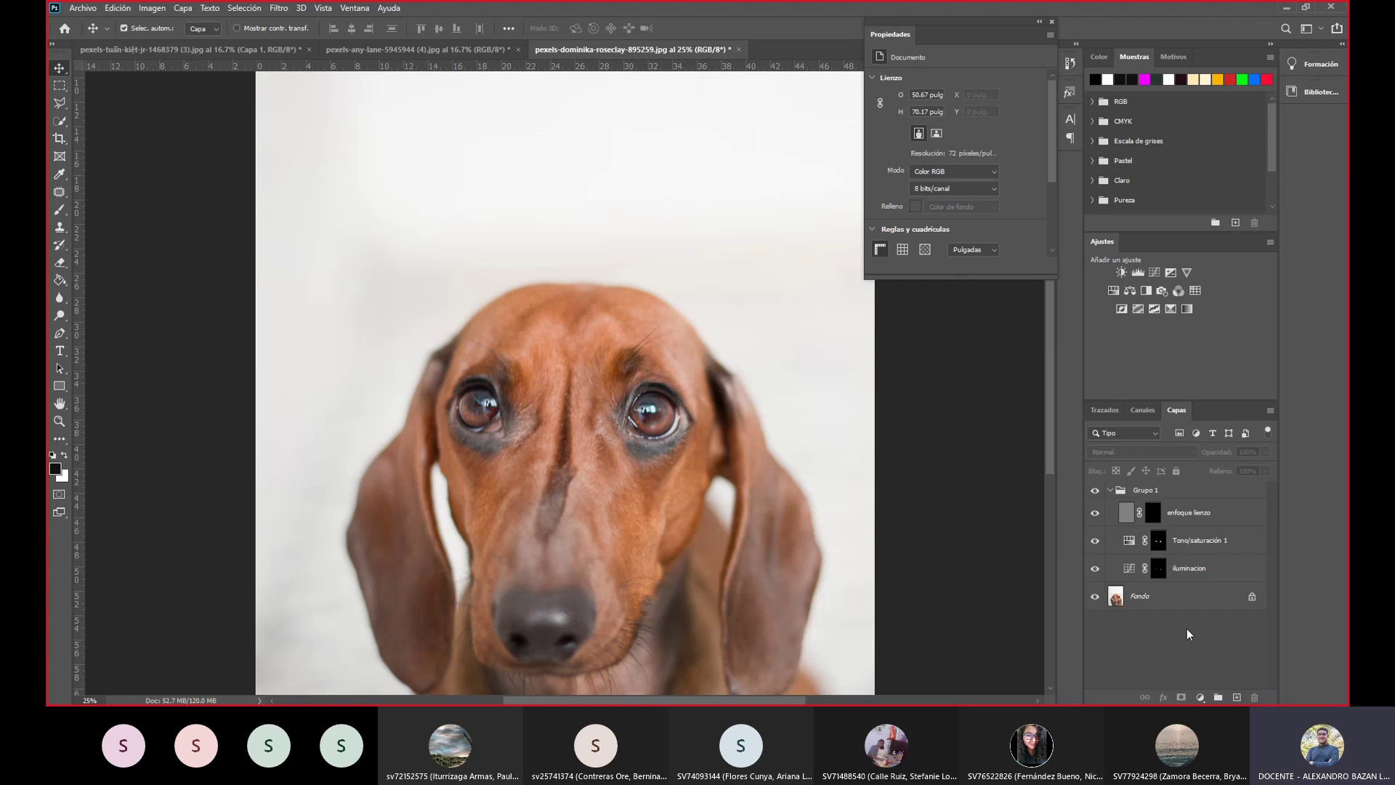
Paint white on the enfoque lienzo mask over both of the dog's eyes.
left_click(1153, 512)
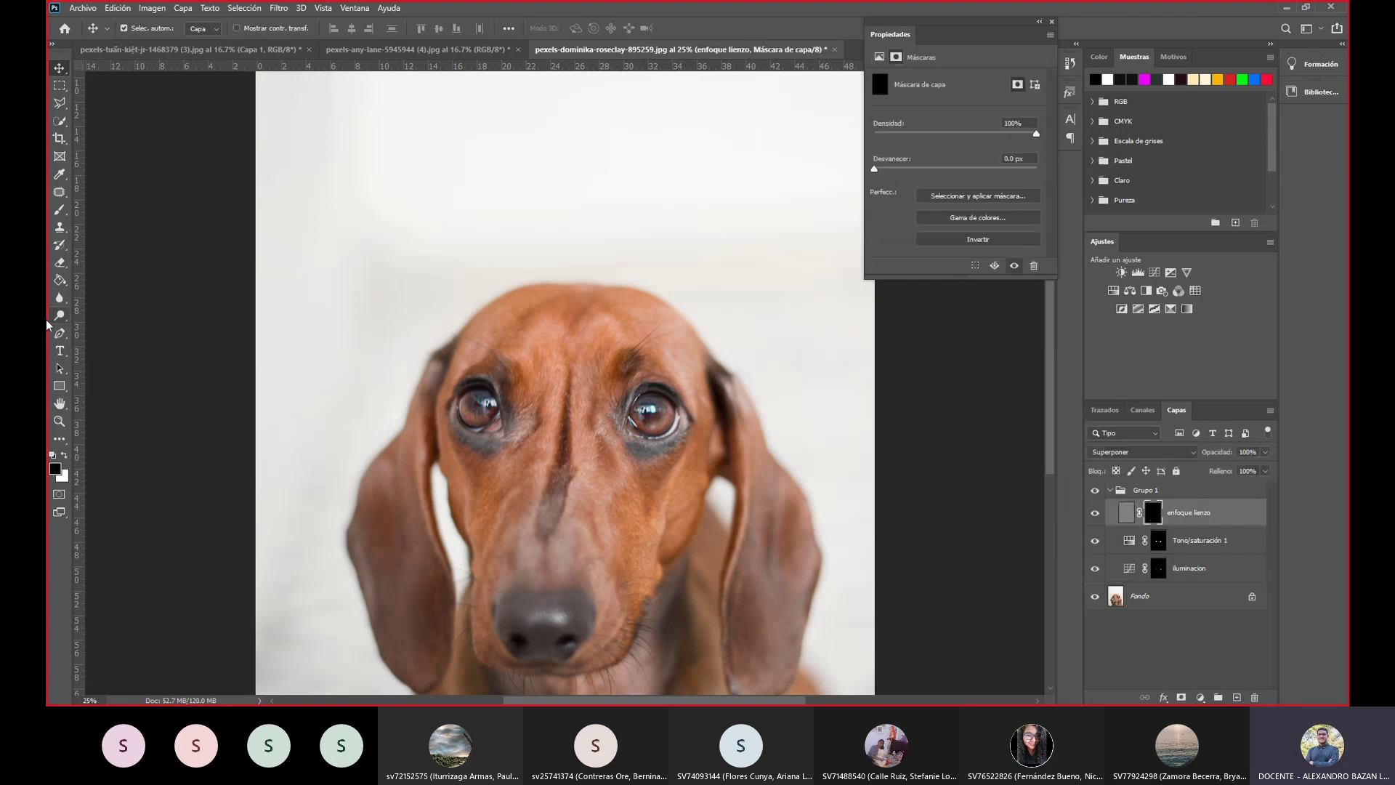
left_click(65, 454)
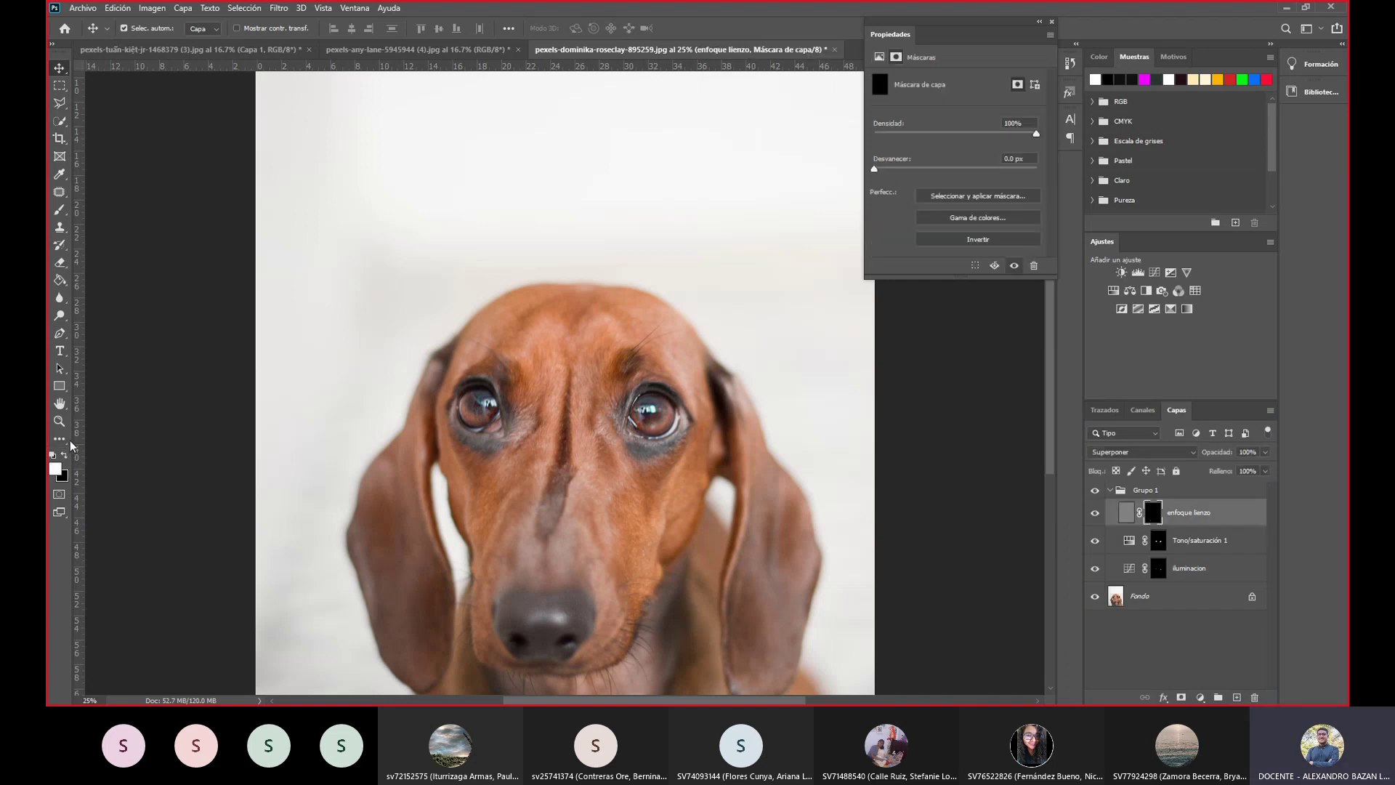
left_click(60, 209)
mouse_move(668, 406)
left_mouse_down()
mouse_move(667, 438)
mouse_move(636, 419)
left_mouse_up()
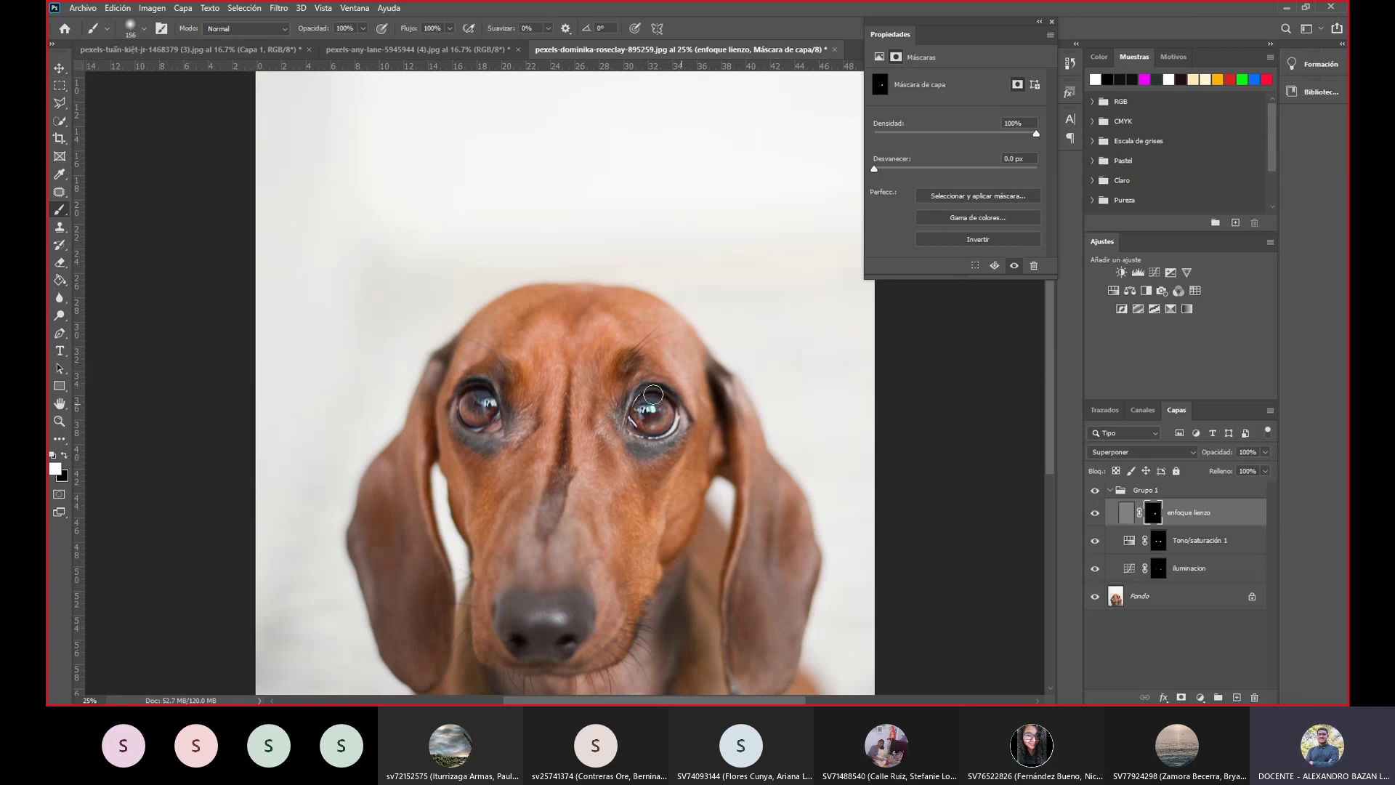
left_click_drag(459, 402, 486, 433)
left_click_drag(693, 445, 691, 377)
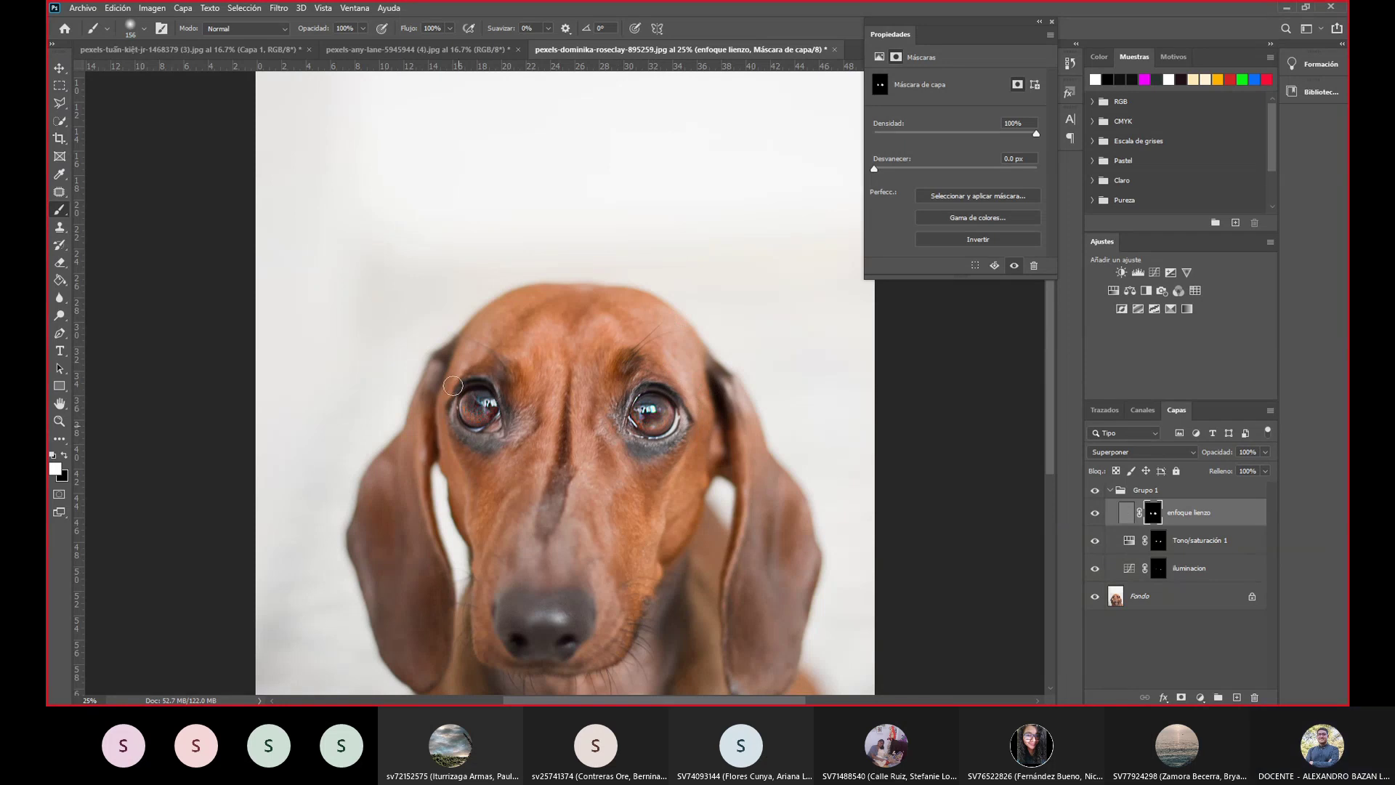
Zoom out and toggle Grupo 1 off and on to compare the sharpening.
scroll(691, 436, "down", 1)
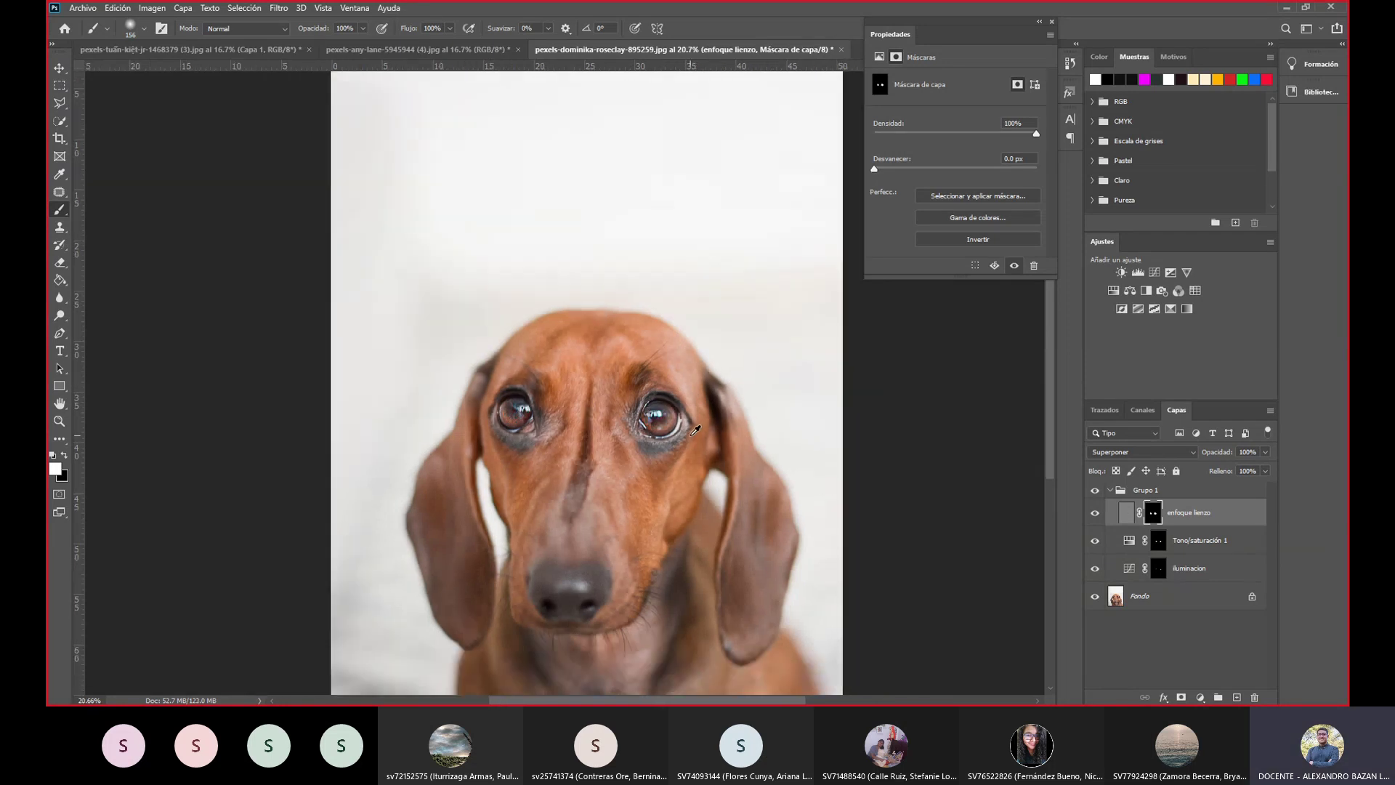
scroll(695, 430, "down", 1)
left_click(1097, 491)
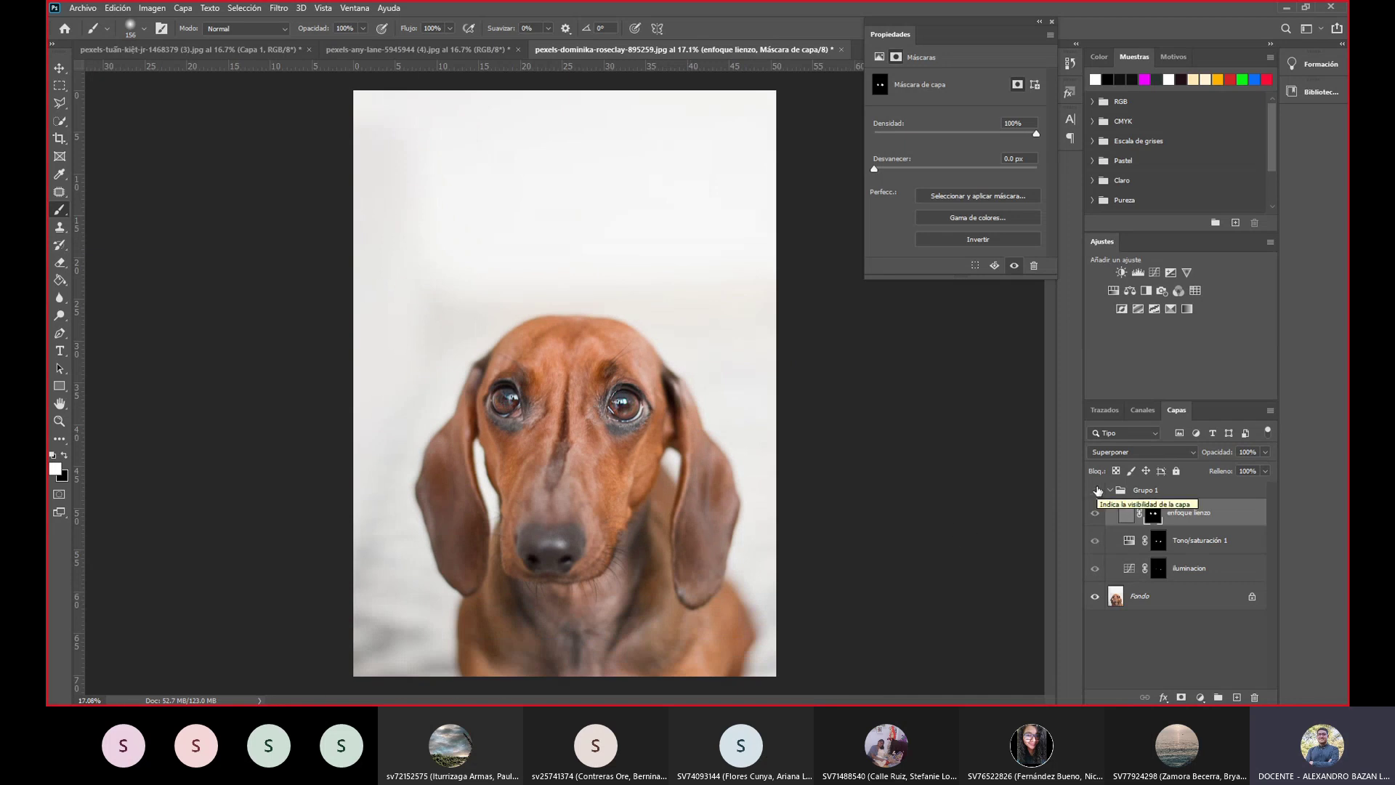
left_click(1097, 491)
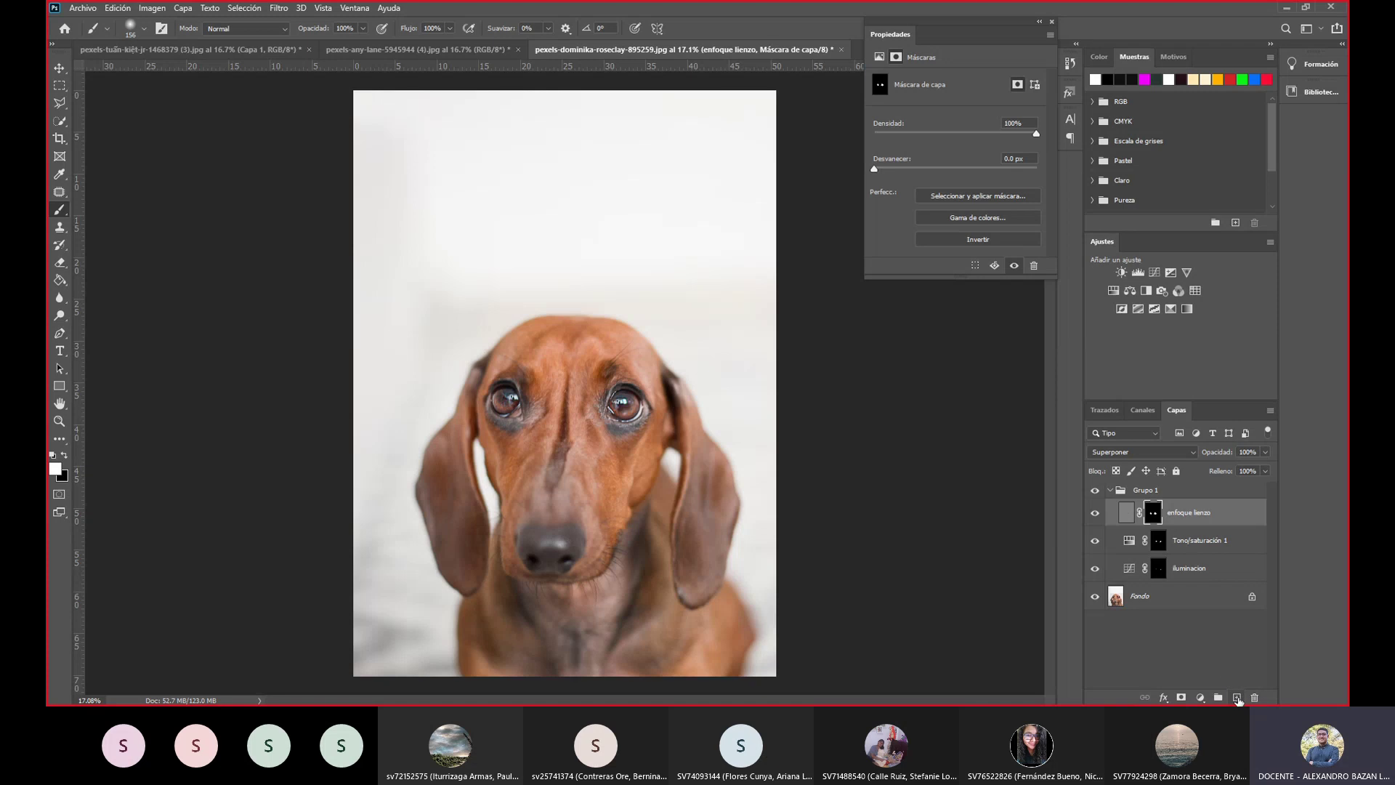
Add new layer Capa 1, hide enfoque lienzo, and Apply Image to copy the visible photo into it.
left_click(1237, 697)
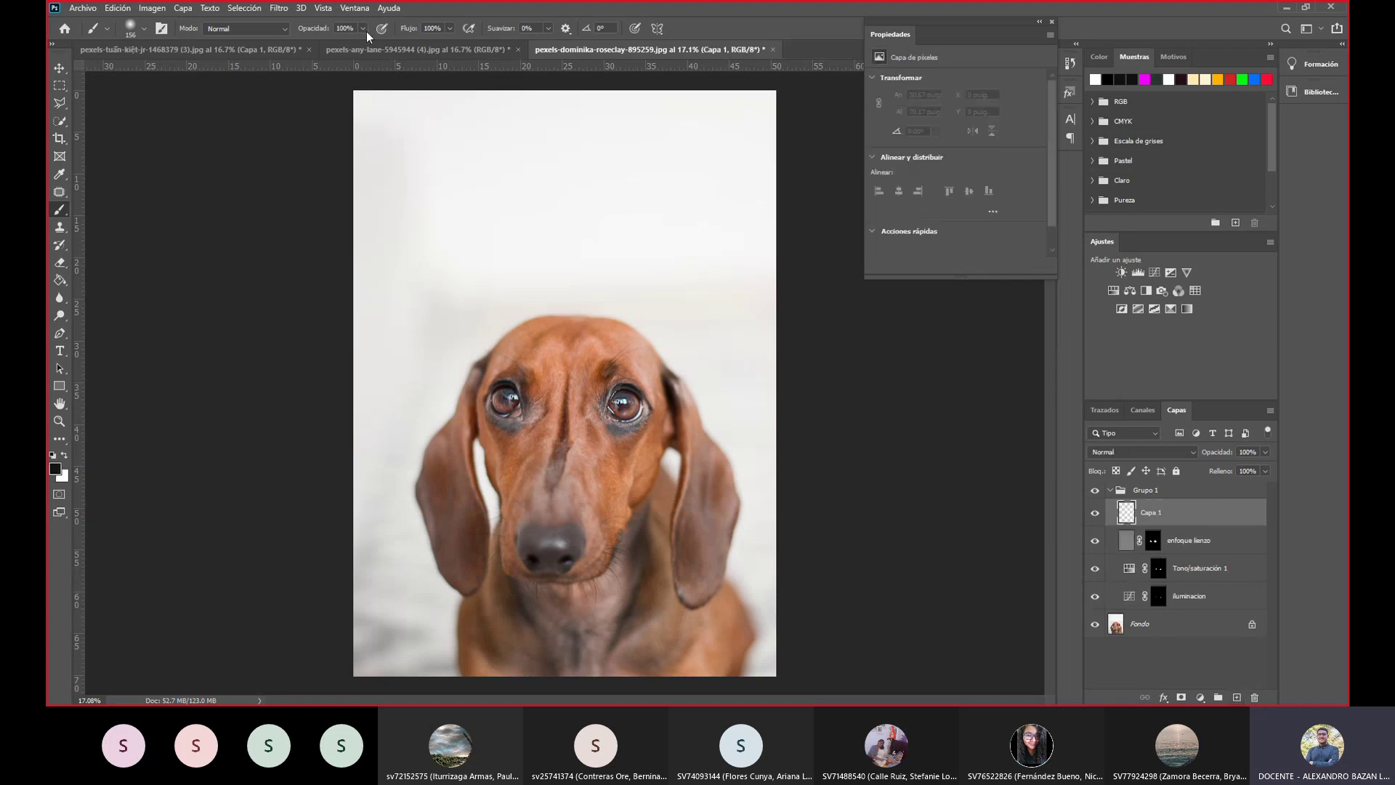
left_click(152, 9)
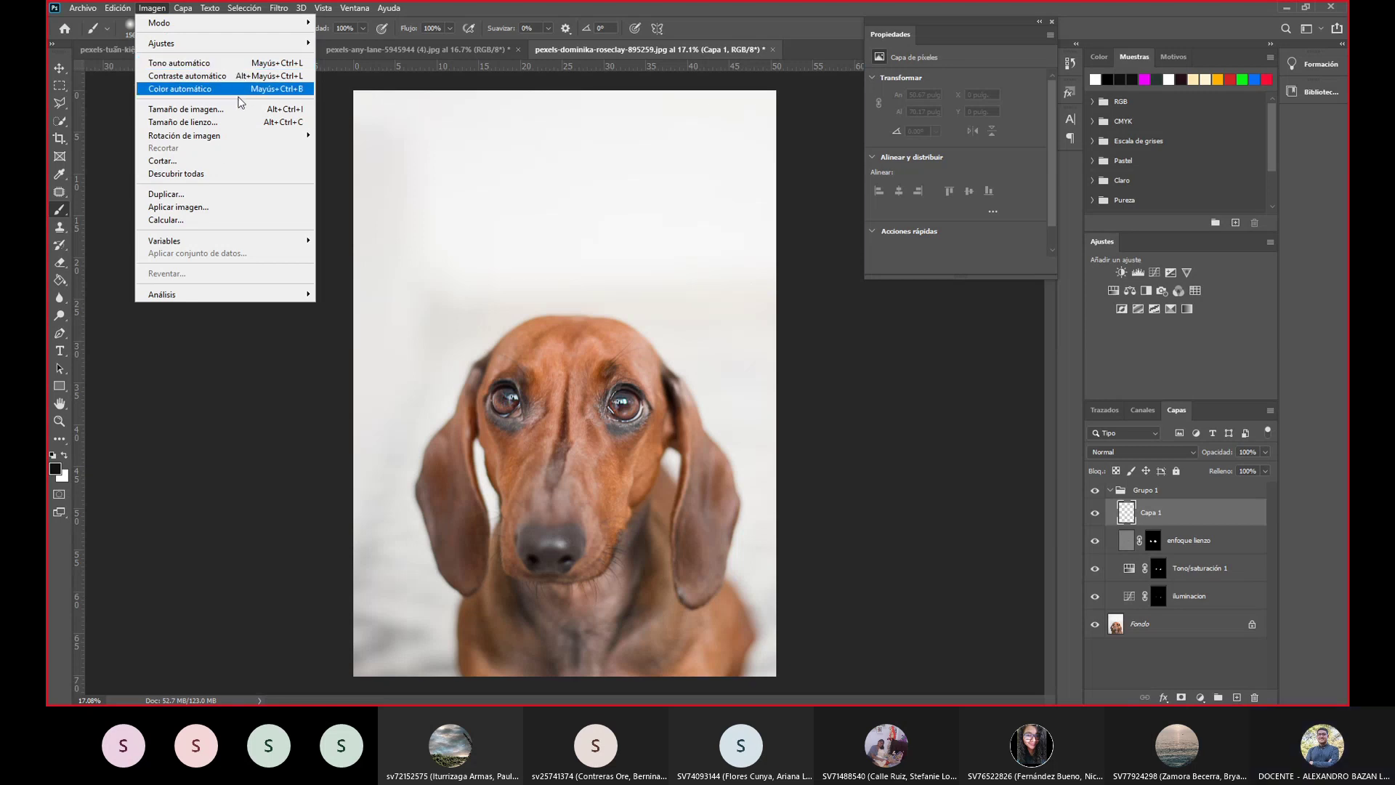
left_click(1095, 541)
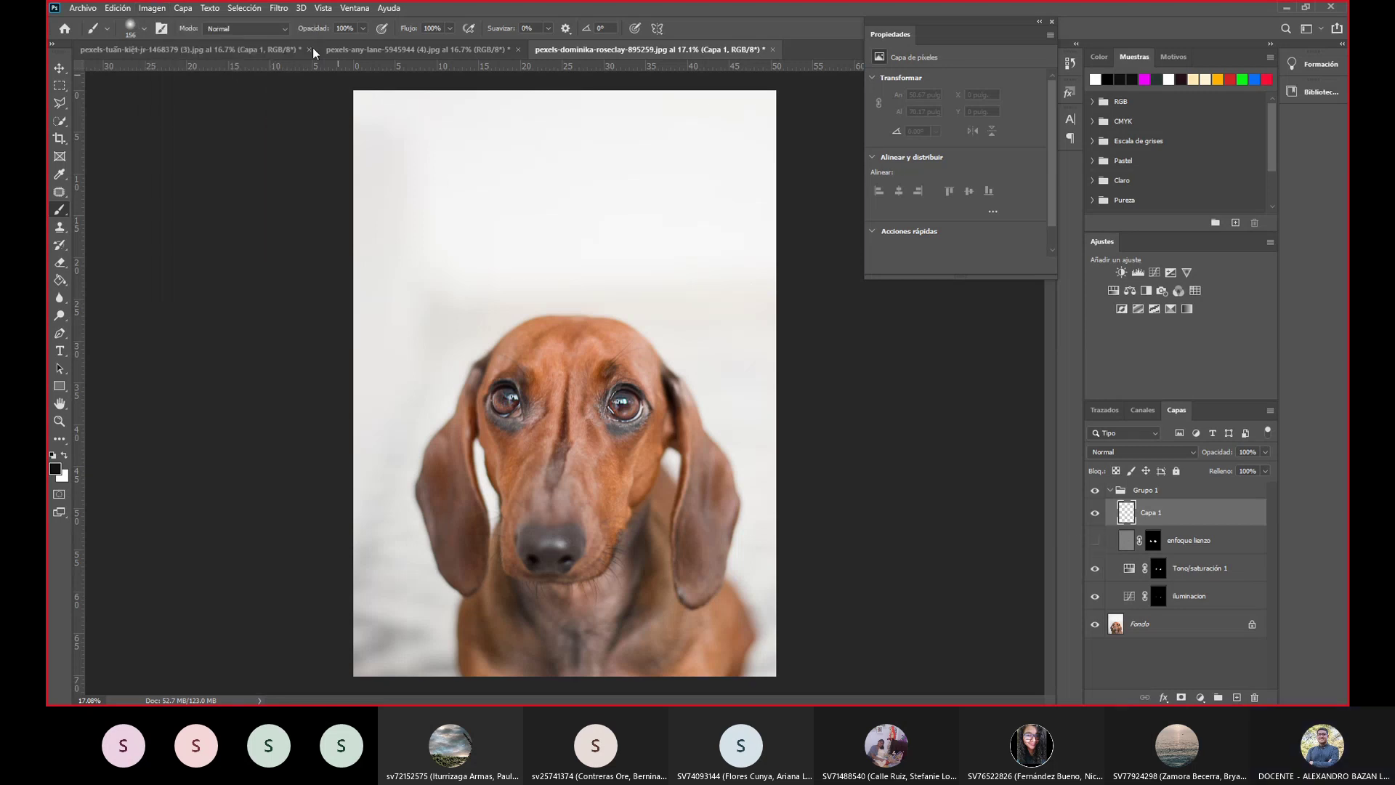
left_click(151, 8)
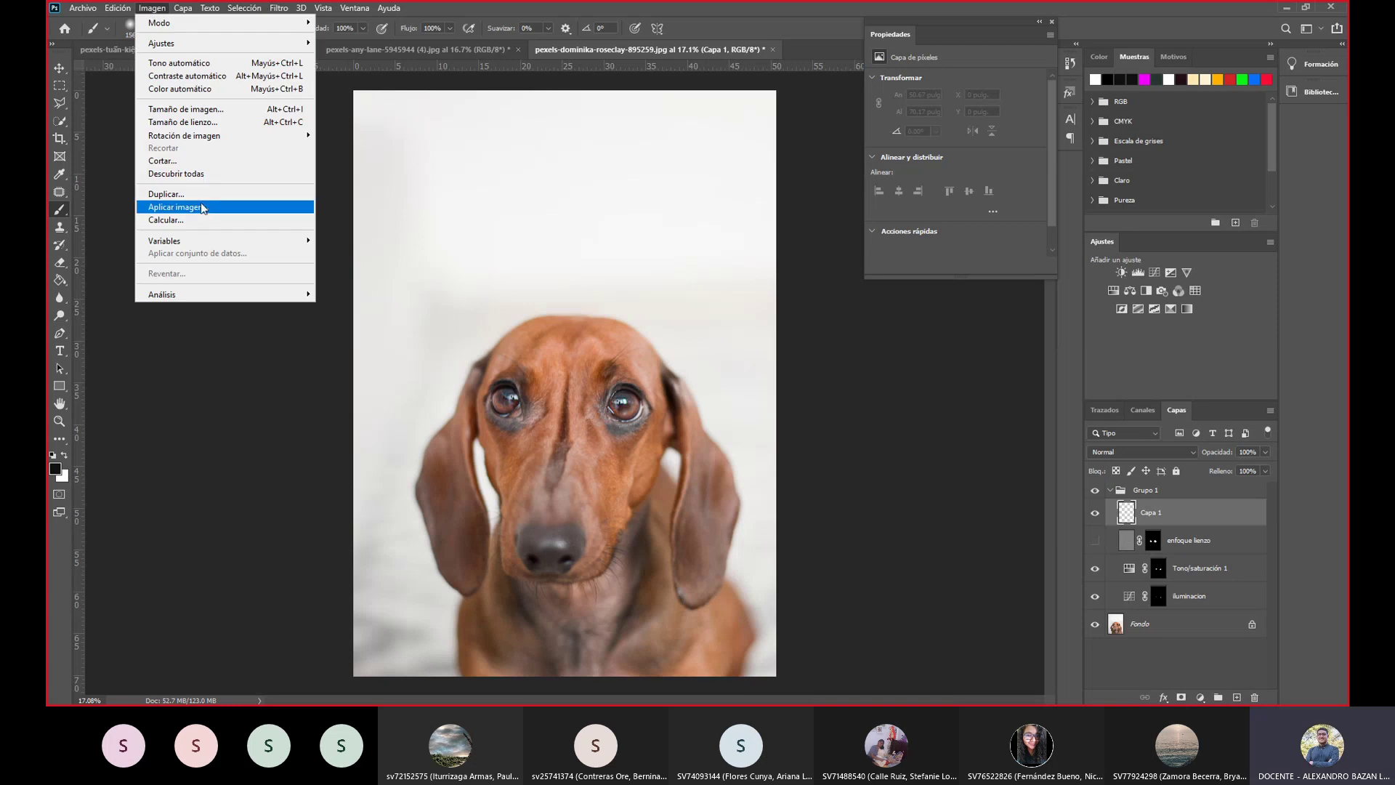
left_click(178, 207)
left_click(1045, 191)
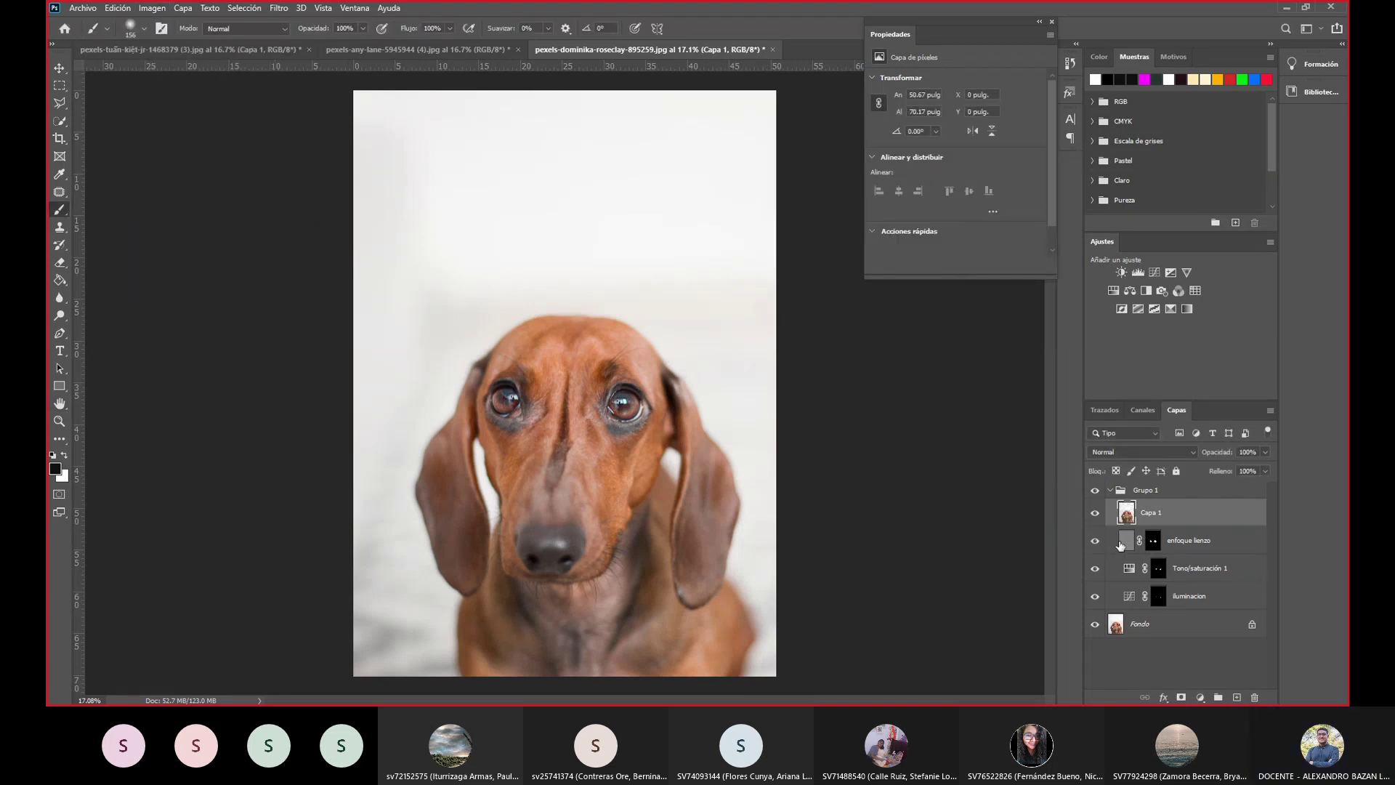
Apply Filtro > Otro > Paso alto to Capa 1 with a 36-pixel radius.
left_click(278, 9)
mouse_move(327, 277)
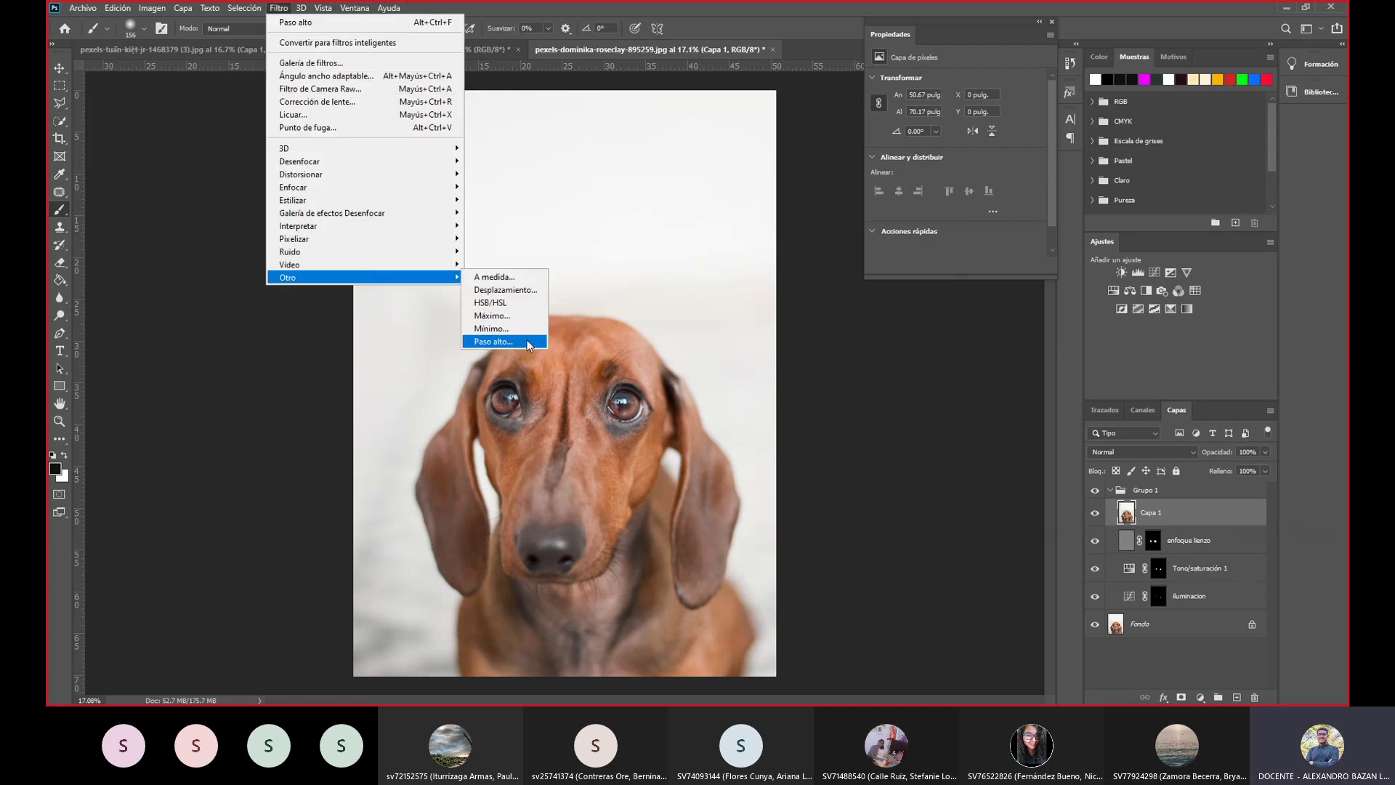
left_click(529, 344)
left_click_drag(649, 360, 653, 358)
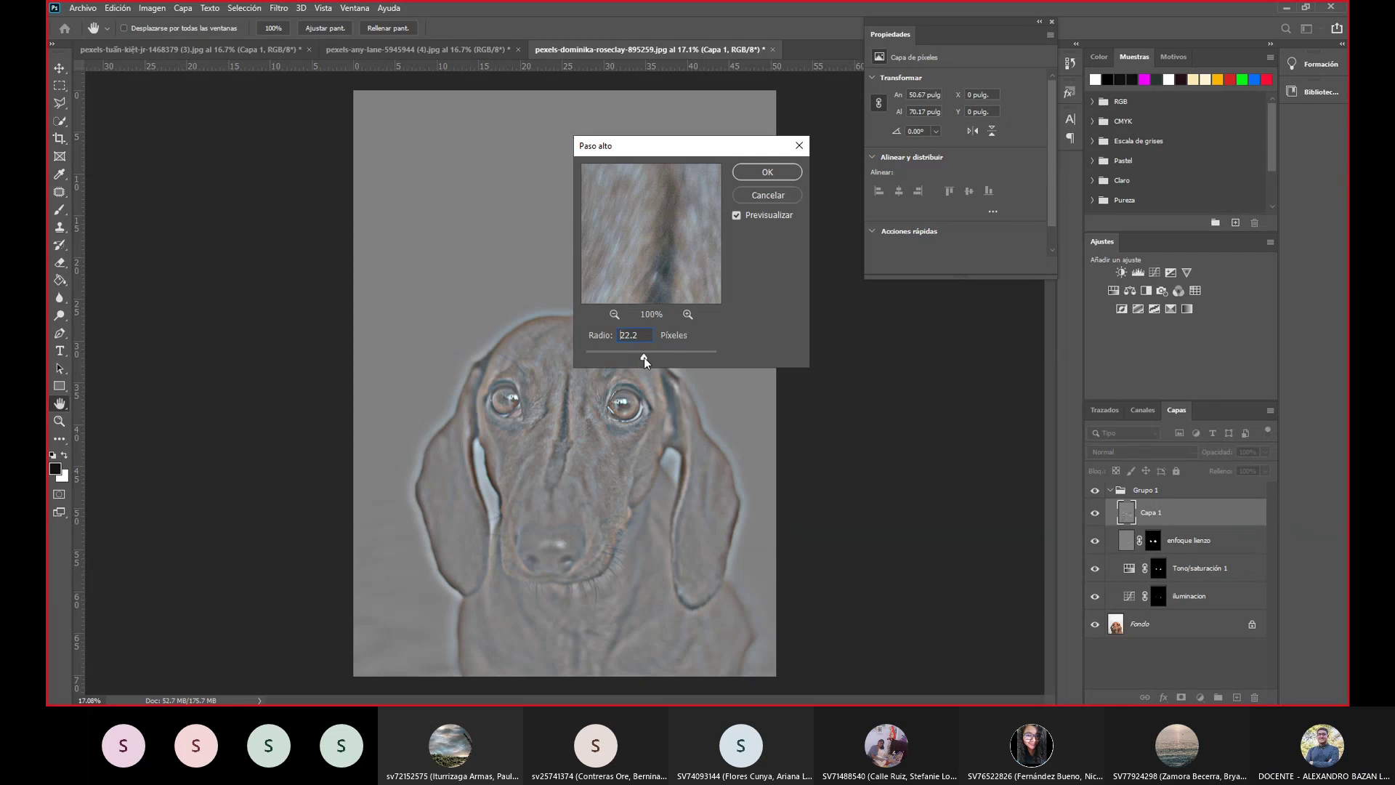
left_click_drag(650, 356, 650, 360)
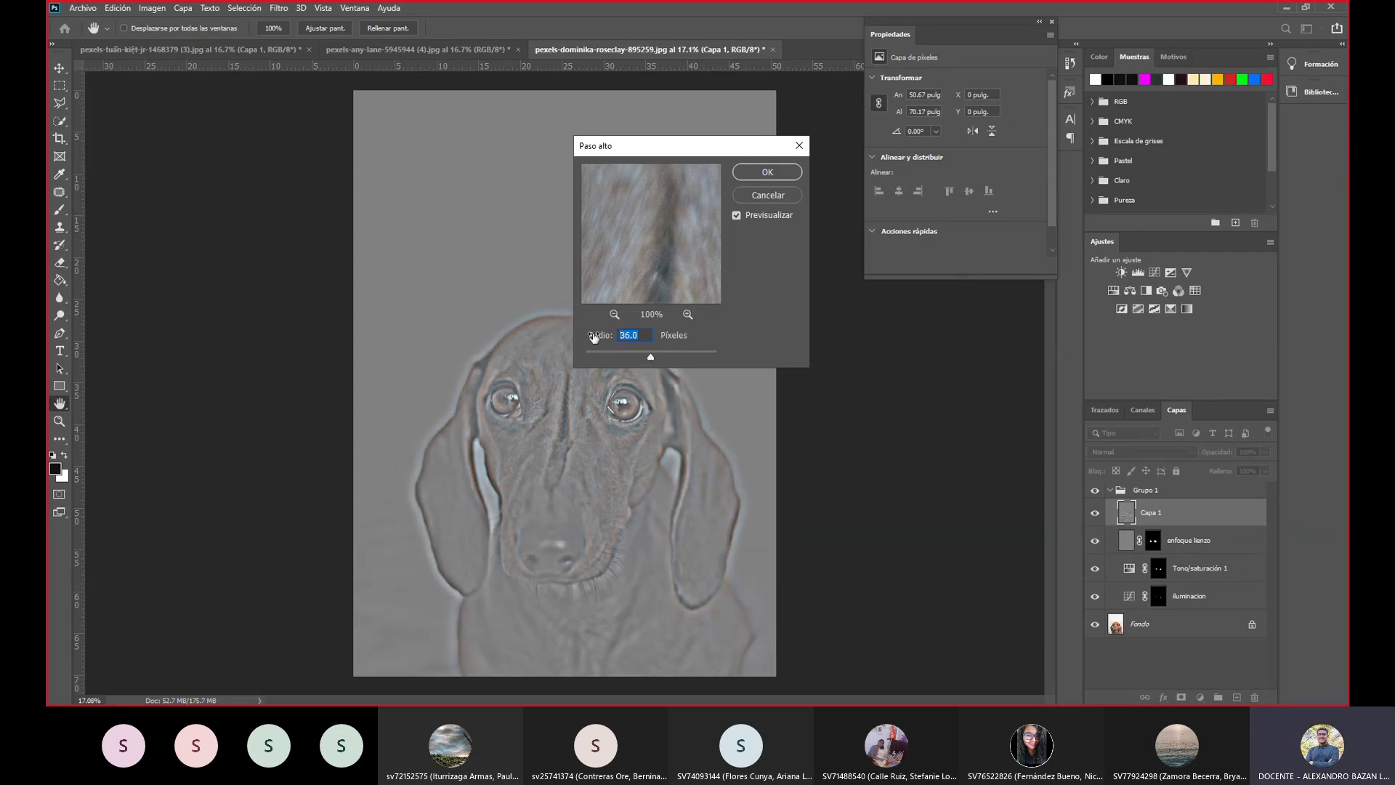
key("Return")
key("b")
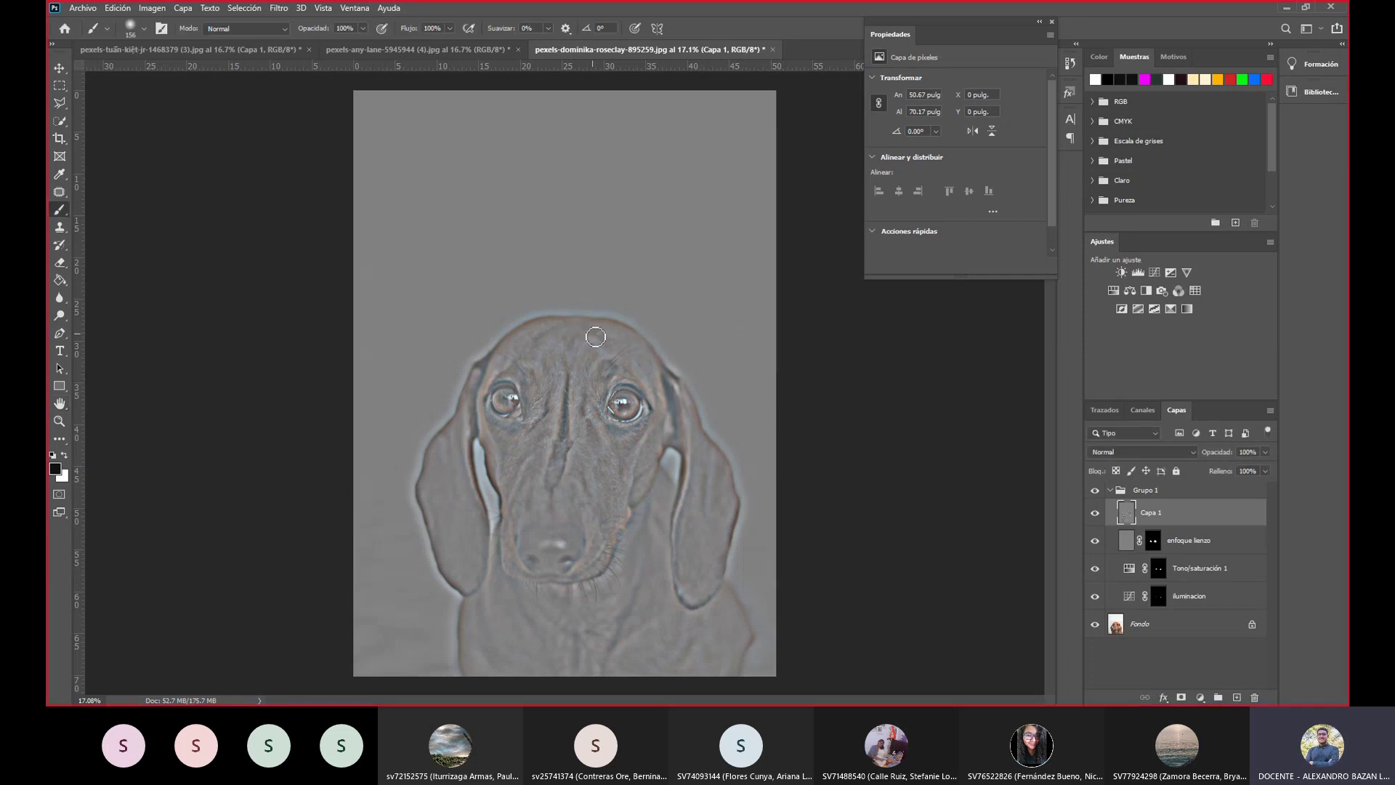
Give Capa 1 a layer mask inverted to black and set its blend mode to Superponer.
left_click(1182, 696)
left_click(1128, 453)
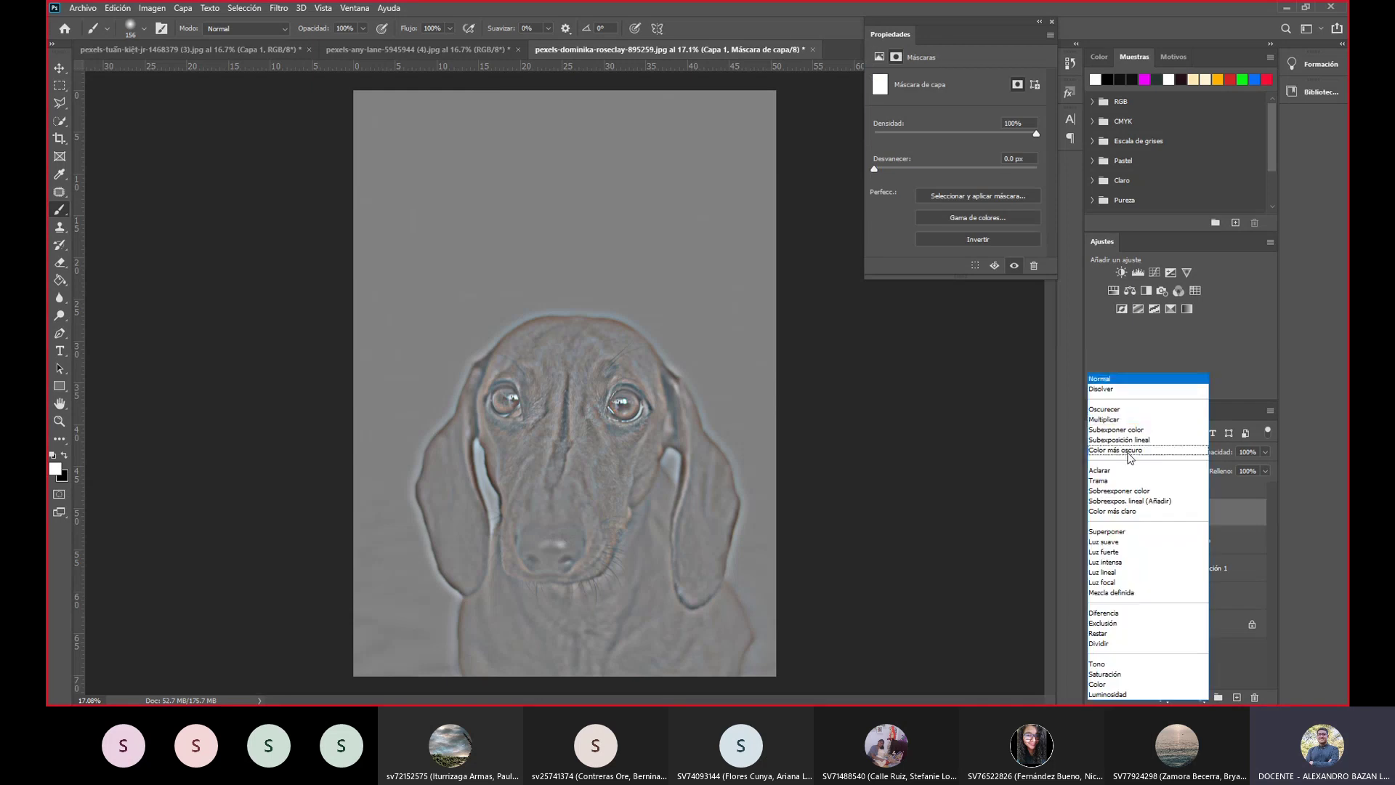
left_click(1120, 535)
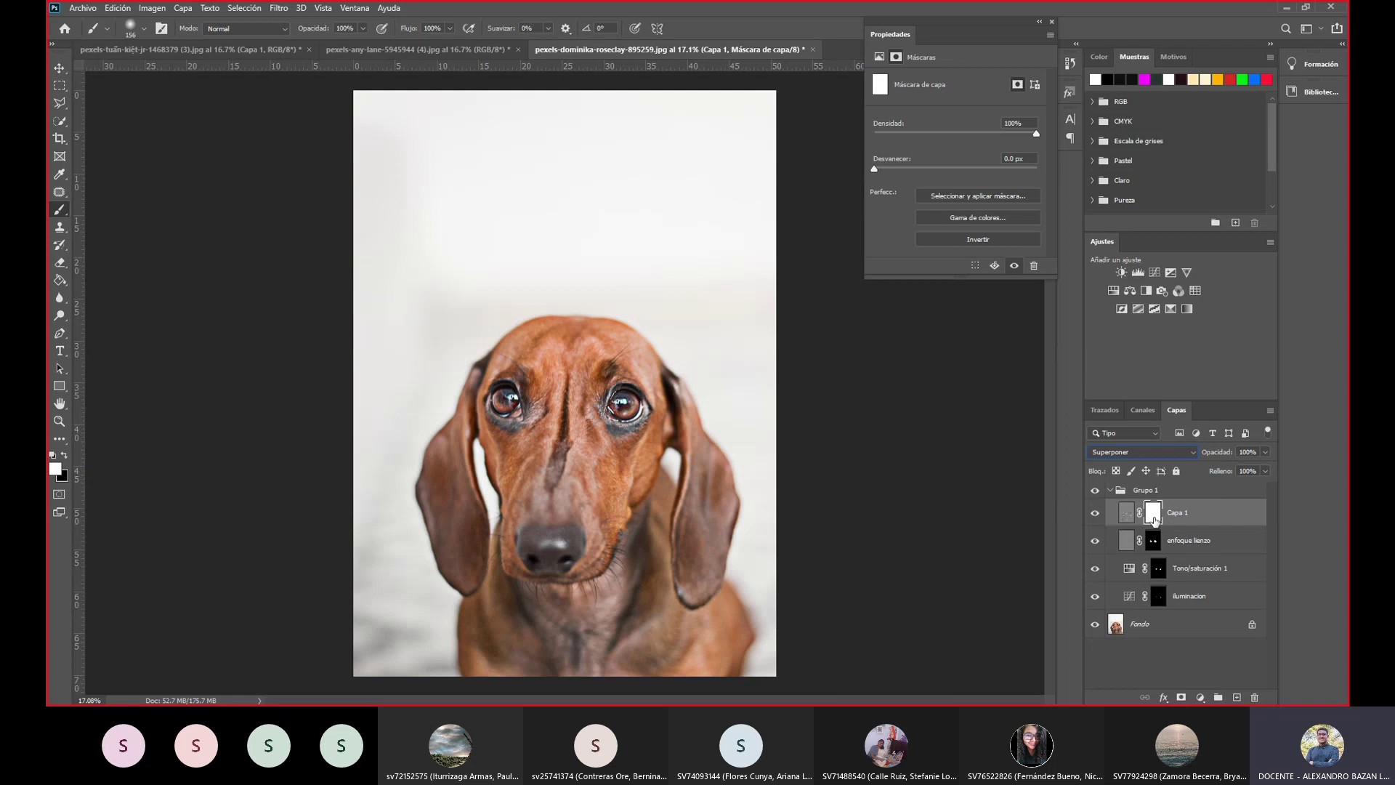
key("ctrl+i")
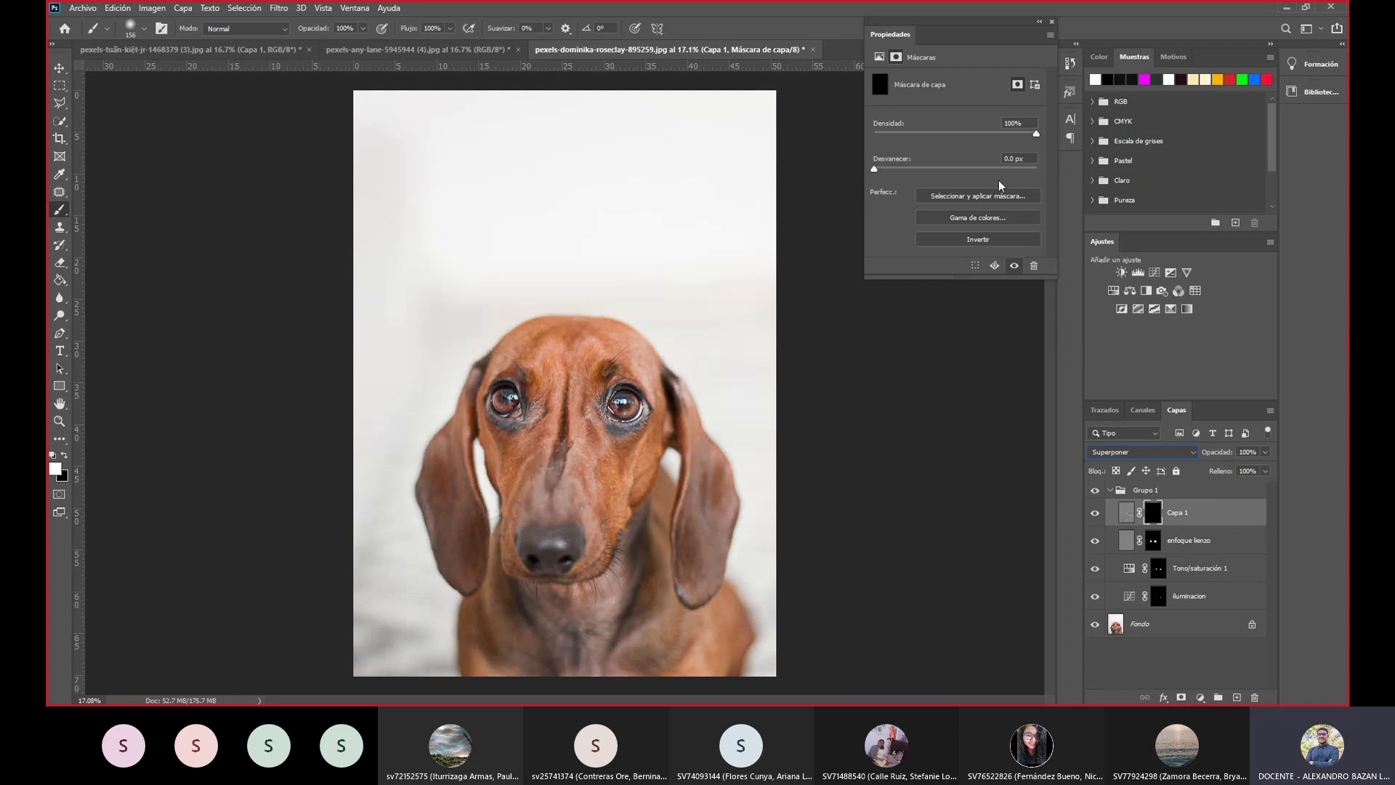
Paint white on the mask over both dog eyes and show enfoque lienzo again.
left_click_drag(623, 404, 625, 406)
left_click_drag(515, 399, 504, 402)
left_click(1094, 543)
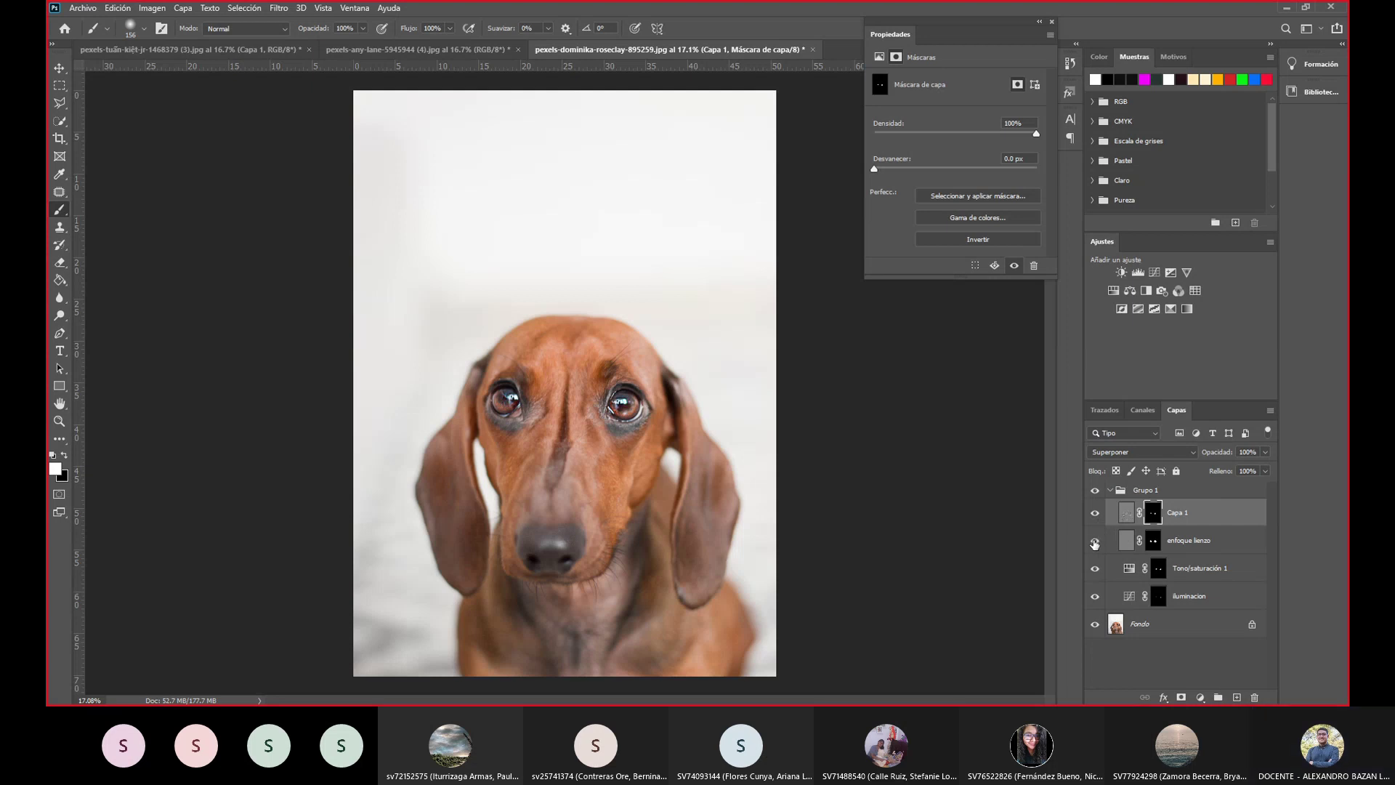
Collapse Grupo 1 and toggle its visibility to compare before and after.
left_click(1106, 493)
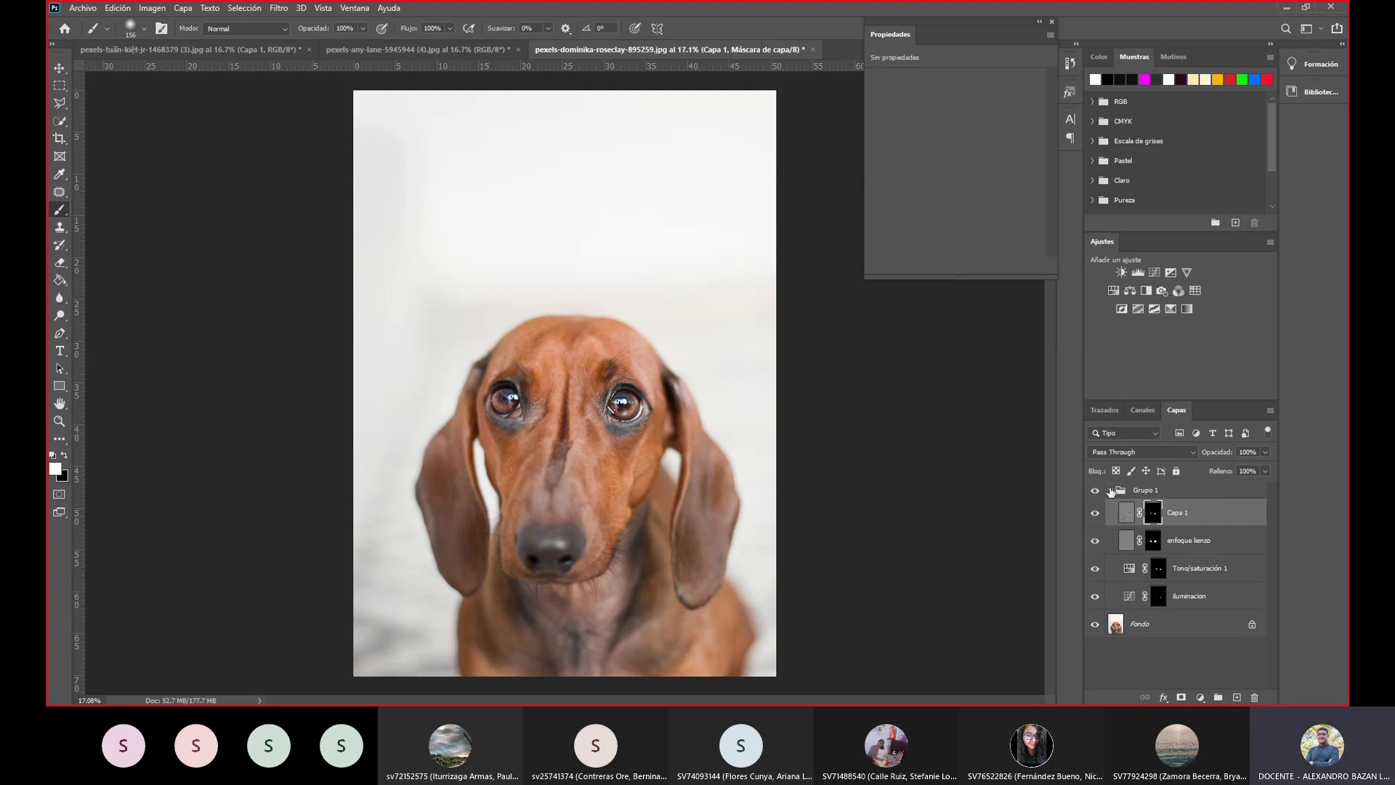
left_click(1110, 491)
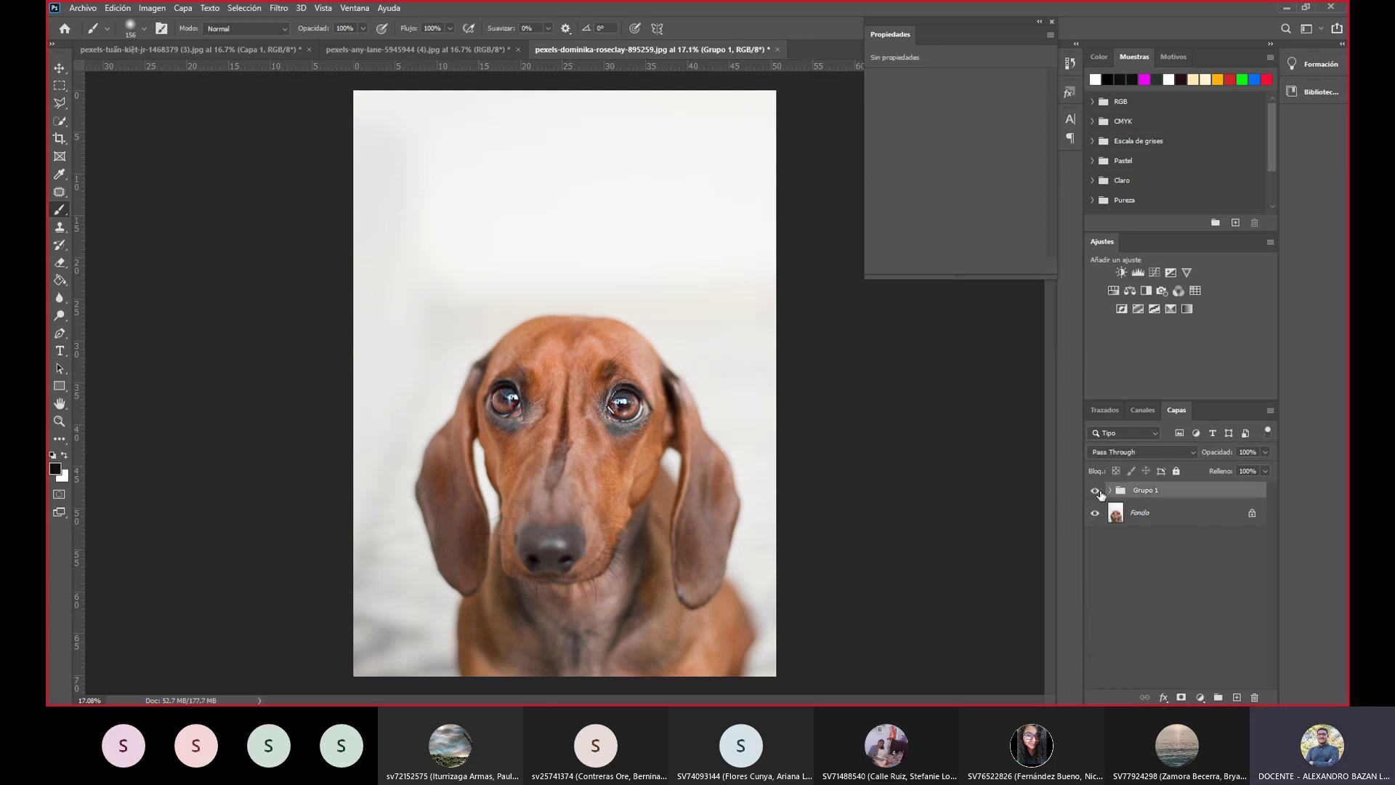
left_click(1095, 493)
left_click(1095, 492)
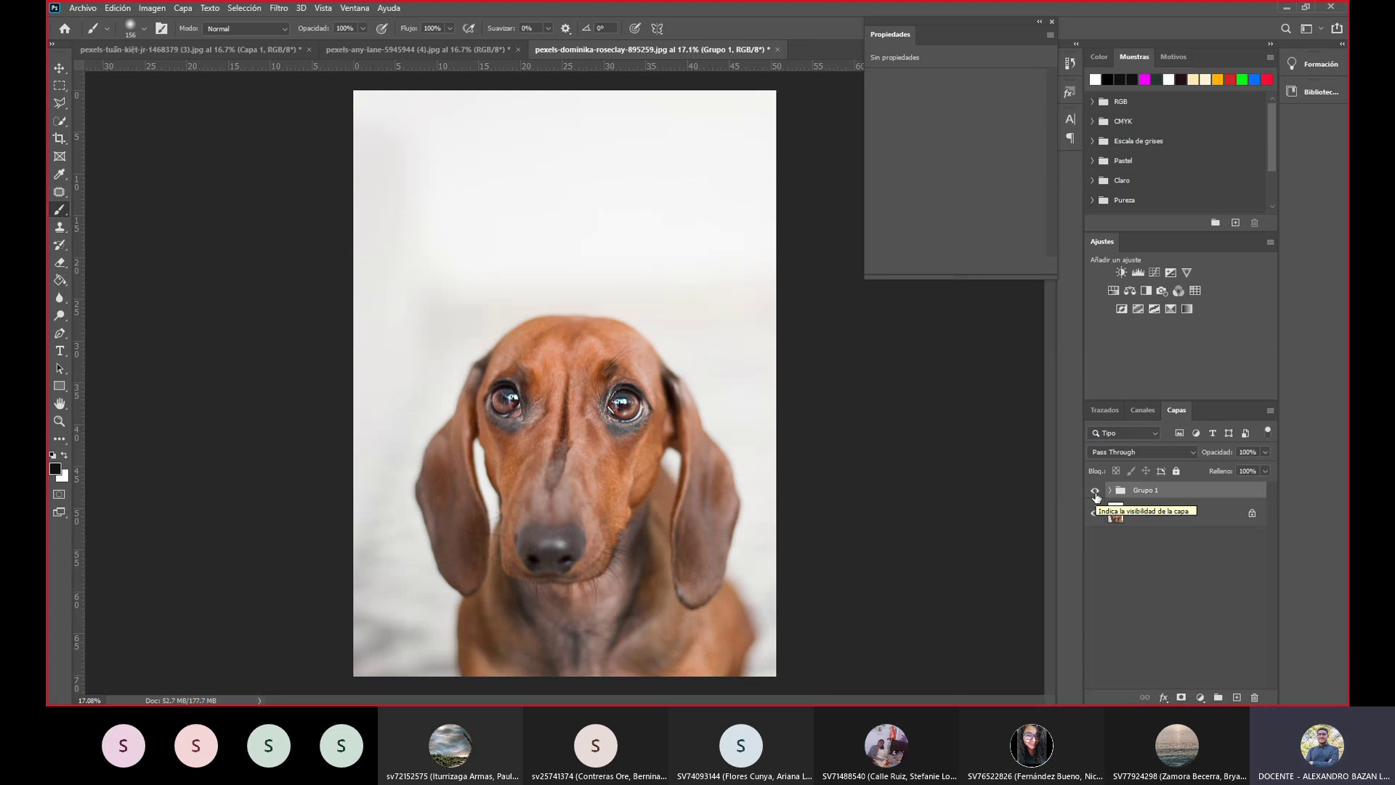
left_click(1096, 492)
left_click(1096, 492)
Hide the group's layers, restore iluminacion and Capa 1, select Capa 1, and collapse Grupo 1.
left_click_drag(1095, 513, 1096, 597)
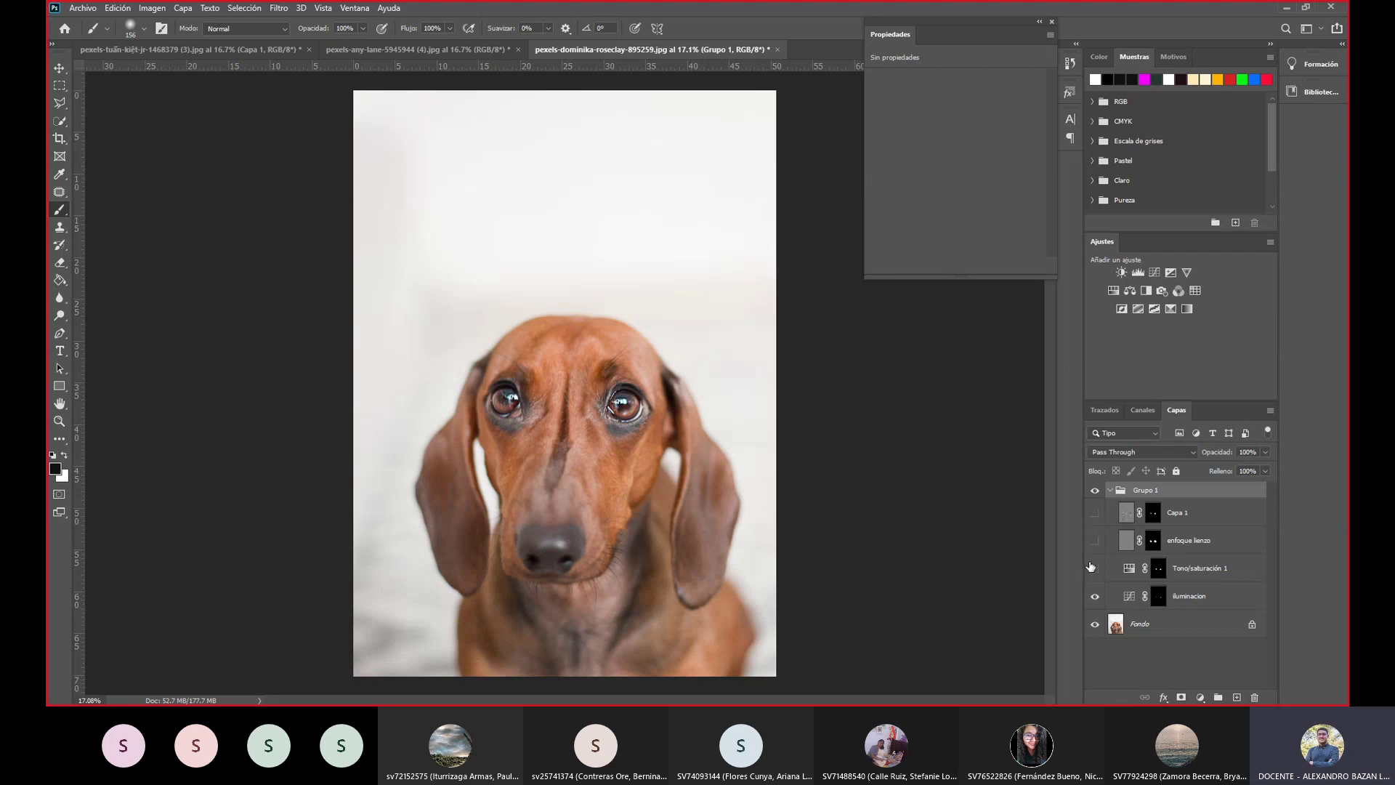
left_click(1095, 597)
left_click(1096, 514)
left_click(1206, 517)
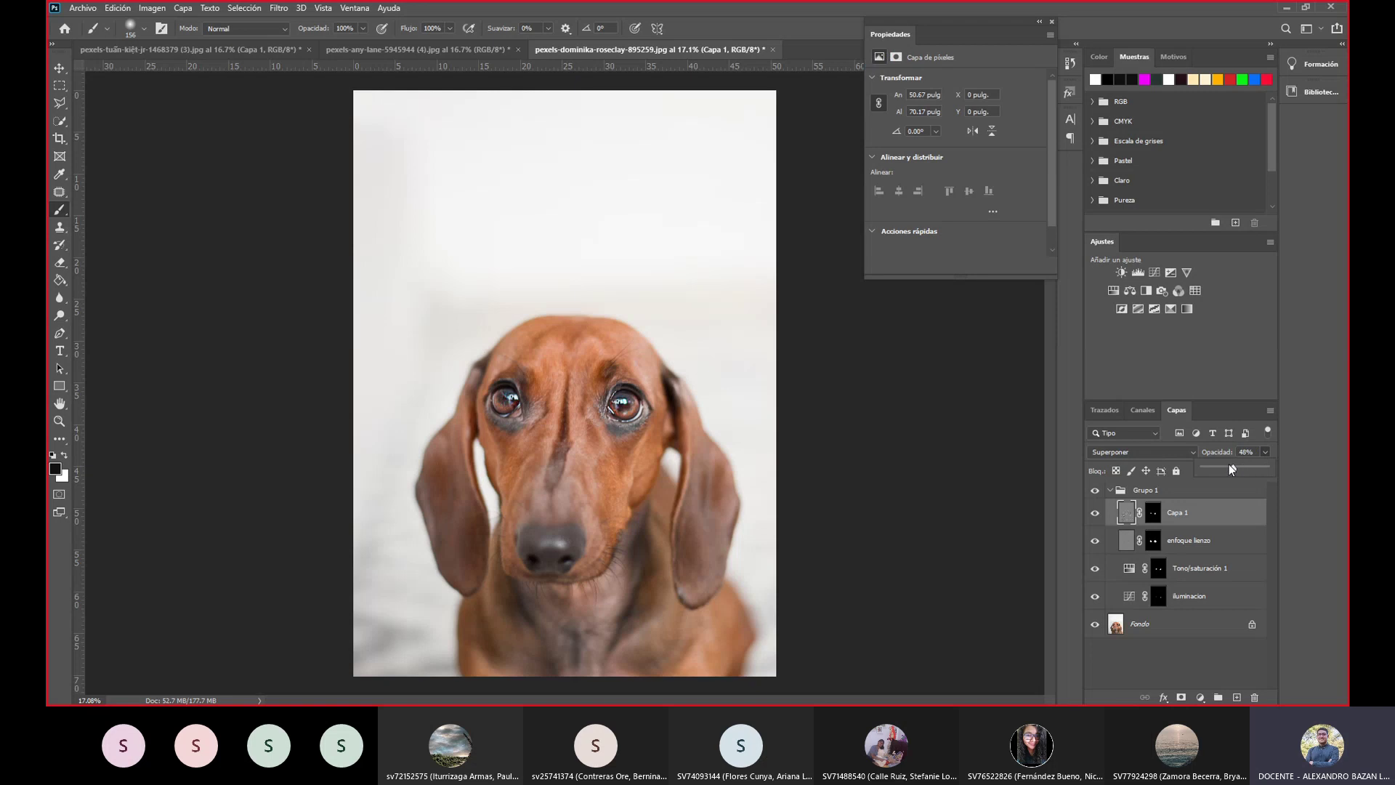
left_click(1107, 493)
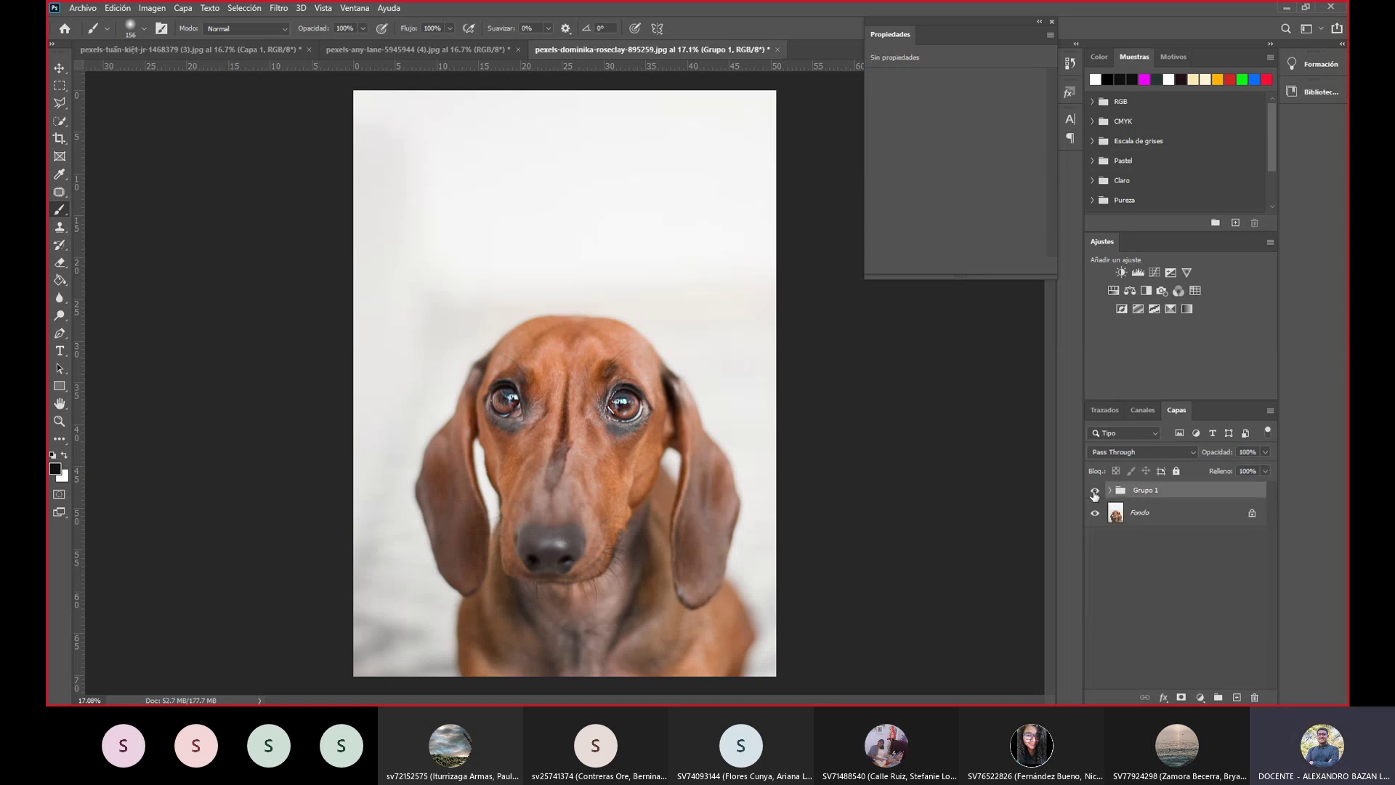
Flick Grupo 1 off and on repeatedly to compare the enhanced portrait with the original.
left_click(1095, 493)
left_click(1095, 493)
left_click(1095, 493)
left_click(1095, 494)
left_click(1095, 494)
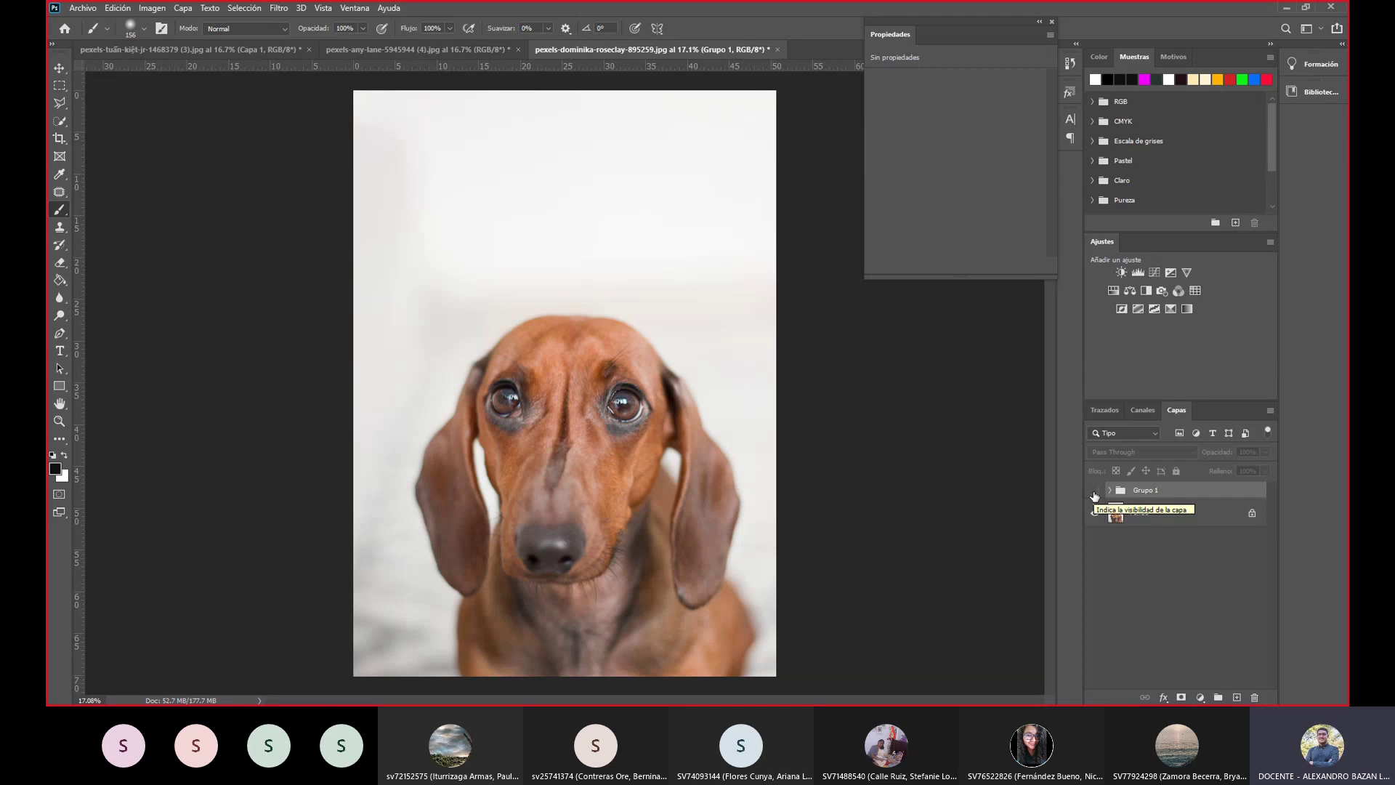
left_click(1095, 494)
left_click(1095, 493)
left_click(1095, 493)
left_click(1095, 494)
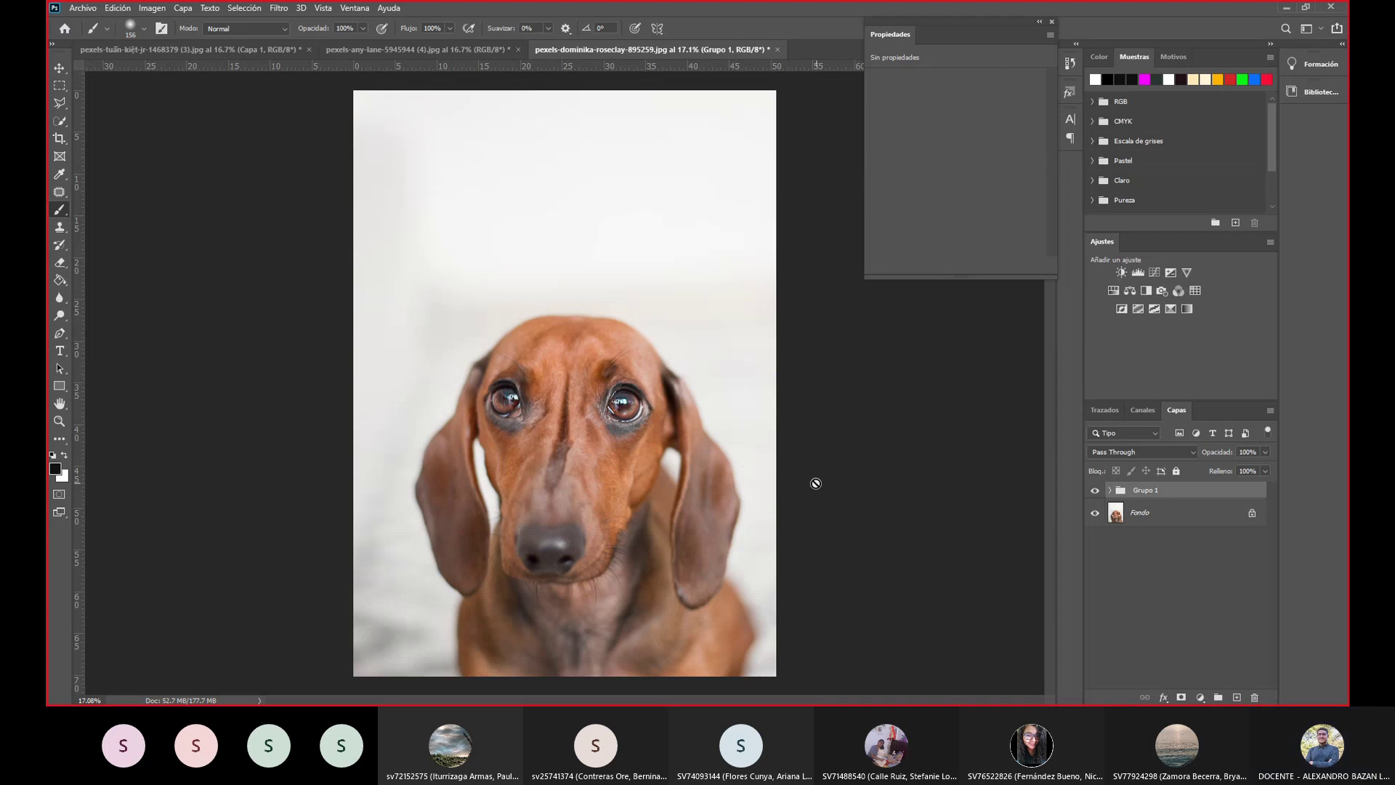
left_click(1094, 494)
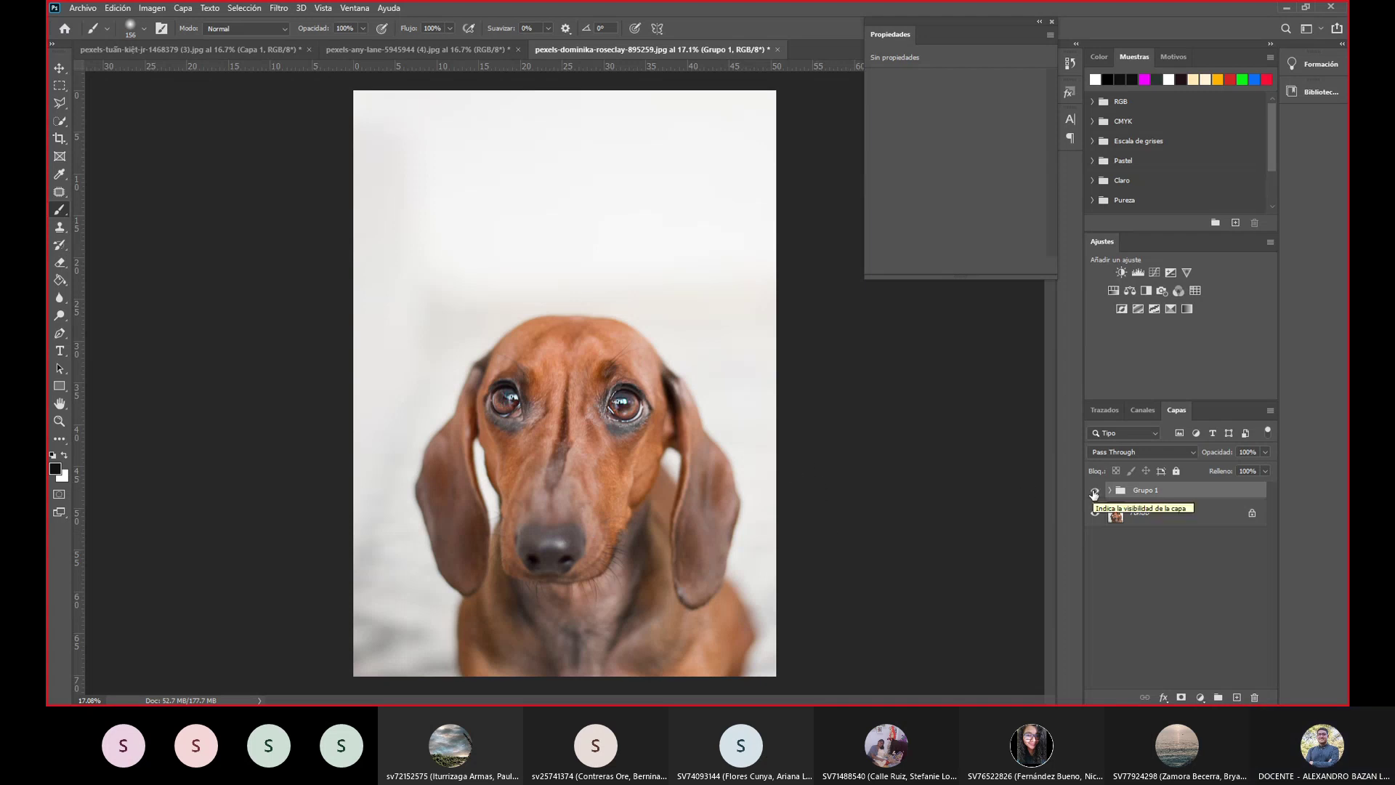